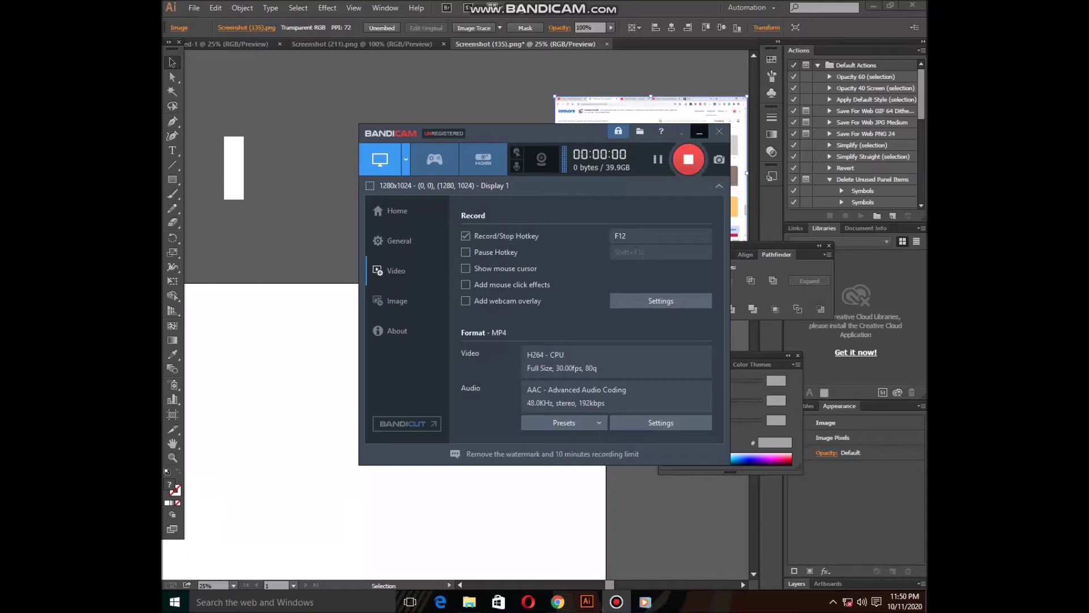
Duplicate the white rectangle repeatedly to build a horizontal strip of rectangles.
{"action": "left_click", "coordinate": [233, 167]}
{"action": "key", "text": "a"}
{"action": "key", "text": "v"}
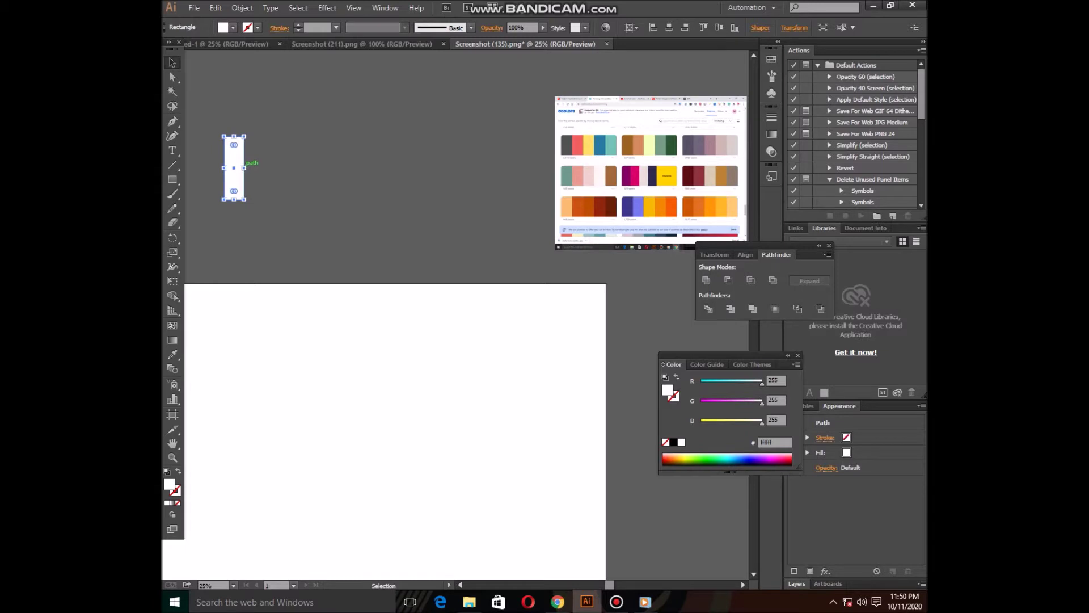
{"action": "left_click_drag", "start_coordinate": [244, 165], "coordinate": [264, 167]}
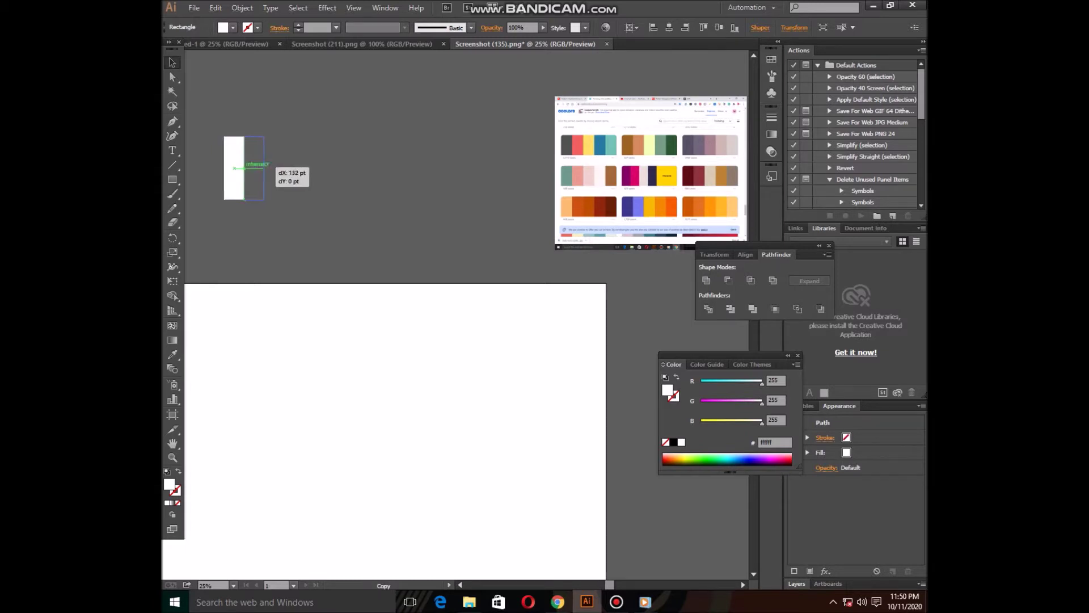
{"action": "key", "text": "ctrl+d"}
{"action": "key", "text": "ctrl+d"}
{"action": "key", "text": "ctrl+d"}
{"action": "key", "text": "ctrl+d"}
{"action": "key", "text": "ctrl+d"}
{"action": "key", "text": "ctrl+d"}
{"action": "key", "text": "ctrl+d"}
{"action": "key", "text": "ctrl+d"}
Fill the first three rectangles yellow, dark navy and pale pink from the palette image.
{"action": "left_click", "coordinate": [234, 168]}
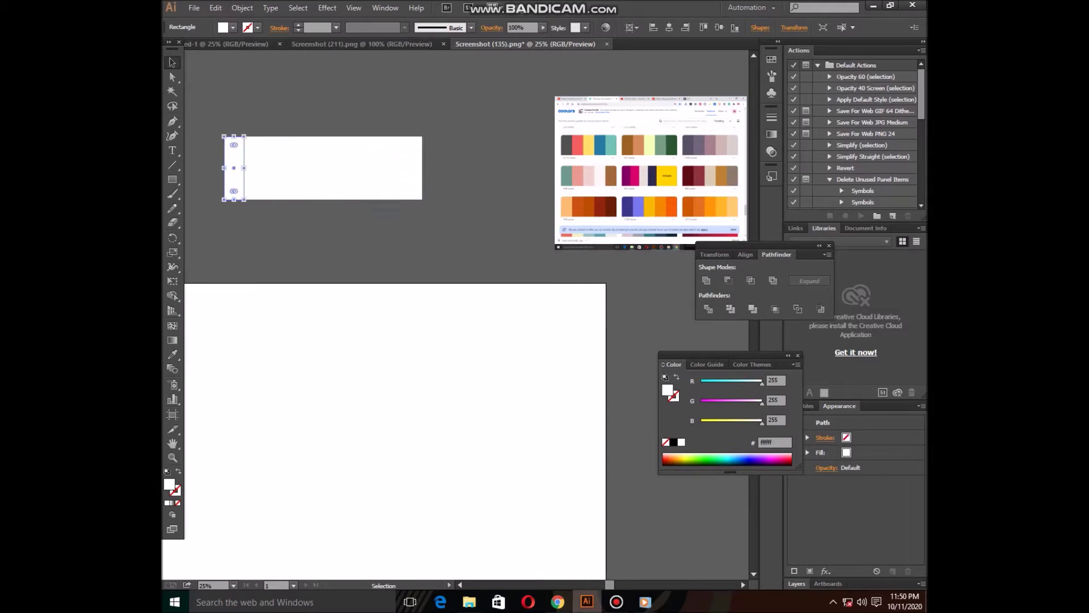
{"action": "key", "text": "i"}
{"action": "left_click", "coordinate": [667, 176]}
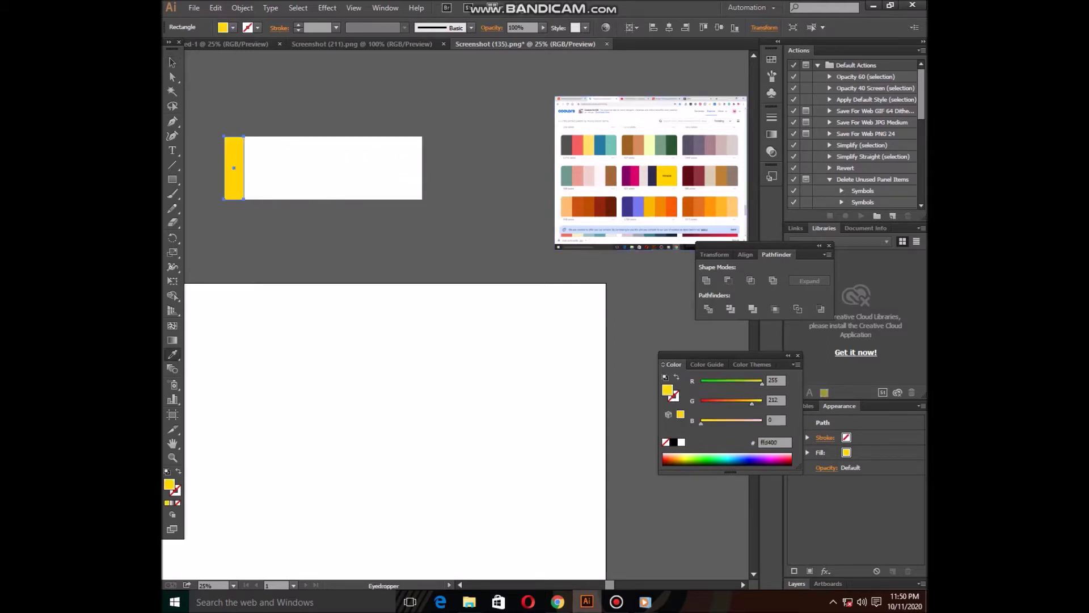
{"action": "key", "text": "v"}
{"action": "left_click", "coordinate": [254, 168]}
{"action": "key", "text": "i"}
{"action": "left_click", "coordinate": [652, 176]}
{"action": "key", "text": "v"}
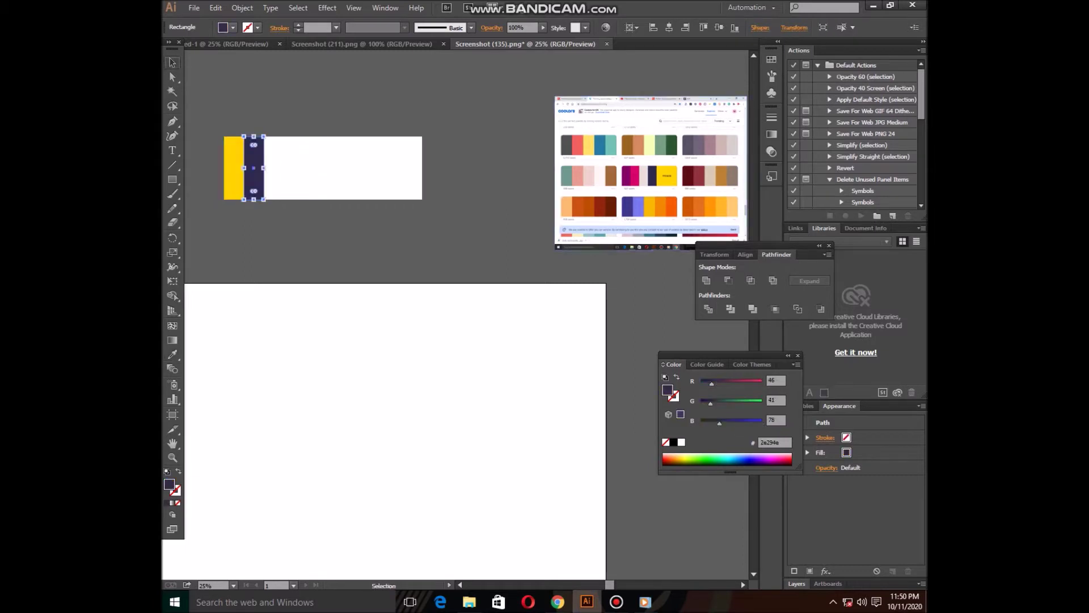
{"action": "left_click", "coordinate": [273, 168]}
{"action": "key", "text": "i"}
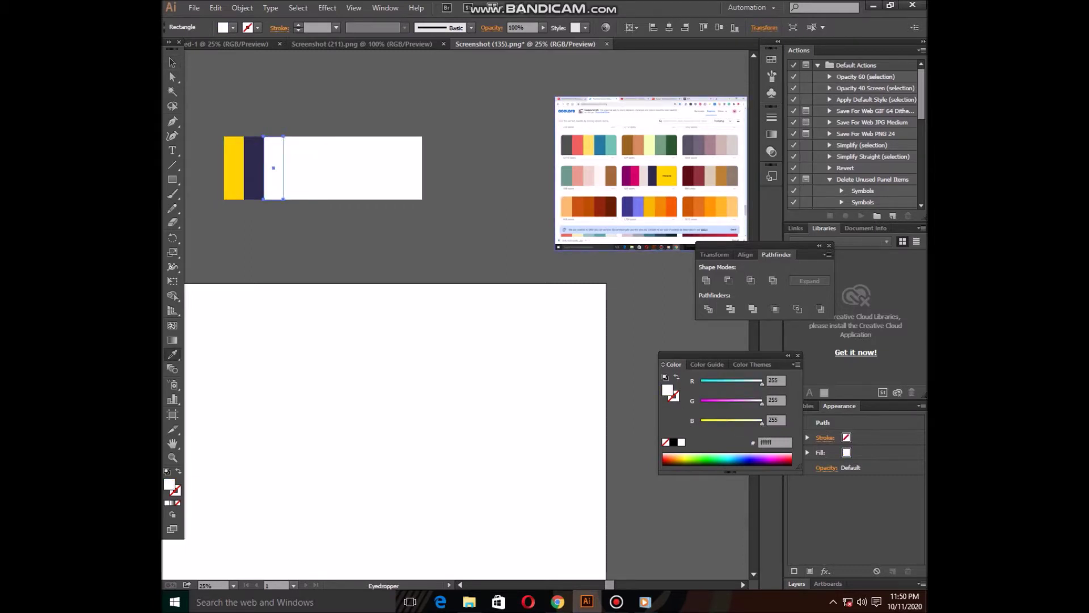
{"action": "left_click", "coordinate": [594, 176]}
{"action": "key", "text": "v"}
Fill the fourth rectangle magenta and the fifth and sixth deep purple.
{"action": "left_click", "coordinate": [293, 168]}
{"action": "key", "text": "i"}
{"action": "left_click", "coordinate": [631, 175]}
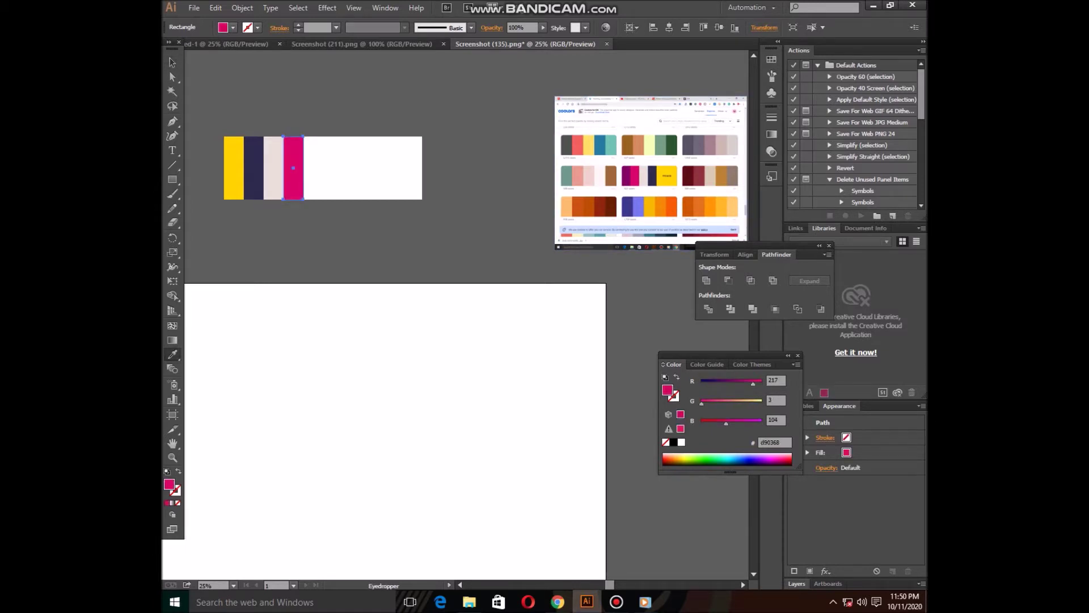
{"action": "left_click", "coordinate": [173, 62]}
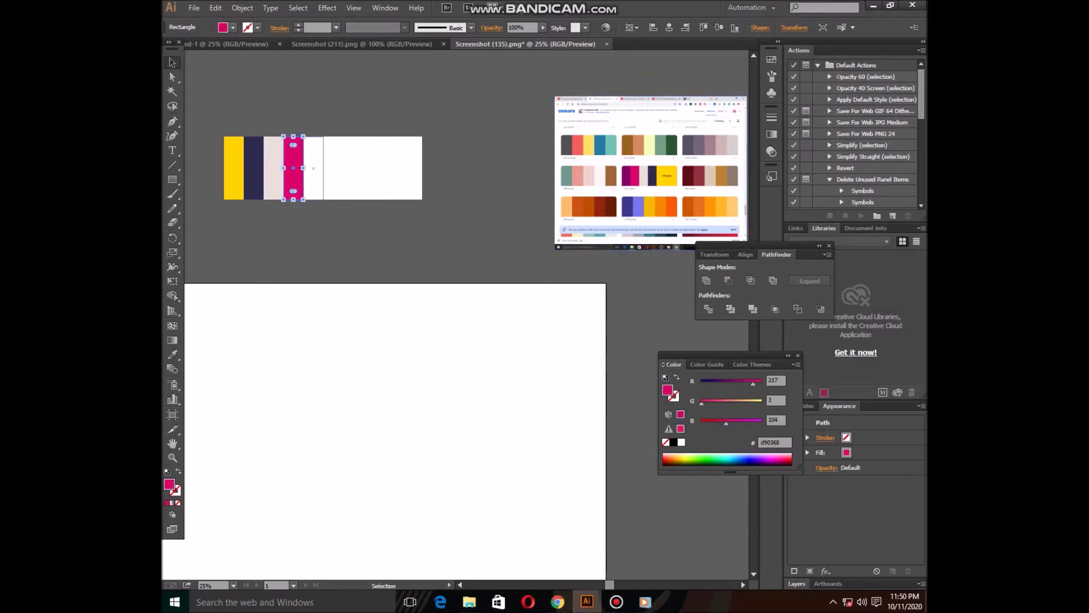
{"action": "left_click", "coordinate": [313, 168]}
{"action": "key", "text": "i"}
{"action": "left_click", "coordinate": [293, 168]}
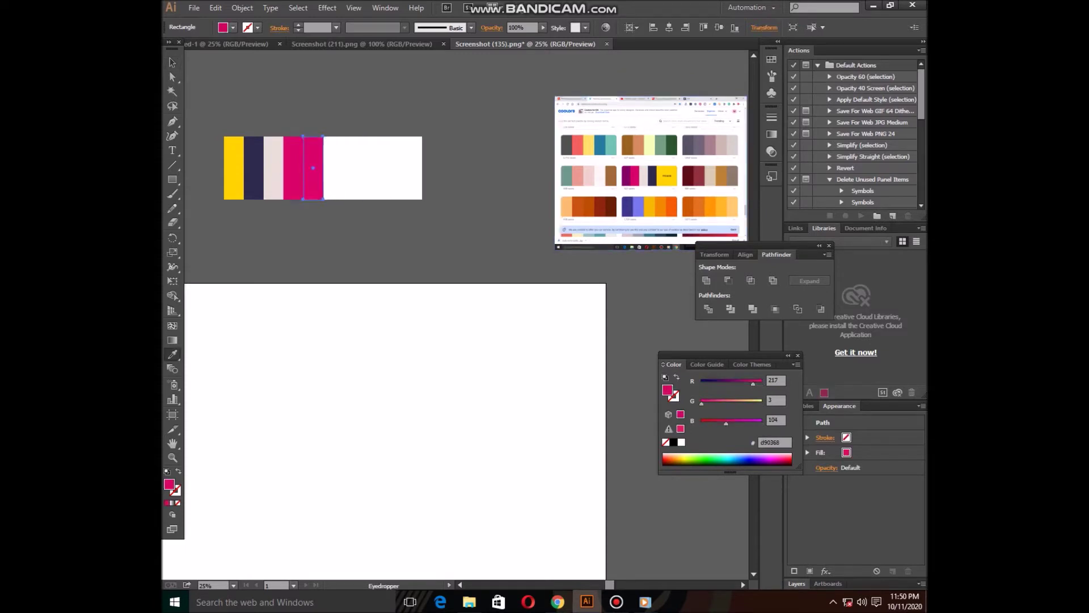
{"action": "left_click", "coordinate": [640, 176]}
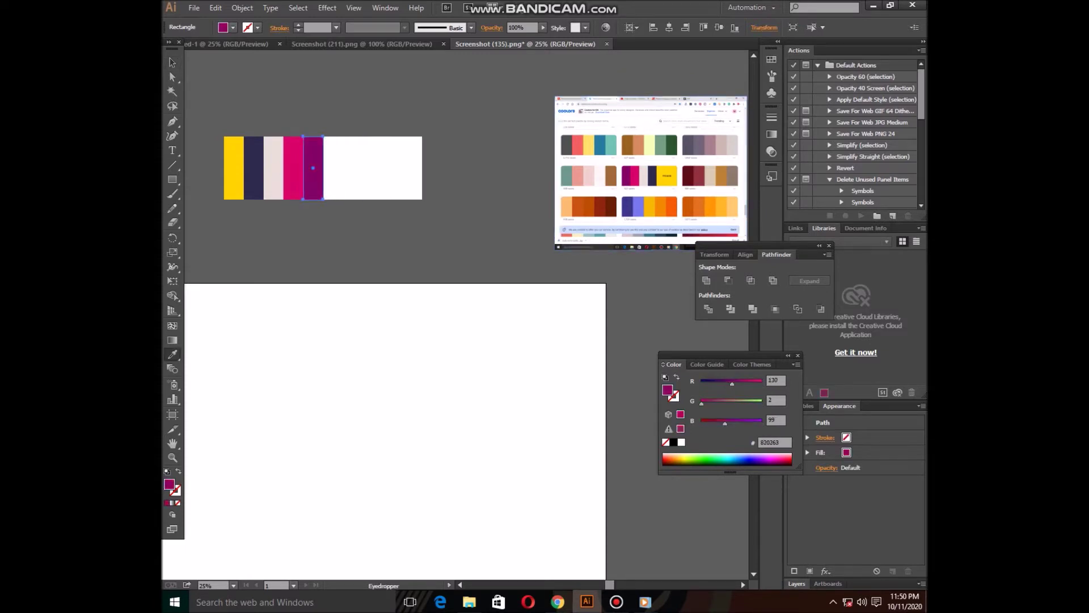
{"action": "left_click", "coordinate": [333, 168], "text": "ctrl"}
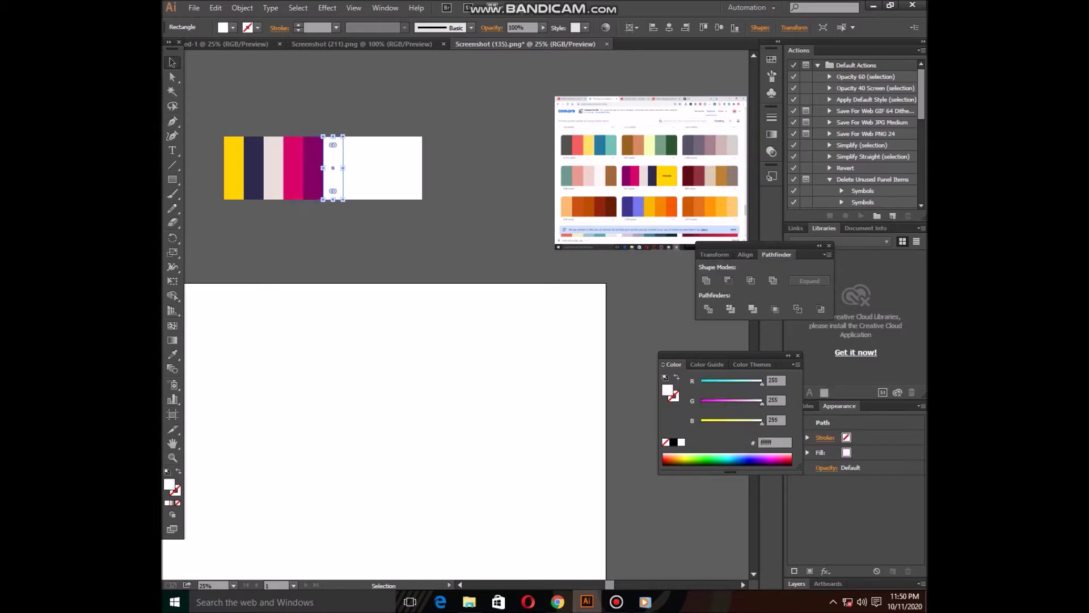
{"action": "left_click", "coordinate": [313, 167]}
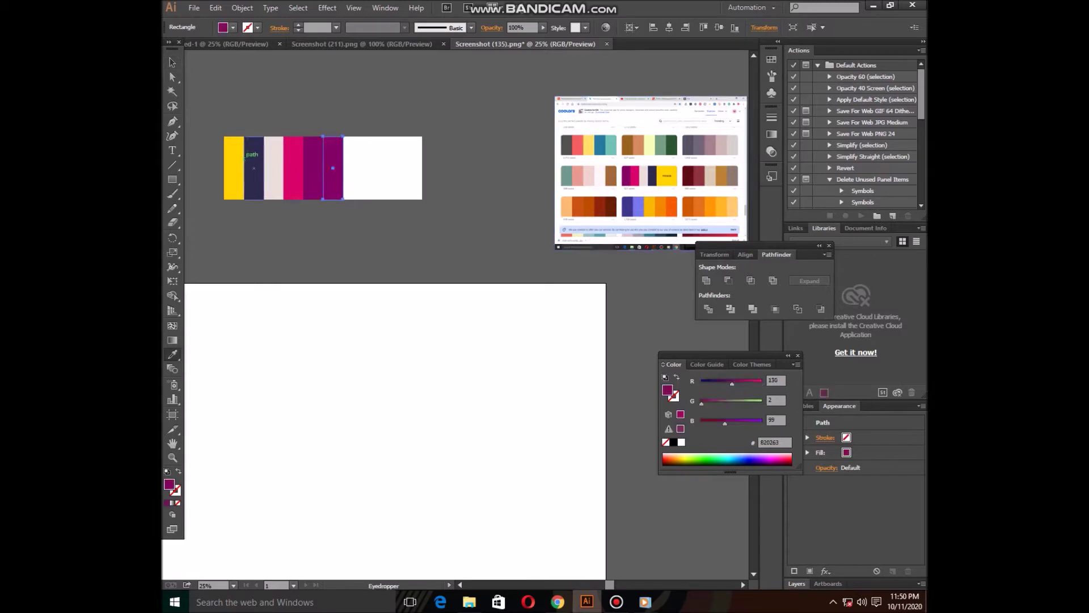
{"action": "key", "text": "v"}
{"action": "mouse_move", "coordinate": [432, 139]}
{"action": "left_mouse_down"}
{"action": "mouse_move", "coordinate": [352, 173]}
{"action": "mouse_move", "coordinate": [248, 253]}
{"action": "left_mouse_up"}
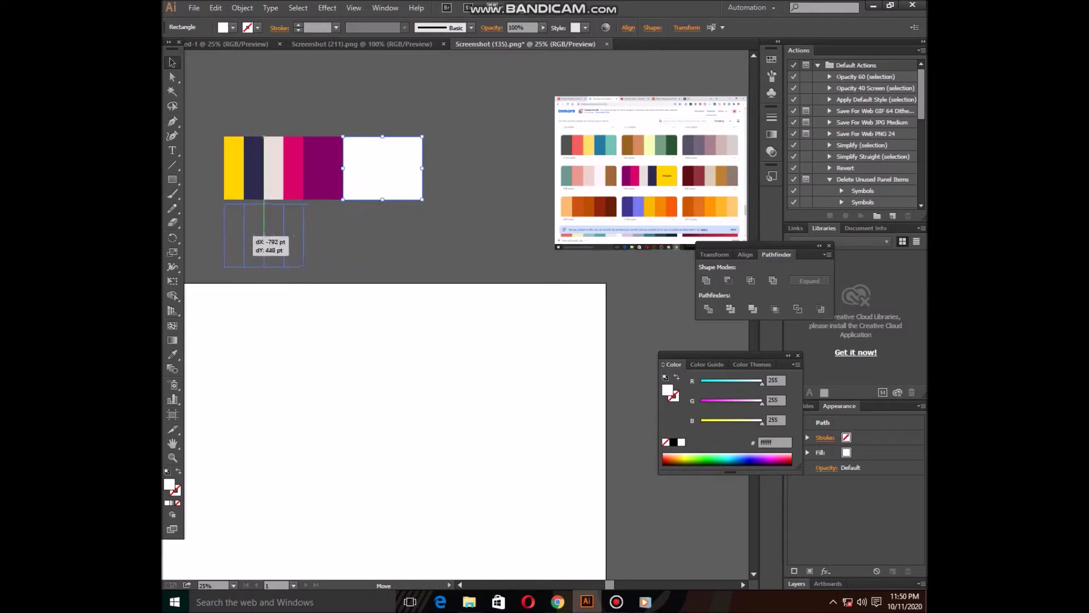
Shorten the four white rectangles into a second row below the first.
{"action": "left_click_drag", "start_coordinate": [264, 266], "coordinate": [264, 235]}
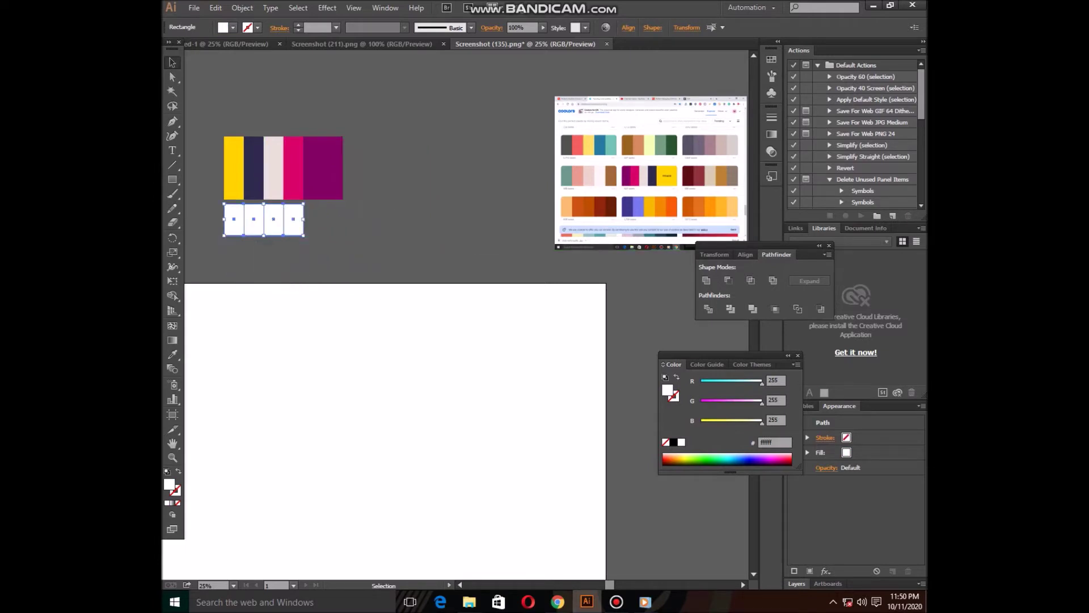
{"action": "scroll", "coordinate": [397, 284], "scroll_direction": "right", "scroll_amount": 2}
{"action": "scroll", "coordinate": [397, 284], "scroll_direction": "left", "scroll_amount": 2}
Fill the first three small rectangles grey-brown, ochre and light beige from the palette.
{"action": "left_click", "coordinate": [266, 250]}
{"action": "left_click", "coordinate": [236, 213]}
{"action": "key", "text": "i"}
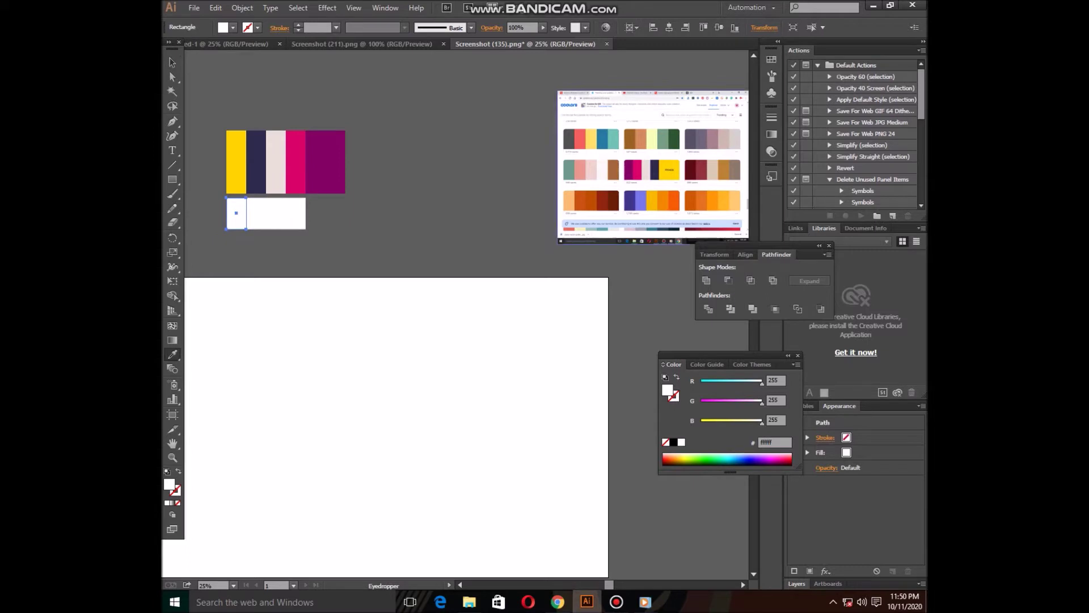
{"action": "left_click", "coordinate": [734, 169]}
{"action": "left_click", "coordinate": [255, 213], "text": "ctrl"}
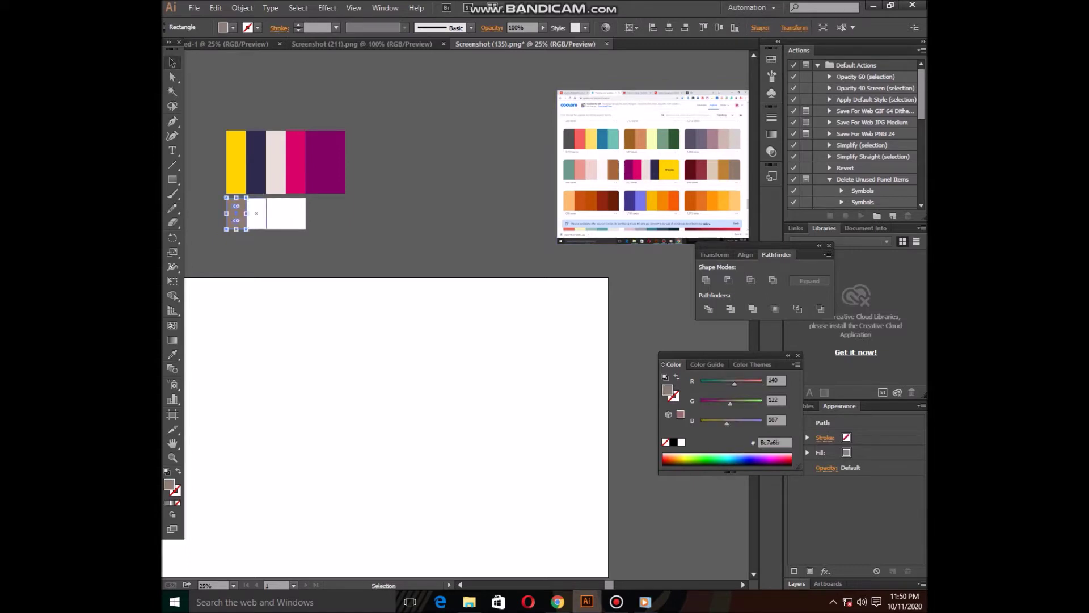
{"action": "left_click", "coordinate": [724, 169]}
{"action": "left_click", "coordinate": [277, 213], "text": "ctrl"}
{"action": "key", "text": "i"}
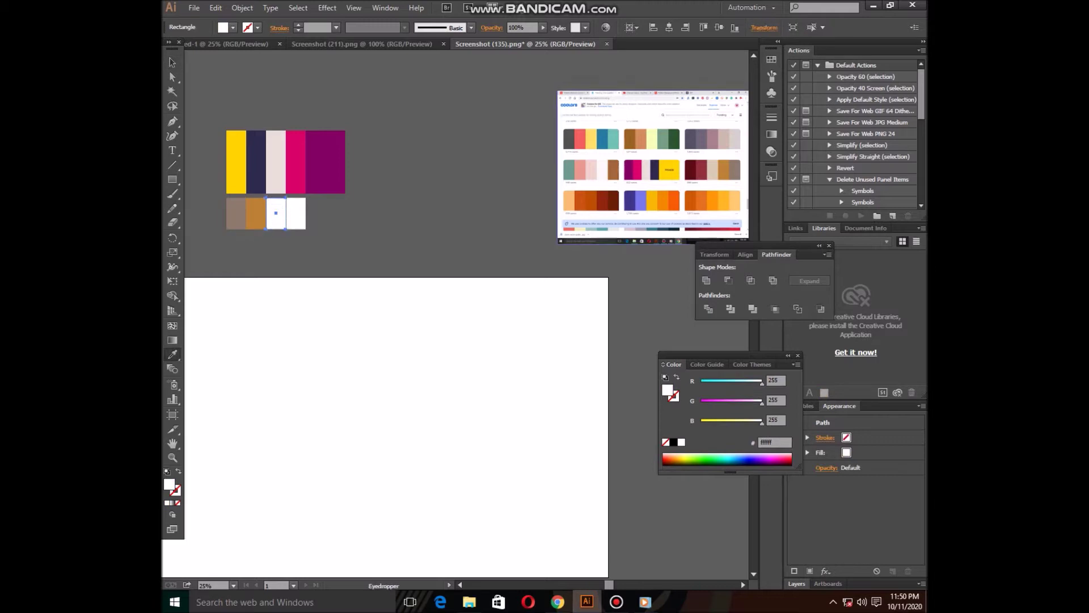
{"action": "left_click", "coordinate": [711, 169]}
Fill the fourth swatch maroon, then add a dark maroon copy to its right.
{"action": "key", "text": "v"}
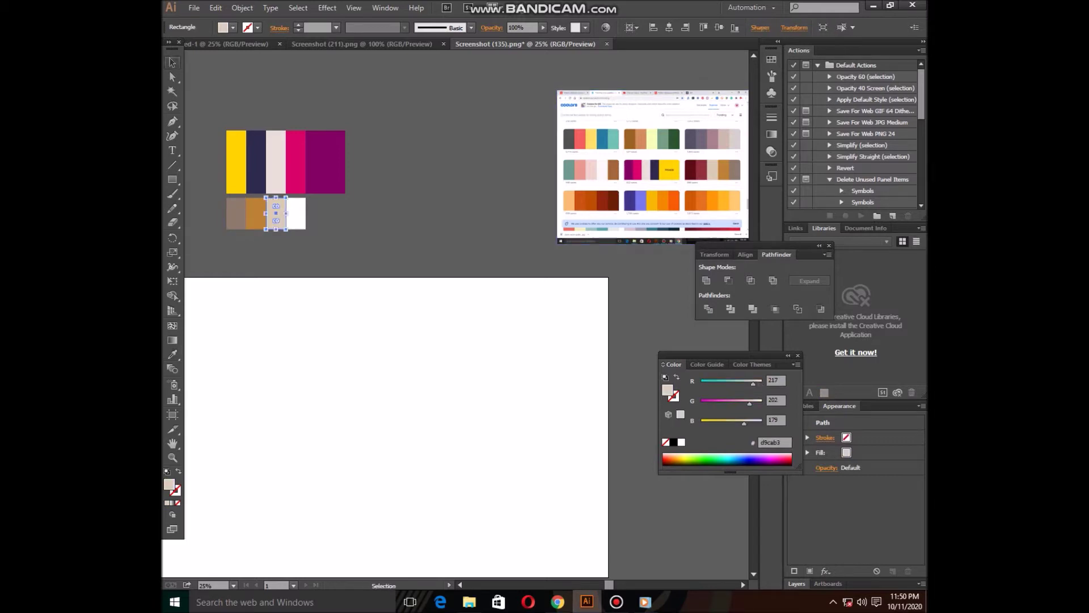
{"action": "left_click", "coordinate": [295, 213]}
{"action": "key", "text": "i"}
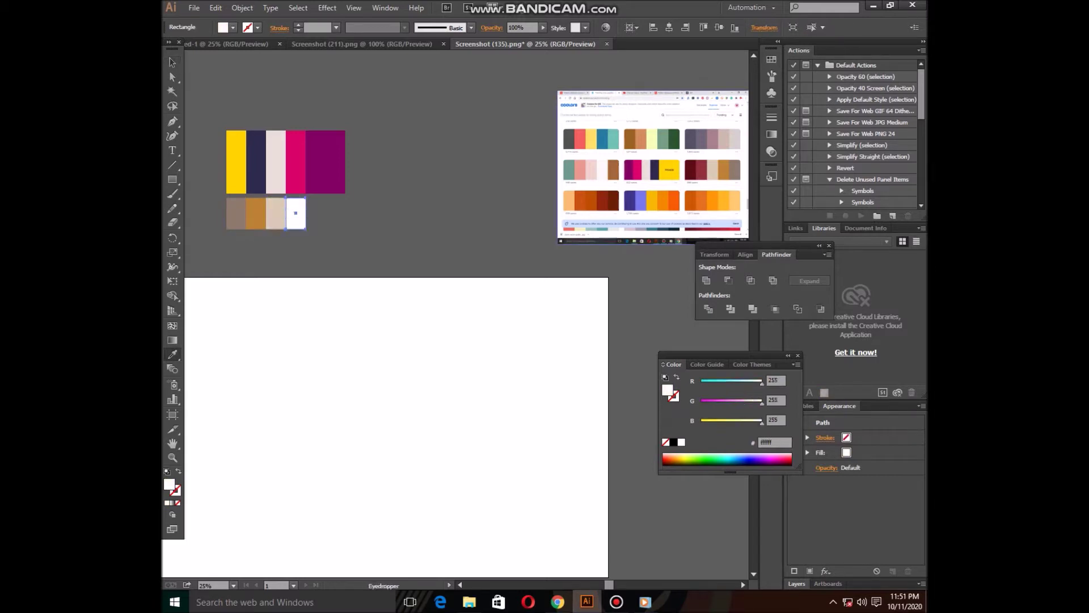
{"action": "left_click", "coordinate": [701, 169]}
{"action": "key", "text": "v"}
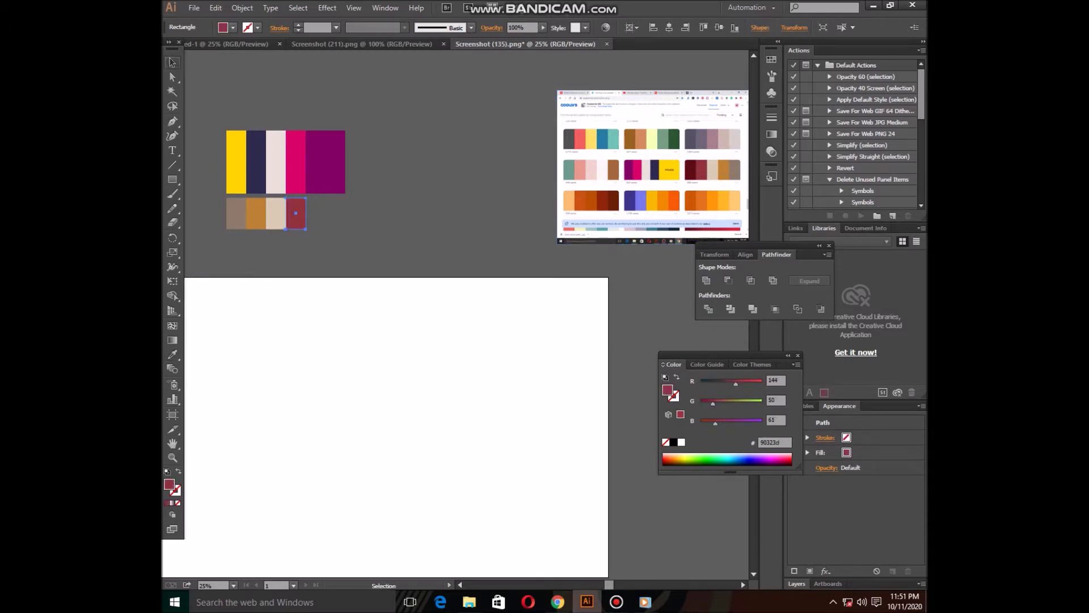
{"action": "left_click_drag", "start_coordinate": [306, 220], "coordinate": [326, 222]}
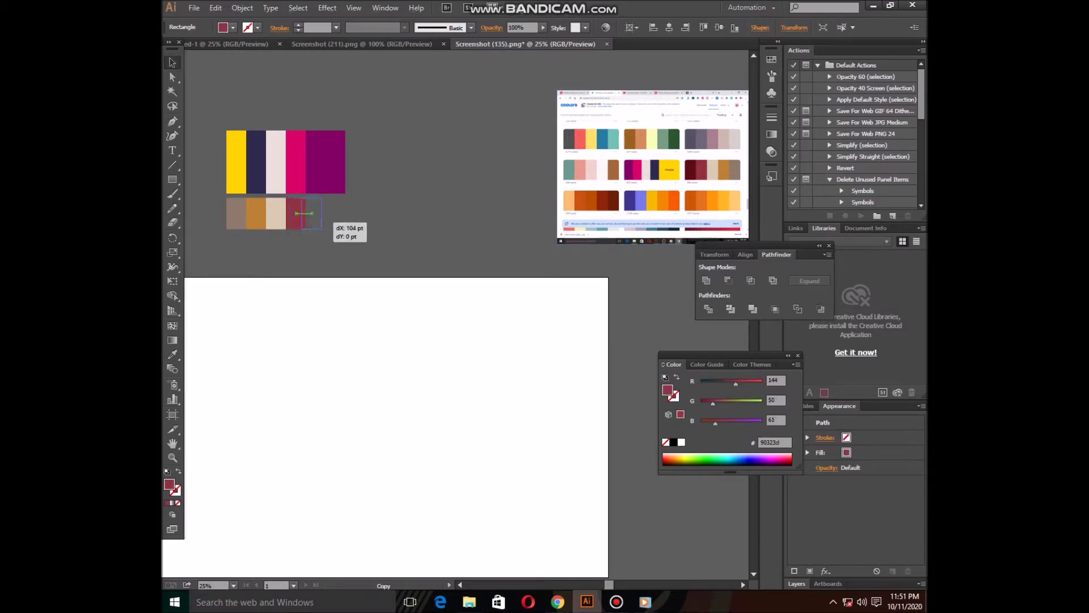
{"action": "key", "text": "i"}
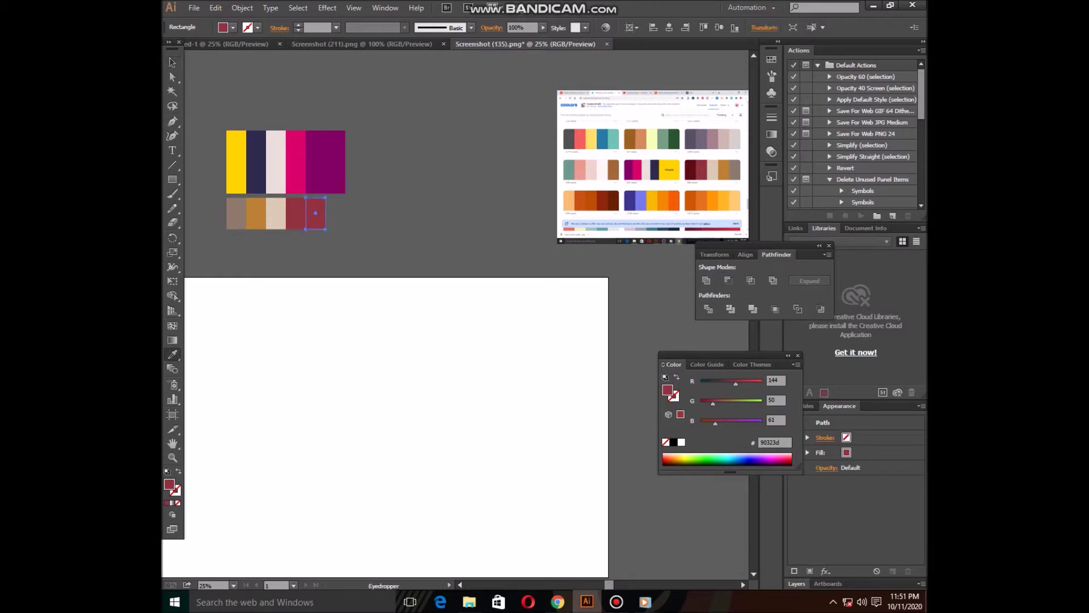
{"action": "left_click", "coordinate": [690, 169]}
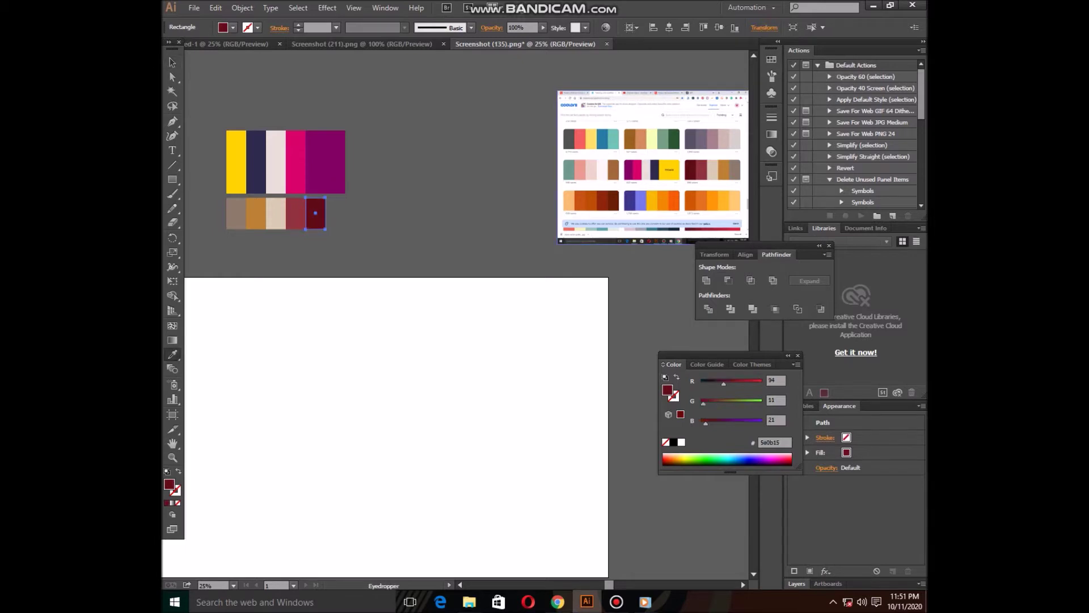
{"action": "left_click", "coordinate": [172, 63]}
{"action": "left_click", "coordinate": [328, 213]}
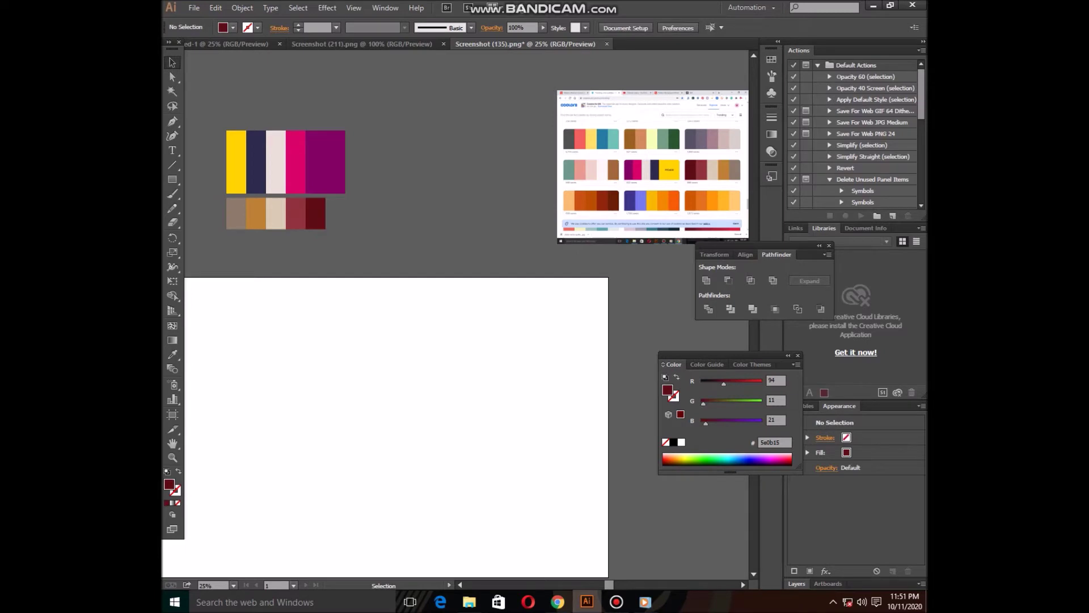
{"action": "left_click_drag", "start_coordinate": [265, 212], "coordinate": [415, 141]}
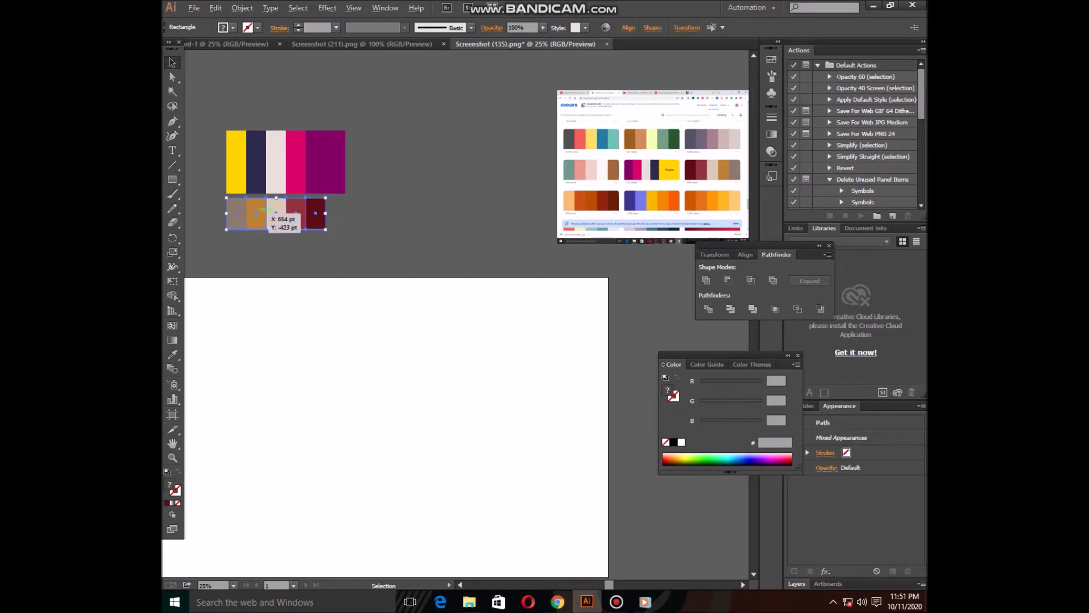
Copy the second colour row and fill its first swatch dark grey.
{"action": "left_click_drag", "start_coordinate": [415, 140], "coordinate": [396, 144]}
{"action": "scroll", "coordinate": [395, 144], "scroll_direction": "up", "scroll_amount": 1}
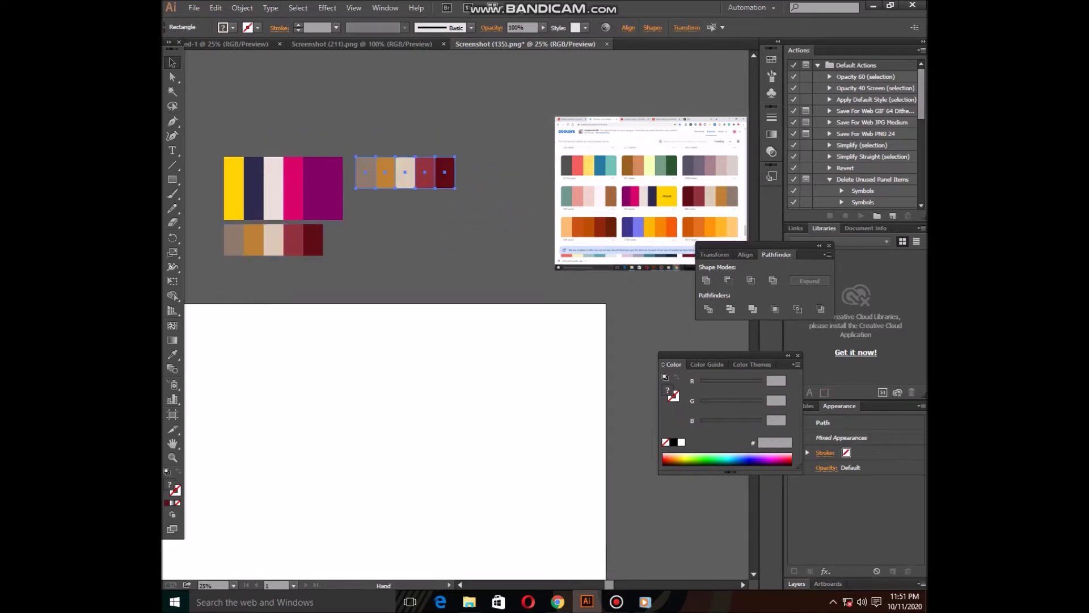
{"action": "key", "text": "ctrl+shift+a"}
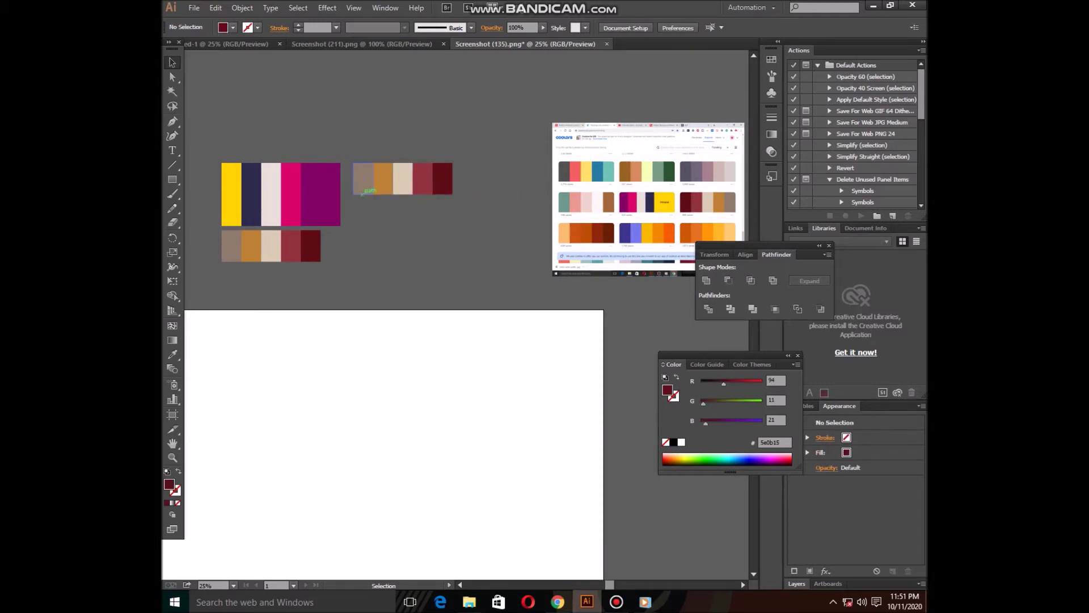
{"action": "left_click", "coordinate": [362, 193]}
{"action": "key", "text": "i"}
{"action": "left_click", "coordinate": [564, 171]}
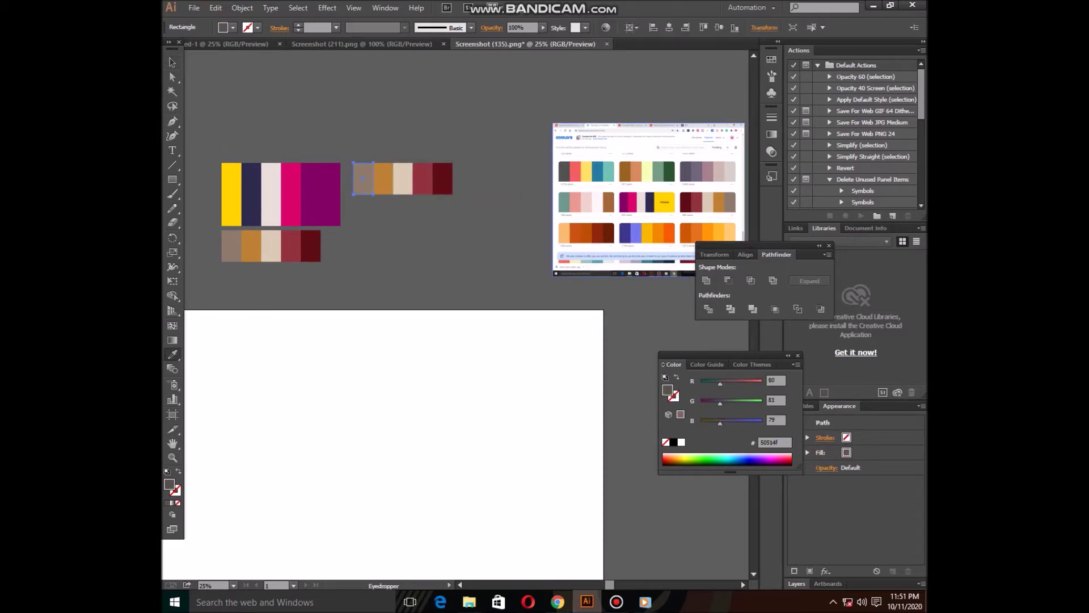
{"action": "key", "text": "v"}
Fill the second and third copied swatches coral red and yellow.
{"action": "left_click", "coordinate": [383, 178]}
{"action": "key", "text": "i"}
{"action": "left_click", "coordinate": [575, 172]}
{"action": "key", "text": "v"}
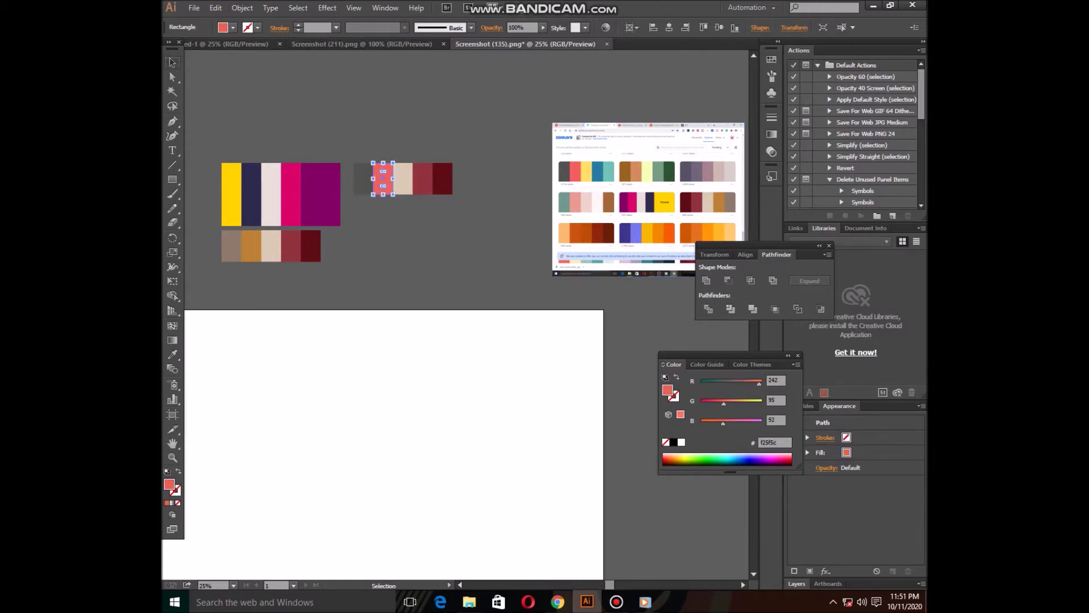
{"action": "left_click", "coordinate": [402, 178]}
{"action": "key", "text": "i"}
{"action": "left_click", "coordinate": [587, 171]}
{"action": "left_click", "coordinate": [173, 63]}
Fill the fourth and fifth swatches blue and teal from the reference palette.
{"action": "left_click", "coordinate": [422, 178]}
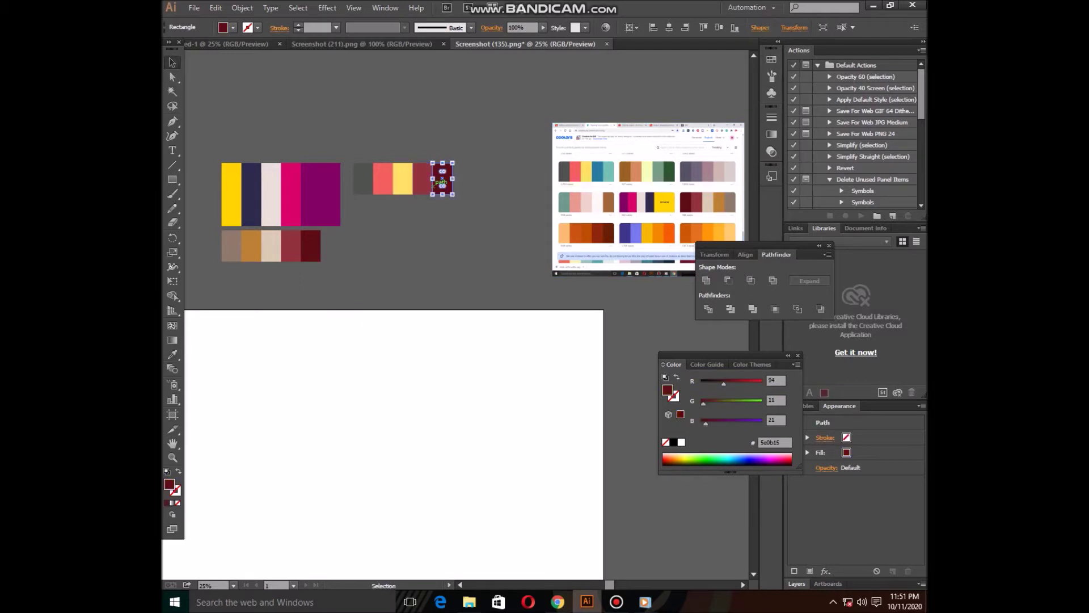
{"action": "key", "text": "i"}
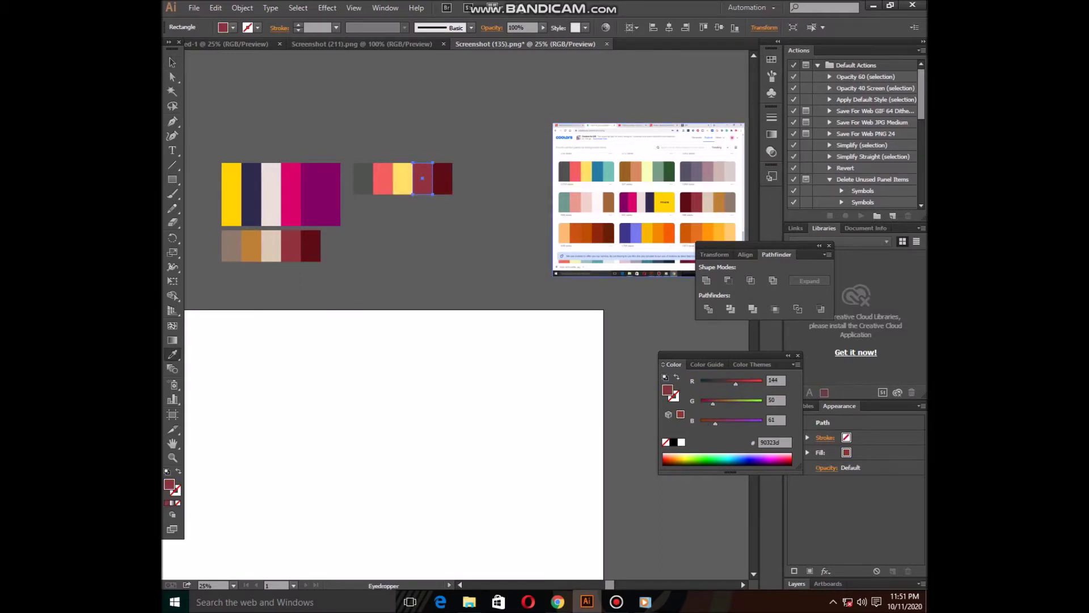
{"action": "left_click", "coordinate": [598, 171]}
{"action": "left_click", "coordinate": [173, 63]}
{"action": "left_click", "coordinate": [441, 178]}
{"action": "key", "text": "i"}
{"action": "left_click", "coordinate": [608, 172]}
{"action": "key", "text": "v"}
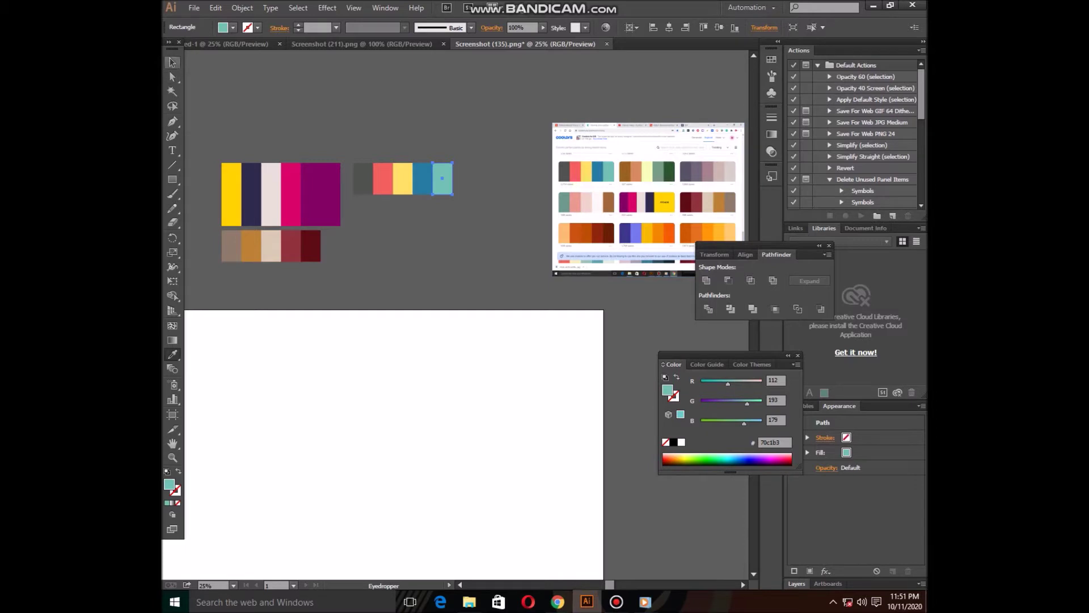
{"action": "left_click", "coordinate": [608, 171]}
Duplicate the five-square row below and fill the first two pale beige and pinkish beige.
{"action": "mouse_move", "coordinate": [364, 135]}
{"action": "left_mouse_down"}
{"action": "mouse_move", "coordinate": [456, 199]}
{"action": "mouse_move", "coordinate": [414, 231]}
{"action": "left_mouse_up"}
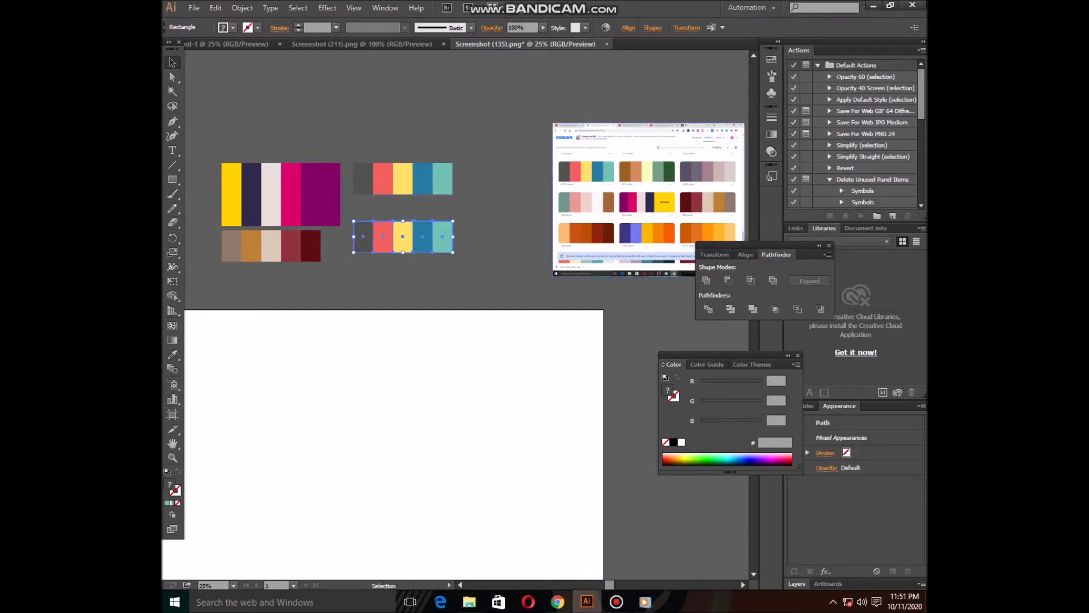
{"action": "left_click", "coordinate": [362, 241]}
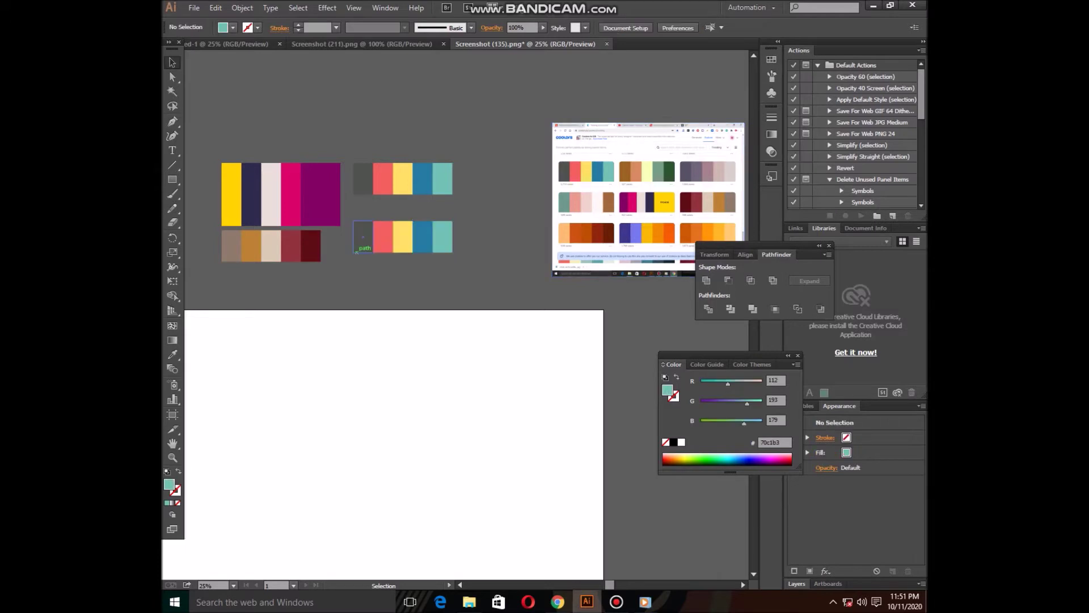
{"action": "key", "text": "i"}
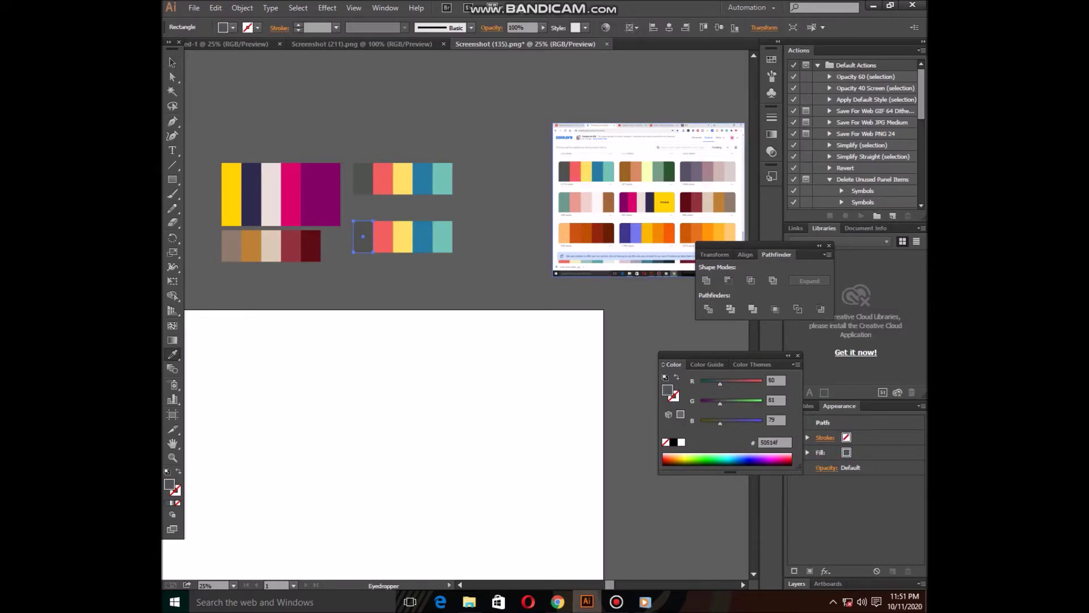
{"action": "left_click", "coordinate": [728, 170]}
{"action": "key", "text": "v"}
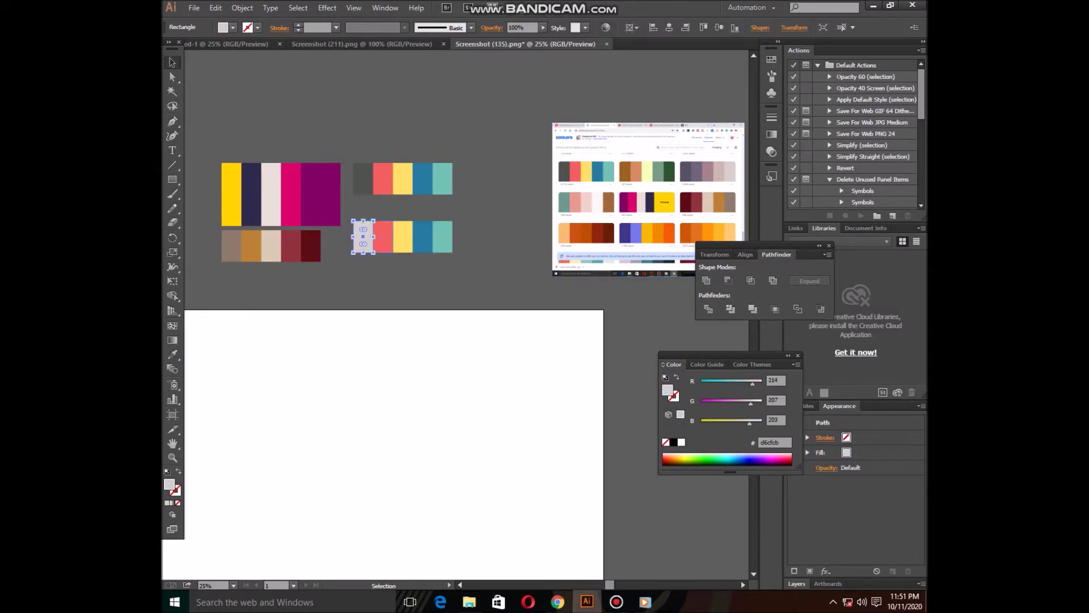
{"action": "left_click", "coordinate": [383, 236]}
{"action": "key", "text": "i"}
{"action": "left_click", "coordinate": [717, 170]}
Fill the third and fourth squares mauve and grey-purple.
{"action": "key", "text": "v"}
{"action": "left_click", "coordinate": [402, 236]}
{"action": "key", "text": "i"}
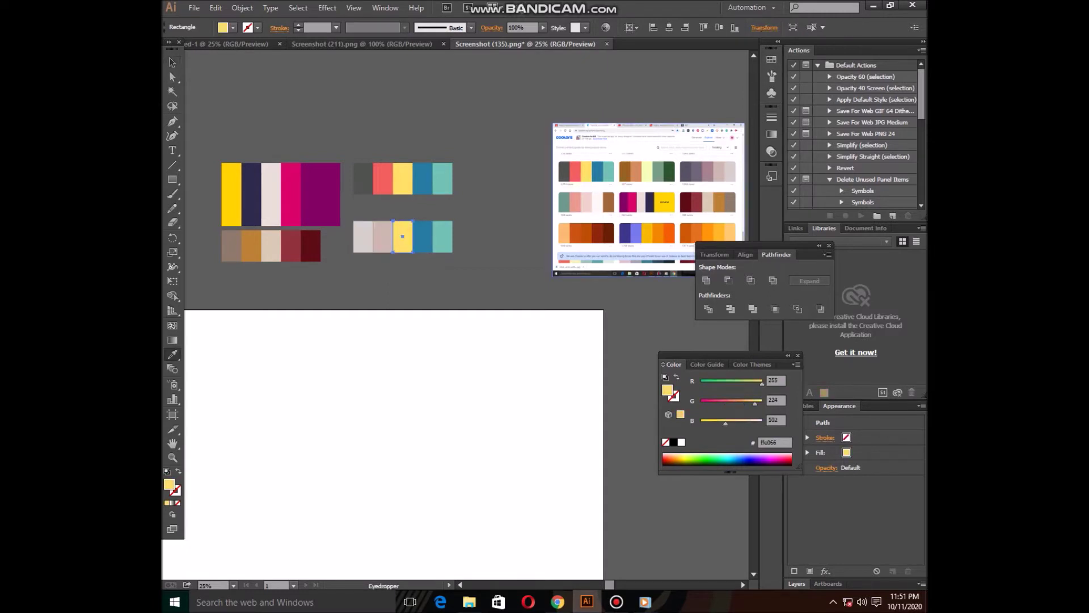
{"action": "left_click", "coordinate": [708, 170]}
{"action": "key", "text": "v"}
{"action": "left_click", "coordinate": [423, 236]}
{"action": "key", "text": "i"}
{"action": "left_click", "coordinate": [698, 170]}
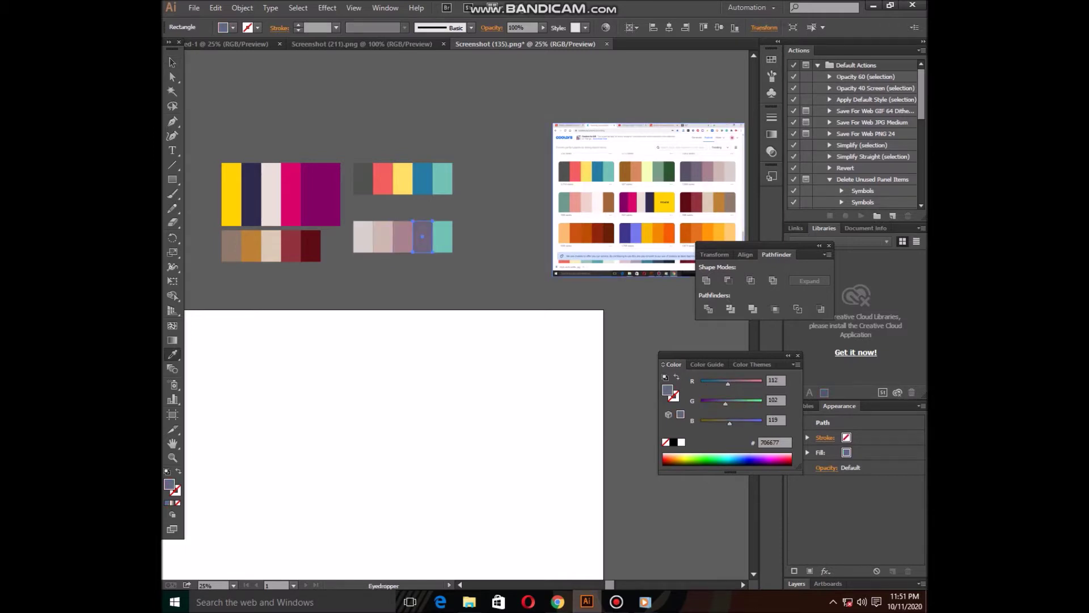
Fill the fifth square dark grey-purple and delete the reference screenshot.
{"action": "key", "text": "v"}
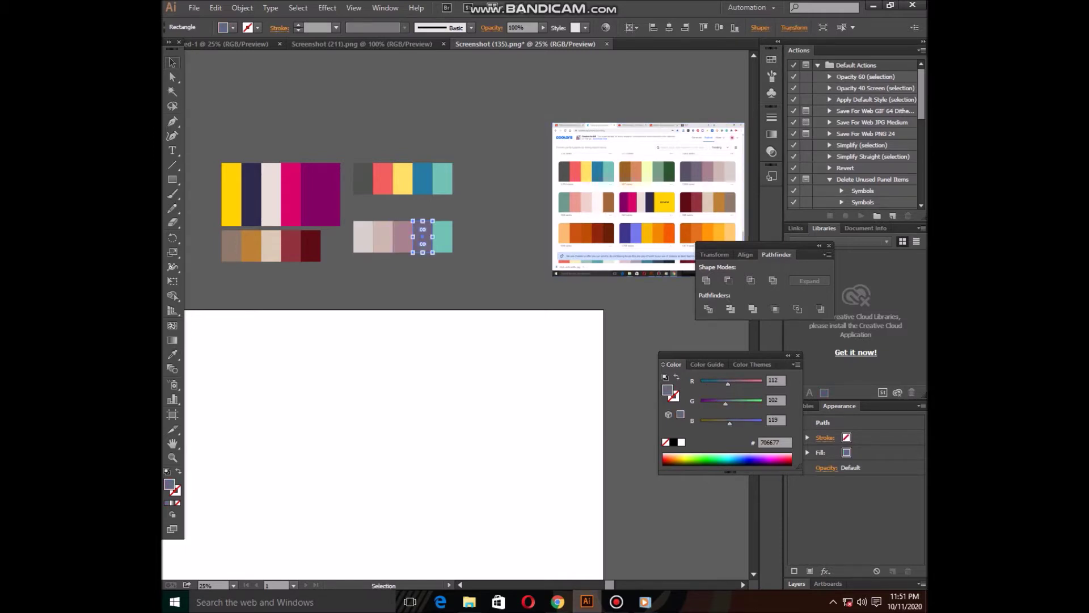
{"action": "left_click", "coordinate": [442, 235]}
{"action": "key", "text": "i"}
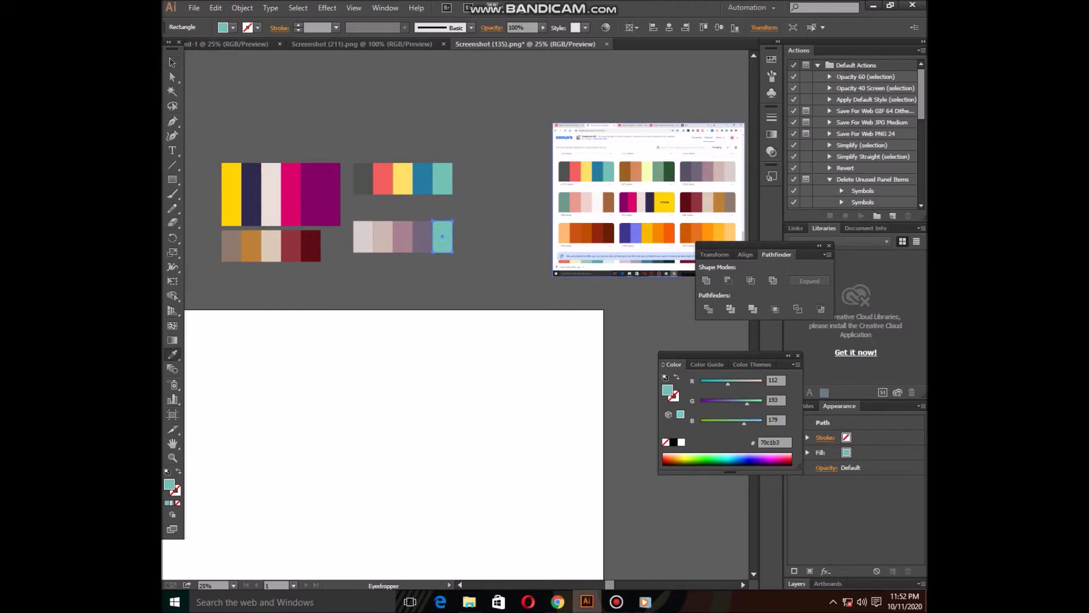
{"action": "left_click", "coordinate": [688, 170]}
{"action": "key", "text": "v"}
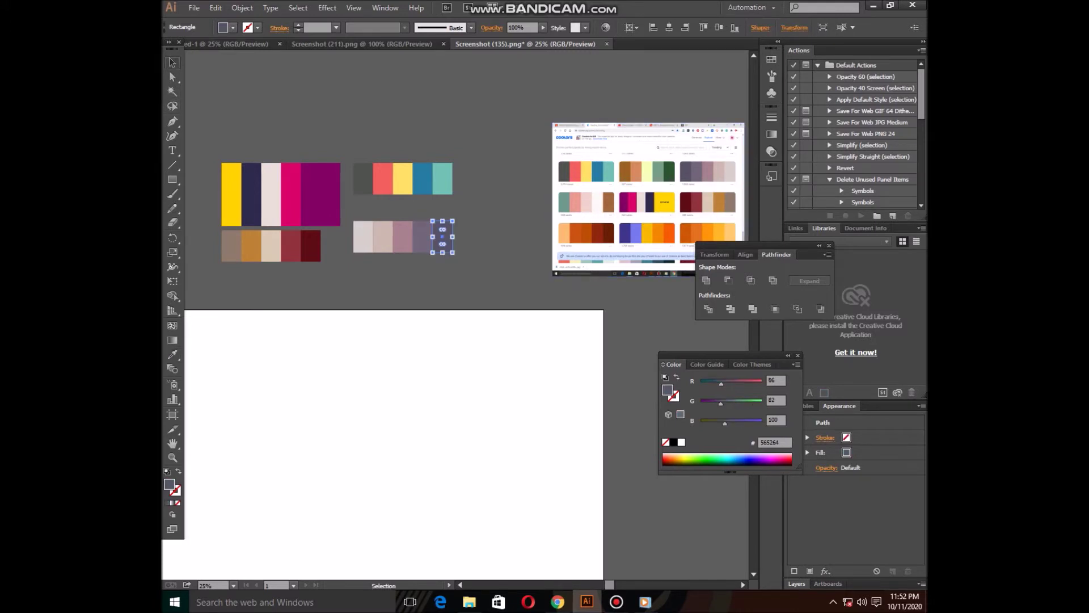
{"action": "left_click", "coordinate": [688, 170]}
{"action": "key", "text": "Delete"}
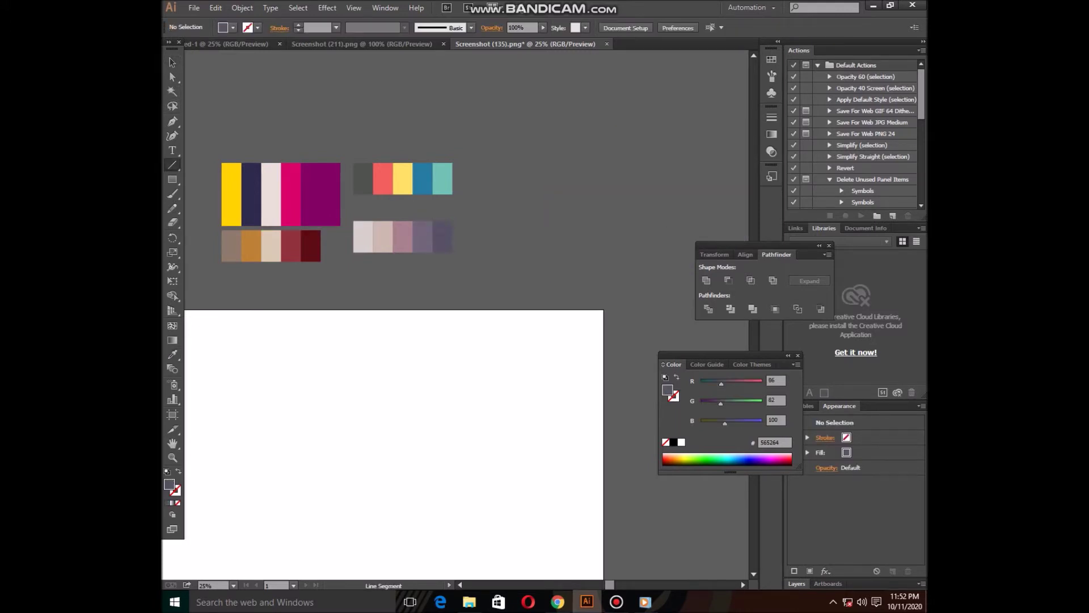
Move the muted swatch row onto the artboard.
{"action": "key", "text": "backslash"}
{"action": "left_click_drag", "start_coordinate": [470, 80], "coordinate": [471, 388]}
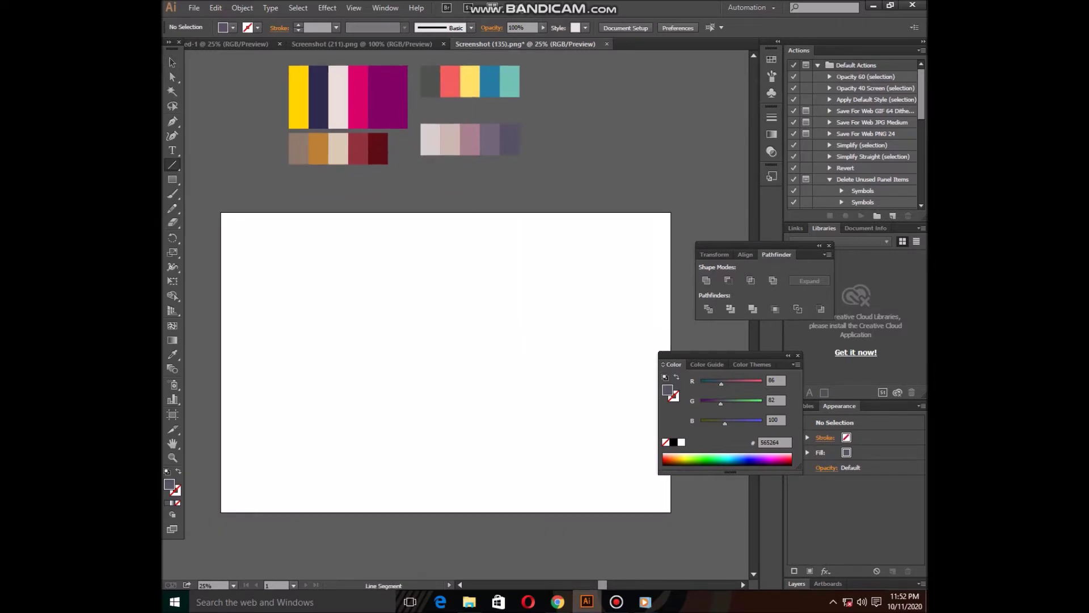
{"action": "left_click_drag", "start_coordinate": [737, 246], "coordinate": [813, 240]}
{"action": "key", "text": "v"}
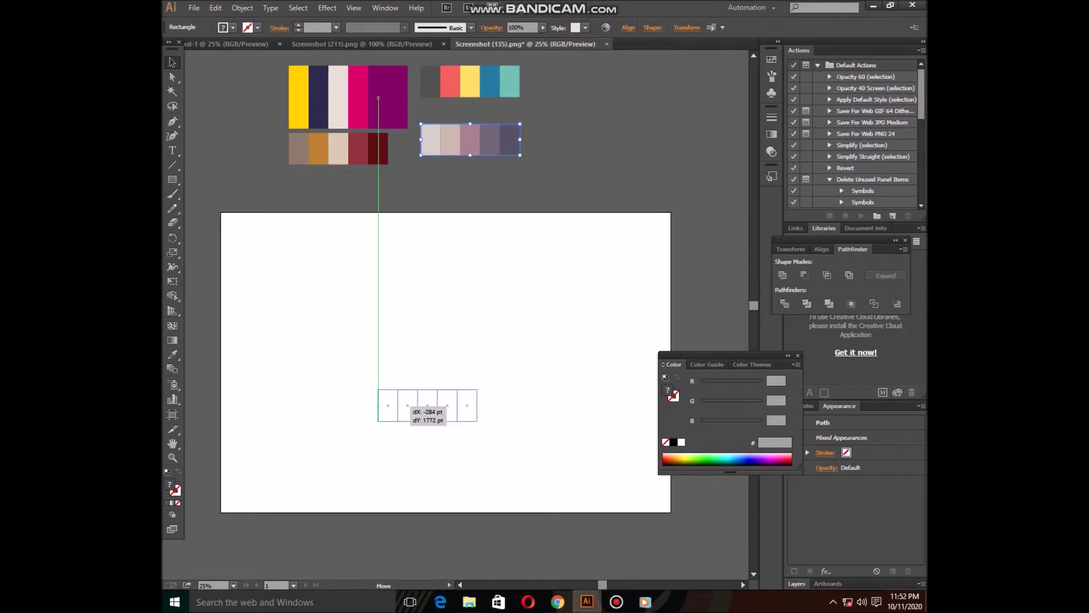
{"action": "left_click_drag", "start_coordinate": [471, 139], "coordinate": [422, 431]}
Reshape the muted swatches into a tall bar of five broad stripes.
{"action": "scroll", "coordinate": [423, 431], "scroll_direction": "down", "scroll_amount": 2}
{"action": "left_click_drag", "start_coordinate": [486, 364], "coordinate": [408, 363]}
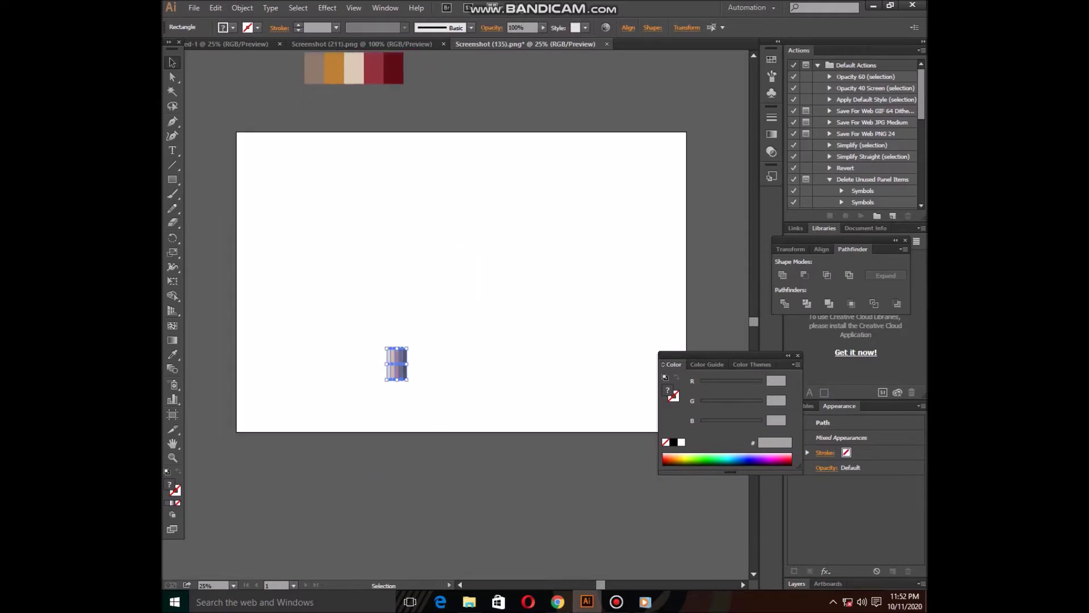
{"action": "mouse_move", "coordinate": [400, 364]}
{"action": "left_mouse_down"}
{"action": "mouse_move", "coordinate": [403, 235]}
{"action": "mouse_move", "coordinate": [400, 432]}
{"action": "left_mouse_up"}
{"action": "key", "text": "ctrl+shift+a"}
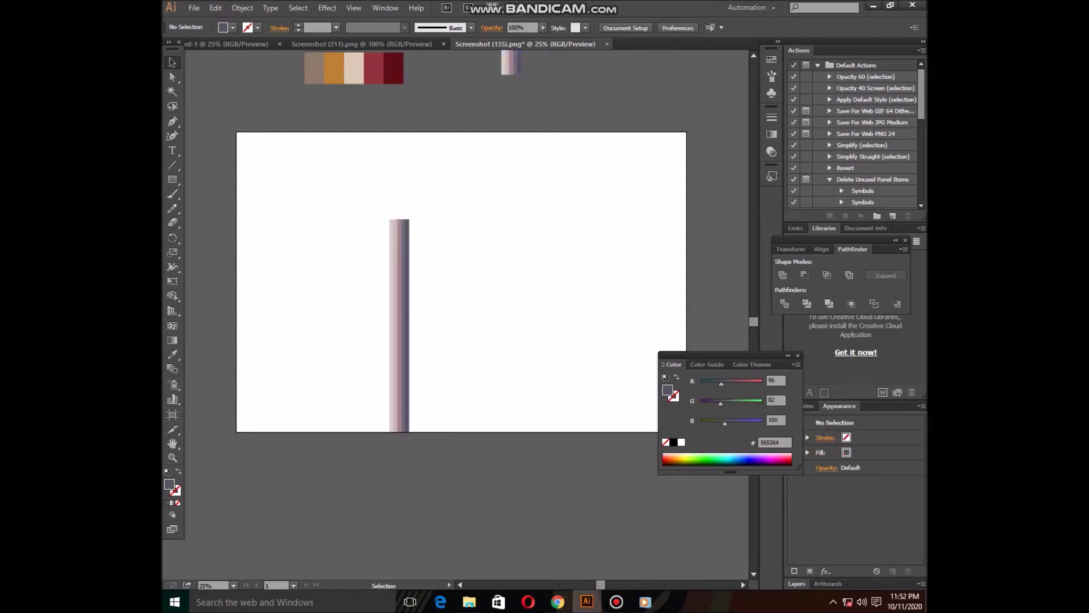
{"action": "left_click", "coordinate": [400, 323]}
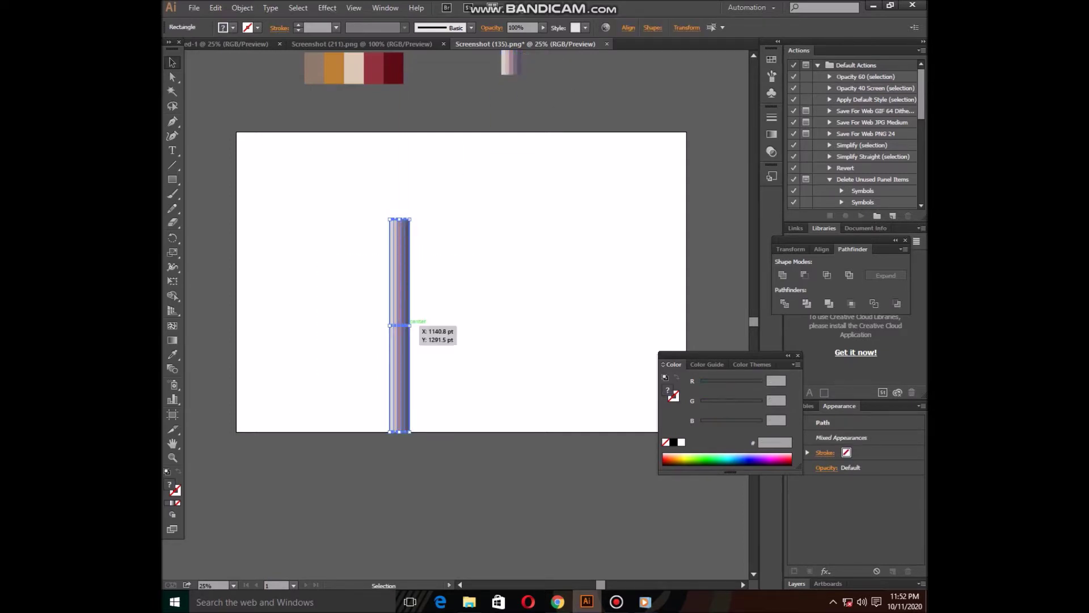
{"action": "left_click_drag", "start_coordinate": [410, 325], "coordinate": [460, 325]}
Copy the six bright swatches to the artboard's lower left.
{"action": "scroll", "coordinate": [460, 325], "scroll_direction": "up", "scroll_amount": 3}
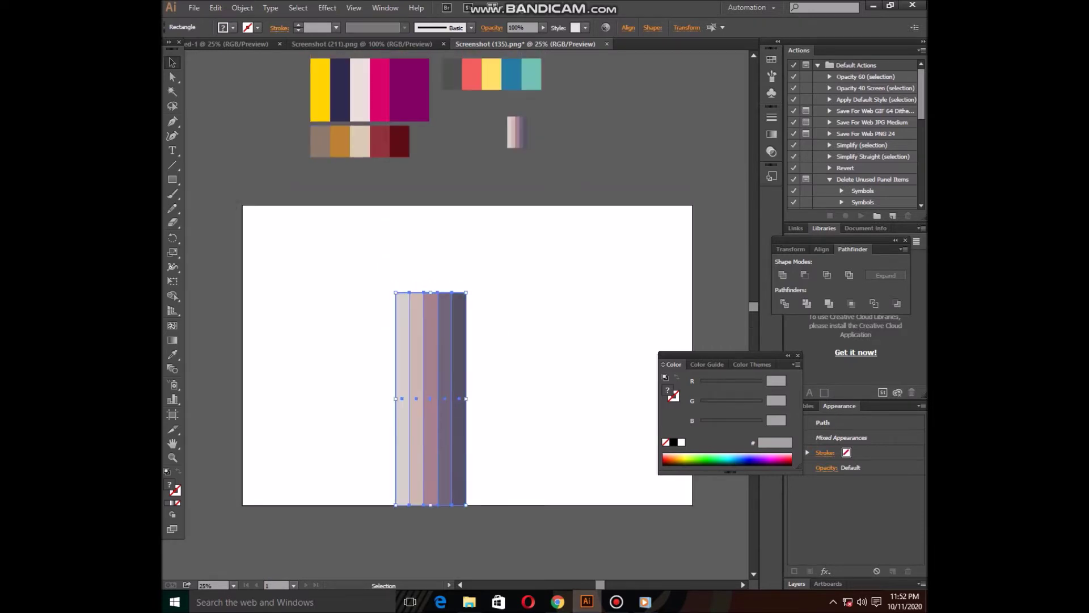
{"action": "mouse_move", "coordinate": [399, 96]}
{"action": "left_mouse_down"}
{"action": "mouse_move", "coordinate": [422, 100]}
{"action": "mouse_move", "coordinate": [331, 420]}
{"action": "left_mouse_up"}
{"action": "key", "text": "ctrl+shift+a"}
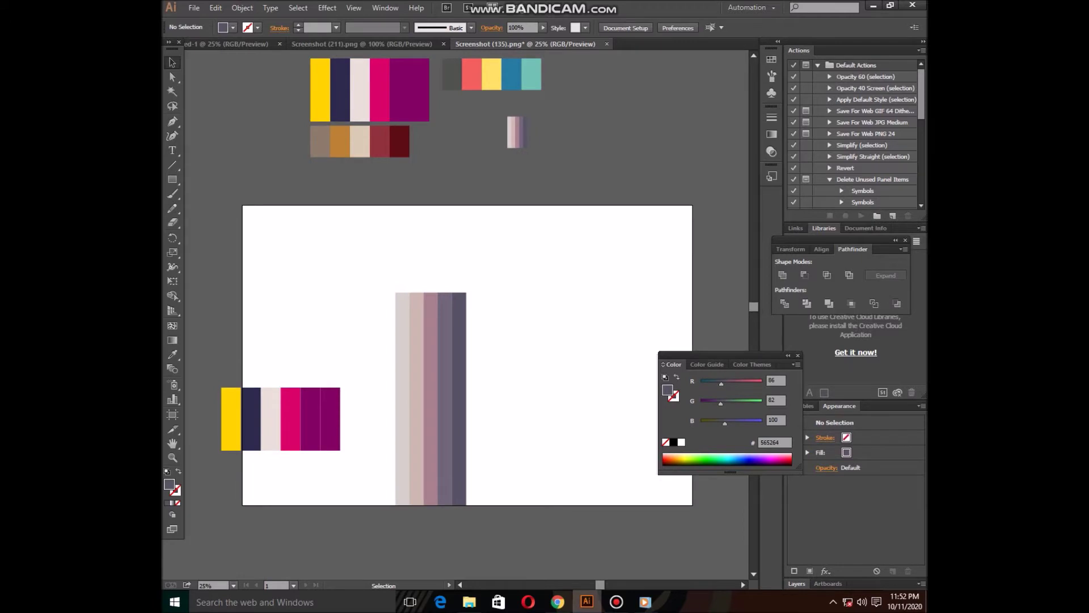
Squeeze the six bright swatches into a narrow strip beside the muted bar.
{"action": "left_click", "coordinate": [339, 445]}
{"action": "key", "text": "ctrl+shift+a"}
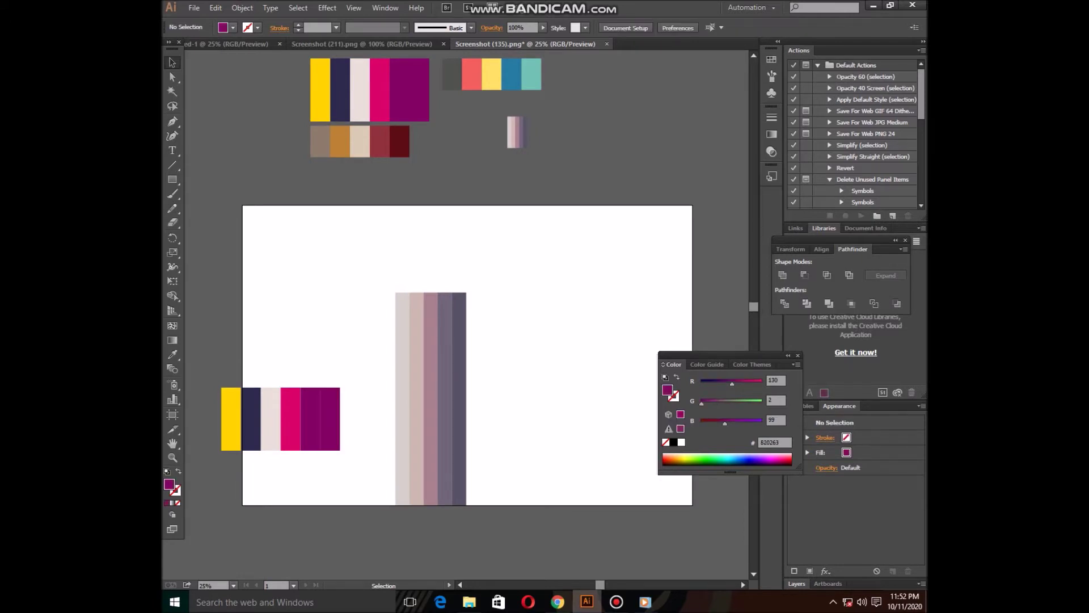
{"action": "left_click_drag", "start_coordinate": [341, 456], "coordinate": [349, 459]}
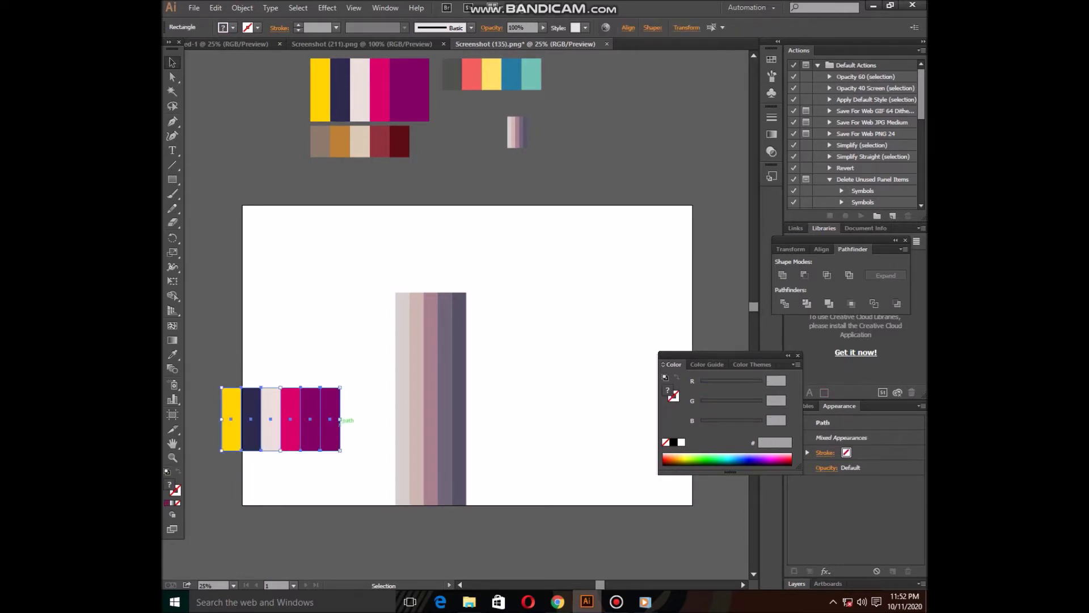
{"action": "mouse_move", "coordinate": [340, 418]}
{"action": "left_mouse_down"}
{"action": "mouse_move", "coordinate": [251, 419]}
{"action": "mouse_move", "coordinate": [487, 451]}
{"action": "left_mouse_up"}
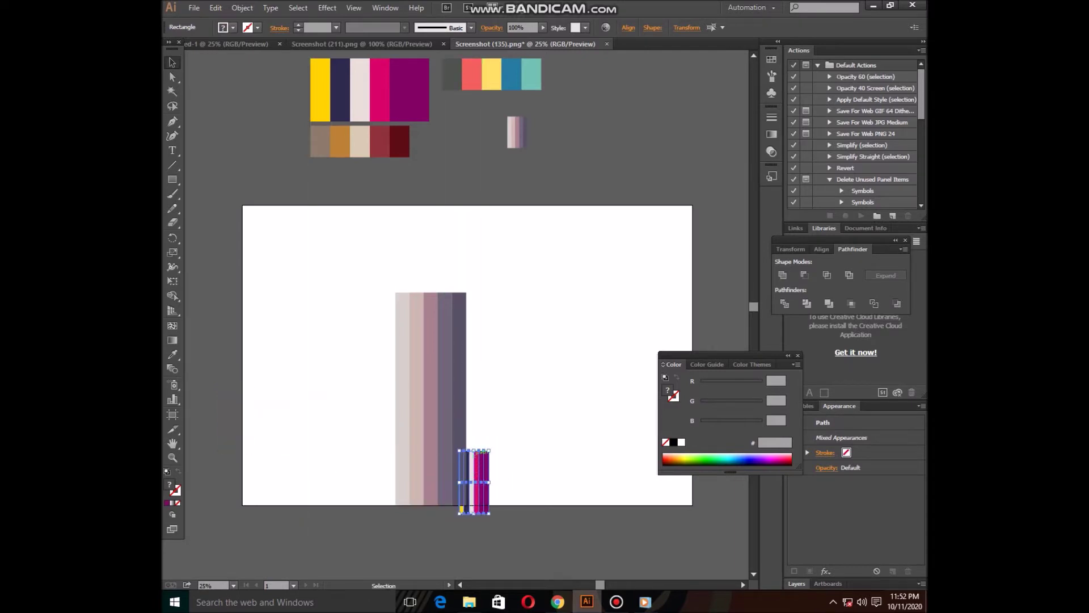
{"action": "left_click_drag", "start_coordinate": [481, 450], "coordinate": [481, 293]}
{"action": "key", "text": "ctrl+shift+a"}
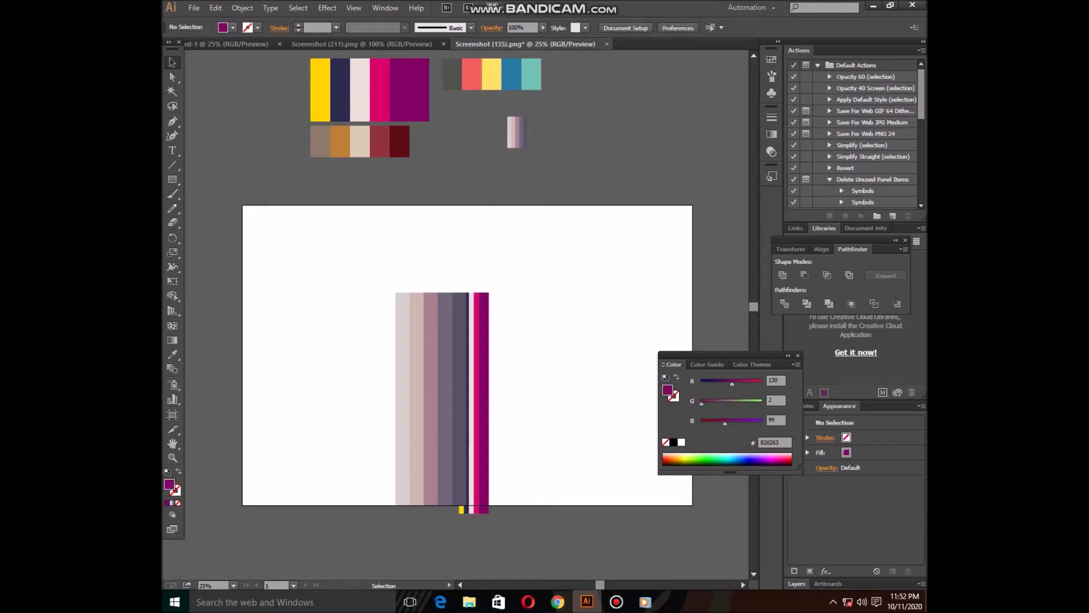
{"action": "key", "text": "ctrl+z"}
{"action": "key", "text": "ctrl+z"}
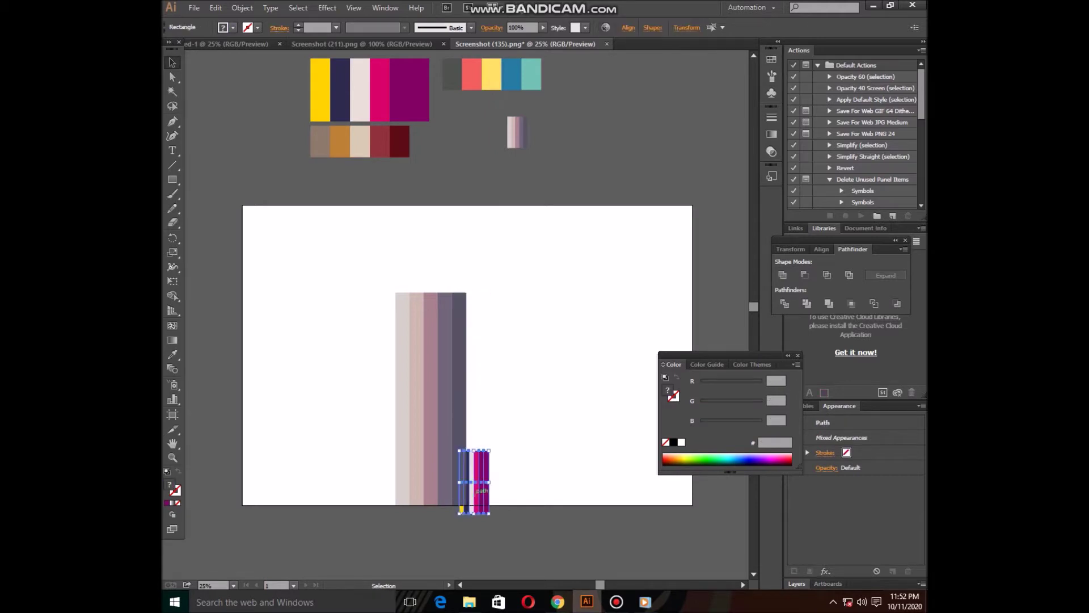
Group the bright and muted stripe sets and stretch the bright stripes to the bar's height.
{"action": "right_click", "coordinate": [464, 494]}
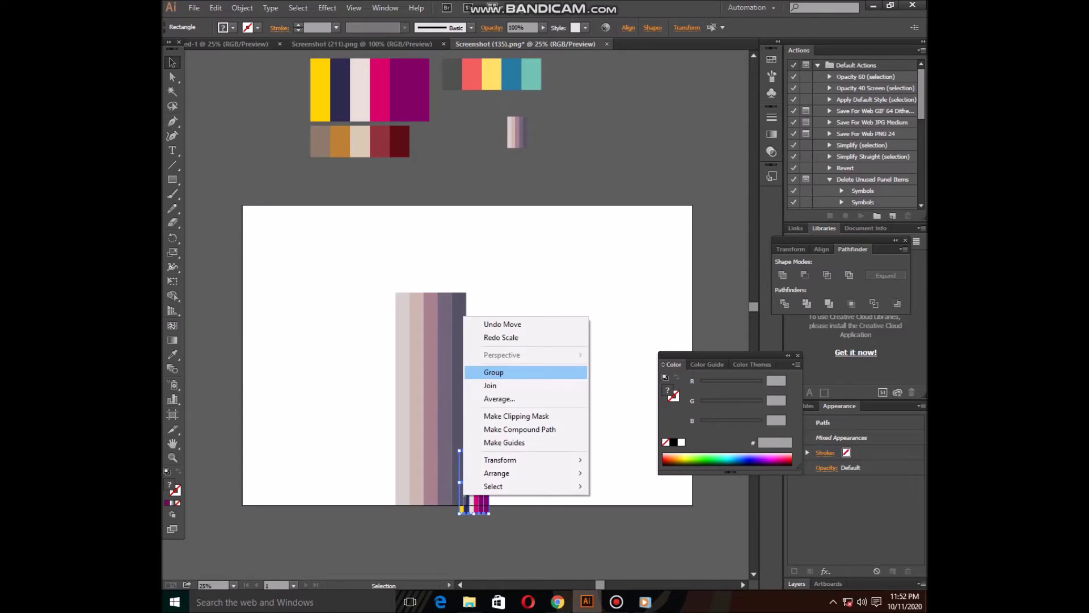
{"action": "left_click", "coordinate": [493, 372]}
{"action": "left_click_drag", "start_coordinate": [363, 340], "coordinate": [482, 374]}
{"action": "right_click", "coordinate": [456, 363]}
{"action": "left_click", "coordinate": [483, 420]}
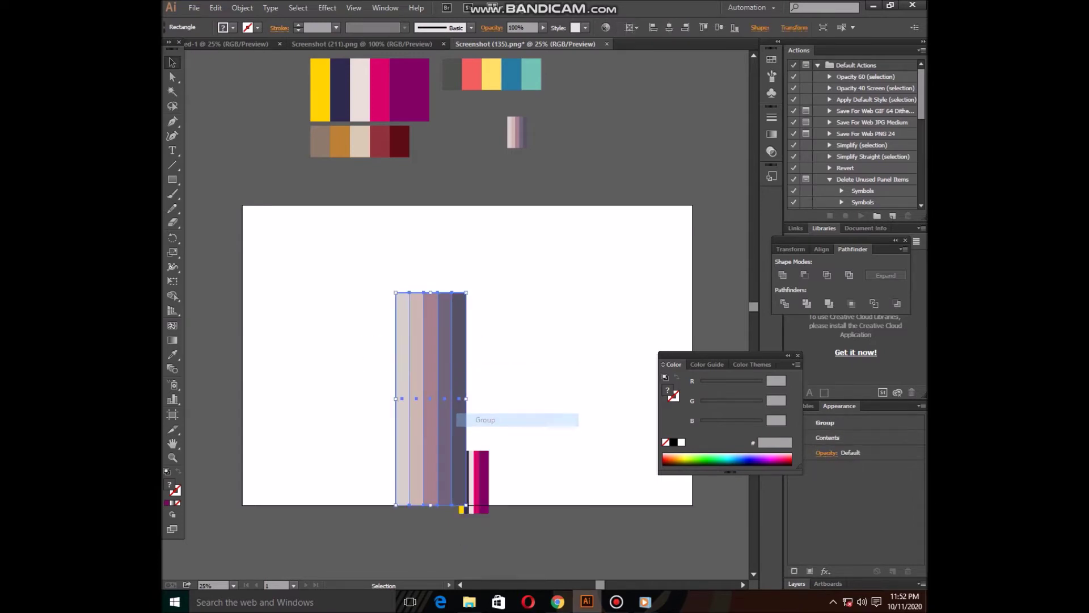
{"action": "left_click", "coordinate": [483, 482]}
{"action": "left_click_drag", "start_coordinate": [482, 482], "coordinate": [489, 296]}
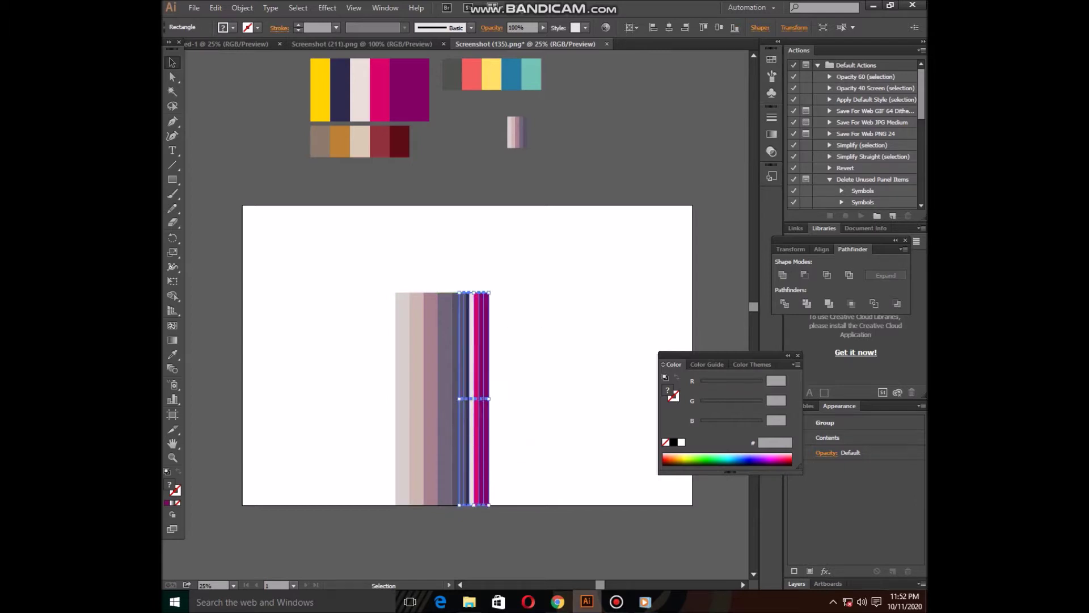
{"action": "key", "text": "ctrl+shift+a"}
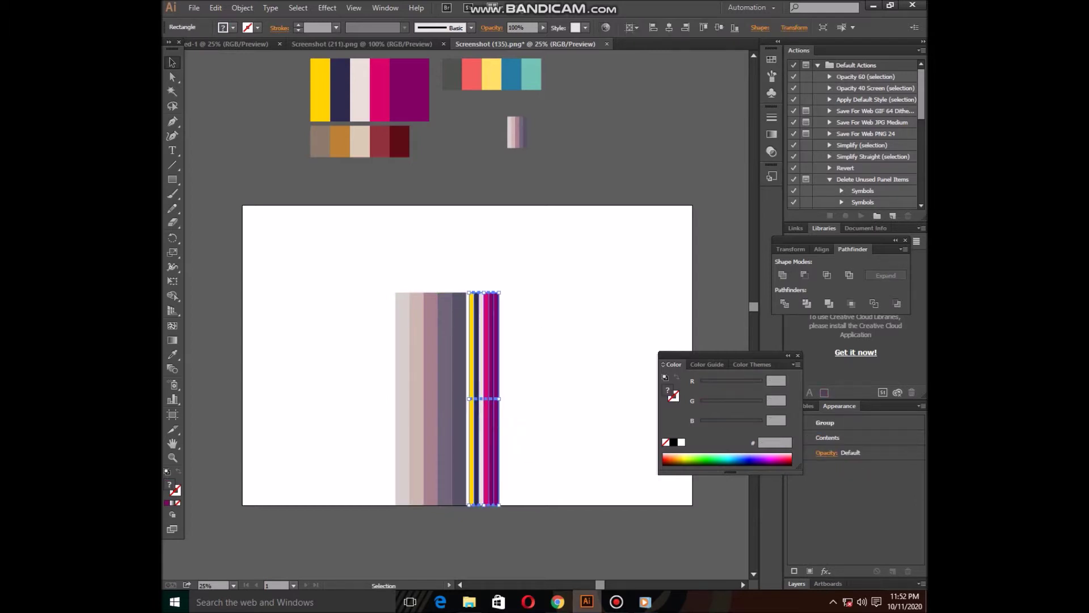
{"action": "left_click_drag", "start_coordinate": [360, 349], "coordinate": [501, 380]}
Group the stripes and rotate the band into a thin diagonal near the bottom edge.
{"action": "right_click", "coordinate": [463, 409]}
{"action": "left_click", "coordinate": [482, 464]}
{"action": "left_click_drag", "start_coordinate": [395, 506], "coordinate": [331, 417]}
{"action": "mouse_move", "coordinate": [476, 438]}
{"action": "left_mouse_down"}
{"action": "mouse_move", "coordinate": [474, 413]}
{"action": "mouse_move", "coordinate": [498, 462]}
{"action": "mouse_move", "coordinate": [484, 487]}
{"action": "left_mouse_up"}
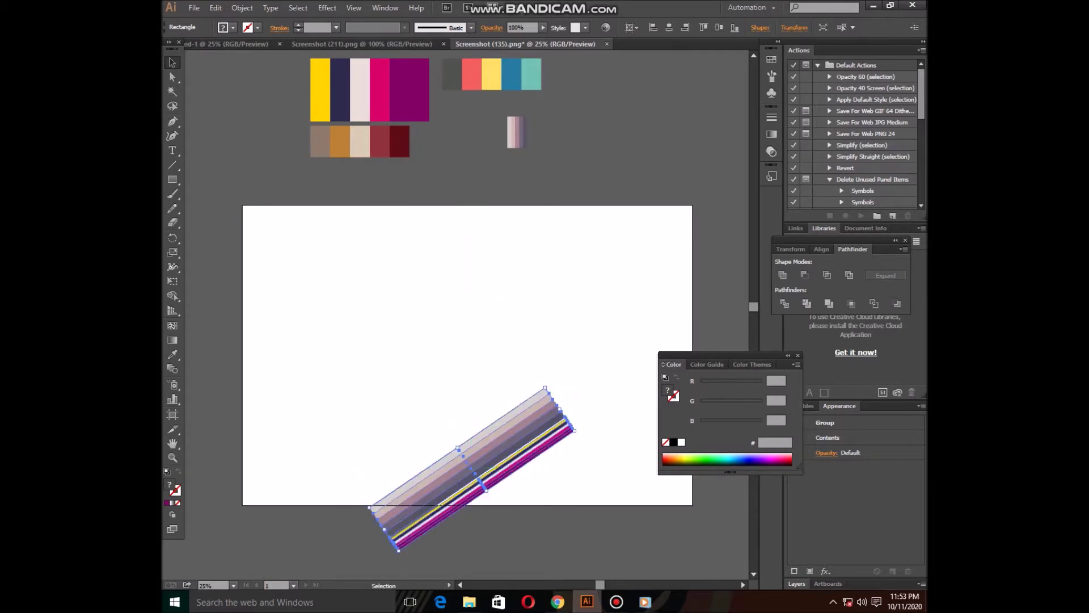
{"action": "left_click_drag", "start_coordinate": [737, 356], "coordinate": [845, 421]}
Widen the striped band and position the two bands into a V across the artboard.
{"action": "mouse_move", "coordinate": [563, 407]}
{"action": "left_mouse_down"}
{"action": "mouse_move", "coordinate": [573, 423]}
{"action": "mouse_move", "coordinate": [731, 312]}
{"action": "left_mouse_up"}
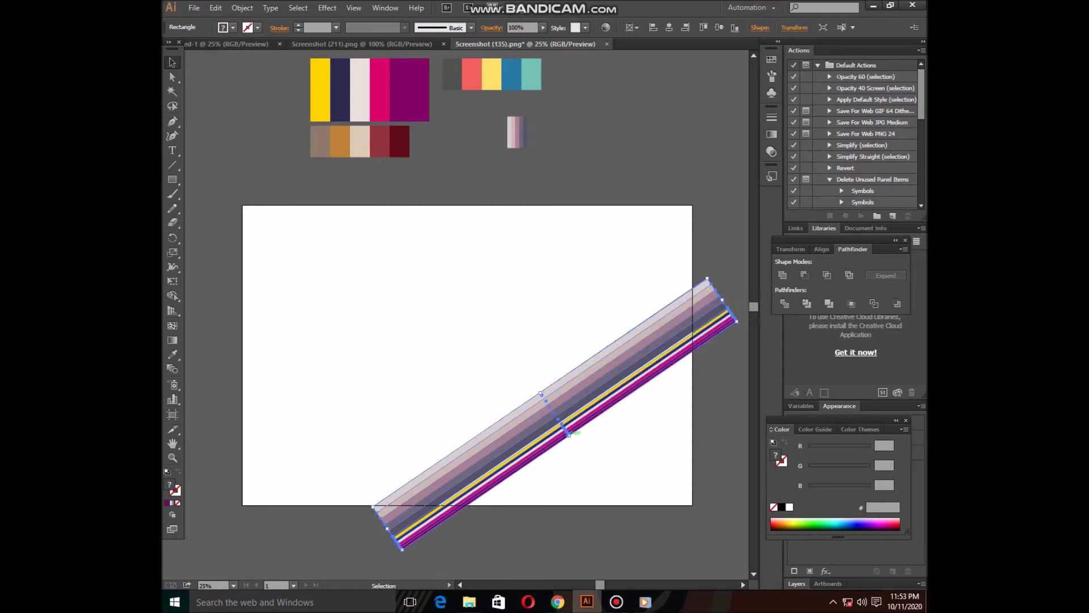
{"action": "mouse_move", "coordinate": [568, 433]}
{"action": "left_mouse_down"}
{"action": "mouse_move", "coordinate": [618, 494]}
{"action": "mouse_move", "coordinate": [563, 454]}
{"action": "mouse_move", "coordinate": [631, 491]}
{"action": "mouse_move", "coordinate": [400, 434]}
{"action": "left_mouse_up"}
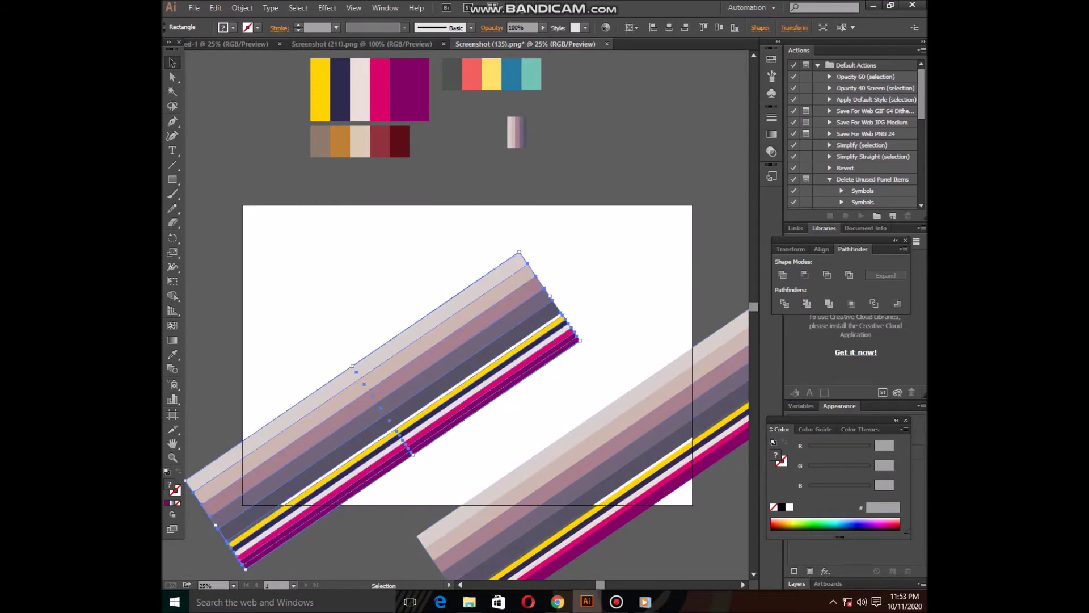
{"action": "mouse_move", "coordinate": [400, 434]}
{"action": "left_mouse_down"}
{"action": "mouse_move", "coordinate": [319, 397]}
{"action": "mouse_move", "coordinate": [252, 399]}
{"action": "left_mouse_up"}
{"action": "mouse_move", "coordinate": [528, 558]}
{"action": "left_mouse_down"}
{"action": "mouse_move", "coordinate": [499, 472]}
{"action": "mouse_move", "coordinate": [484, 518]}
{"action": "left_mouse_up"}
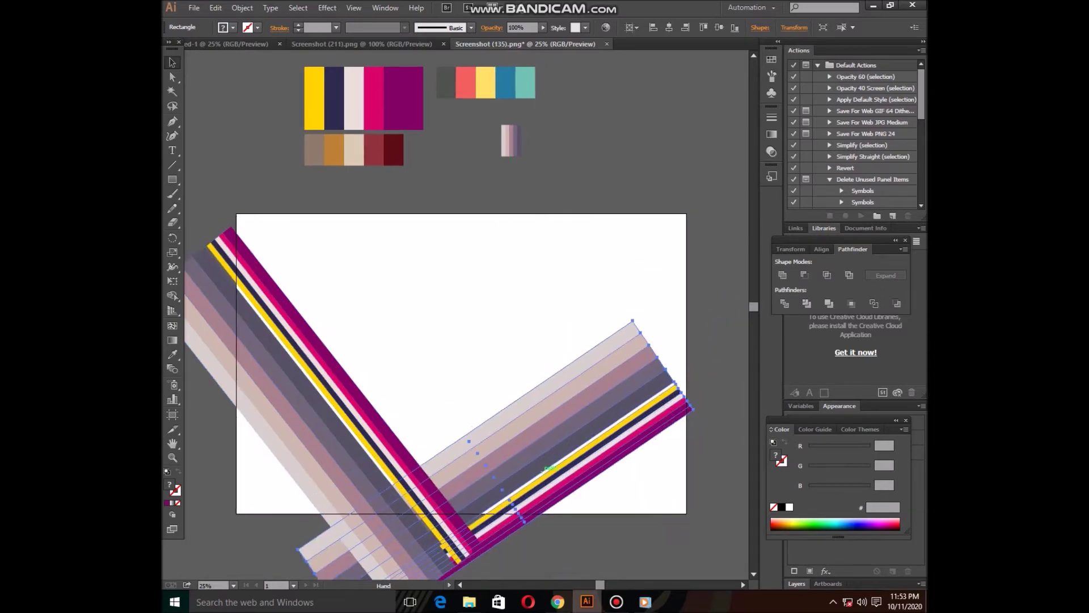
{"action": "left_click_drag", "start_coordinate": [661, 366], "coordinate": [724, 322]}
{"action": "left_click", "coordinate": [726, 341]}
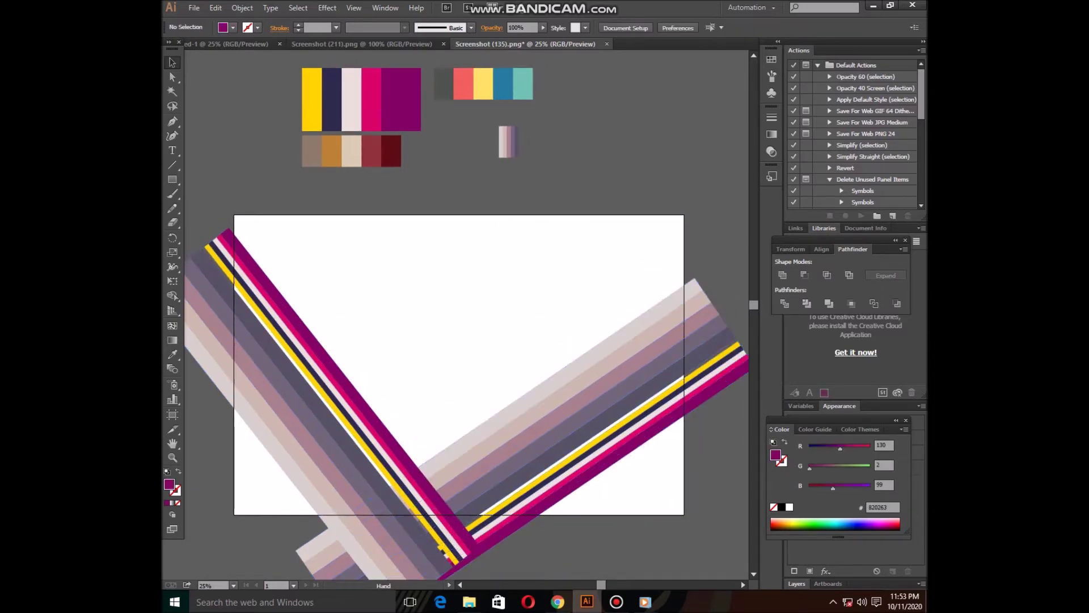
{"action": "scroll", "coordinate": [726, 340], "scroll_direction": "down", "scroll_amount": 3}
{"action": "scroll", "coordinate": [466, 312], "scroll_direction": "up", "scroll_amount": 1}
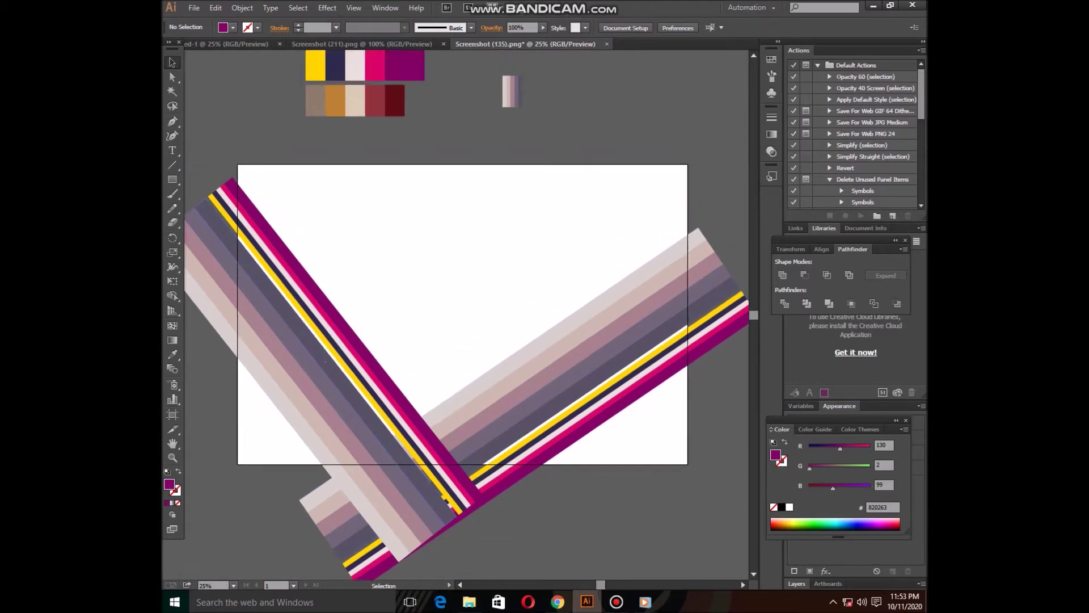
{"action": "left_click", "coordinate": [172, 180]}
Draw a large purple rectangle over the artboard and send it behind the stripes.
{"action": "mouse_move", "coordinate": [208, 162]}
{"action": "left_mouse_down"}
{"action": "mouse_move", "coordinate": [721, 438]}
{"action": "mouse_move", "coordinate": [739, 425]}
{"action": "left_mouse_up"}
{"action": "right_click", "coordinate": [580, 347]}
{"action": "mouse_move", "coordinate": [615, 518]}
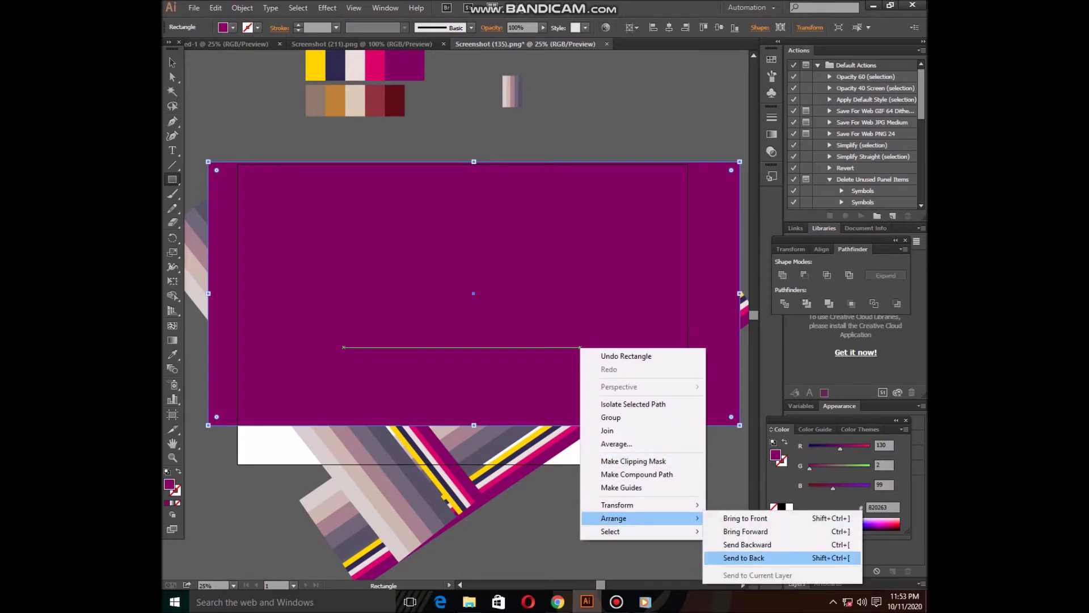
{"action": "left_click", "coordinate": [744, 557]}
{"action": "left_click", "coordinate": [172, 63]}
{"action": "mouse_move", "coordinate": [452, 436]}
{"action": "left_mouse_down"}
{"action": "mouse_move", "coordinate": [453, 469]}
{"action": "mouse_move", "coordinate": [440, 459]}
{"action": "left_mouse_up"}
{"action": "left_click", "coordinate": [485, 460]}
{"action": "key", "text": "ctrl+minus"}
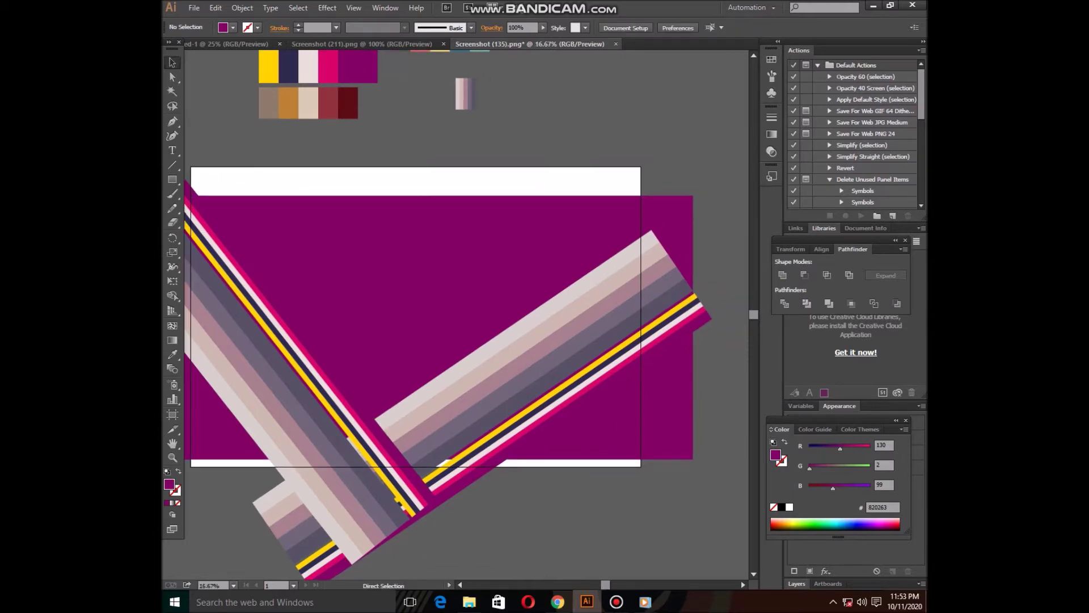
Move both stripe groups outward into a symmetrical V and raise the rectangle's top edge.
{"action": "left_click", "coordinate": [527, 335]}
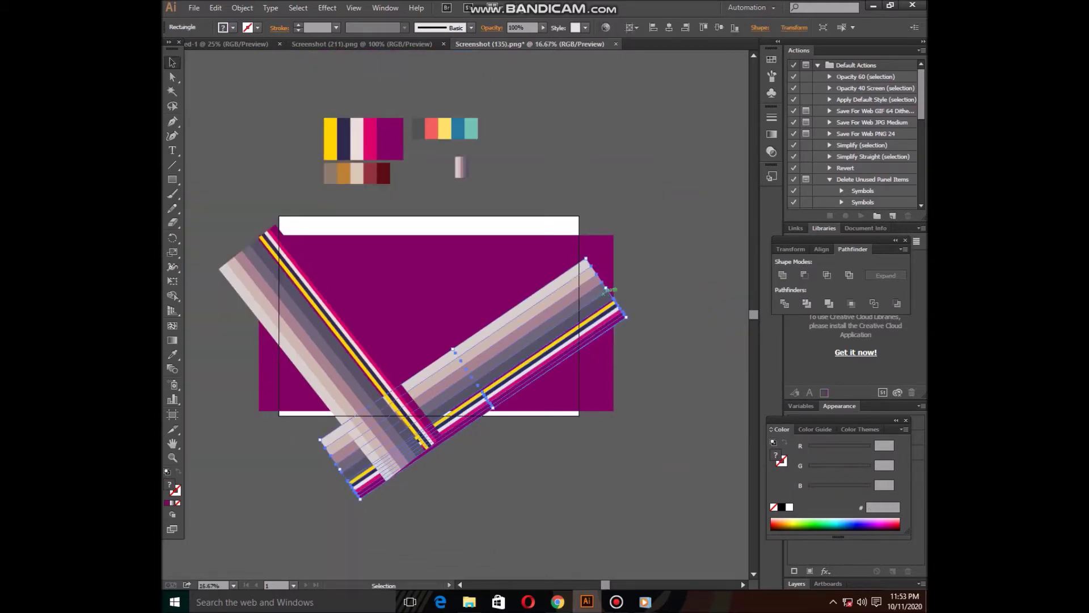
{"action": "left_click_drag", "start_coordinate": [610, 284], "coordinate": [687, 231]}
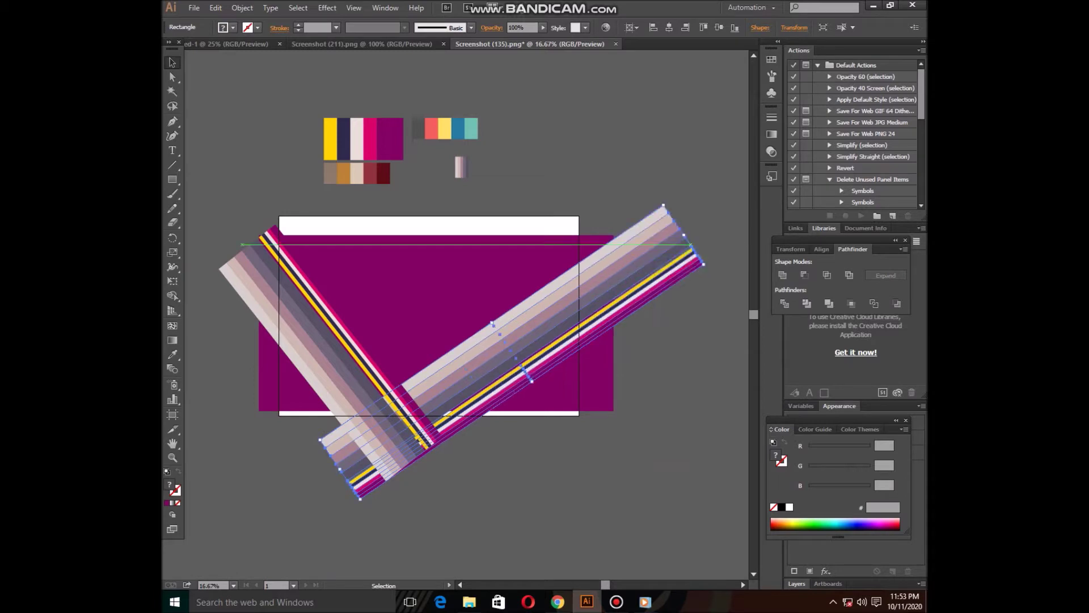
{"action": "left_click", "coordinate": [317, 346]}
{"action": "left_click_drag", "start_coordinate": [248, 246], "coordinate": [234, 226]}
{"action": "left_click", "coordinate": [436, 244]}
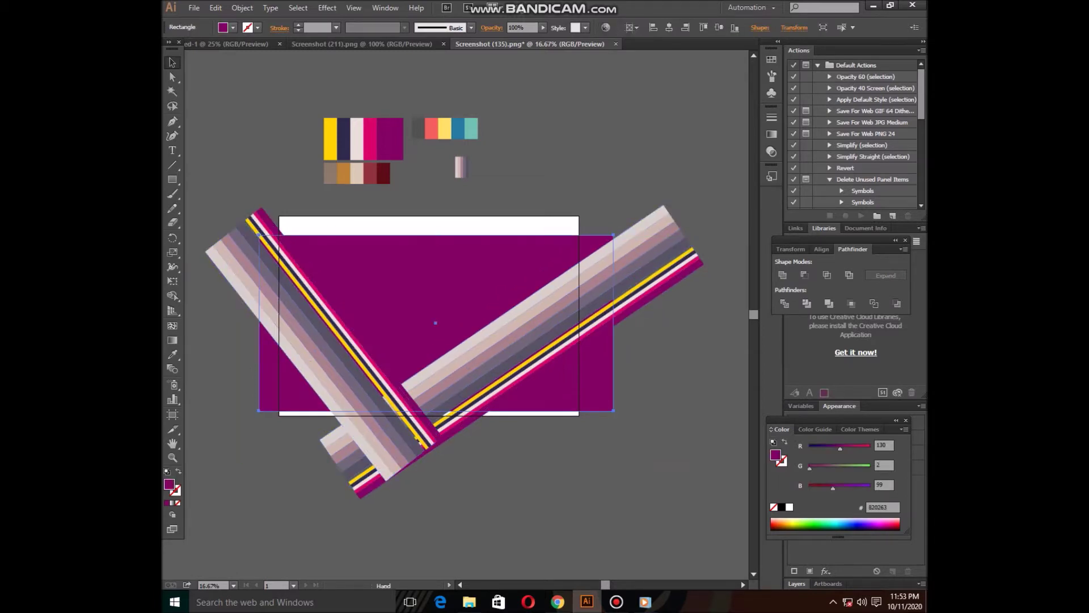
{"action": "key", "text": "space"}
{"action": "left_click_drag", "start_coordinate": [437, 238], "coordinate": [437, 220]}
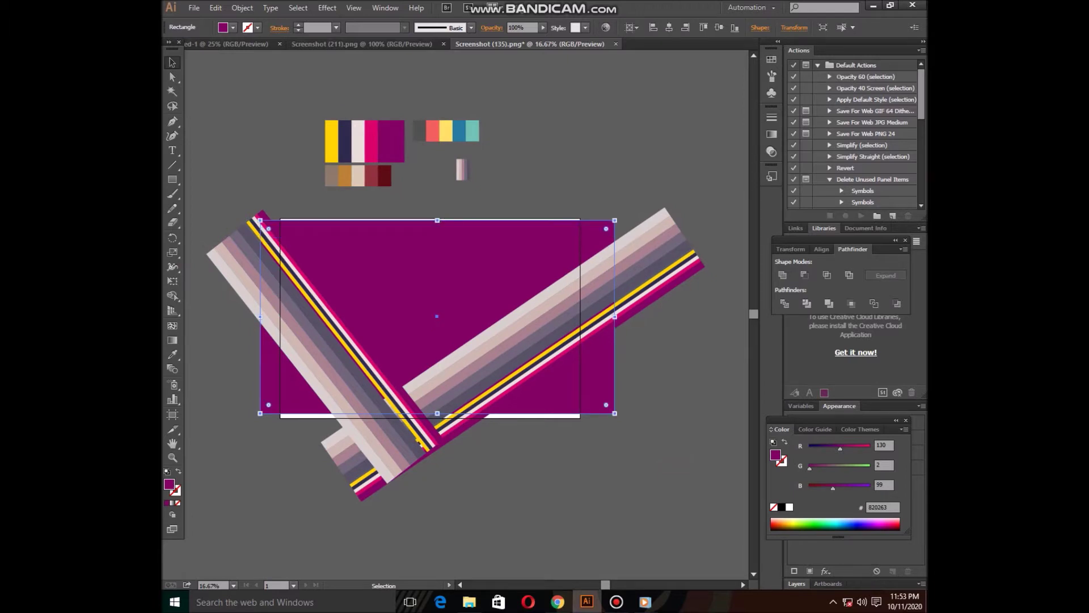
{"action": "right_click", "coordinate": [472, 293]}
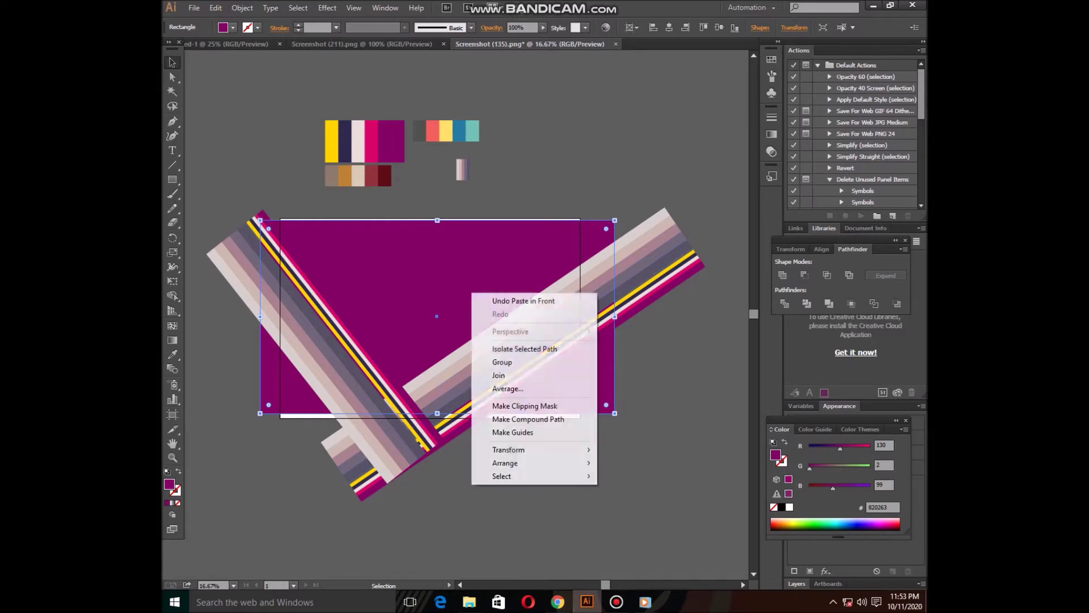
Bring the purple rectangle to front, clip all the stripes to it, and cut the result.
{"action": "left_click", "coordinate": [630, 462]}
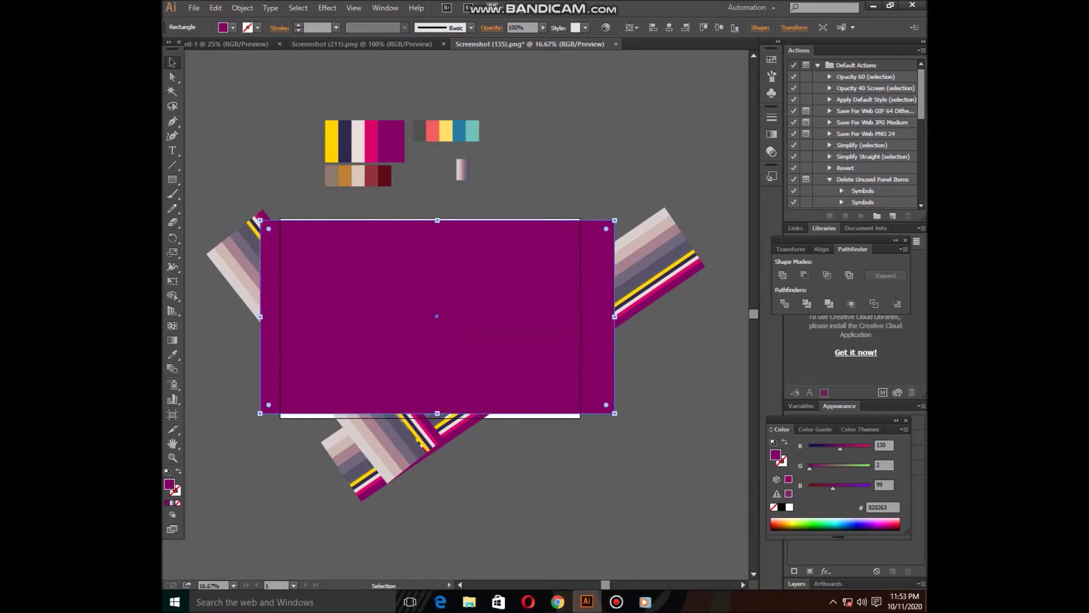
{"action": "key", "text": "ctrl+a"}
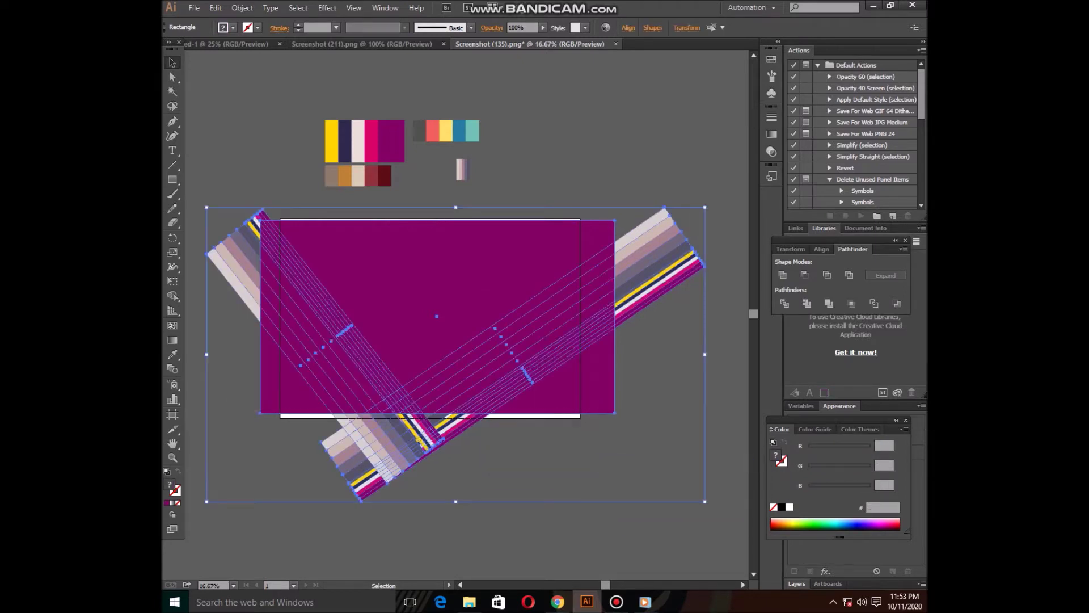
{"action": "key", "text": "ctrl+7"}
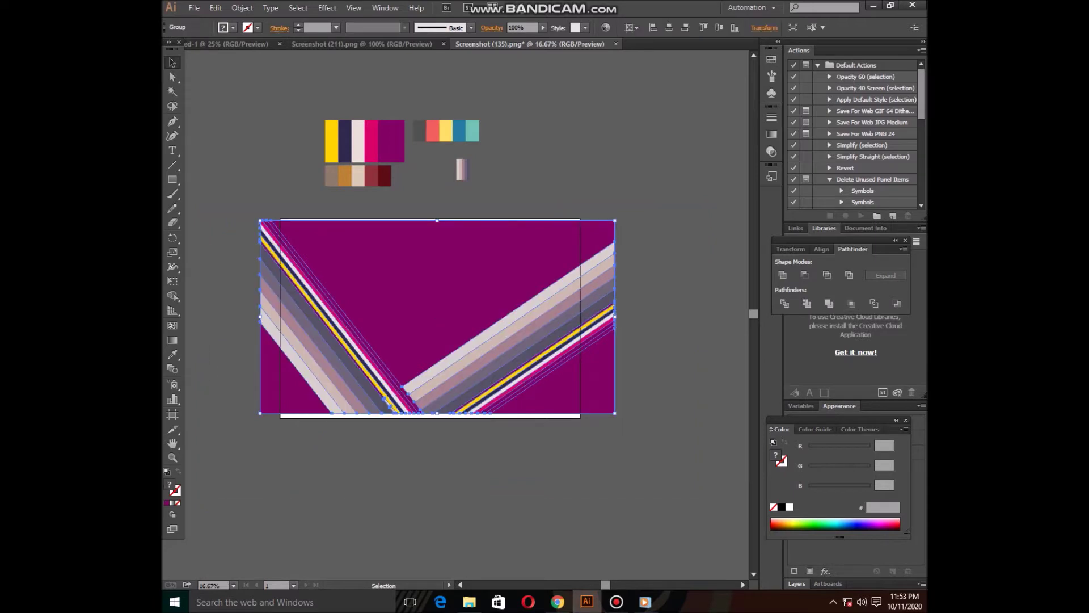
{"action": "key", "text": "Delete"}
Paste the clipped artwork into the other document, close Screenshot (211).png, and undo back.
{"action": "key", "text": "ctrl+Tab"}
{"action": "key", "text": "ctrl+v"}
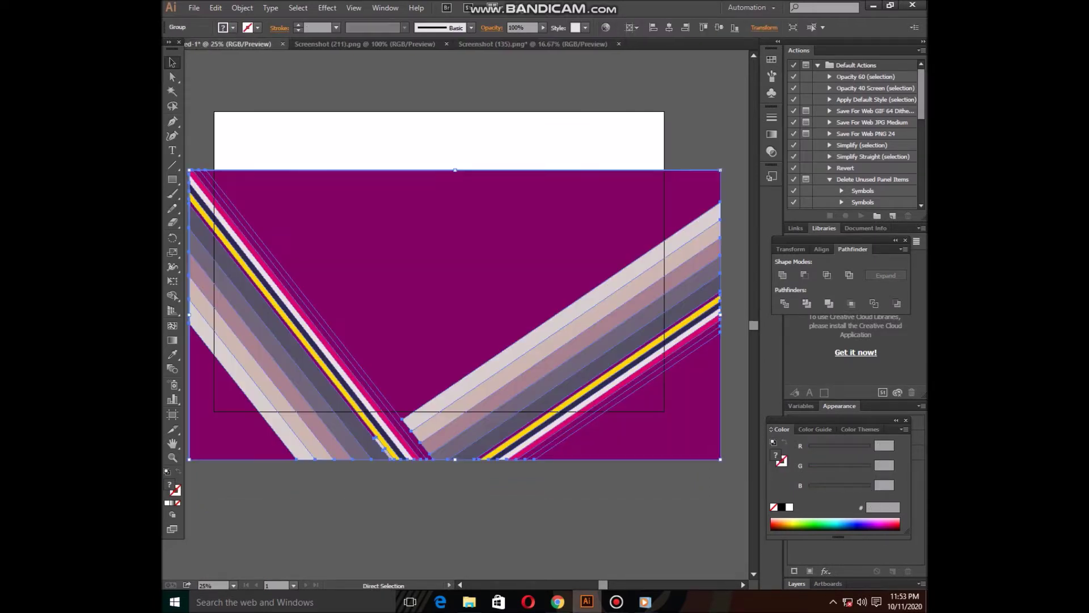
{"action": "key", "text": "ctrl+Tab"}
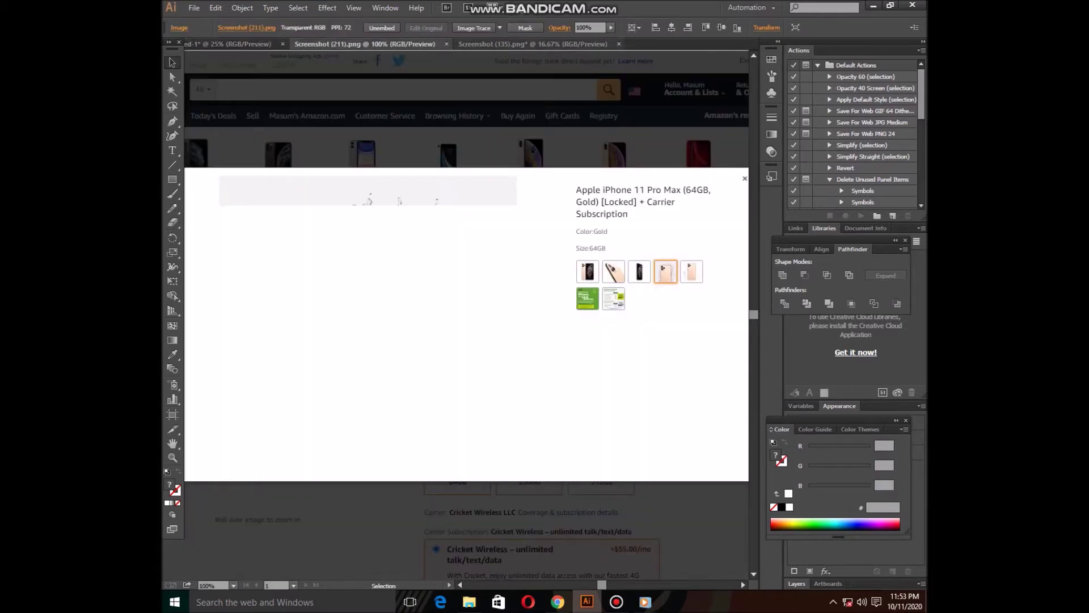
{"action": "key", "text": "ctrl+w"}
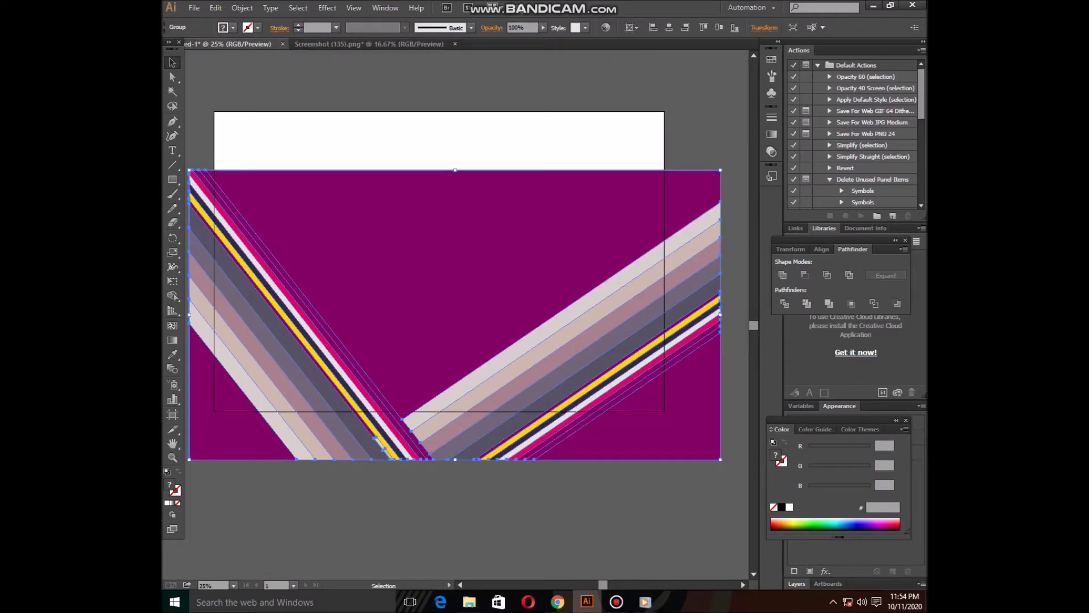
{"action": "key", "text": "ctrl+Tab"}
{"action": "key", "text": "ctrl+v"}
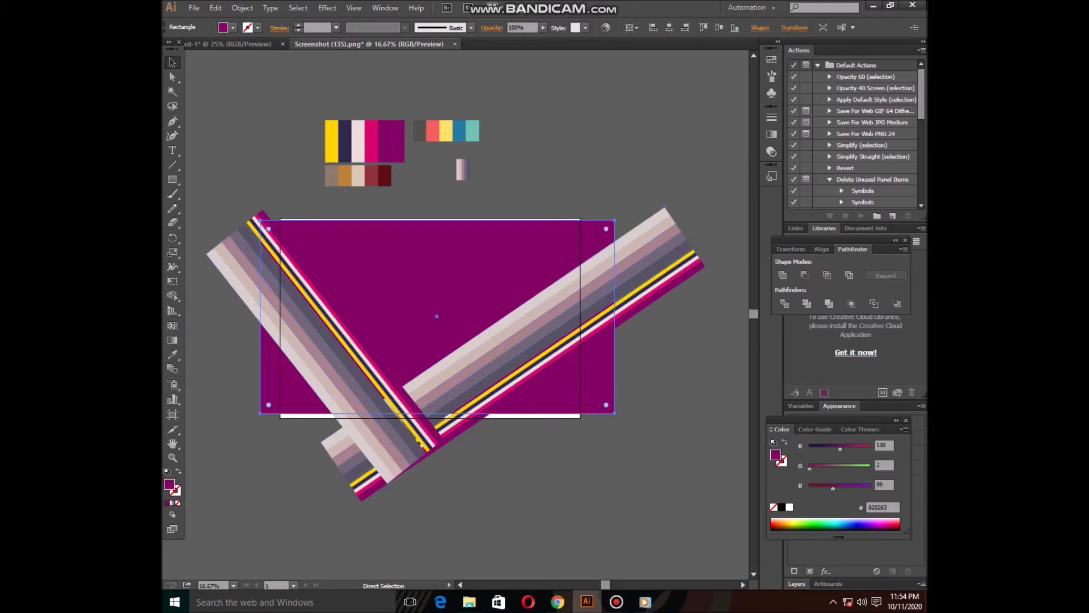
{"action": "key", "text": "ctrl+z"}
{"action": "key", "text": "v"}
{"action": "key", "text": "ctrl+shift+a"}
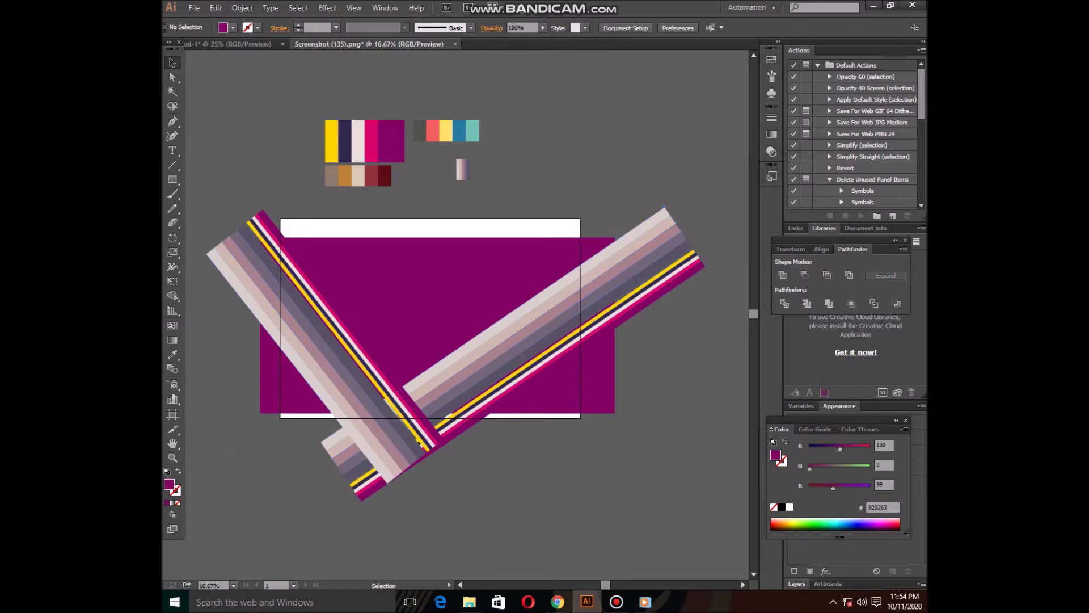
Draw a tall thin rectangular bar in the empty area below the artwork.
{"action": "left_click", "coordinate": [617, 601]}
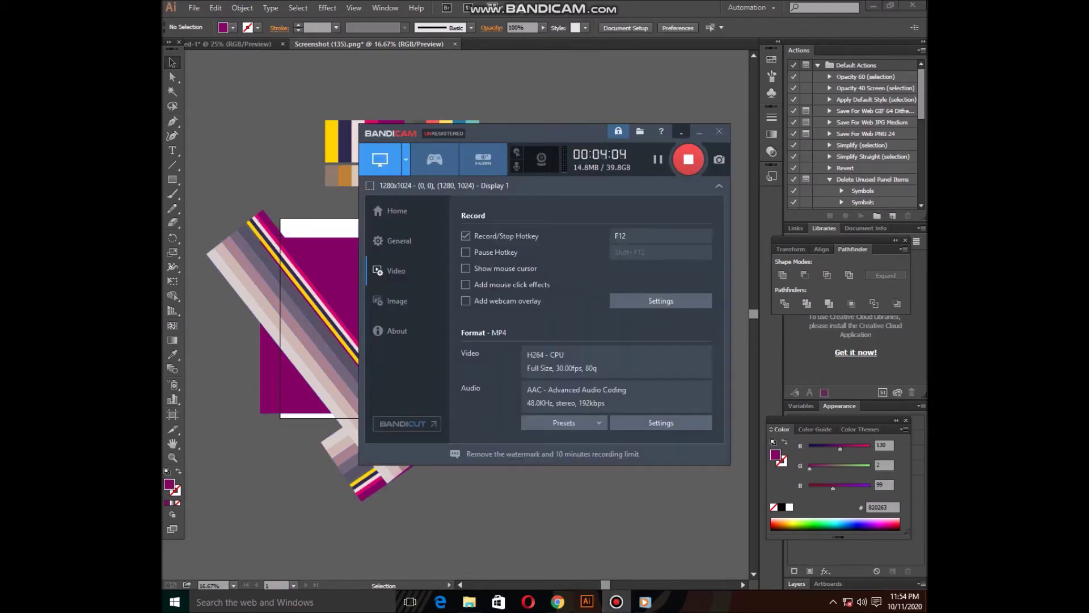
{"action": "left_click", "coordinate": [700, 131]}
{"action": "left_click", "coordinate": [539, 272]}
{"action": "scroll", "coordinate": [454, 318], "scroll_direction": "down", "scroll_amount": 1}
{"action": "key", "text": "ctrl+shift+a"}
{"action": "left_click_drag", "start_coordinate": [449, 318], "coordinate": [432, 259]}
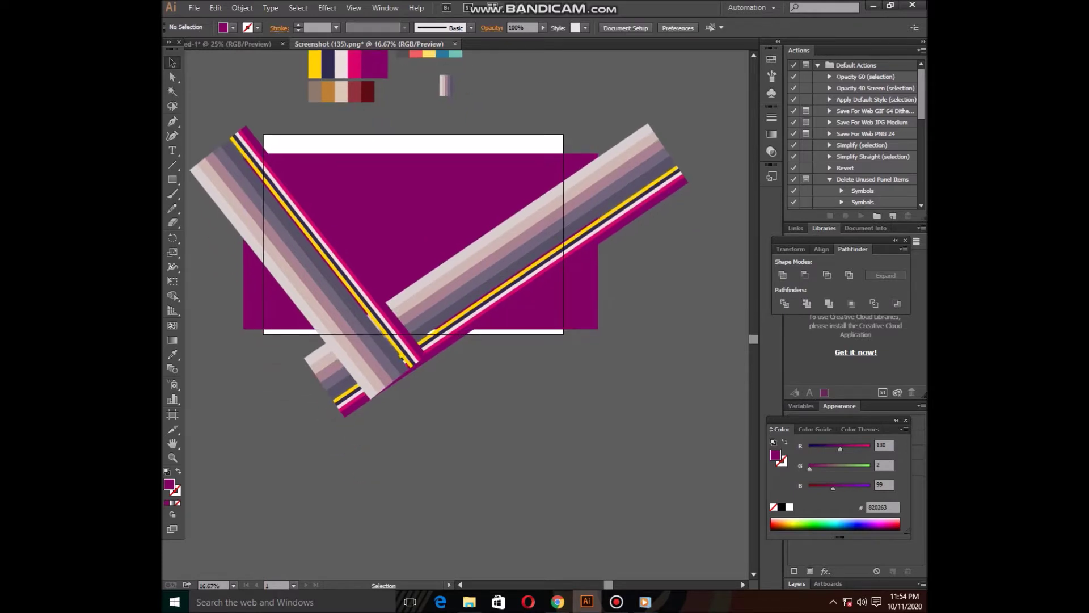
{"action": "left_click", "coordinate": [172, 179]}
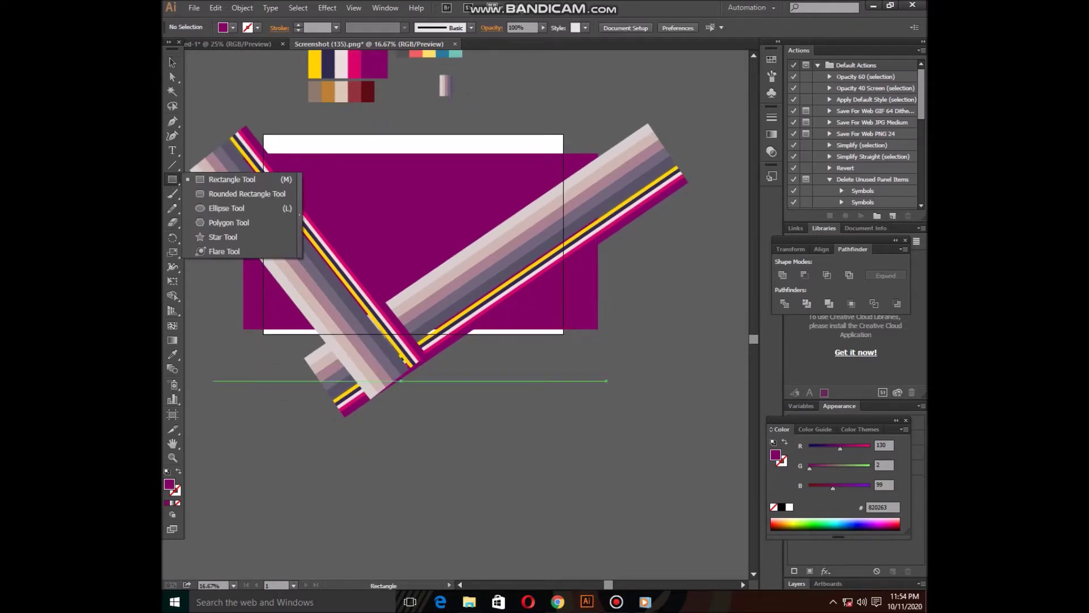
{"action": "left_click_drag", "start_coordinate": [610, 309], "coordinate": [615, 516]}
{"action": "key", "text": "ctrl+z"}
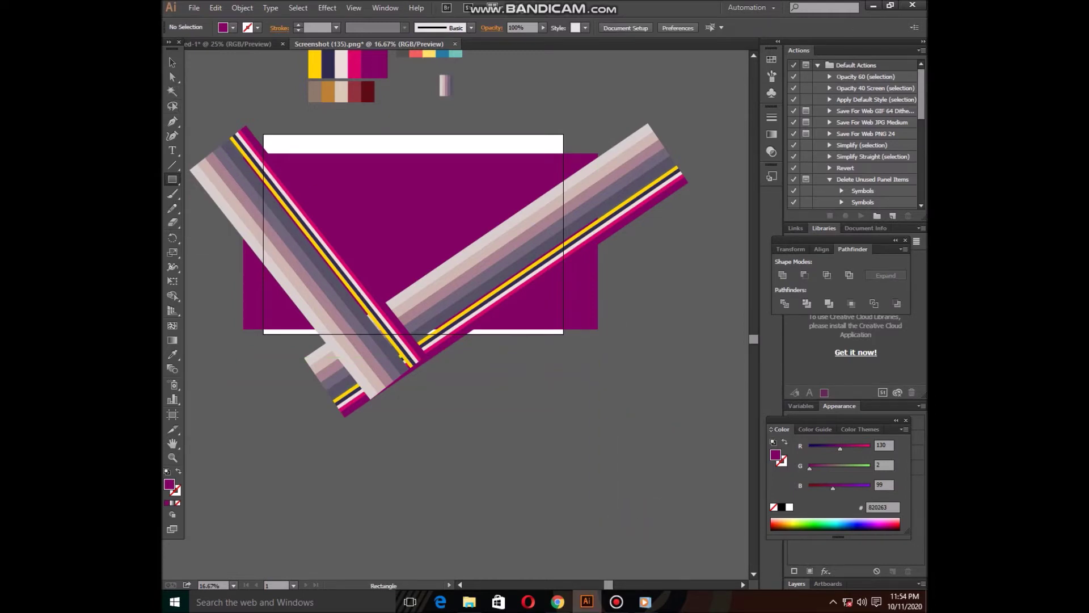
{"action": "left_click_drag", "start_coordinate": [563, 381], "coordinate": [580, 547]}
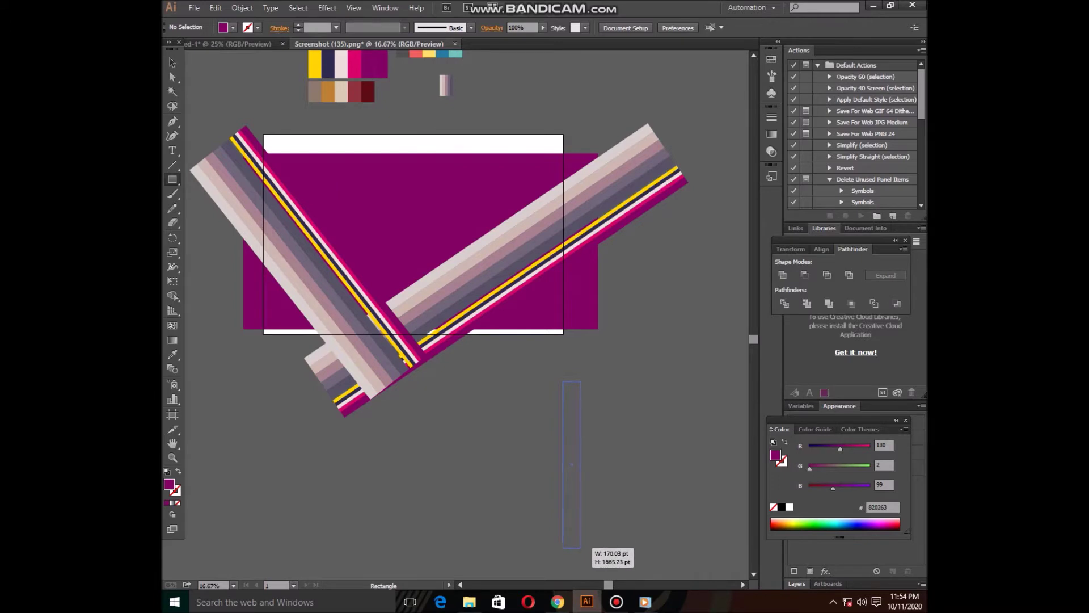
{"action": "scroll", "coordinate": [580, 547], "scroll_direction": "down", "scroll_amount": 3}
Fully round the bar's corners and add a shorter copy plus another copy to its right.
{"action": "left_click", "coordinate": [173, 77]}
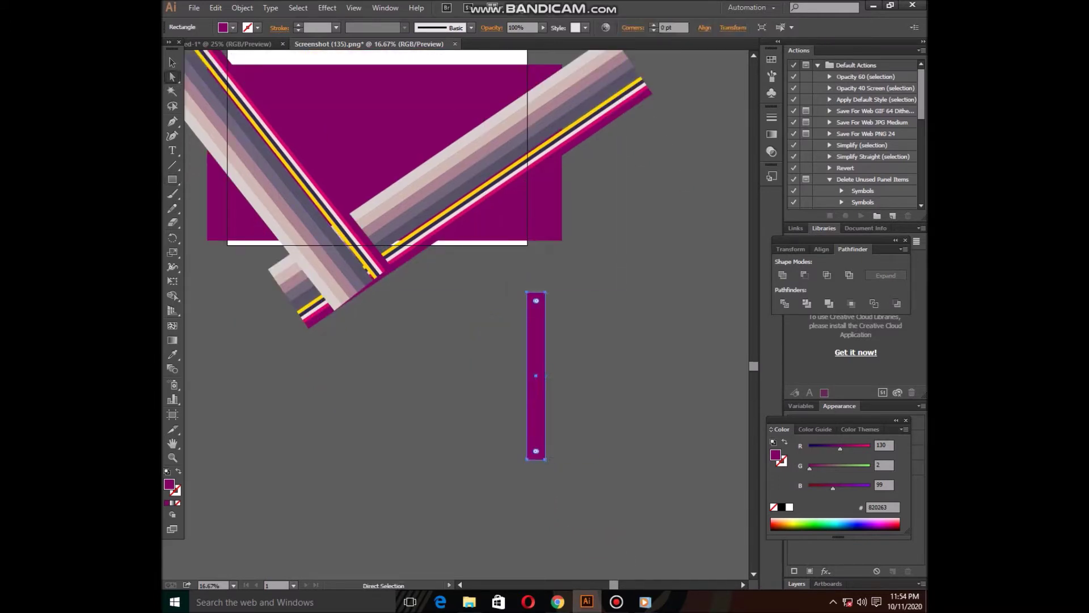
{"action": "left_click_drag", "start_coordinate": [536, 301], "coordinate": [542, 320]}
{"action": "key", "text": "ctrl+shift+a"}
{"action": "key", "text": "v"}
{"action": "left_click_drag", "start_coordinate": [536, 376], "coordinate": [545, 375]}
{"action": "left_click_drag", "start_coordinate": [546, 292], "coordinate": [545, 343]}
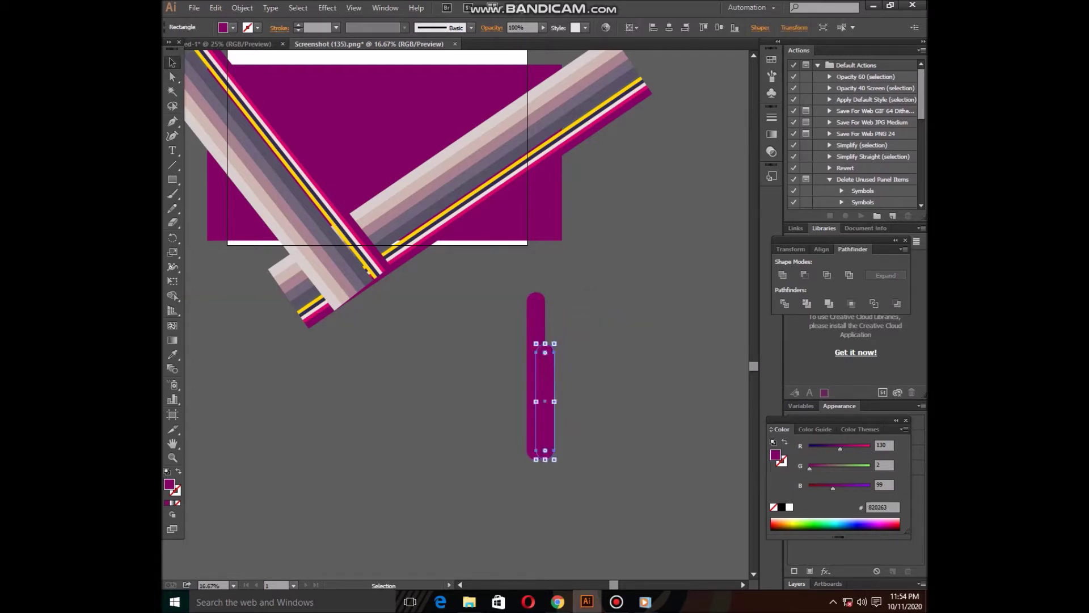
{"action": "mouse_move", "coordinate": [545, 401]}
{"action": "left_mouse_down"}
{"action": "mouse_move", "coordinate": [552, 371]}
{"action": "mouse_move", "coordinate": [565, 409]}
{"action": "left_mouse_up"}
{"action": "key", "text": "ctrl+shift+a"}
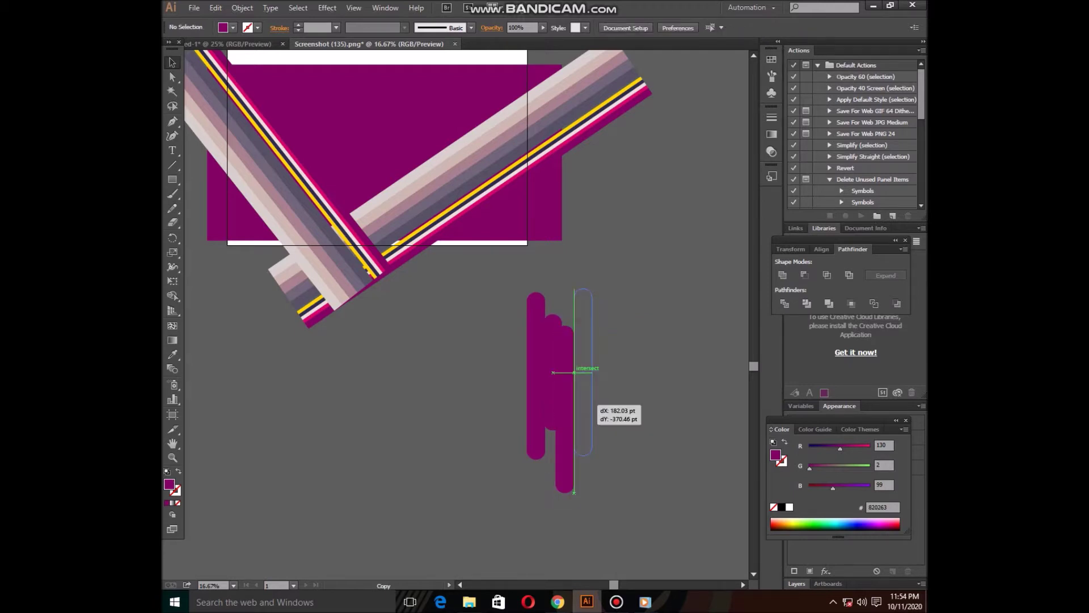
{"action": "left_click_drag", "start_coordinate": [565, 408], "coordinate": [583, 370]}
{"action": "key", "text": "ctrl+shift+a"}
Round the rightmost bar's top-right and bottom-left corners.
{"action": "left_click", "coordinate": [583, 372]}
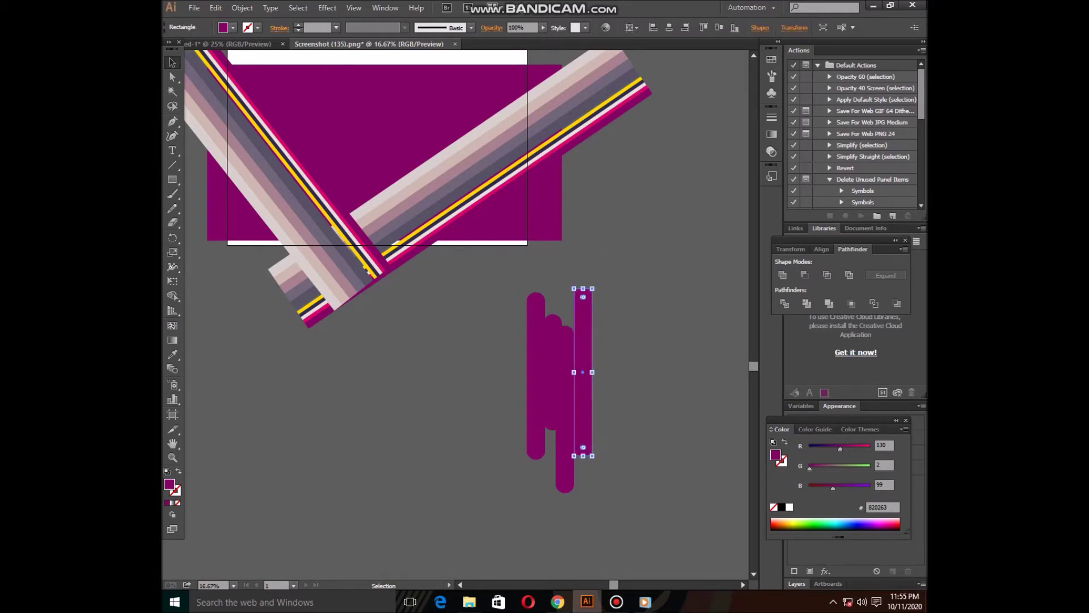
{"action": "left_click", "coordinate": [172, 77]}
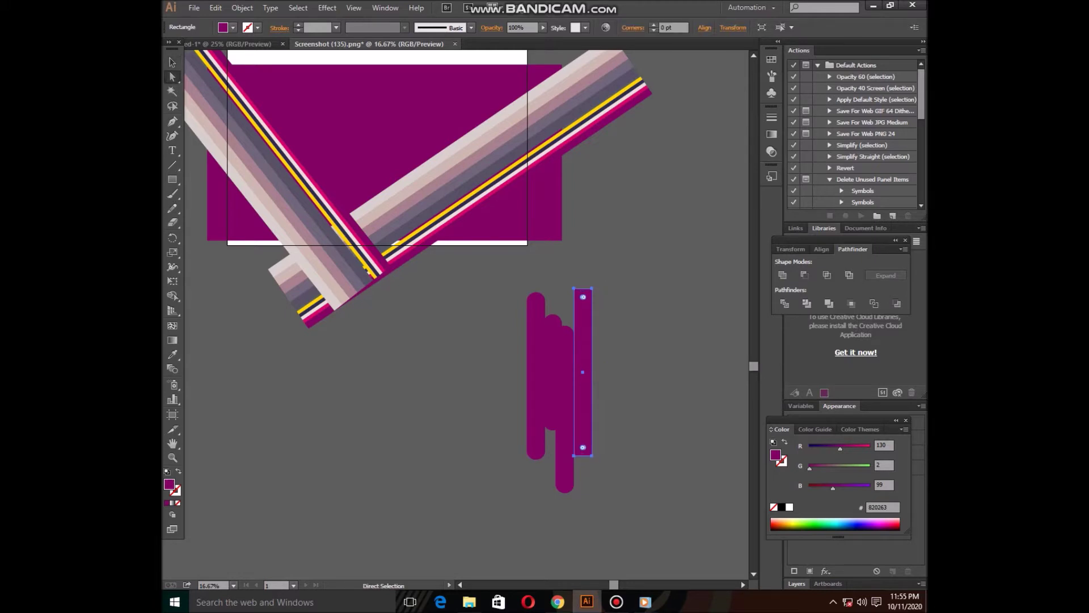
{"action": "left_click_drag", "start_coordinate": [583, 297], "coordinate": [584, 343]}
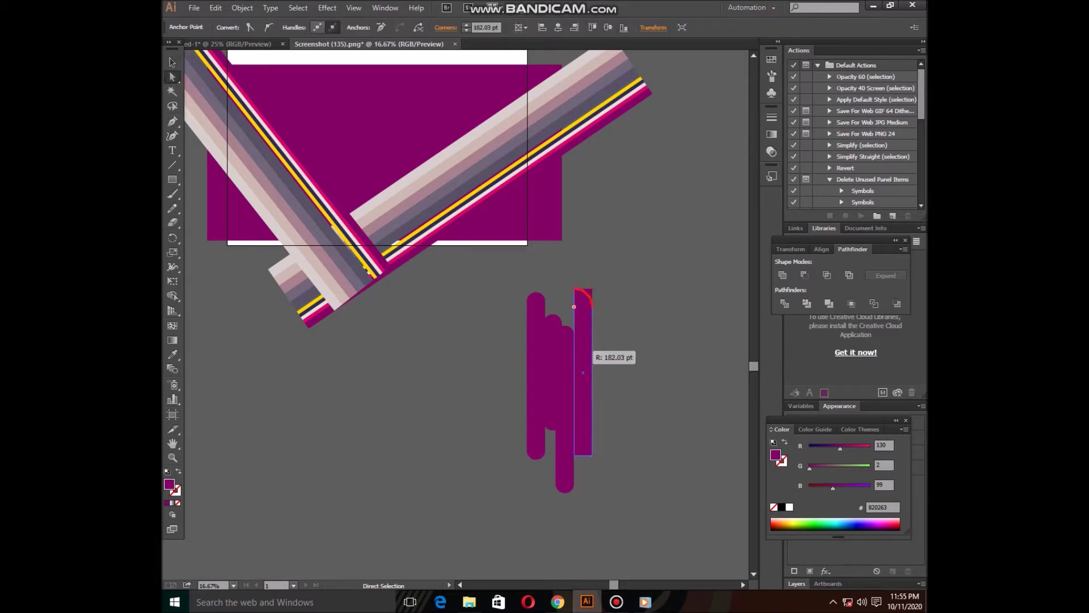
{"action": "left_click", "coordinate": [574, 454]}
{"action": "left_click_drag", "start_coordinate": [583, 447], "coordinate": [588, 411]}
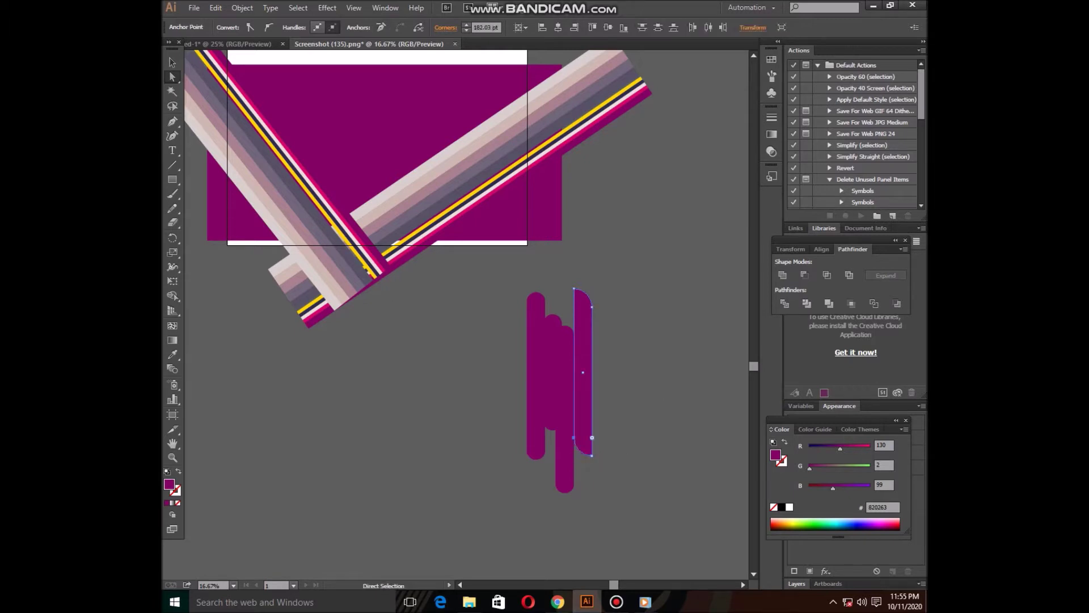
Draw a tall thin ellipse spike beside the bars, duplicate it left, and shorten it.
{"action": "left_click", "coordinate": [172, 179]}
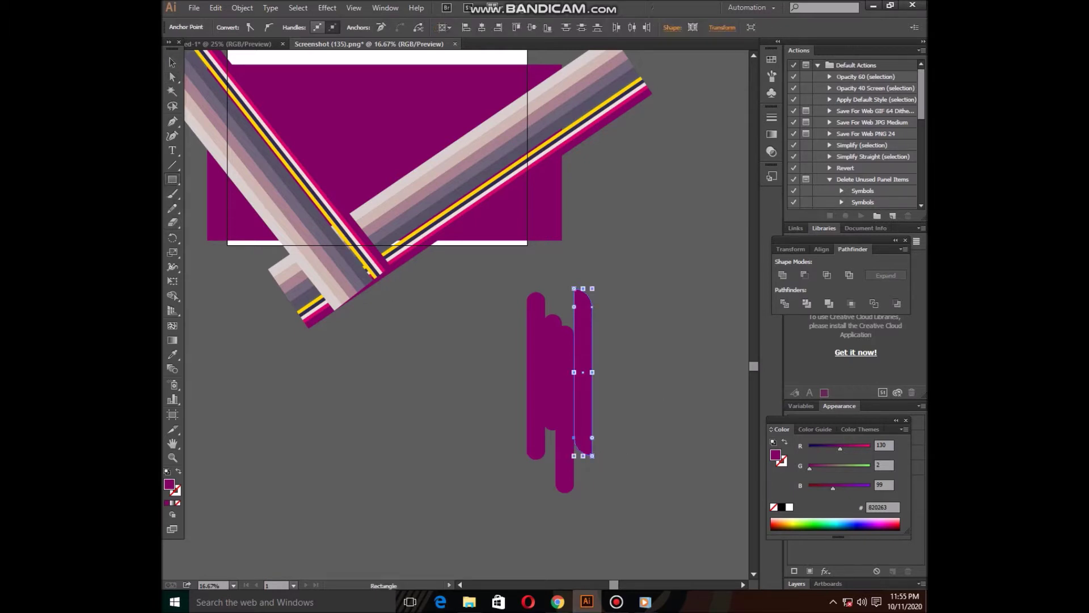
{"action": "left_click", "coordinate": [226, 208]}
{"action": "left_click_drag", "start_coordinate": [630, 230], "coordinate": [634, 504]}
{"action": "left_click", "coordinate": [173, 63]}
{"action": "mouse_move", "coordinate": [630, 407]}
{"action": "left_mouse_down"}
{"action": "mouse_move", "coordinate": [543, 430]}
{"action": "mouse_move", "coordinate": [574, 436]}
{"action": "left_mouse_up"}
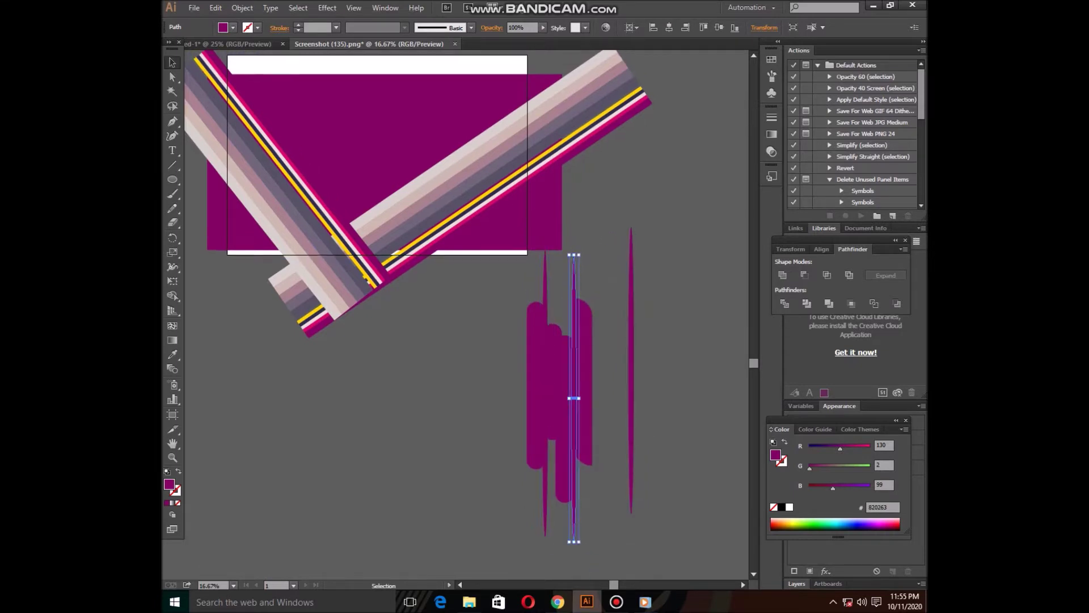
{"action": "mouse_move", "coordinate": [574, 255]}
{"action": "left_mouse_down"}
{"action": "mouse_move", "coordinate": [574, 357]}
{"action": "mouse_move", "coordinate": [591, 391]}
{"action": "left_mouse_up"}
{"action": "scroll", "coordinate": [591, 392], "scroll_direction": "up", "scroll_amount": 2}
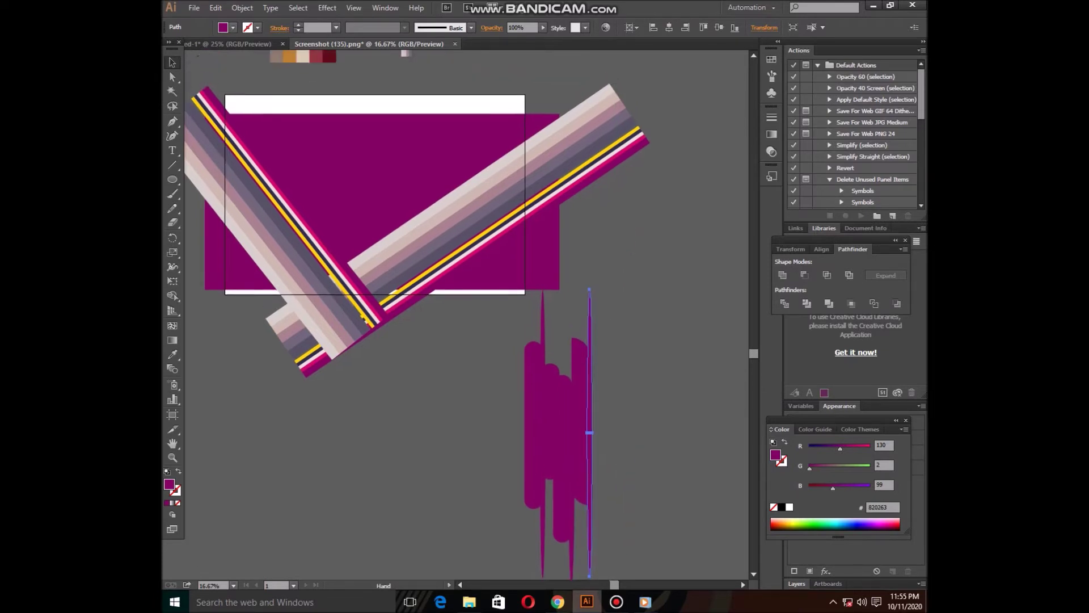
{"action": "scroll", "coordinate": [437, 334], "scroll_direction": "up", "scroll_amount": 6}
Place a copy of the colour palette near the bars and colour the thin right path teal.
{"action": "mouse_move", "coordinate": [281, 158]}
{"action": "left_mouse_down"}
{"action": "mouse_move", "coordinate": [384, 190]}
{"action": "mouse_move", "coordinate": [482, 477]}
{"action": "left_mouse_up"}
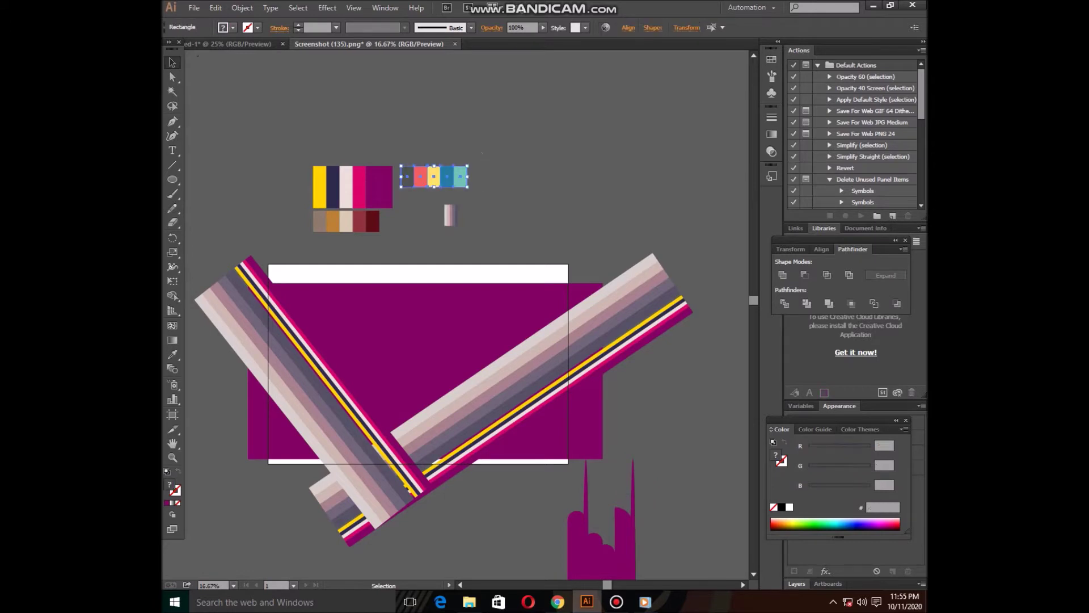
{"action": "left_click_drag", "start_coordinate": [482, 478], "coordinate": [469, 349]}
{"action": "left_click", "coordinate": [642, 442]}
{"action": "key", "text": "i"}
{"action": "left_click", "coordinate": [495, 349]}
{"action": "key", "text": "v"}
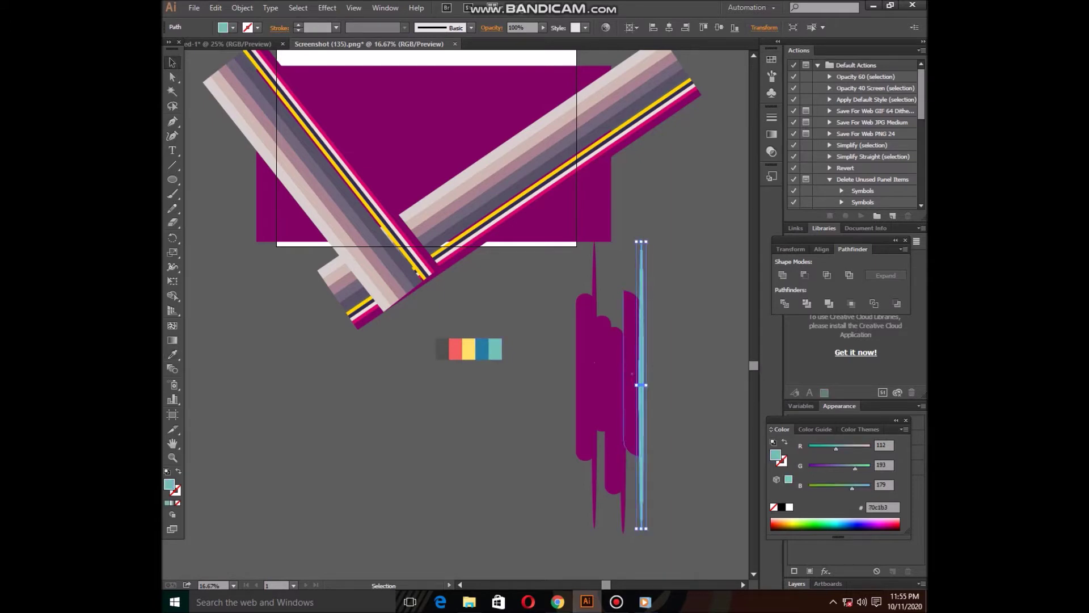
Fill the shape left of the teal line blue and the thin spike yellow.
{"action": "left_click", "coordinate": [632, 373]}
{"action": "key", "text": "i"}
{"action": "left_click", "coordinate": [481, 349]}
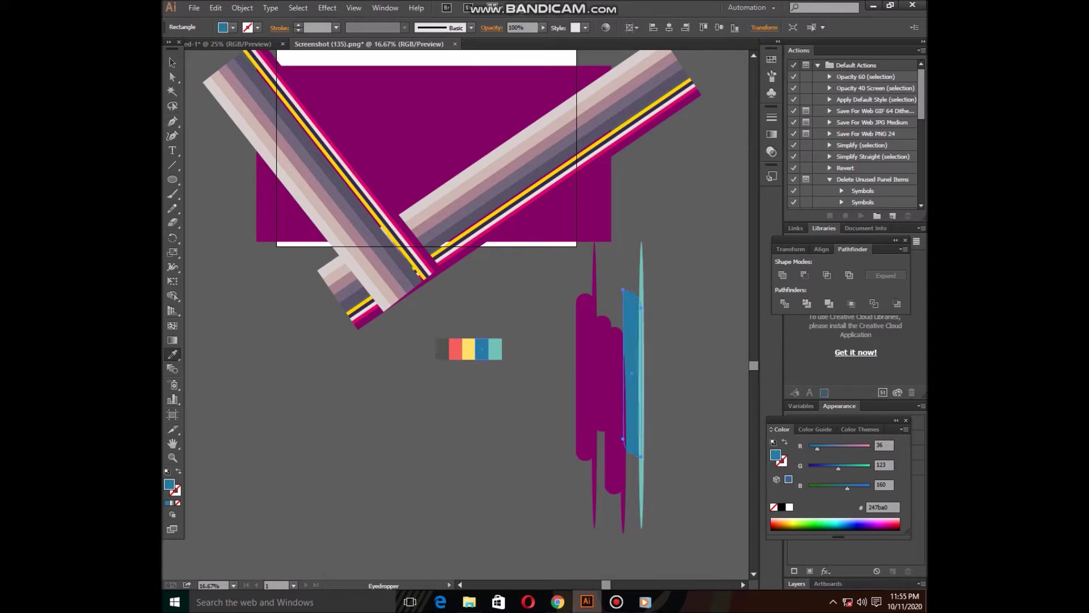
{"action": "key", "text": "v"}
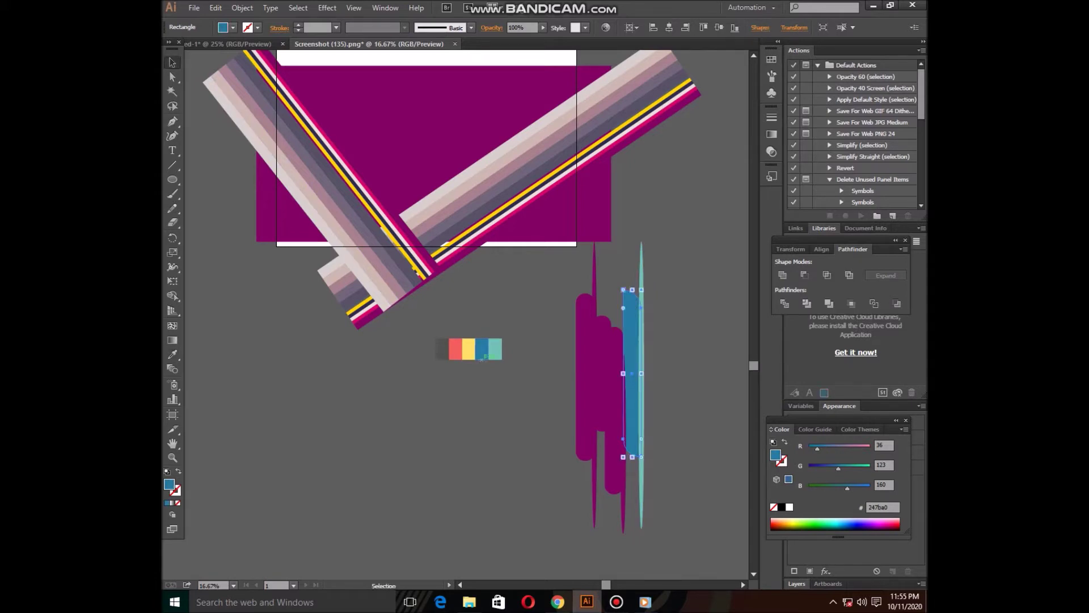
{"action": "left_click", "coordinate": [621, 389]}
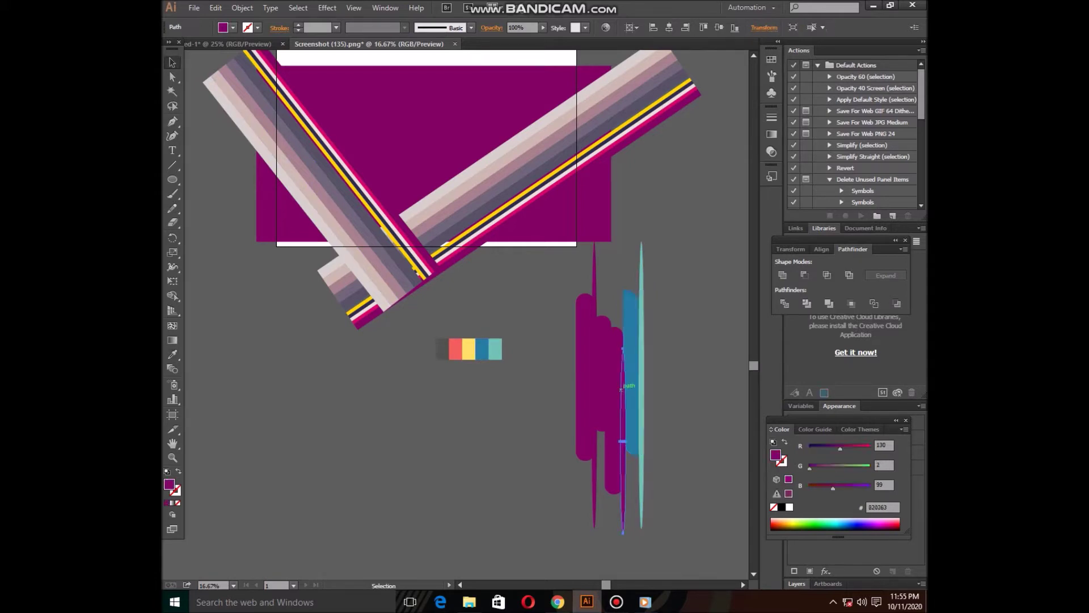
{"action": "key", "text": "i"}
{"action": "left_click", "coordinate": [468, 348]}
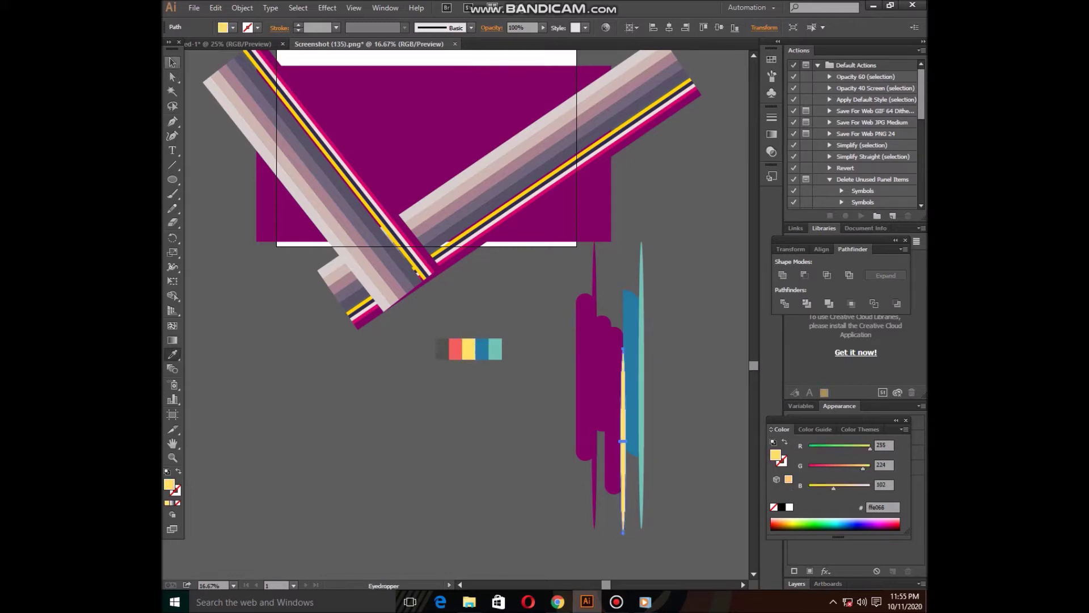
Fill one rounded bar coral and the leftmost rounded bar dark grey.
{"action": "left_click", "coordinate": [602, 374], "text": "ctrl"}
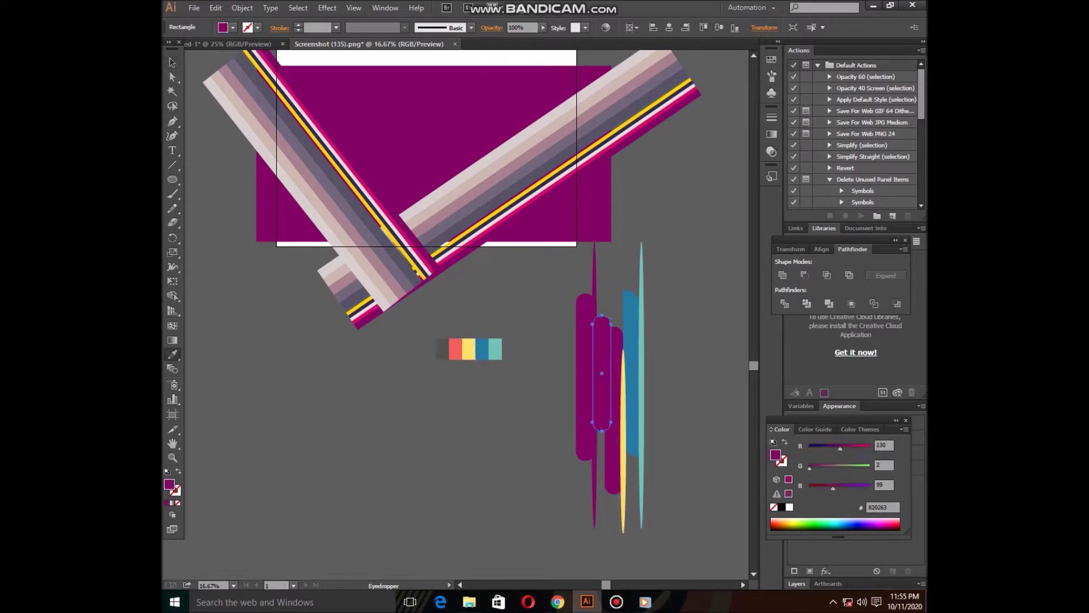
{"action": "left_click", "coordinate": [454, 348]}
{"action": "left_click", "coordinate": [172, 62]}
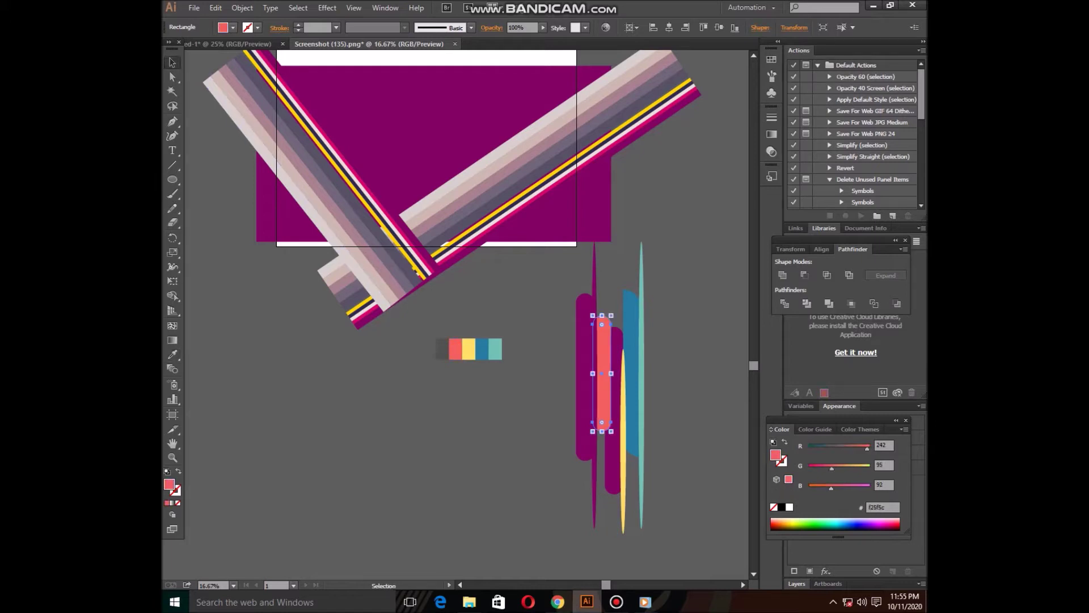
{"action": "left_click", "coordinate": [584, 374]}
{"action": "key", "text": "i"}
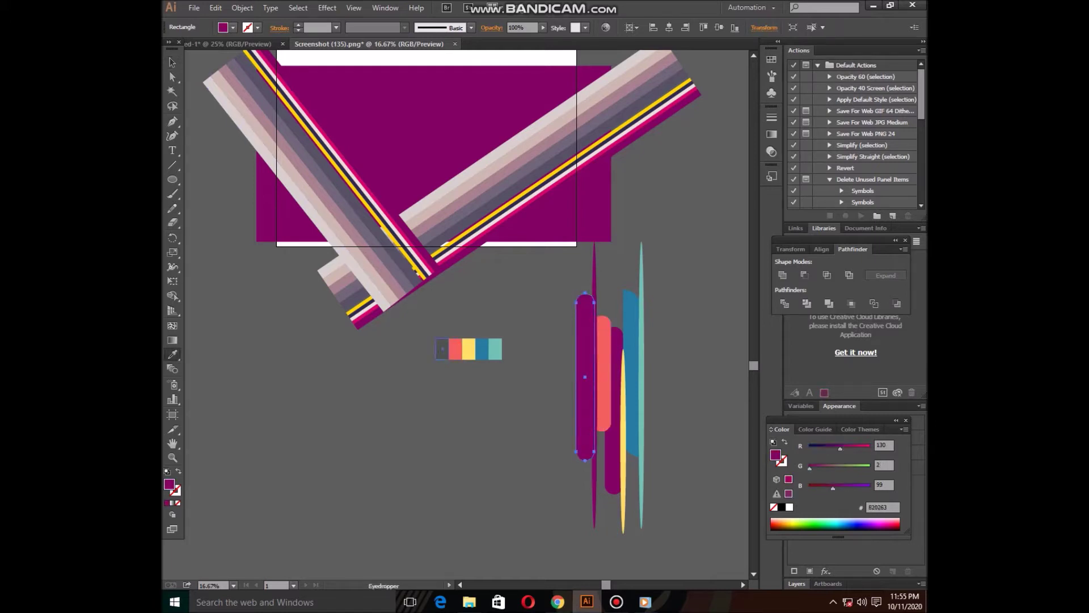
{"action": "left_click", "coordinate": [443, 348]}
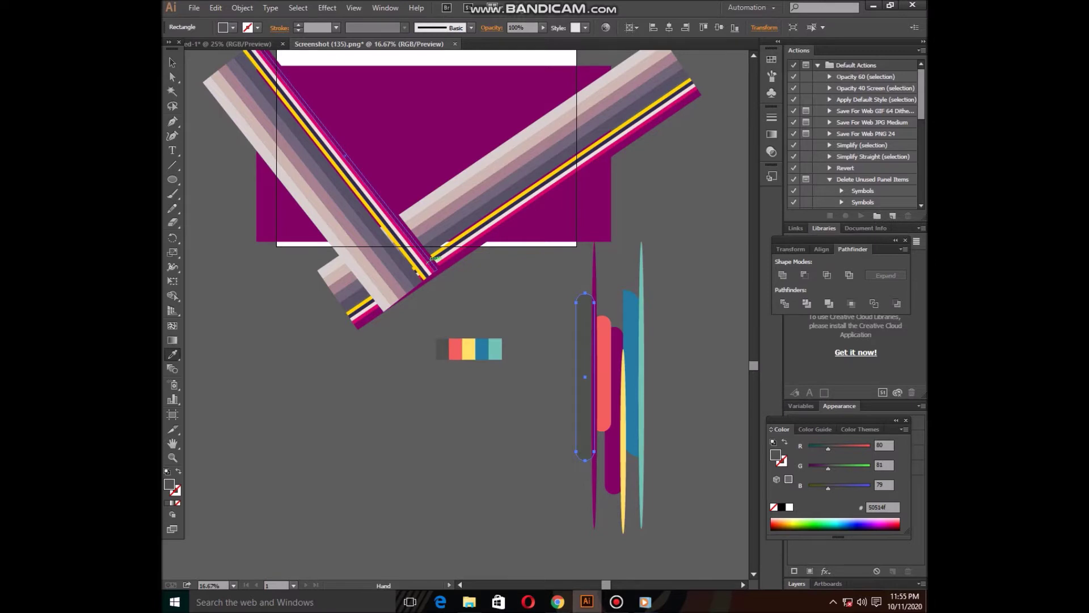
Colour the last rounded bar teal after trying yellow and blue.
{"action": "scroll", "coordinate": [442, 318], "scroll_direction": "up", "scroll_amount": 5}
{"action": "key", "text": "v"}
{"action": "scroll", "coordinate": [442, 318], "scroll_direction": "down", "scroll_amount": 5}
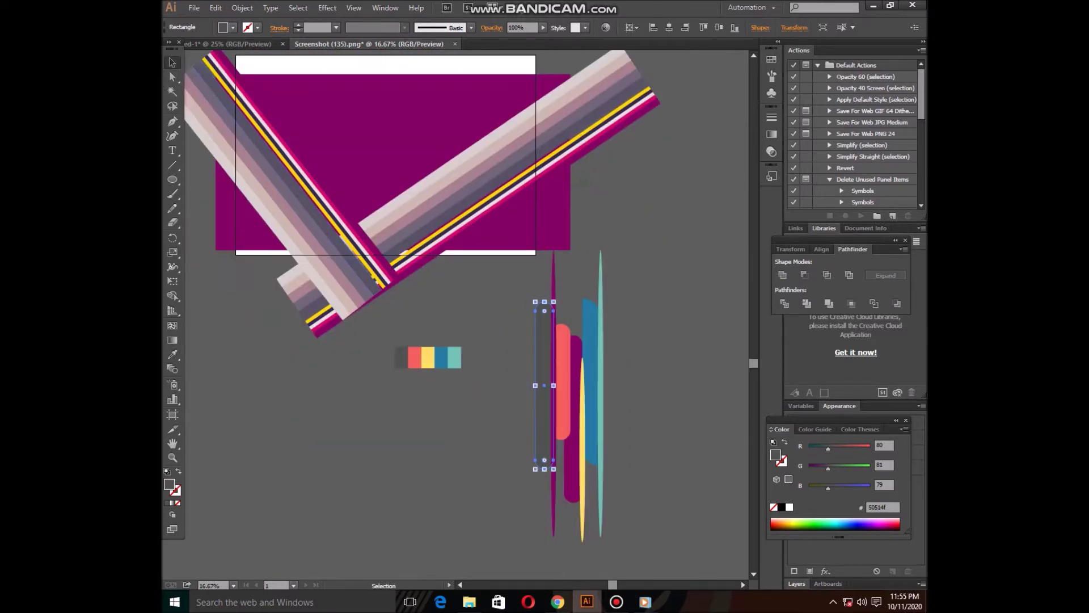
{"action": "left_click", "coordinate": [573, 418]}
{"action": "key", "text": "o"}
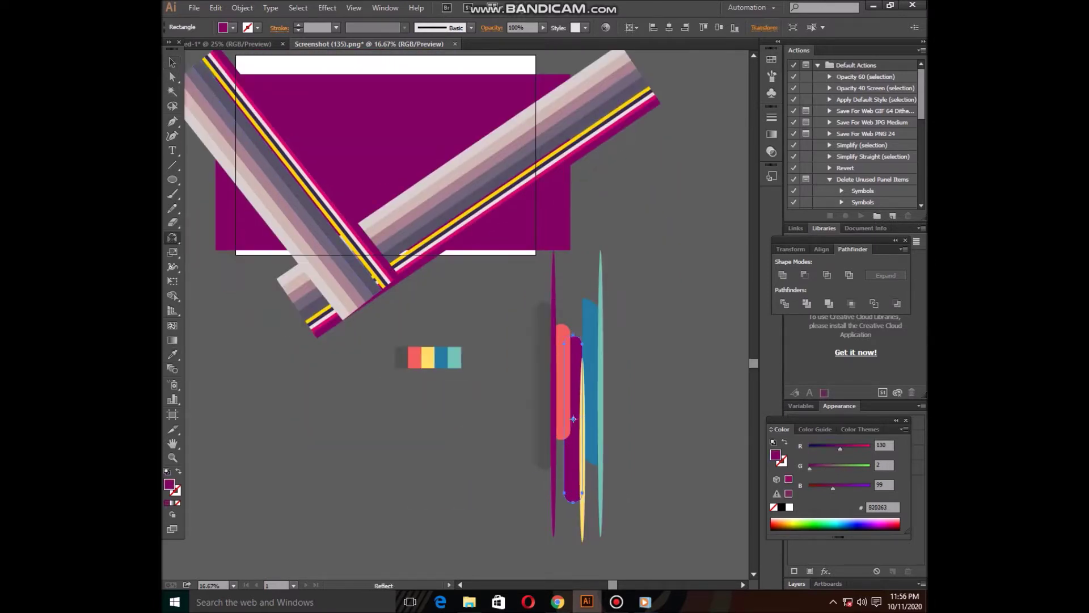
{"action": "key", "text": "i"}
{"action": "left_click", "coordinate": [428, 358]}
{"action": "left_click", "coordinate": [441, 358]}
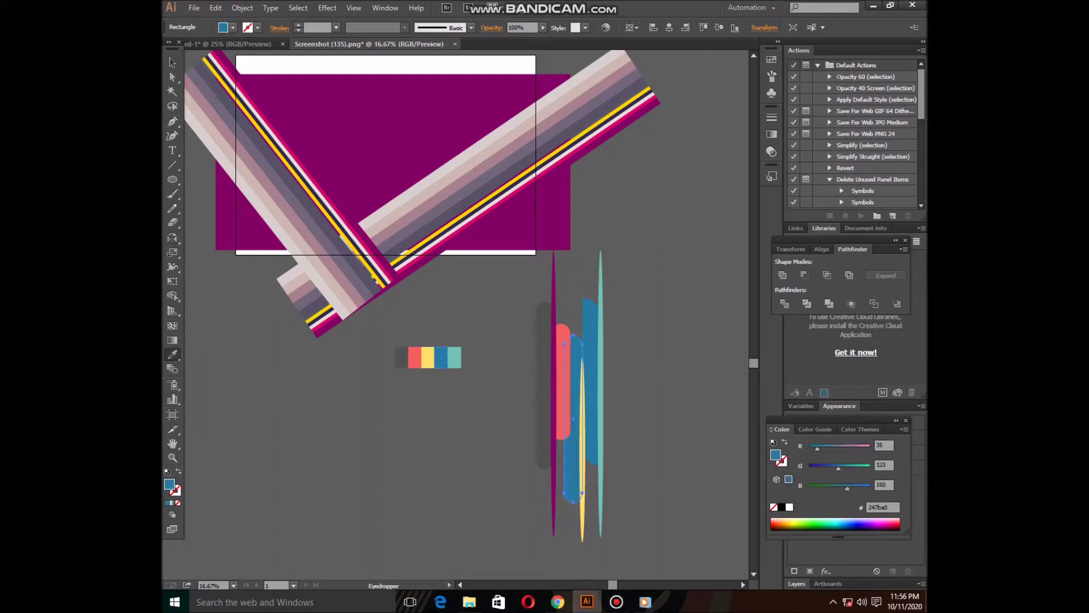
{"action": "left_click", "coordinate": [454, 357]}
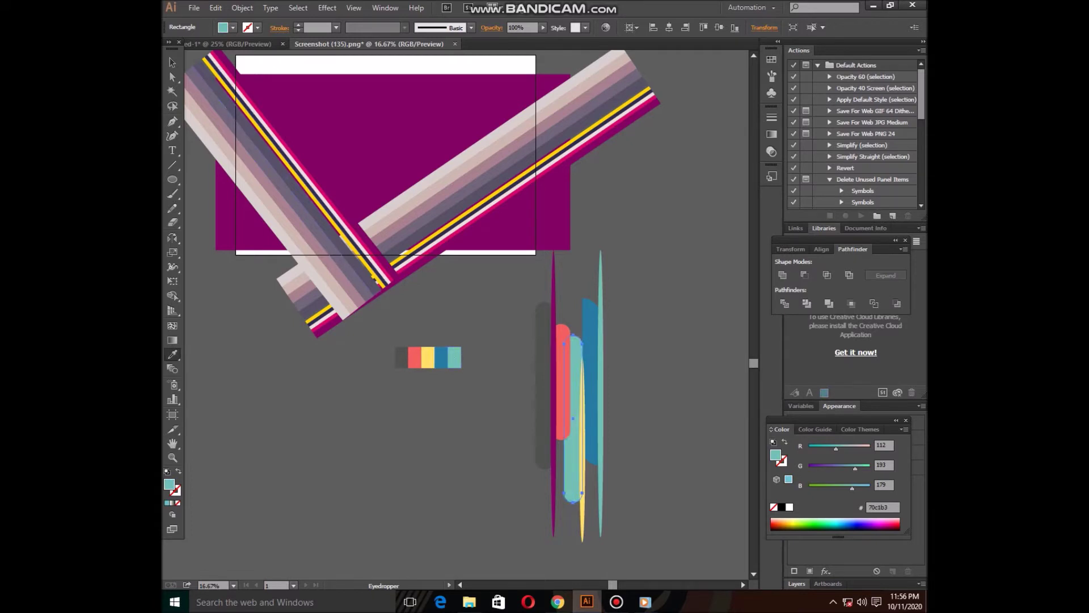
{"action": "key", "text": "v"}
{"action": "key", "text": "ctrl+shift+a"}
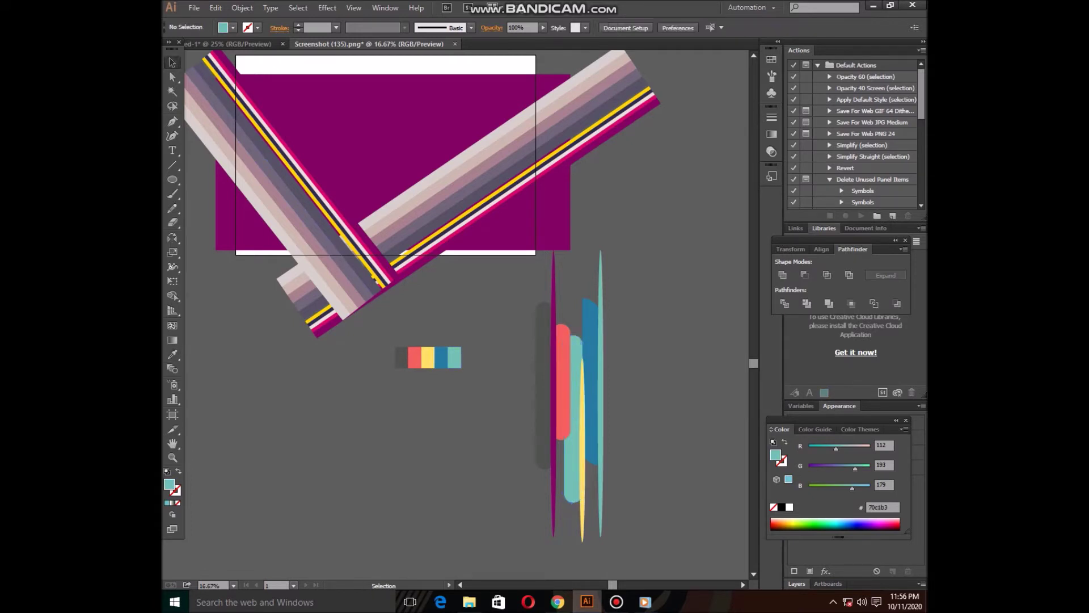
{"action": "left_click_drag", "start_coordinate": [522, 391], "coordinate": [618, 431]}
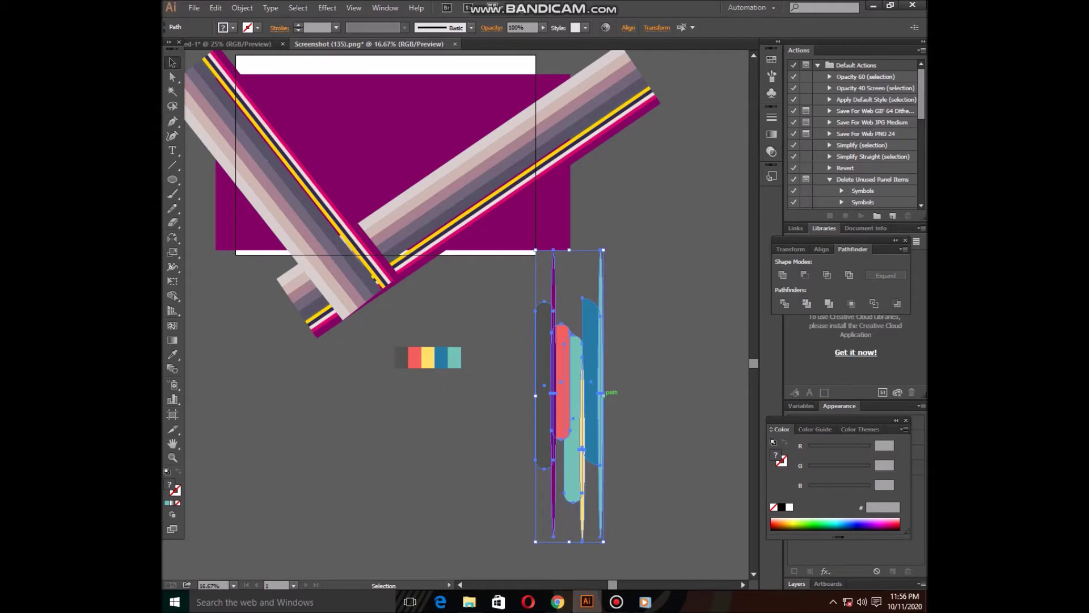
Scale the selected bar cluster narrower.
{"action": "left_click_drag", "start_coordinate": [603, 395], "coordinate": [576, 397]}
{"action": "key", "text": "ctrl+shift+a"}
{"action": "scroll", "coordinate": [454, 312], "scroll_direction": "down", "scroll_amount": 1}
{"action": "key", "text": "ctrl+z"}
{"action": "key", "text": "ctrl+shift+z"}
Shorten the thin purple line and make a coral-coloured copy of it.
{"action": "left_click_drag", "start_coordinate": [559, 252], "coordinate": [559, 284]}
{"action": "left_click_drag", "start_coordinate": [559, 525], "coordinate": [559, 387]}
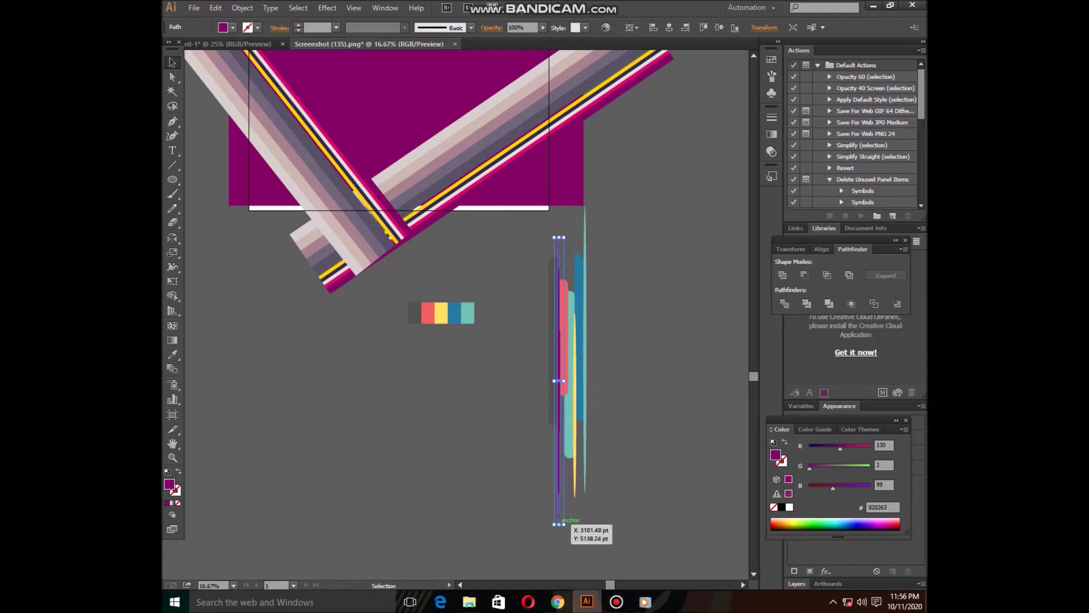
{"action": "key", "text": "ctrl+shift+a"}
{"action": "left_click_drag", "start_coordinate": [559, 312], "coordinate": [576, 324]}
{"action": "scroll", "coordinate": [576, 325], "scroll_direction": "up", "scroll_amount": 3}
{"action": "key", "text": "i"}
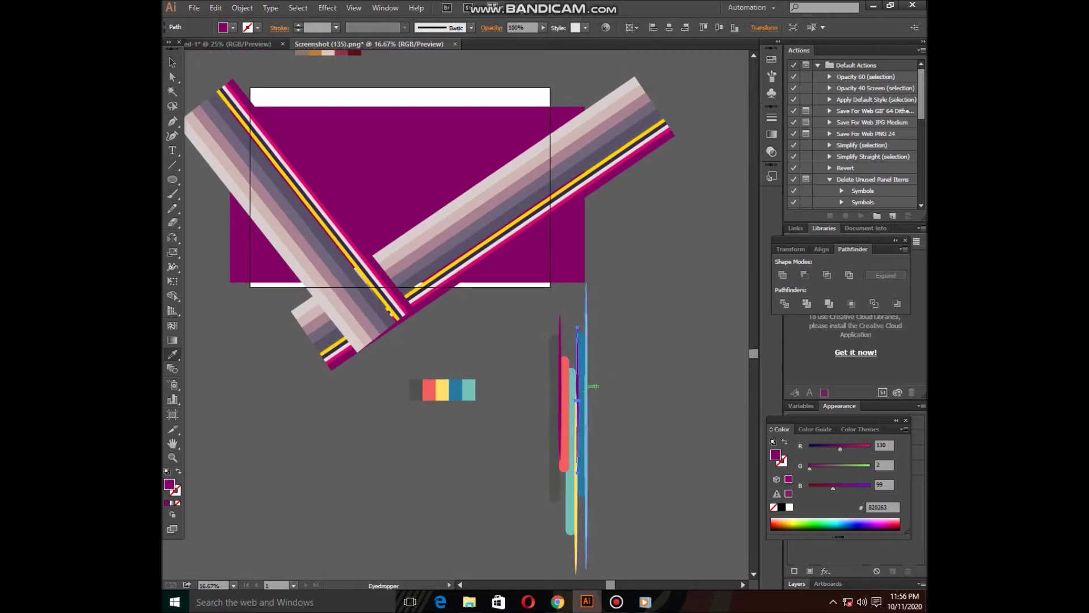
{"action": "left_click", "coordinate": [431, 389]}
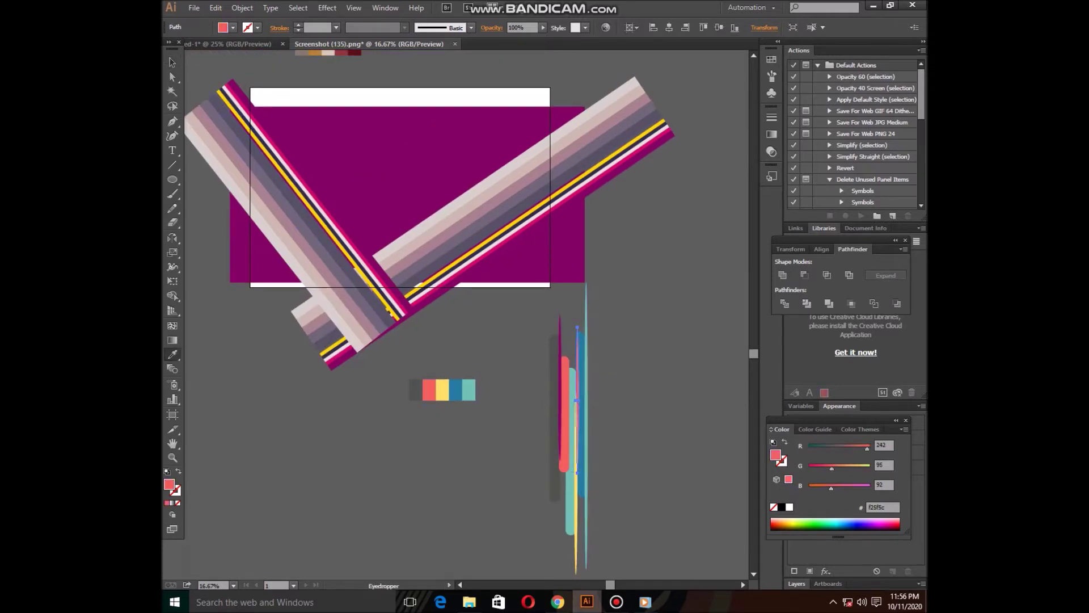
{"action": "key", "text": "v"}
Place another coral line copy further right, keeping it upright.
{"action": "left_click_drag", "start_coordinate": [577, 413], "coordinate": [586, 415], "text": "alt"}
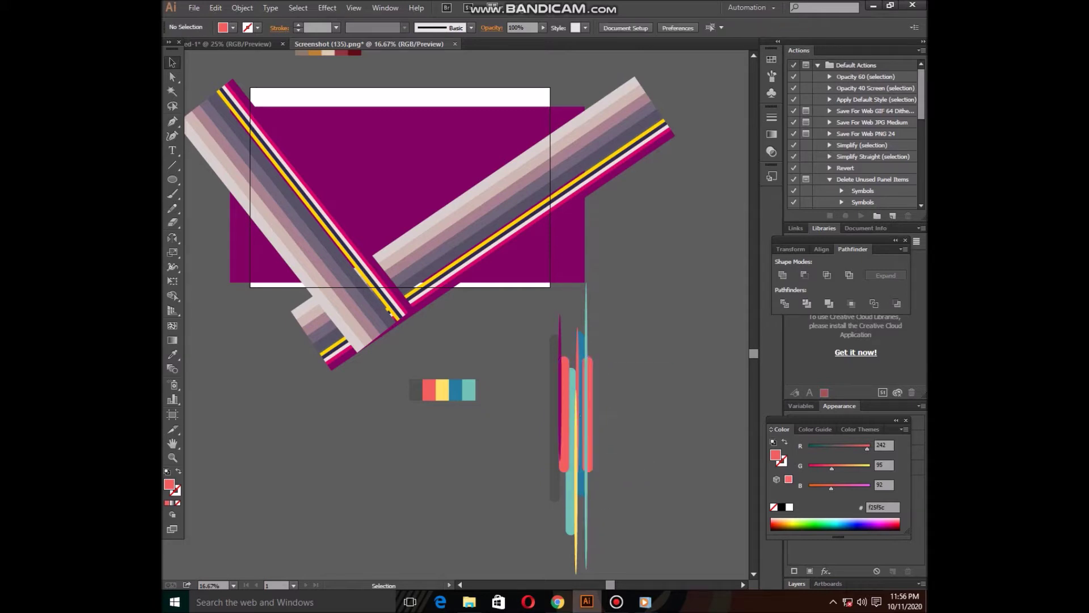
{"action": "left_click", "coordinate": [590, 466]}
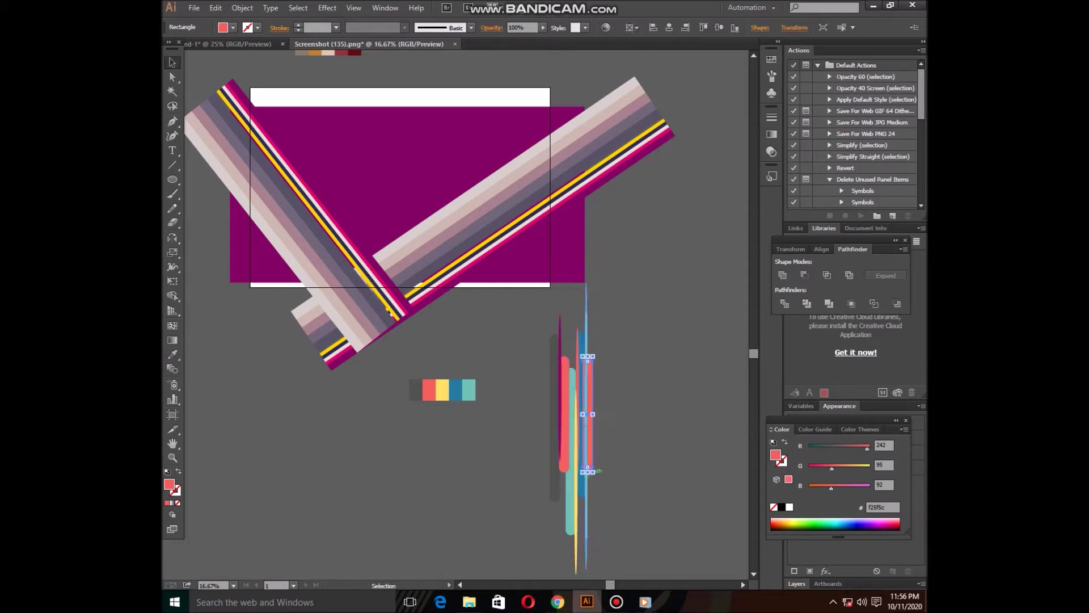
{"action": "mouse_move", "coordinate": [593, 471]}
{"action": "left_mouse_down"}
{"action": "mouse_move", "coordinate": [594, 540]}
{"action": "mouse_move", "coordinate": [594, 471]}
{"action": "left_mouse_up"}
{"action": "key", "text": "ctrl+shift+a"}
{"action": "left_click", "coordinate": [588, 472]}
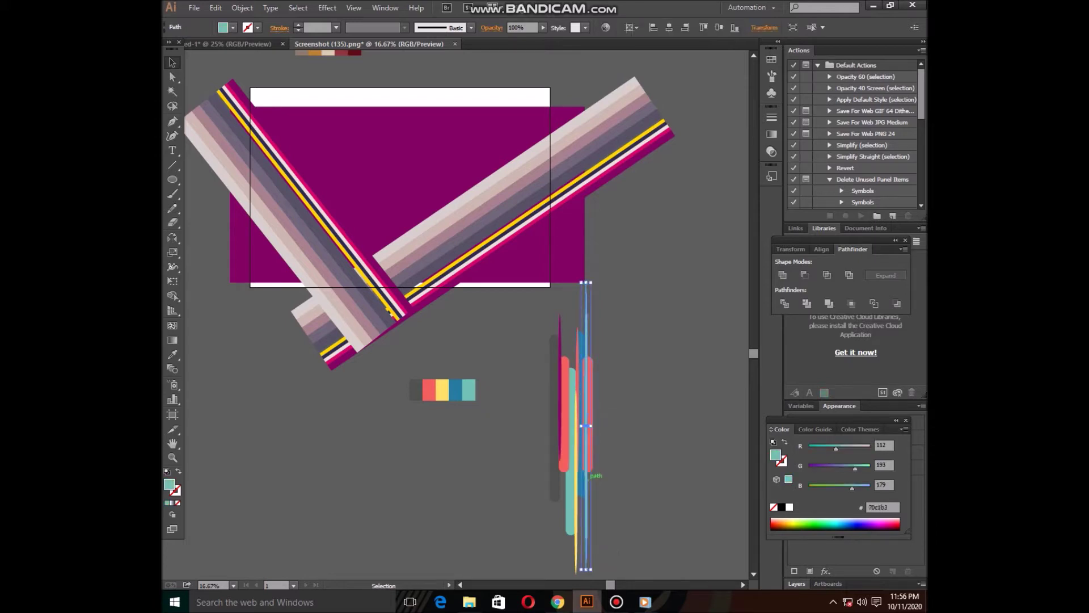
{"action": "key", "text": "ctrl+shift+a"}
{"action": "left_click", "coordinate": [645, 602]}
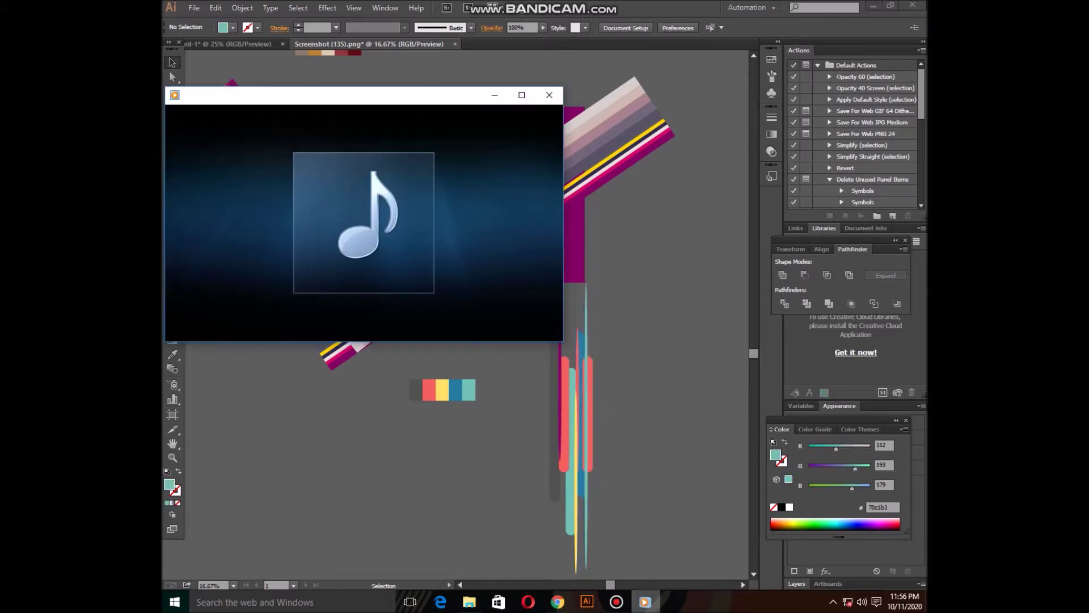
{"action": "scroll", "coordinate": [441, 325], "scroll_direction": "down", "scroll_amount": 2}
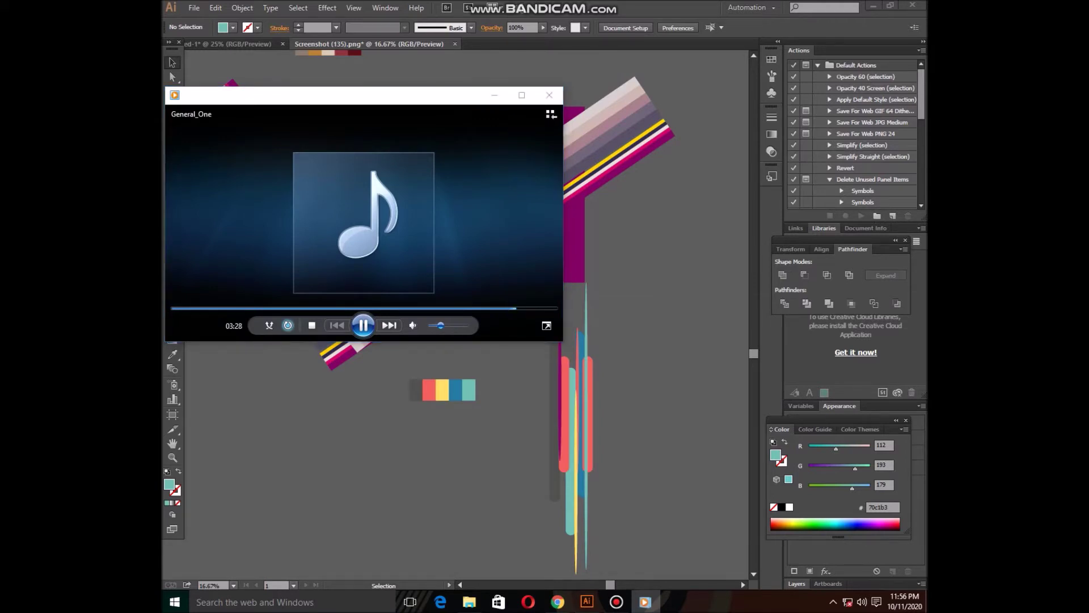
{"action": "left_click", "coordinate": [495, 94]}
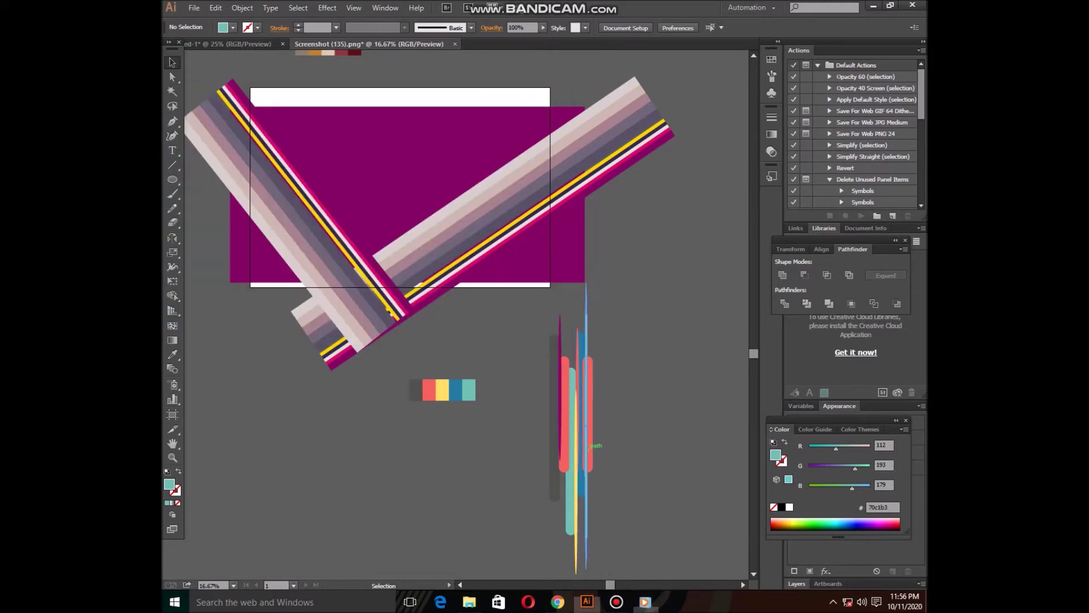
{"action": "scroll", "coordinate": [430, 311], "scroll_direction": "down", "scroll_amount": 2}
Draw a teal circle below the swatches and fill a smaller inner copy with palette blue.
{"action": "key", "text": "l"}
{"action": "left_click_drag", "start_coordinate": [342, 447], "coordinate": [432, 521]}
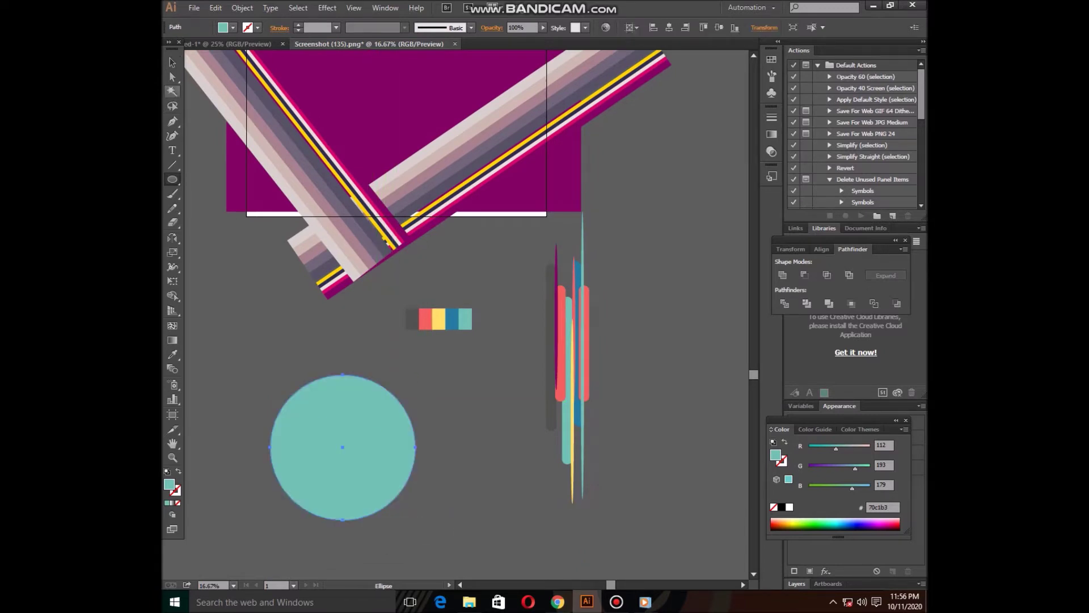
{"action": "left_click", "coordinate": [172, 63]}
{"action": "left_click_drag", "start_coordinate": [415, 520], "coordinate": [399, 503]}
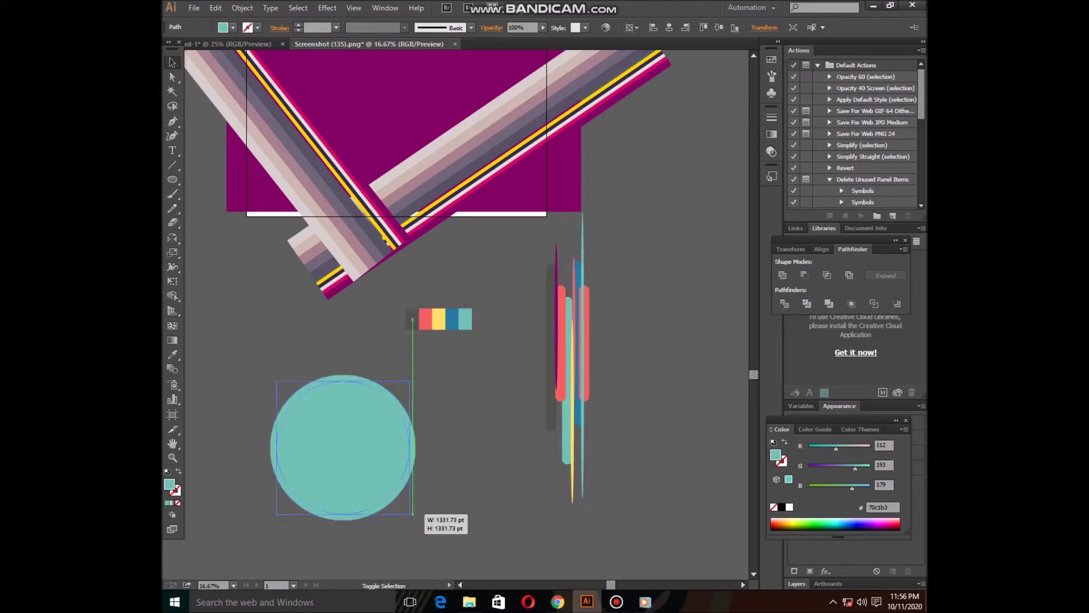
{"action": "left_click", "coordinate": [173, 354]}
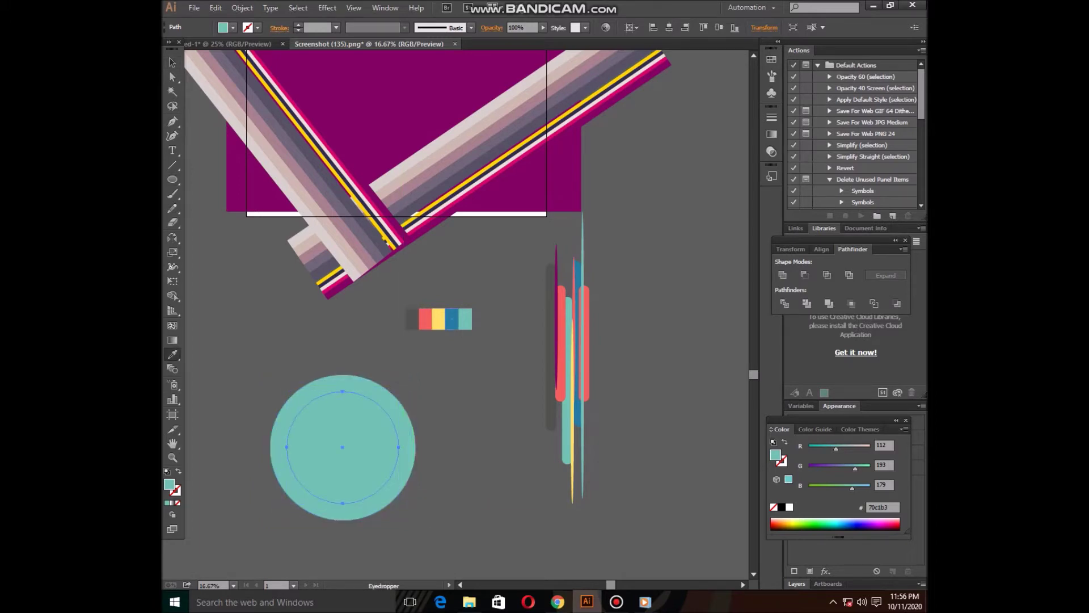
{"action": "left_click", "coordinate": [449, 319]}
Recolour the next inner circles yellow and coral from the swatches.
{"action": "left_click", "coordinate": [173, 63]}
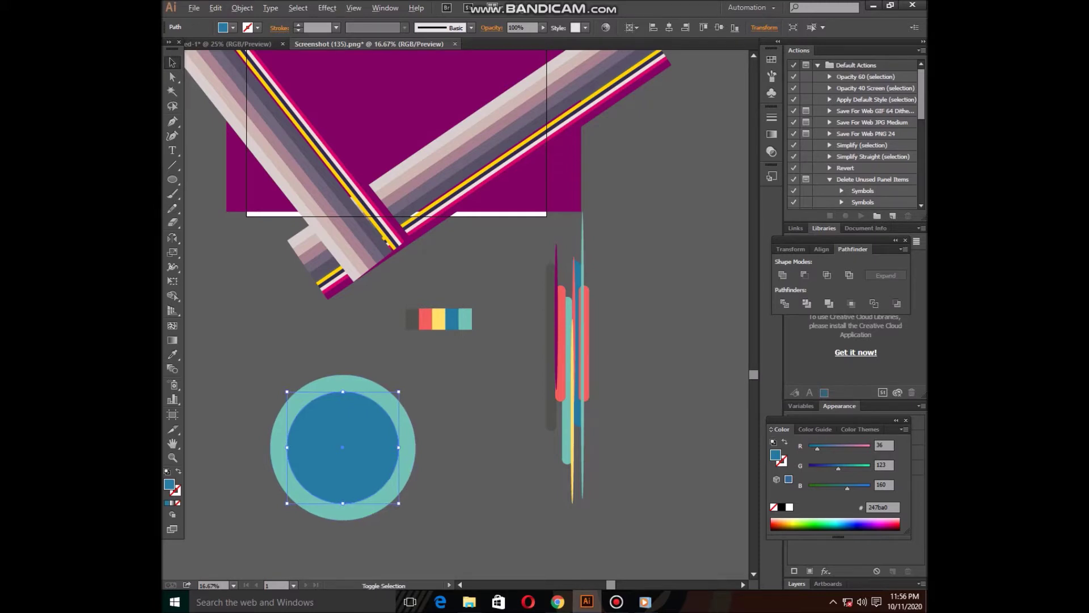
{"action": "key", "text": "i"}
{"action": "left_click", "coordinate": [439, 319]}
{"action": "key", "text": "v"}
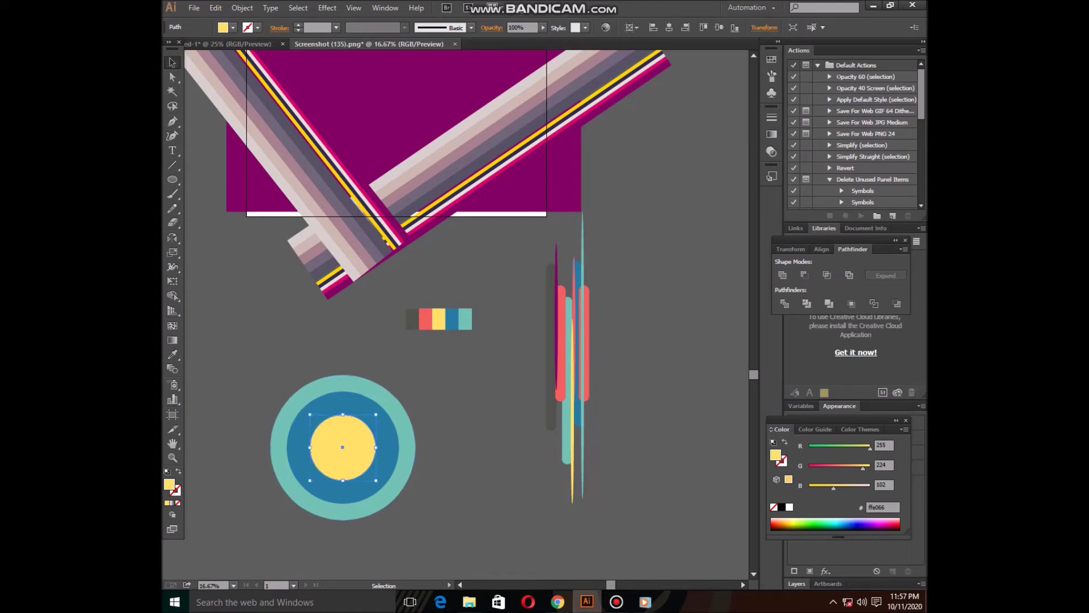
{"action": "key", "text": "i"}
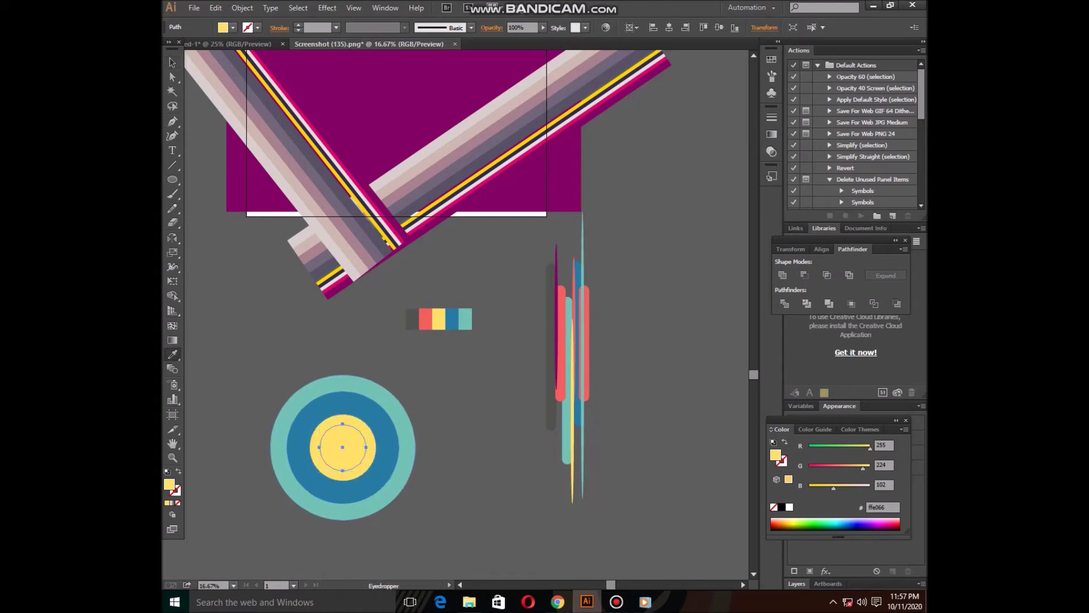
{"action": "left_click", "coordinate": [424, 326]}
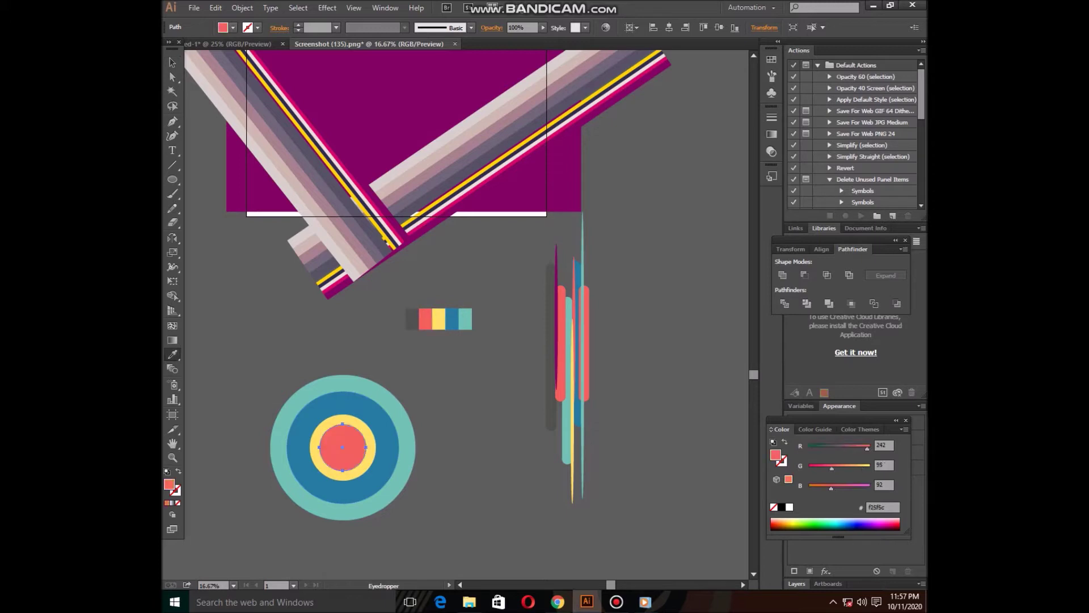
{"action": "key", "text": "v"}
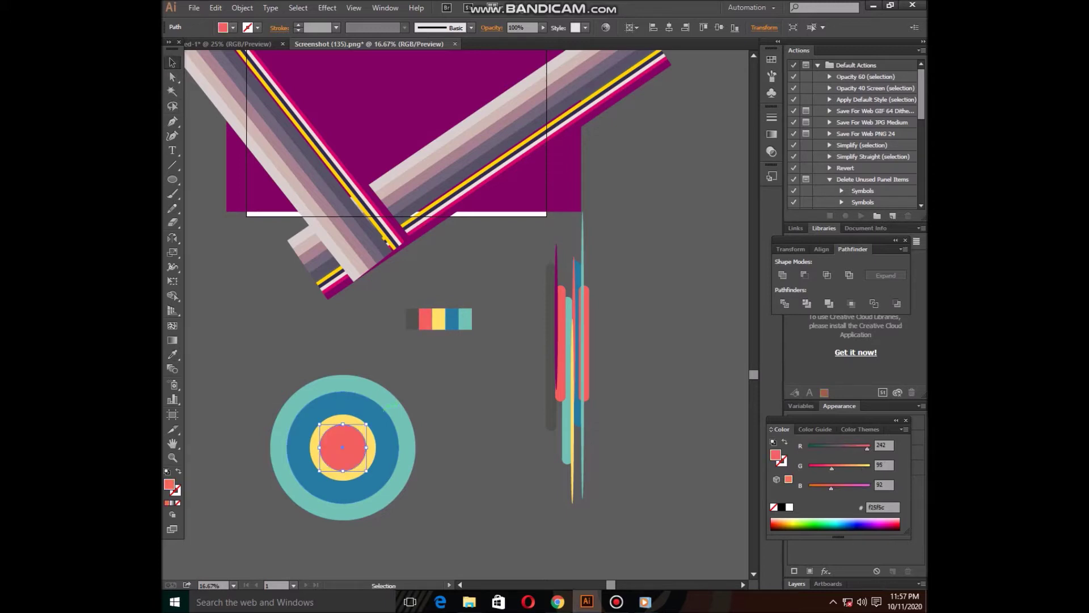
Fill the innermost circle with dark grey.
{"action": "left_click", "coordinate": [343, 448], "text": "shift"}
{"action": "key", "text": "i"}
{"action": "left_click", "coordinate": [412, 319]}
{"action": "key", "text": "v"}
Enlarge the yellow ring, then select all the rings and shrink the target small.
{"action": "left_click", "coordinate": [357, 474]}
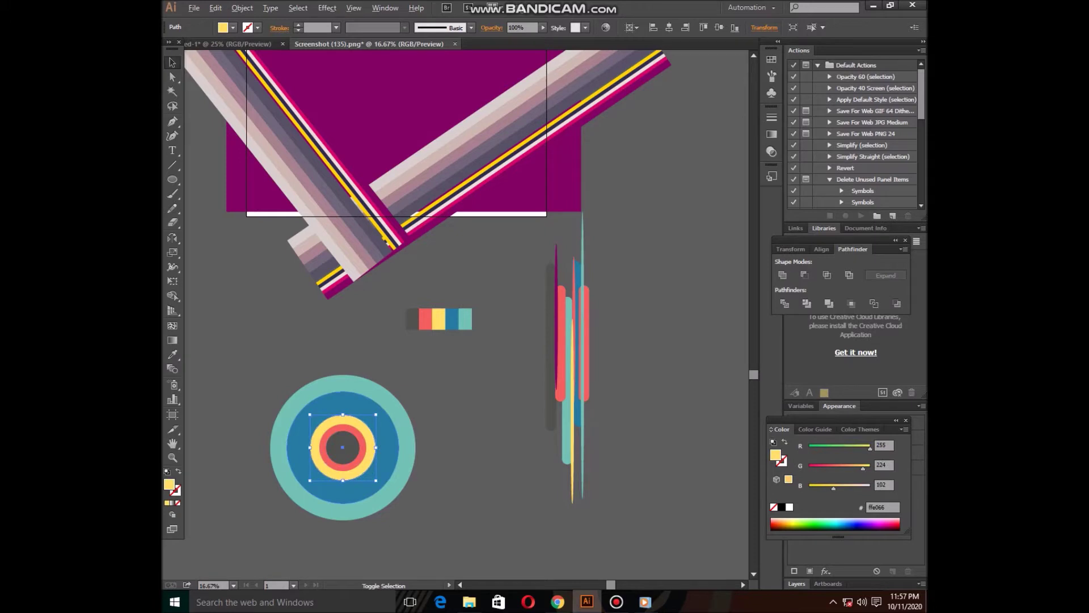
{"action": "left_click_drag", "start_coordinate": [376, 479], "coordinate": [383, 487]}
{"action": "key", "text": "ctrl+shift+a"}
{"action": "left_click_drag", "start_coordinate": [383, 487], "coordinate": [318, 420]}
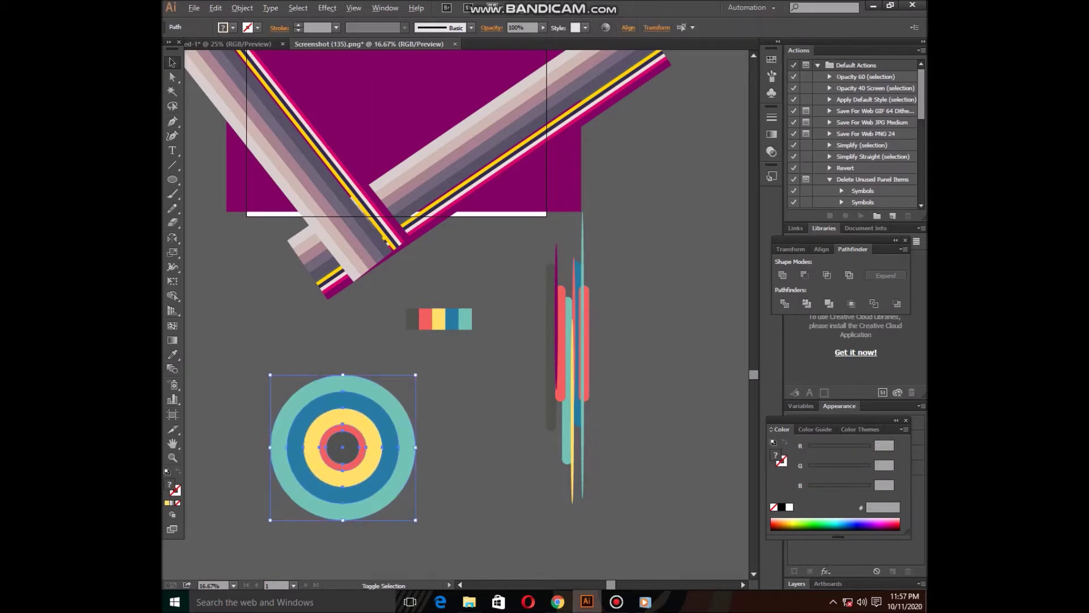
{"action": "left_click_drag", "start_coordinate": [416, 374], "coordinate": [369, 420]}
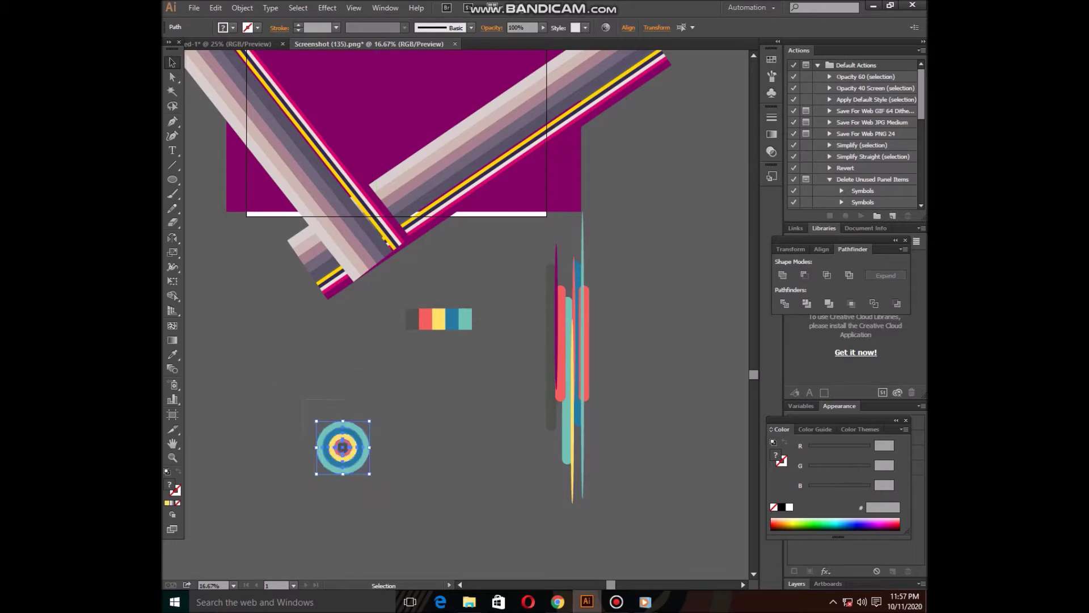
Group the target's rings and place it plus a copy beside the vertical stripes.
{"action": "right_click", "coordinate": [344, 446]}
{"action": "left_click", "coordinate": [368, 321]}
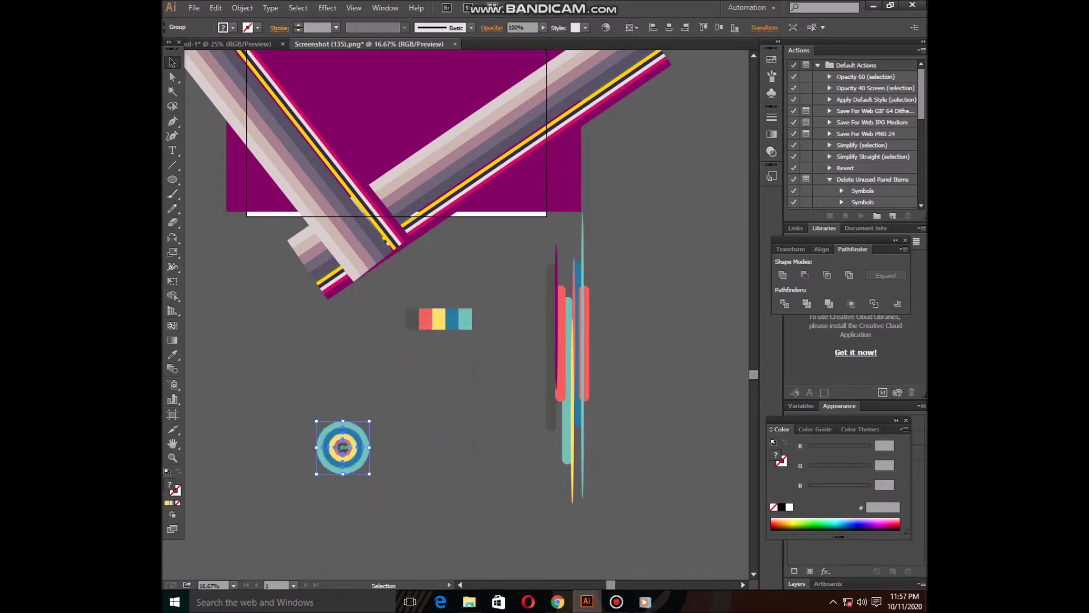
{"action": "left_click_drag", "start_coordinate": [343, 448], "coordinate": [610, 374]}
{"action": "scroll", "coordinate": [610, 374], "scroll_direction": "up", "scroll_amount": 2}
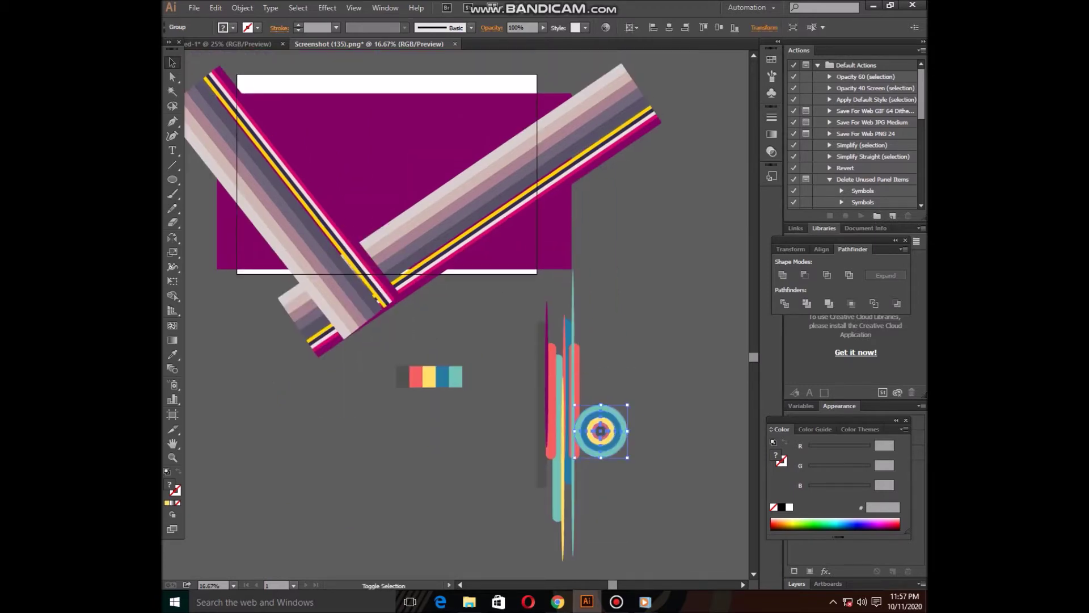
{"action": "left_click", "coordinate": [633, 419]}
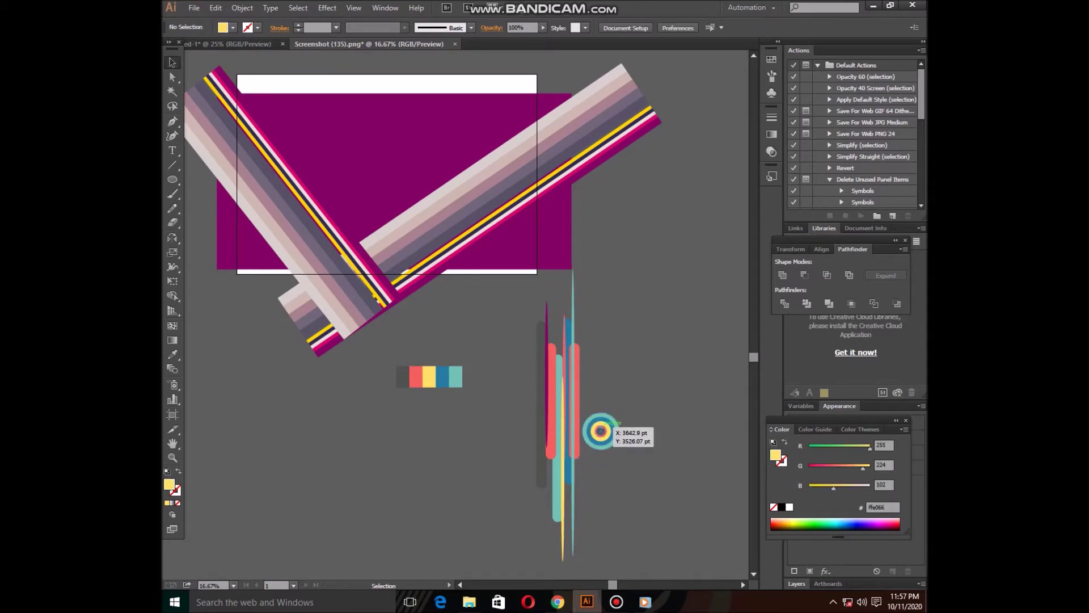
{"action": "mouse_move", "coordinate": [601, 432]}
{"action": "left_mouse_down"}
{"action": "mouse_move", "coordinate": [532, 435]}
{"action": "mouse_move", "coordinate": [620, 512]}
{"action": "mouse_move", "coordinate": [592, 370]}
{"action": "left_mouse_up"}
Enlarge a target copy at the upper right, ungroup it, and move the swatch strip.
{"action": "scroll", "coordinate": [592, 370], "scroll_direction": "up", "scroll_amount": 3}
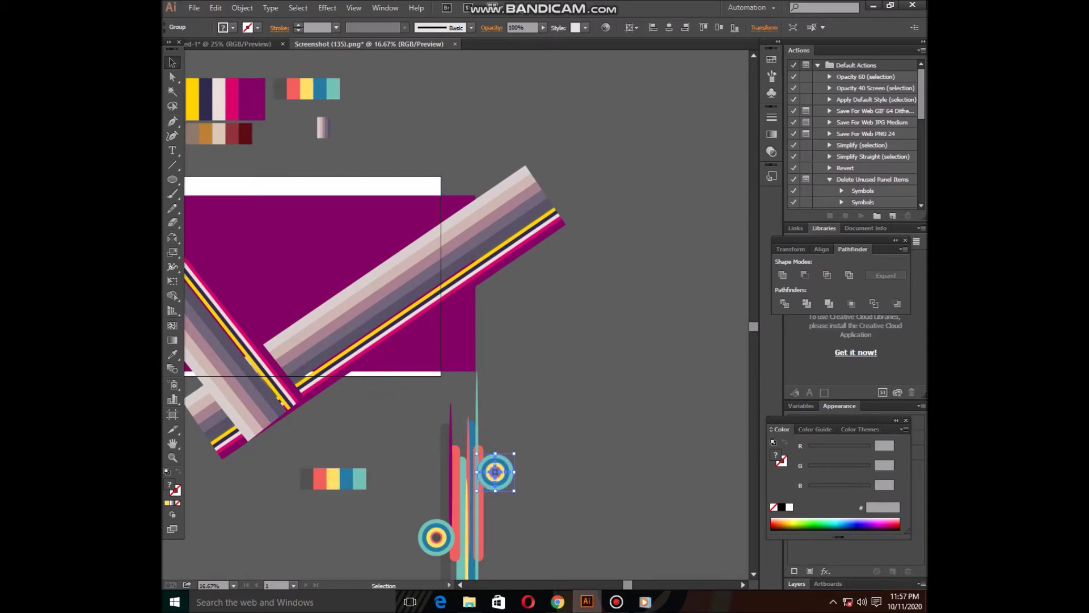
{"action": "scroll", "coordinate": [546, 283], "scroll_direction": "down", "scroll_amount": 6}
{"action": "left_click_drag", "start_coordinate": [547, 283], "coordinate": [657, 163]}
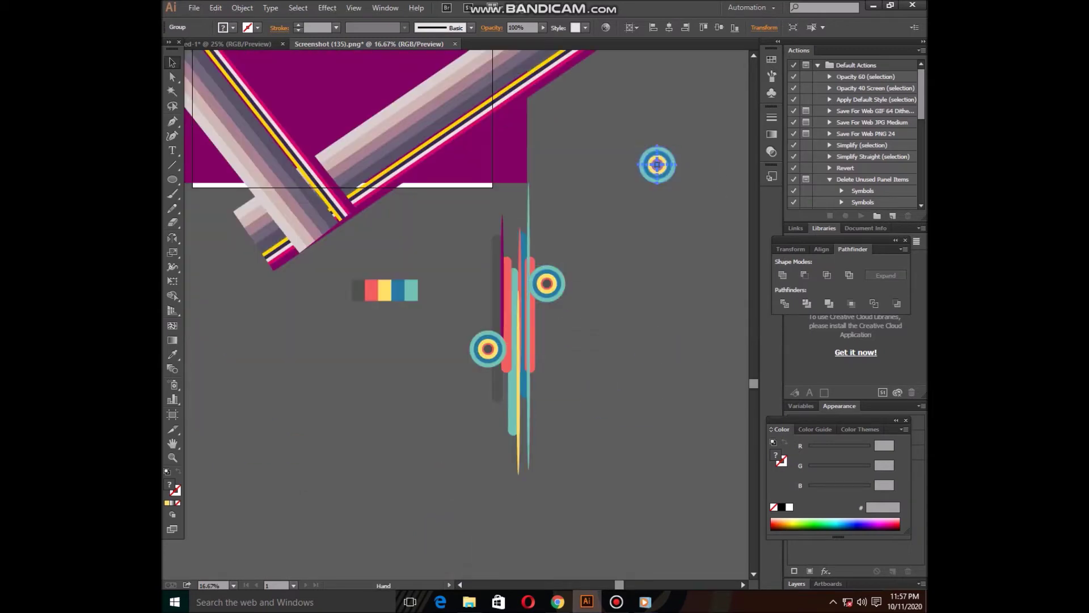
{"action": "scroll", "coordinate": [656, 163], "scroll_direction": "up", "scroll_amount": 3}
{"action": "left_click_drag", "start_coordinate": [649, 319], "coordinate": [680, 350]}
{"action": "right_click", "coordinate": [629, 335]}
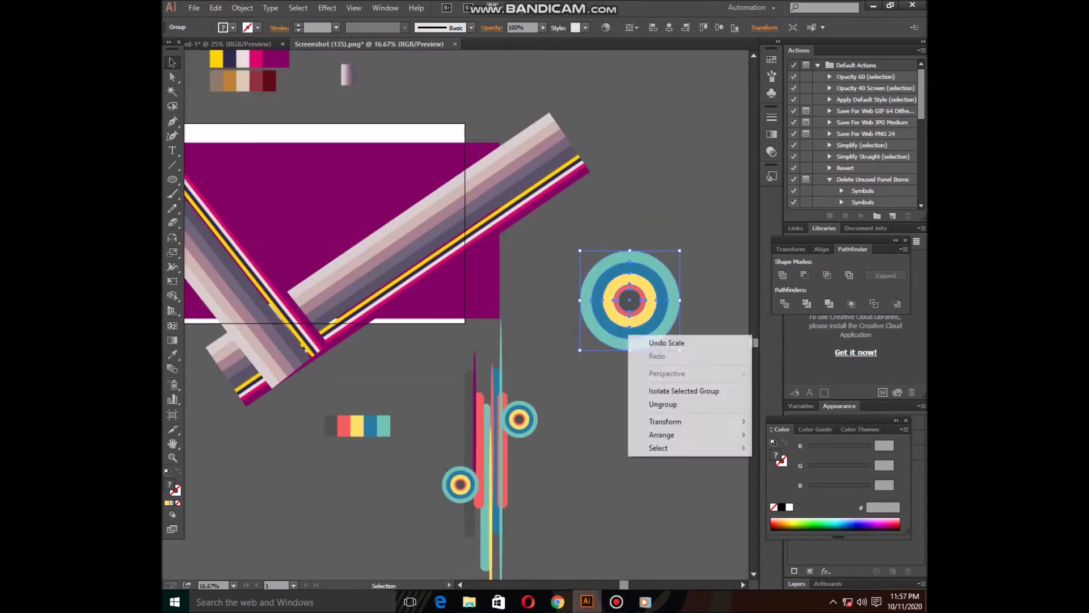
{"action": "left_click", "coordinate": [663, 403]}
{"action": "scroll", "coordinate": [663, 404], "scroll_direction": "up", "scroll_amount": 2}
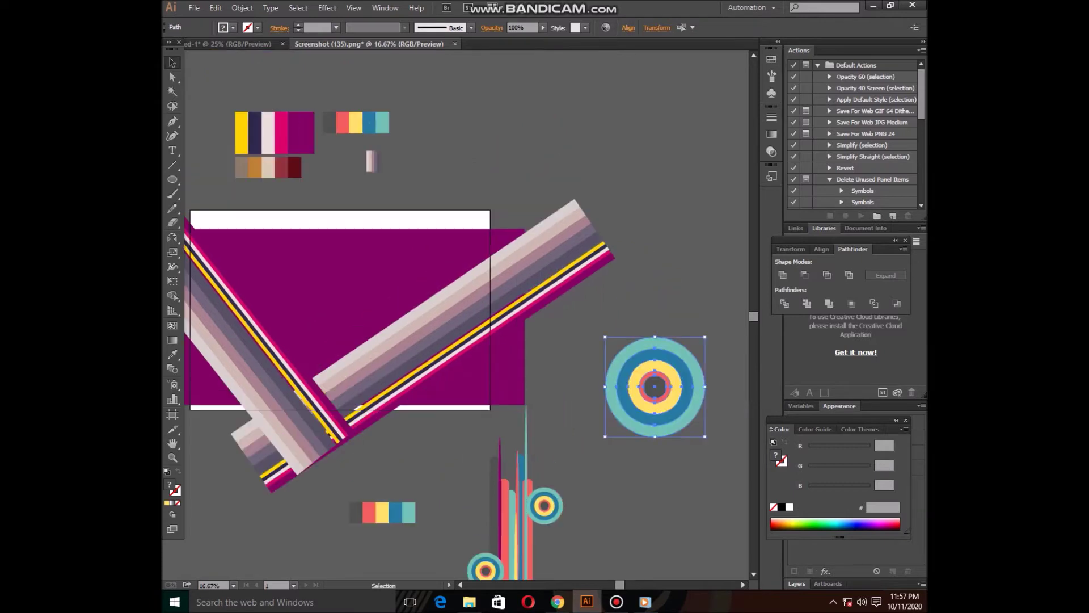
{"action": "left_click_drag", "start_coordinate": [275, 132], "coordinate": [663, 249]}
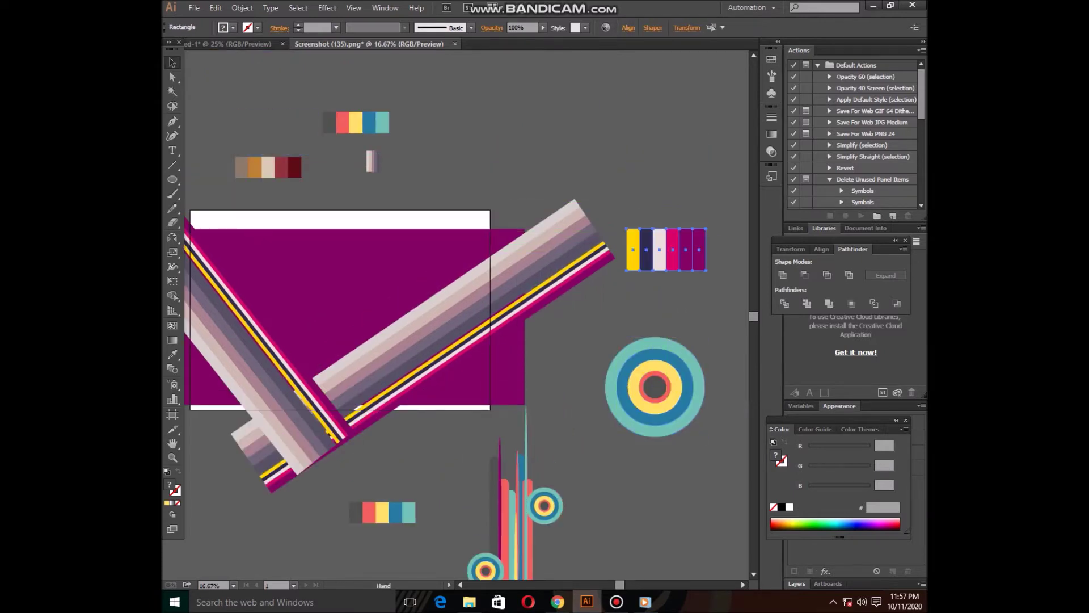
Recolour the large target's outer ring and blue ring magenta.
{"action": "scroll", "coordinate": [664, 249], "scroll_direction": "down", "scroll_amount": 3}
{"action": "key", "text": "ctrl+shift+a"}
{"action": "left_click", "coordinate": [636, 294]}
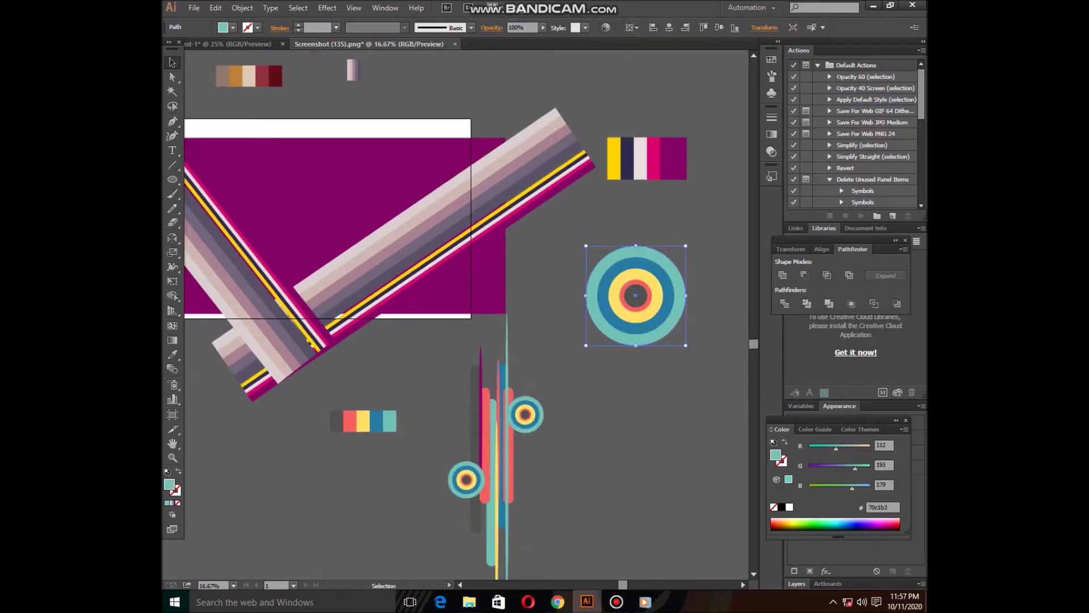
{"action": "key", "text": "i"}
{"action": "left_click", "coordinate": [675, 159]}
{"action": "key", "text": "v"}
{"action": "left_click", "coordinate": [636, 328]}
{"action": "key", "text": "i"}
{"action": "left_click", "coordinate": [672, 159]}
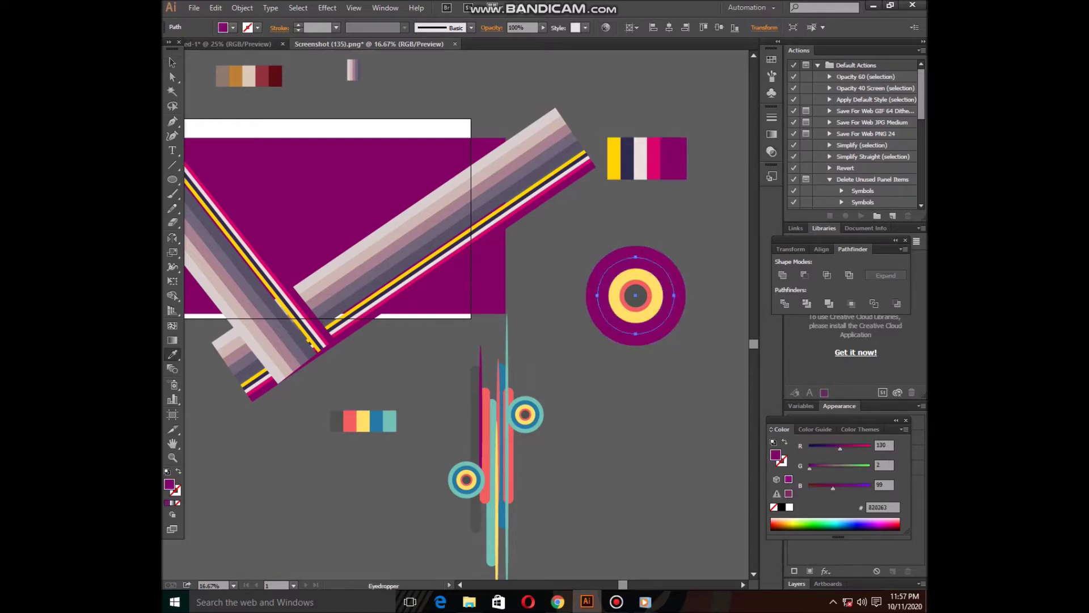
{"action": "left_click", "coordinate": [172, 63]}
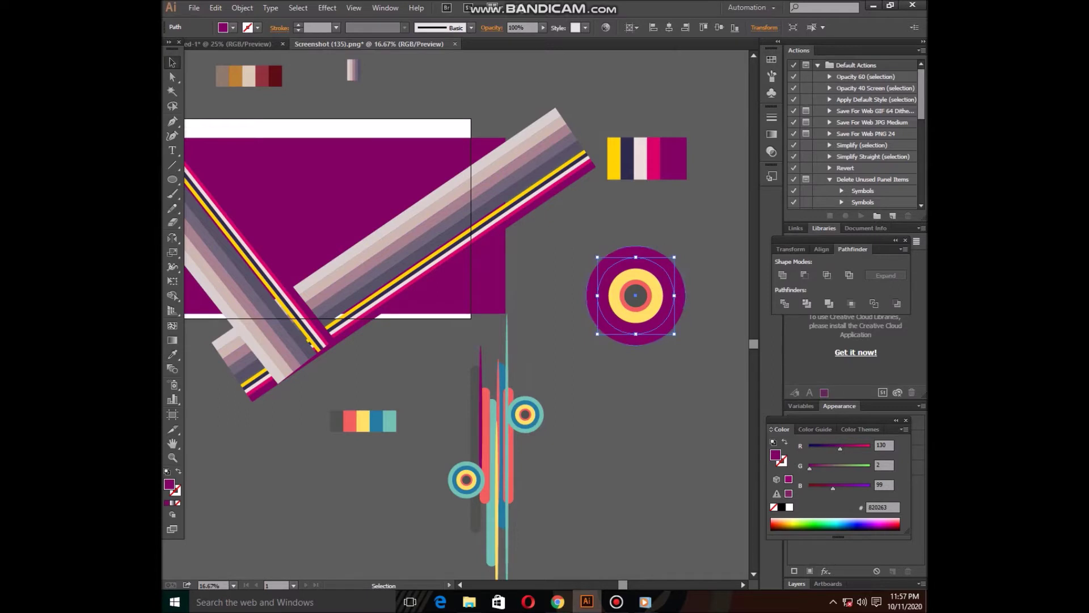
Fill the coral ring and the second ring with pink d90368.
{"action": "left_click", "coordinate": [650, 295]}
{"action": "key", "text": "i"}
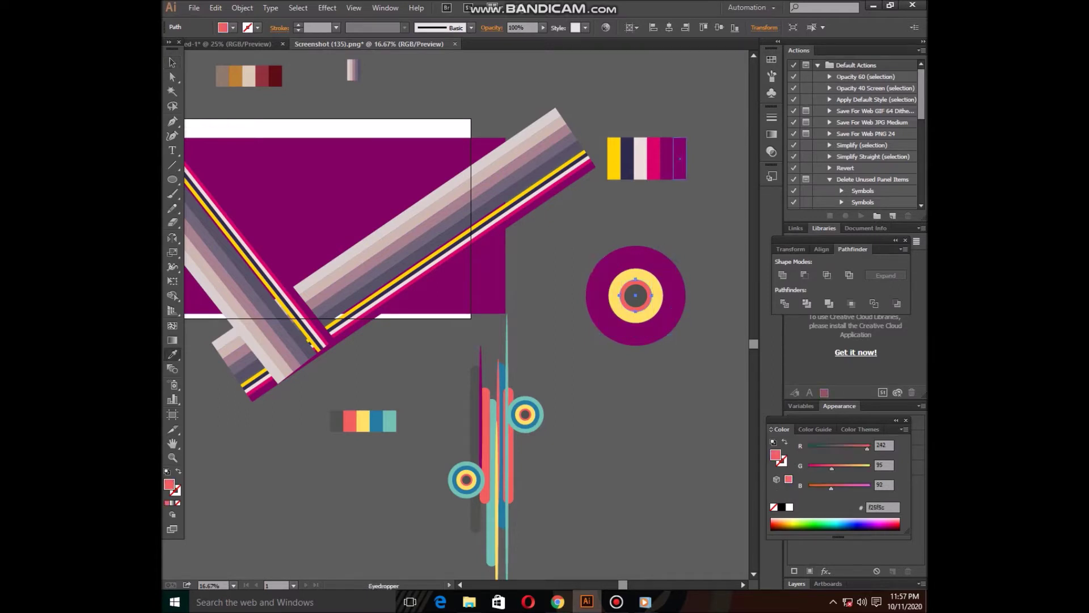
{"action": "left_click", "coordinate": [654, 159]}
{"action": "left_click", "coordinate": [172, 64]}
{"action": "left_click", "coordinate": [670, 315]}
{"action": "key", "text": "i"}
{"action": "left_click", "coordinate": [654, 159]}
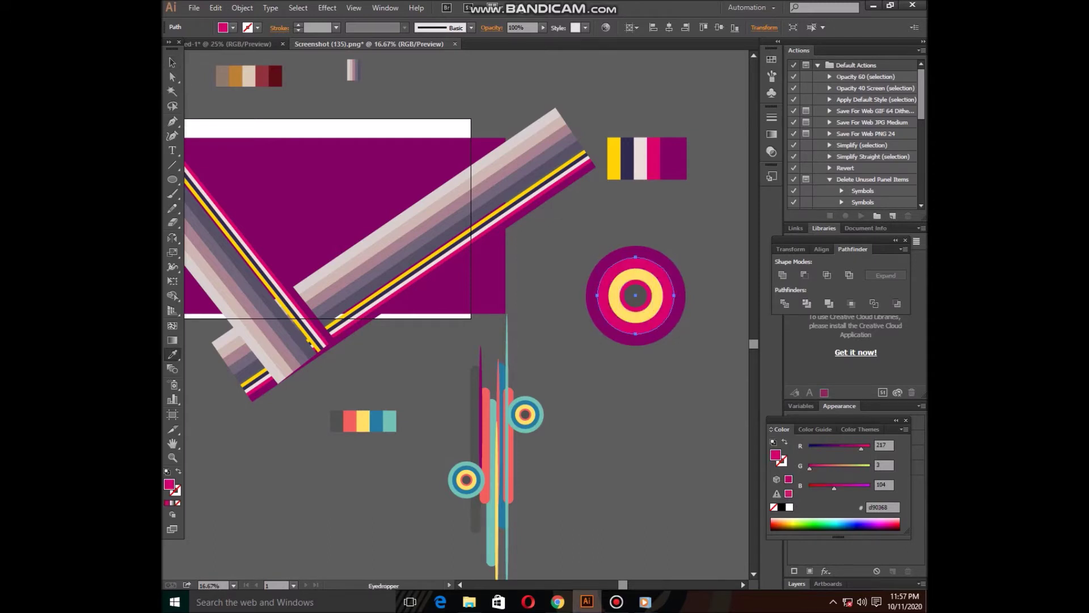
{"action": "left_click", "coordinate": [173, 63]}
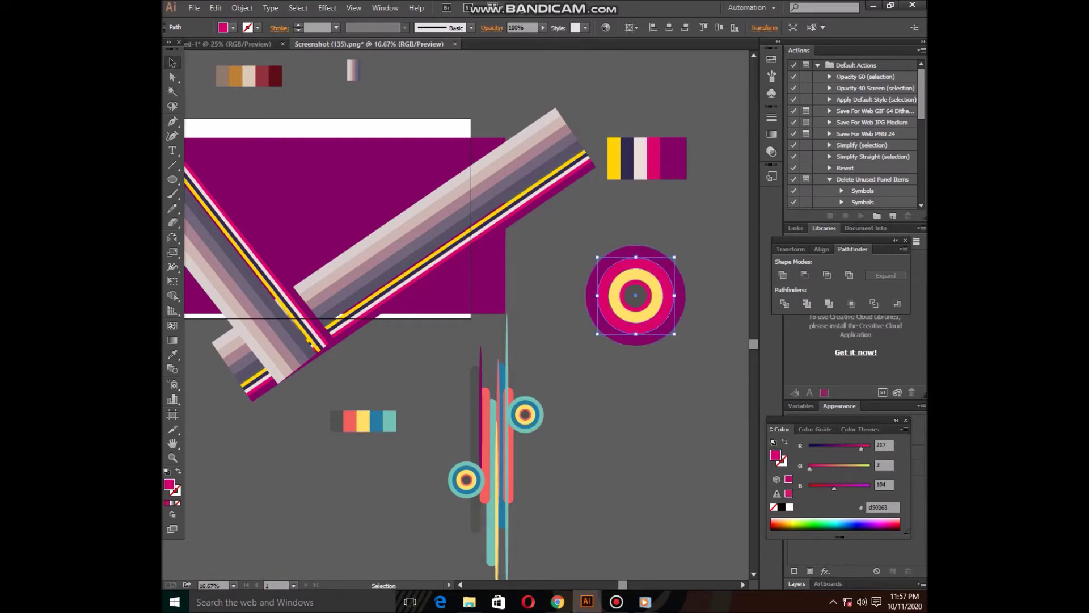
Fill the inner circle with navy 2e294e.
{"action": "left_click", "coordinate": [621, 283]}
{"action": "key", "text": "i"}
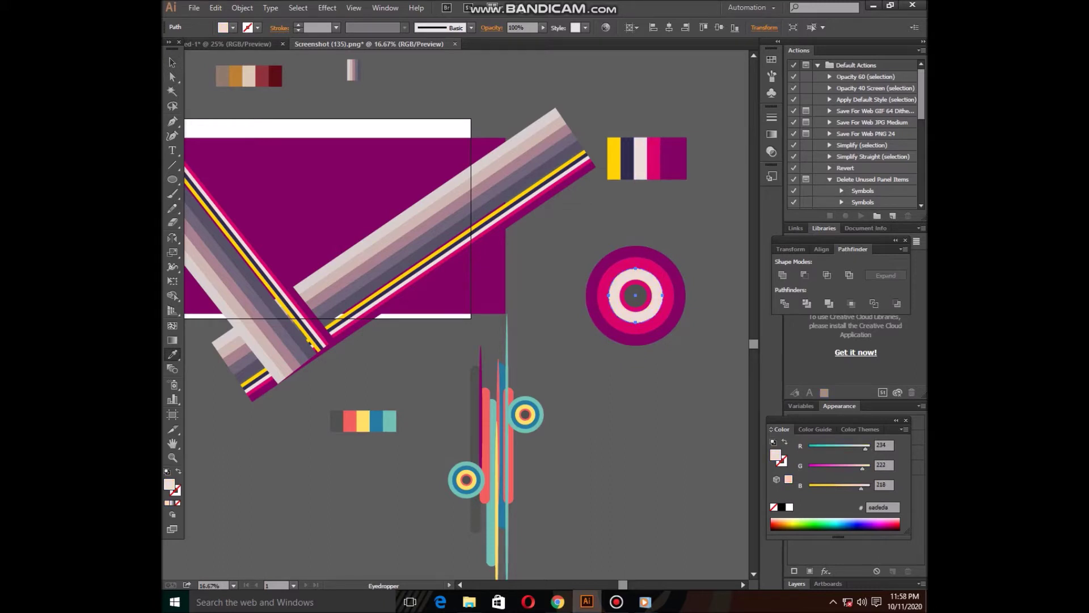
{"action": "key", "text": "v"}
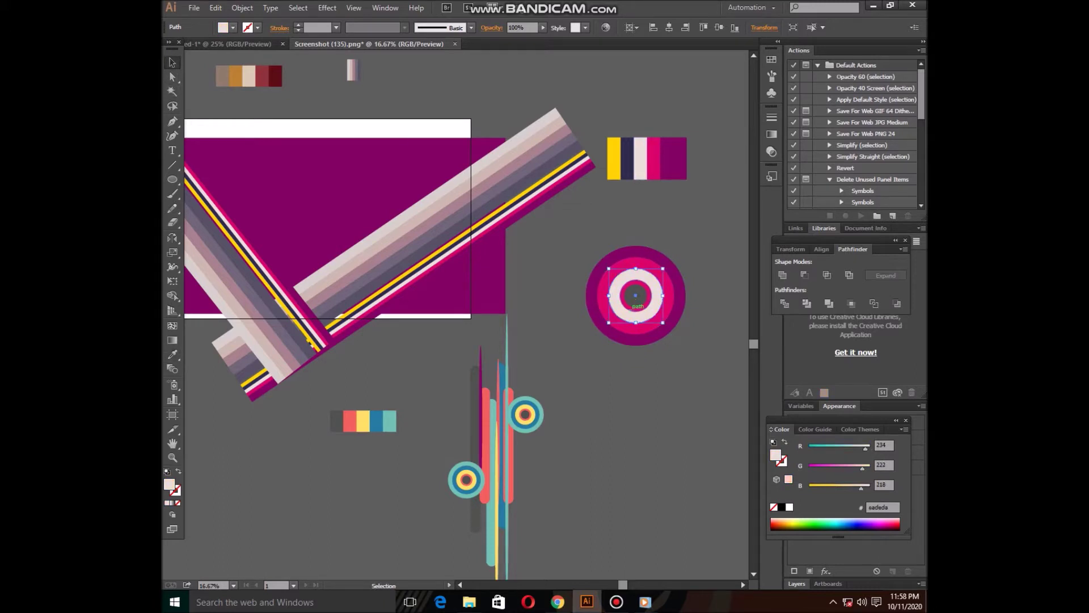
{"action": "left_click", "coordinate": [635, 295]}
{"action": "key", "text": "i"}
{"action": "left_click", "coordinate": [627, 158]}
{"action": "key", "text": "v"}
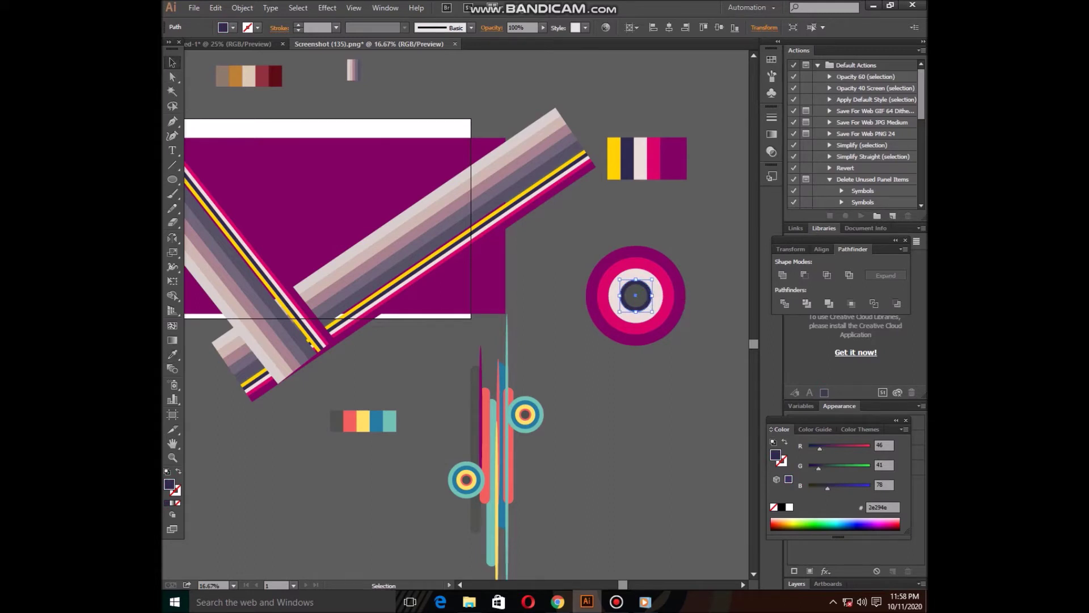
Fill the centre circle with yellow ffd400 and group all the rings.
{"action": "left_click", "coordinate": [635, 297]}
{"action": "key", "text": "i"}
{"action": "left_click", "coordinate": [614, 159]}
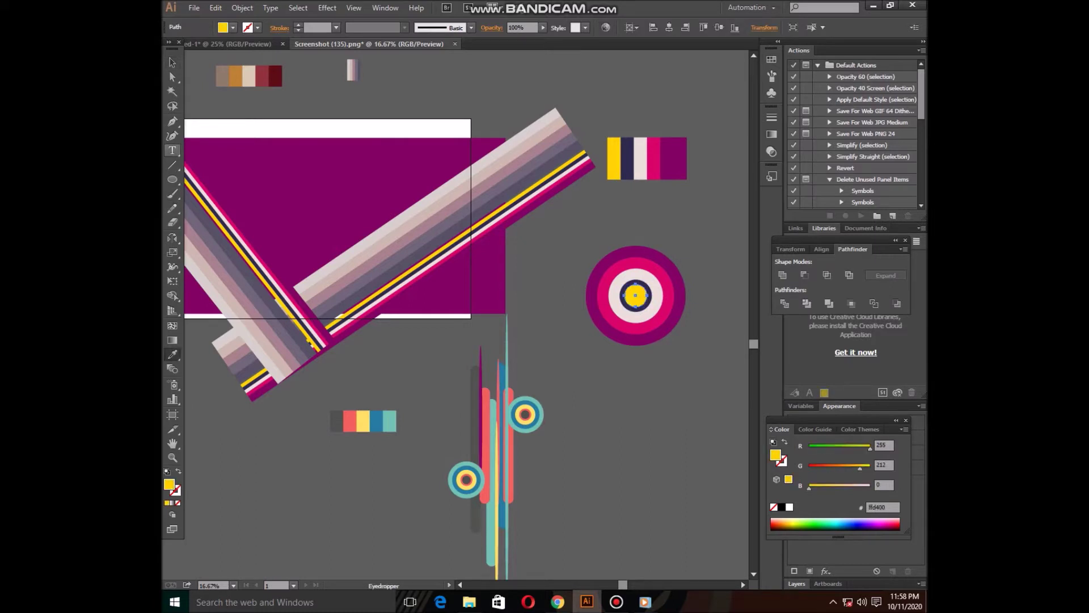
{"action": "key", "text": "v"}
{"action": "left_click_drag", "start_coordinate": [570, 235], "coordinate": [701, 354]}
{"action": "right_click", "coordinate": [600, 273]}
{"action": "left_click", "coordinate": [610, 328]}
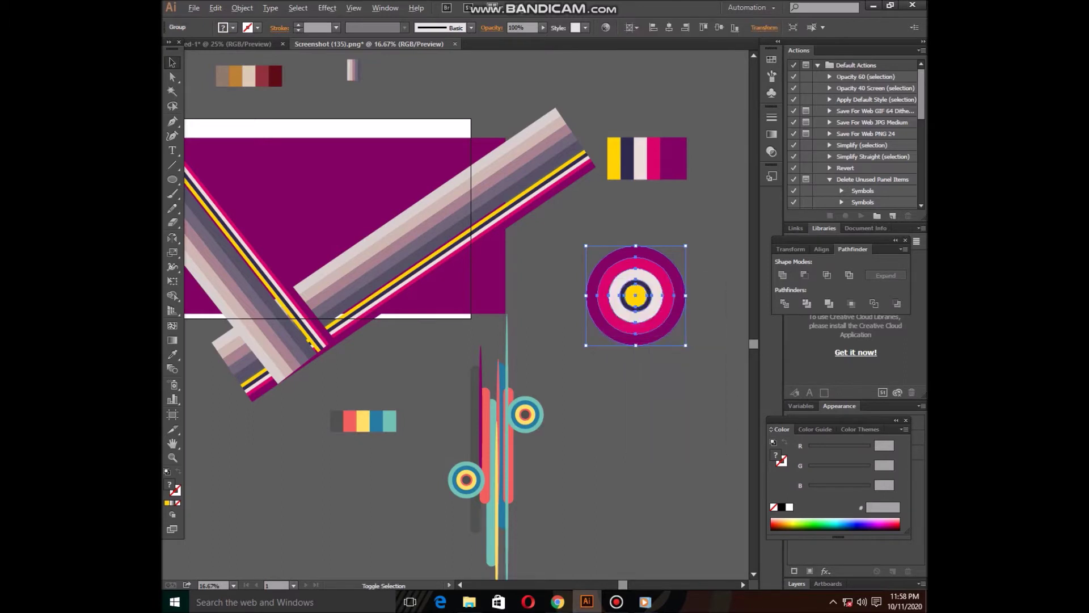
Shrink the large target into the bar cluster and group the whole composition.
{"action": "mouse_move", "coordinate": [686, 245]}
{"action": "left_mouse_down"}
{"action": "mouse_move", "coordinate": [455, 407]}
{"action": "mouse_move", "coordinate": [511, 528]}
{"action": "left_mouse_up"}
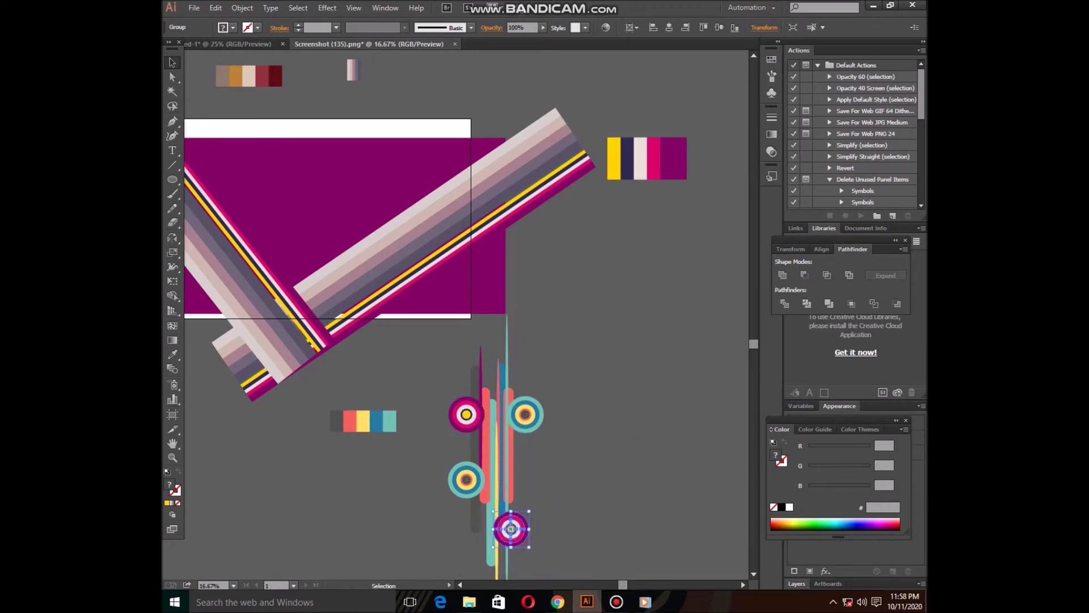
{"action": "scroll", "coordinate": [511, 528], "scroll_direction": "down", "scroll_amount": 3}
{"action": "mouse_move", "coordinate": [504, 413]}
{"action": "left_mouse_down"}
{"action": "mouse_move", "coordinate": [489, 427]}
{"action": "mouse_move", "coordinate": [522, 460]}
{"action": "mouse_move", "coordinate": [527, 491]}
{"action": "left_mouse_up"}
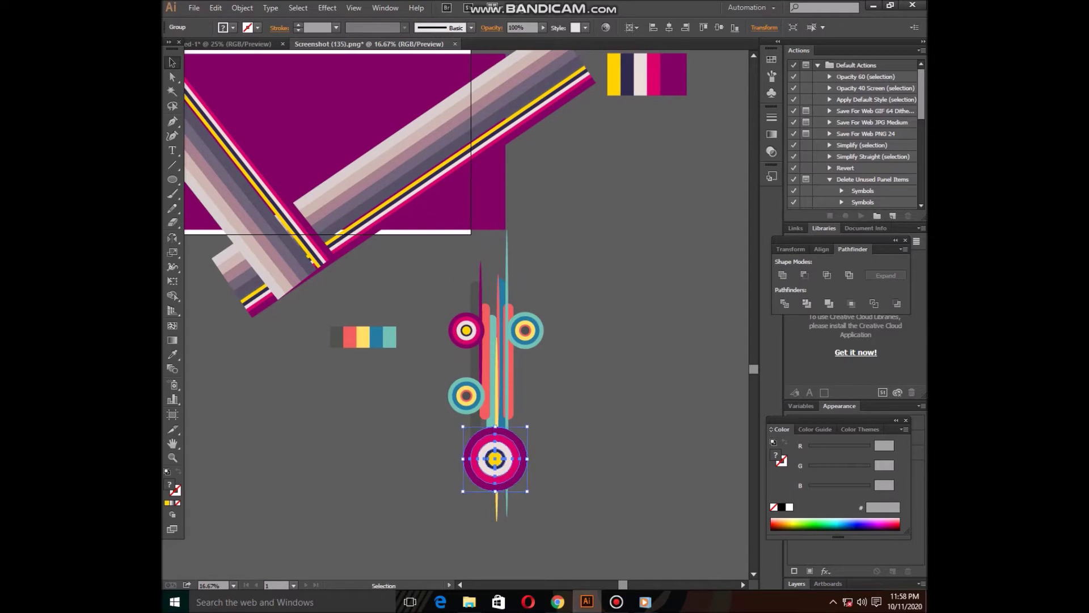
{"action": "left_click_drag", "start_coordinate": [439, 307], "coordinate": [547, 511]}
{"action": "right_click", "coordinate": [506, 379]}
{"action": "left_click", "coordinate": [538, 435]}
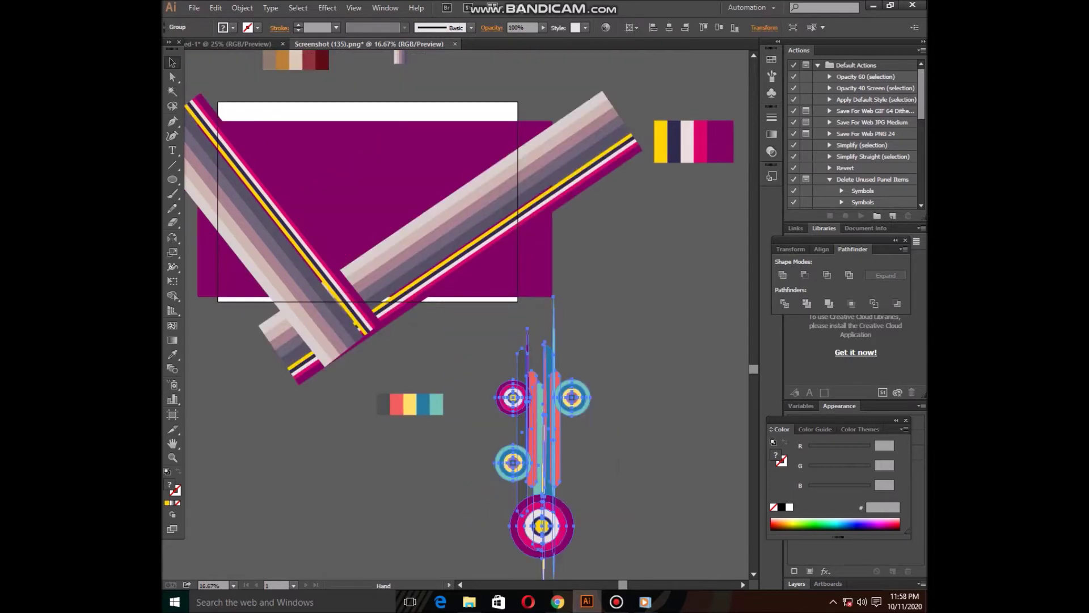
Move the two stripe bands down-left so they cross below the rectangle.
{"action": "scroll", "coordinate": [538, 435], "scroll_direction": "up", "scroll_amount": 3}
{"action": "mouse_move", "coordinate": [493, 334]}
{"action": "left_mouse_down"}
{"action": "mouse_move", "coordinate": [461, 451]}
{"action": "mouse_move", "coordinate": [294, 508]}
{"action": "left_mouse_up"}
{"action": "left_click_drag", "start_coordinate": [348, 345], "coordinate": [285, 491]}
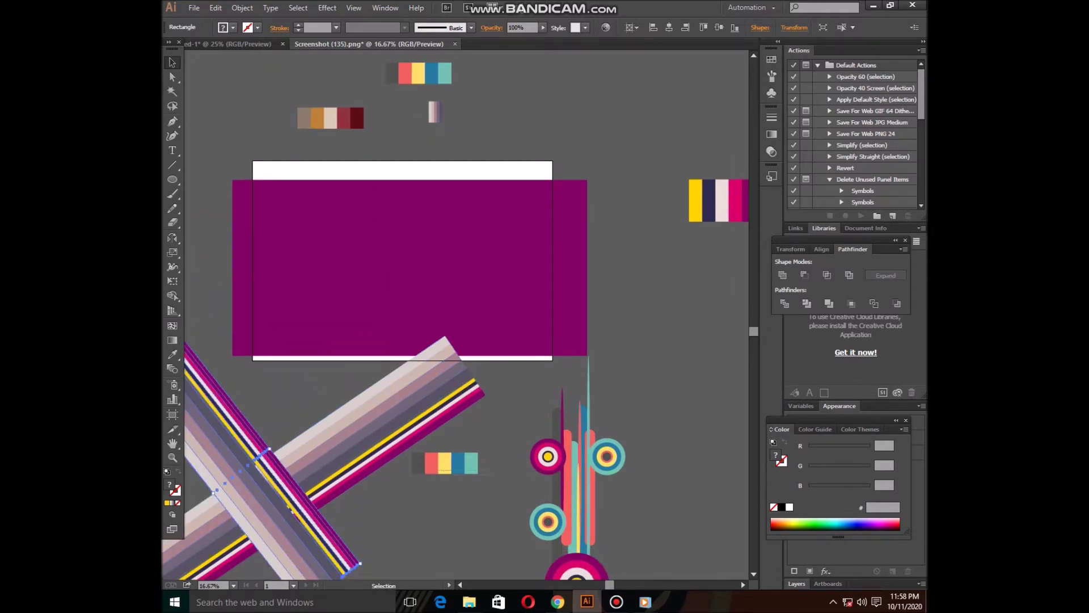
Move the small colour palette and the stripe palette up beside the top palettes.
{"action": "left_click_drag", "start_coordinate": [449, 463], "coordinate": [503, 94]}
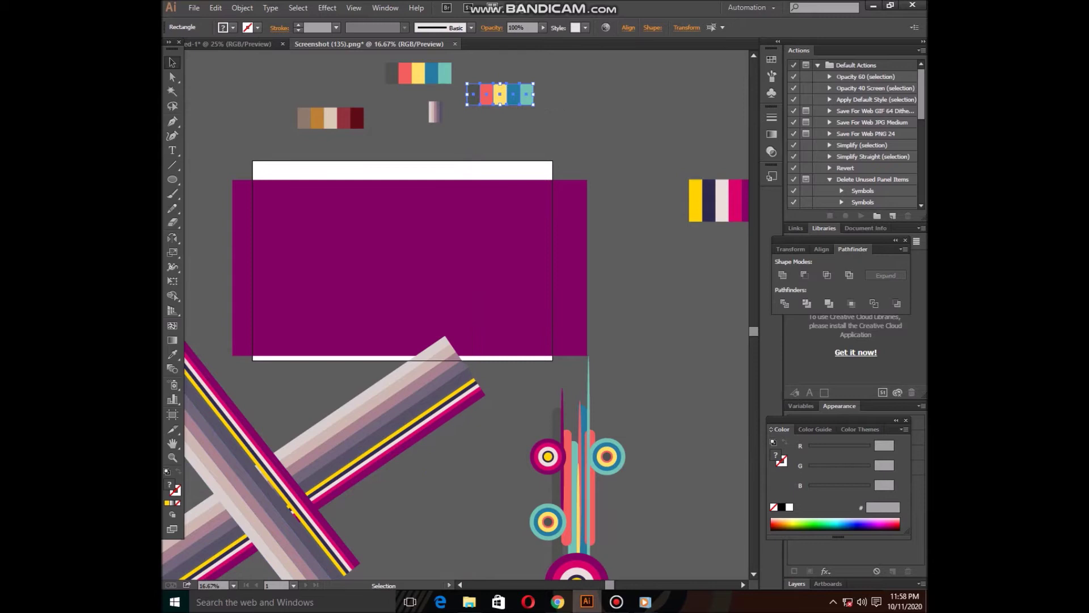
{"action": "left_click_drag", "start_coordinate": [503, 93], "coordinate": [431, 134]}
{"action": "left_click_drag", "start_coordinate": [678, 239], "coordinate": [474, 102]}
{"action": "left_click_drag", "start_coordinate": [397, 397], "coordinate": [465, 200]}
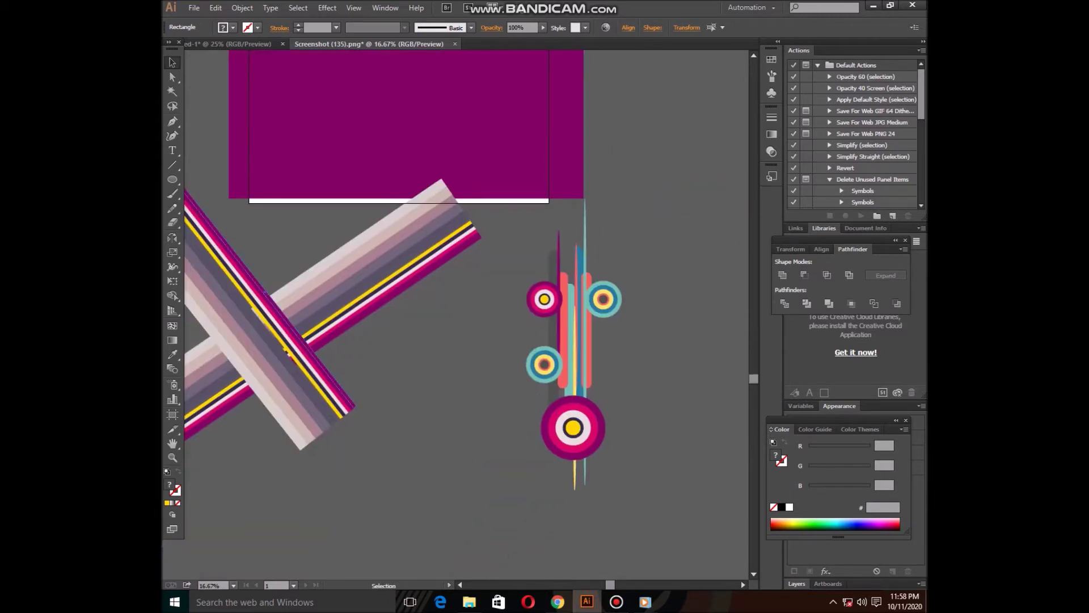
Shrink the crossed stripe bands into a small X and move it lower.
{"action": "left_click", "coordinate": [340, 267]}
{"action": "left_click", "coordinate": [397, 142], "text": "shift"}
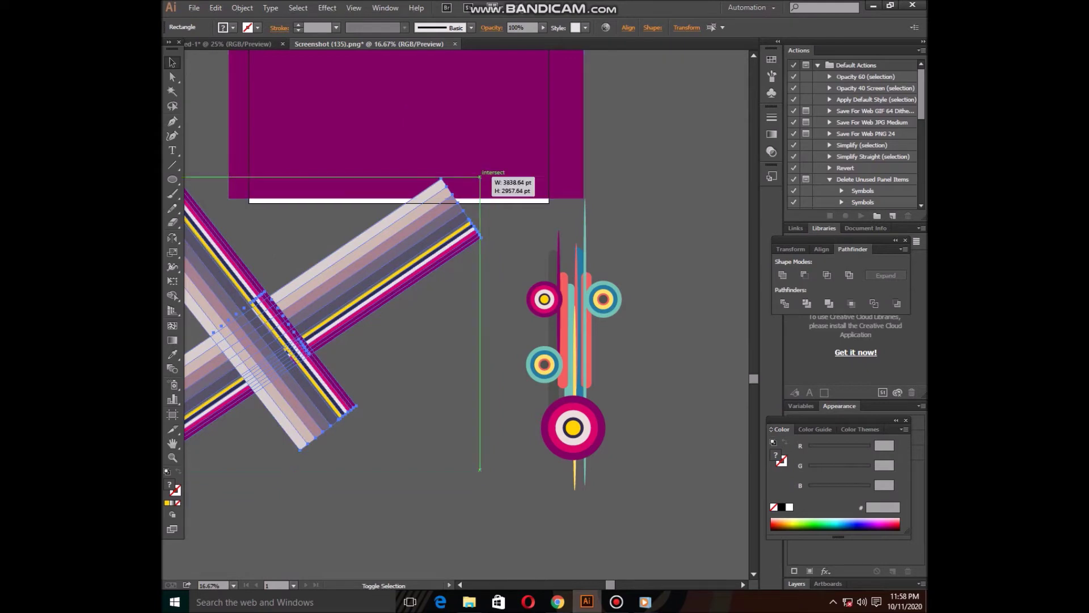
{"action": "left_click_drag", "start_coordinate": [481, 472], "coordinate": [329, 357]}
{"action": "left_click", "coordinate": [323, 346]}
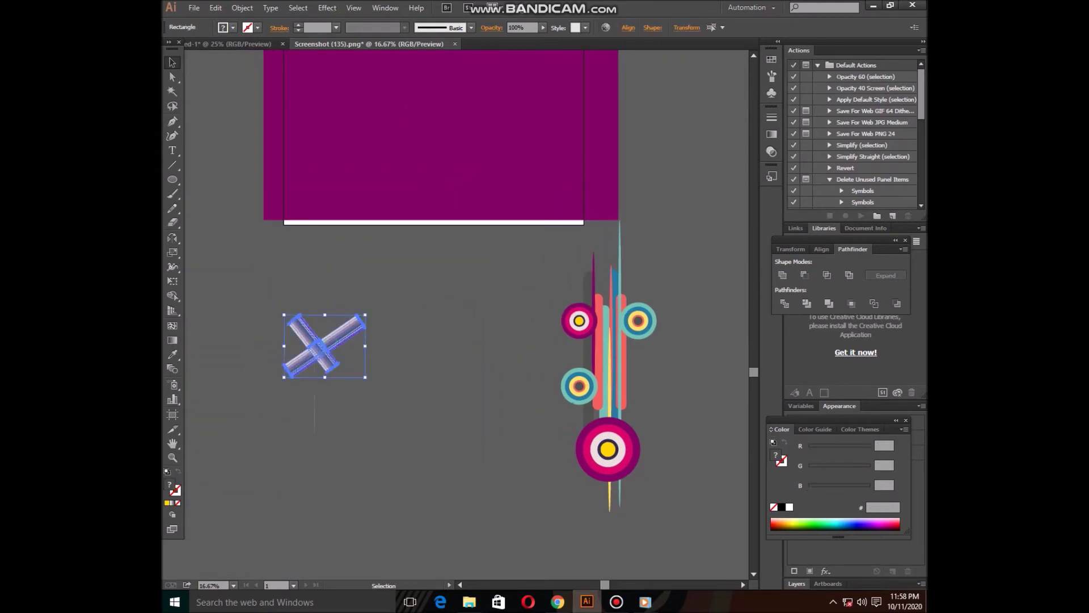
{"action": "left_click_drag", "start_coordinate": [324, 346], "coordinate": [324, 466]}
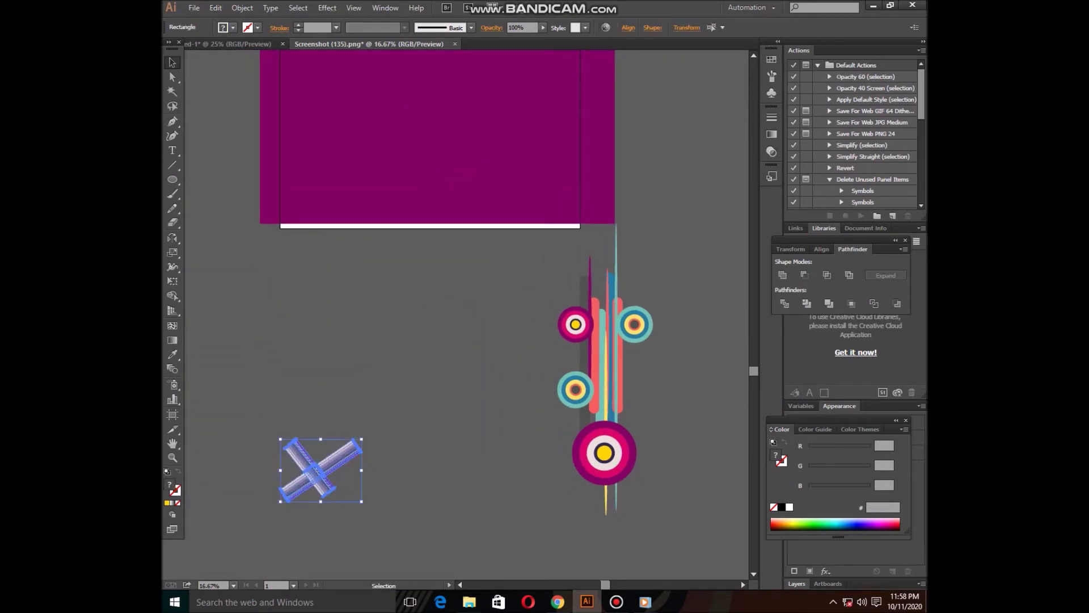
{"action": "scroll", "coordinate": [431, 284], "scroll_direction": "up", "scroll_amount": 2}
{"action": "left_click", "coordinate": [397, 199]}
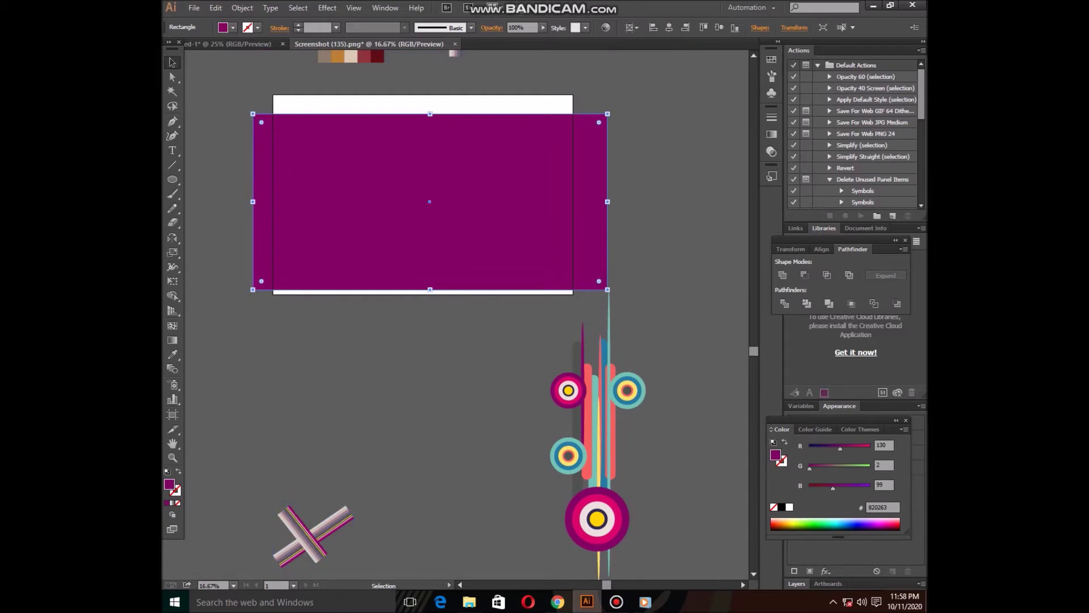
Fill the rectangle black, move the circles-and-bars group onto it, and shrink it to about 70%.
{"action": "left_click", "coordinate": [782, 507]}
{"action": "left_click", "coordinate": [596, 448]}
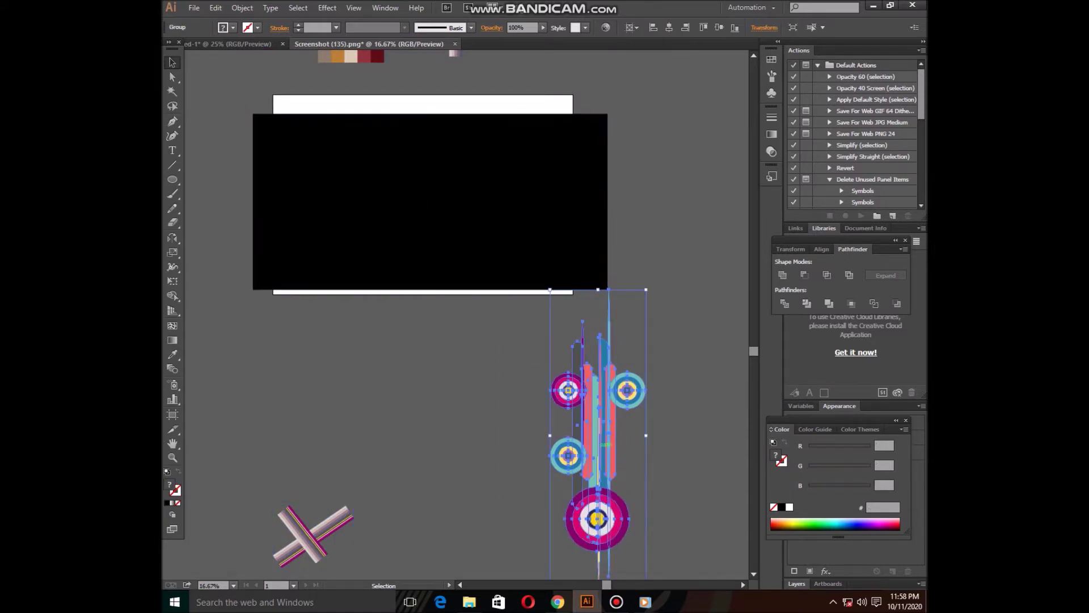
{"action": "right_click", "coordinate": [595, 448]}
{"action": "left_click", "coordinate": [630, 518]}
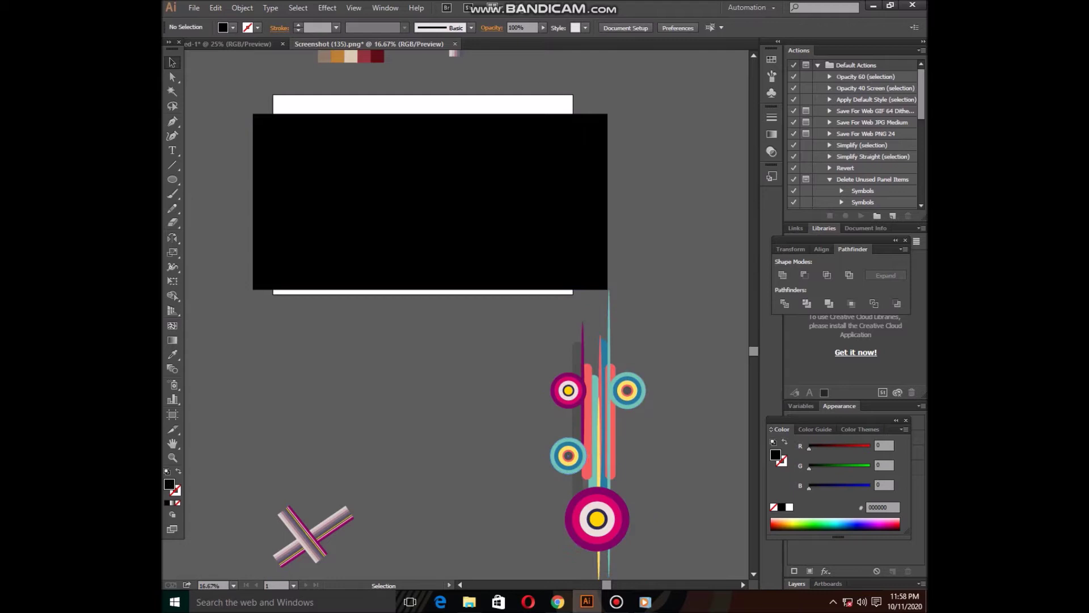
{"action": "left_click_drag", "start_coordinate": [605, 447], "coordinate": [360, 265]}
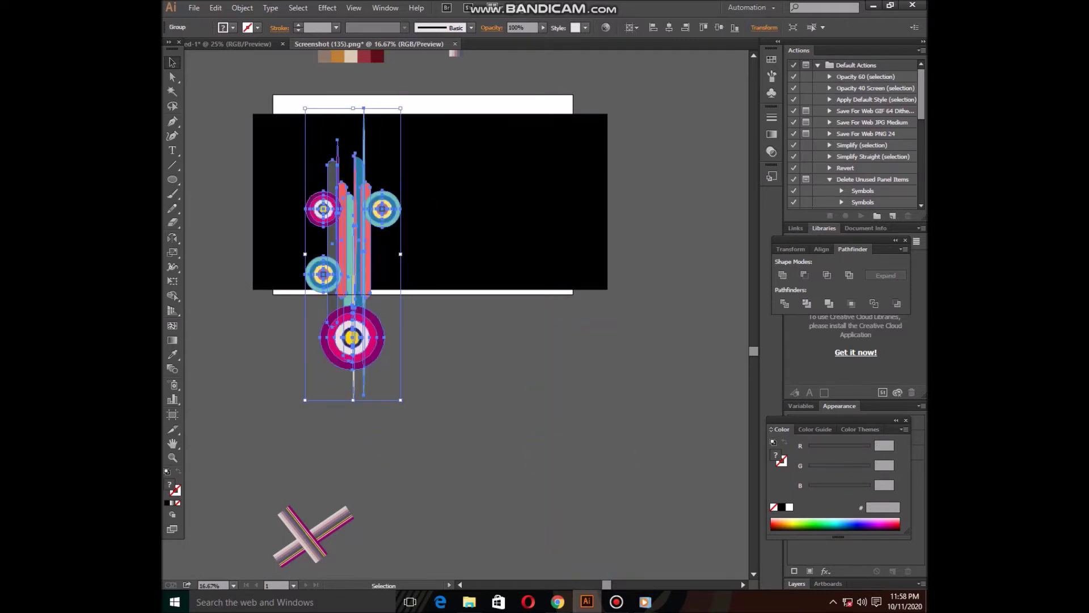
{"action": "key", "text": "a"}
{"action": "key", "text": "v"}
{"action": "left_click_drag", "start_coordinate": [401, 400], "coordinate": [386, 354]}
{"action": "key", "text": "ctrl+shift+a"}
Duplicate the group, resize the copies, and place them at the upper right and upper left.
{"action": "left_click_drag", "start_coordinate": [352, 312], "coordinate": [417, 302]}
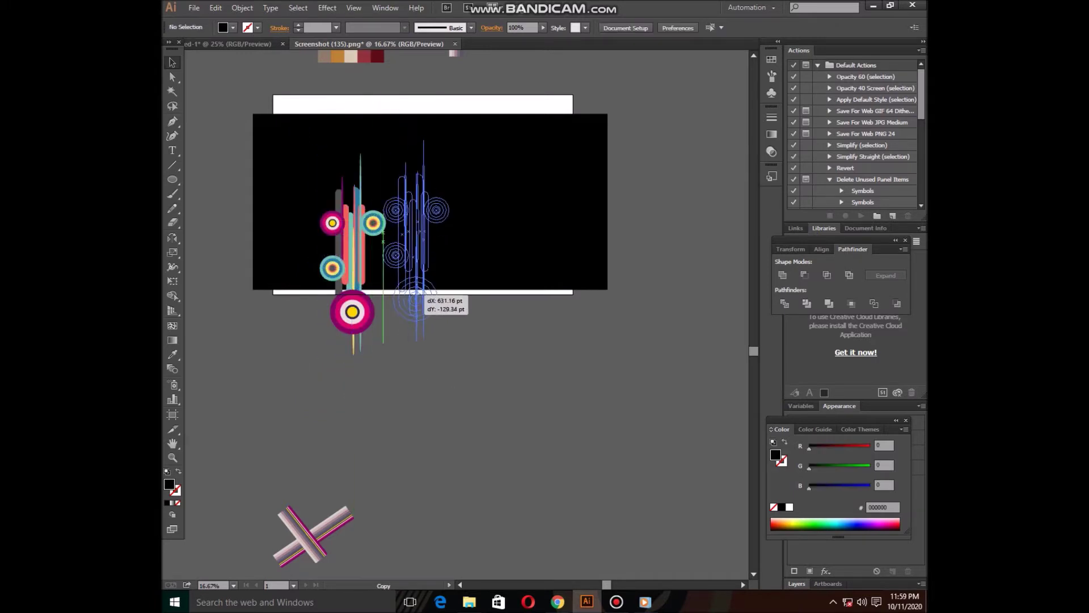
{"action": "left_click_drag", "start_coordinate": [450, 143], "coordinate": [461, 111]}
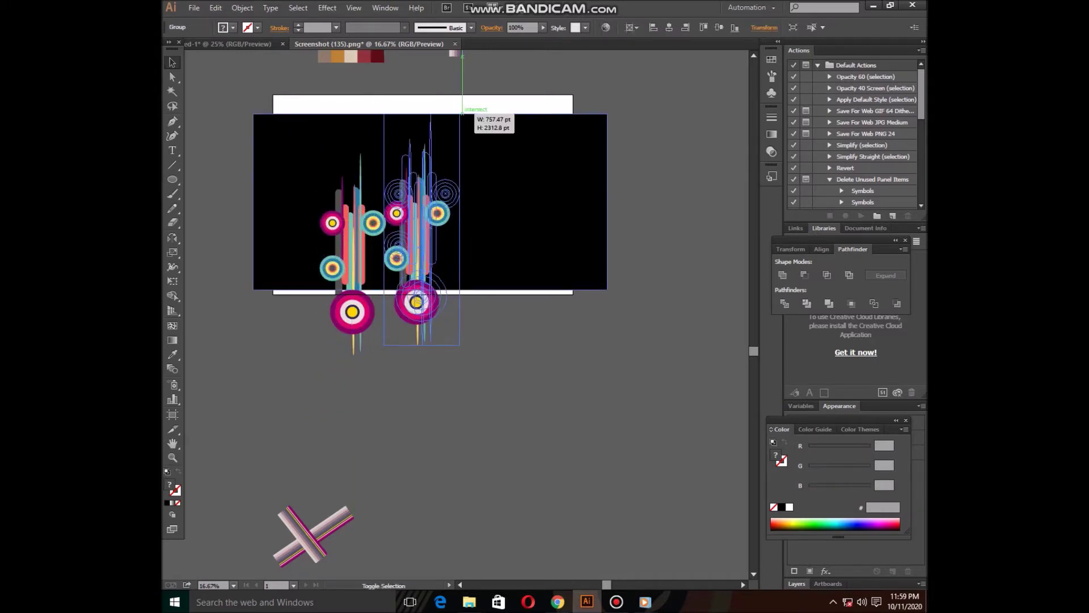
{"action": "mouse_move", "coordinate": [429, 229]}
{"action": "left_mouse_down"}
{"action": "mouse_move", "coordinate": [515, 279]}
{"action": "mouse_move", "coordinate": [499, 295]}
{"action": "mouse_move", "coordinate": [584, 179]}
{"action": "mouse_move", "coordinate": [600, 205]}
{"action": "left_mouse_up"}
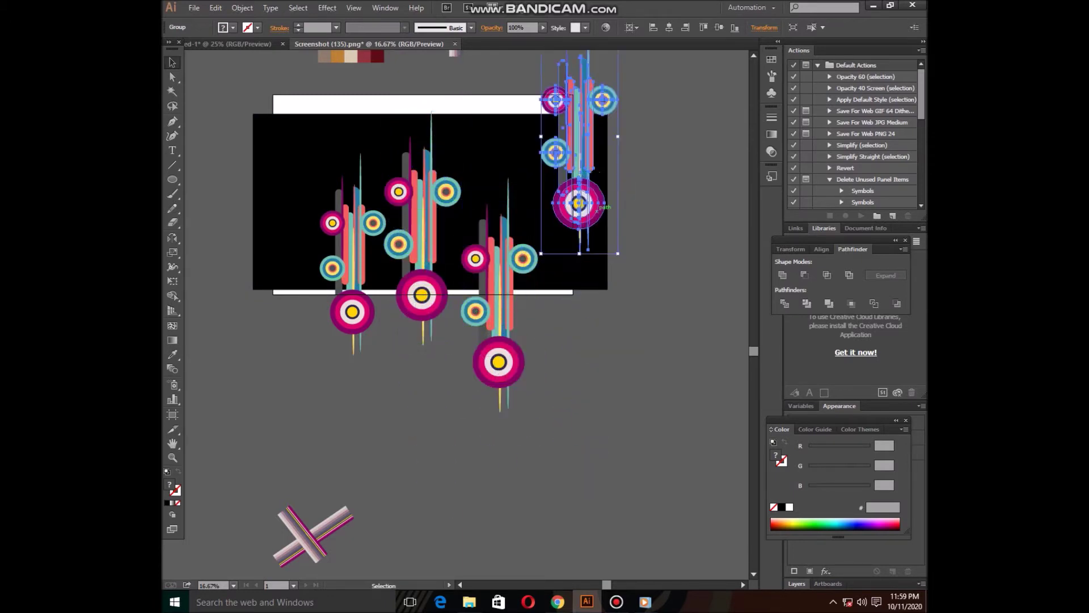
{"action": "left_click_drag", "start_coordinate": [617, 254], "coordinate": [603, 192]}
{"action": "key", "text": "ctrl+shift+a"}
{"action": "left_click_drag", "start_coordinate": [582, 137], "coordinate": [276, 139]}
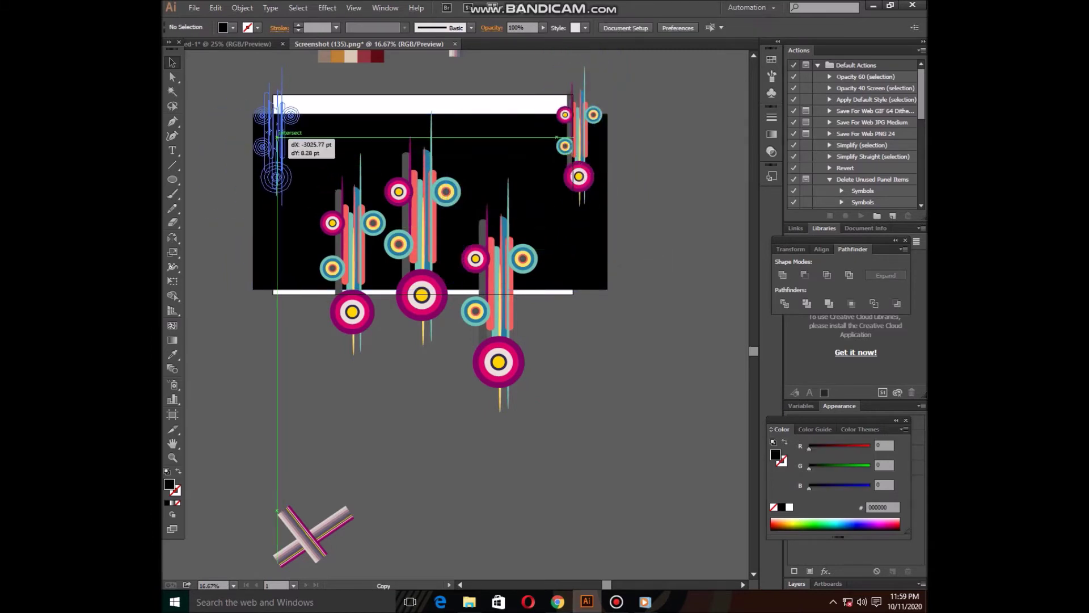
{"action": "key", "text": "ctrl+shift+a"}
Enlarge the black rectangle and nudge the upper groups higher.
{"action": "scroll", "coordinate": [431, 255], "scroll_direction": "up", "scroll_amount": 1}
{"action": "left_click", "coordinate": [608, 301]}
{"action": "left_click_drag", "start_coordinate": [608, 301], "coordinate": [638, 318]}
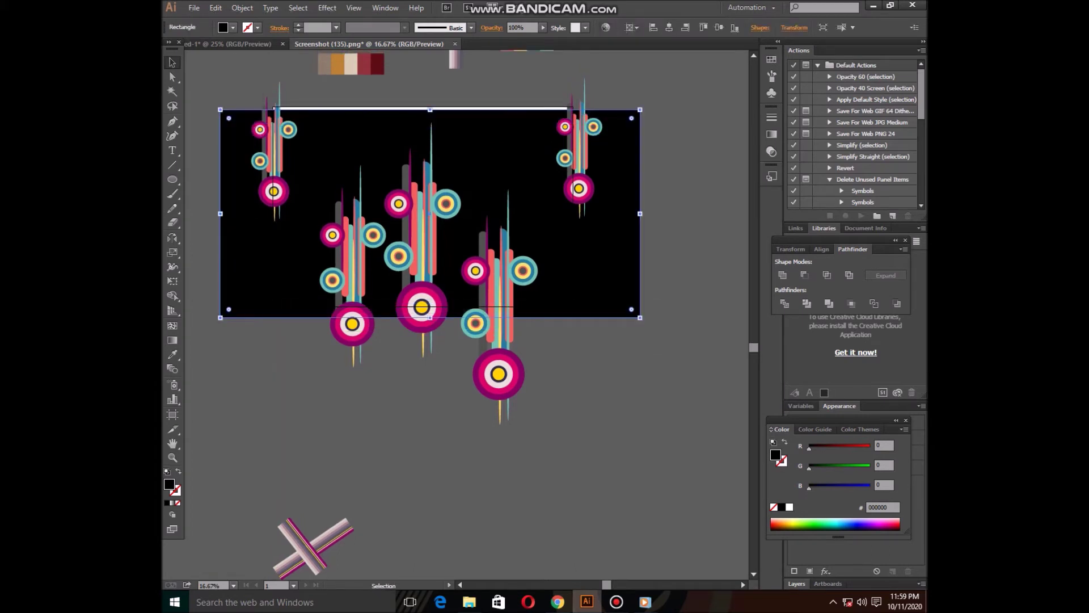
{"action": "left_click_drag", "start_coordinate": [280, 169], "coordinate": [276, 146]}
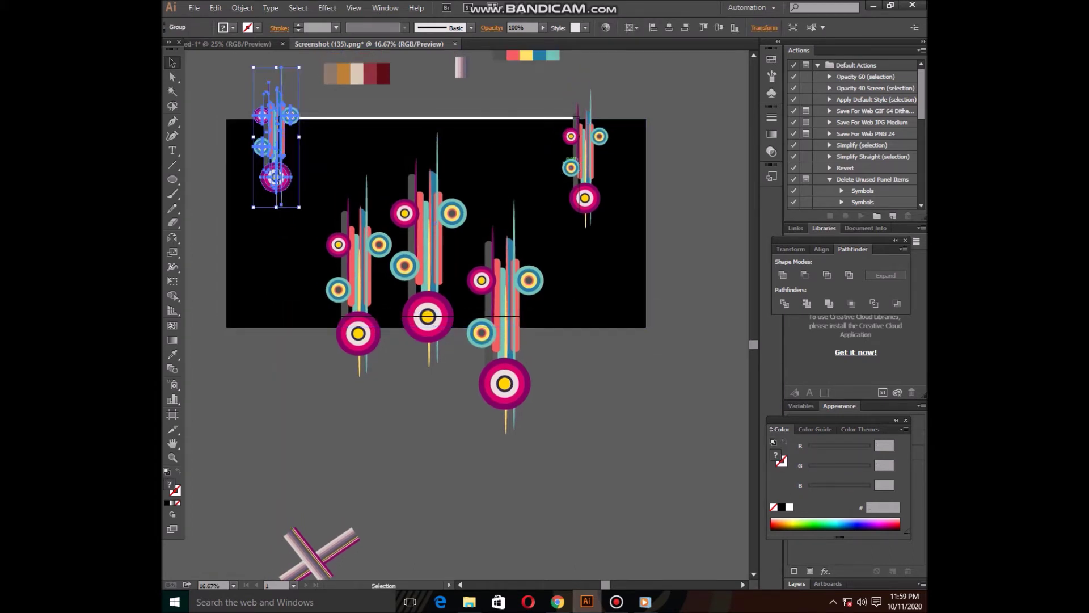
{"action": "left_click_drag", "start_coordinate": [584, 170], "coordinate": [607, 148]}
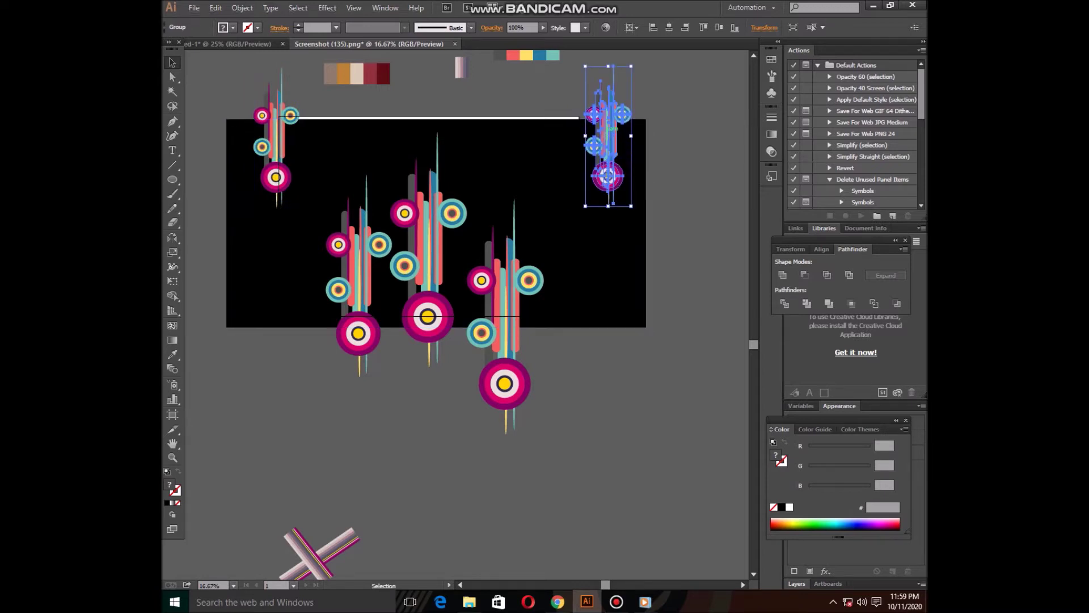
Copy a group below, turn it upside down, and place a flipped copy at the lower left.
{"action": "left_click_drag", "start_coordinate": [609, 129], "coordinate": [592, 390]}
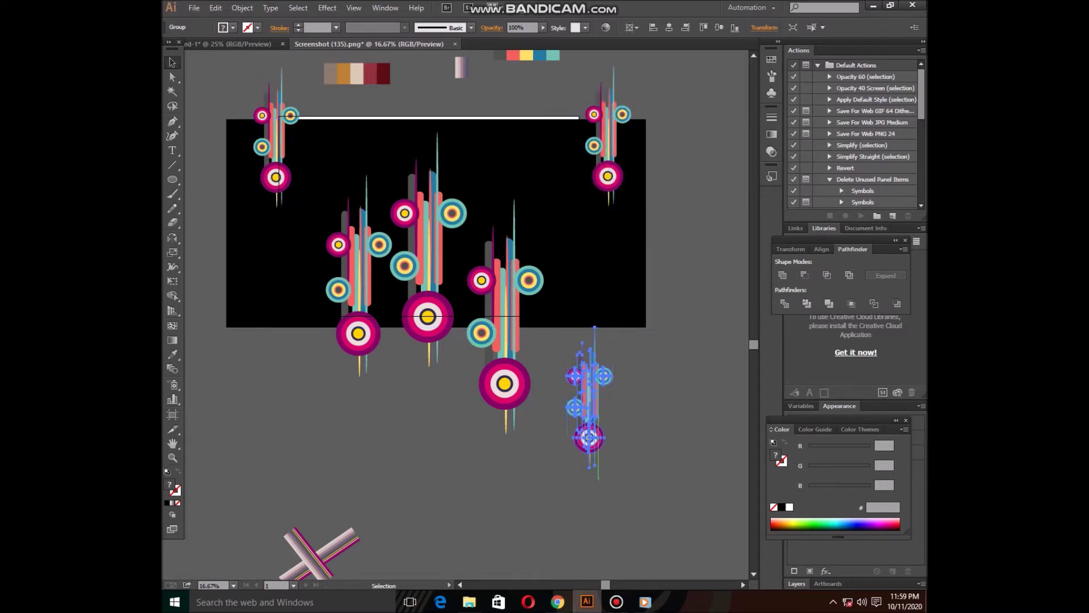
{"action": "left_click_drag", "start_coordinate": [561, 472], "coordinate": [617, 323]}
{"action": "left_click_drag", "start_coordinate": [590, 397], "coordinate": [590, 358]}
{"action": "mouse_move", "coordinate": [590, 317]}
{"action": "left_mouse_down"}
{"action": "mouse_move", "coordinate": [590, 284]}
{"action": "mouse_move", "coordinate": [263, 328]}
{"action": "mouse_move", "coordinate": [266, 338]}
{"action": "left_mouse_up"}
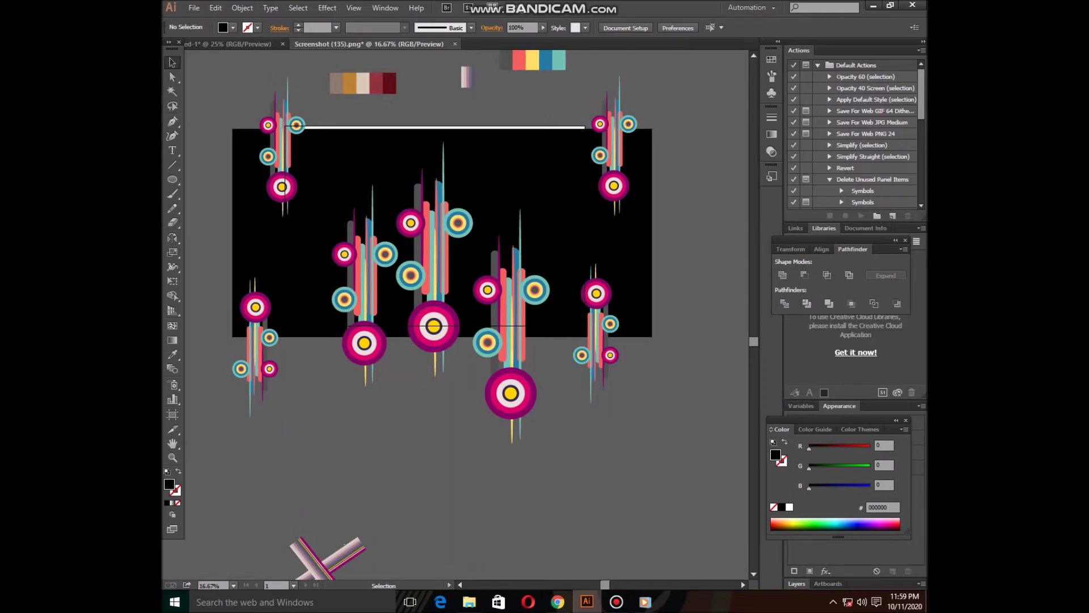
Bring the black rectangle to the front and clip all the artwork to it.
{"action": "left_click", "coordinate": [282, 147]}
{"action": "left_click", "coordinate": [250, 227]}
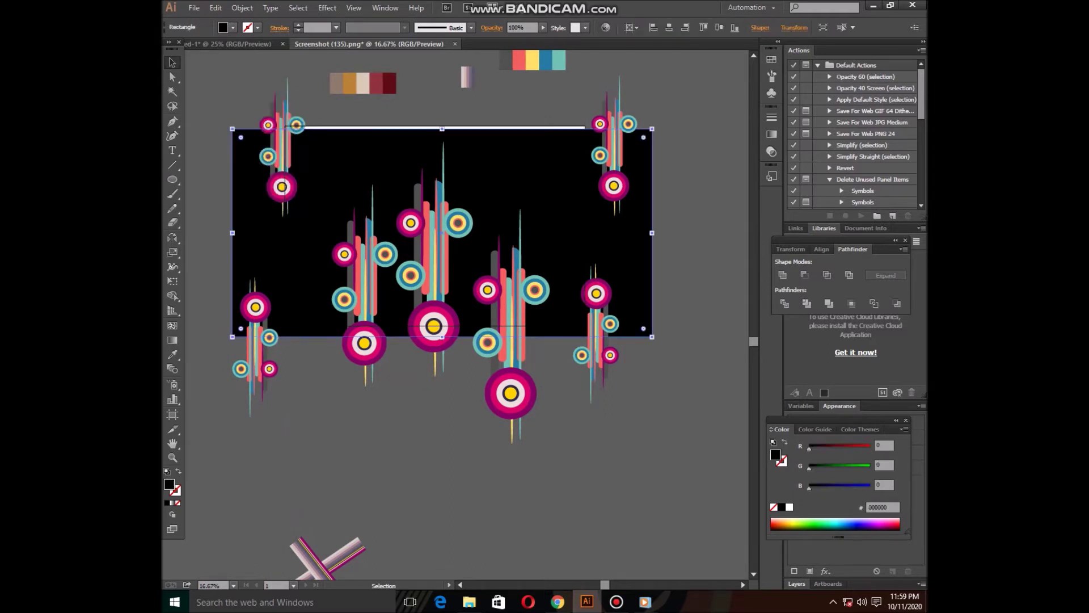
{"action": "right_click", "coordinate": [245, 148]}
{"action": "mouse_move", "coordinate": [278, 316]}
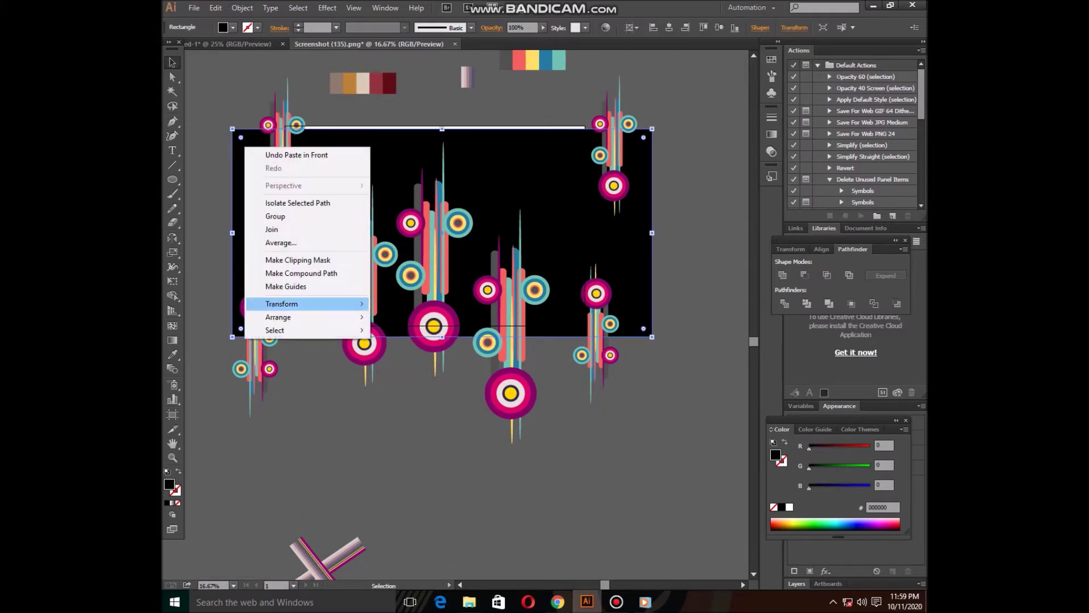
{"action": "left_click", "coordinate": [410, 316]}
{"action": "key", "text": "ctrl+shift+b"}
{"action": "key", "text": "ctrl+a"}
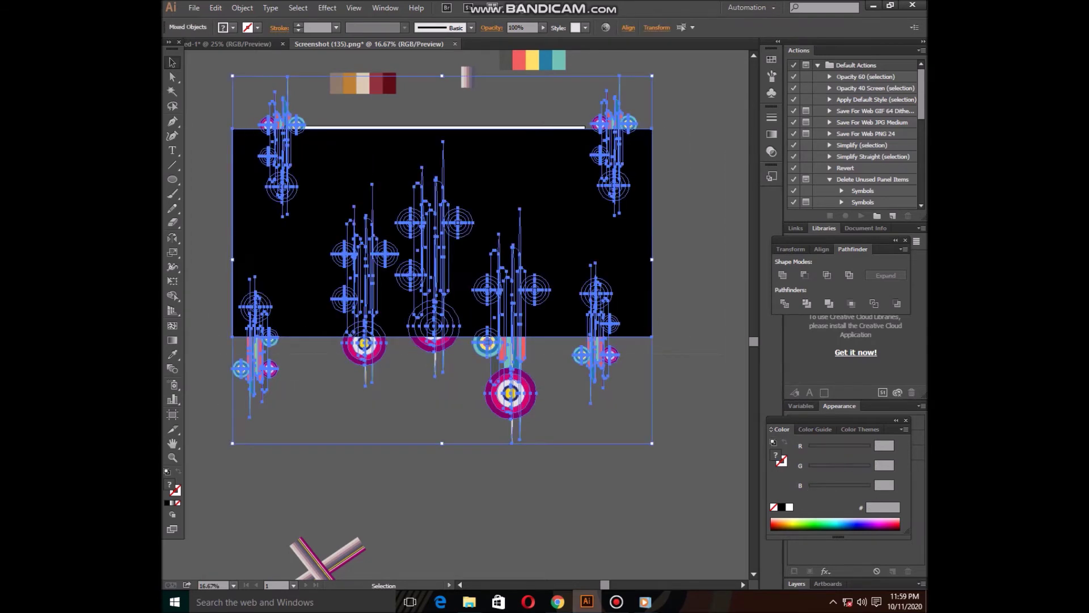
{"action": "left_click", "coordinate": [851, 304]}
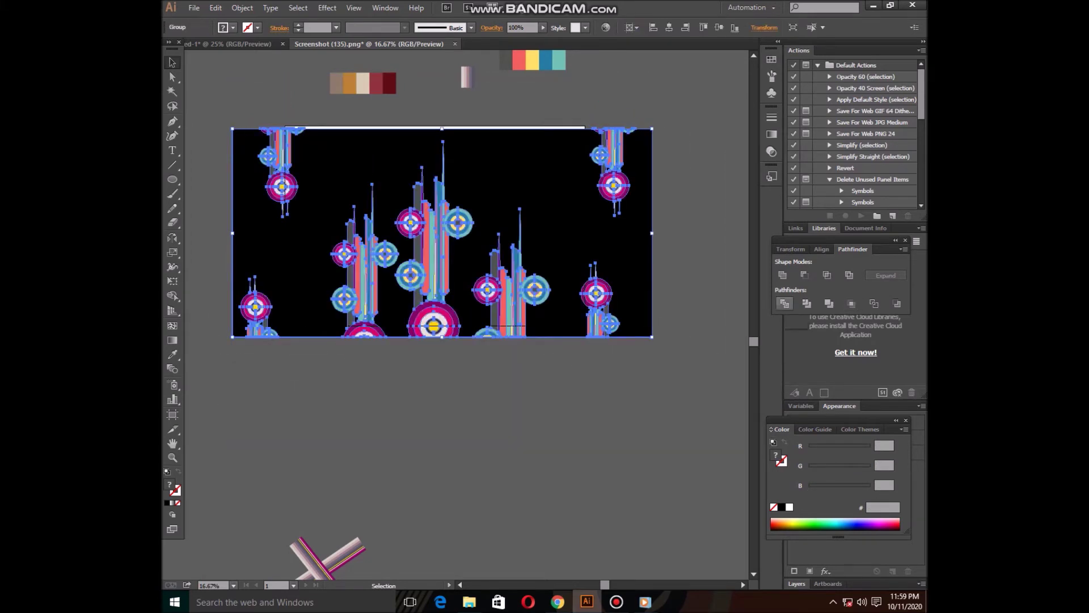
Select and delete the clipped artwork, then undo the deletion.
{"action": "right_click", "coordinate": [539, 290]}
{"action": "key", "text": "Escape"}
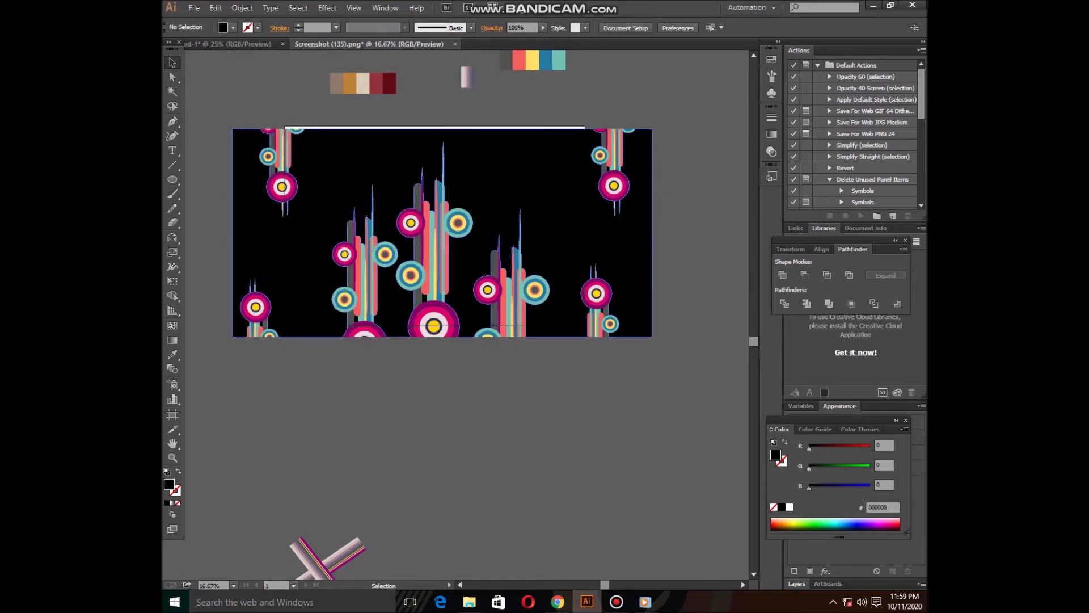
{"action": "key", "text": "ctrl+shift+a"}
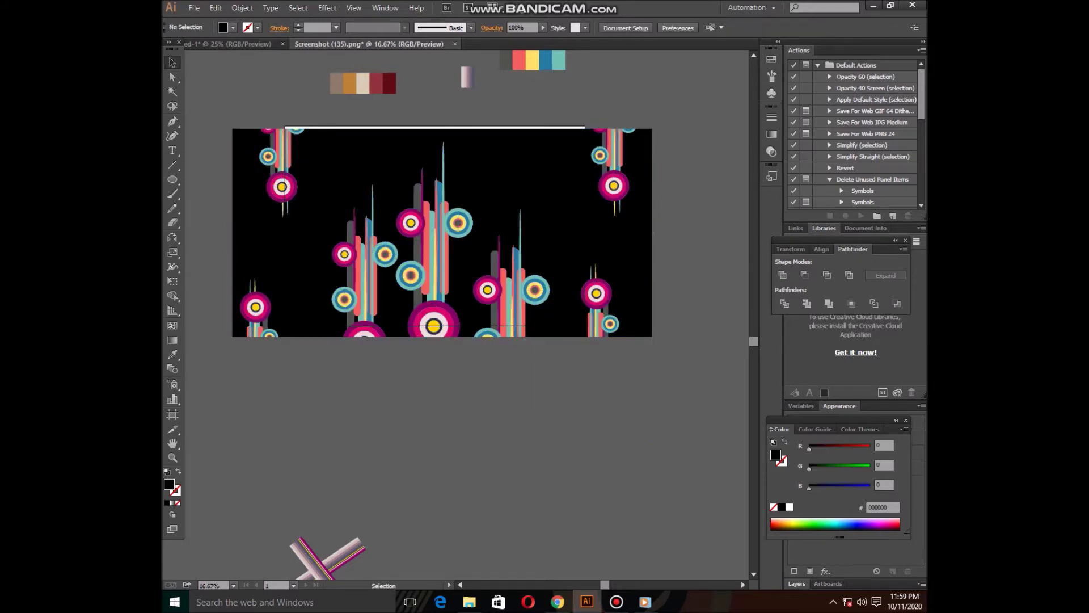
{"action": "key", "text": "ctrl+a"}
{"action": "key", "text": "Delete"}
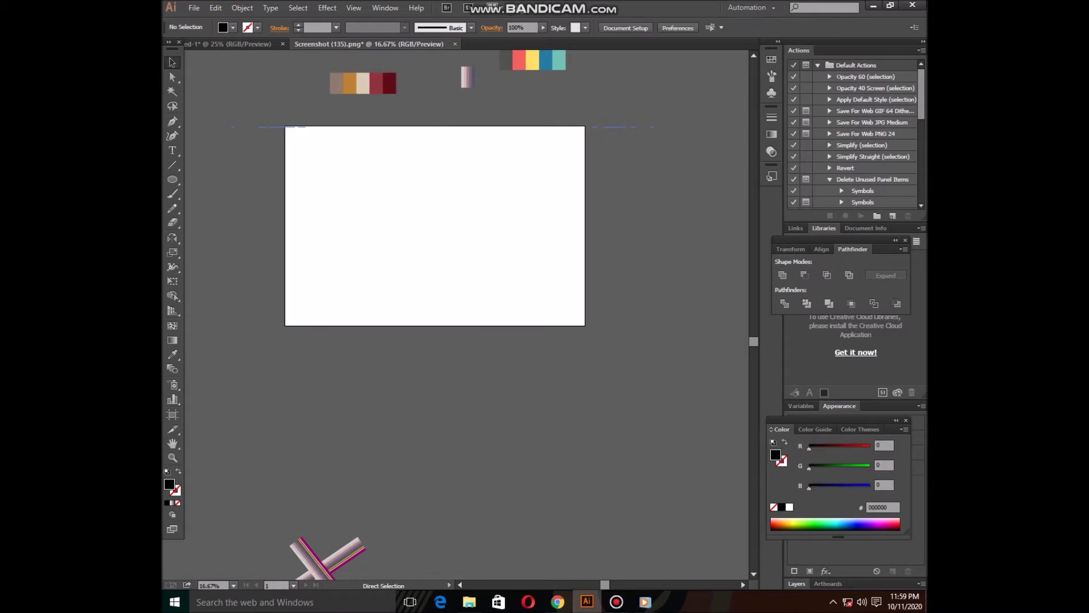
{"action": "key", "text": "ctrl+z"}
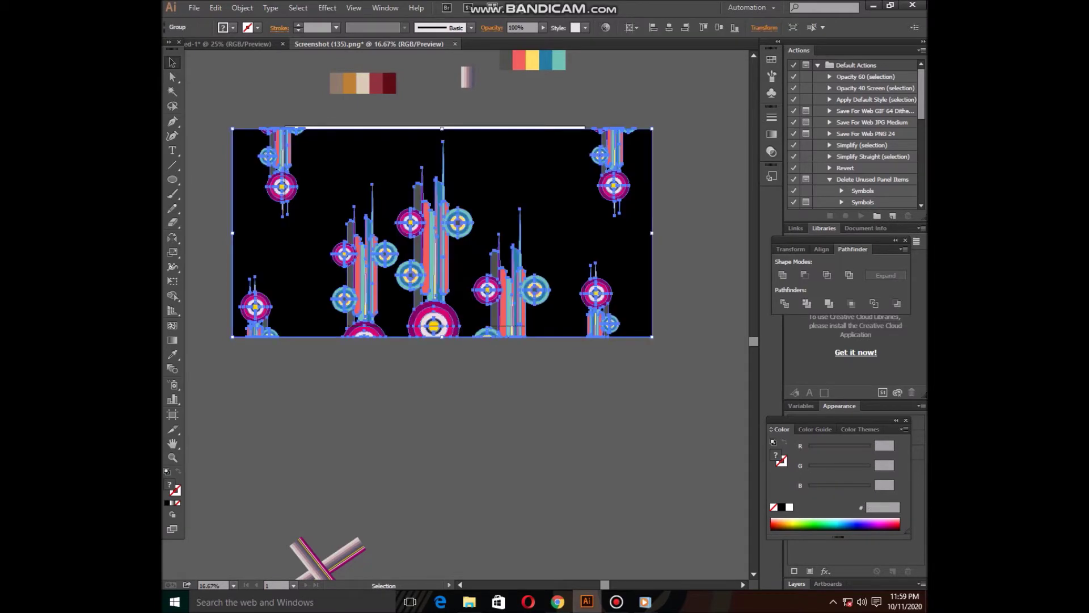
Switch to the other document, undo the clipping, and select the right-hand circle cluster.
{"action": "key", "text": "ctrl+Tab"}
{"action": "key", "text": "ctrl+Tab"}
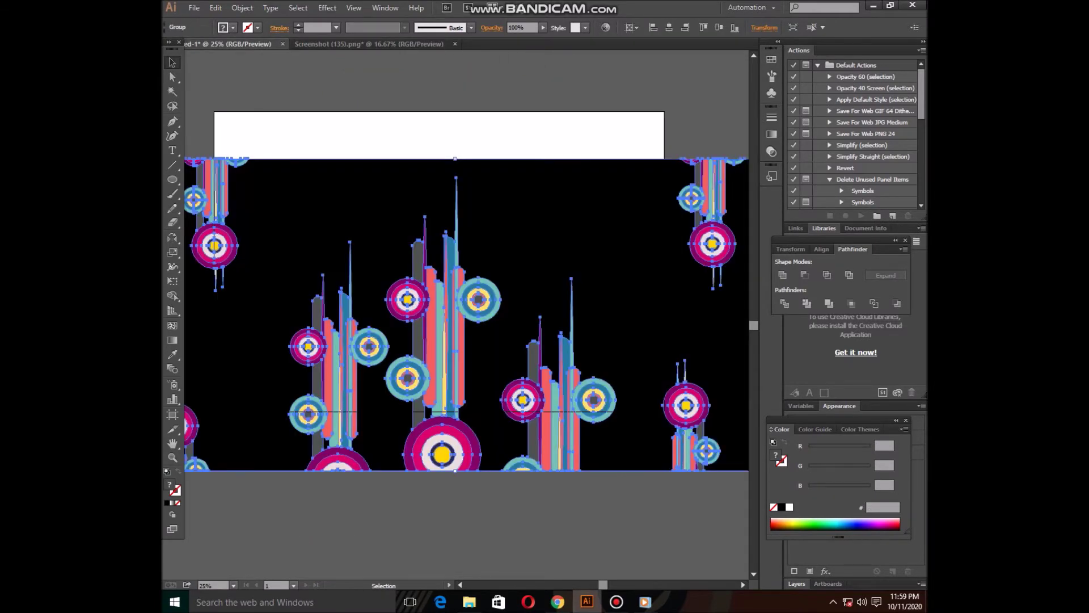
{"action": "key", "text": "ctrl+shift+a"}
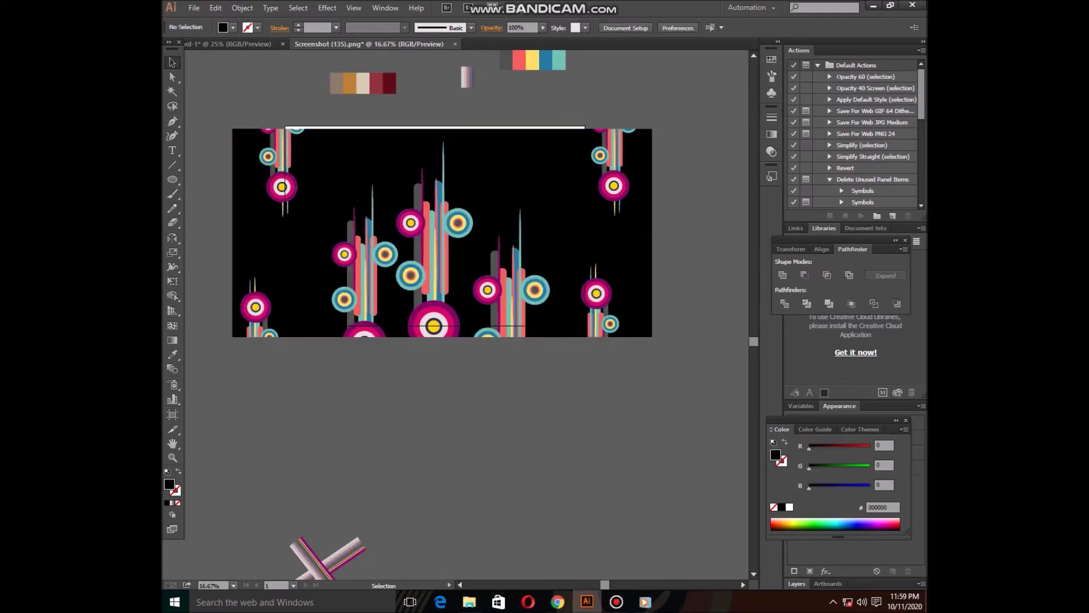
{"action": "key", "text": "ctrl+z"}
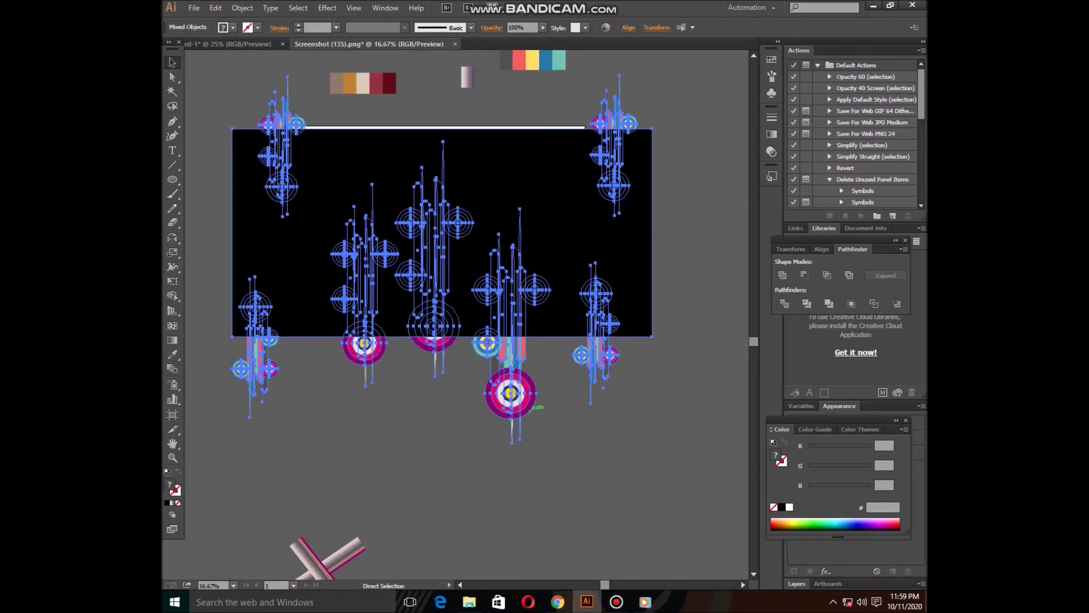
{"action": "key", "text": "ctrl+z"}
{"action": "key", "text": "v"}
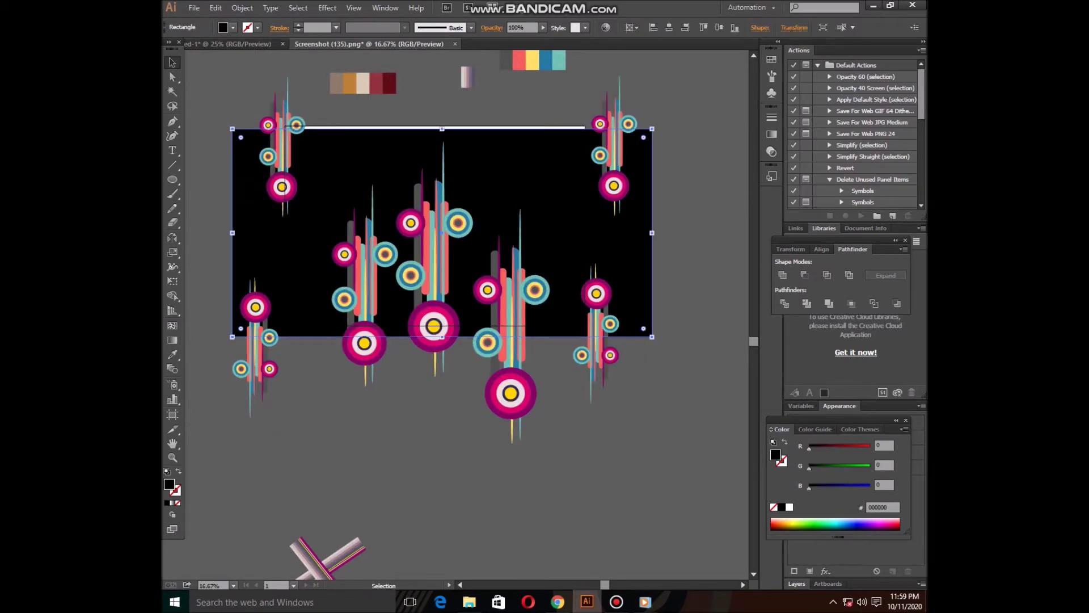
{"action": "left_click", "coordinate": [606, 357]}
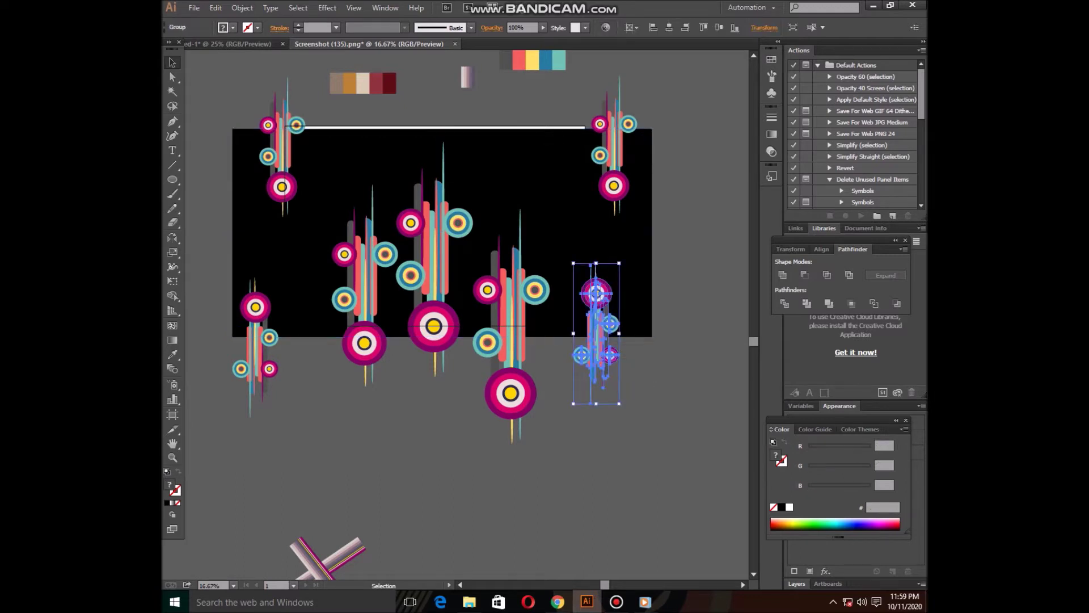
Tilt the lower and middle clusters about 30° clockwise and reposition two of them.
{"action": "left_click_drag", "start_coordinate": [635, 454], "coordinate": [227, 346]}
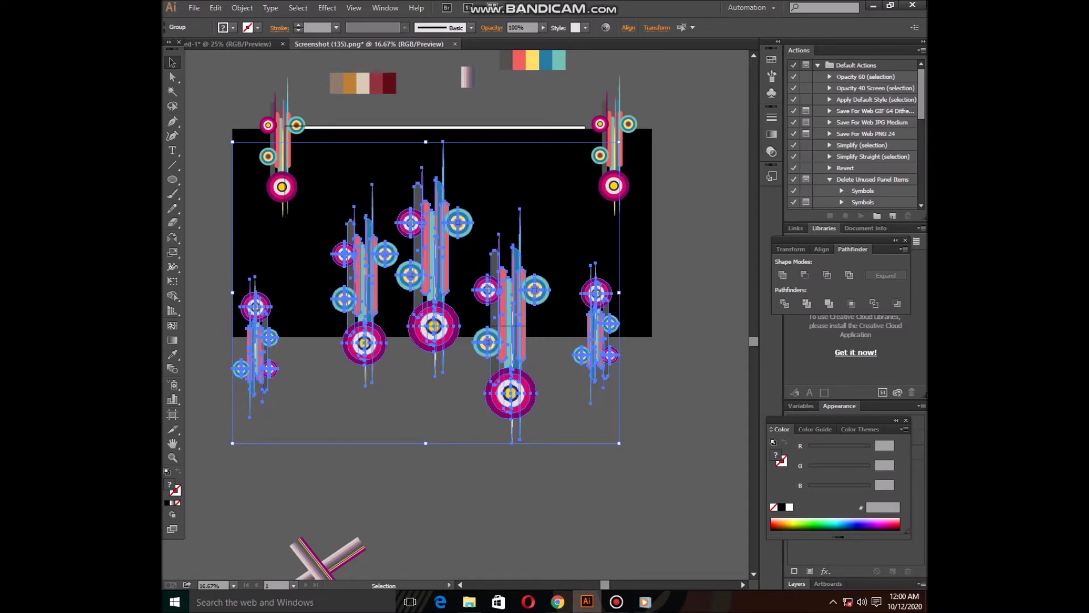
{"action": "left_click_drag", "start_coordinate": [621, 445], "coordinate": [519, 482]}
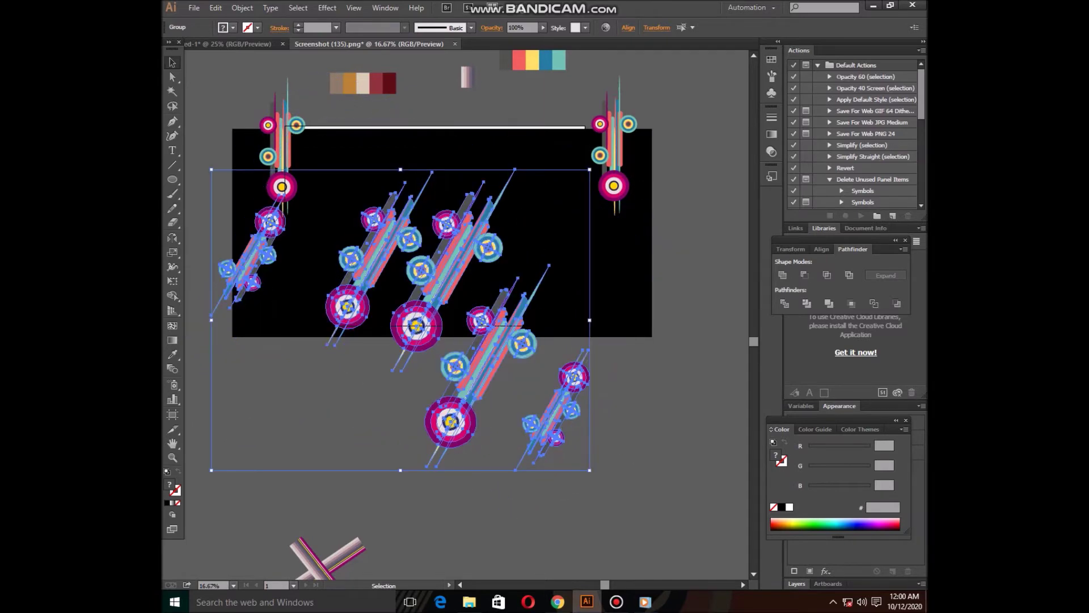
{"action": "left_click", "coordinate": [505, 385]}
{"action": "mouse_move", "coordinate": [495, 366]}
{"action": "left_mouse_down"}
{"action": "mouse_move", "coordinate": [350, 258]}
{"action": "mouse_move", "coordinate": [306, 289]}
{"action": "left_mouse_up"}
{"action": "mouse_move", "coordinate": [283, 136]}
{"action": "left_mouse_down"}
{"action": "mouse_move", "coordinate": [540, 118]}
{"action": "mouse_move", "coordinate": [693, 375]}
{"action": "mouse_move", "coordinate": [610, 122]}
{"action": "mouse_move", "coordinate": [559, 406]}
{"action": "mouse_move", "coordinate": [533, 312]}
{"action": "left_mouse_up"}
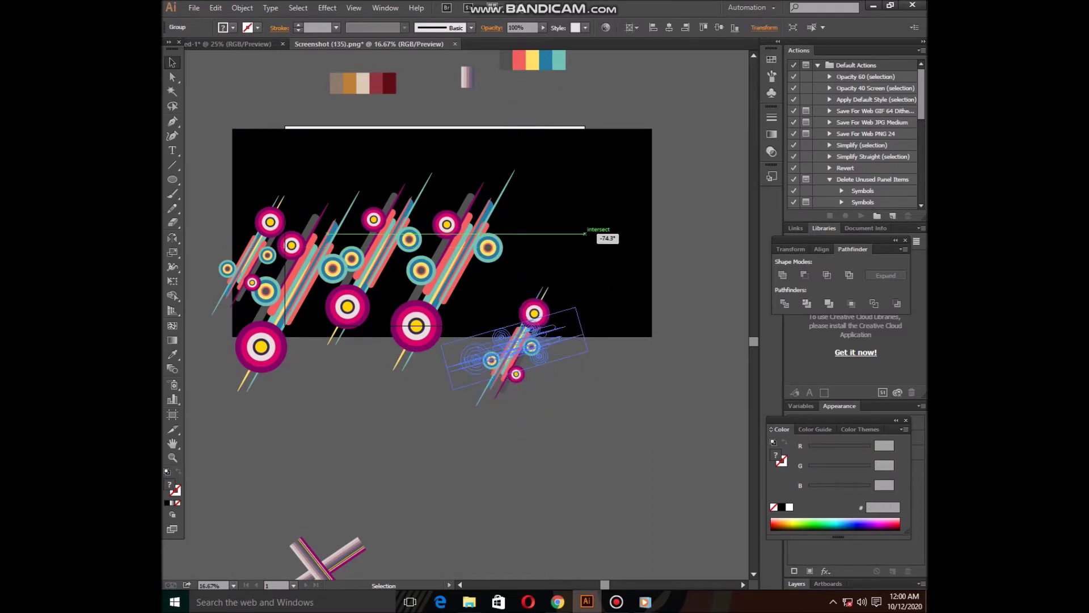
{"action": "key", "text": "ctrl+shift+a"}
Duplicate the middle diagonal cluster slightly lower right on the black rectangle.
{"action": "left_click", "coordinate": [444, 281]}
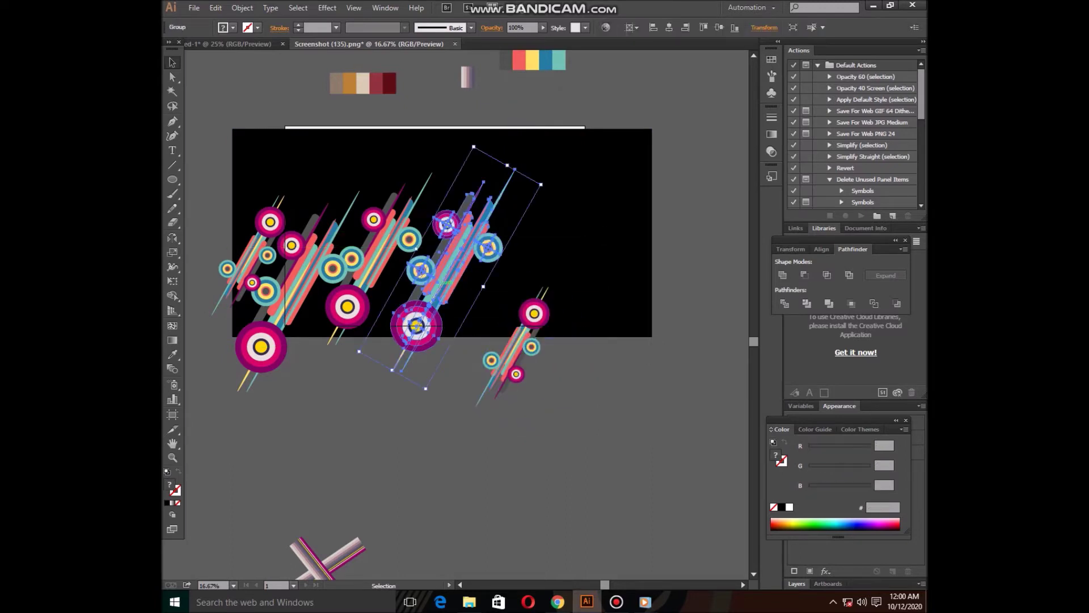
{"action": "mouse_move", "coordinate": [443, 282]}
{"action": "left_mouse_down"}
{"action": "mouse_move", "coordinate": [400, 304]}
{"action": "mouse_move", "coordinate": [524, 334]}
{"action": "left_mouse_up"}
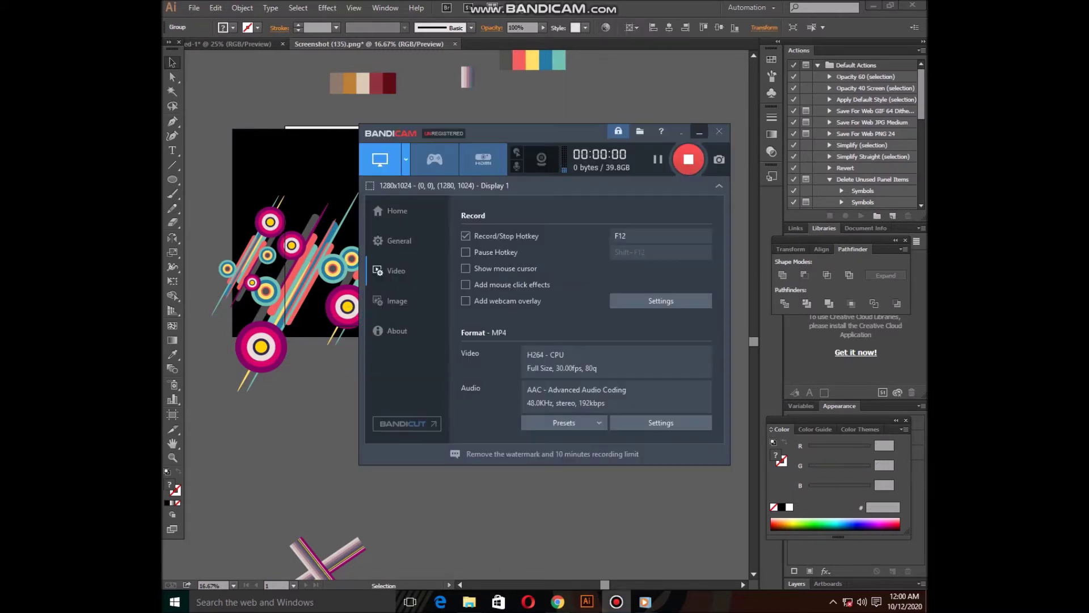
{"action": "left_click_drag", "start_coordinate": [418, 343], "coordinate": [463, 363]}
{"action": "key", "text": "ctrl+z"}
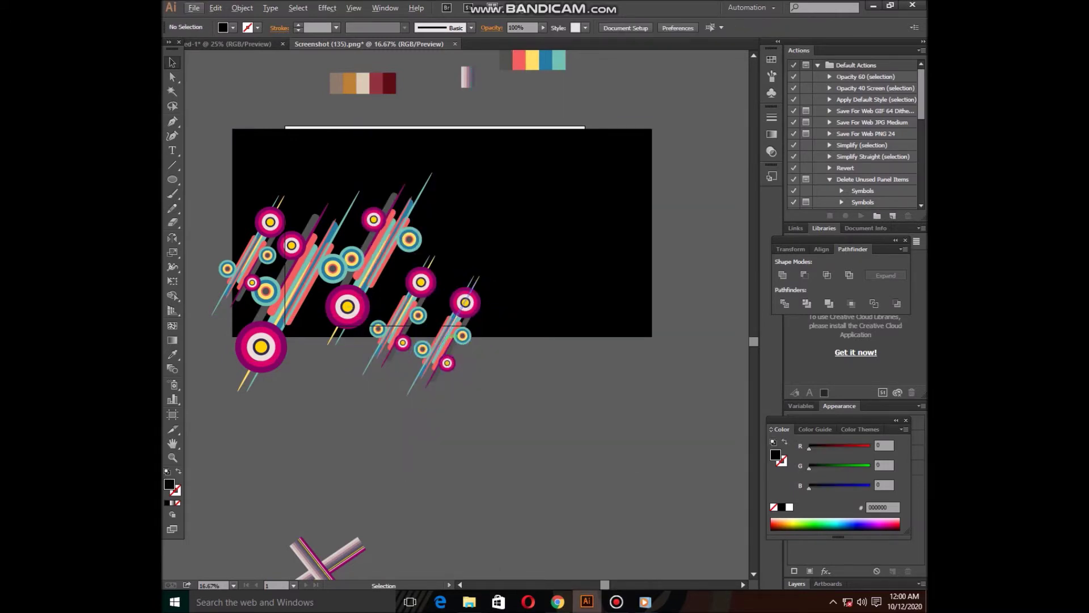
{"action": "key", "text": "ctrl+shift+z"}
Enlarge the copied cluster and move it to the rectangle's right edge.
{"action": "left_click_drag", "start_coordinate": [499, 287], "coordinate": [579, 233]}
{"action": "mouse_move", "coordinate": [520, 301]}
{"action": "left_mouse_down"}
{"action": "mouse_move", "coordinate": [480, 349]}
{"action": "mouse_move", "coordinate": [629, 288]}
{"action": "left_mouse_up"}
{"action": "scroll", "coordinate": [453, 284], "scroll_direction": "up", "scroll_amount": 1}
Draw a large circle over the upper artwork and give it a white fill.
{"action": "key", "text": "l"}
{"action": "left_click_drag", "start_coordinate": [460, 194], "coordinate": [595, 244]}
{"action": "right_click", "coordinate": [524, 220]}
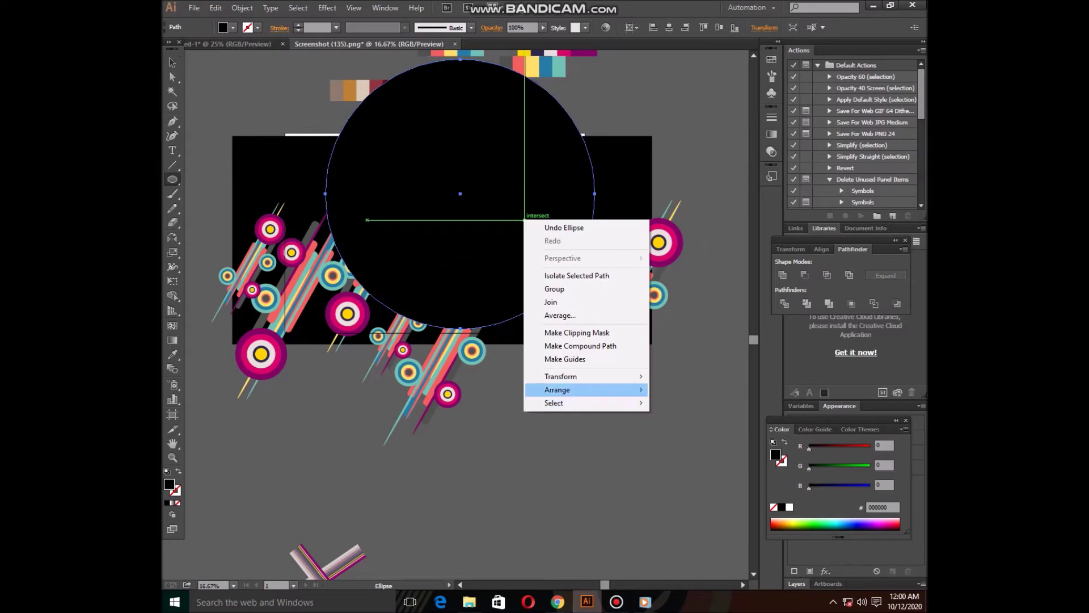
{"action": "key", "text": "Escape"}
{"action": "key", "text": "Escape"}
{"action": "key", "text": "d"}
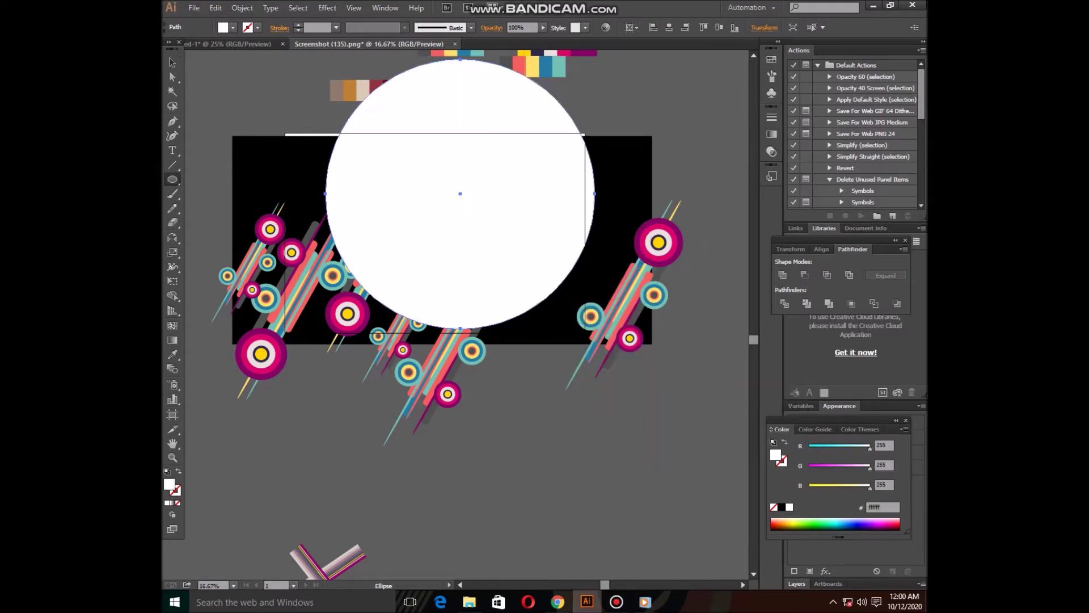
{"action": "key", "text": "v"}
Shrink the white circle about its centre and shift it up and right.
{"action": "scroll", "coordinate": [470, 256], "scroll_direction": "up", "scroll_amount": 2}
{"action": "left_click_drag", "start_coordinate": [513, 309], "coordinate": [531, 318]}
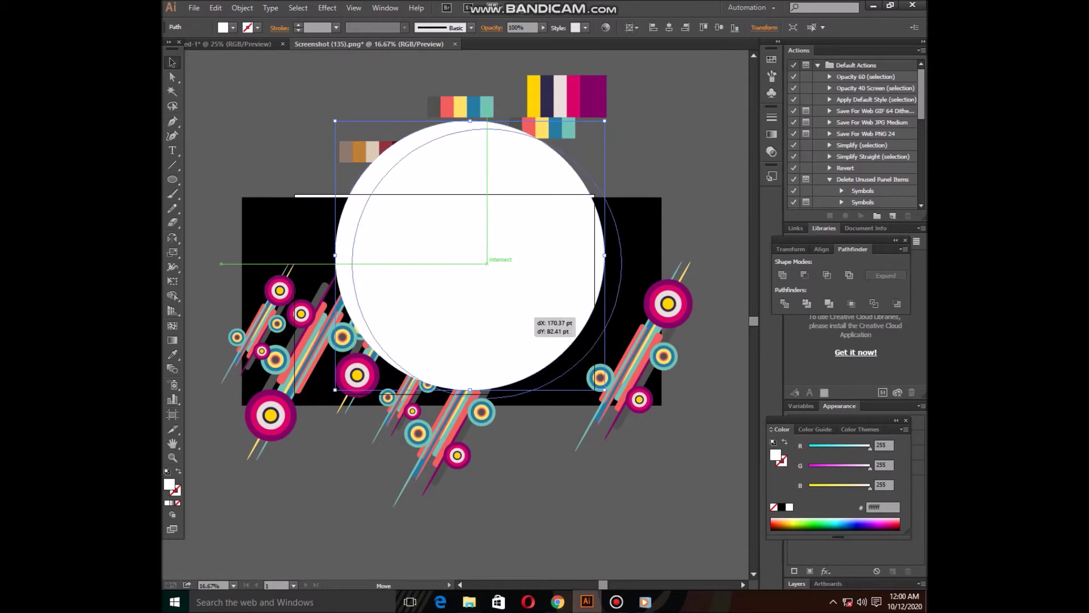
{"action": "key", "text": "shift+alt"}
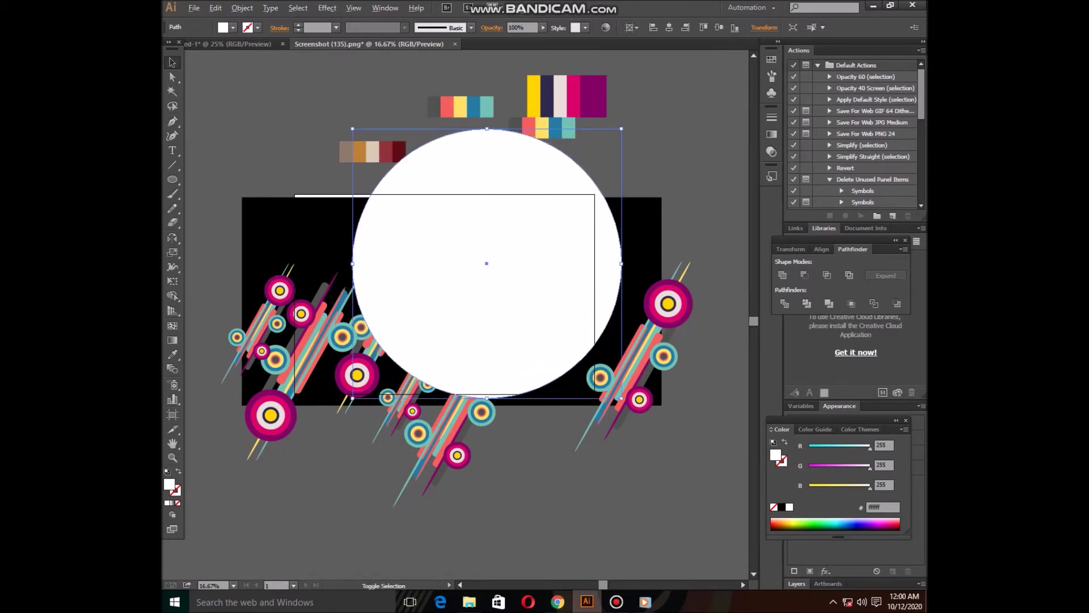
{"action": "left_click_drag", "start_coordinate": [622, 128], "coordinate": [589, 162]}
{"action": "mouse_move", "coordinate": [491, 281]}
{"action": "left_mouse_down"}
{"action": "mouse_move", "coordinate": [515, 278]}
{"action": "mouse_move", "coordinate": [527, 293]}
{"action": "mouse_move", "coordinate": [529, 277]}
{"action": "left_mouse_up"}
Recolour the background rectangle with the dark grey swatch using the Eyedropper.
{"action": "left_click", "coordinate": [422, 309]}
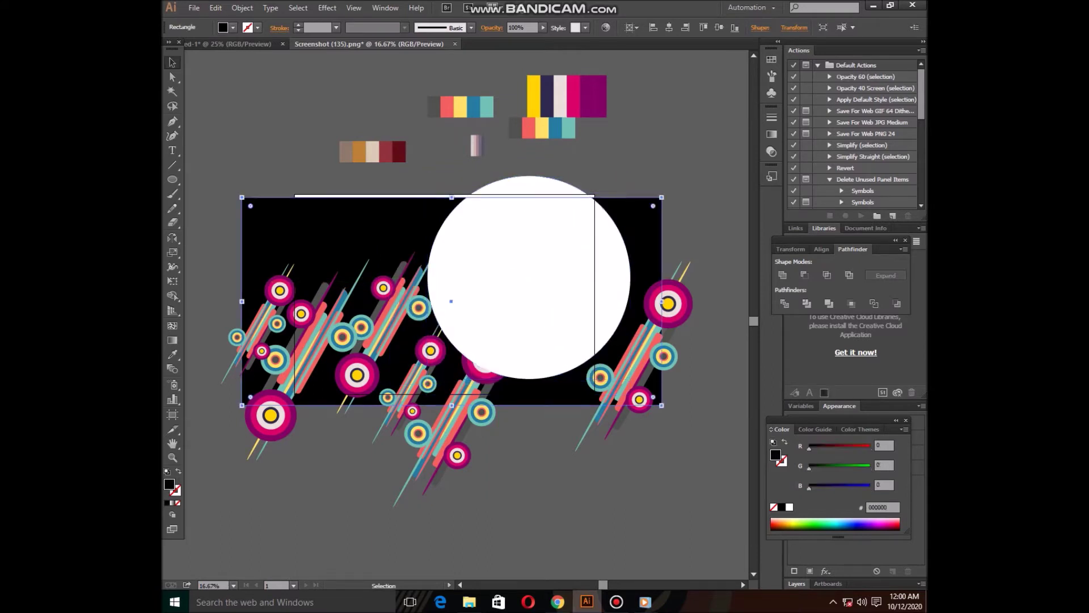
{"action": "key", "text": "i"}
{"action": "left_click", "coordinate": [547, 96]}
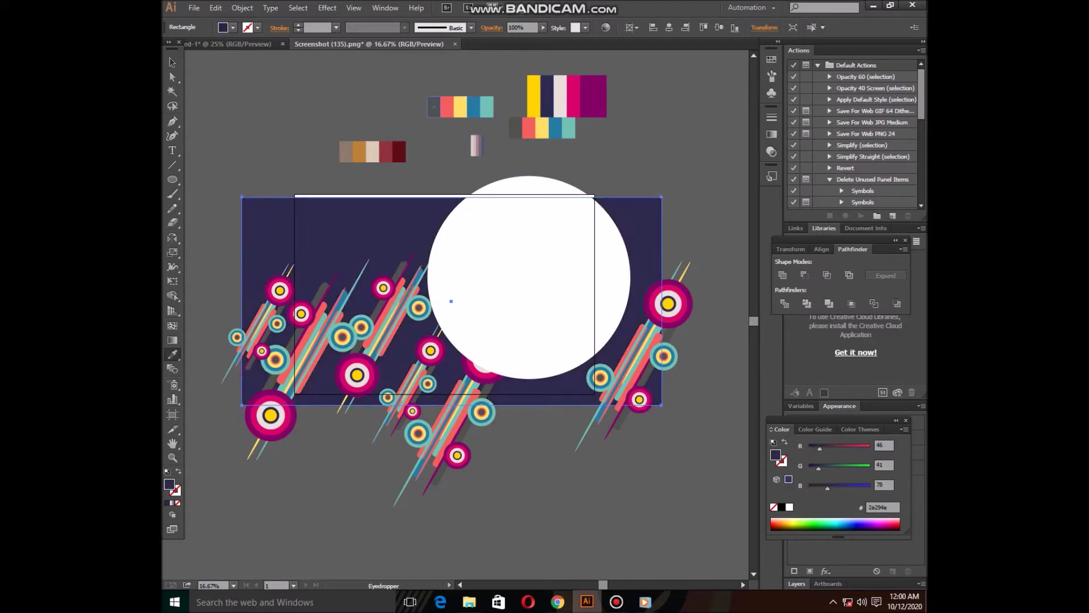
{"action": "left_click", "coordinate": [434, 107]}
{"action": "key", "text": "v"}
Enlarge the white circle around its centre and give it a thick coral ring.
{"action": "left_click", "coordinate": [450, 297]}
{"action": "key", "text": "a"}
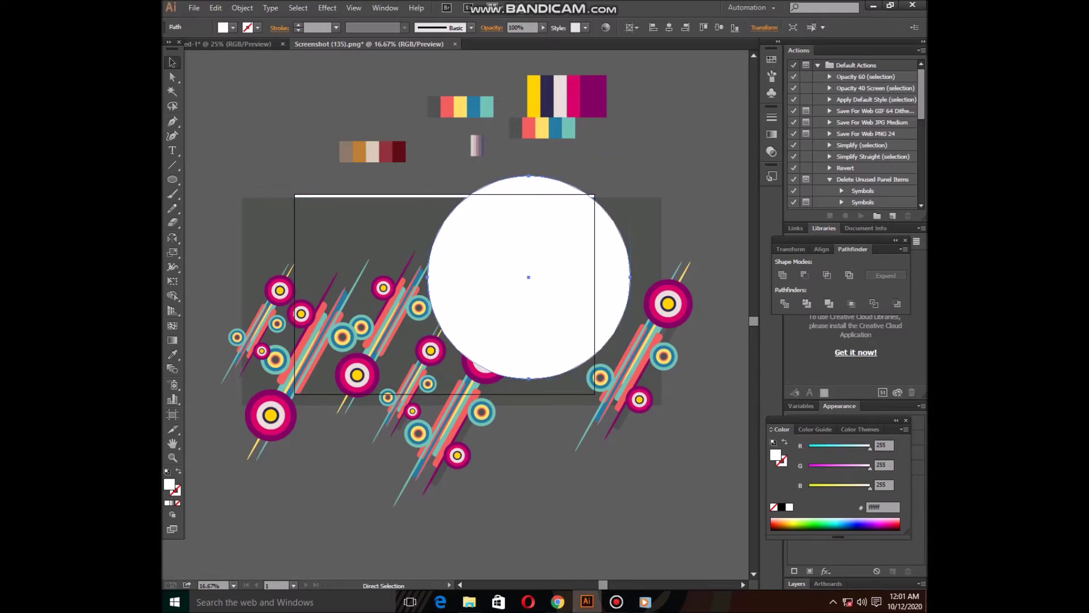
{"action": "key", "text": "ctrl"}
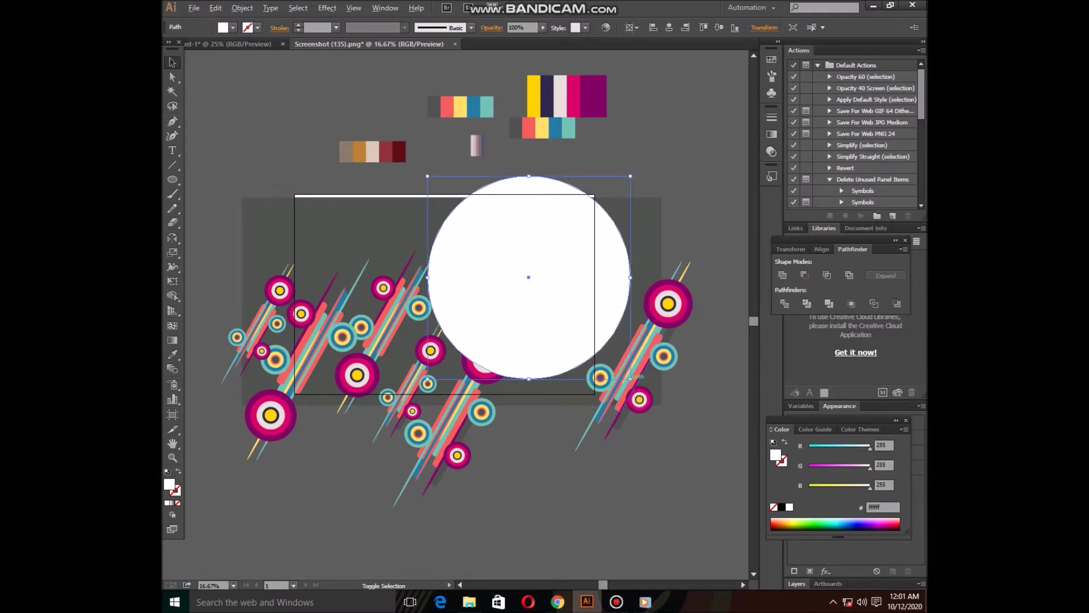
{"action": "left_click_drag", "start_coordinate": [631, 379], "coordinate": [641, 389]}
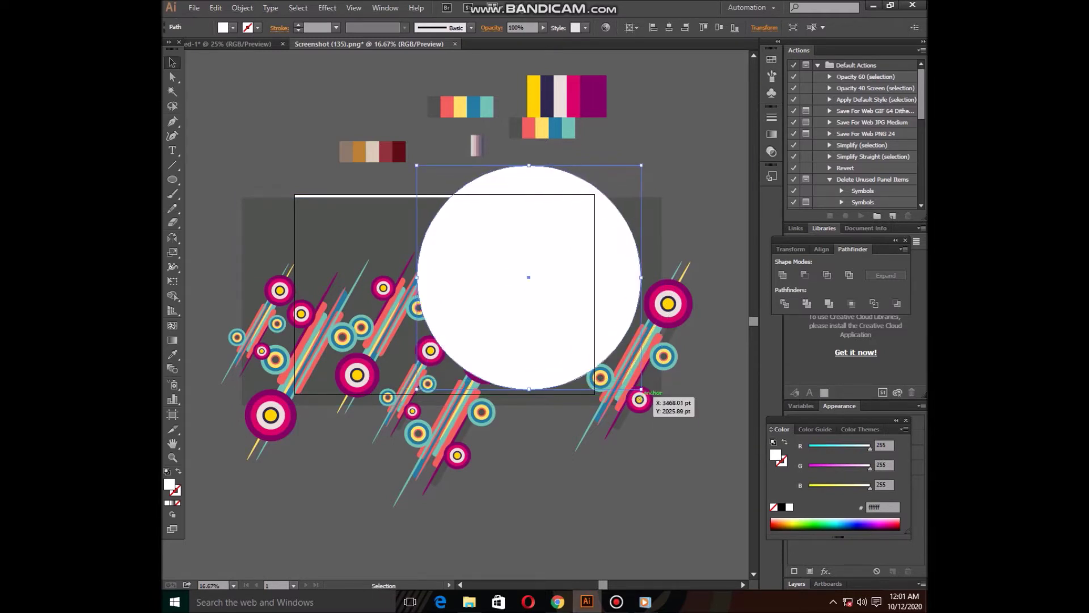
{"action": "key", "text": "i"}
{"action": "left_click", "coordinate": [624, 380]}
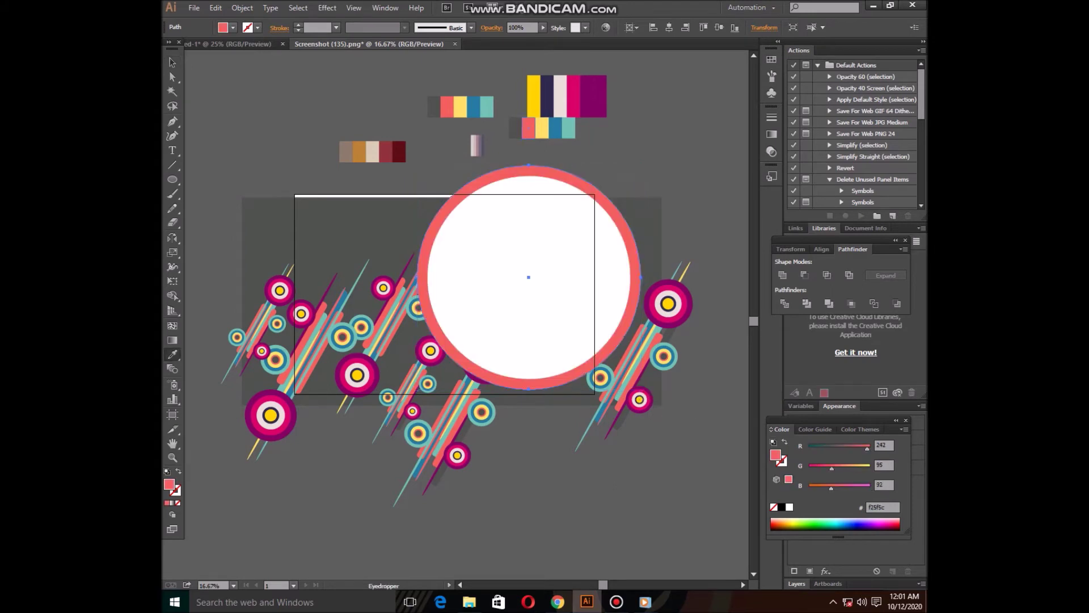
{"action": "left_click", "coordinate": [172, 62]}
{"action": "left_click", "coordinate": [226, 113]}
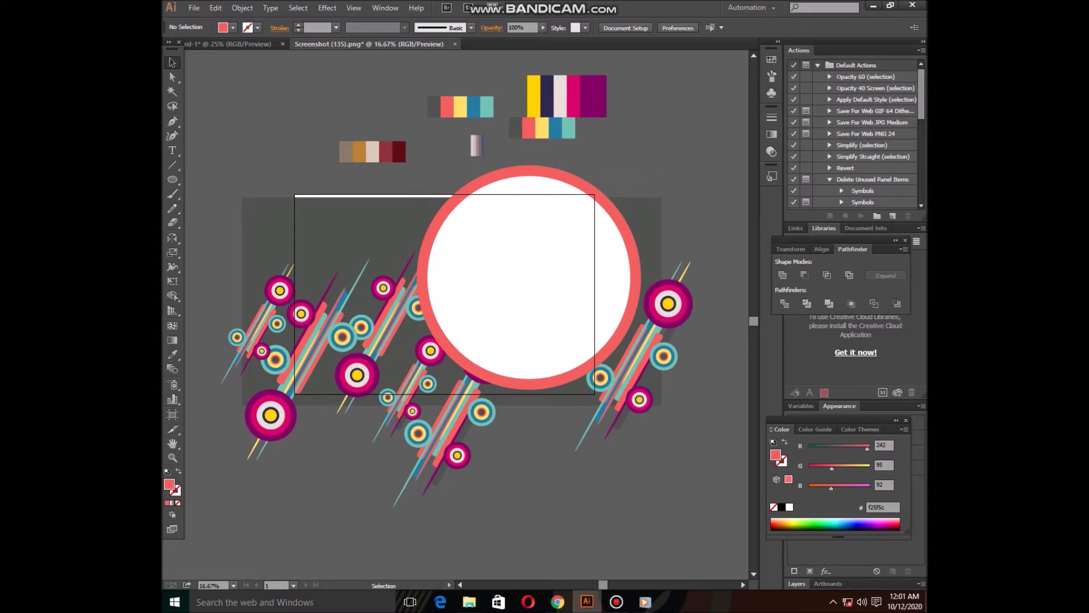
{"action": "left_click", "coordinate": [172, 150]}
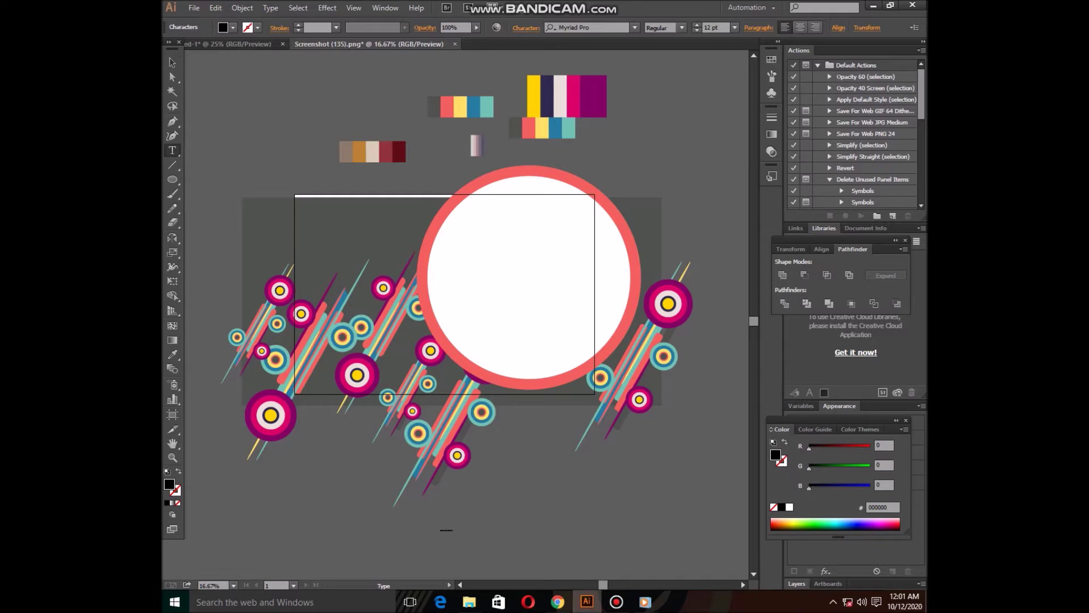
Stretch the small ABSTRACT BACKGROUND text below the artwork to normal proportions.
{"action": "scroll", "coordinate": [488, 317], "scroll_direction": "up", "scroll_amount": 1}
{"action": "key", "text": "v"}
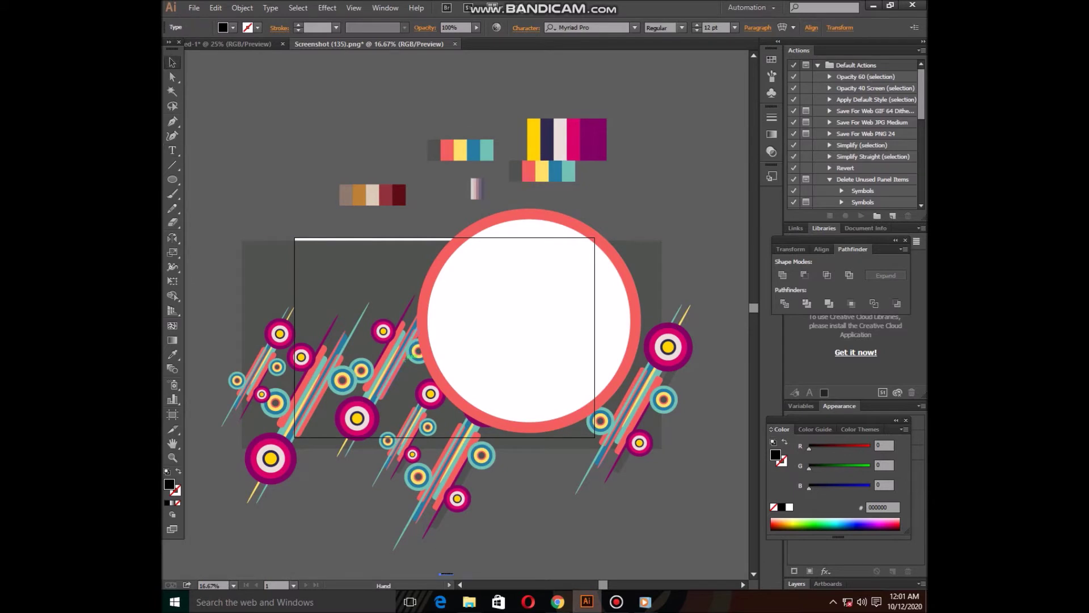
{"action": "left_click_drag", "start_coordinate": [447, 573], "coordinate": [425, 491]}
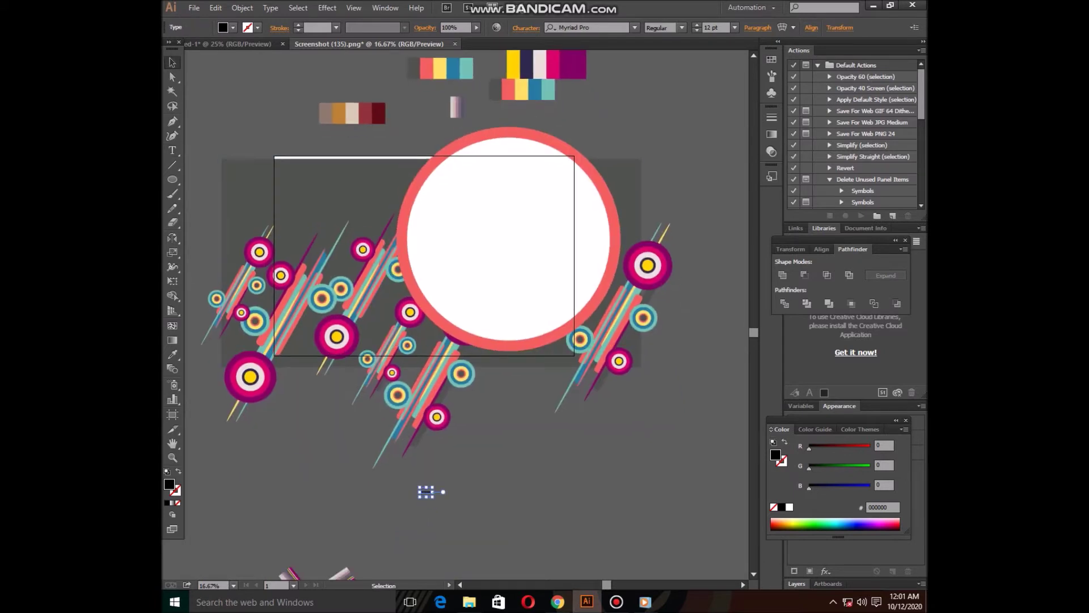
{"action": "mouse_move", "coordinate": [432, 487]}
{"action": "left_mouse_down"}
{"action": "mouse_move", "coordinate": [639, 421]}
{"action": "mouse_move", "coordinate": [608, 423]}
{"action": "left_mouse_up"}
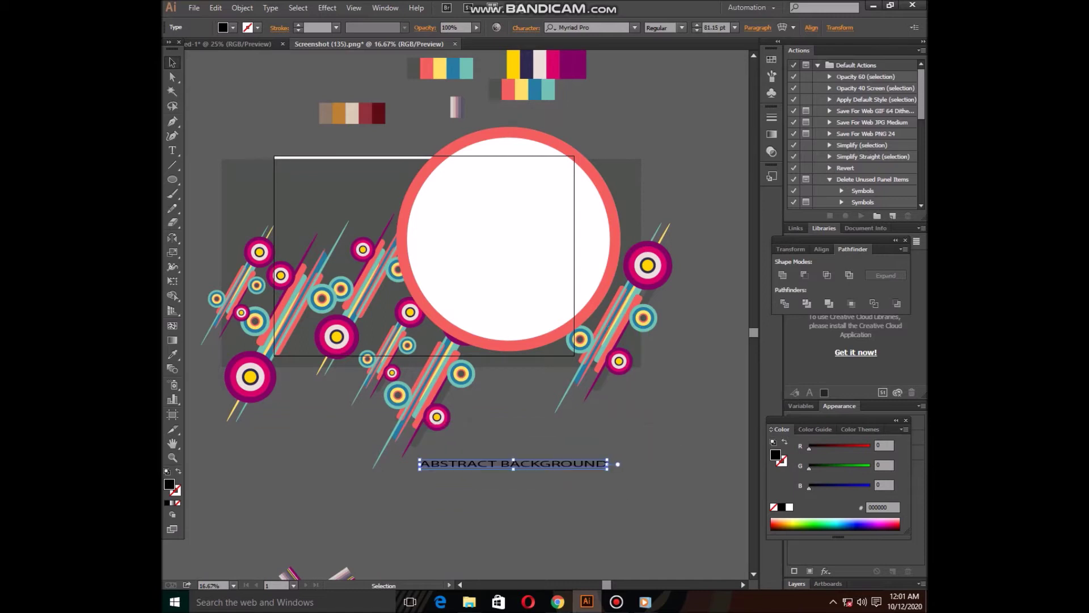
{"action": "left_click_drag", "start_coordinate": [513, 468], "coordinate": [513, 480]}
{"action": "right_click", "coordinate": [511, 473]}
{"action": "key", "text": "Escape"}
Move the title into the white circle and shrink it to about 113 pt.
{"action": "key", "text": "ctrl+shift+a"}
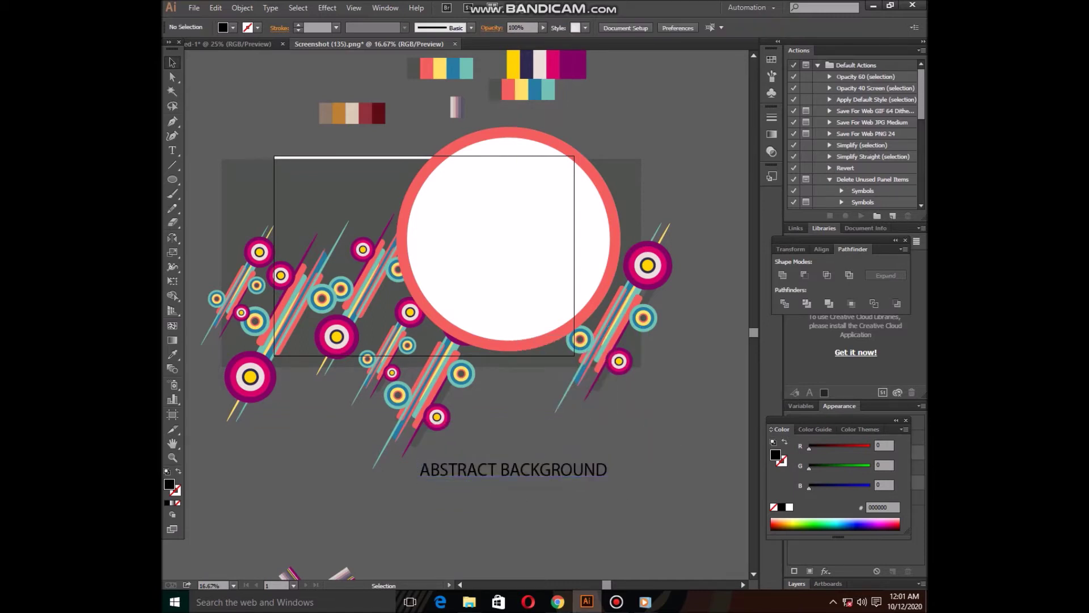
{"action": "left_click_drag", "start_coordinate": [513, 471], "coordinate": [510, 228]}
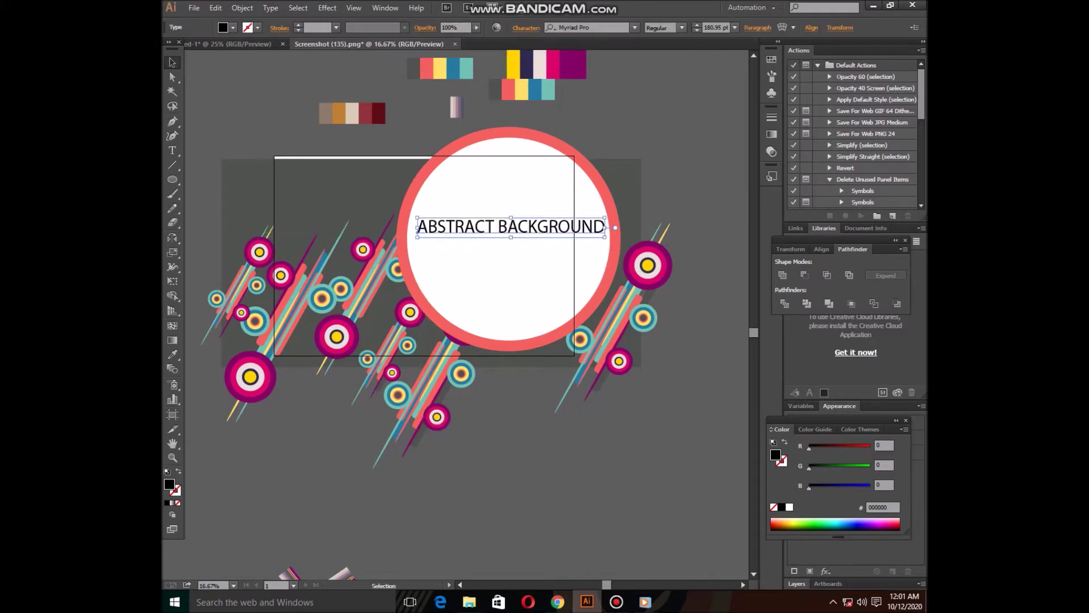
{"action": "left_click_drag", "start_coordinate": [604, 238], "coordinate": [566, 239]}
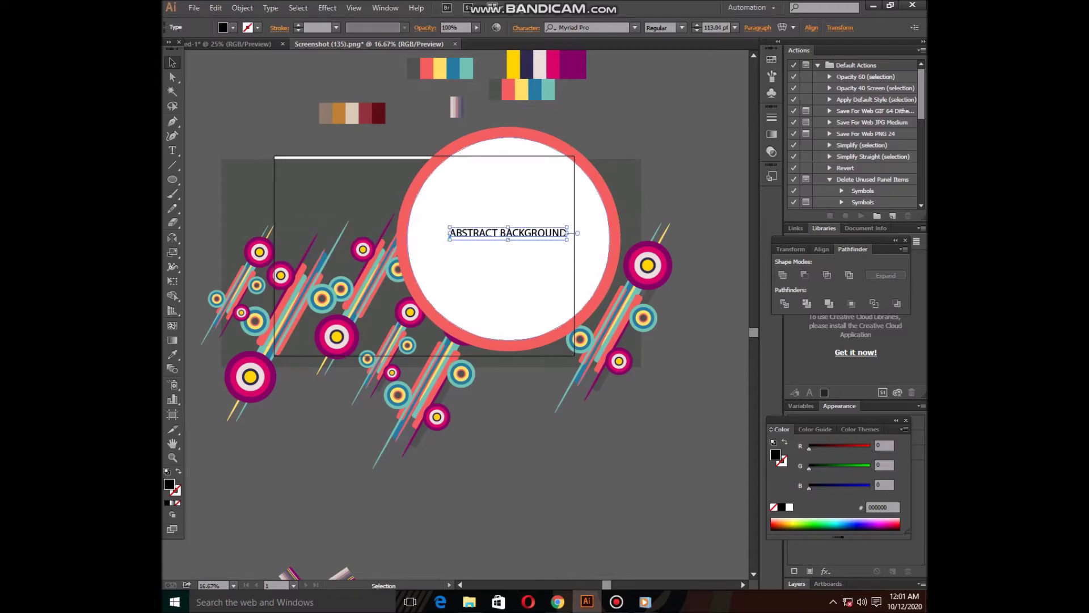
{"action": "key", "text": "ctrl+shift+a"}
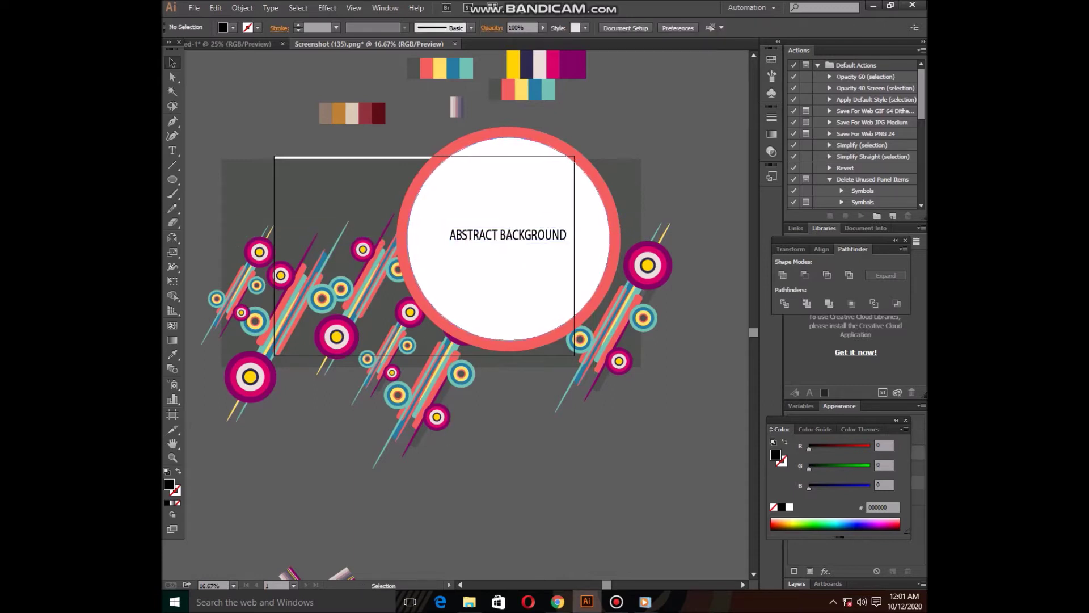
{"action": "key", "text": "ctrl+z"}
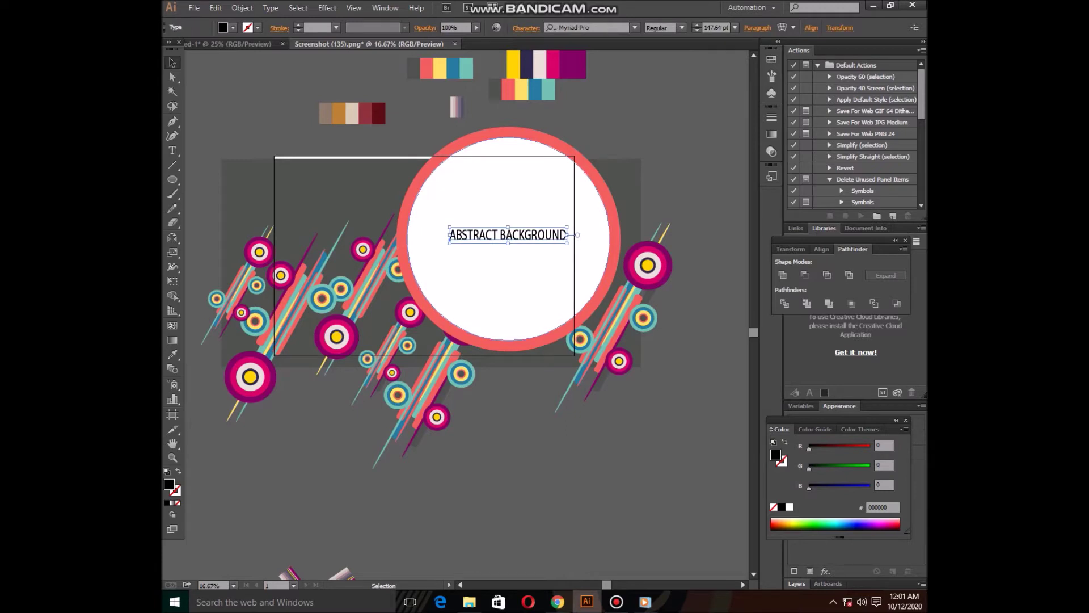
Recolour the heading with the ring's coral red using the Eyedropper.
{"action": "key", "text": "ctrl+shift+a"}
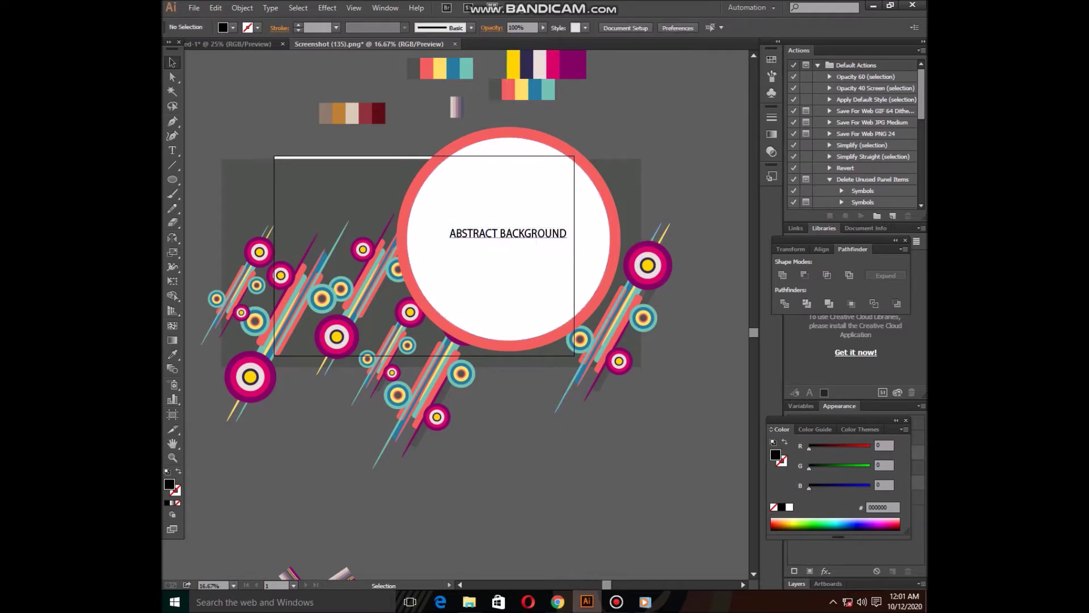
{"action": "key", "text": "ctrl+z"}
{"action": "key", "text": "i"}
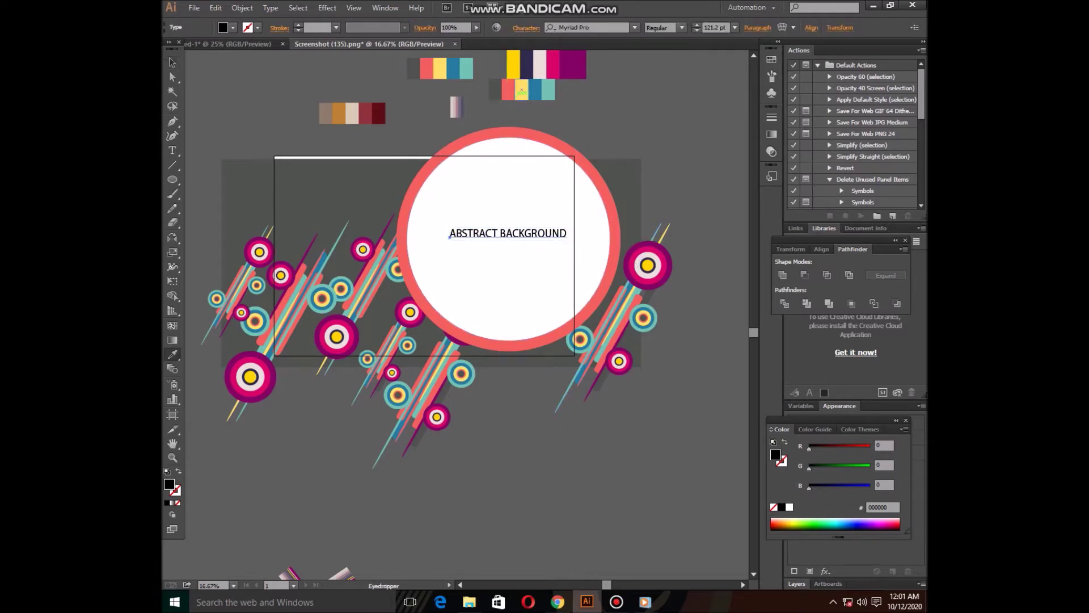
{"action": "left_click", "coordinate": [402, 238]}
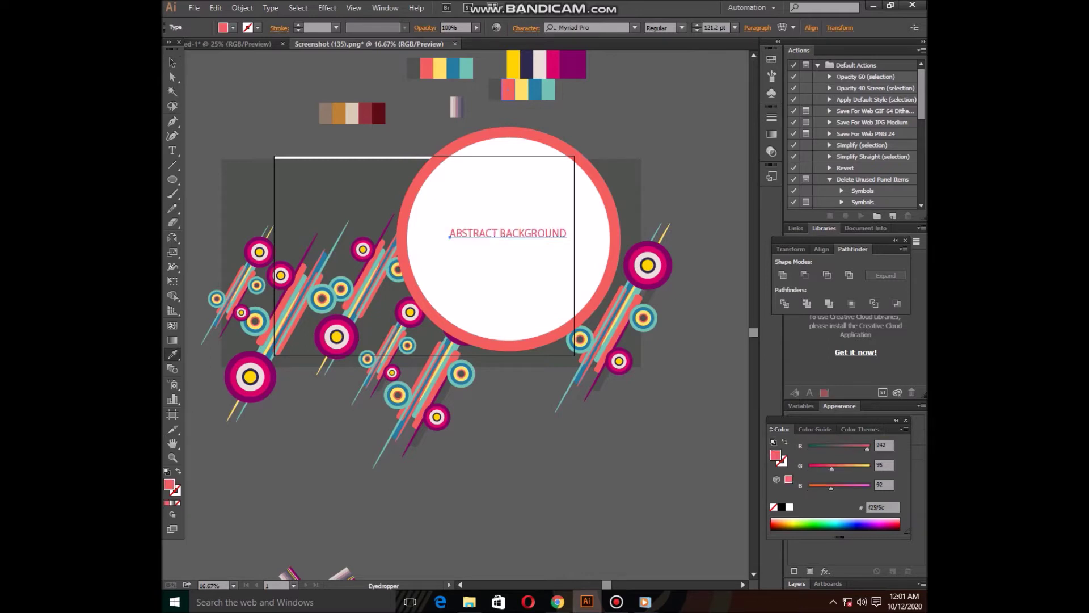
{"action": "key", "text": "v"}
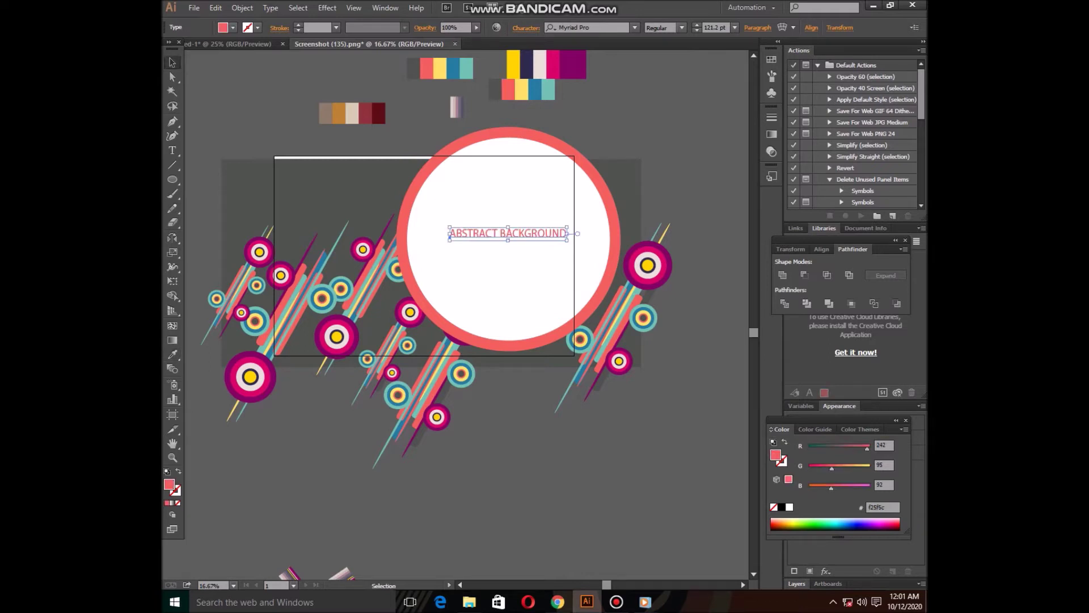
Duplicate the heading near the canvas bottom and replace its text, typing 'emplate des'.
{"action": "left_click_drag", "start_coordinate": [450, 237], "coordinate": [452, 250], "text": "alt"}
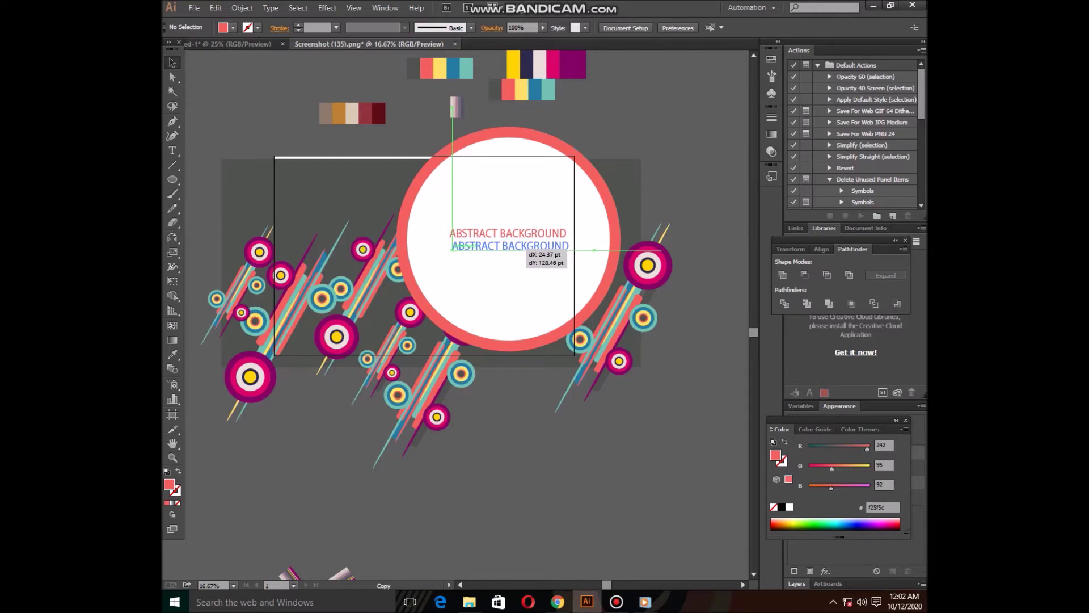
{"action": "left_click_drag", "start_coordinate": [525, 250], "coordinate": [547, 509]}
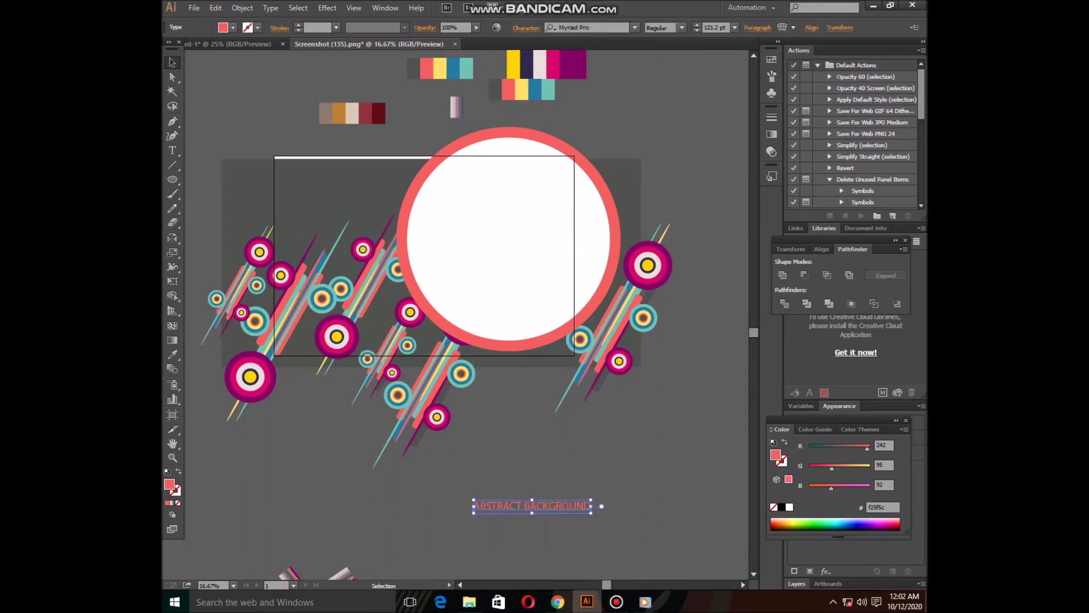
{"action": "left_click", "coordinate": [172, 150]}
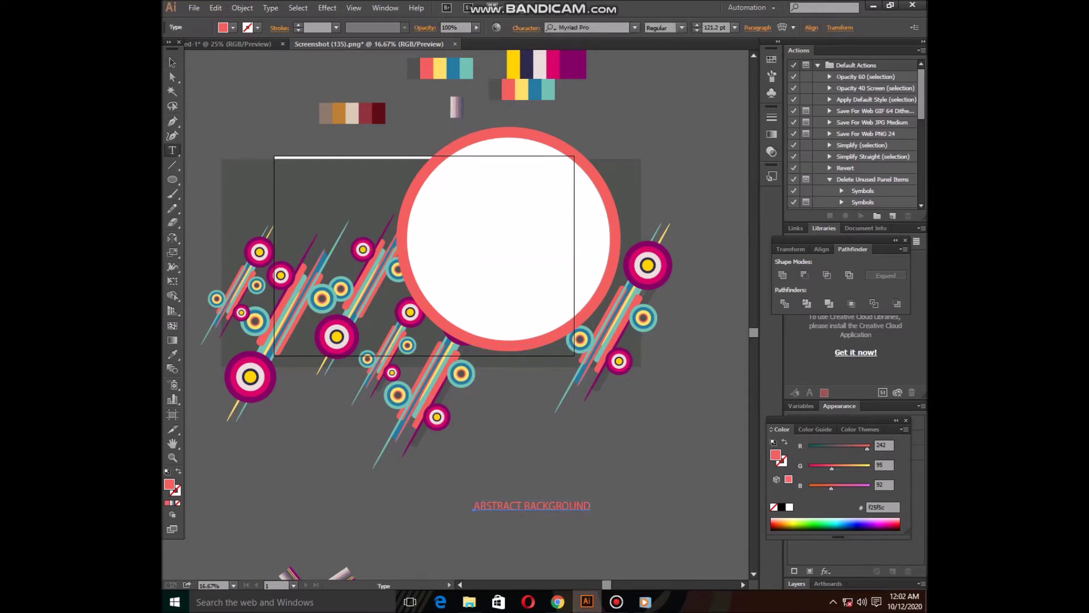
{"action": "left_click_drag", "start_coordinate": [585, 505], "coordinate": [473, 506]}
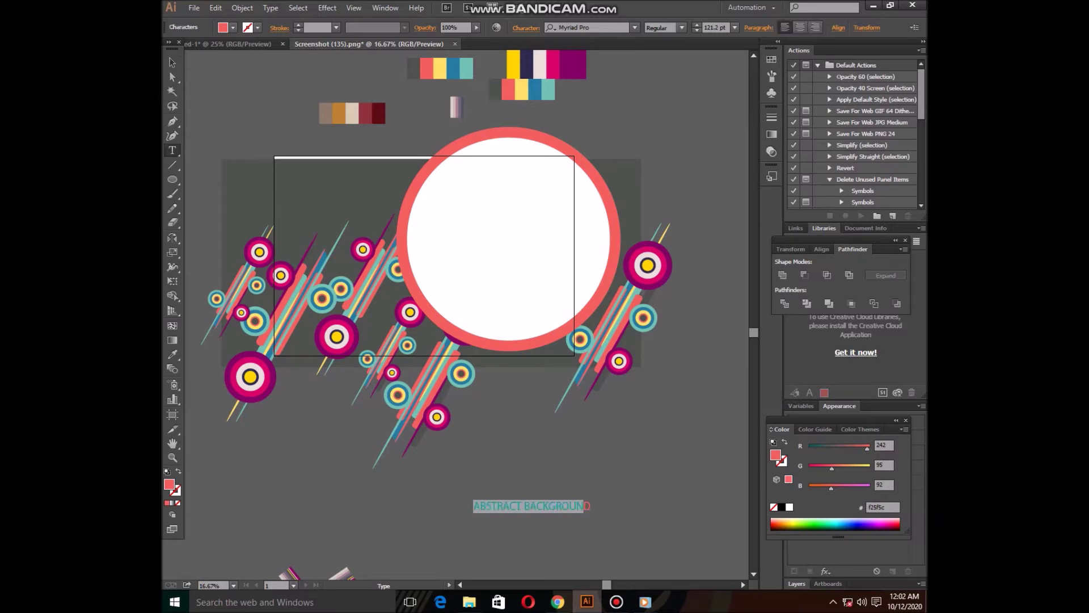
{"action": "key", "text": "BackSpace"}
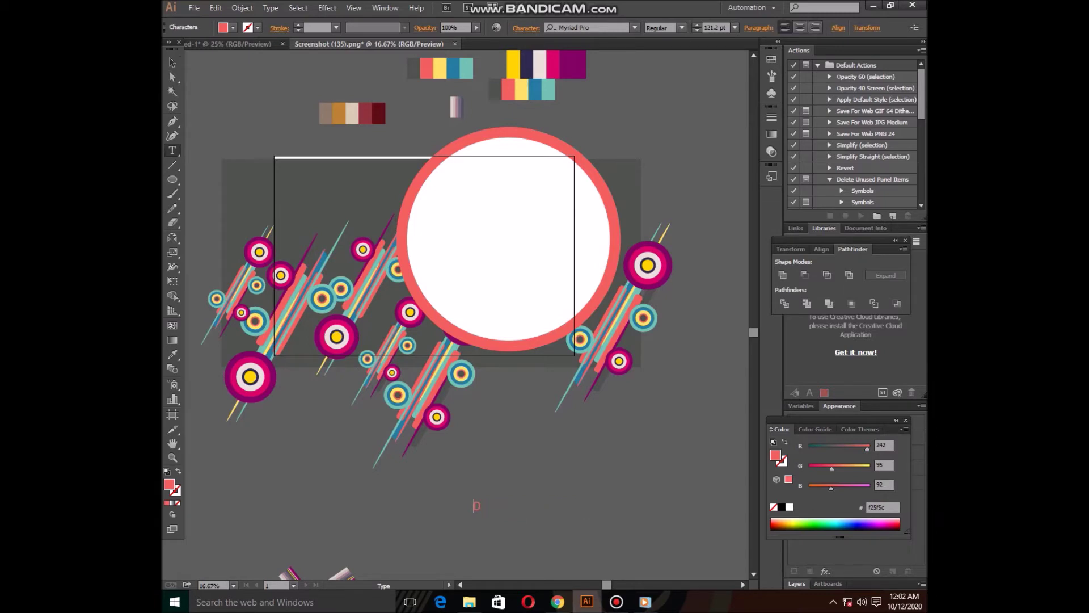
{"action": "key", "text": "Delete"}
{"action": "type", "text": "emplate des"}
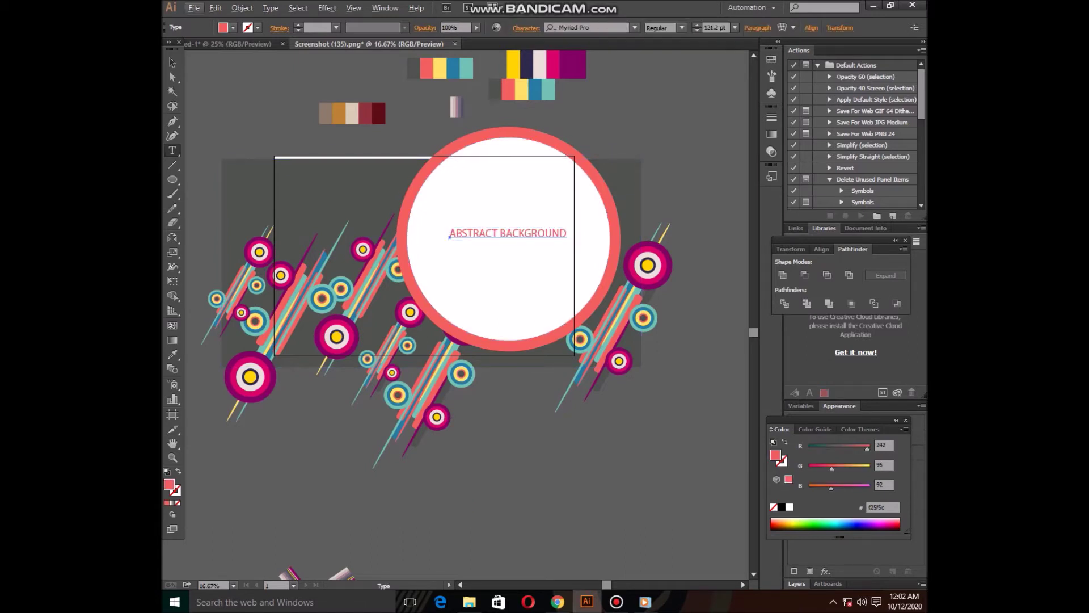
{"action": "left_click", "coordinate": [173, 62]}
Duplicate the heading below the artwork, retype it as 'template art', and move it into the circle.
{"action": "left_click_drag", "start_coordinate": [508, 233], "coordinate": [505, 495]}
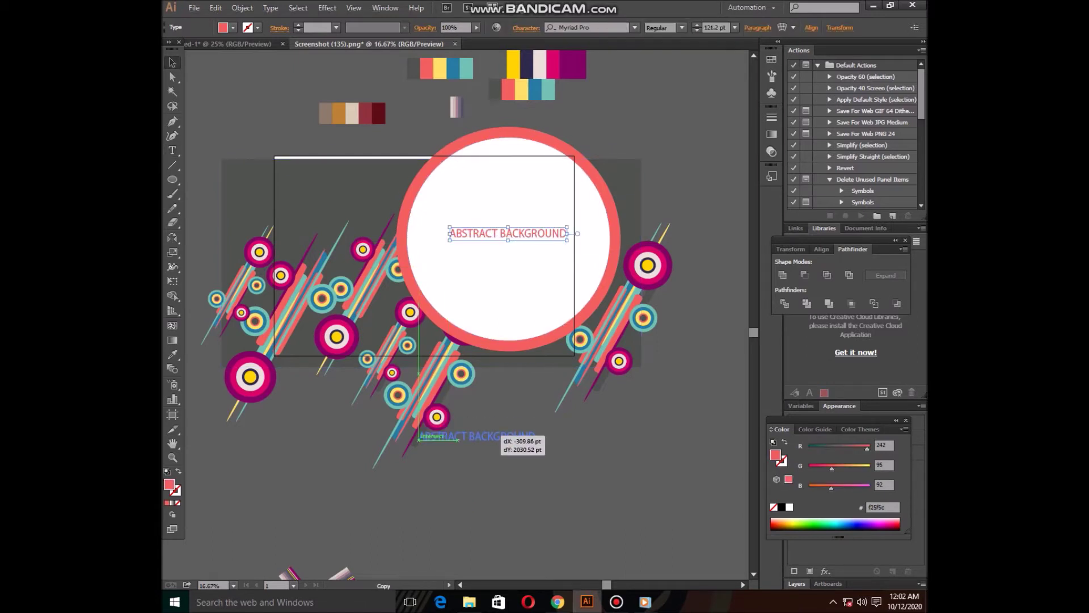
{"action": "left_click", "coordinate": [173, 150]}
{"action": "left_click", "coordinate": [504, 495]}
{"action": "key", "text": "ctrl+a"}
{"action": "type", "text": "templ"}
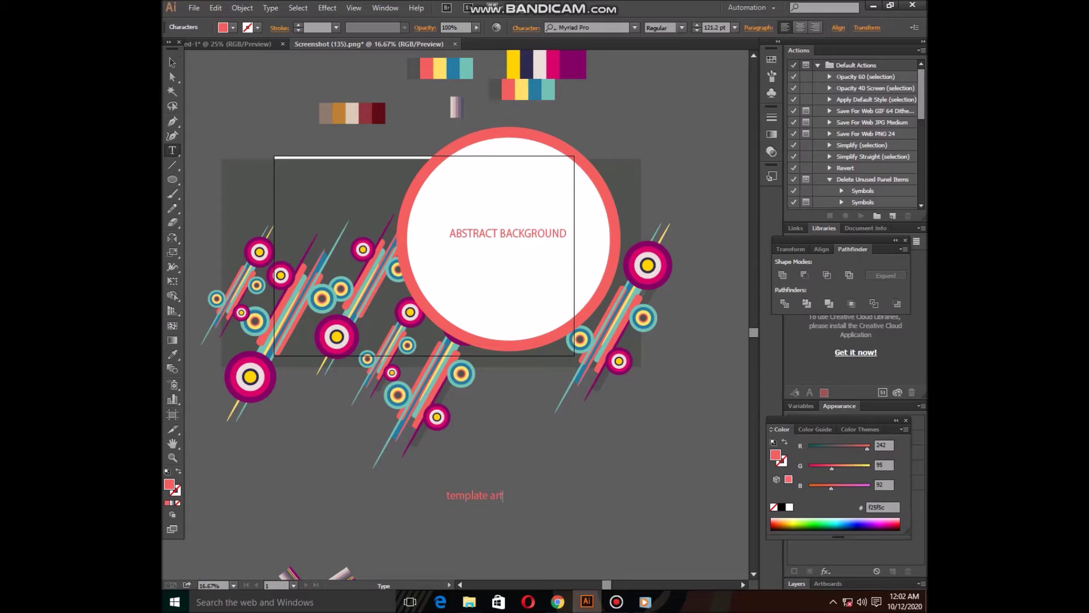
{"action": "key", "text": "Escape"}
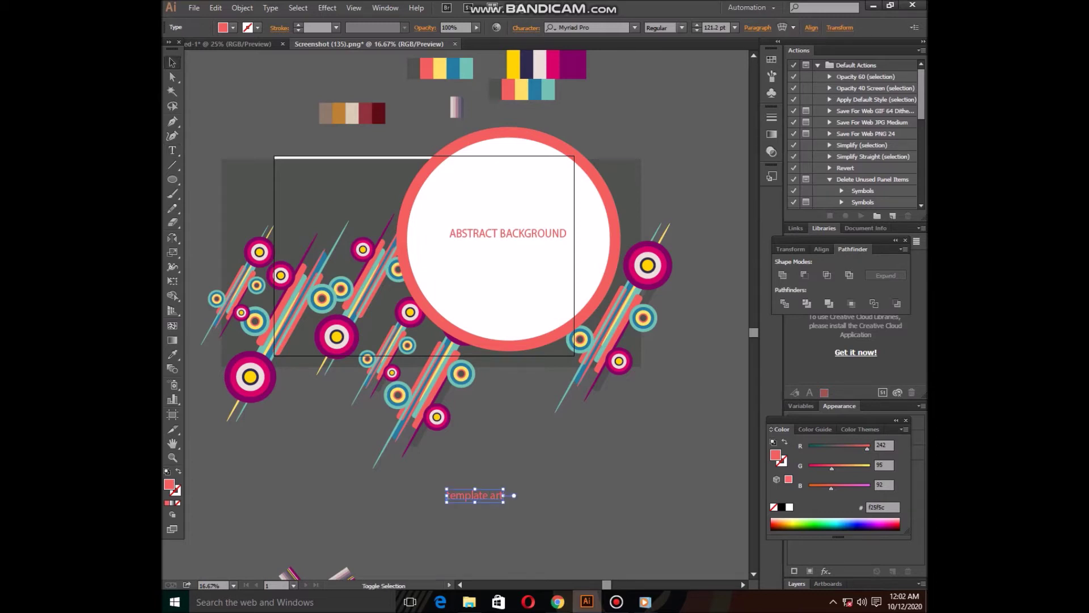
{"action": "mouse_move", "coordinate": [504, 502]}
{"action": "left_mouse_down"}
{"action": "mouse_move", "coordinate": [529, 509]}
{"action": "mouse_move", "coordinate": [512, 273]}
{"action": "left_mouse_up"}
Set template art in Bradley Hand ITC, place it under the heading, and colour it dark navy.
{"action": "right_click", "coordinate": [529, 279]}
{"action": "mouse_move", "coordinate": [557, 318]}
{"action": "left_click", "coordinate": [681, 428]}
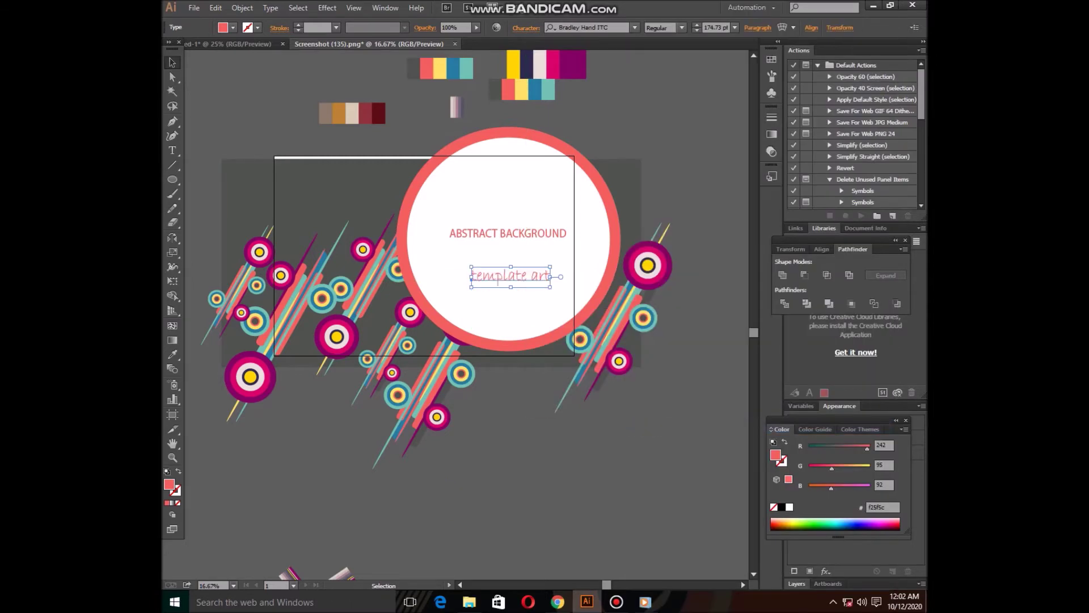
{"action": "left_click_drag", "start_coordinate": [502, 277], "coordinate": [502, 246]}
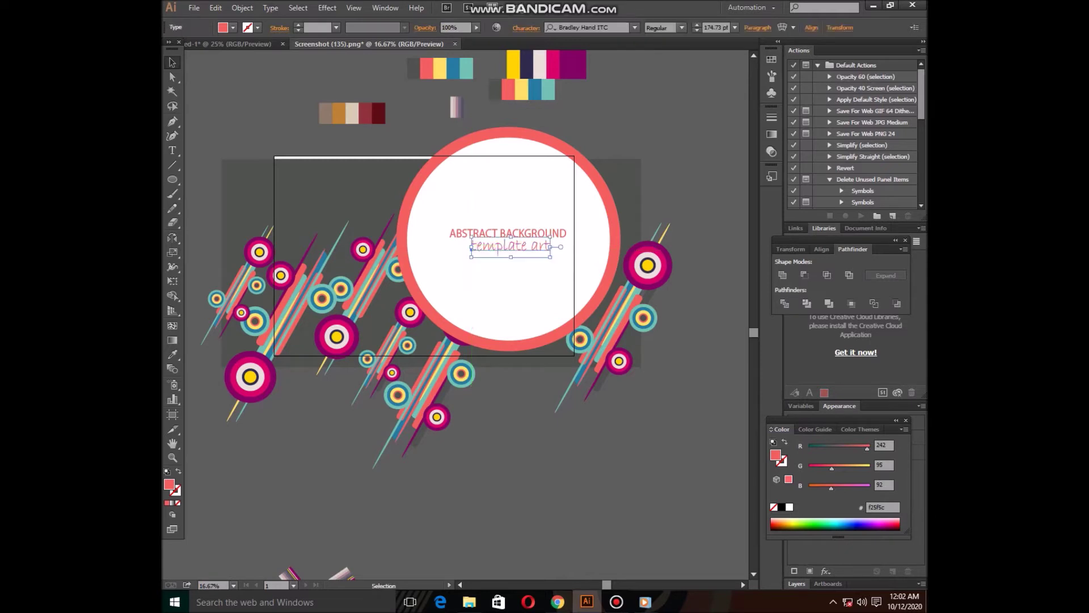
{"action": "key", "text": "i"}
{"action": "left_click", "coordinate": [568, 68]}
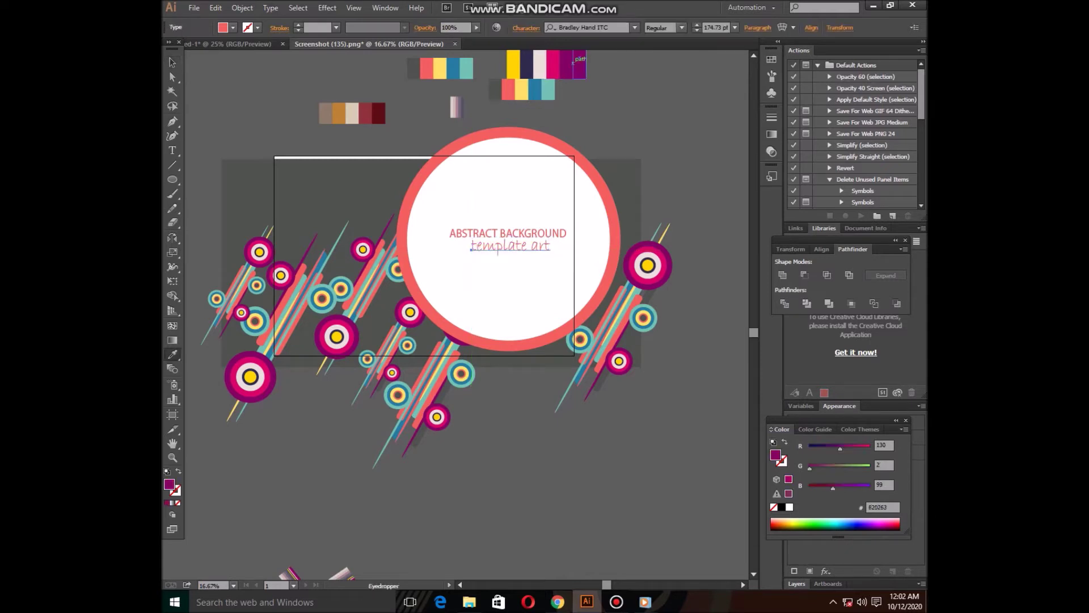
{"action": "left_click", "coordinate": [524, 65]}
{"action": "key", "text": "v"}
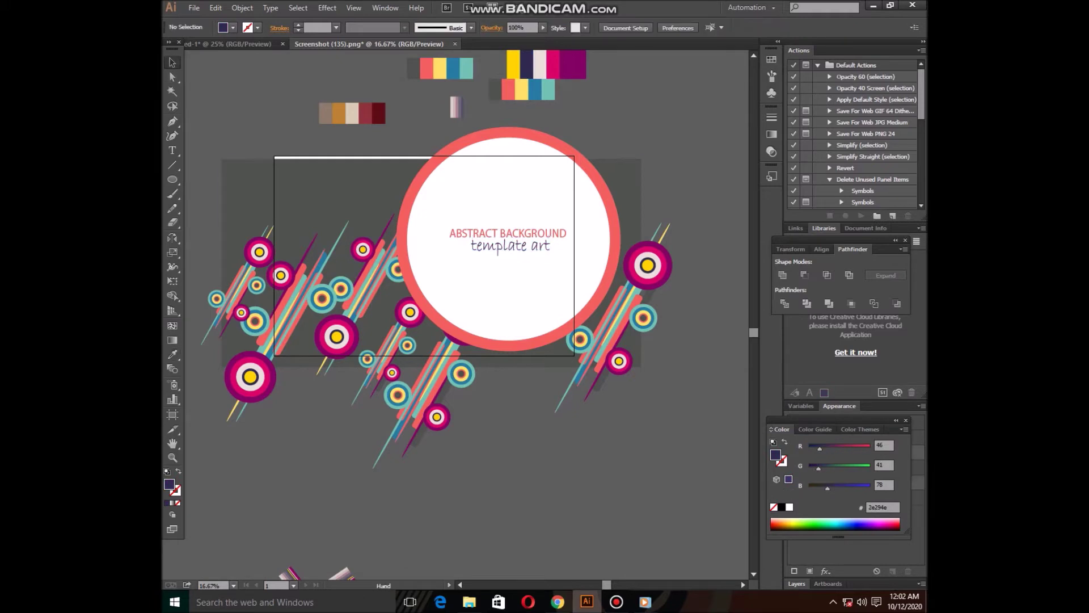
Select both text lines and convert them to outlines.
{"action": "scroll", "coordinate": [437, 324], "scroll_direction": "up", "scroll_amount": 1}
{"action": "left_click", "coordinate": [508, 241], "text": "shift"}
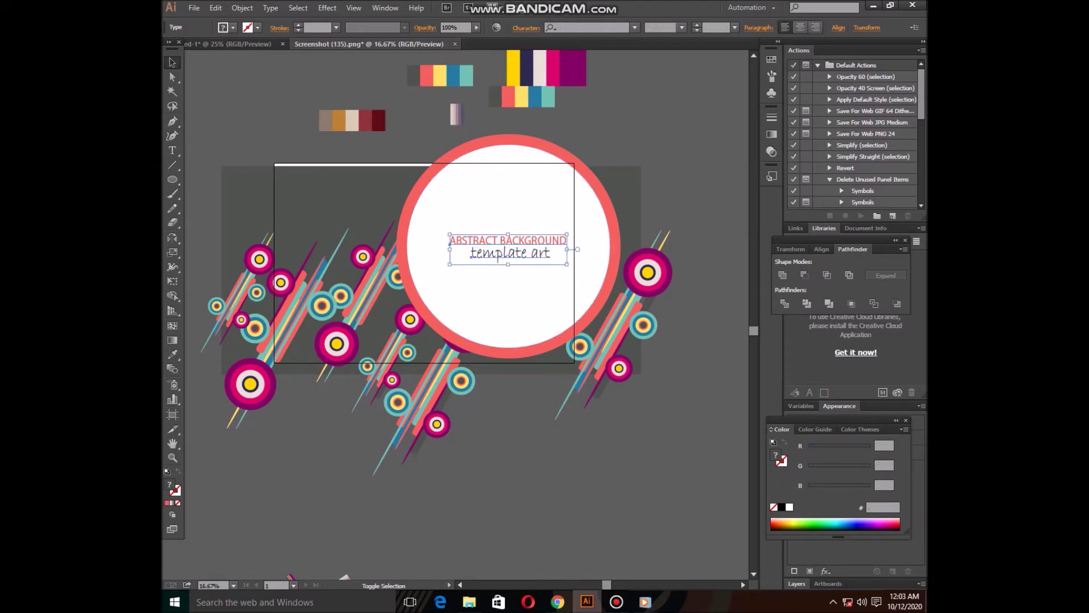
{"action": "right_click", "coordinate": [514, 257]}
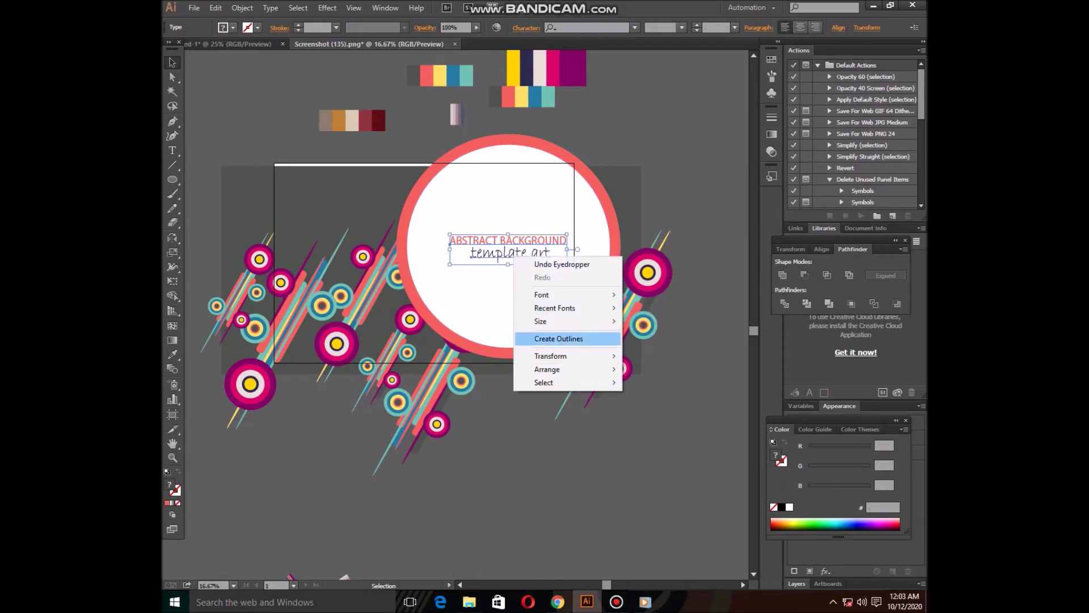
{"action": "left_click", "coordinate": [559, 339]}
{"action": "key", "text": "ctrl+shift+a"}
{"action": "key", "text": "space"}
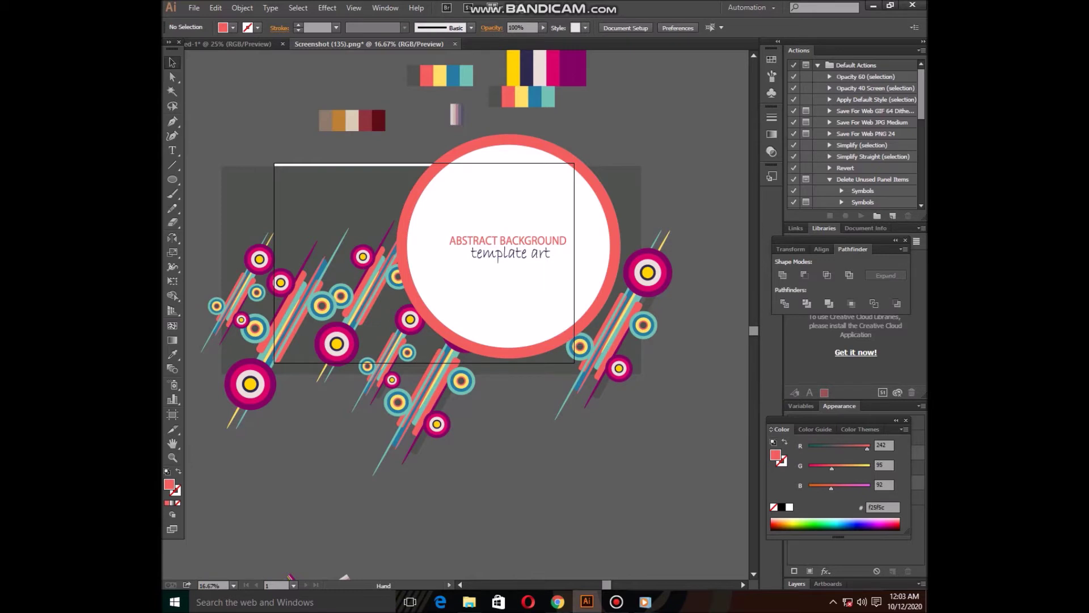
{"action": "left_click", "coordinate": [244, 204]}
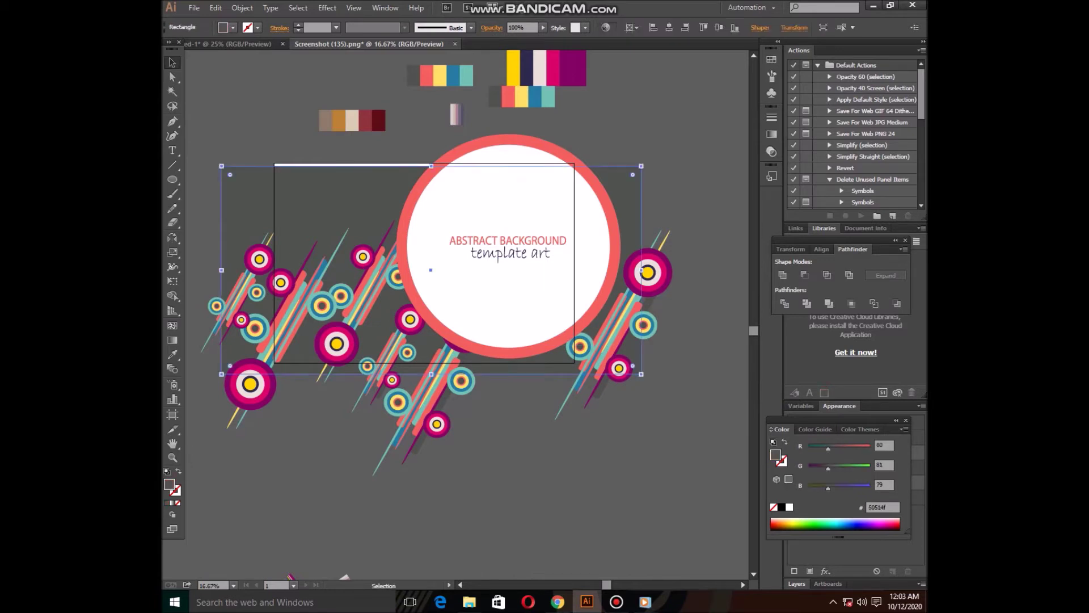
Extend the background rectangle's top edge slightly upward.
{"action": "left_click_drag", "start_coordinate": [431, 165], "coordinate": [431, 144]}
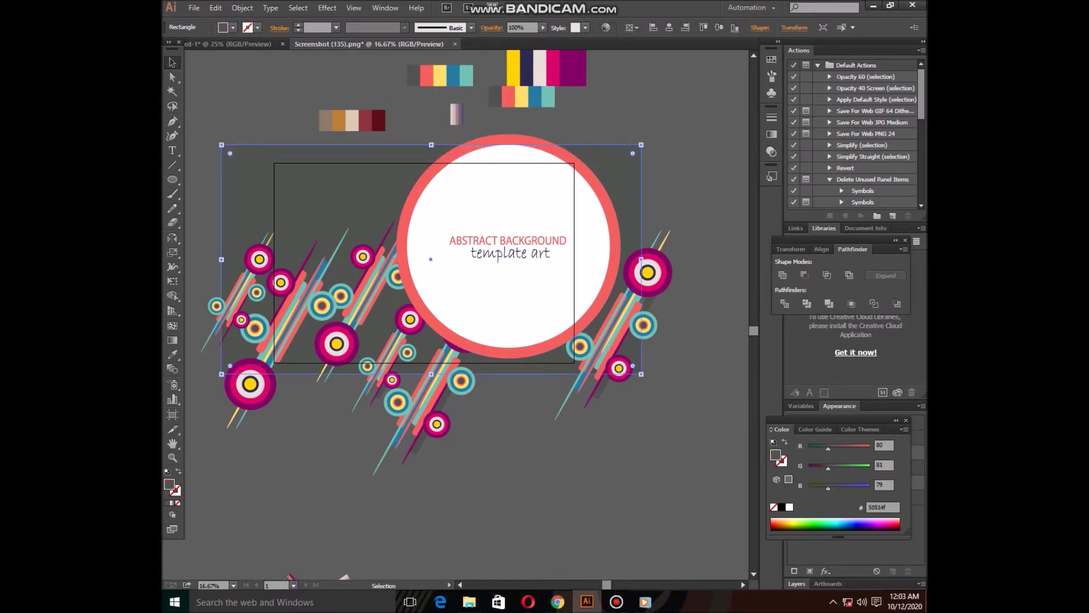
{"action": "left_click", "coordinate": [173, 179]}
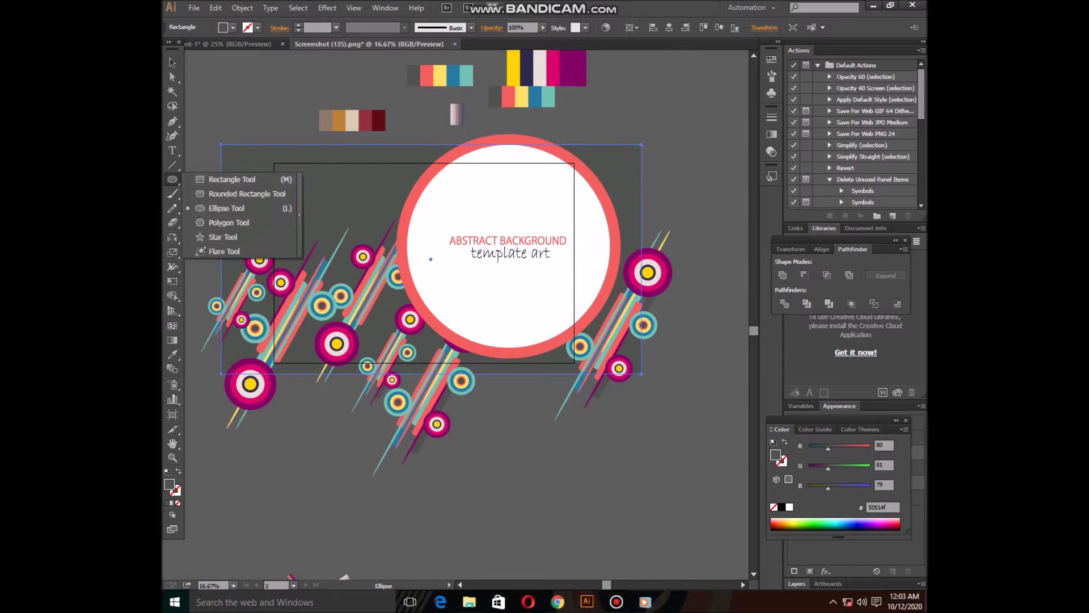
{"action": "key", "text": "v"}
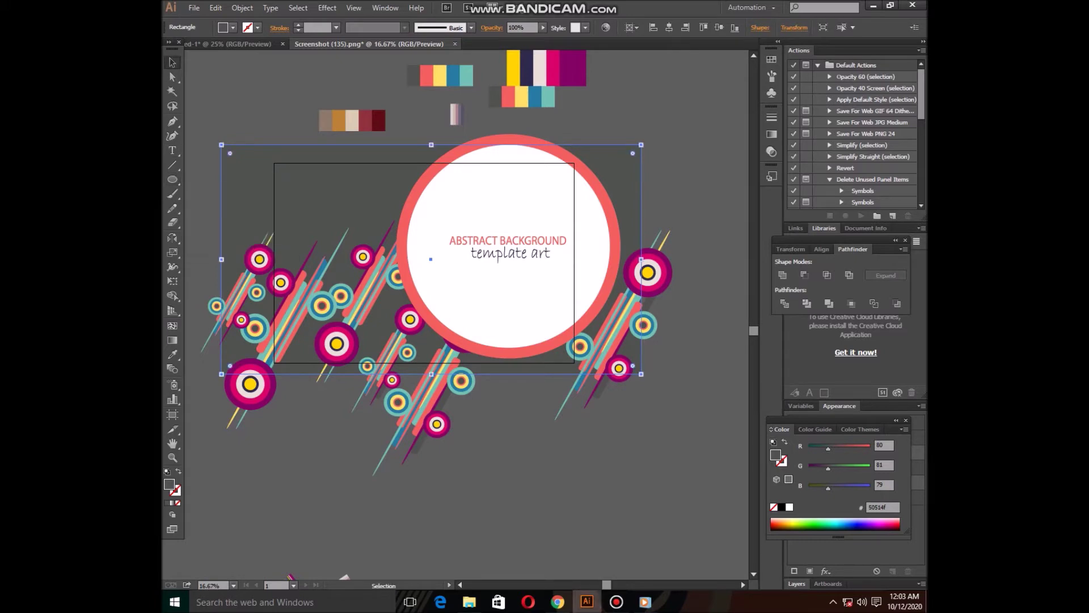
Bring the rectangle to the front and clip all the artwork to it with Ctrl+7.
{"action": "right_click", "coordinate": [342, 200]}
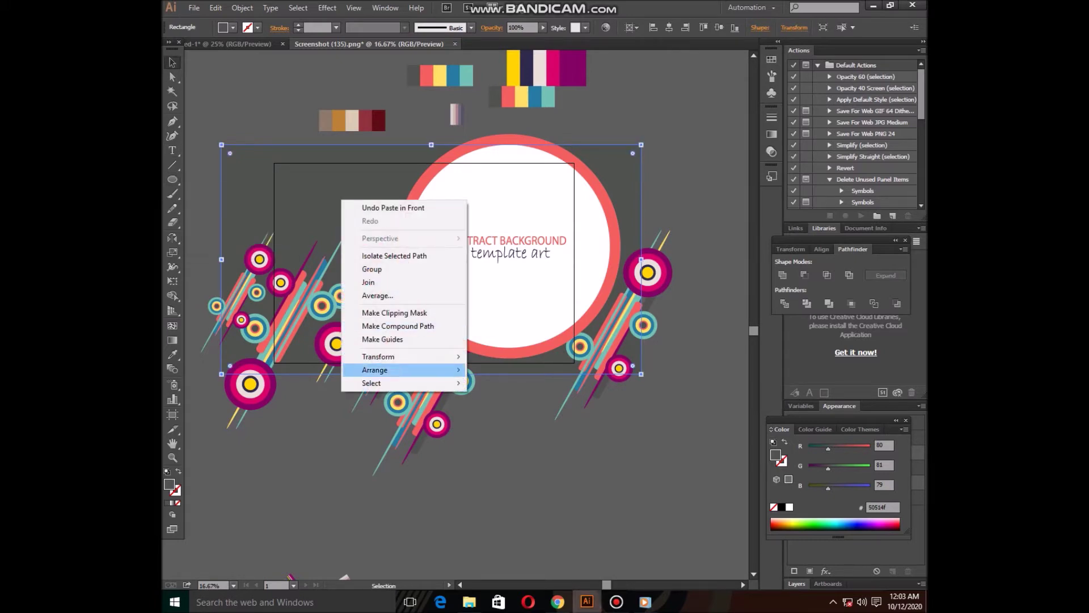
{"action": "mouse_move", "coordinate": [374, 369]}
{"action": "left_click", "coordinate": [494, 370]}
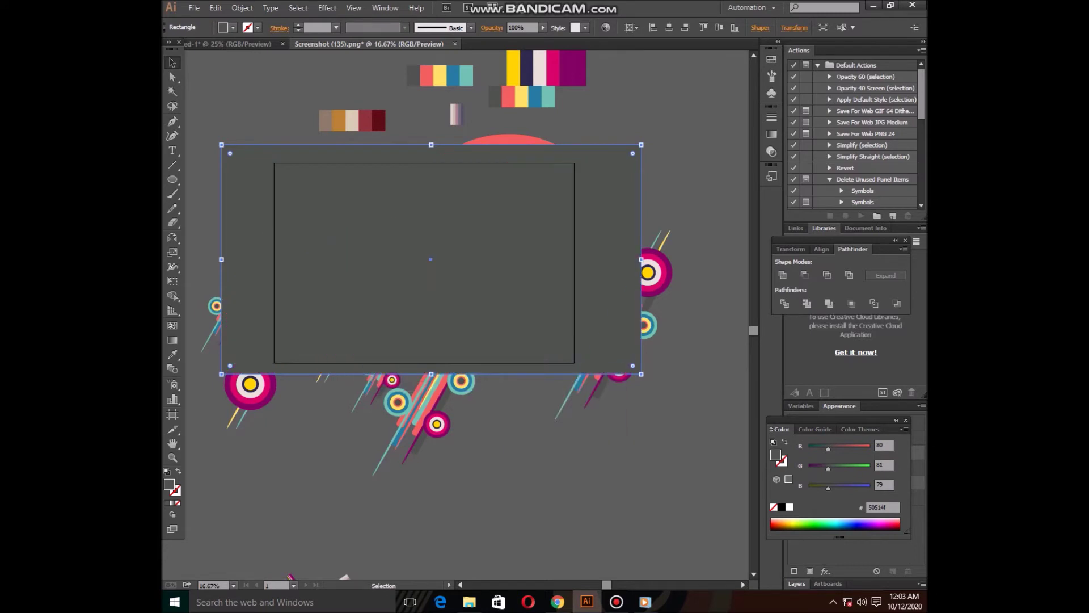
{"action": "key", "text": "ctrl+a"}
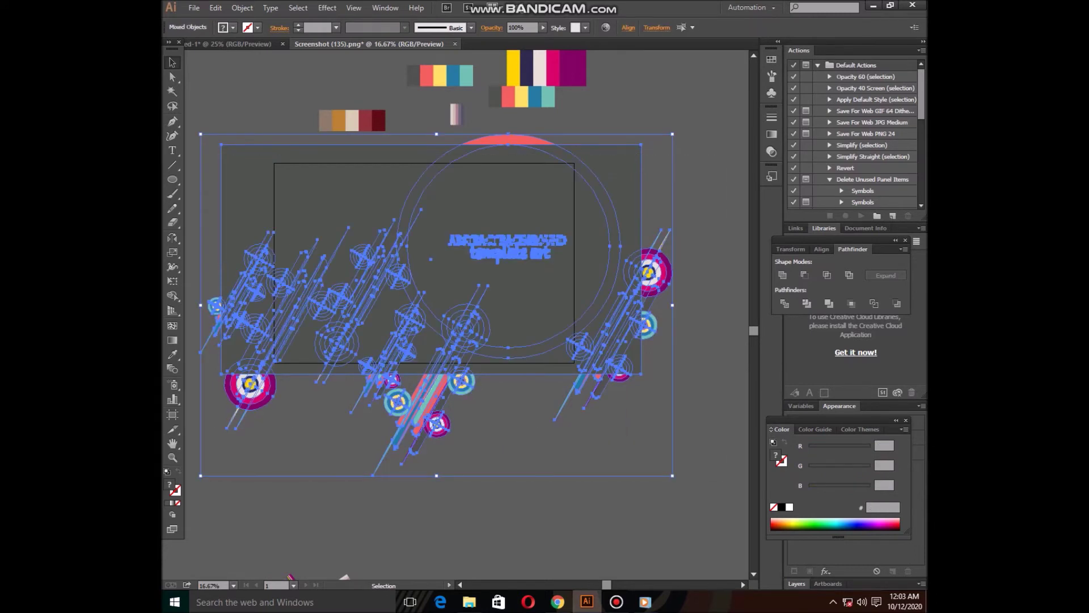
{"action": "key", "text": "ctrl+7"}
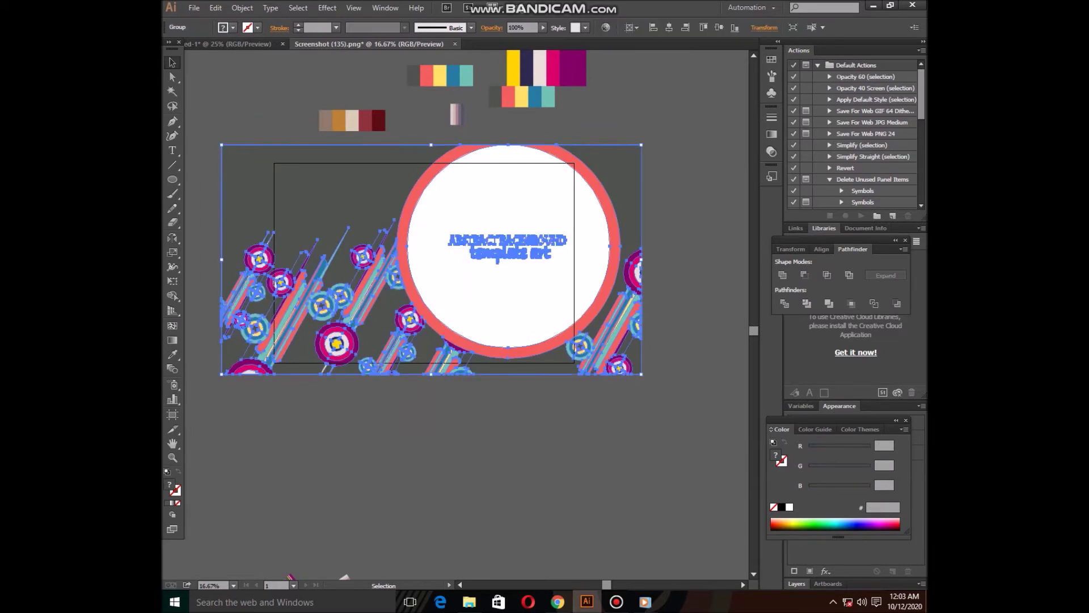
{"action": "key", "text": "ctrl+x"}
Paste the clipped artwork into the ed-1 document and zoom out to view it.
{"action": "key", "text": "ctrl+Tab"}
{"action": "key", "text": "ctrl+v"}
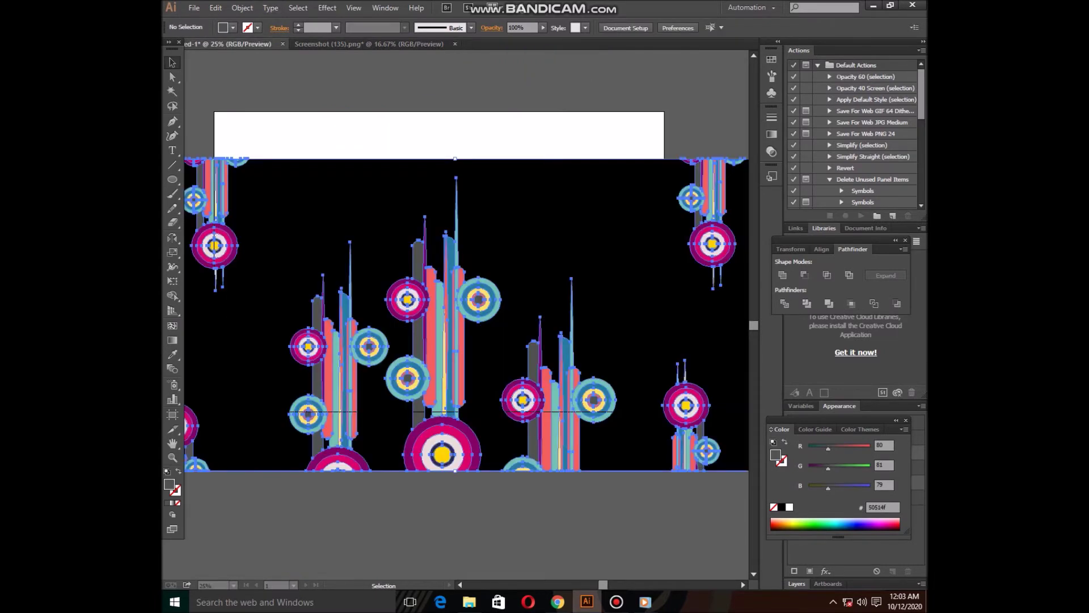
{"action": "key", "text": "ctrl+v"}
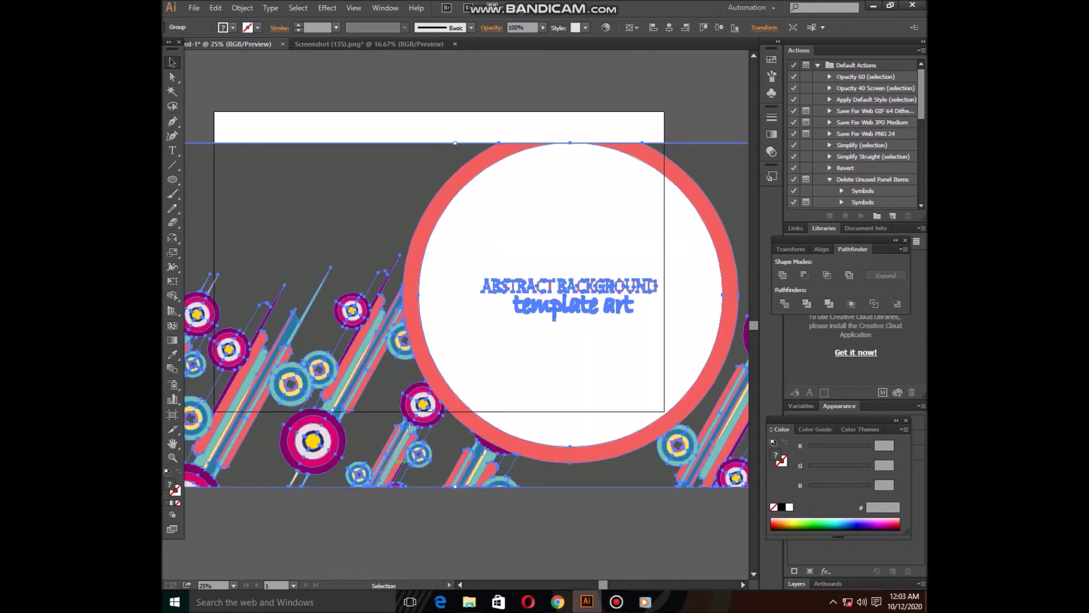
{"action": "key", "text": "ctrl+minus"}
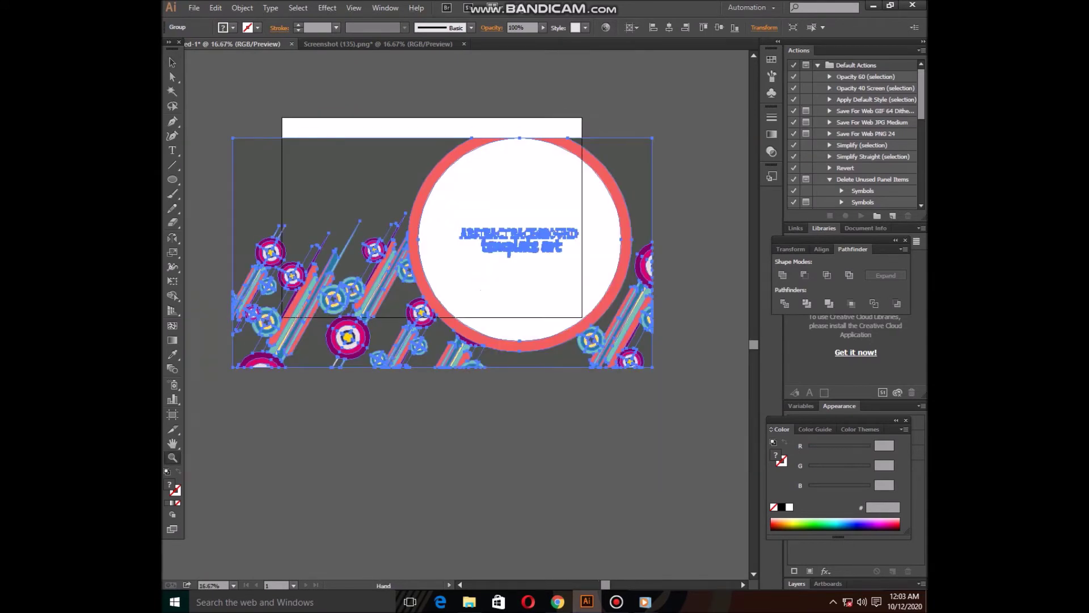
{"action": "scroll", "coordinate": [442, 255], "scroll_direction": "up", "scroll_amount": 1}
{"action": "key", "text": "ctrl+Tab"}
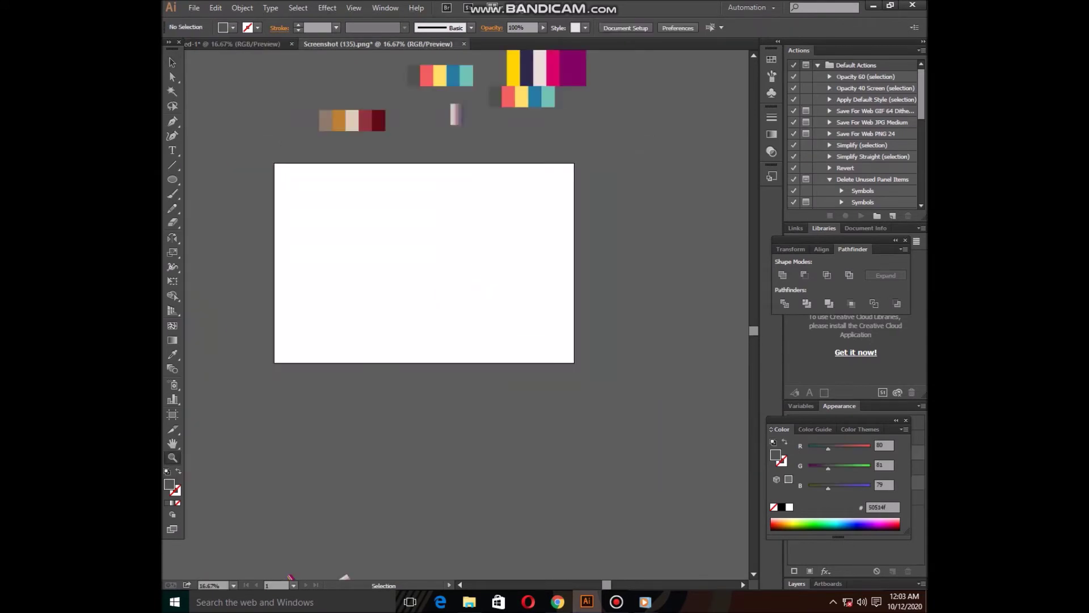
{"action": "key", "text": "ctrl+Tab"}
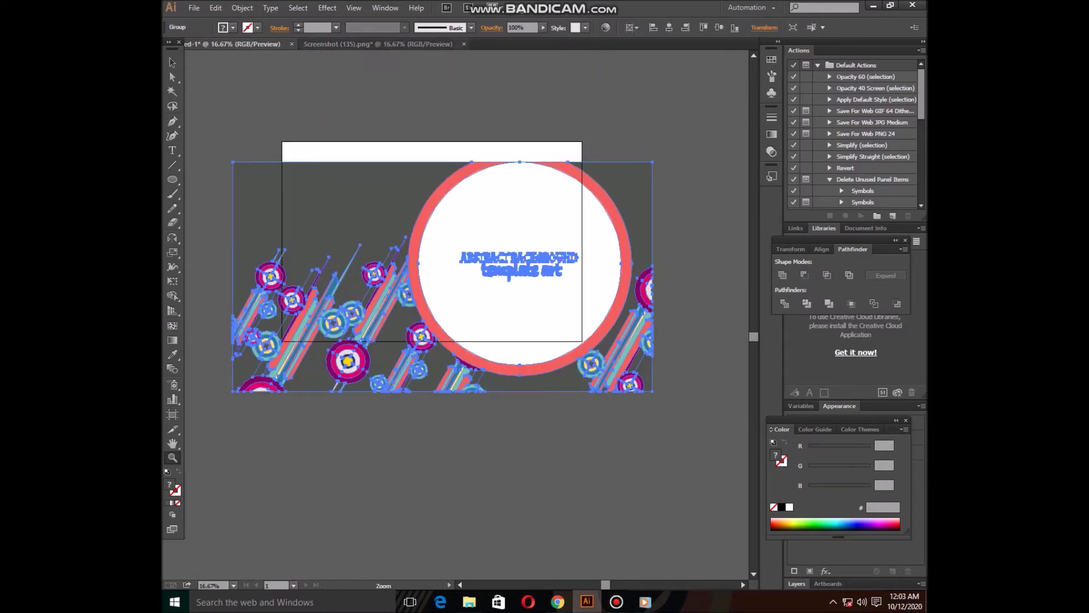
{"action": "key", "text": "ctrl+Tab"}
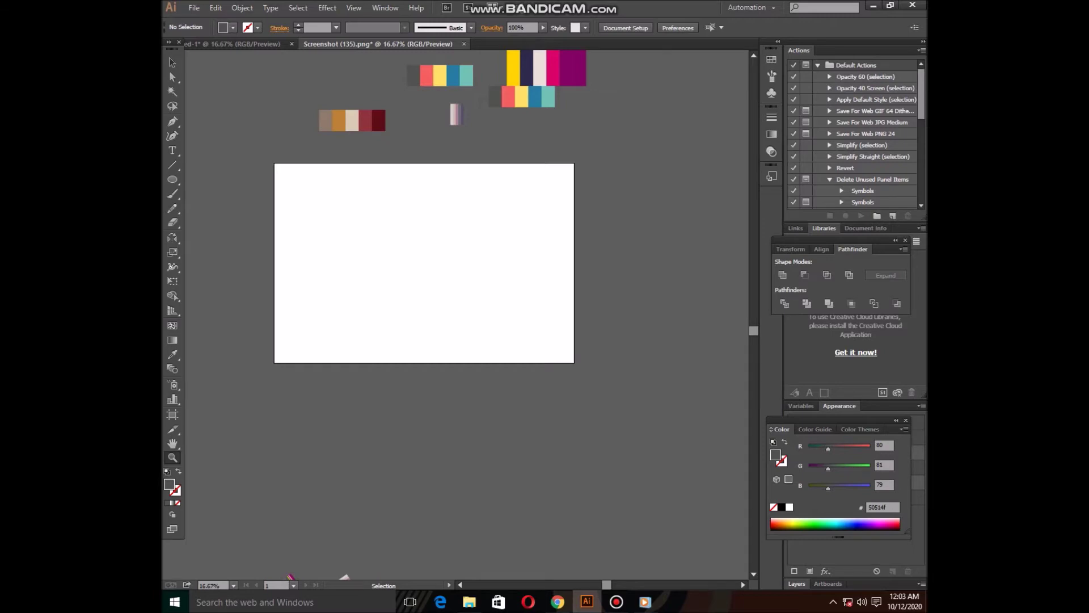
Paste the artwork beside the colour swatches in Screenshot (135) and release its clipping mask.
{"action": "key", "text": "ctrl+v"}
{"action": "key", "text": "z"}
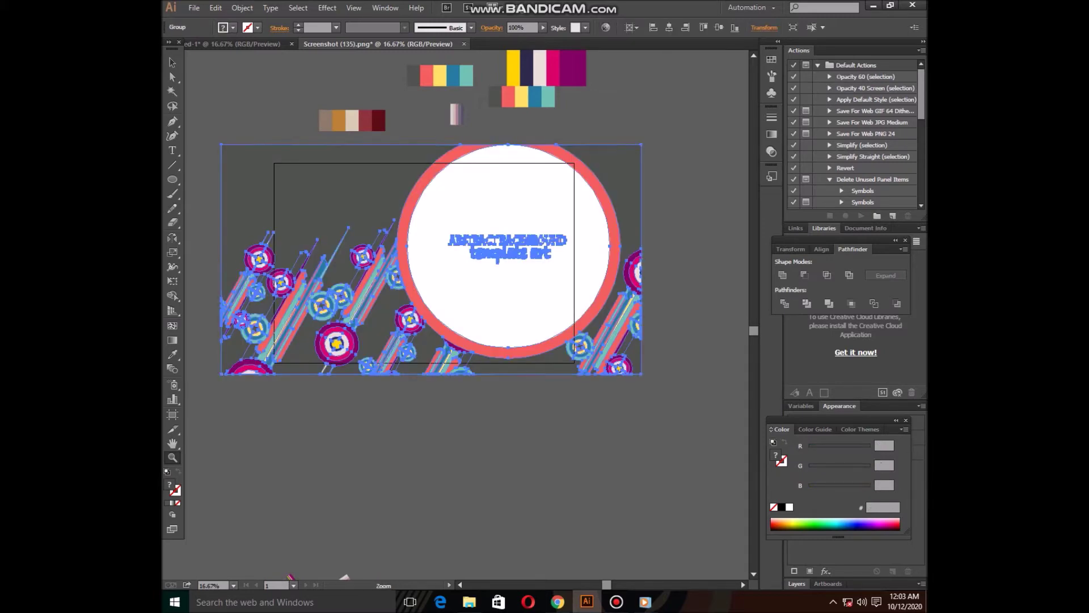
{"action": "key", "text": "ctrl+alt+7"}
{"action": "key", "text": "v"}
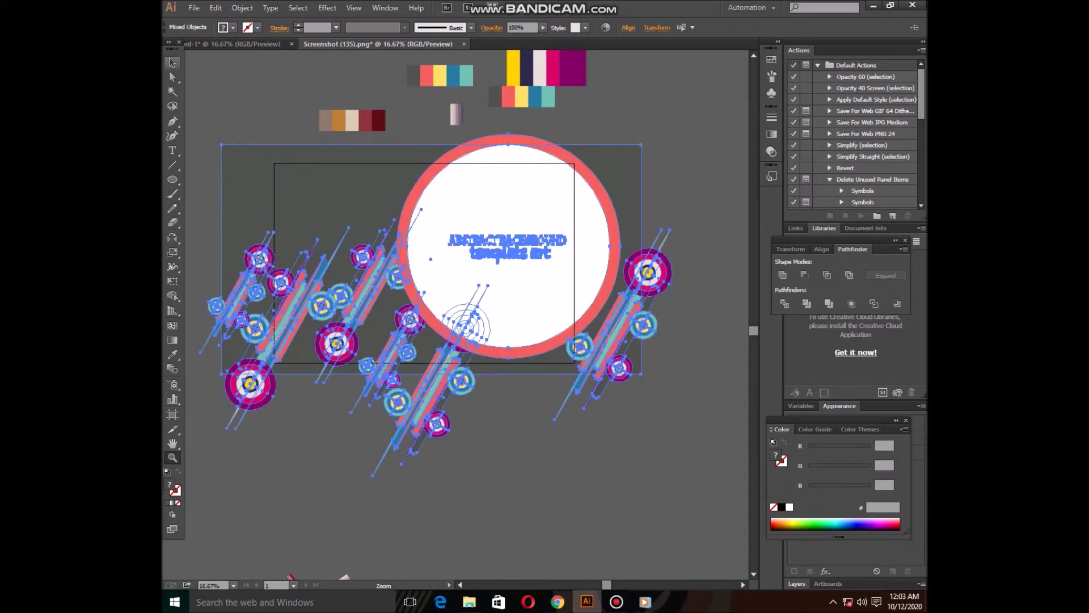
{"action": "key", "text": "ctrl+shift+a"}
Shrink the white centre circle about its centre.
{"action": "left_click", "coordinate": [431, 259]}
{"action": "left_click", "coordinate": [595, 165], "text": "shift"}
{"action": "left_click_drag", "start_coordinate": [610, 145], "coordinate": [587, 167]}
{"action": "key", "text": "ctrl+shift+a"}
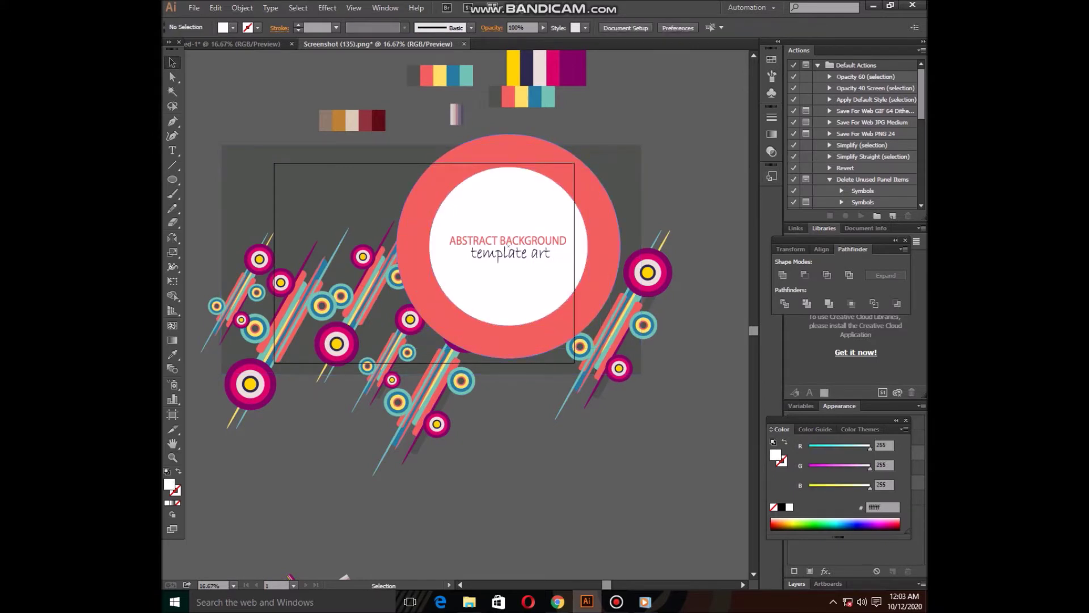
Scale a smaller copy of the coral circle inside it and fill it with the yellow swatch.
{"action": "left_click", "coordinate": [408, 192]}
{"action": "key", "text": "a"}
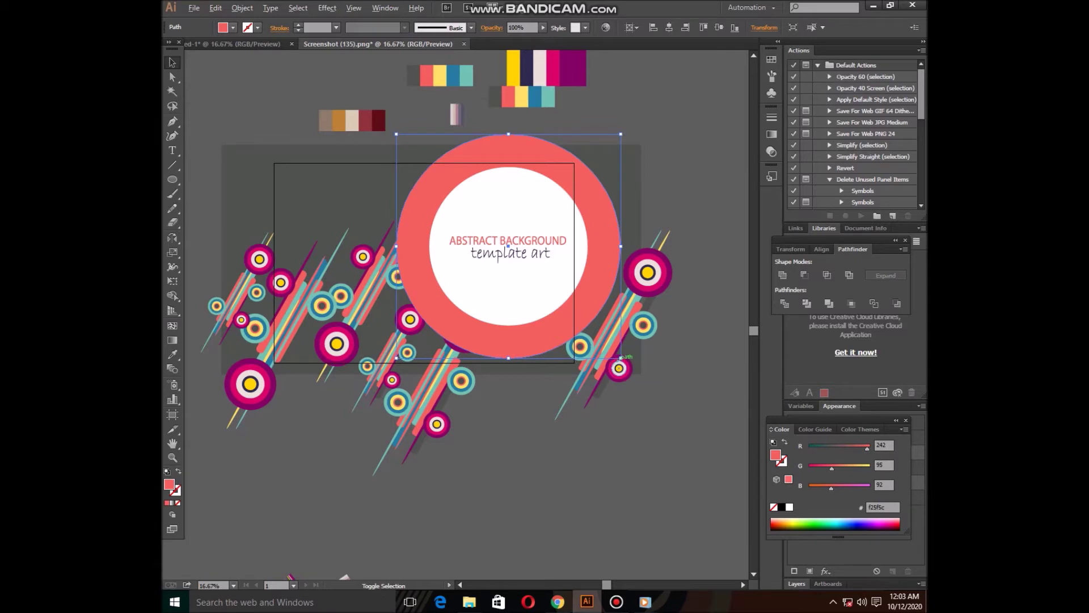
{"action": "left_click_drag", "start_coordinate": [621, 358], "coordinate": [602, 339]}
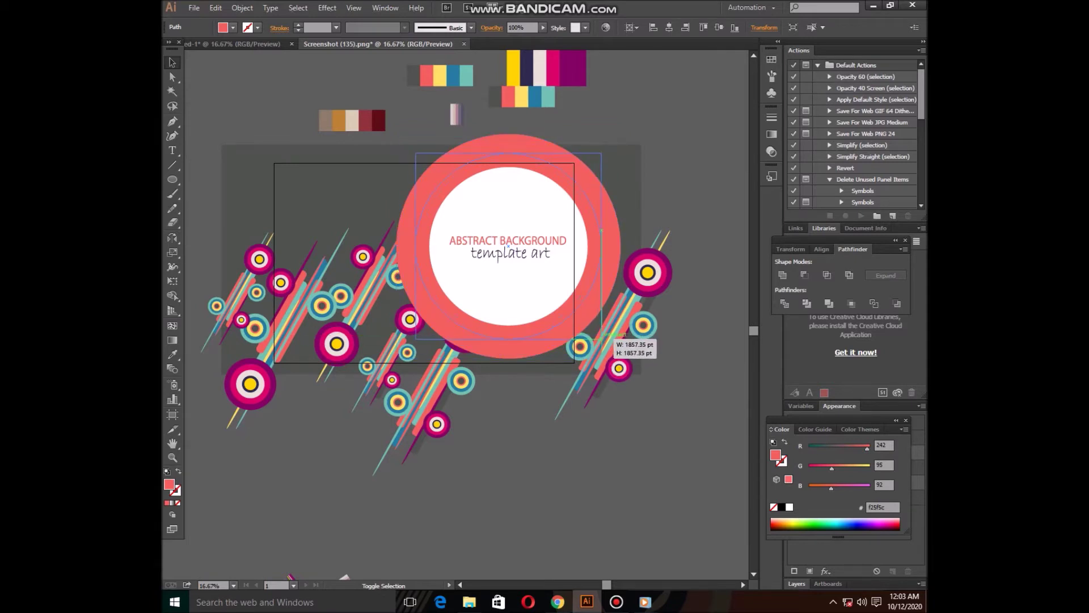
{"action": "key", "text": "i"}
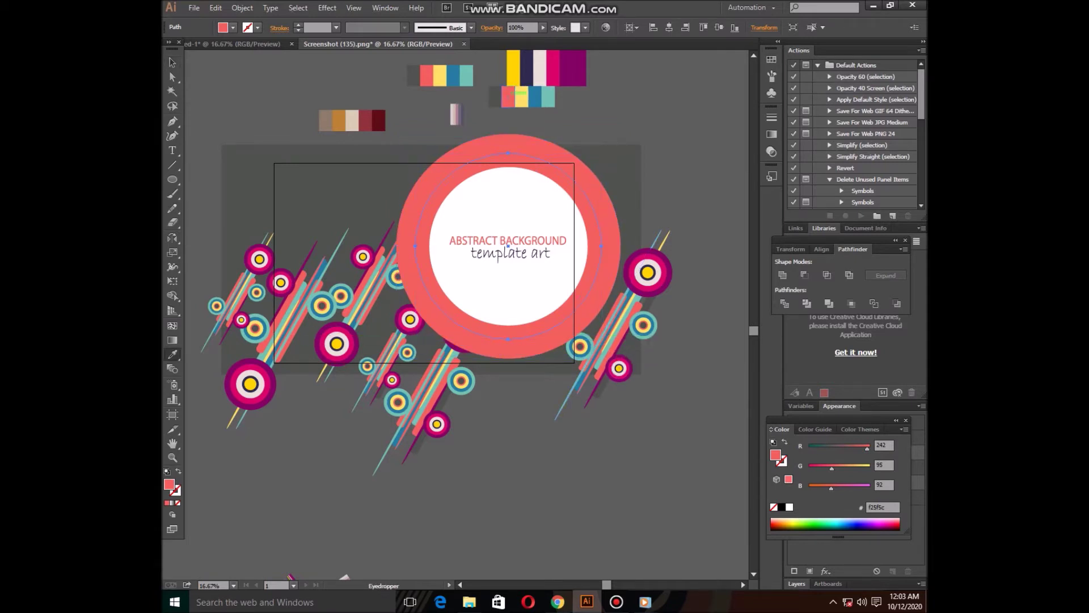
{"action": "left_click", "coordinate": [521, 97]}
Bring the lower-centre bar cluster to the front, in front of the rings.
{"action": "key", "text": "v"}
{"action": "left_click", "coordinate": [439, 423]}
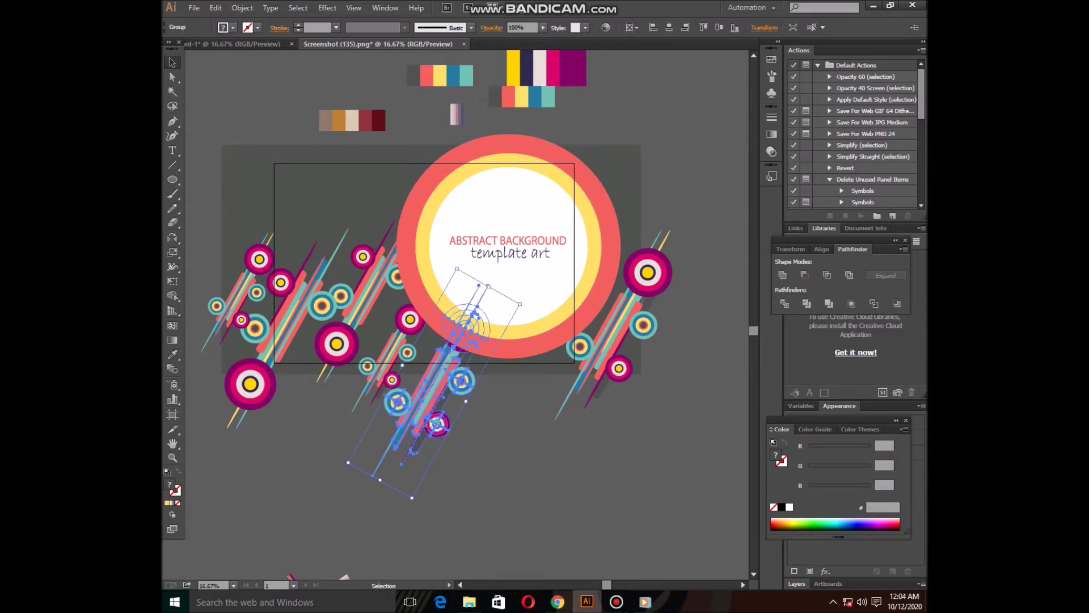
{"action": "right_click", "coordinate": [428, 424]}
{"action": "left_click", "coordinate": [590, 525]}
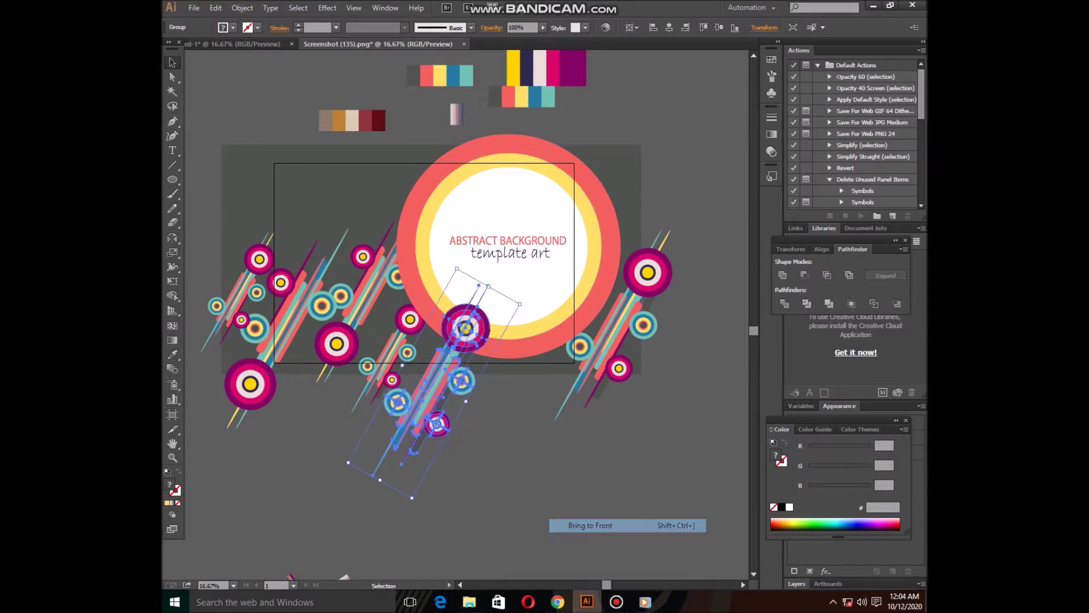
{"action": "key", "text": "ctrl+shift+a"}
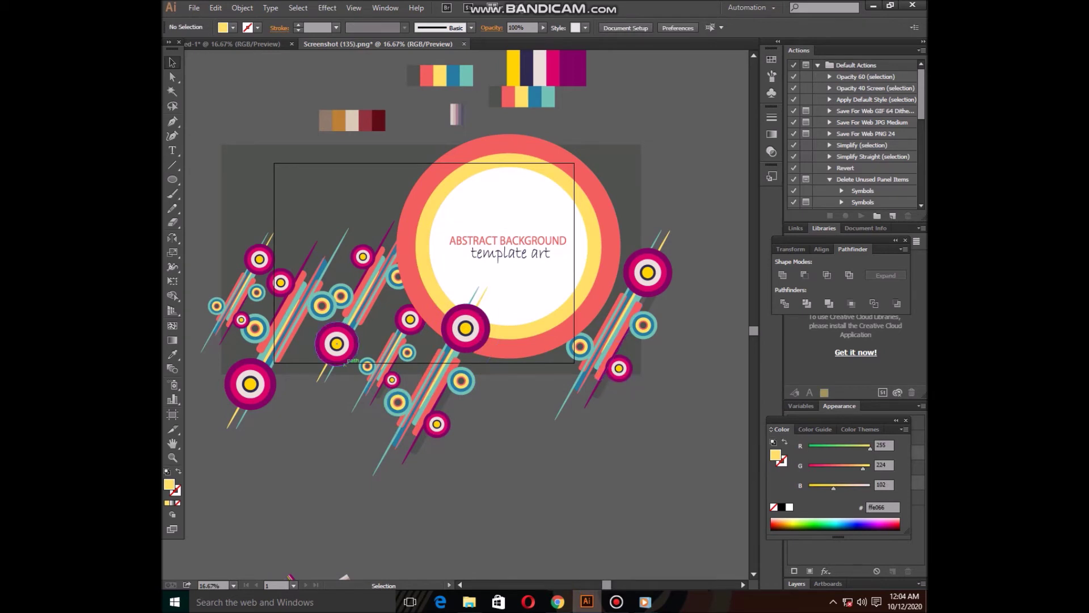
{"action": "left_click", "coordinate": [391, 349]}
{"action": "key", "text": "ctrl+shift+a"}
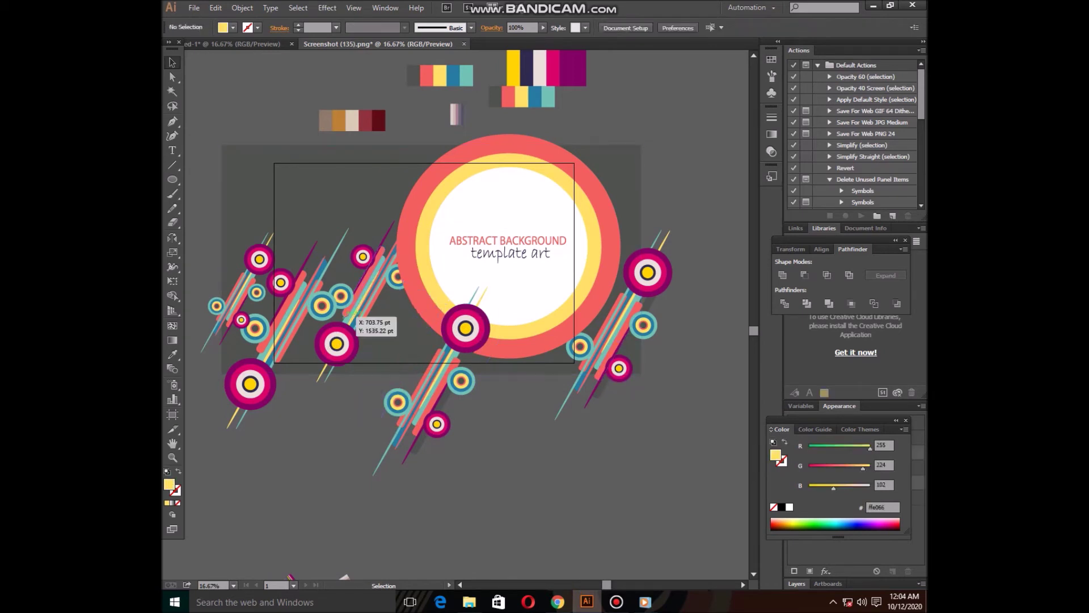
Bring the upper-left cluster to the front and rearrange the left bar clusters around the circle.
{"action": "left_click", "coordinate": [348, 317]}
{"action": "right_click", "coordinate": [347, 317]}
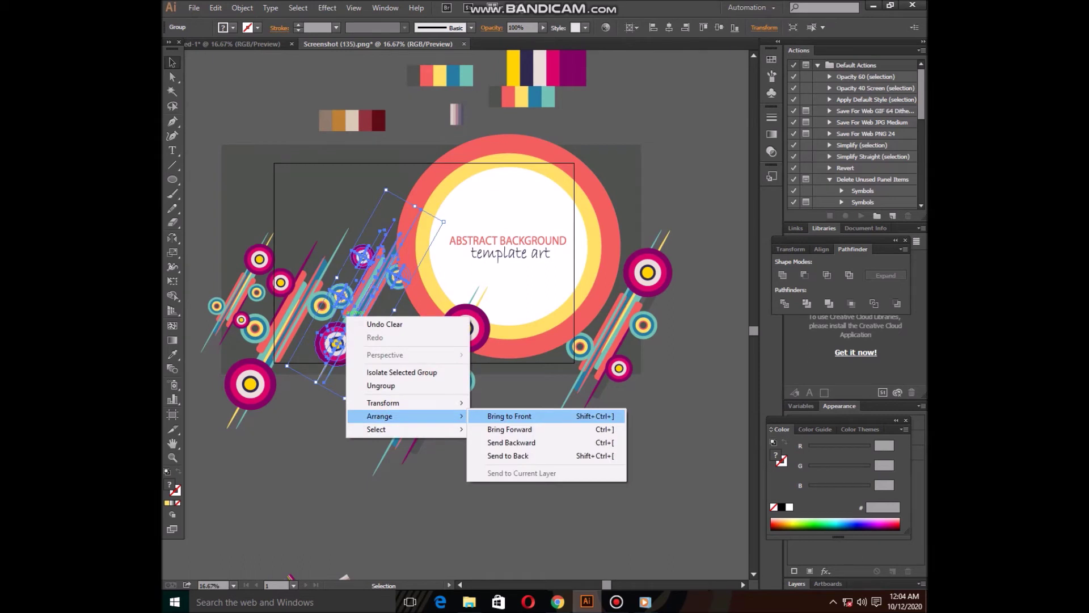
{"action": "mouse_move", "coordinate": [379, 417]}
{"action": "left_click", "coordinate": [500, 416]}
{"action": "key", "text": "ctrl+shift+a"}
{"action": "left_click", "coordinate": [284, 300]}
{"action": "left_click_drag", "start_coordinate": [271, 349], "coordinate": [623, 219]}
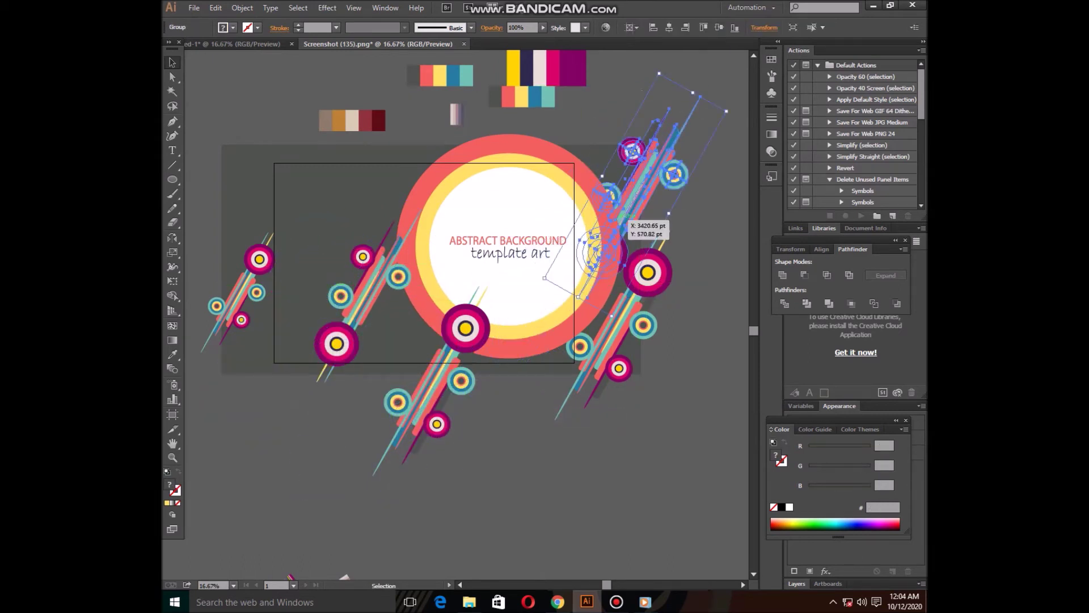
{"action": "left_click_drag", "start_coordinate": [624, 221], "coordinate": [241, 373]}
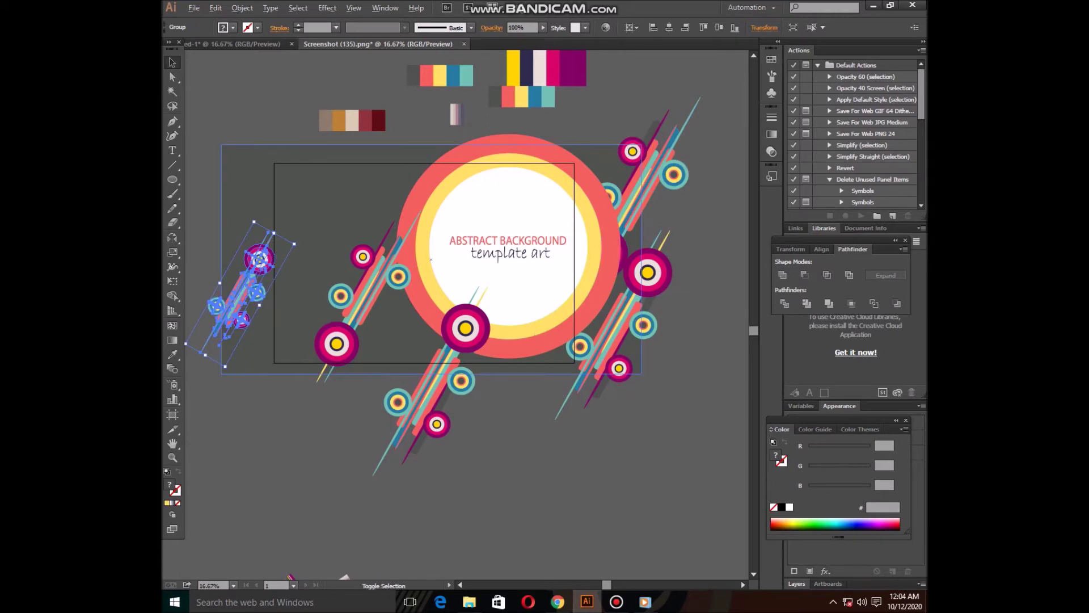
{"action": "mouse_move", "coordinate": [238, 291]}
{"action": "left_mouse_down"}
{"action": "mouse_move", "coordinate": [236, 383]}
{"action": "mouse_move", "coordinate": [363, 197]}
{"action": "mouse_move", "coordinate": [374, 165]}
{"action": "mouse_move", "coordinate": [364, 253]}
{"action": "left_mouse_up"}
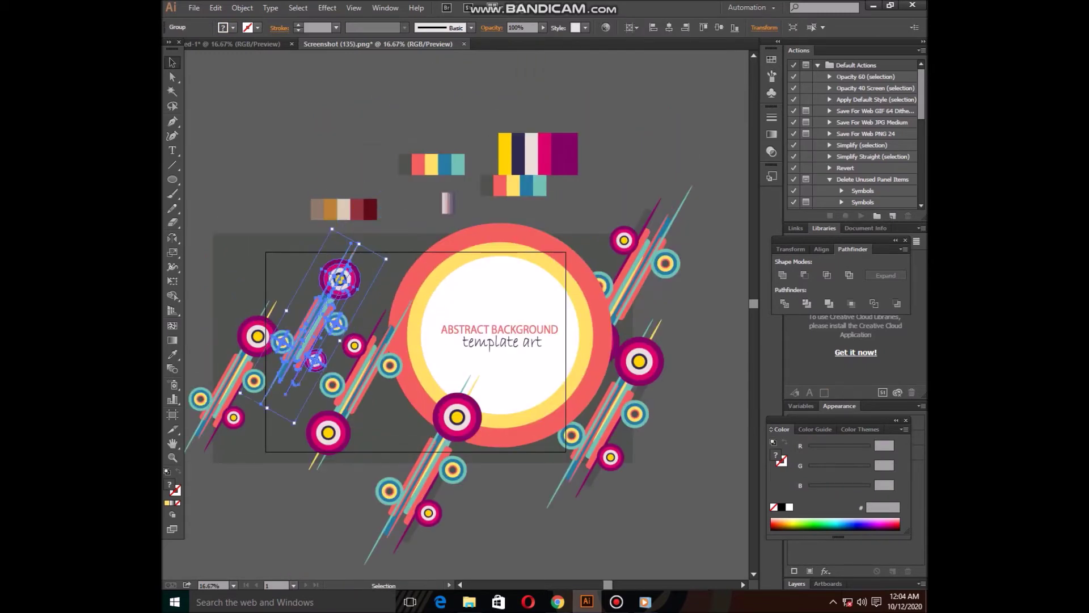
Move the colour swatches higher and nudge the upper-left cluster up and right.
{"action": "left_click", "coordinate": [448, 203]}
{"action": "left_click_drag", "start_coordinate": [306, 127], "coordinate": [584, 224]}
{"action": "left_click_drag", "start_coordinate": [533, 170], "coordinate": [559, 119]}
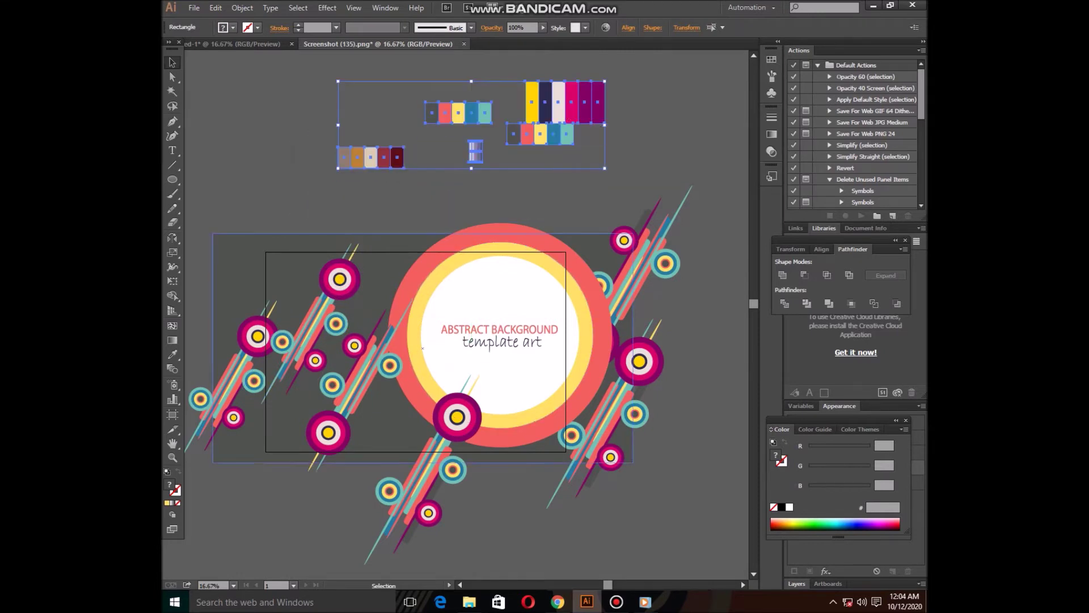
{"action": "left_click_drag", "start_coordinate": [339, 279], "coordinate": [365, 236]}
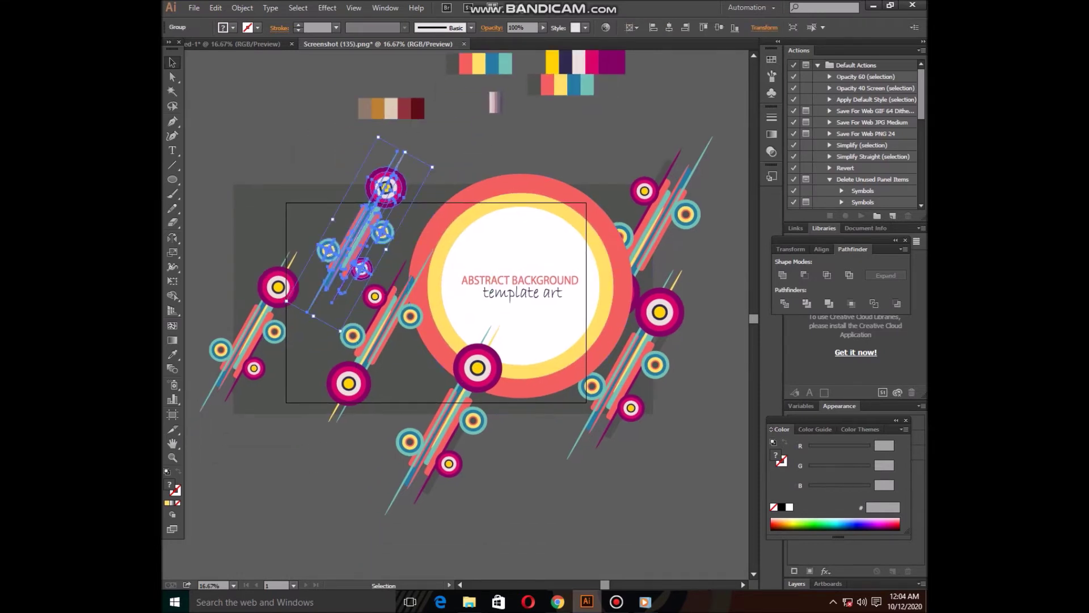
Bring the right-hand bar cluster in front of the big circle.
{"action": "left_click", "coordinate": [666, 193]}
{"action": "right_click", "coordinate": [666, 193]}
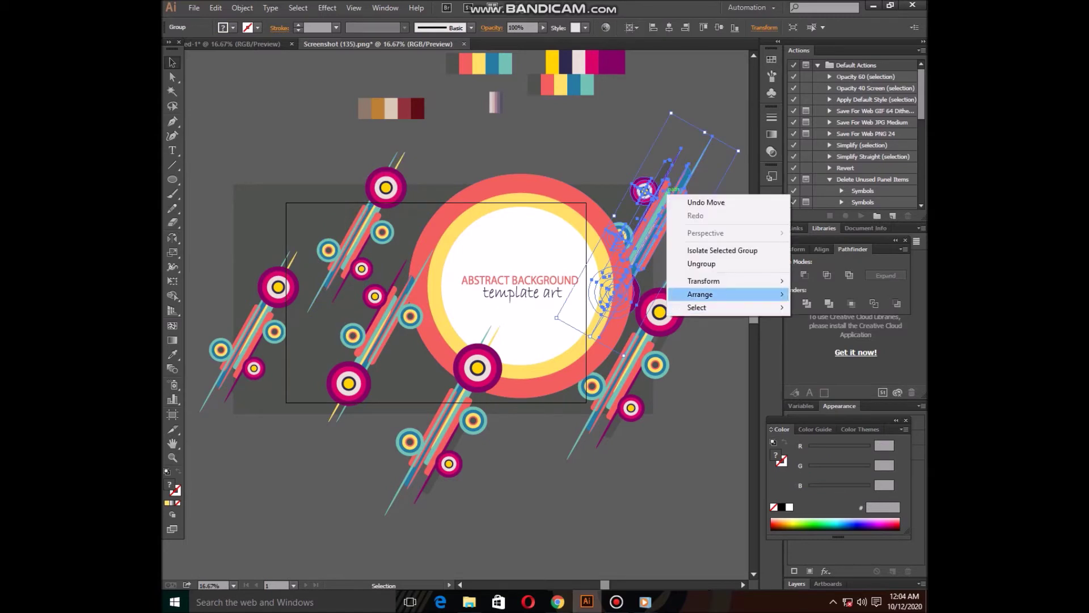
{"action": "left_click", "coordinate": [527, 307]}
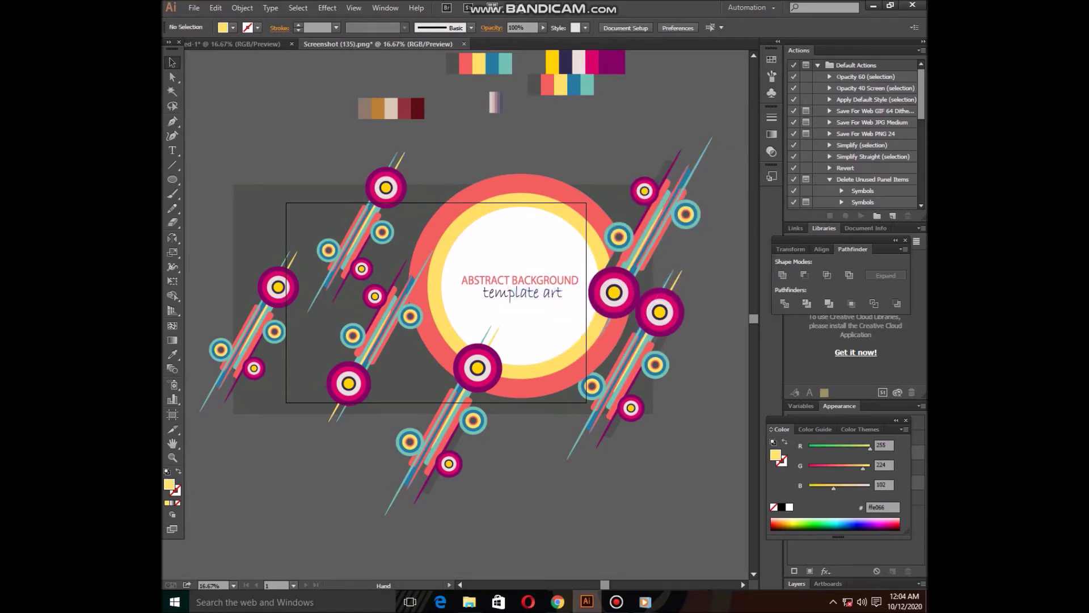
{"action": "left_click_drag", "start_coordinate": [522, 307], "coordinate": [524, 302]}
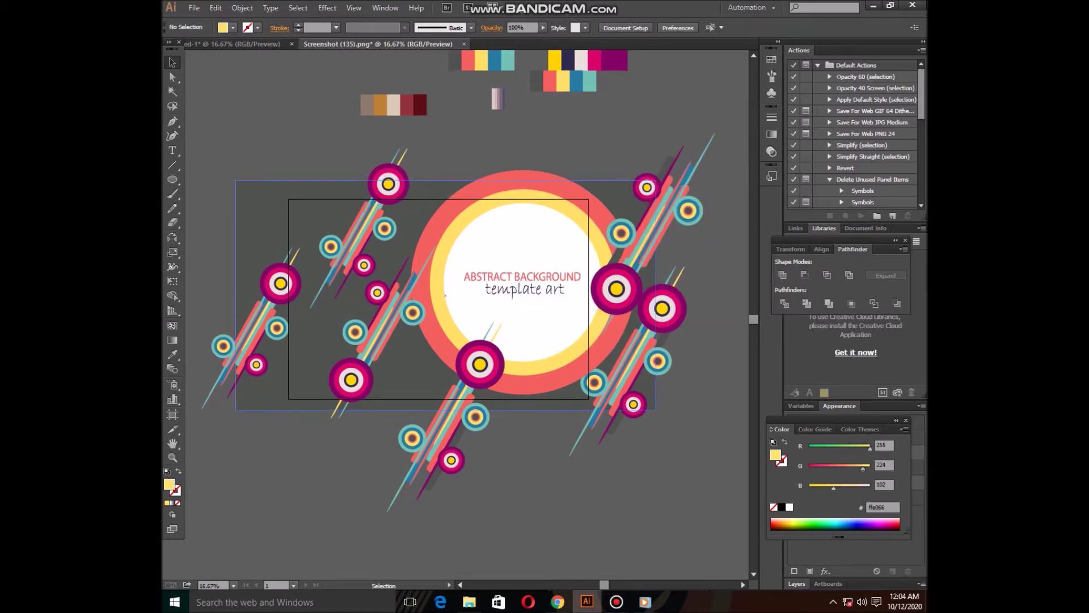
Copy a small bar cluster, bring it in front, and place it near the circle's lower right.
{"action": "left_click", "coordinate": [341, 244]}
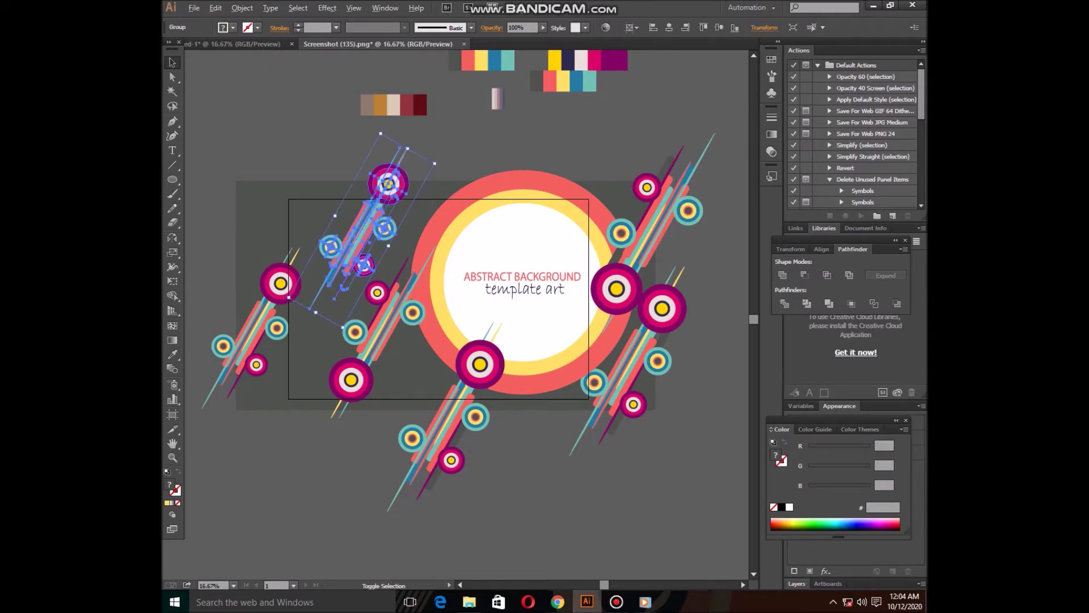
{"action": "mouse_move", "coordinate": [367, 223]}
{"action": "left_mouse_down"}
{"action": "mouse_move", "coordinate": [457, 177]}
{"action": "mouse_move", "coordinate": [453, 189]}
{"action": "left_mouse_up"}
{"action": "left_click", "coordinate": [281, 283]}
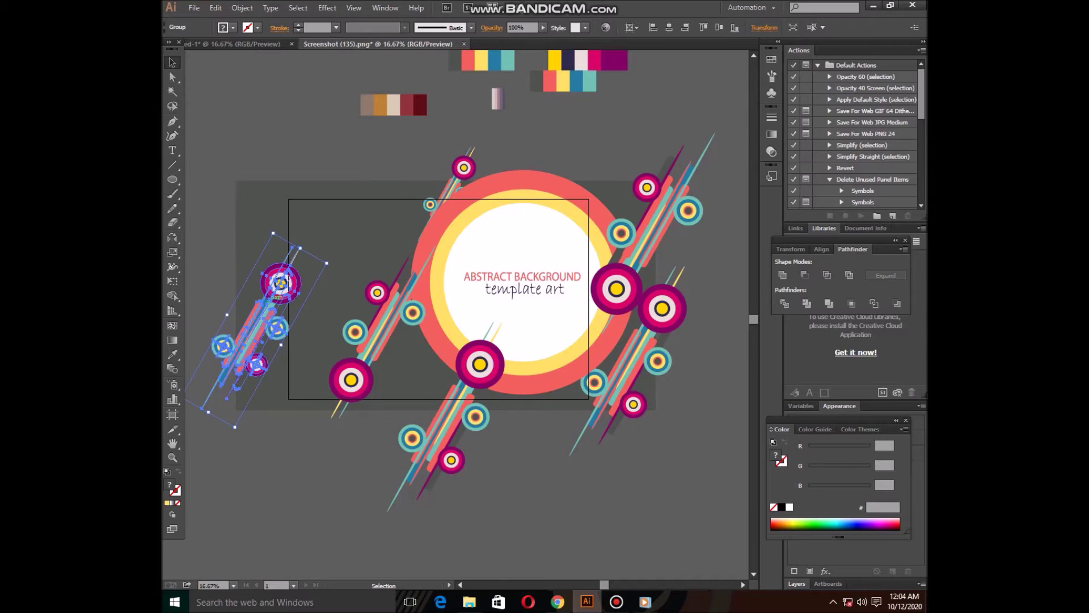
{"action": "right_click", "coordinate": [464, 168]}
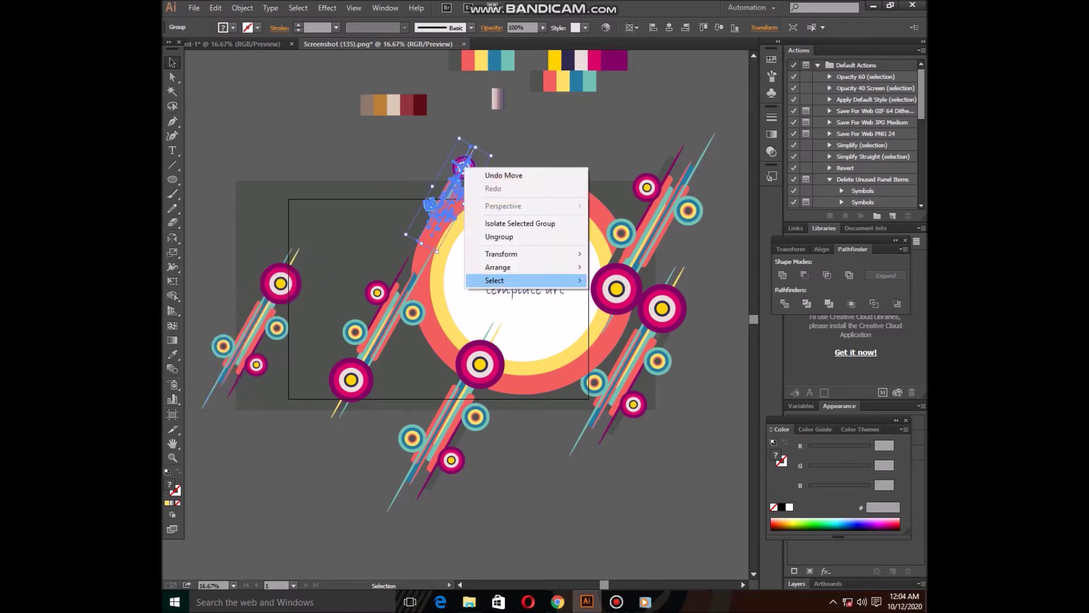
{"action": "left_click", "coordinate": [627, 268]}
{"action": "mouse_move", "coordinate": [456, 192]}
{"action": "left_mouse_down"}
{"action": "mouse_move", "coordinate": [610, 170]}
{"action": "mouse_move", "coordinate": [546, 391]}
{"action": "left_mouse_up"}
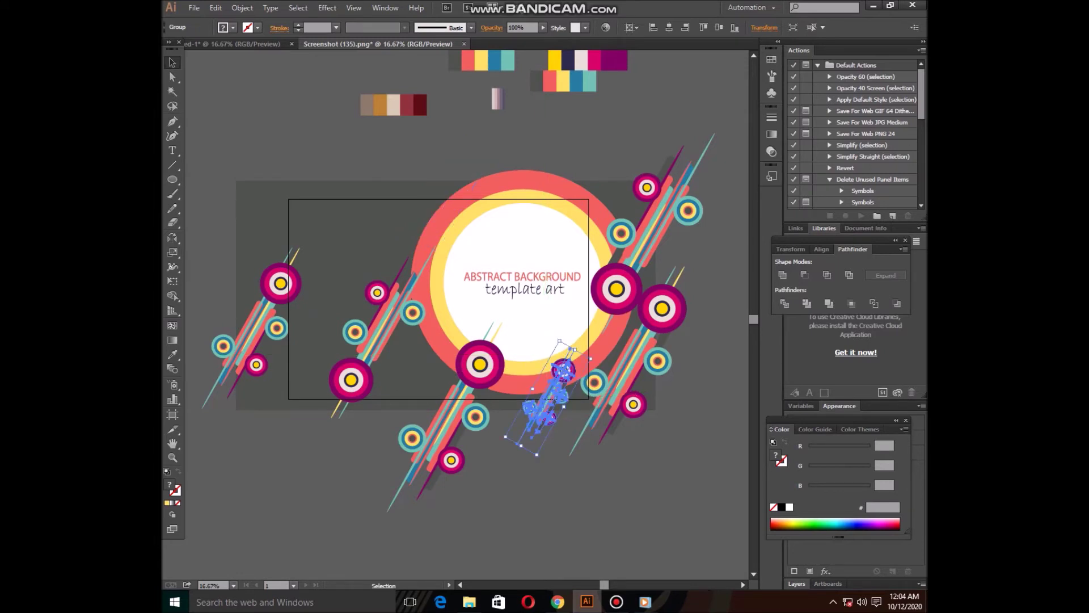
{"action": "left_click_drag", "start_coordinate": [546, 391], "coordinate": [547, 393]}
{"action": "left_click", "coordinate": [648, 184]}
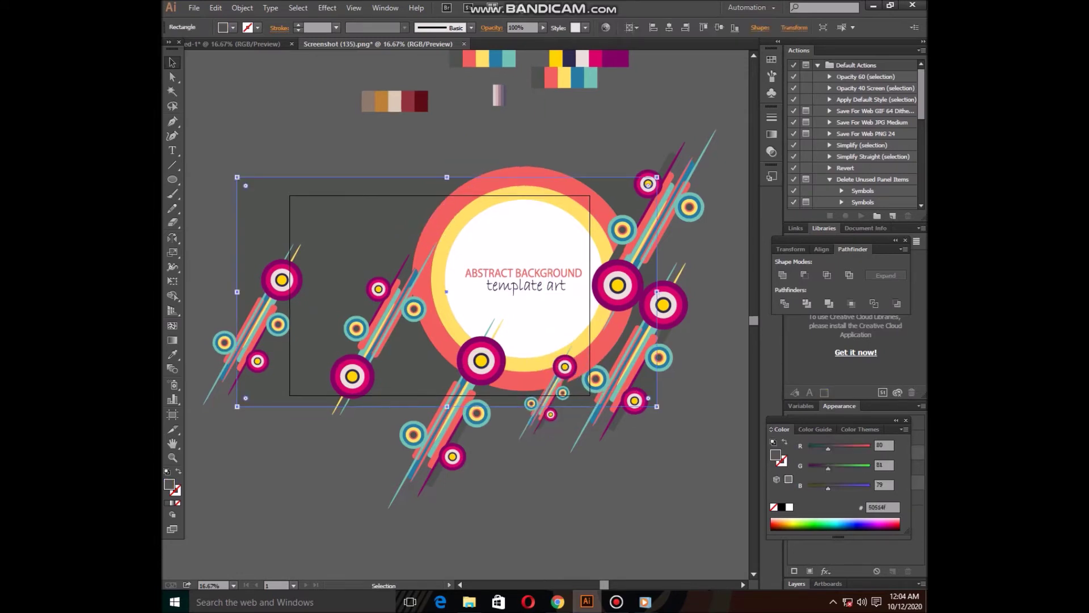
Sample swatches with the Eyedropper until the background rectangle is grey-brown 8c7a6b.
{"action": "key", "text": "i"}
{"action": "left_click", "coordinate": [421, 101]}
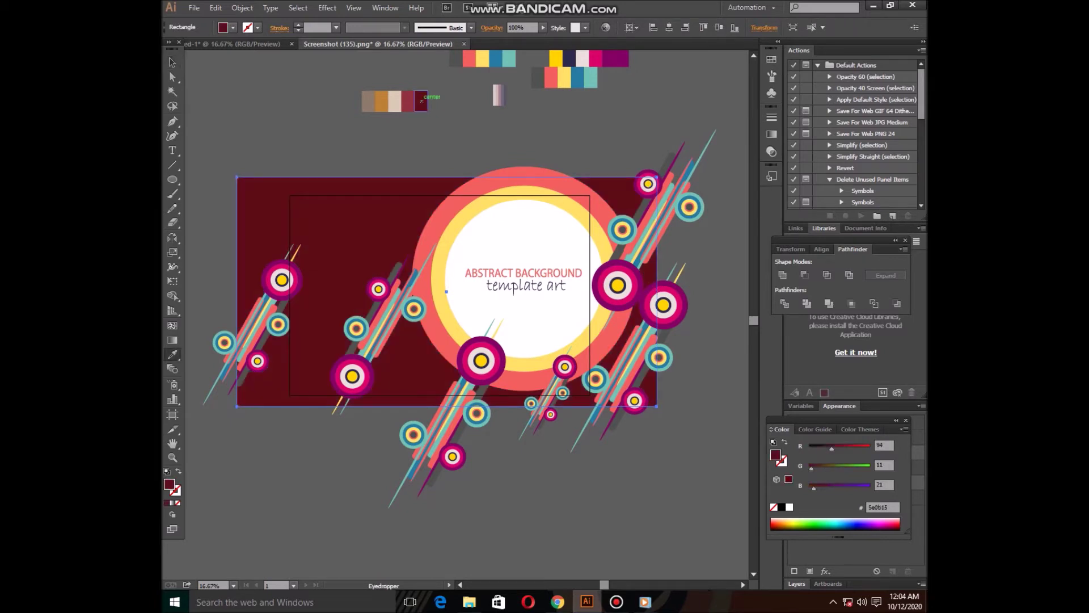
{"action": "left_click", "coordinate": [408, 101]}
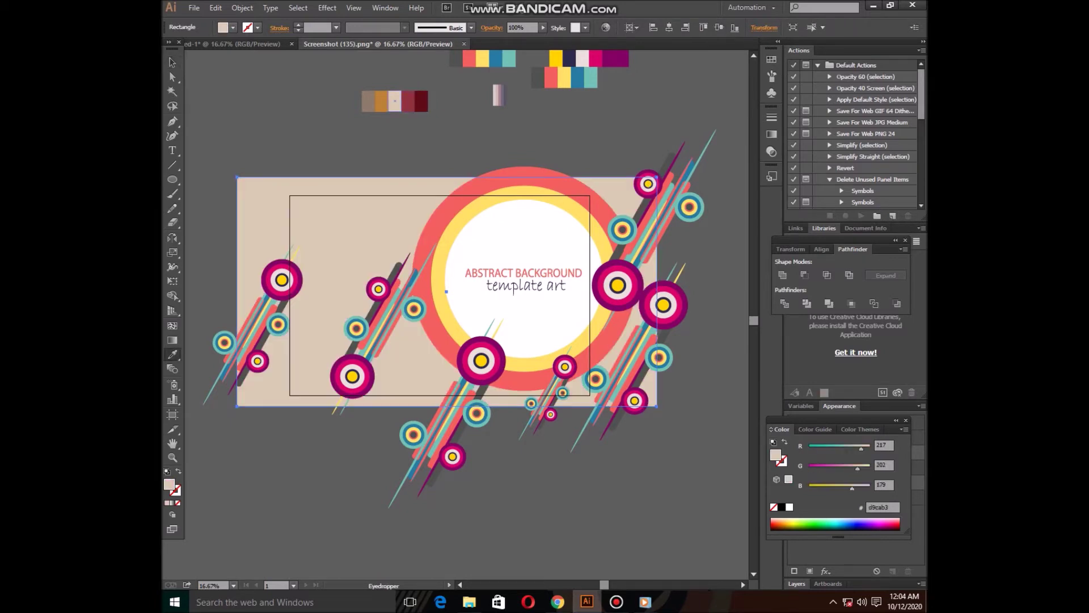
{"action": "left_click", "coordinate": [382, 101]}
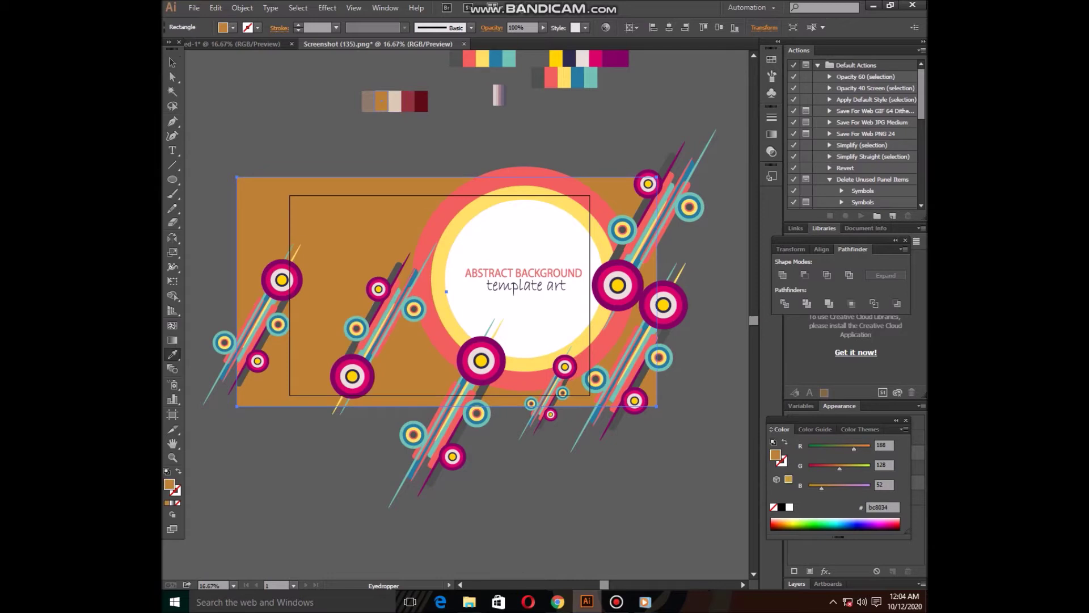
{"action": "left_click", "coordinate": [368, 101]}
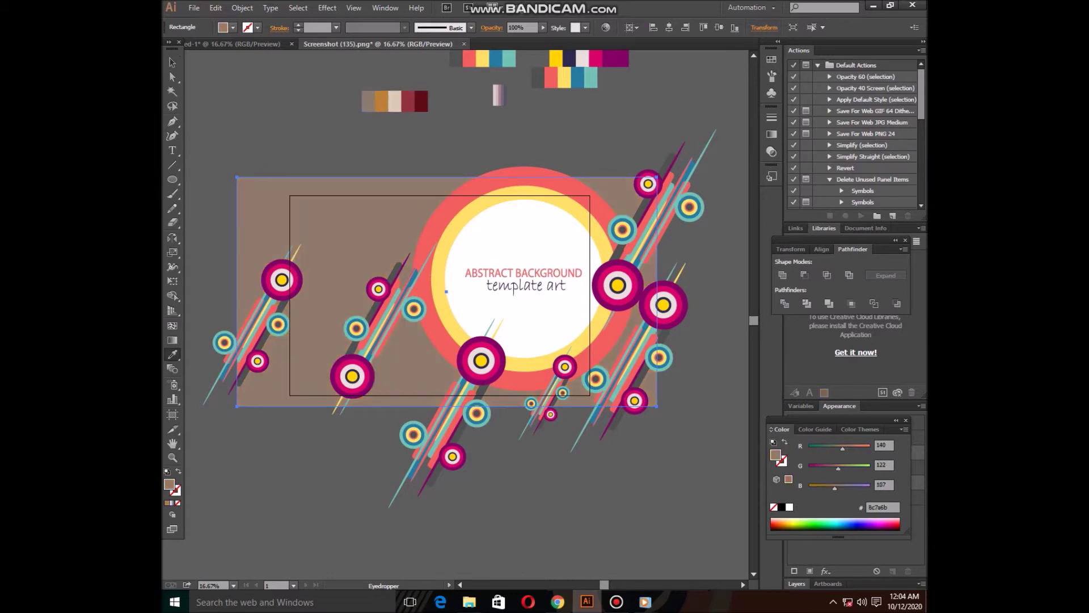
{"action": "left_click", "coordinate": [172, 63]}
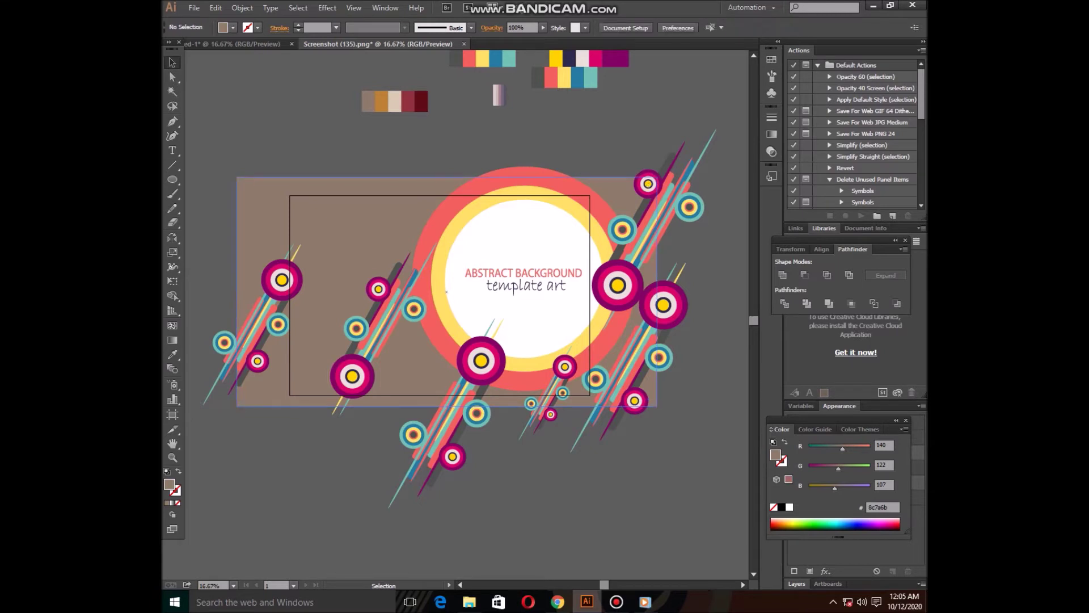
Bring the taupe background rectangle to the top of the stacking order.
{"action": "key", "text": "a"}
{"action": "right_click", "coordinate": [363, 263]}
{"action": "left_click", "coordinate": [516, 434]}
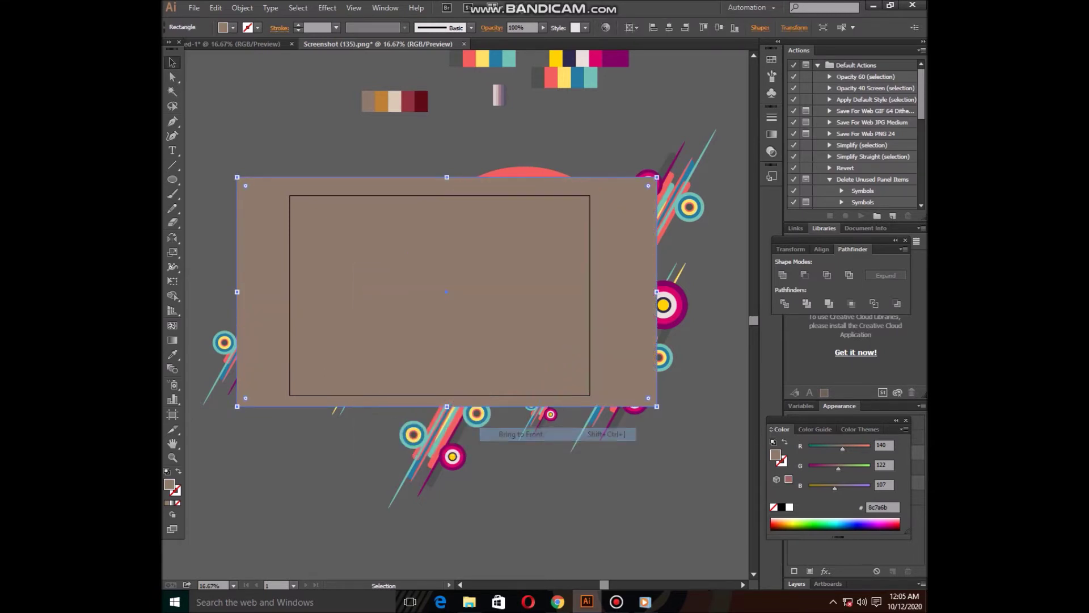
{"action": "key", "text": "ctrl+z"}
{"action": "left_click", "coordinate": [513, 287]}
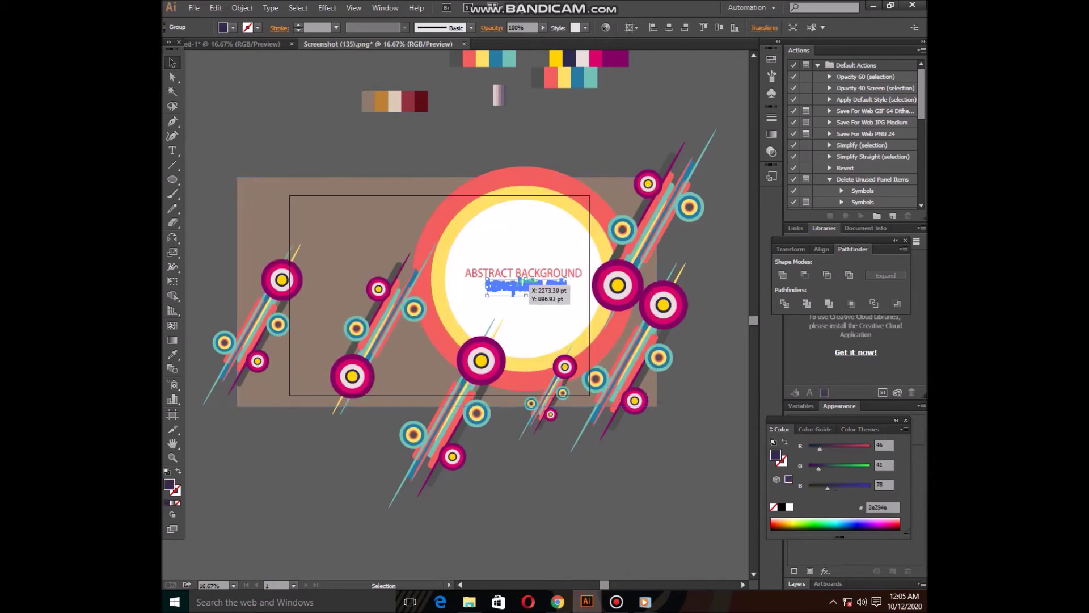
{"action": "left_click", "coordinate": [652, 180]}
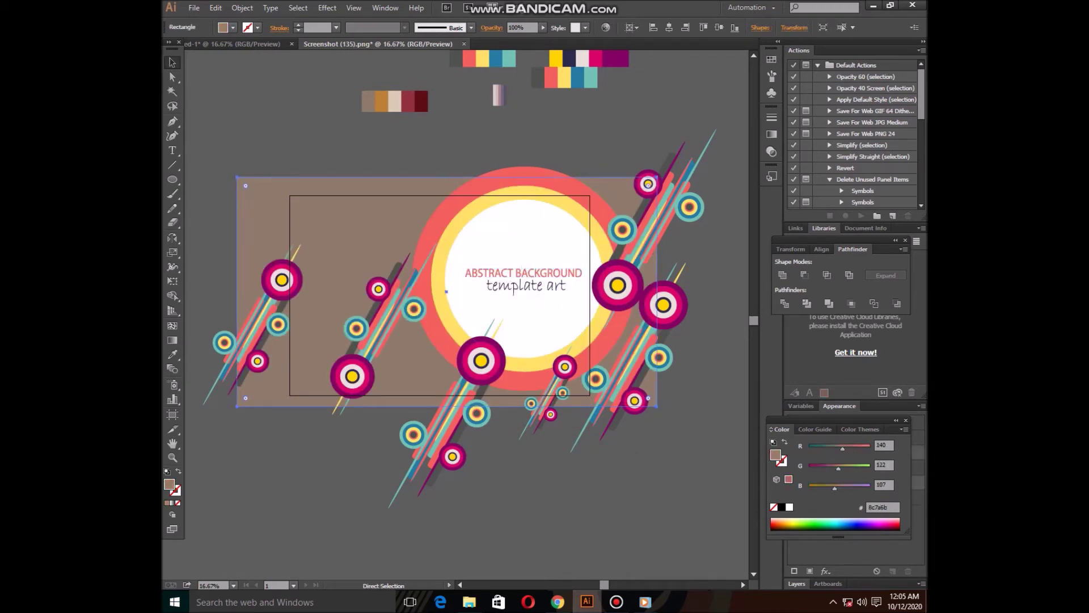
{"action": "right_click", "coordinate": [408, 366]}
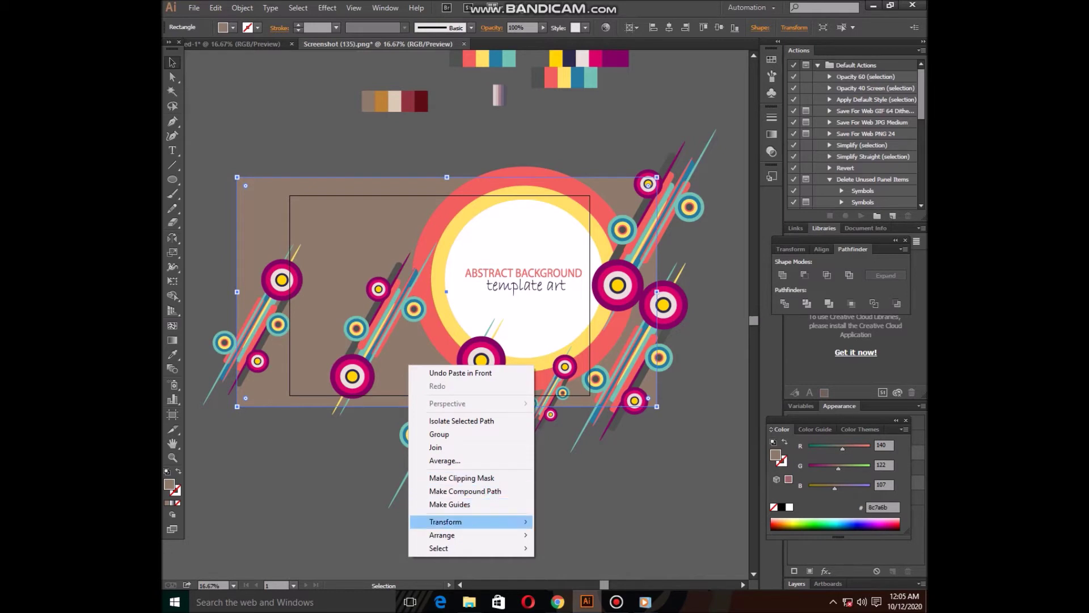
{"action": "left_click", "coordinate": [559, 534]}
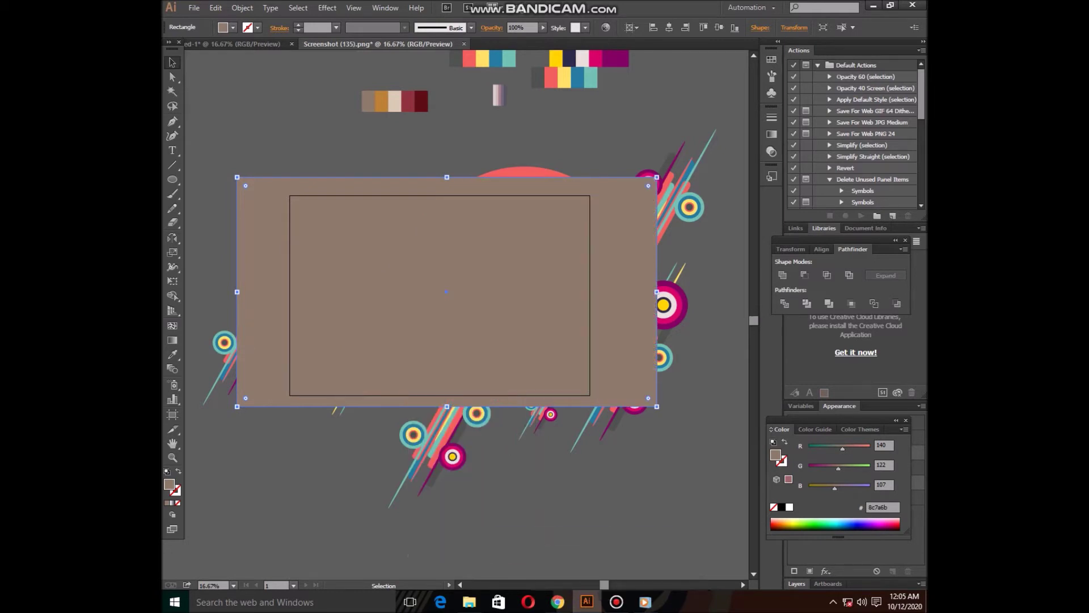
Select all artwork and make a clipping mask from the top rectangle.
{"action": "key", "text": "ctrl+a"}
{"action": "right_click", "coordinate": [522, 337]}
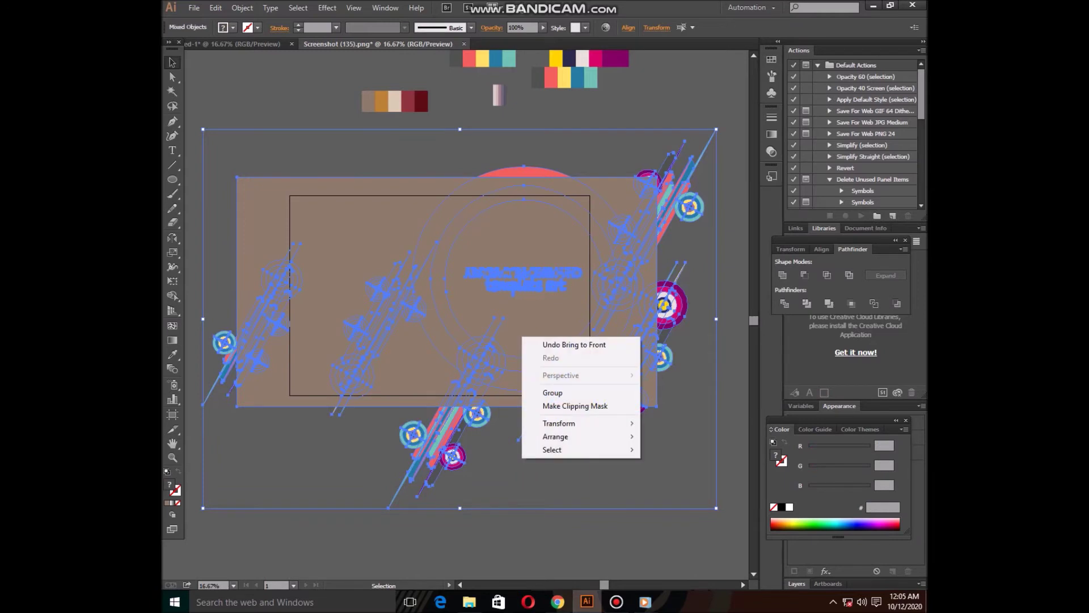
{"action": "left_click", "coordinate": [575, 406]}
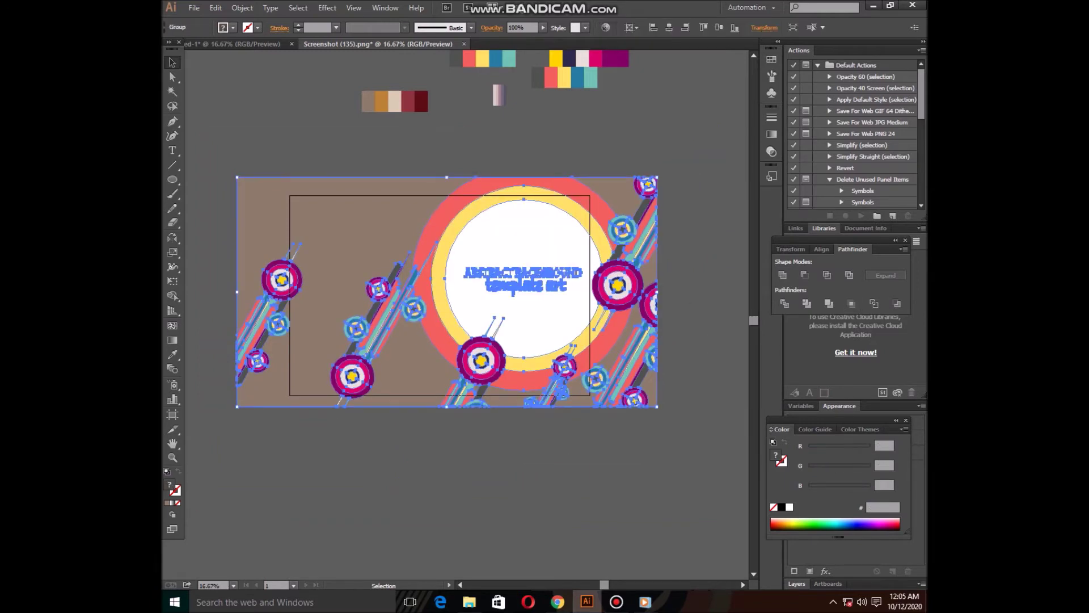
{"action": "left_click", "coordinate": [194, 8]}
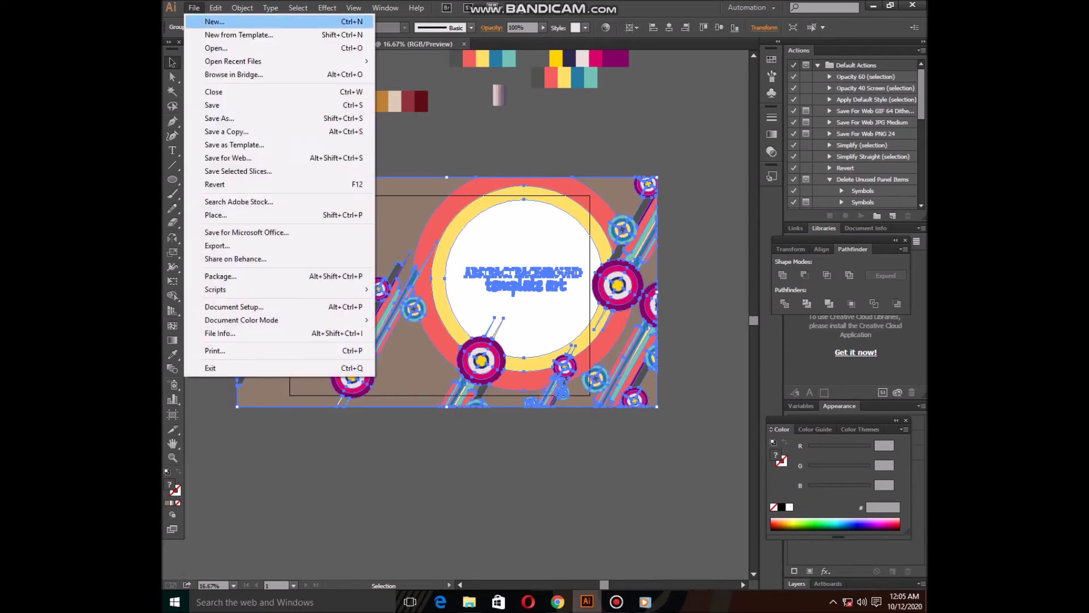
Create new document Untitled-2 and drag the clipped artwork into it.
{"action": "left_click", "coordinate": [199, 19]}
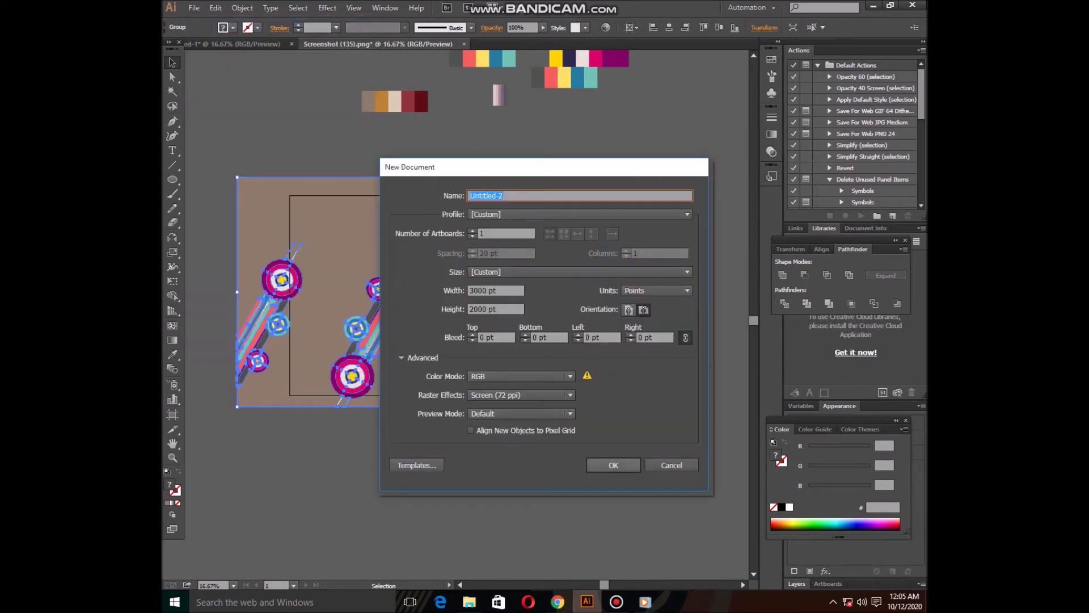
{"action": "left_click", "coordinate": [613, 465]}
{"action": "left_click", "coordinate": [377, 43]}
{"action": "mouse_move", "coordinate": [450, 315]}
{"action": "left_mouse_down"}
{"action": "mouse_move", "coordinate": [577, 52]}
{"action": "mouse_move", "coordinate": [431, 267]}
{"action": "left_mouse_up"}
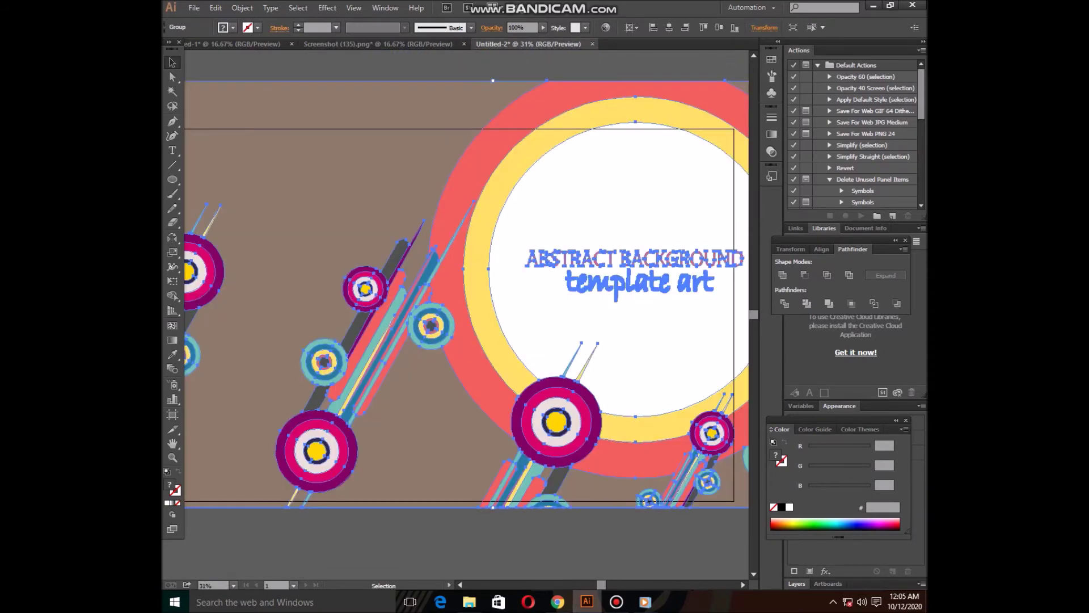
{"action": "key", "text": "ctrl+minus"}
{"action": "key", "text": "ctrl+minus"}
{"action": "key", "text": "v"}
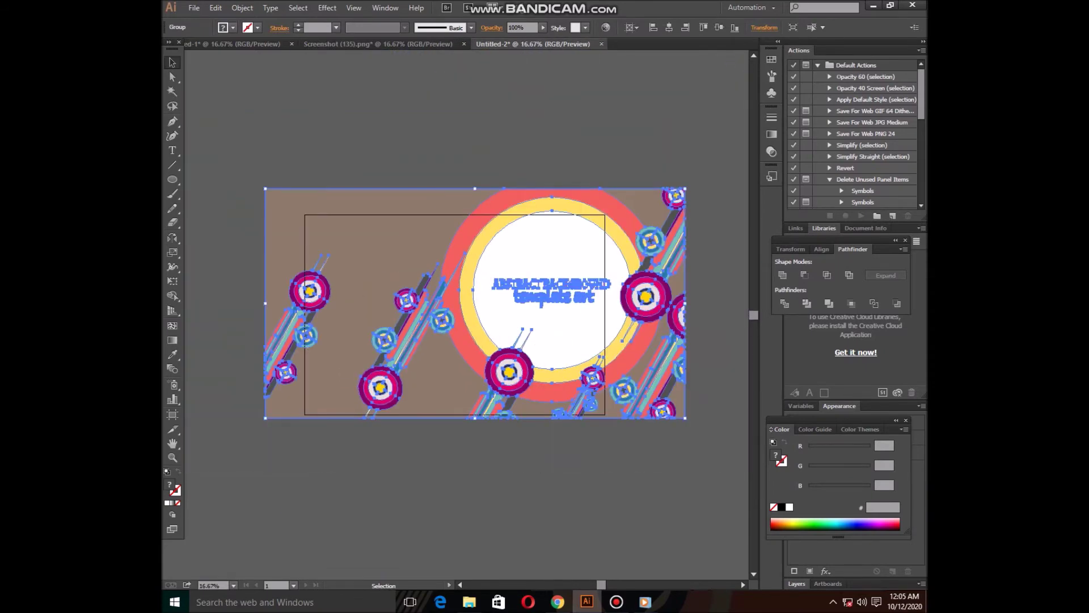
Paste an artwork copy into the untitled document, then return to Screenshot (135).png and deselect.
{"action": "left_click", "coordinate": [616, 601]}
{"action": "left_click", "coordinate": [617, 601]}
{"action": "key", "text": "ctrl+Tab"}
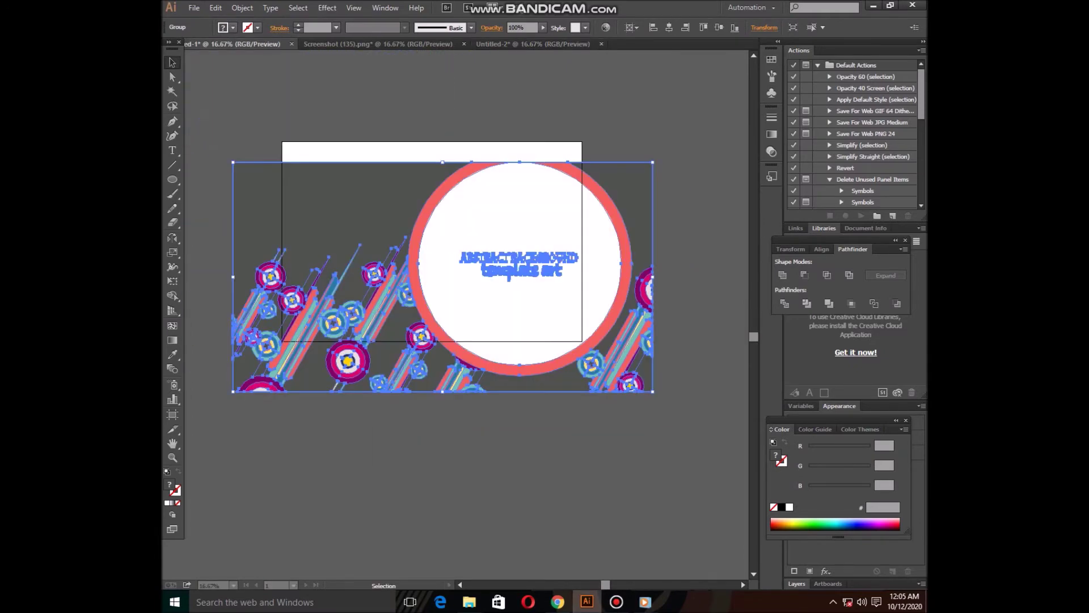
{"action": "key", "text": "ctrl+v"}
{"action": "key", "text": "ctrl+Tab"}
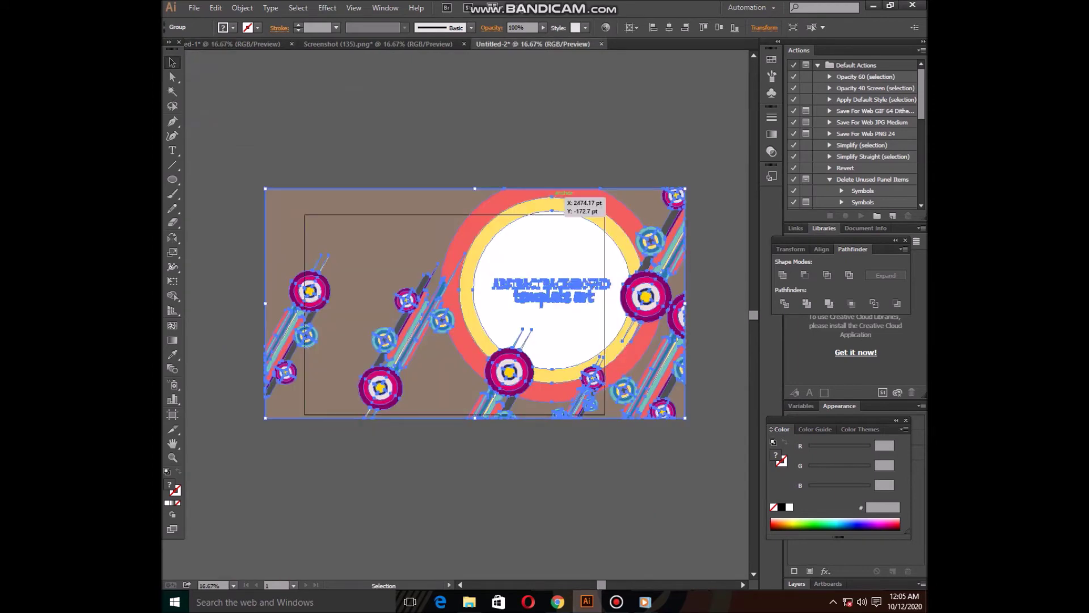
{"action": "key", "text": "ctrl+Tab"}
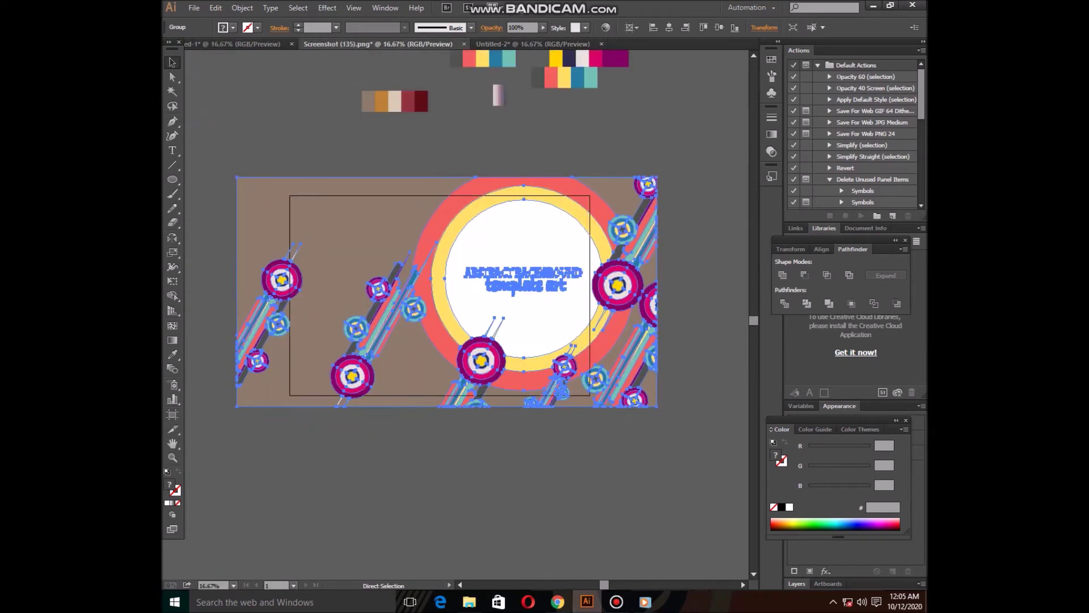
{"action": "key", "text": "ctrl+shift+a"}
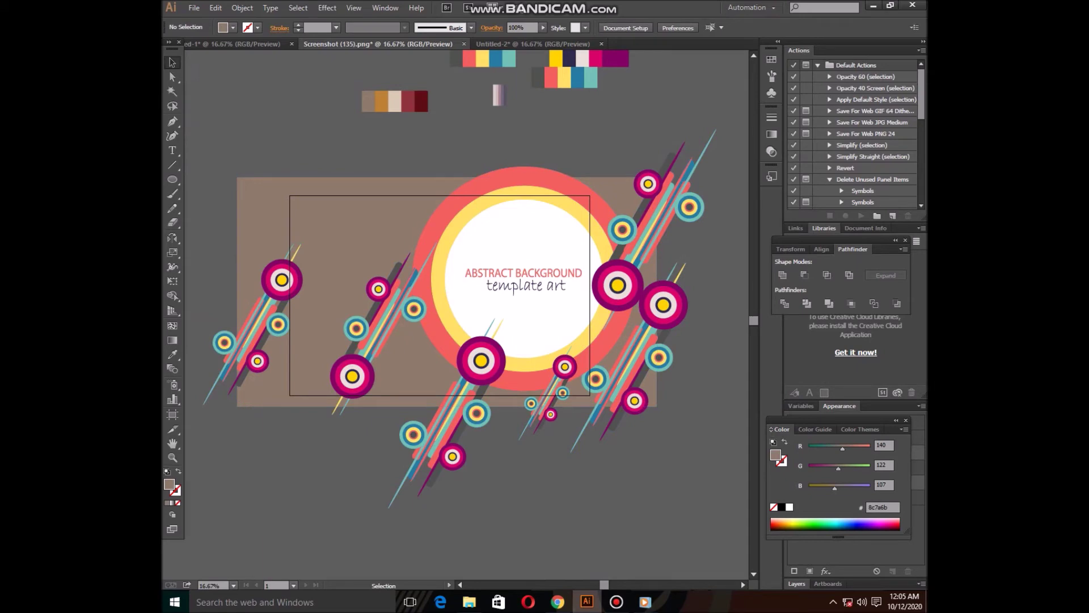
{"action": "left_click", "coordinate": [617, 601]}
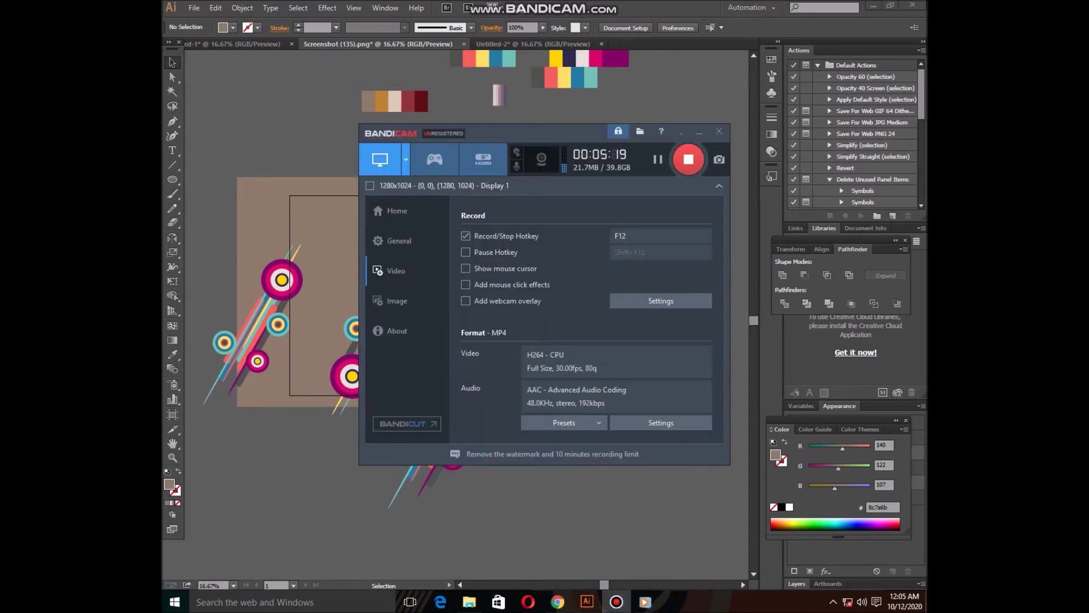
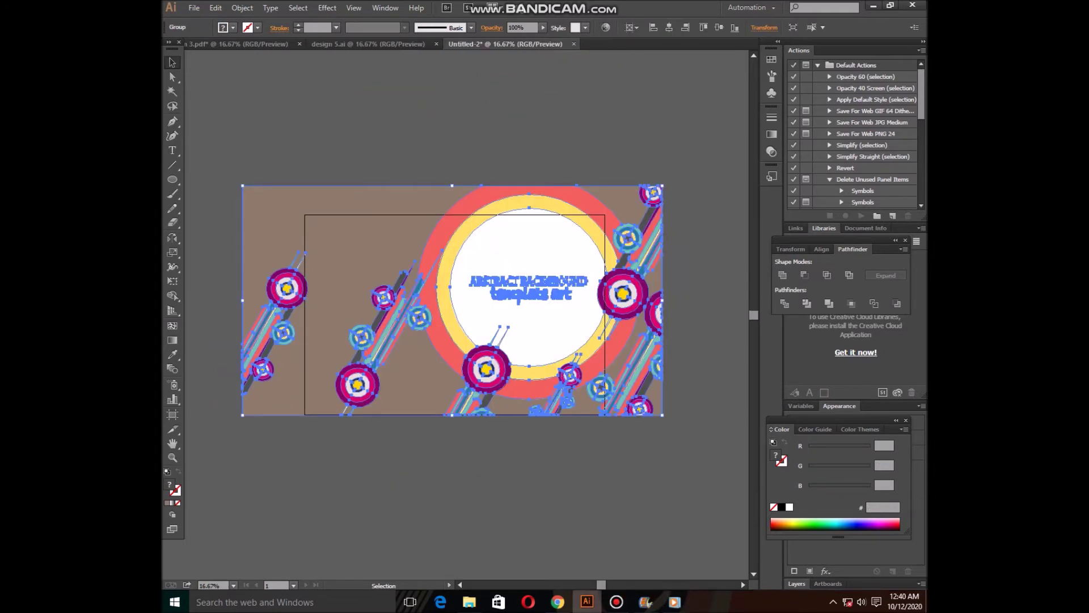
Reposition the banner artwork in Untitled-2, then bring design 5.ai into view.
{"action": "mouse_move", "coordinate": [487, 369]}
{"action": "left_mouse_down"}
{"action": "mouse_move", "coordinate": [446, 303]}
{"action": "mouse_move", "coordinate": [464, 273]}
{"action": "left_mouse_up"}
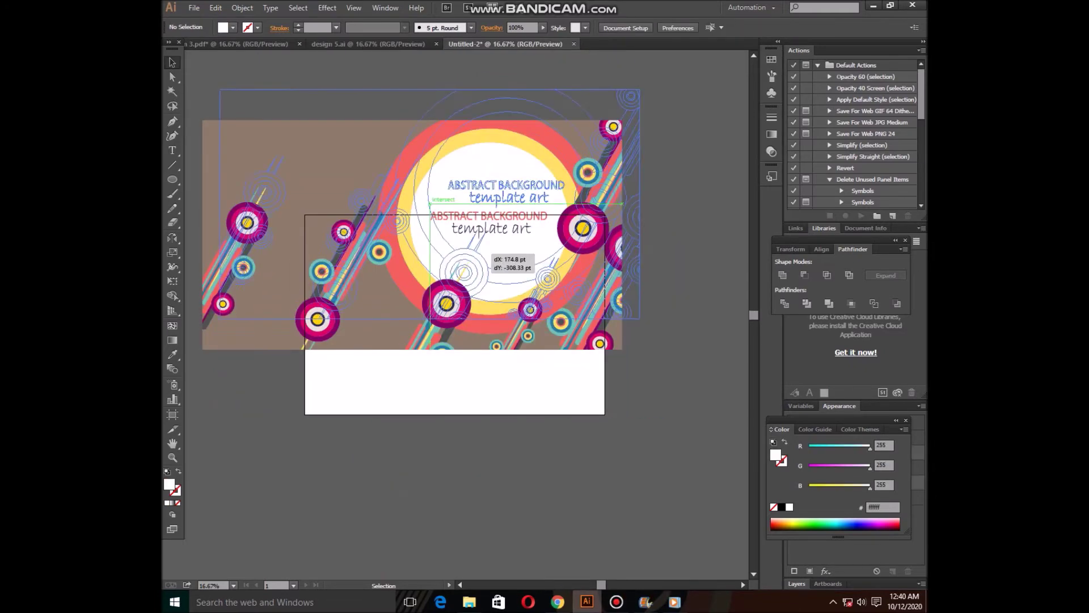
{"action": "left_click_drag", "start_coordinate": [480, 230], "coordinate": [499, 350]}
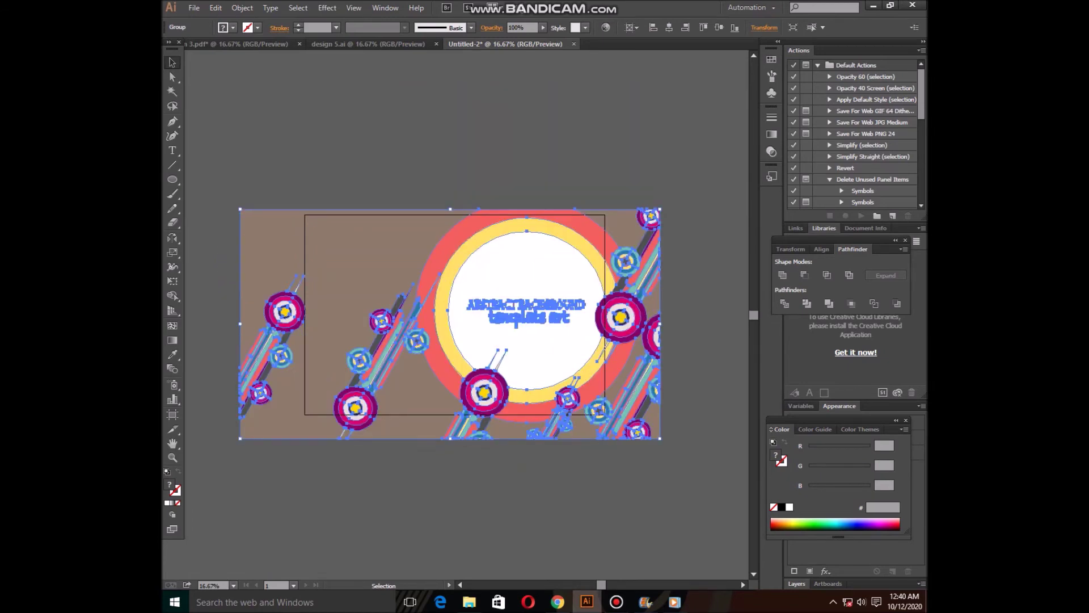
{"action": "left_click", "coordinate": [367, 44]}
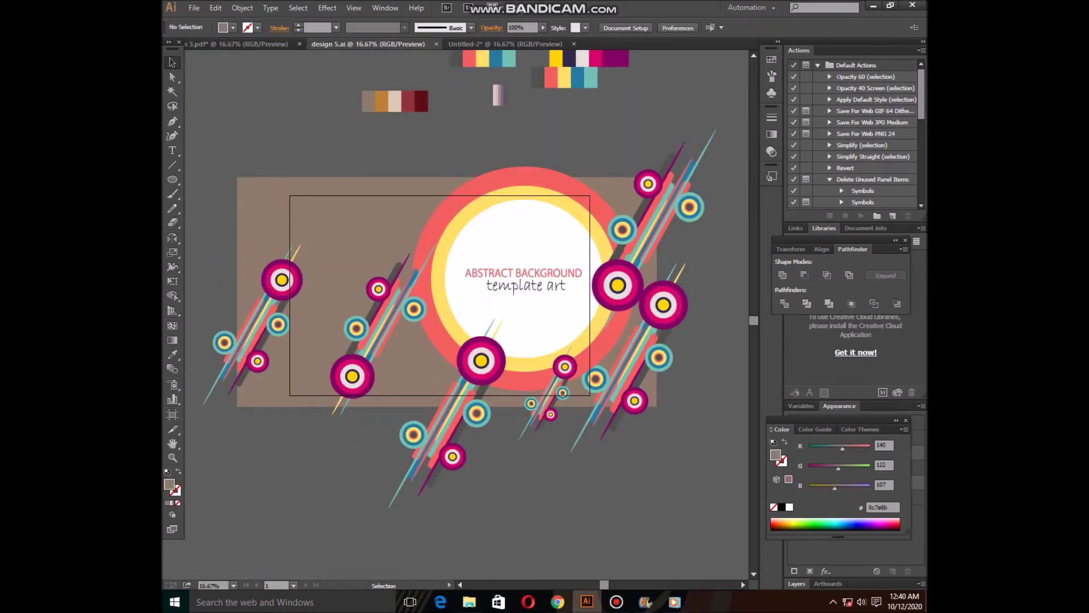
{"action": "left_click_drag", "start_coordinate": [454, 312], "coordinate": [435, 264]}
Pile the top-right, second and left stripe clusters below the brown artboard.
{"action": "left_click", "coordinate": [628, 135]}
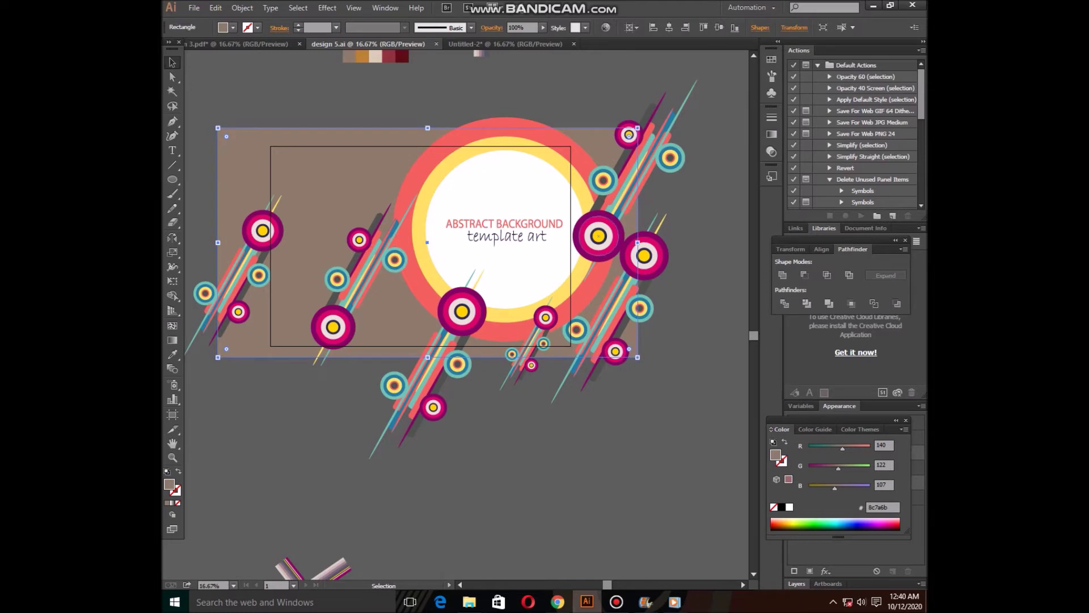
{"action": "mouse_move", "coordinate": [628, 135]}
{"action": "left_mouse_down"}
{"action": "mouse_move", "coordinate": [492, 430]}
{"action": "mouse_move", "coordinate": [520, 523]}
{"action": "left_mouse_up"}
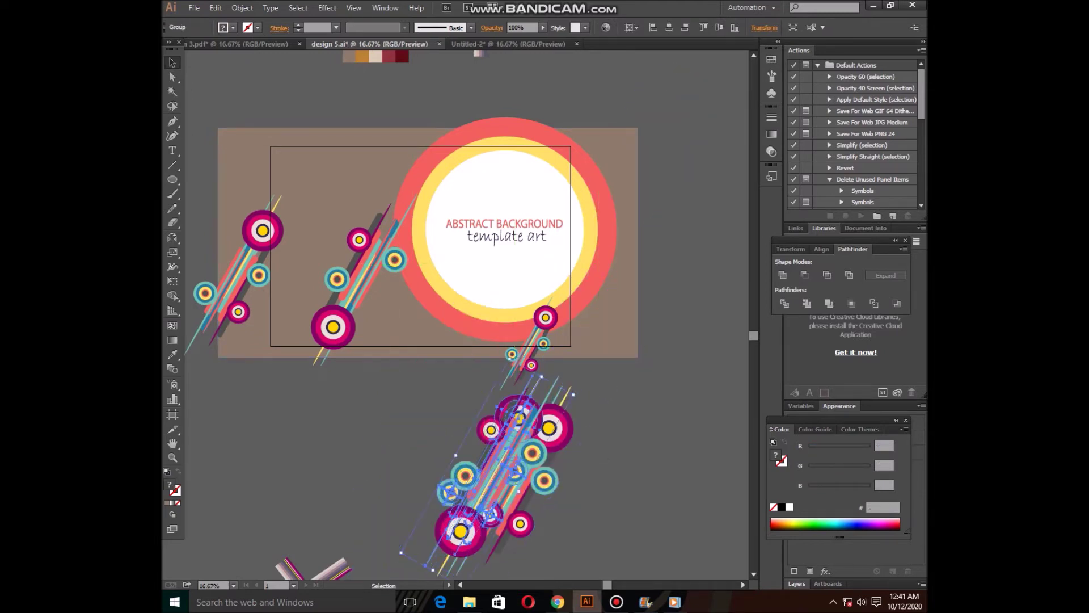
{"action": "mouse_move", "coordinate": [492, 480]}
{"action": "left_mouse_down"}
{"action": "mouse_move", "coordinate": [372, 397]}
{"action": "mouse_move", "coordinate": [487, 493]}
{"action": "left_mouse_up"}
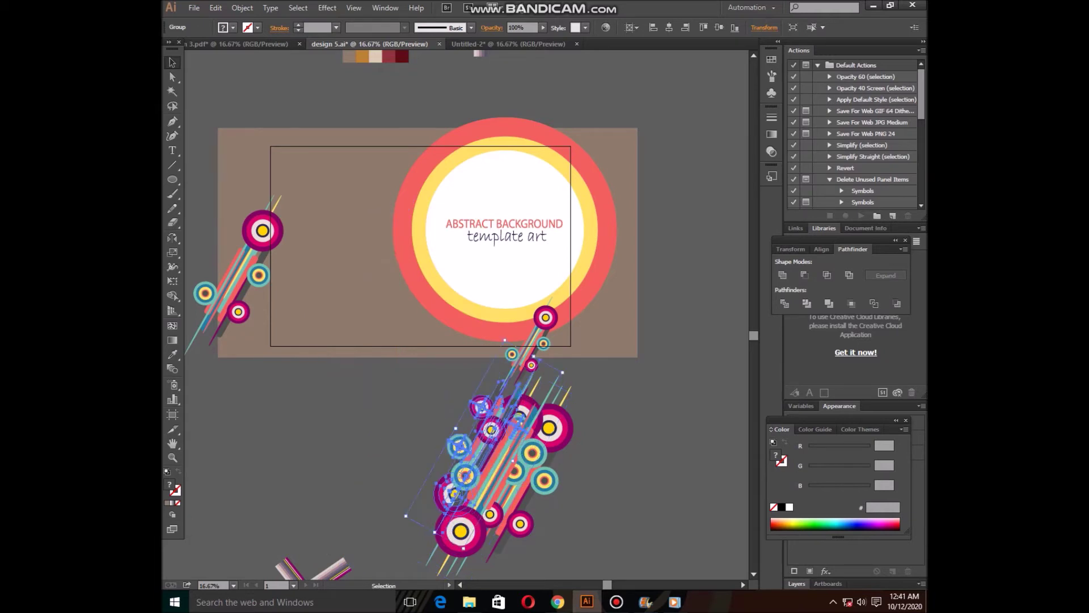
{"action": "key", "text": "ctrl+shift+a"}
{"action": "left_click_drag", "start_coordinate": [209, 283], "coordinate": [524, 399]}
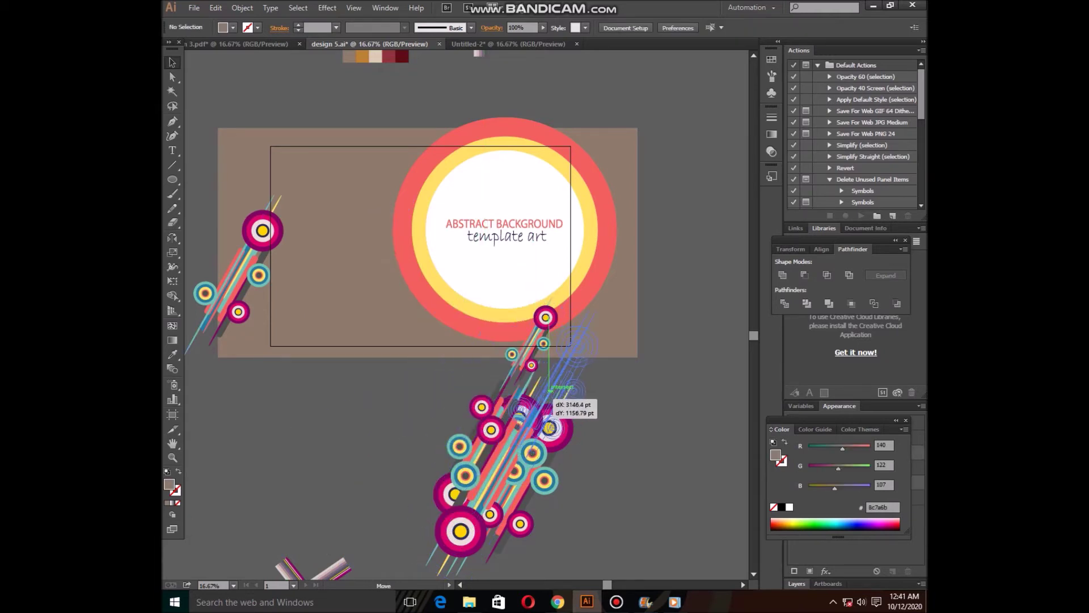
{"action": "key", "text": "ctrl+shift+a"}
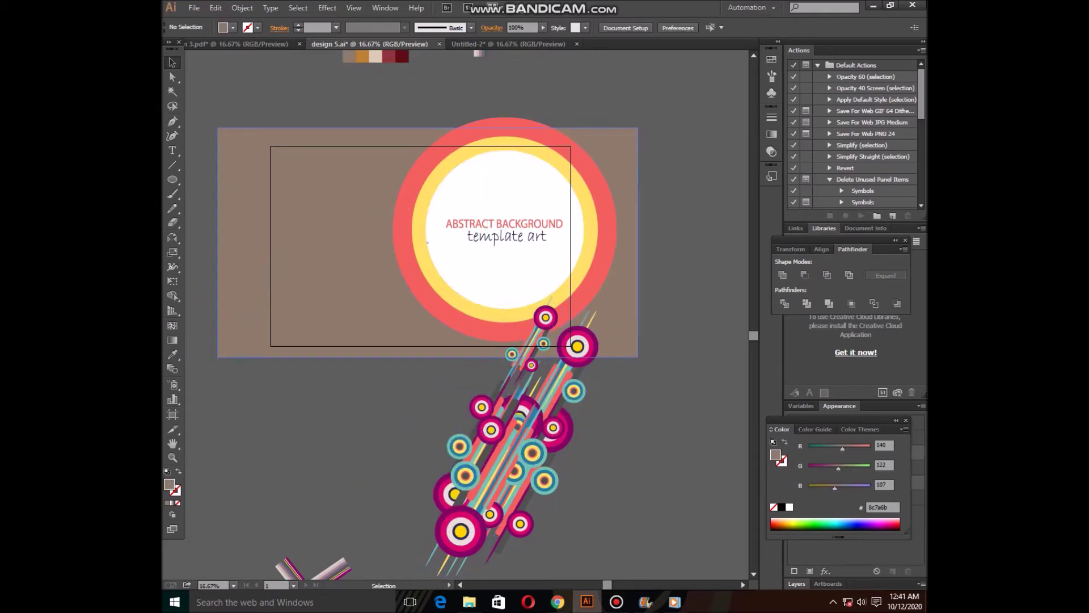
{"action": "left_click_drag", "start_coordinate": [427, 242], "coordinate": [428, 234]}
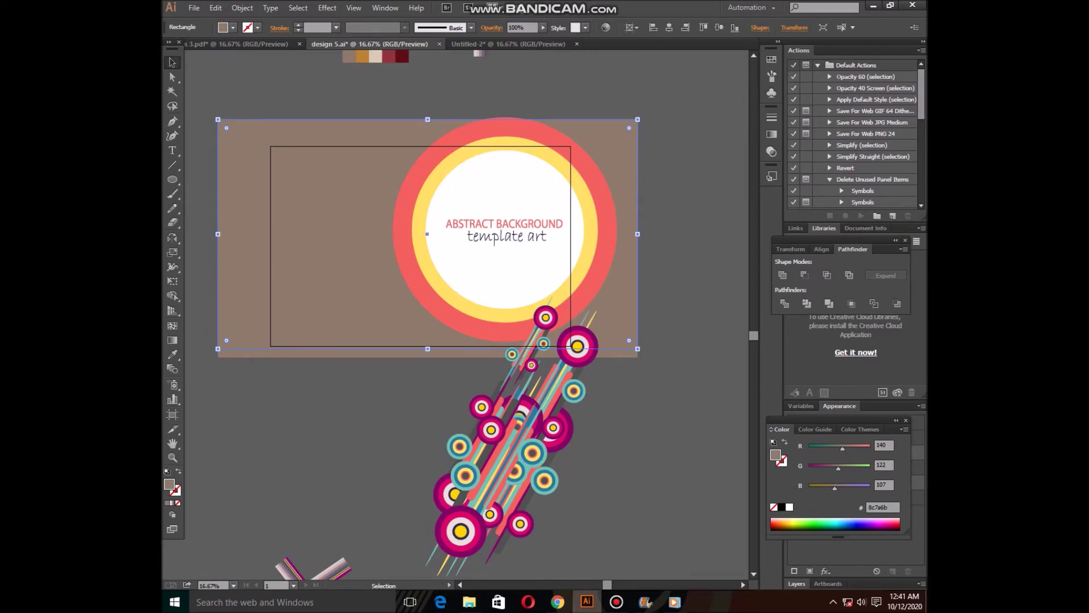
{"action": "key", "text": "ctrl+z"}
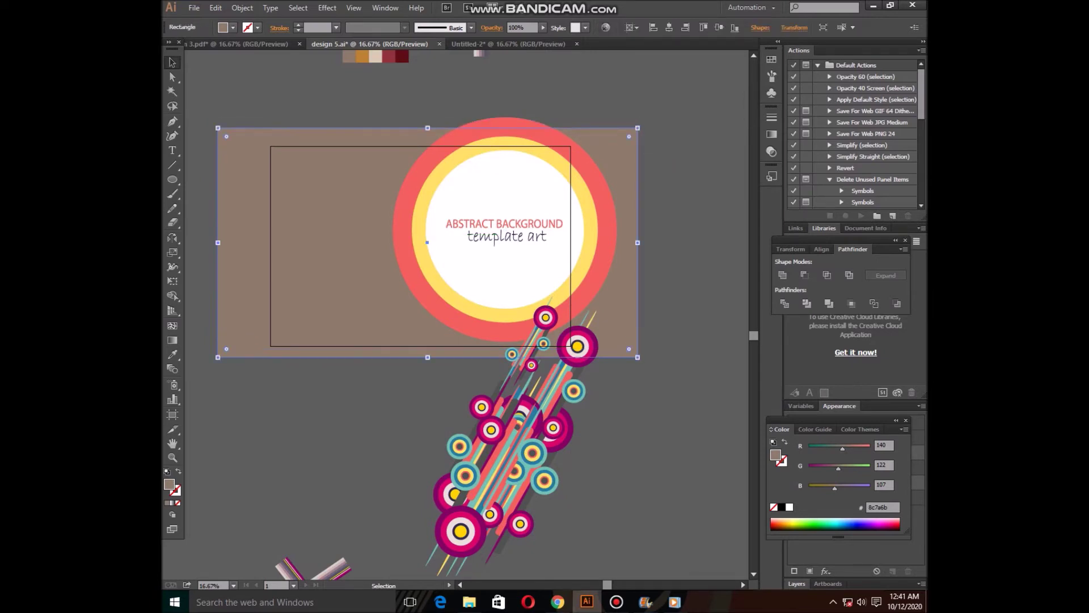
Delete the brown background, then shrink the ring emblem and its title onto the artboard.
{"action": "key", "text": "ctrl+z"}
{"action": "left_click", "coordinate": [428, 243]}
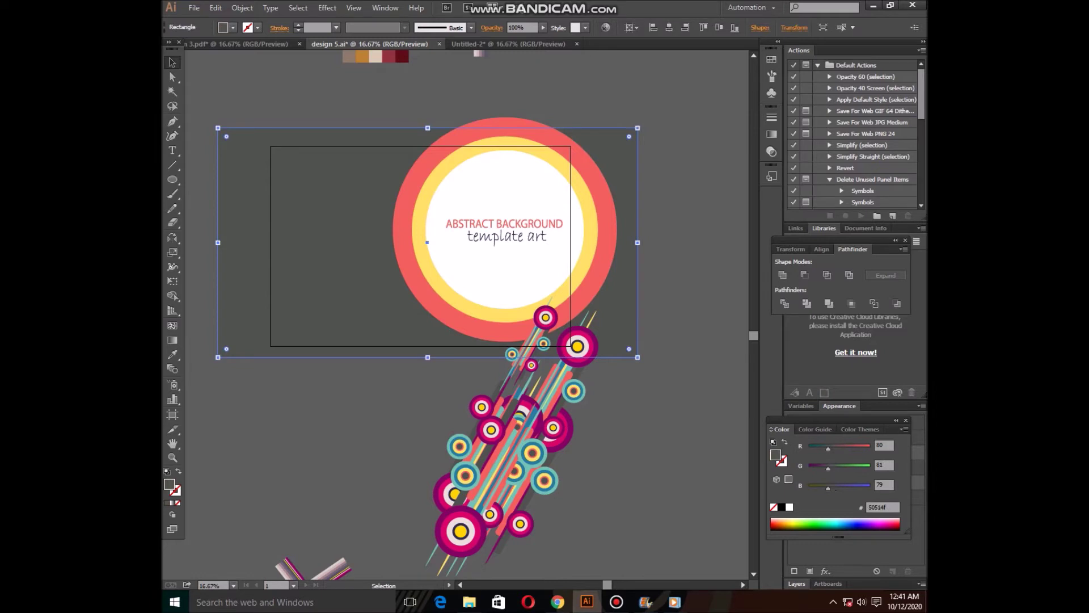
{"action": "key", "text": "Delete"}
{"action": "left_click_drag", "start_coordinate": [339, 146], "coordinate": [526, 344]}
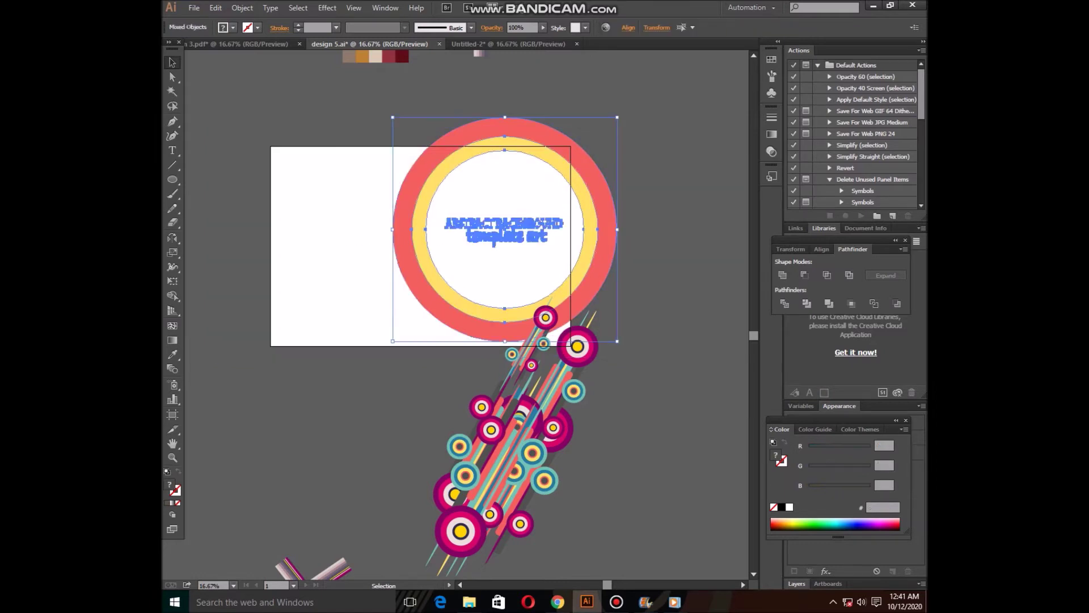
{"action": "left_click_drag", "start_coordinate": [617, 118], "coordinate": [575, 151]}
{"action": "left_click_drag", "start_coordinate": [503, 230], "coordinate": [342, 251]}
Place the stripe cluster at the artboard's upper right, with the ring emblem in front.
{"action": "left_click_drag", "start_coordinate": [436, 304], "coordinate": [543, 346]}
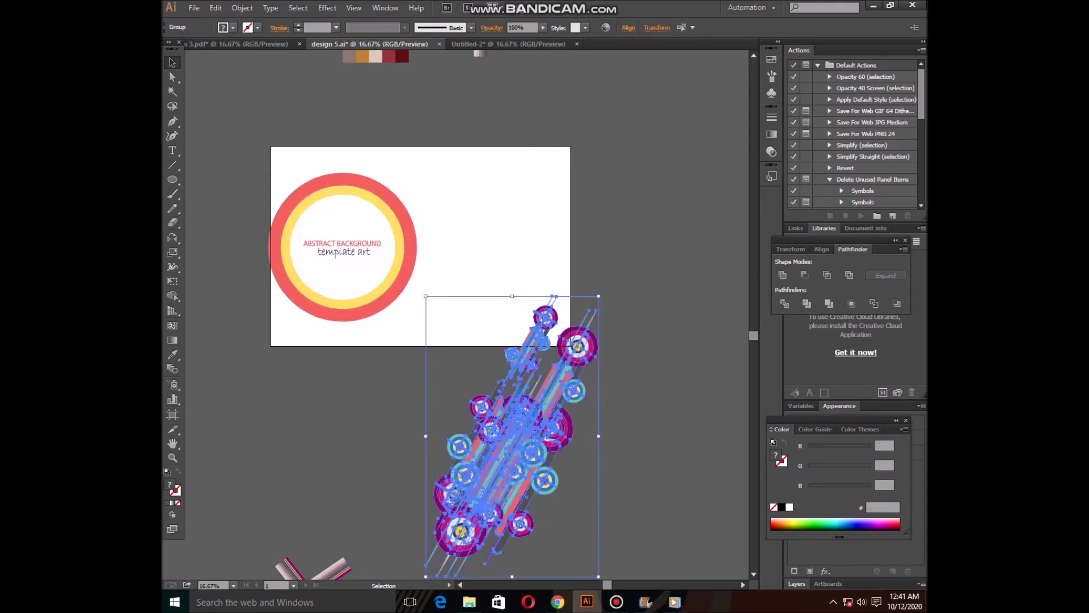
{"action": "left_click_drag", "start_coordinate": [510, 437], "coordinate": [472, 262]}
{"action": "left_click", "coordinate": [652, 397]}
{"action": "left_click_drag", "start_coordinate": [508, 308], "coordinate": [528, 261]}
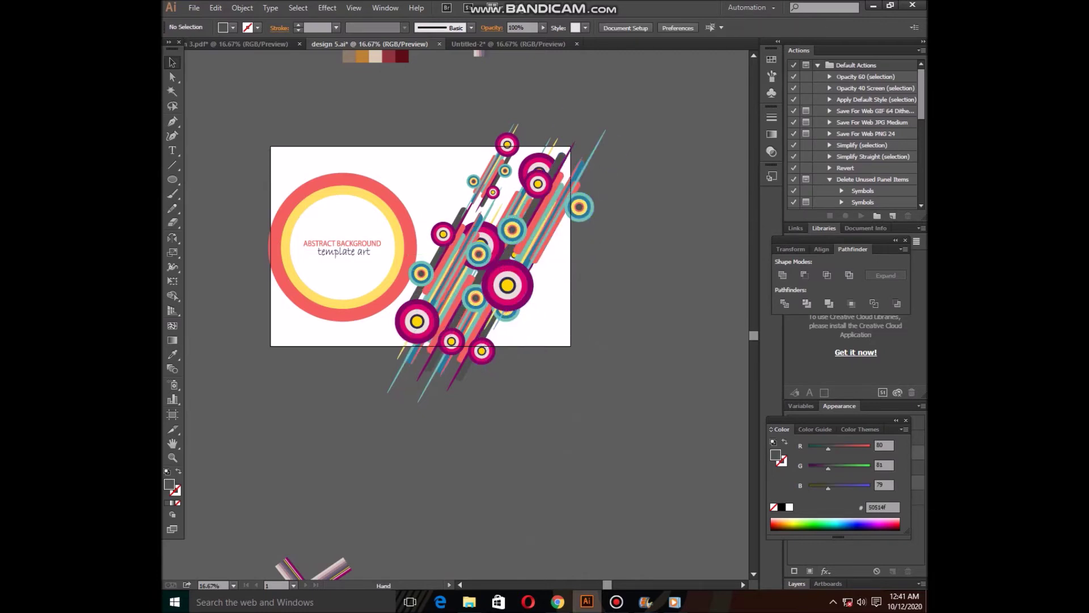
{"action": "left_click_drag", "start_coordinate": [343, 248], "coordinate": [507, 260]}
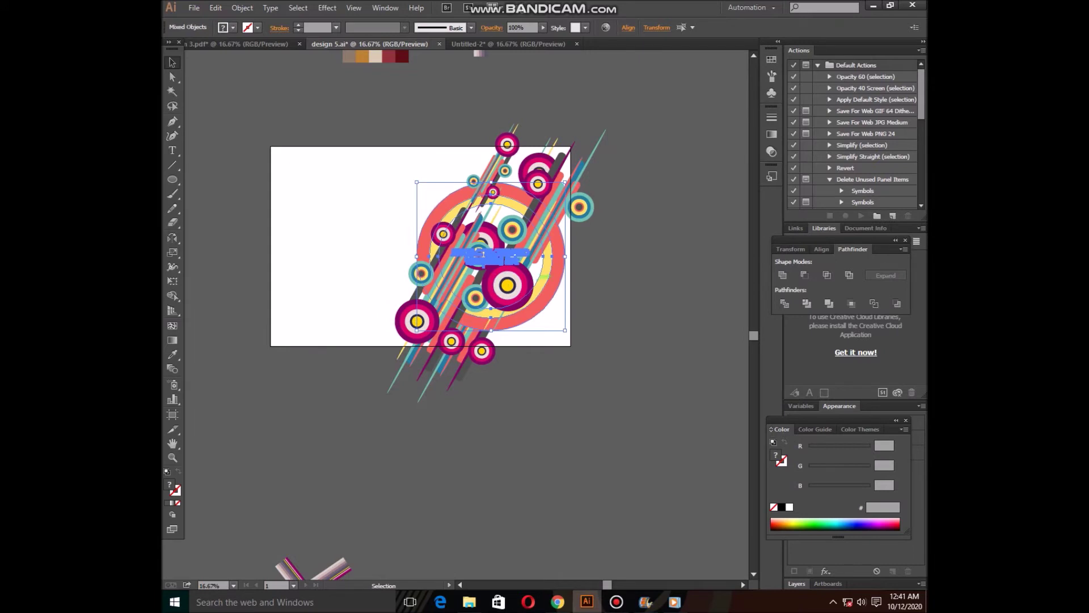
{"action": "right_click", "coordinate": [540, 281]}
{"action": "left_click", "coordinate": [698, 382]}
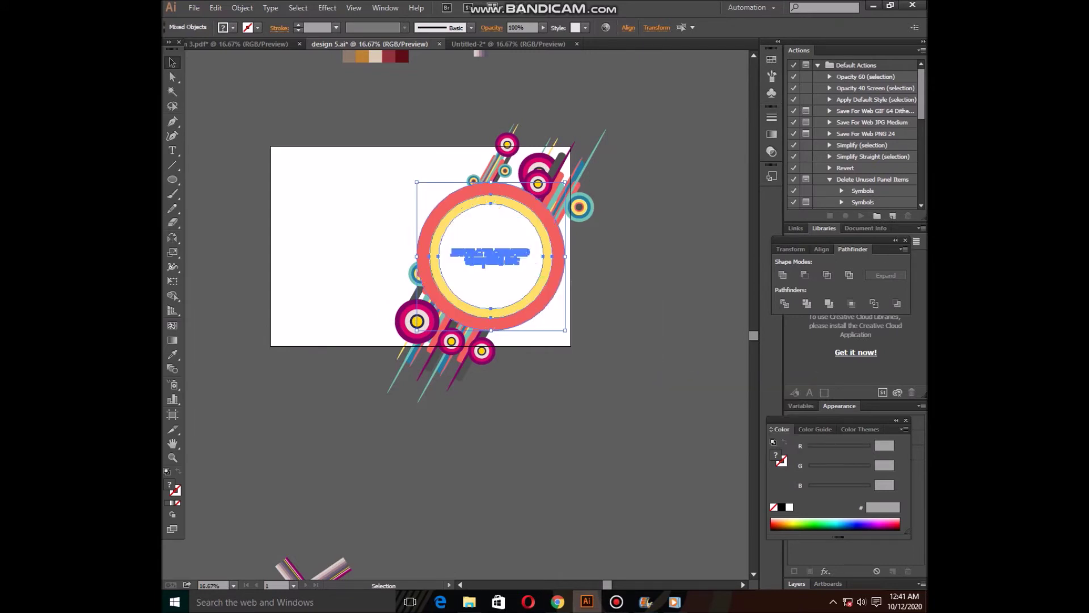
{"action": "key", "text": "ctrl+shift+a"}
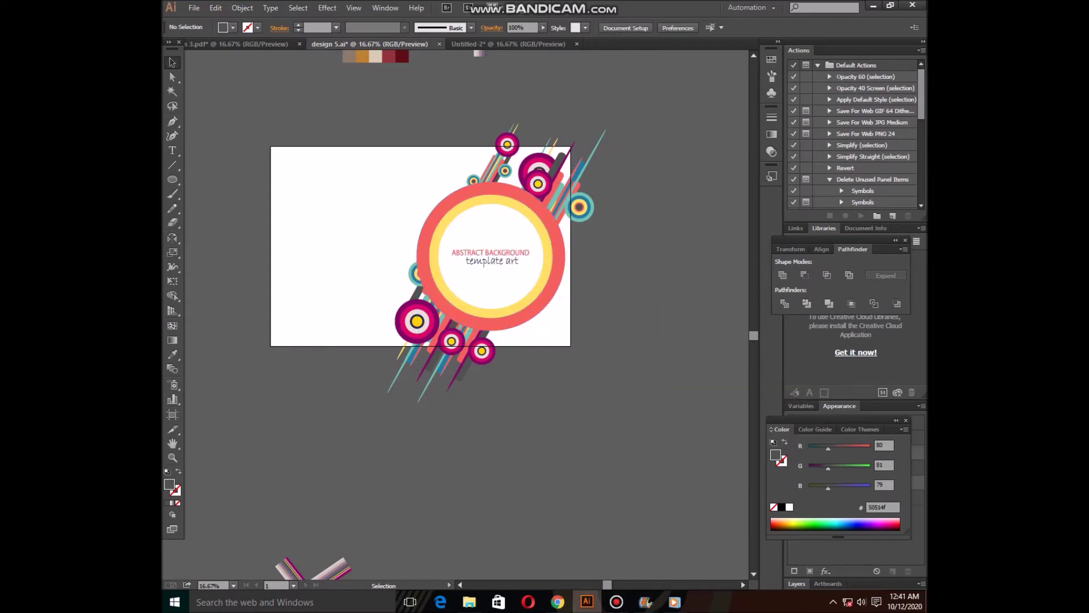
Shift the composition up-left and draw a rectangle spanning the artboard.
{"action": "left_click_drag", "start_coordinate": [499, 258], "coordinate": [423, 239]}
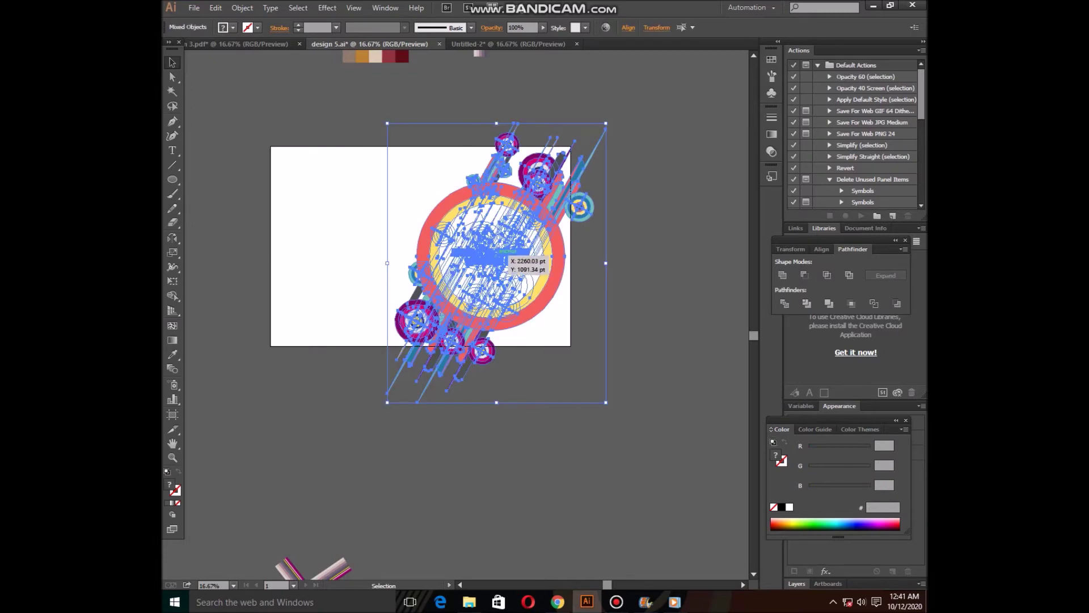
{"action": "left_click_drag", "start_coordinate": [424, 237], "coordinate": [423, 237]}
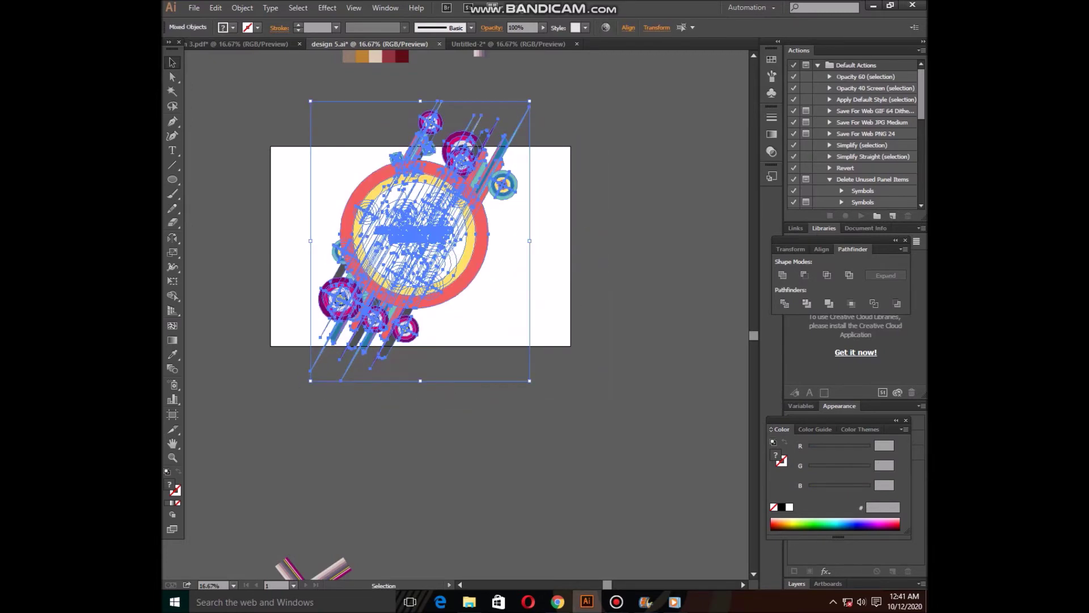
{"action": "key", "text": "ctrl+shift+a"}
{"action": "left_click_drag", "start_coordinate": [172, 179], "coordinate": [218, 178]}
{"action": "mouse_move", "coordinate": [219, 131]}
{"action": "left_mouse_down"}
{"action": "mouse_move", "coordinate": [730, 305]}
{"action": "mouse_move", "coordinate": [582, 330]}
{"action": "left_mouse_up"}
{"action": "right_click", "coordinate": [552, 284]}
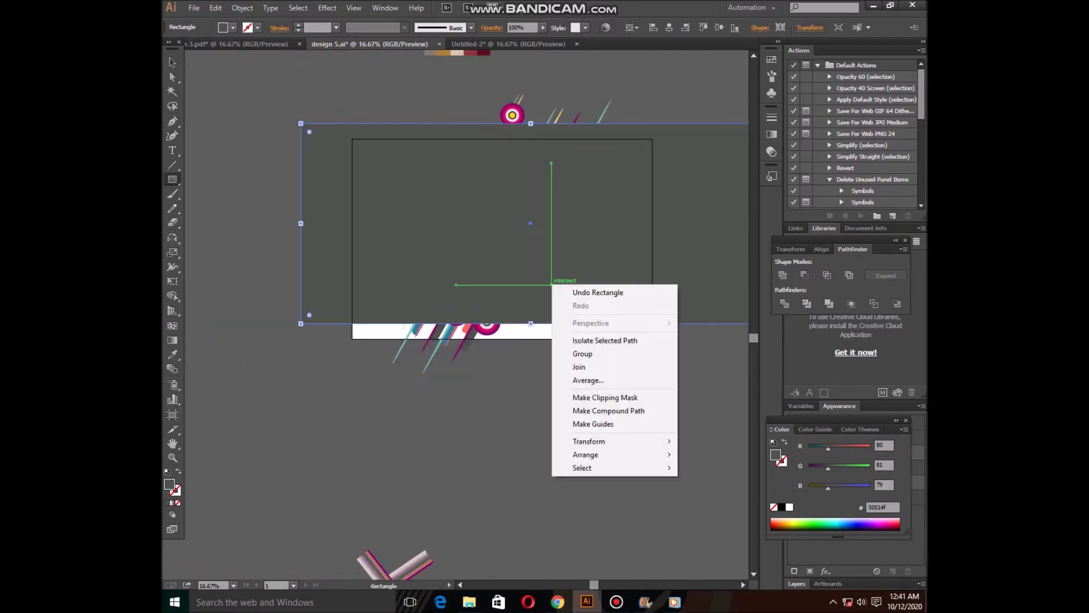
Send the new rectangle behind the artwork and nudge it right, reverting a white fill.
{"action": "left_click", "coordinate": [716, 494]}
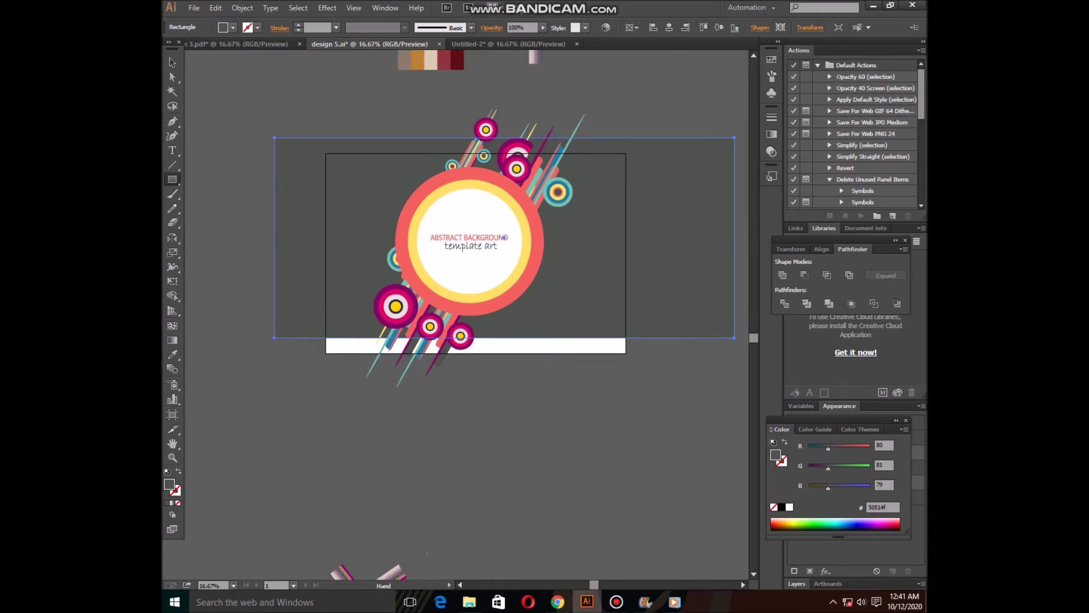
{"action": "key", "text": "v"}
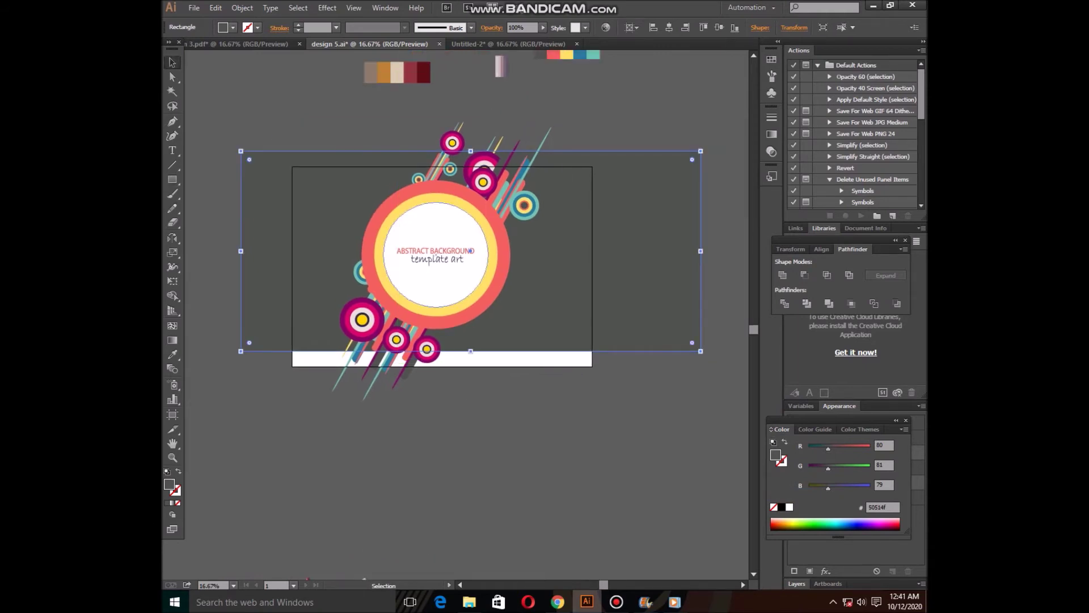
{"action": "left_click_drag", "start_coordinate": [471, 250], "coordinate": [483, 249]}
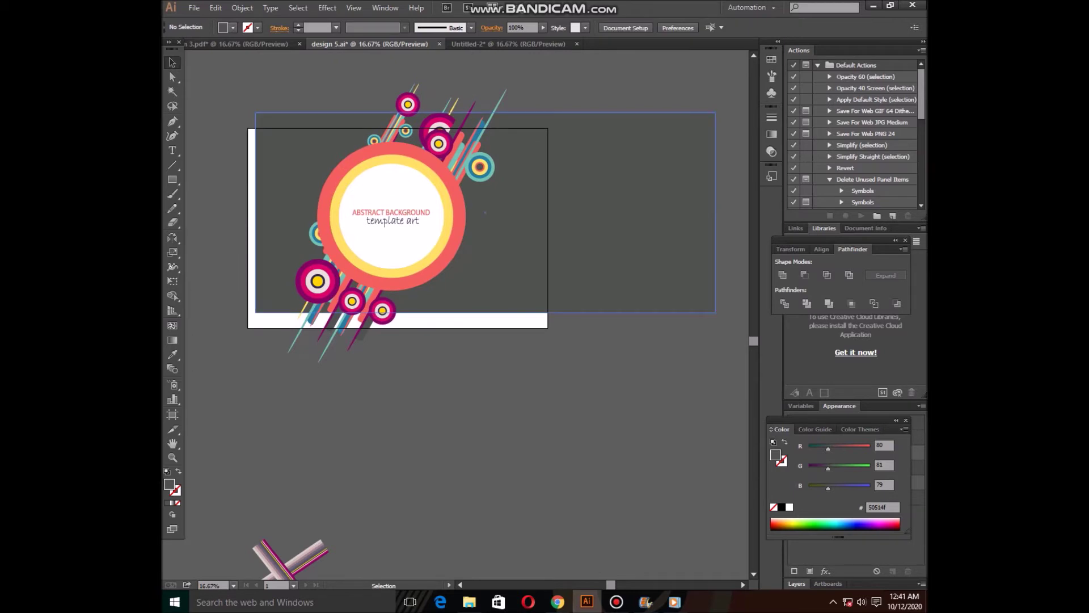
{"action": "left_click", "coordinate": [789, 507]}
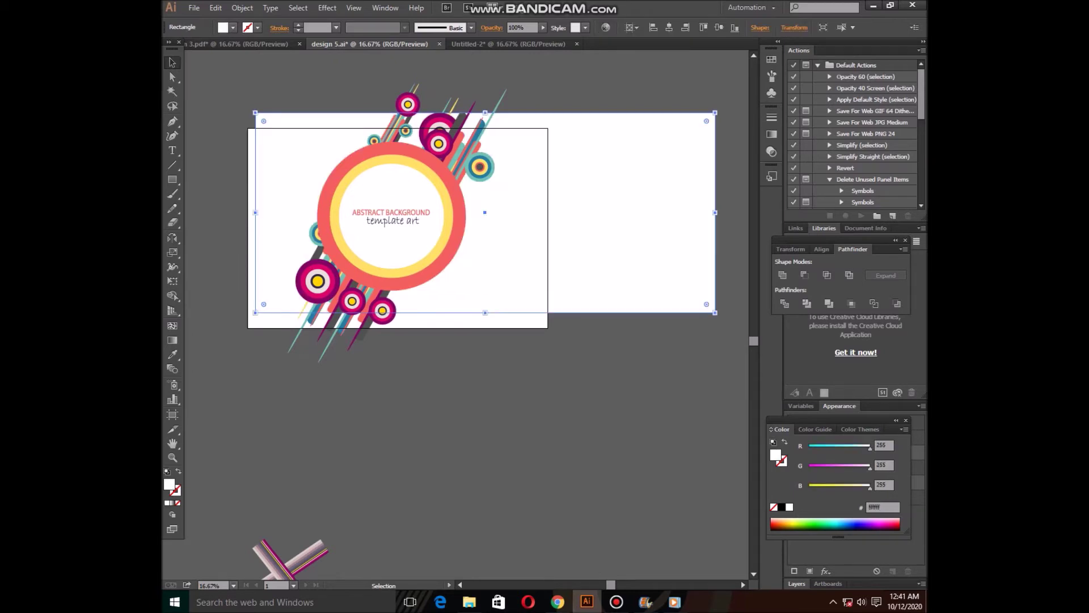
{"action": "key", "text": "ctrl+z"}
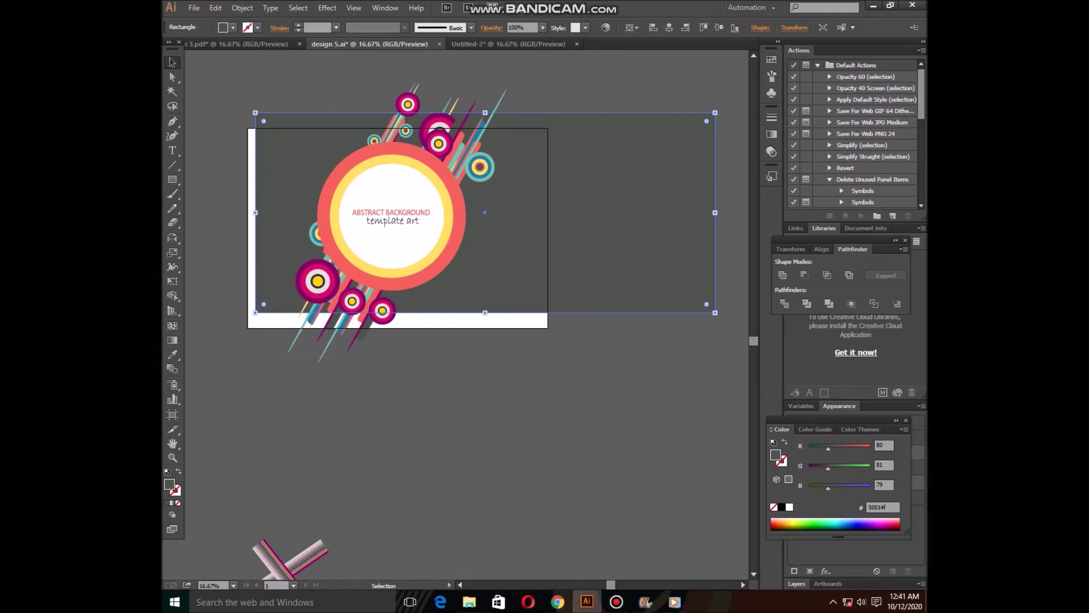
Bring the dark rectangle to front and clip all the artwork to it as a clipping mask.
{"action": "key", "text": "a"}
{"action": "key", "text": "v"}
{"action": "right_click", "coordinate": [551, 287]}
{"action": "mouse_move", "coordinate": [611, 457]}
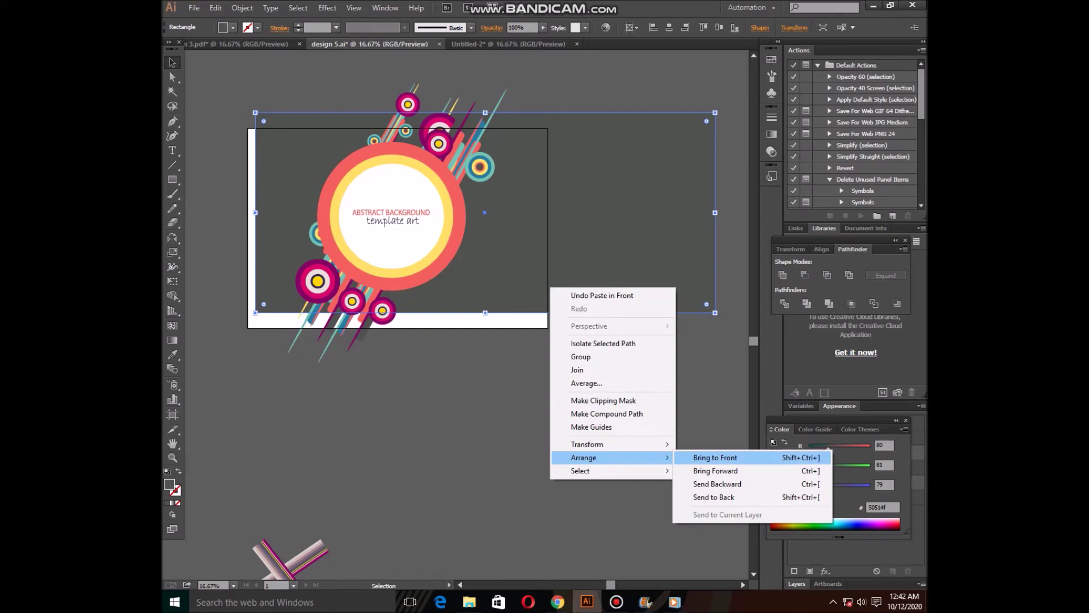
{"action": "left_click", "coordinate": [715, 457]}
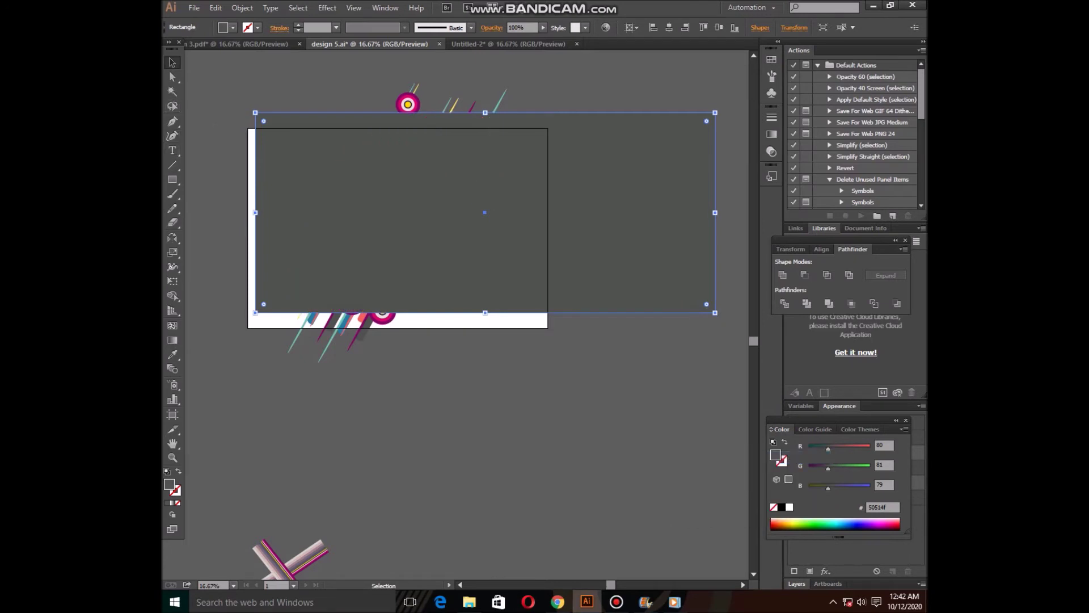
{"action": "left_click_drag", "start_coordinate": [485, 212], "coordinate": [443, 225]}
{"action": "key", "text": "ctrl+a"}
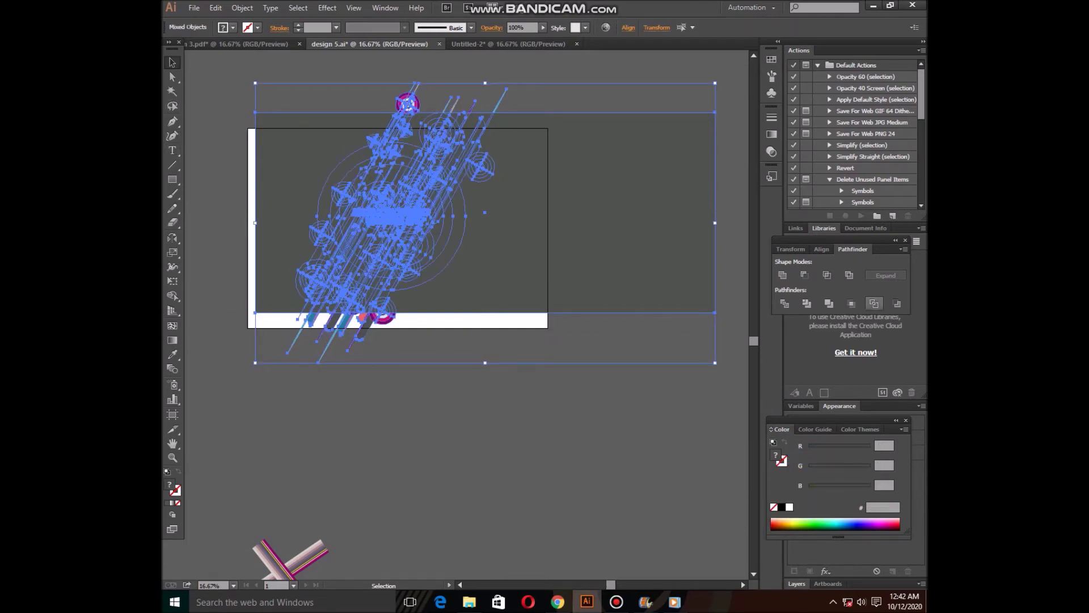
{"action": "key", "text": "ctrl+7"}
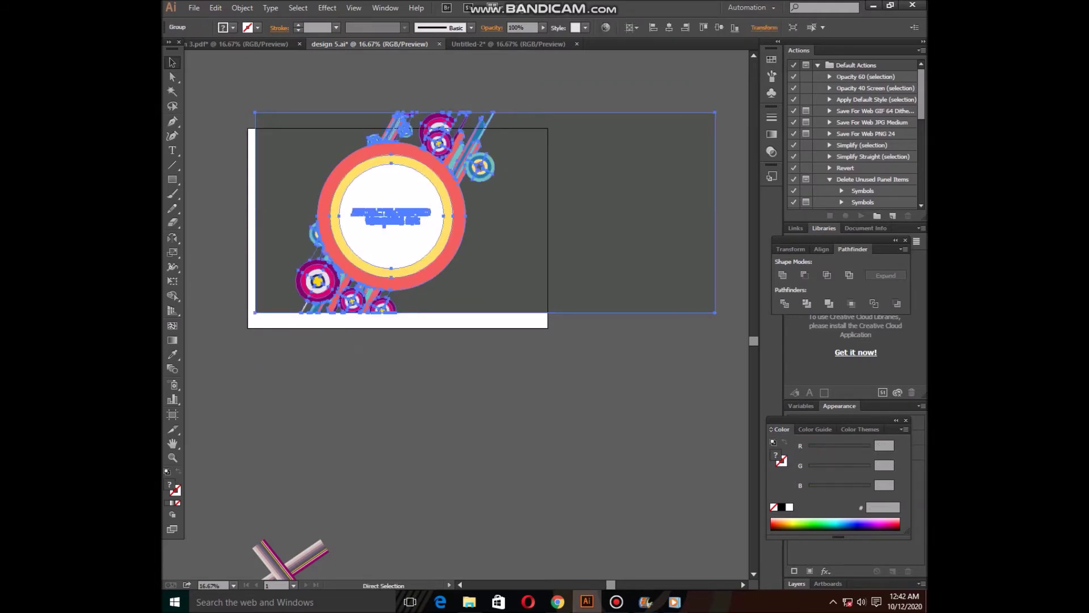
Paste the emblem artwork copied from Untitled-2 and delete its dark background rectangle.
{"action": "key", "text": "ctrl+Tab"}
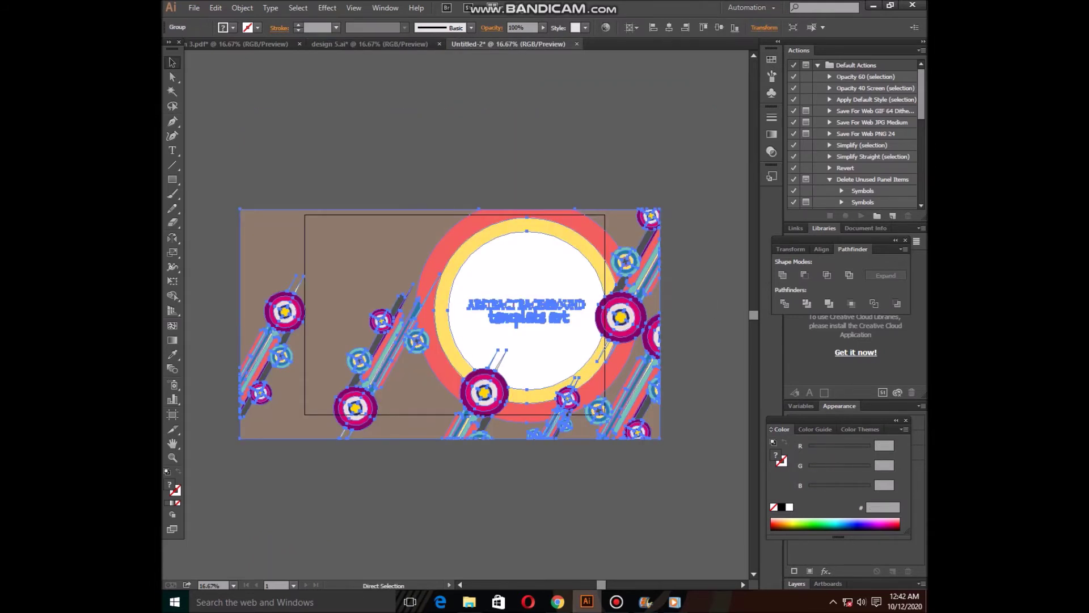
{"action": "key", "text": "ctrl+shift+Tab"}
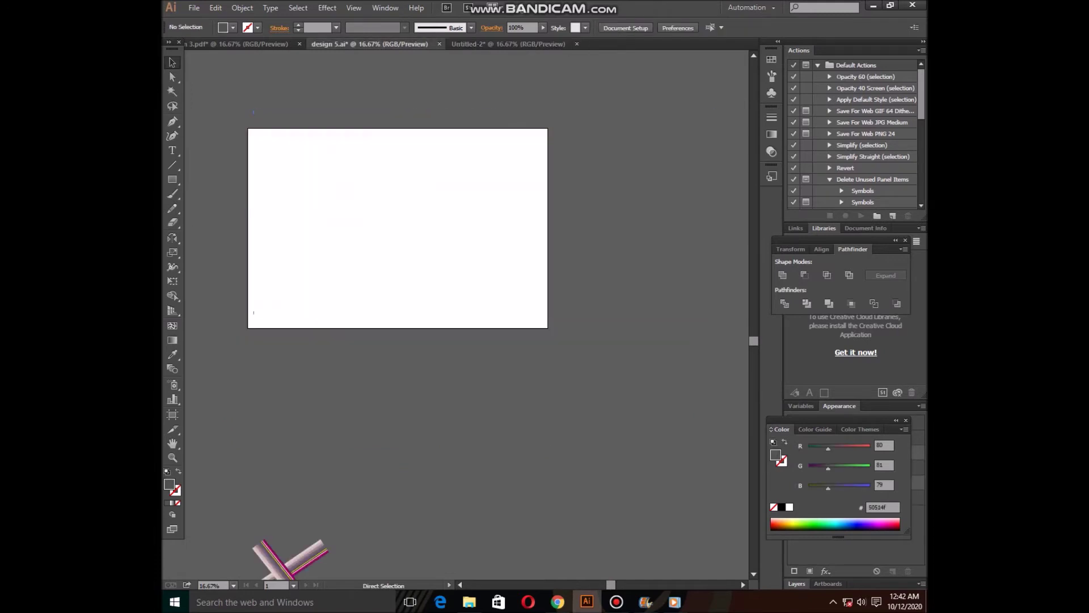
{"action": "key", "text": "ctrl+v"}
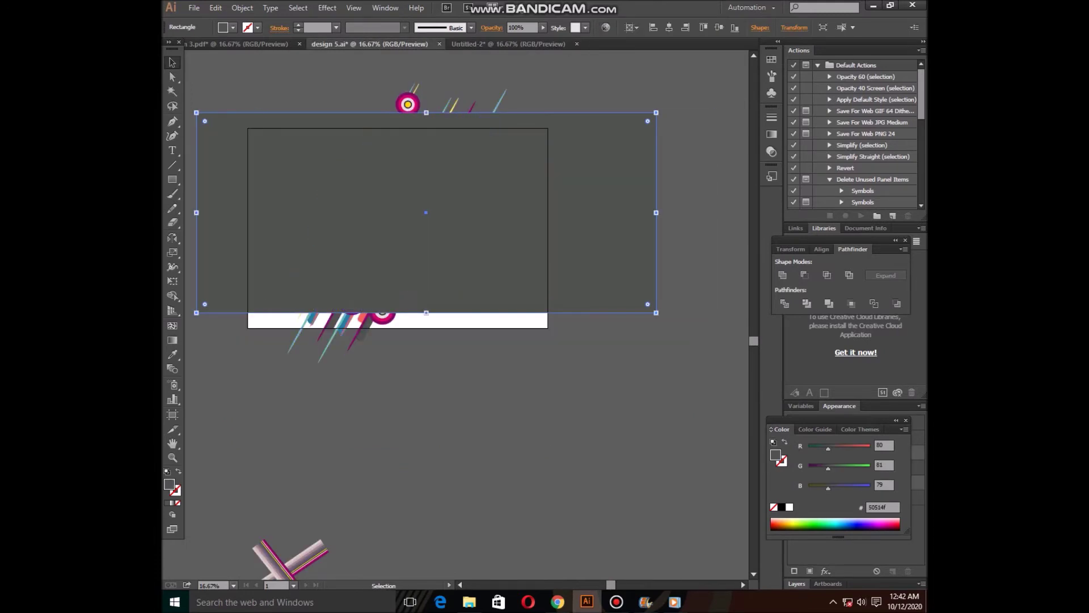
{"action": "key", "text": "Delete"}
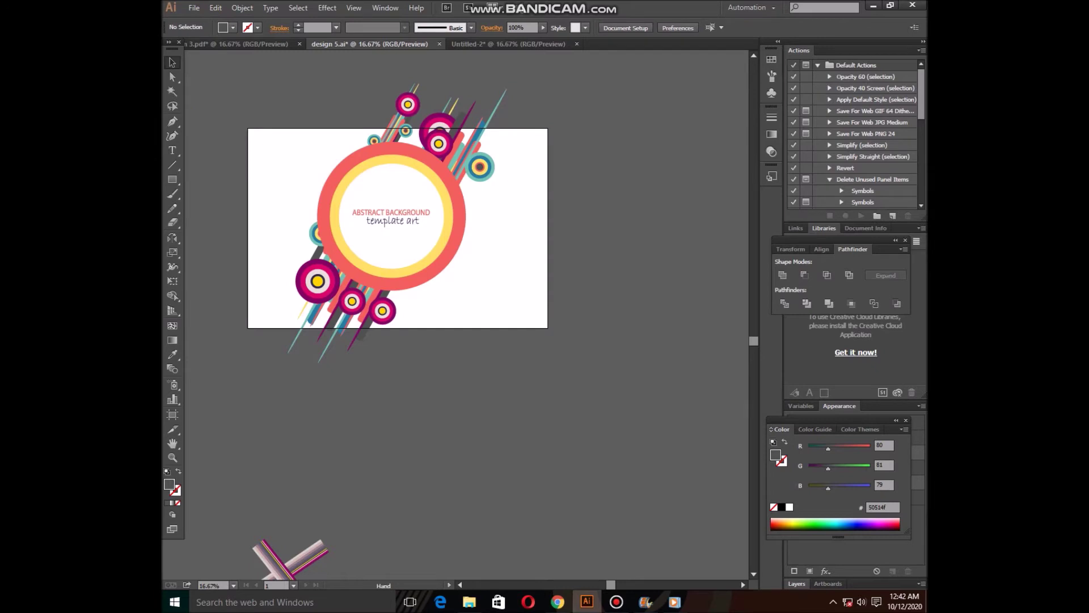
Move a circle-and-stripe cluster to the ring's upper right.
{"action": "left_click_drag", "start_coordinate": [397, 227], "coordinate": [432, 244]}
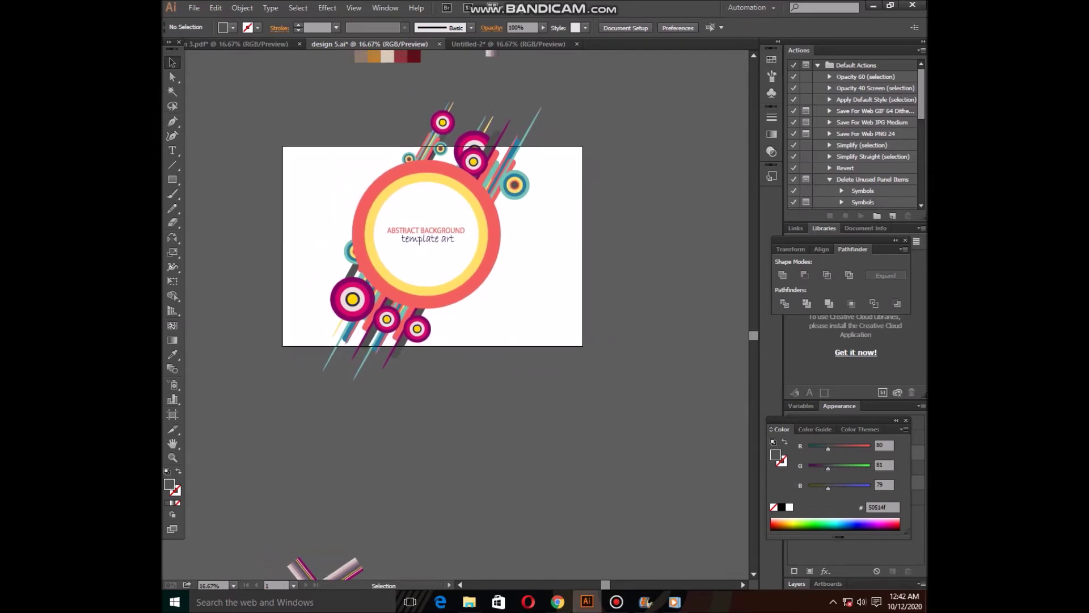
{"action": "left_click_drag", "start_coordinate": [473, 161], "coordinate": [565, 391]}
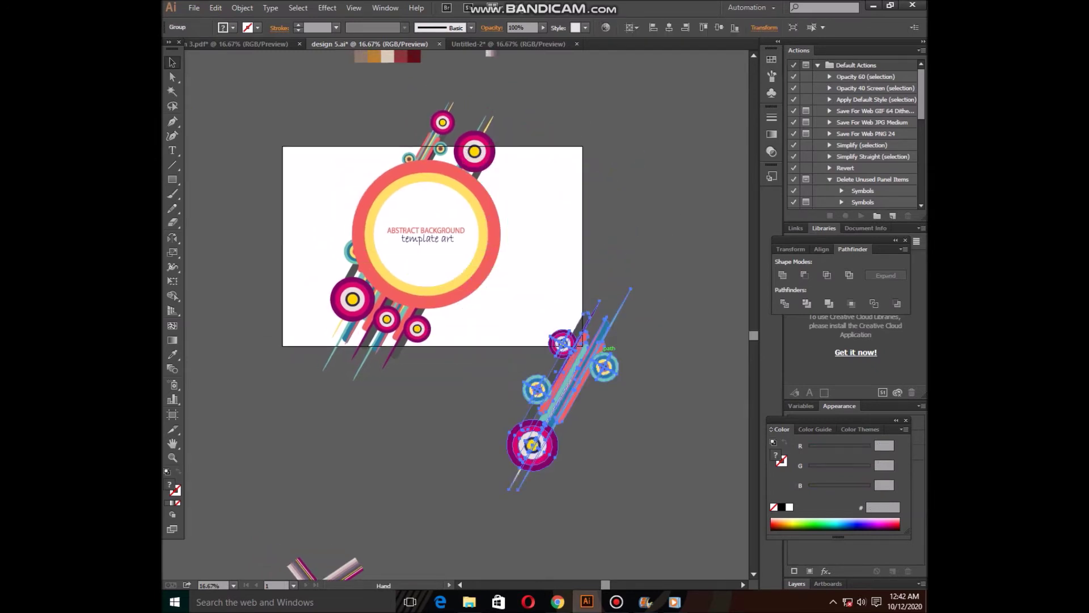
{"action": "scroll", "coordinate": [565, 391], "scroll_direction": "down", "scroll_amount": 3}
{"action": "left_click_drag", "start_coordinate": [560, 227], "coordinate": [485, 172]}
{"action": "scroll", "coordinate": [484, 171], "scroll_direction": "up", "scroll_amount": 2}
{"action": "left_click_drag", "start_coordinate": [487, 280], "coordinate": [483, 215]}
{"action": "scroll", "coordinate": [482, 216], "scroll_direction": "up", "scroll_amount": 2}
{"action": "left_click_drag", "start_coordinate": [510, 283], "coordinate": [527, 256]}
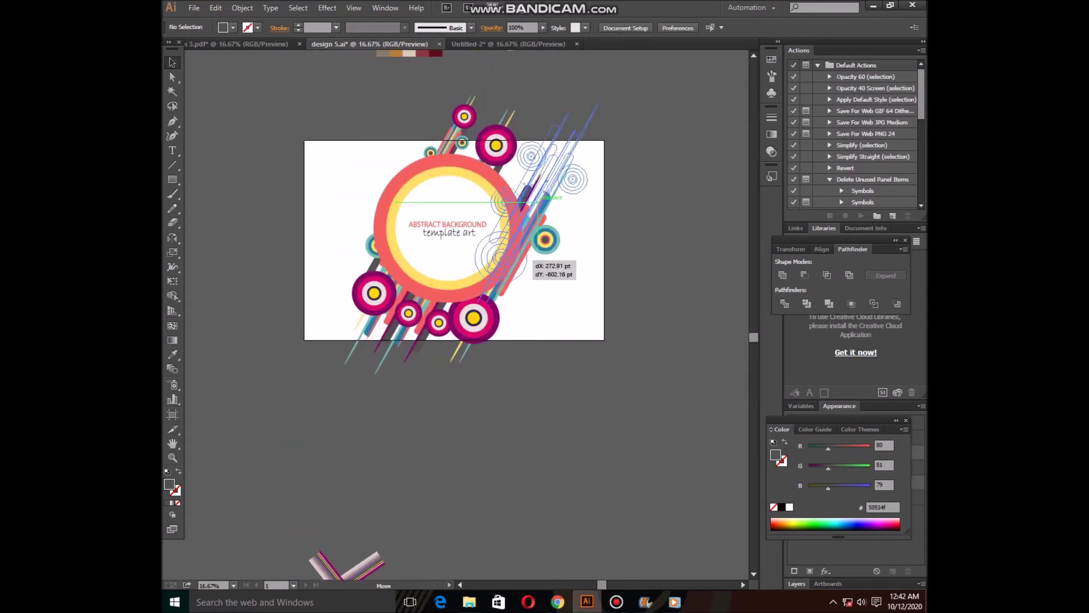
{"action": "key", "text": "ctrl+shift+a"}
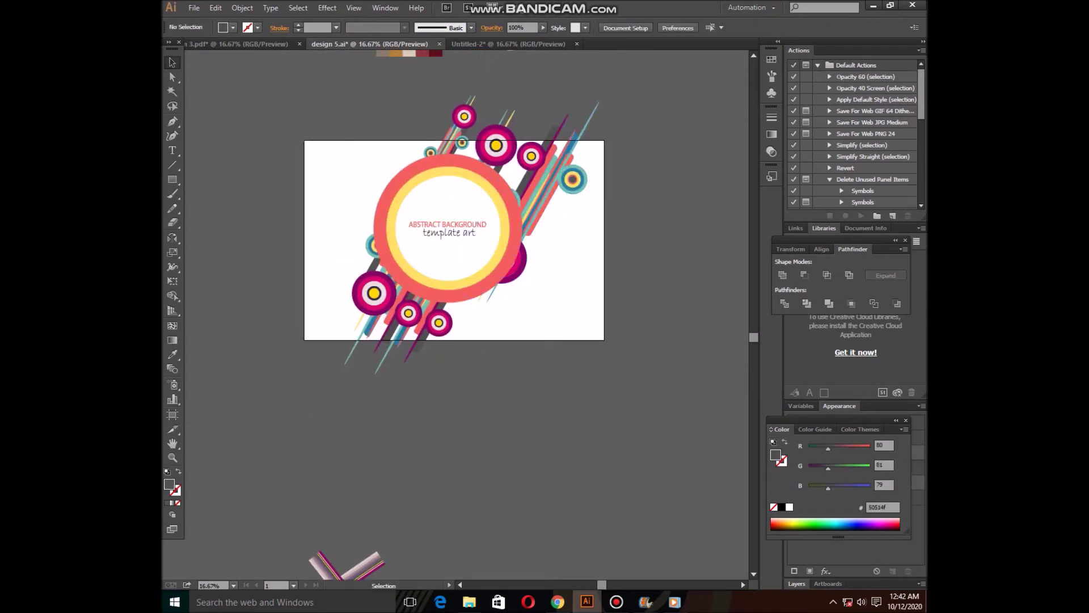
Group the coral and yellow ring, inner white circle and title text.
{"action": "left_click", "coordinate": [457, 291]}
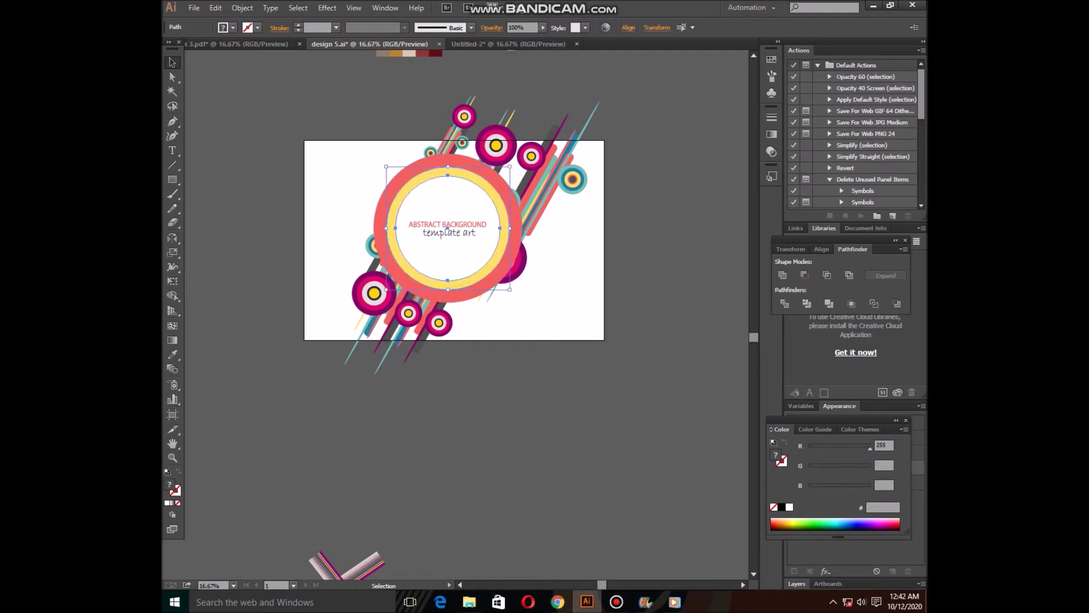
{"action": "key", "text": "ctrl+shift+a"}
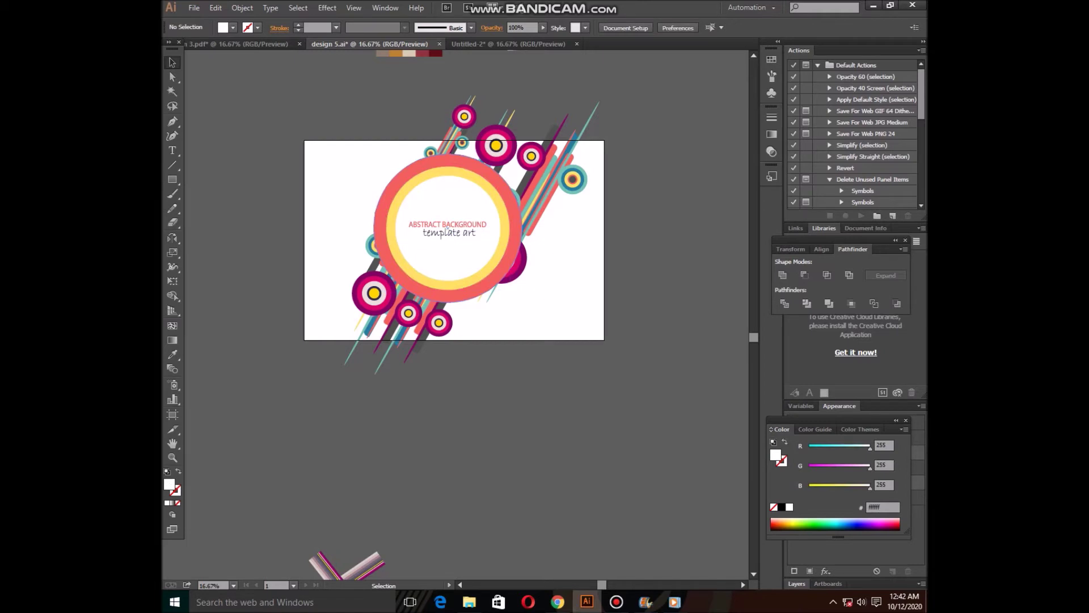
{"action": "left_click", "coordinate": [447, 226], "text": "shift"}
{"action": "left_click", "coordinate": [446, 227], "text": "shift"}
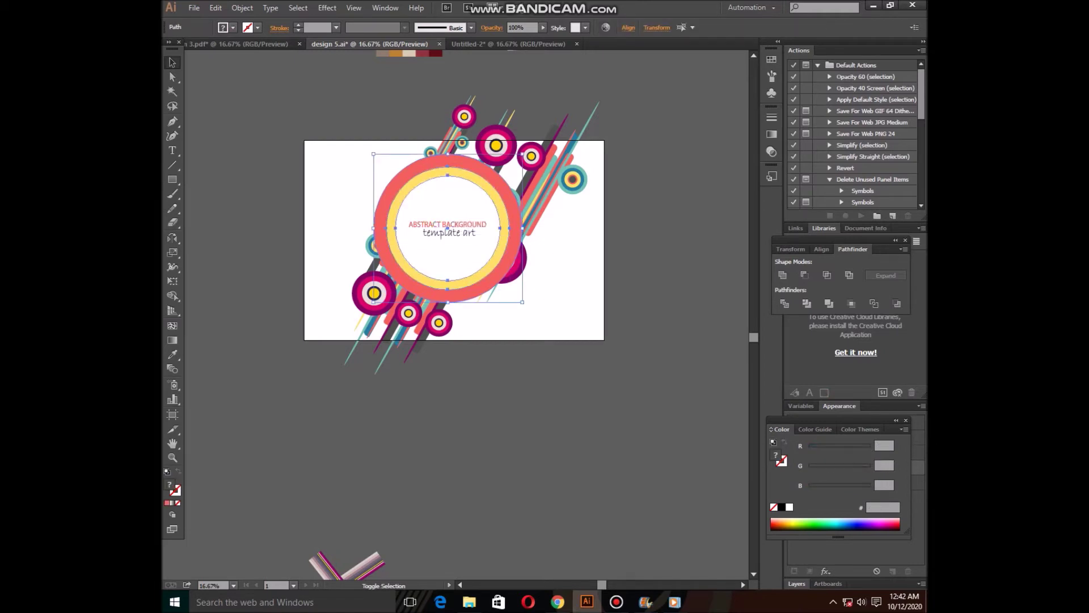
{"action": "left_click", "coordinate": [453, 228], "text": "shift"}
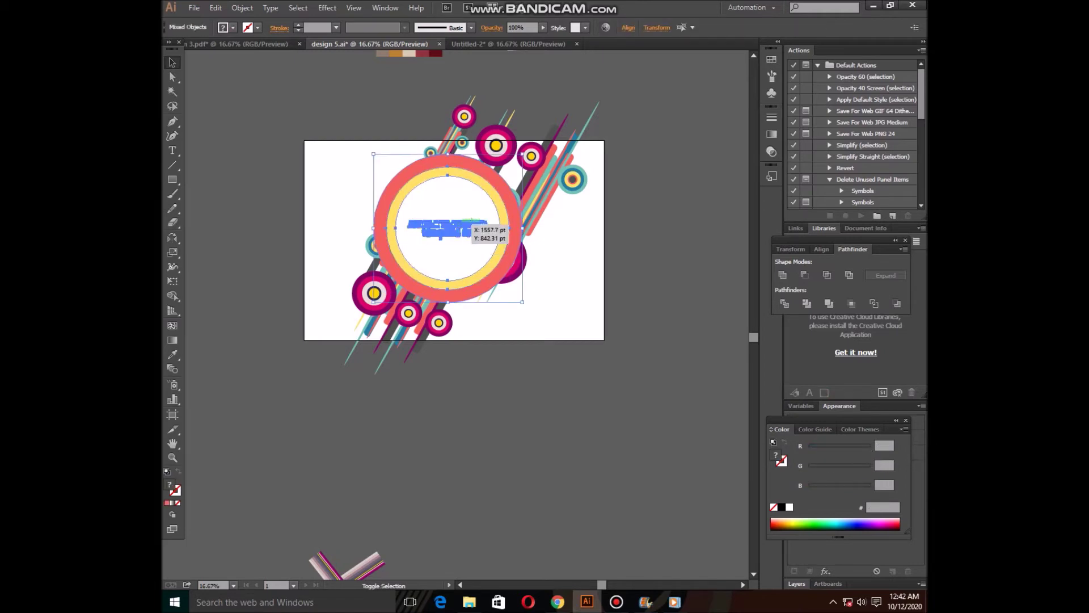
{"action": "right_click", "coordinate": [453, 227]}
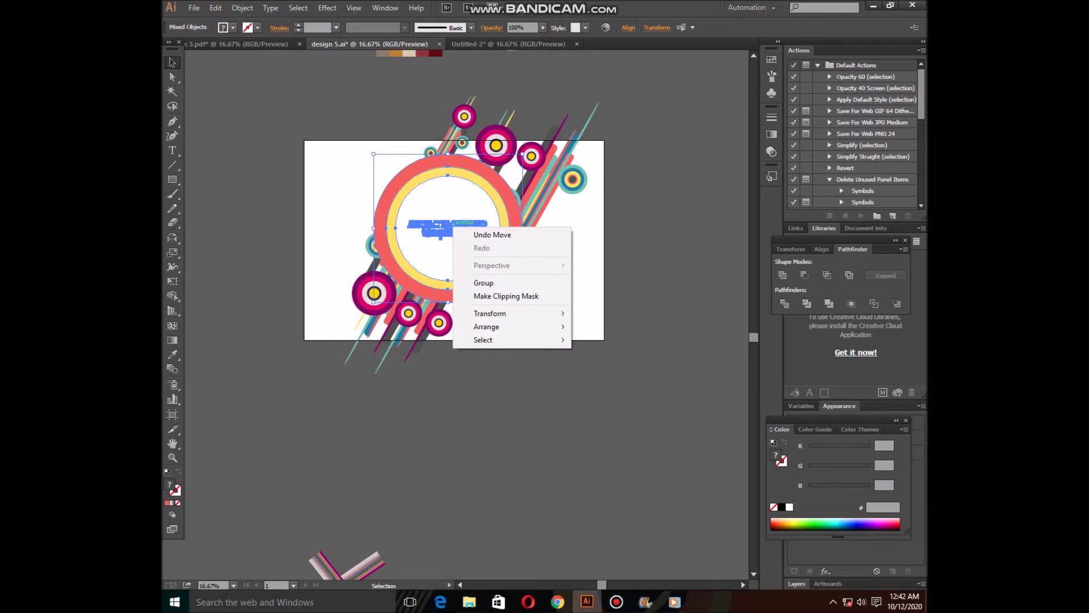
{"action": "left_click", "coordinate": [484, 283]}
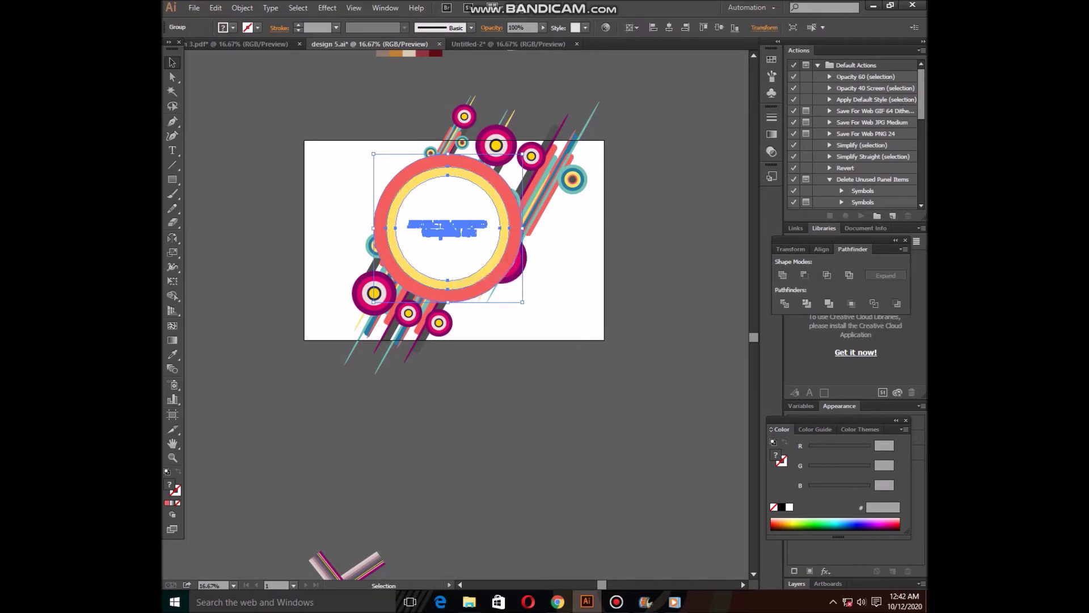
Move the ring group down and set stripe clusters on its right and lower left.
{"action": "mouse_move", "coordinate": [483, 282]}
{"action": "left_mouse_down"}
{"action": "mouse_move", "coordinate": [486, 435]}
{"action": "mouse_move", "coordinate": [674, 450]}
{"action": "left_mouse_up"}
{"action": "mouse_move", "coordinate": [537, 228]}
{"action": "left_mouse_down"}
{"action": "mouse_move", "coordinate": [640, 316]}
{"action": "mouse_move", "coordinate": [423, 208]}
{"action": "mouse_move", "coordinate": [435, 461]}
{"action": "left_mouse_up"}
{"action": "key", "text": "ctrl+shift+a"}
{"action": "left_click_drag", "start_coordinate": [308, 122], "coordinate": [558, 280]}
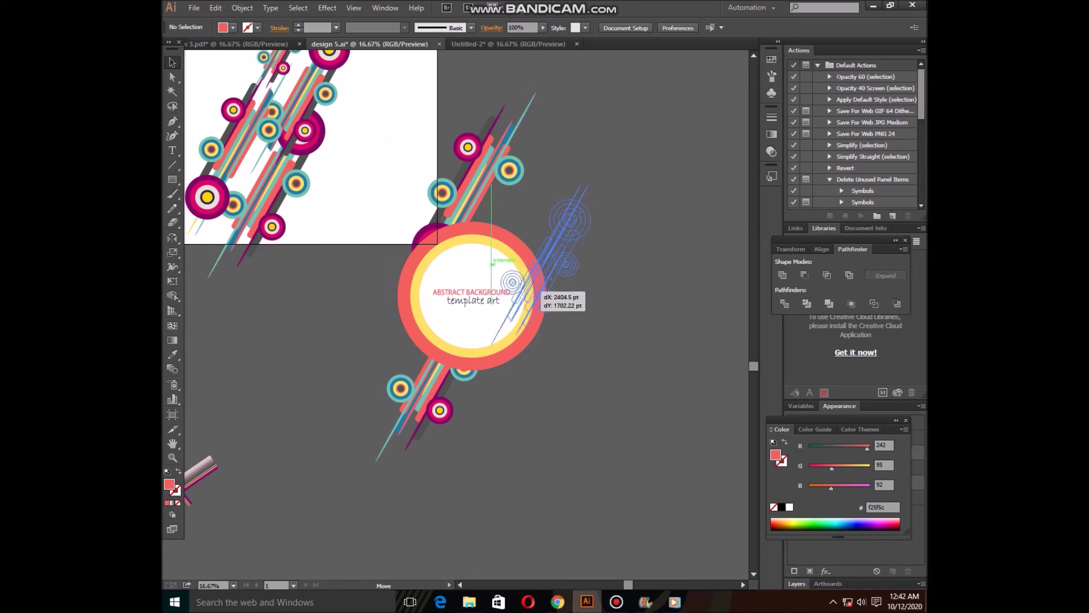
{"action": "left_click_drag", "start_coordinate": [292, 80], "coordinate": [426, 224]}
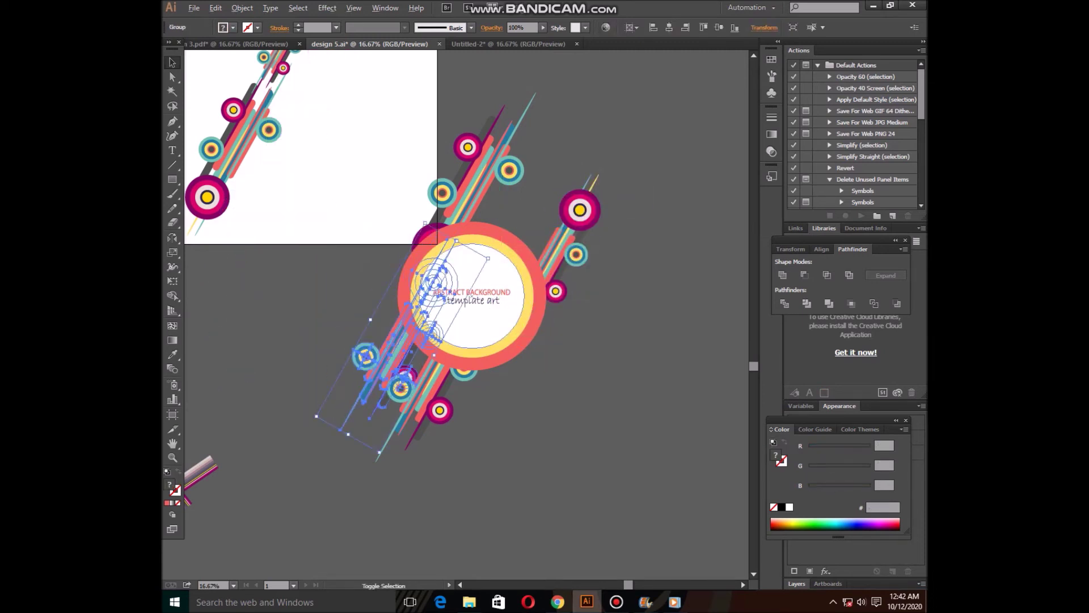
{"action": "left_click_drag", "start_coordinate": [409, 340], "coordinate": [505, 245]}
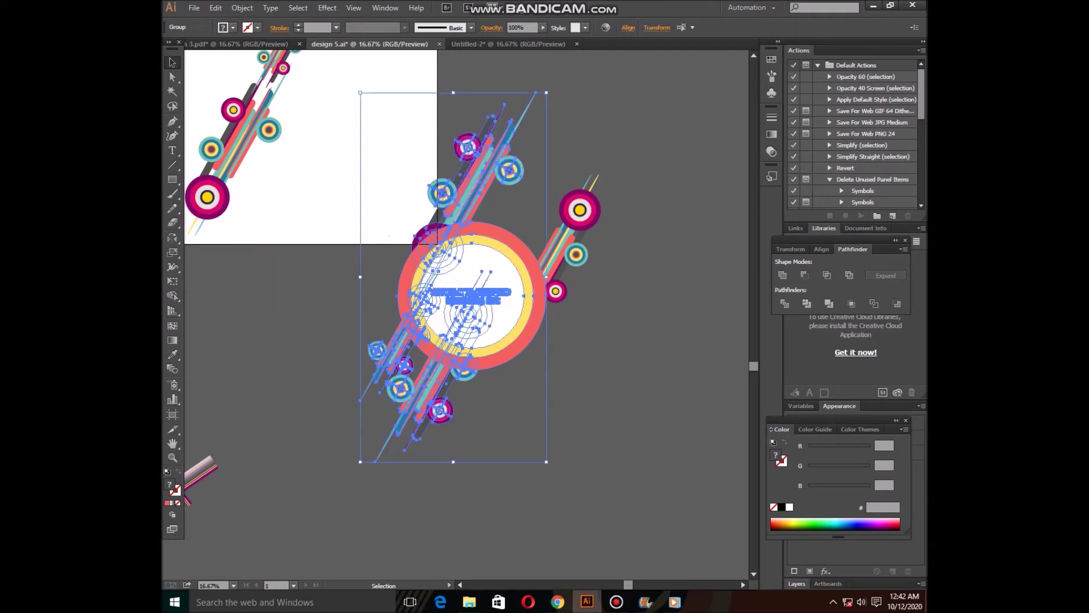
{"action": "key", "text": "ctrl+shift+a"}
Rotate the lower-left cluster toward the ring, then place a shrunken cluster copy on it.
{"action": "left_click_drag", "start_coordinate": [392, 363], "coordinate": [416, 278]}
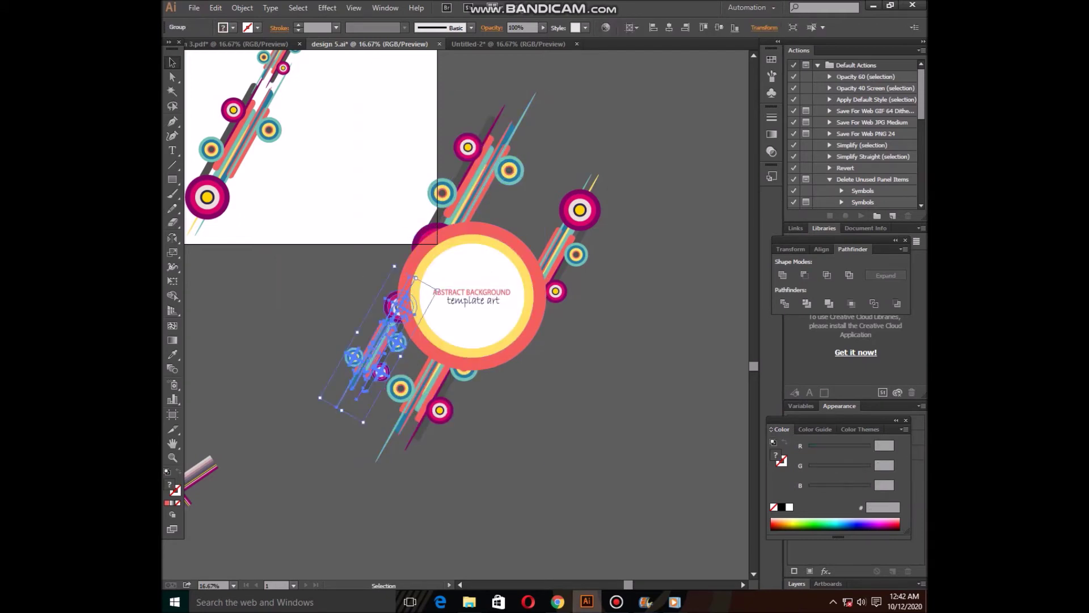
{"action": "mouse_move", "coordinate": [435, 362]}
{"action": "left_mouse_down"}
{"action": "mouse_move", "coordinate": [397, 323]}
{"action": "mouse_move", "coordinate": [525, 378]}
{"action": "left_mouse_up"}
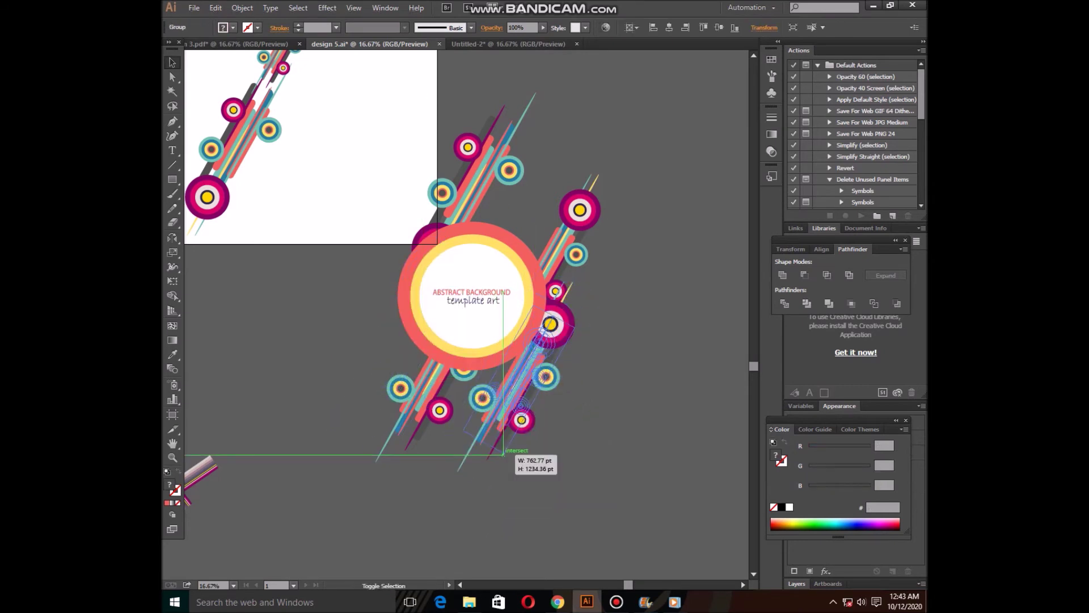
{"action": "left_click_drag", "start_coordinate": [497, 493], "coordinate": [507, 440]}
{"action": "left_click_drag", "start_coordinate": [517, 396], "coordinate": [554, 311]}
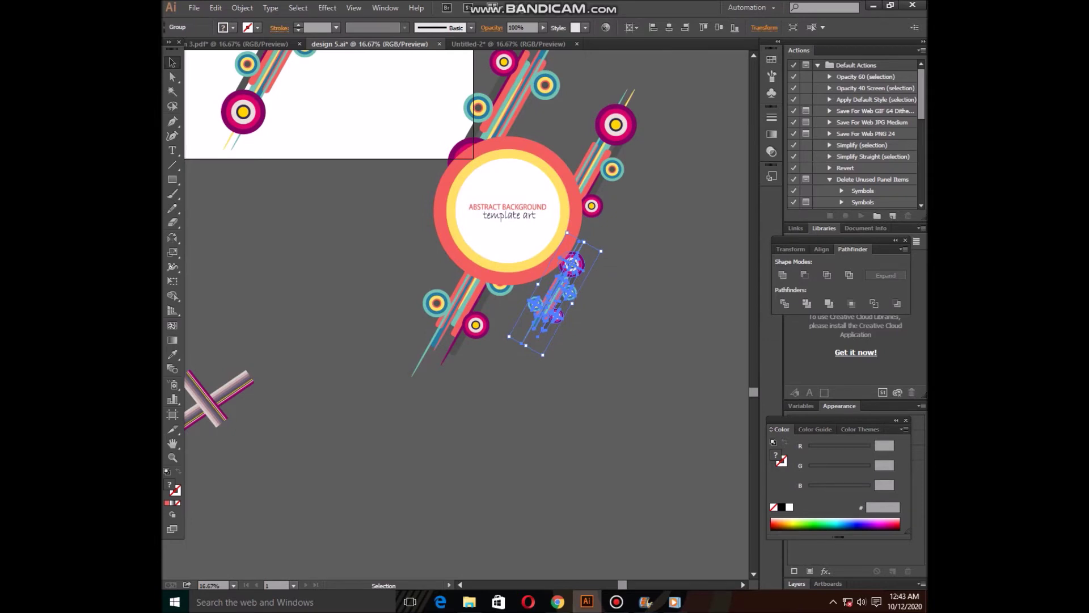
{"action": "mouse_move", "coordinate": [570, 267]}
{"action": "left_mouse_down"}
{"action": "mouse_move", "coordinate": [427, 265]}
{"action": "mouse_move", "coordinate": [406, 338]}
{"action": "mouse_move", "coordinate": [548, 208]}
{"action": "left_mouse_up"}
{"action": "key", "text": "ctrl+shift+a"}
Arrange the small circle clusters over the ring's lower part.
{"action": "left_click_drag", "start_coordinate": [397, 283], "coordinate": [476, 340]}
{"action": "mouse_move", "coordinate": [491, 432]}
{"action": "left_mouse_down"}
{"action": "mouse_move", "coordinate": [496, 354]}
{"action": "mouse_move", "coordinate": [448, 235]}
{"action": "left_mouse_up"}
{"action": "mouse_move", "coordinate": [441, 271]}
{"action": "left_mouse_down"}
{"action": "mouse_move", "coordinate": [562, 268]}
{"action": "mouse_move", "coordinate": [559, 303]}
{"action": "mouse_move", "coordinate": [451, 193]}
{"action": "left_mouse_up"}
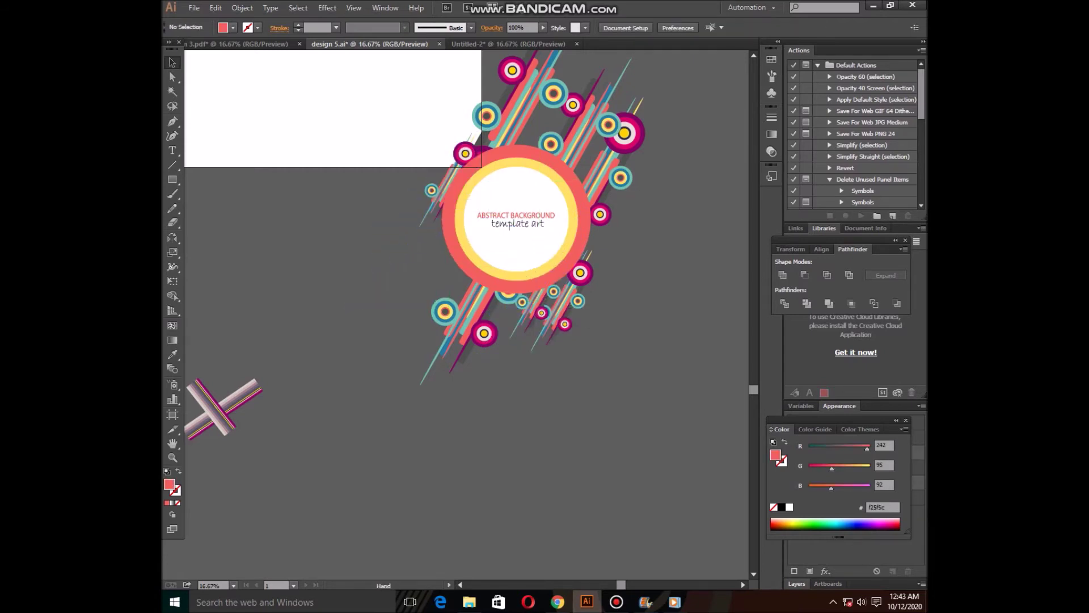
{"action": "left_click_drag", "start_coordinate": [397, 284], "coordinate": [436, 266]}
Move a crossed stripe and the striped rectangle group up beside the ring.
{"action": "left_click_drag", "start_coordinate": [275, 383], "coordinate": [578, 253]}
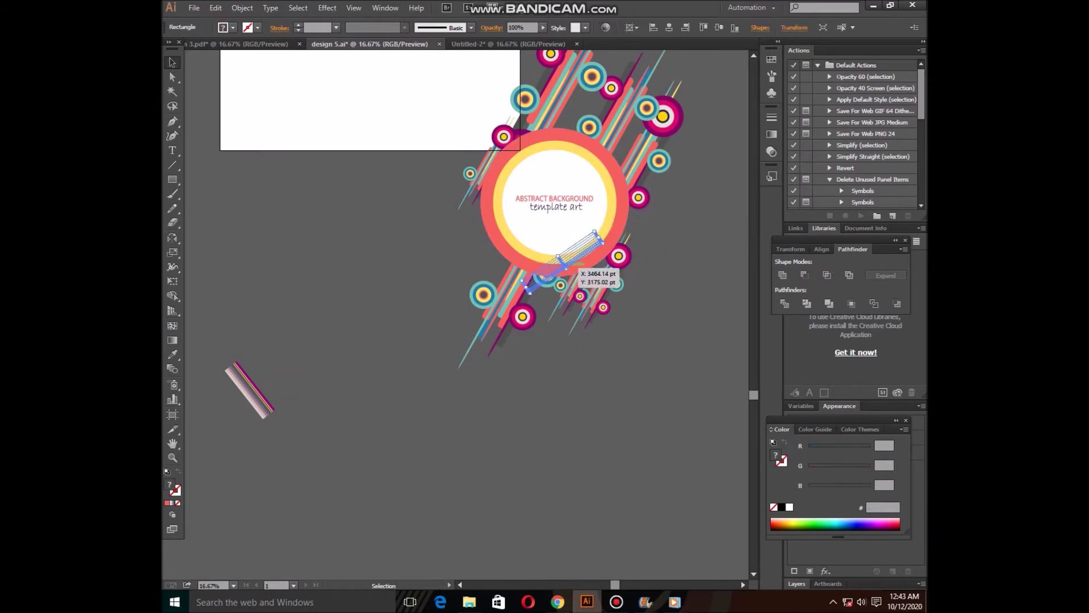
{"action": "left_click_drag", "start_coordinate": [732, 451], "coordinate": [602, 334]}
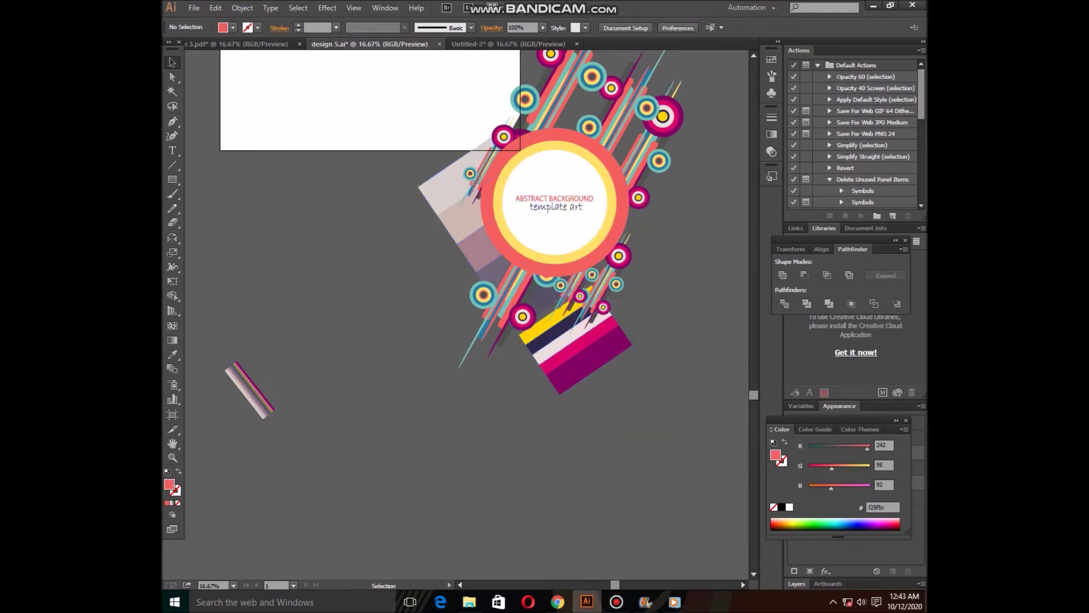
{"action": "left_click_drag", "start_coordinate": [397, 284], "coordinate": [393, 363]}
{"action": "left_click_drag", "start_coordinate": [587, 443], "coordinate": [680, 301]}
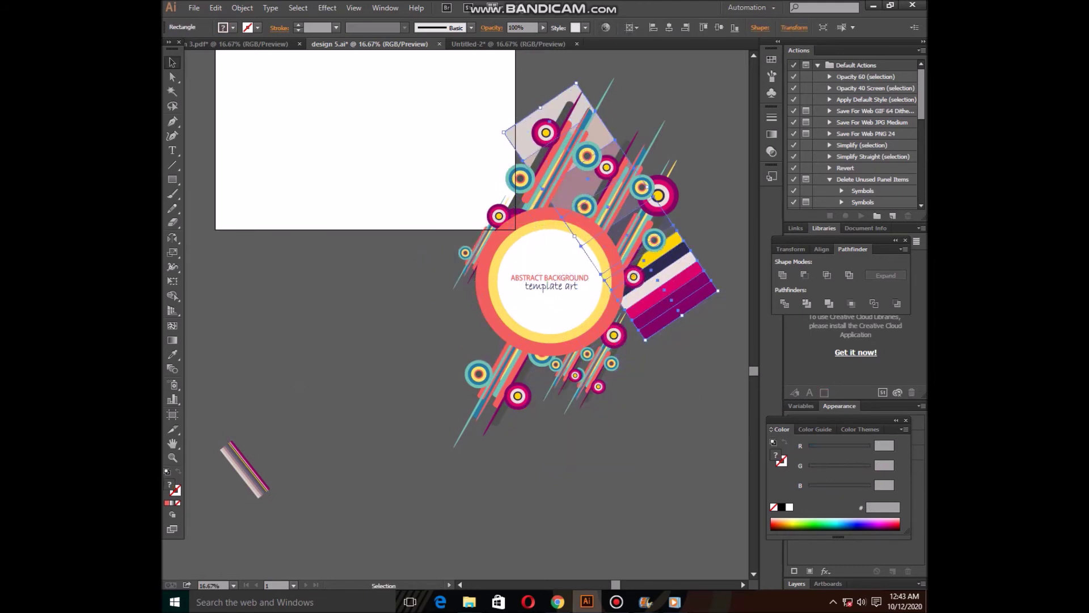
Stretch the grey, yellow, navy, pink and magenta stripes into a broad diagonal band.
{"action": "left_click_drag", "start_coordinate": [683, 311], "coordinate": [729, 391]}
{"action": "scroll", "coordinate": [488, 284], "scroll_direction": "down", "scroll_amount": 1}
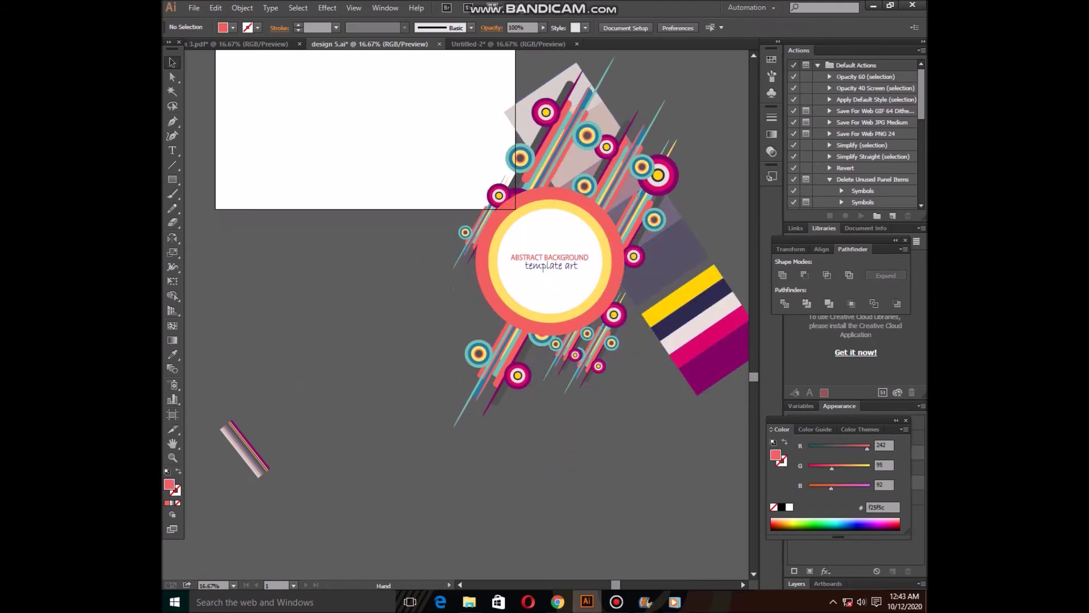
{"action": "left_click_drag", "start_coordinate": [638, 300], "coordinate": [390, 469]}
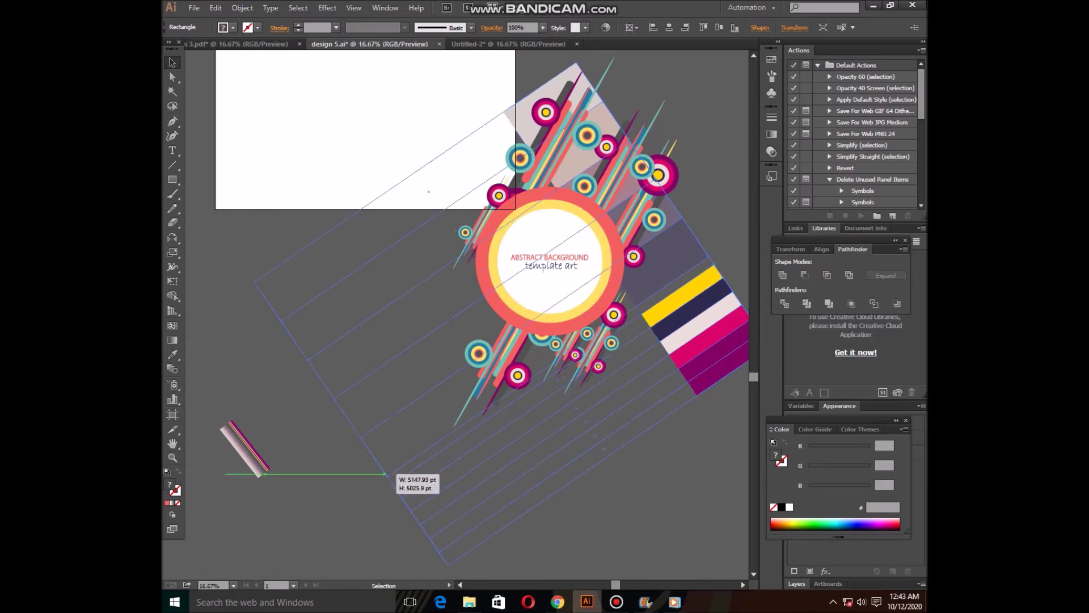
{"action": "key", "text": "ctrl+minus"}
{"action": "key", "text": "a"}
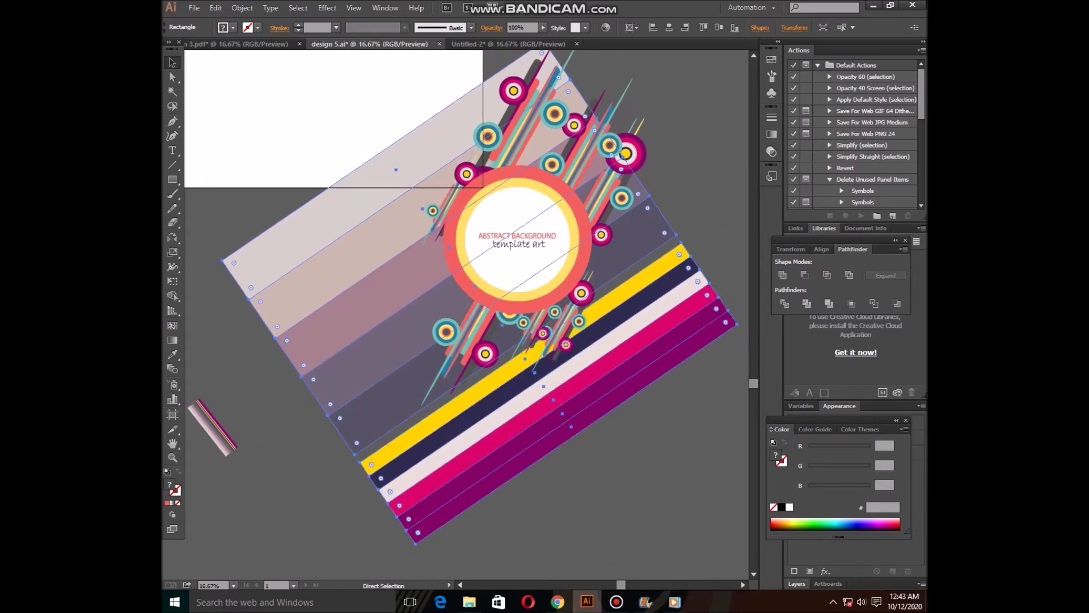
{"action": "key", "text": "v"}
{"action": "left_click_drag", "start_coordinate": [460, 432], "coordinate": [425, 366]}
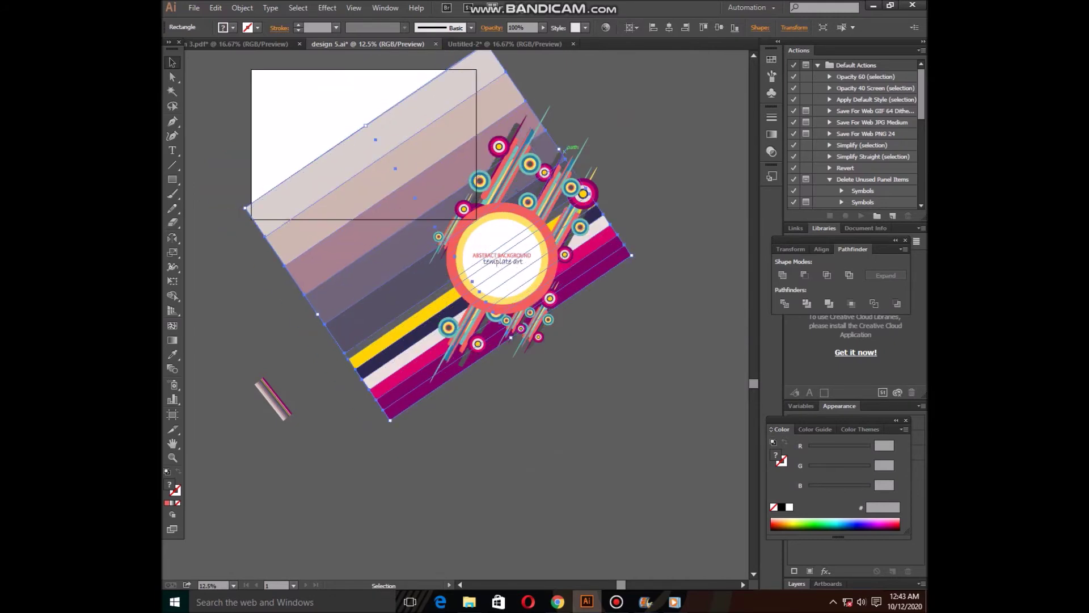
Stretch the stripes and a striped copy up and right, then deselect.
{"action": "left_click_drag", "start_coordinate": [560, 148], "coordinate": [665, 77]}
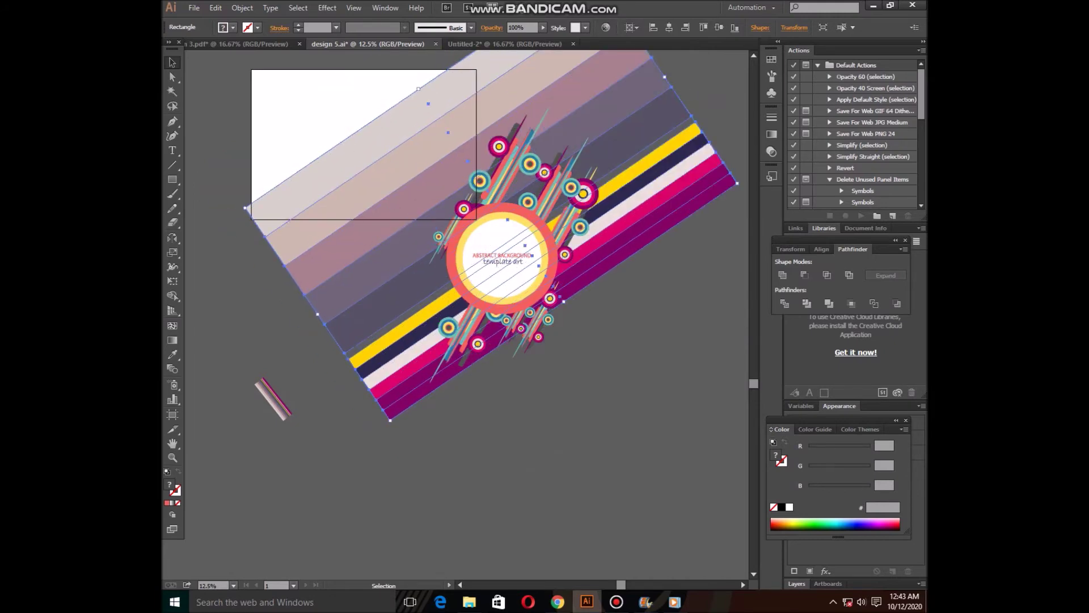
{"action": "left_click_drag", "start_coordinate": [564, 299], "coordinate": [602, 377]}
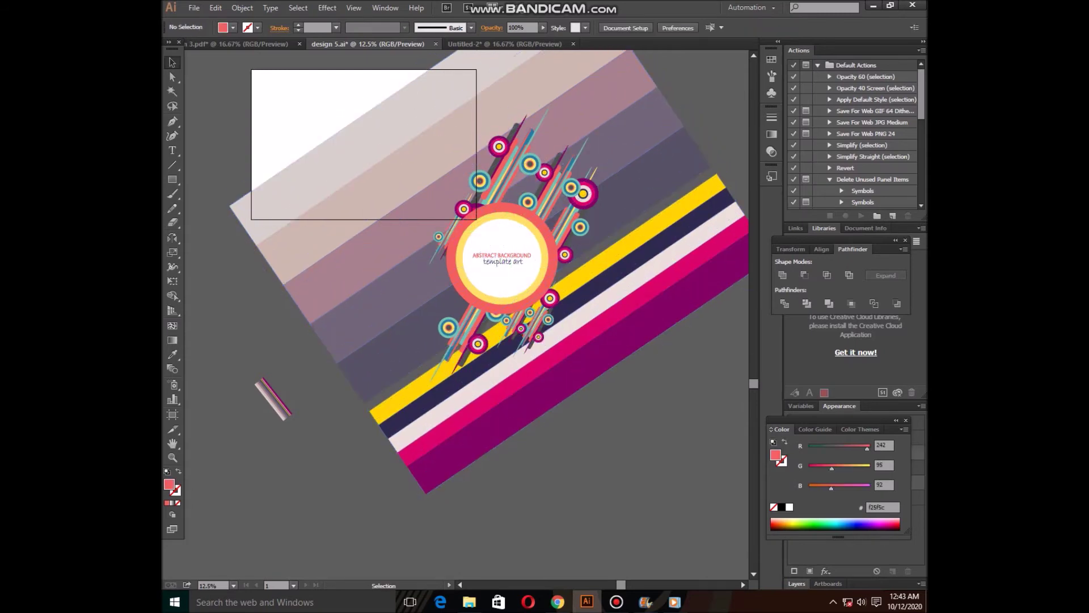
{"action": "left_click_drag", "start_coordinate": [274, 400], "coordinate": [642, 420]}
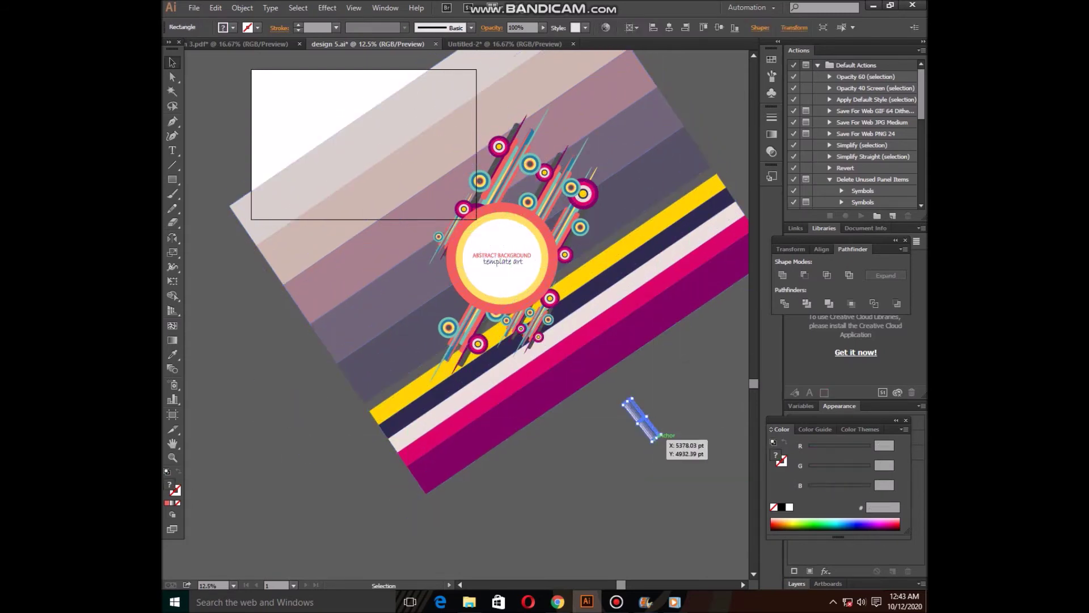
{"action": "mouse_move", "coordinate": [658, 437]}
{"action": "left_mouse_down"}
{"action": "mouse_move", "coordinate": [725, 517]}
{"action": "mouse_move", "coordinate": [587, 173]}
{"action": "mouse_move", "coordinate": [545, 249]}
{"action": "left_mouse_up"}
{"action": "mouse_move", "coordinate": [608, 199]}
{"action": "left_mouse_down"}
{"action": "mouse_move", "coordinate": [673, 149]}
{"action": "mouse_move", "coordinate": [452, 221]}
{"action": "mouse_move", "coordinate": [712, 133]}
{"action": "left_mouse_up"}
{"action": "left_click", "coordinate": [368, 388]}
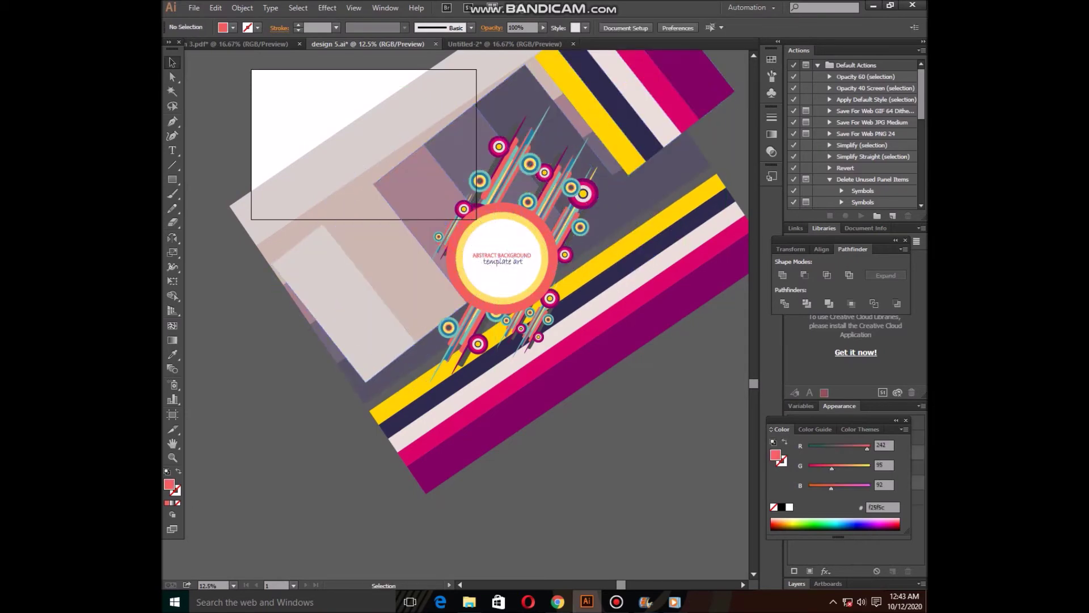
Move and rotate the striped copy down-right, restoring it after an accidental delete.
{"action": "left_click_drag", "start_coordinate": [368, 388], "coordinate": [366, 434]}
{"action": "left_click_drag", "start_coordinate": [690, 278], "coordinate": [488, 333]}
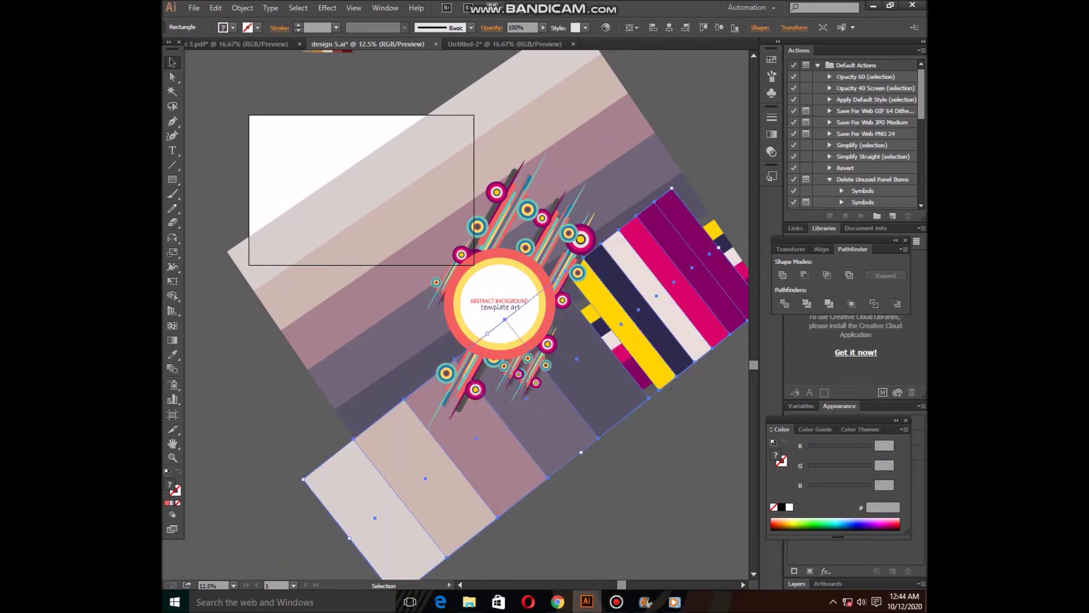
{"action": "left_click_drag", "start_coordinate": [646, 391], "coordinate": [644, 406]}
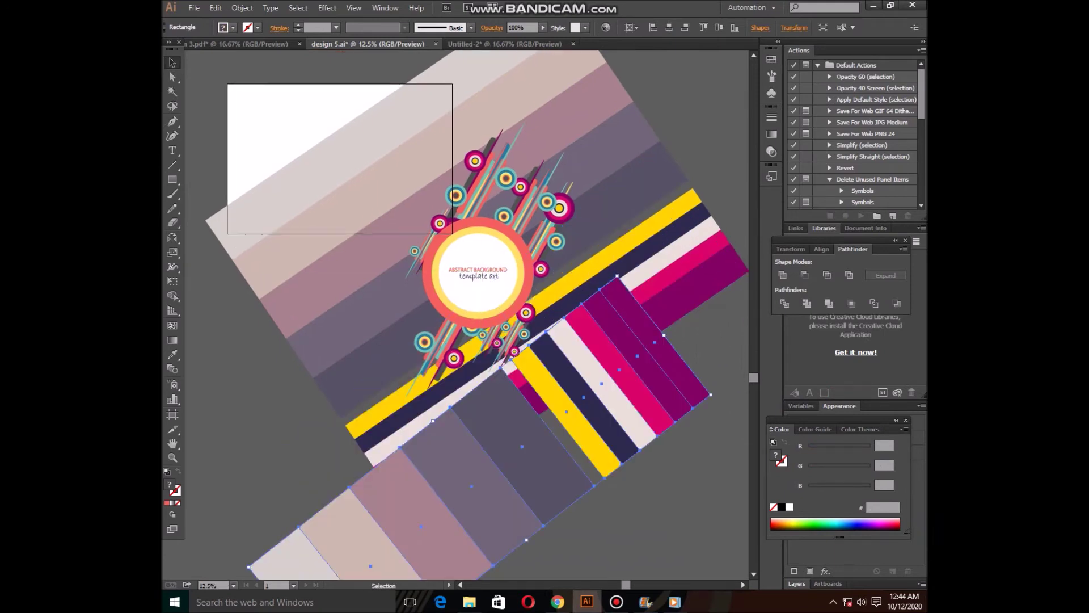
{"action": "key", "text": "Delete"}
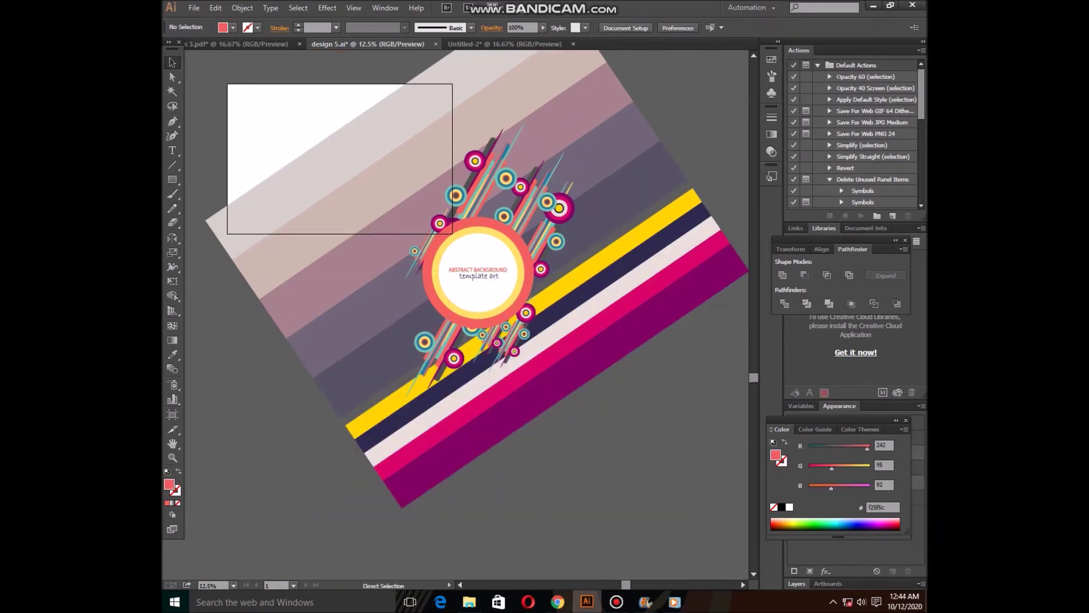
{"action": "scroll", "coordinate": [477, 278], "scroll_direction": "down", "scroll_amount": 4}
{"action": "key", "text": "ctrl+z"}
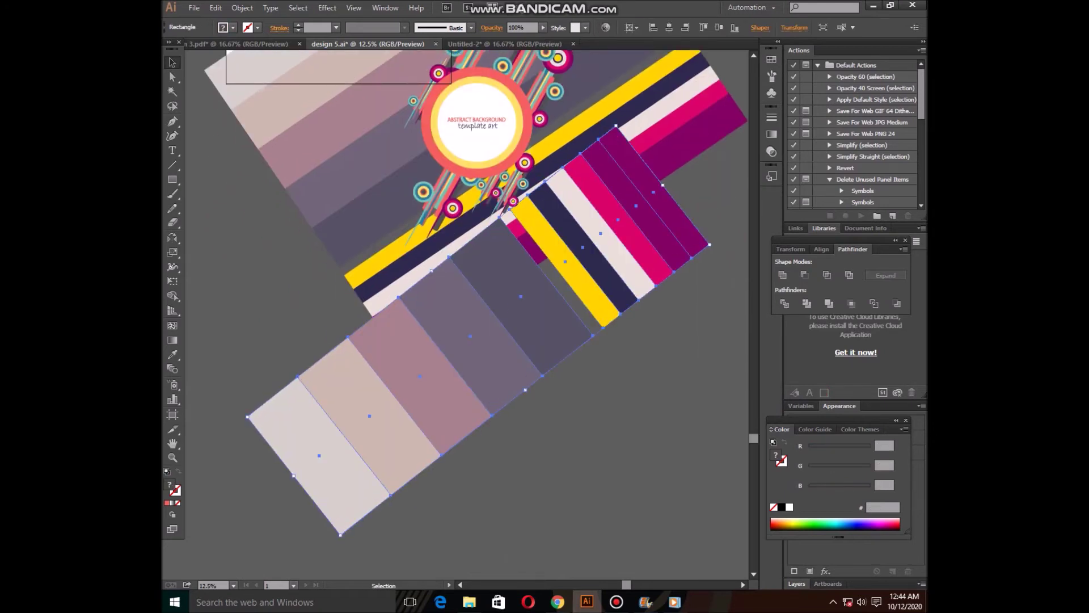
Move the striped copy down, ungroup it and shrink the grey stripe set.
{"action": "left_click_drag", "start_coordinate": [496, 308], "coordinate": [487, 408]}
{"action": "right_click", "coordinate": [487, 409]}
{"action": "left_click", "coordinate": [522, 478]}
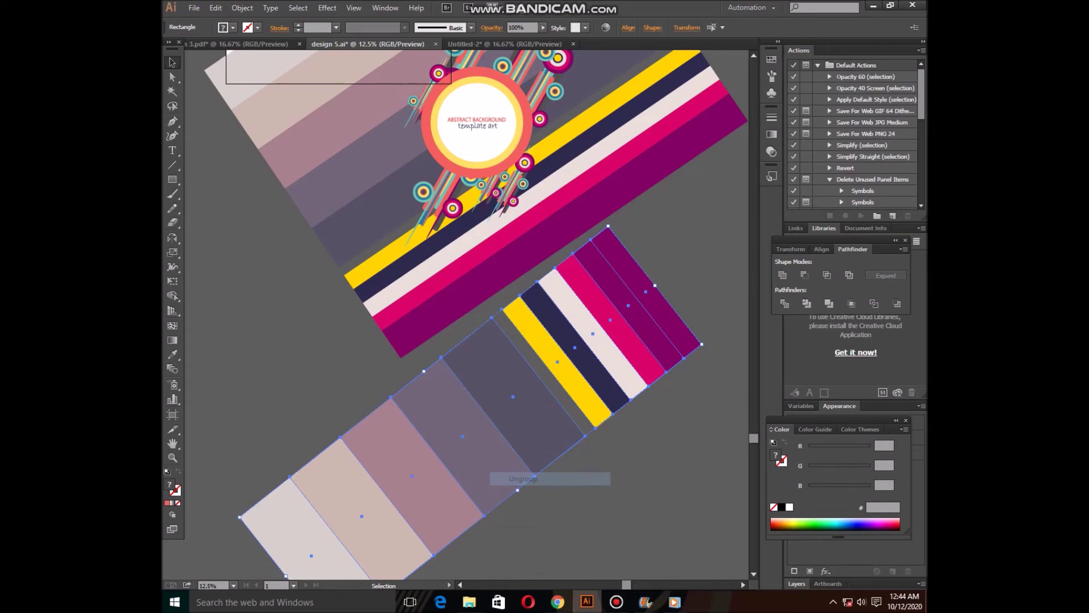
{"action": "scroll", "coordinate": [303, 454], "scroll_direction": "down", "scroll_amount": 3}
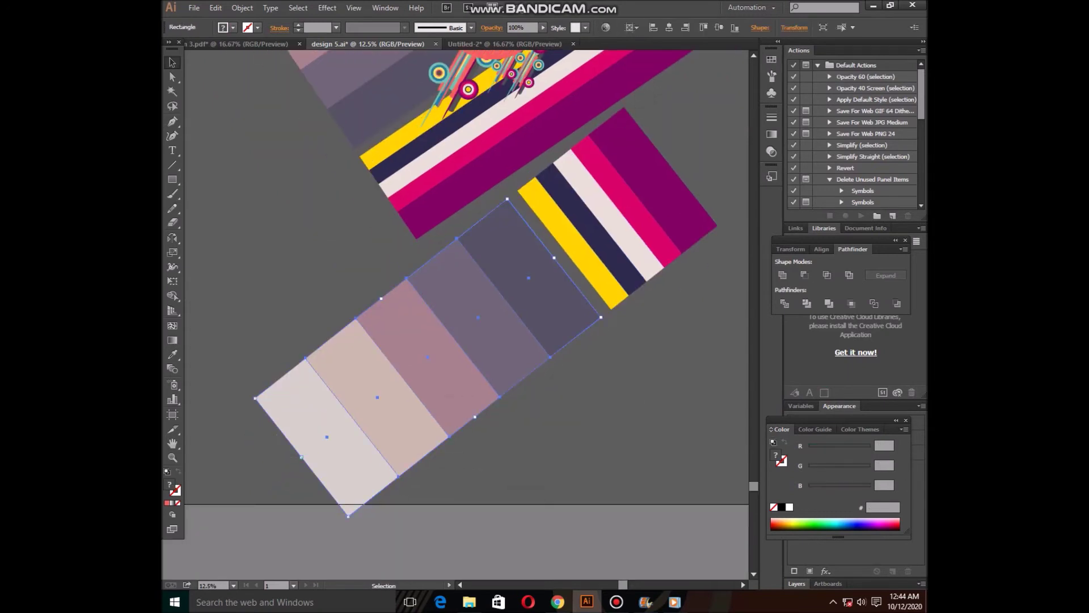
{"action": "left_click_drag", "start_coordinate": [555, 257], "coordinate": [408, 405]}
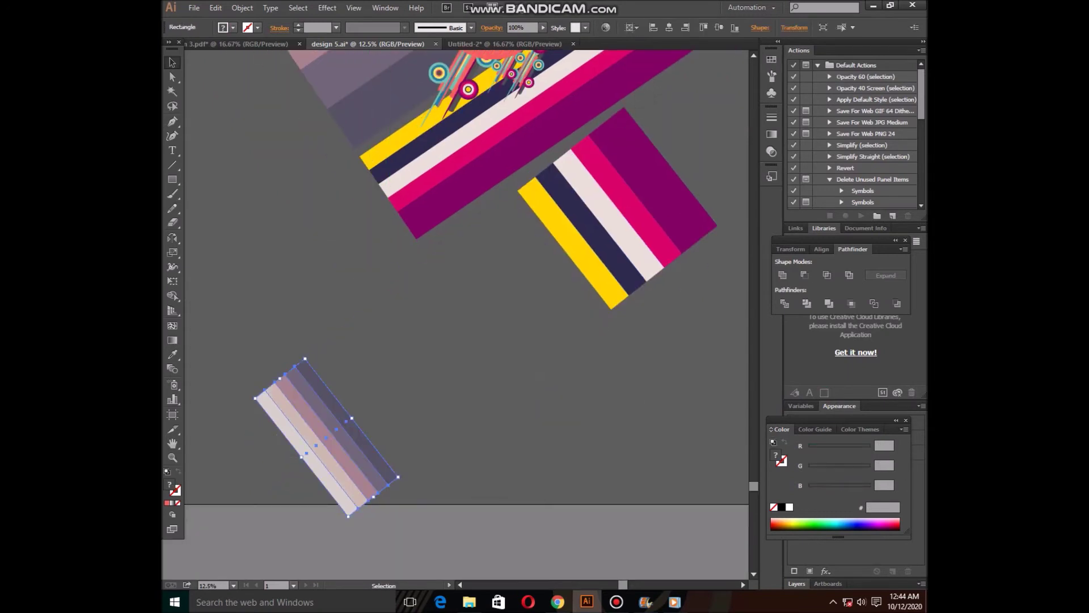
Narrow the coloured stripe rectangles into a thin strip tilted slightly clockwise.
{"action": "left_click", "coordinate": [567, 454]}
{"action": "scroll", "coordinate": [567, 454], "scroll_direction": "up", "scroll_amount": 5}
{"action": "left_click", "coordinate": [585, 431]}
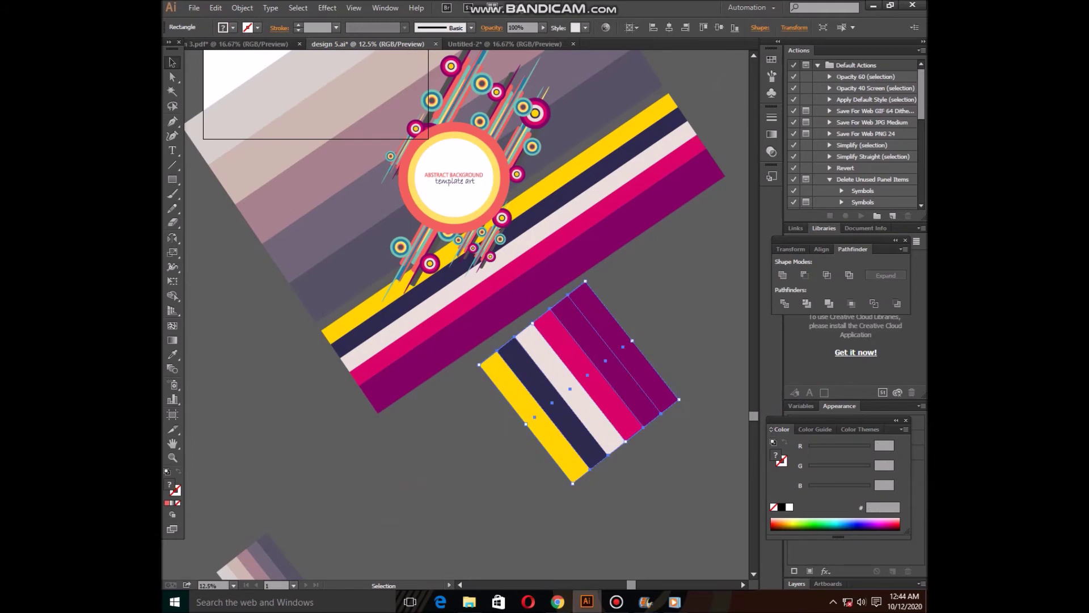
{"action": "left_click_drag", "start_coordinate": [632, 340], "coordinate": [579, 383]}
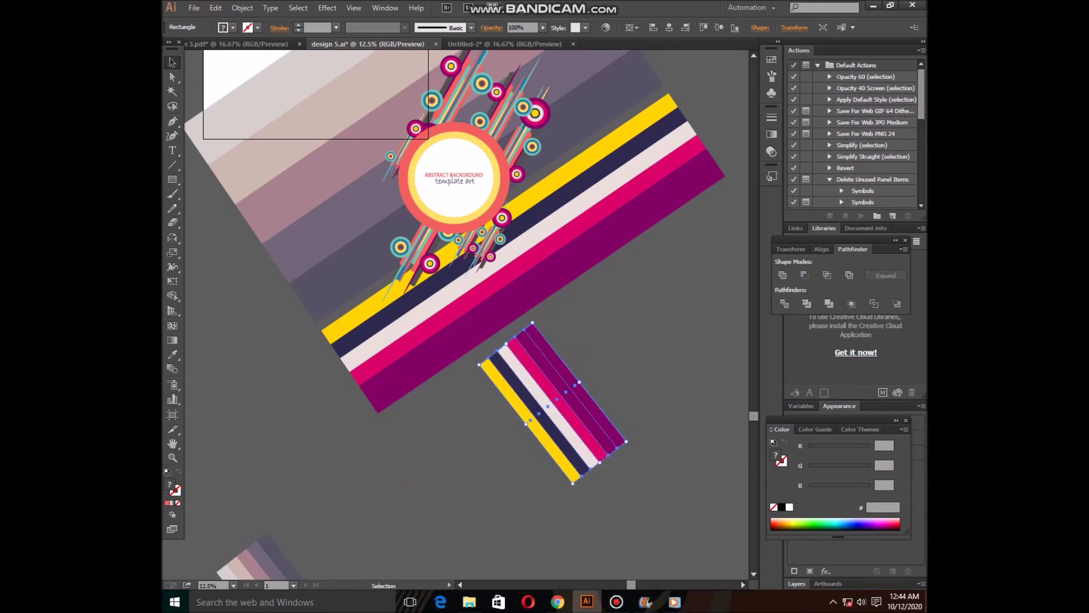
{"action": "left_click_drag", "start_coordinate": [628, 442], "coordinate": [624, 449]}
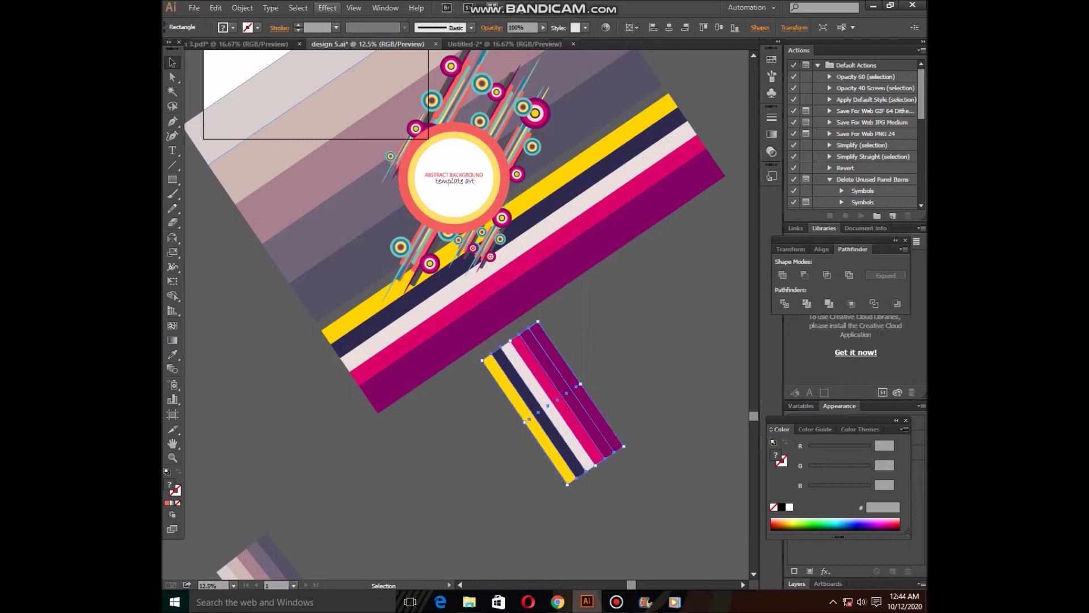
Warp the coloured strip with Shell Upper, Bend 76% and vertical distortion 31.
{"action": "left_click", "coordinate": [327, 8]}
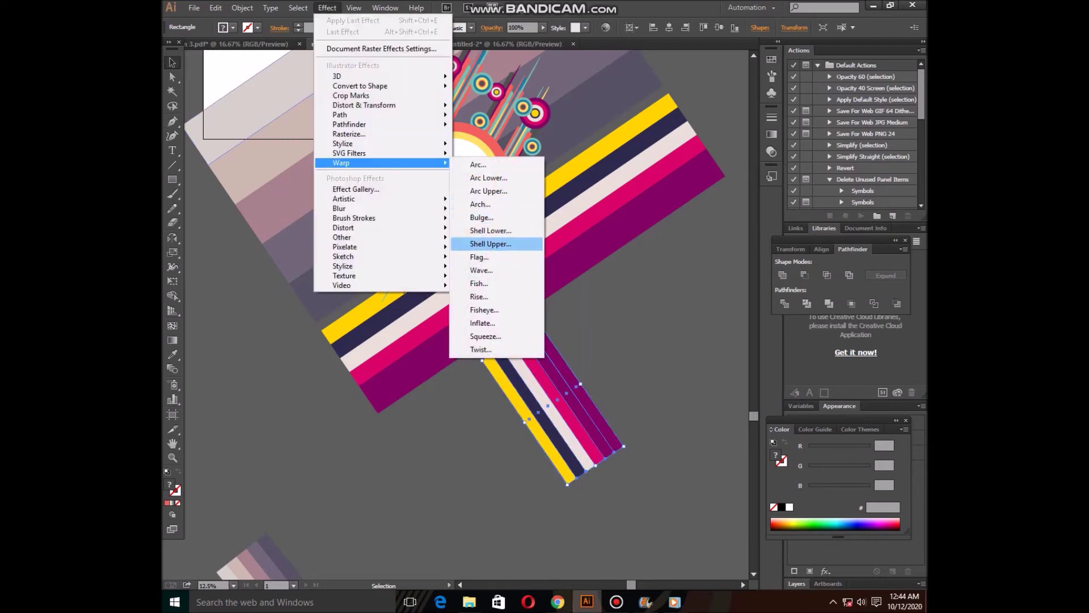
{"action": "left_click", "coordinate": [491, 244]}
{"action": "left_click_drag", "start_coordinate": [624, 283], "coordinate": [699, 75]}
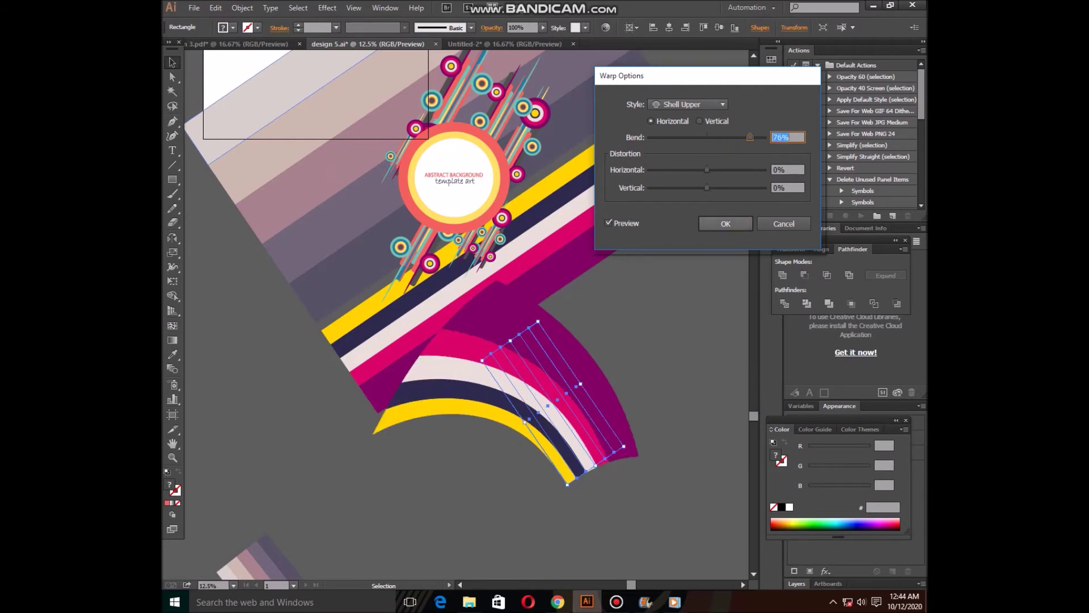
{"action": "key", "text": "Tab"}
{"action": "key", "text": "Tab"}
{"action": "type", "text": "31"}
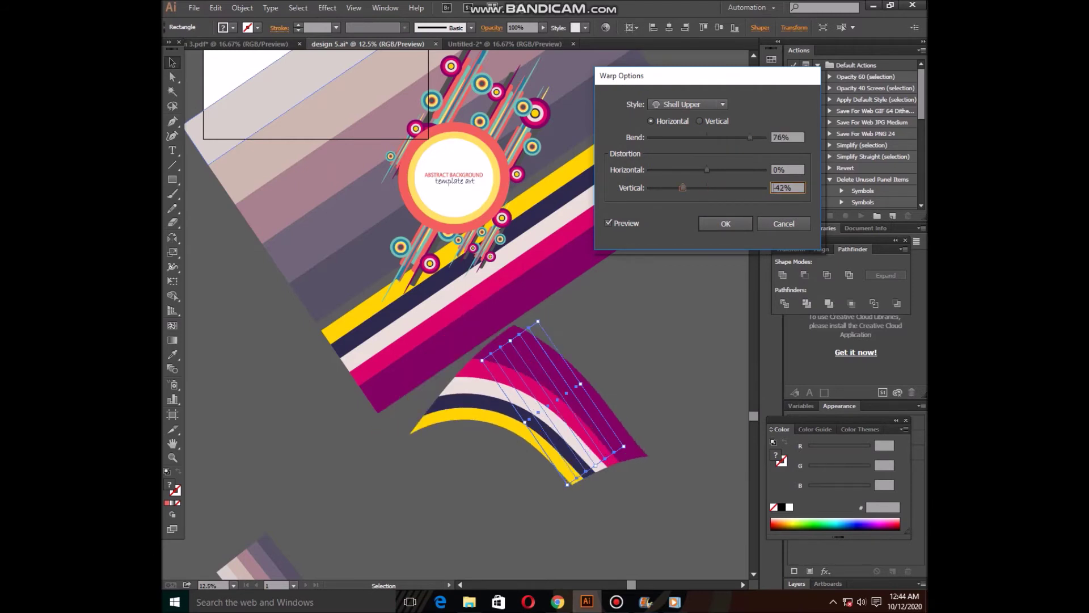
{"action": "key", "text": "Tab"}
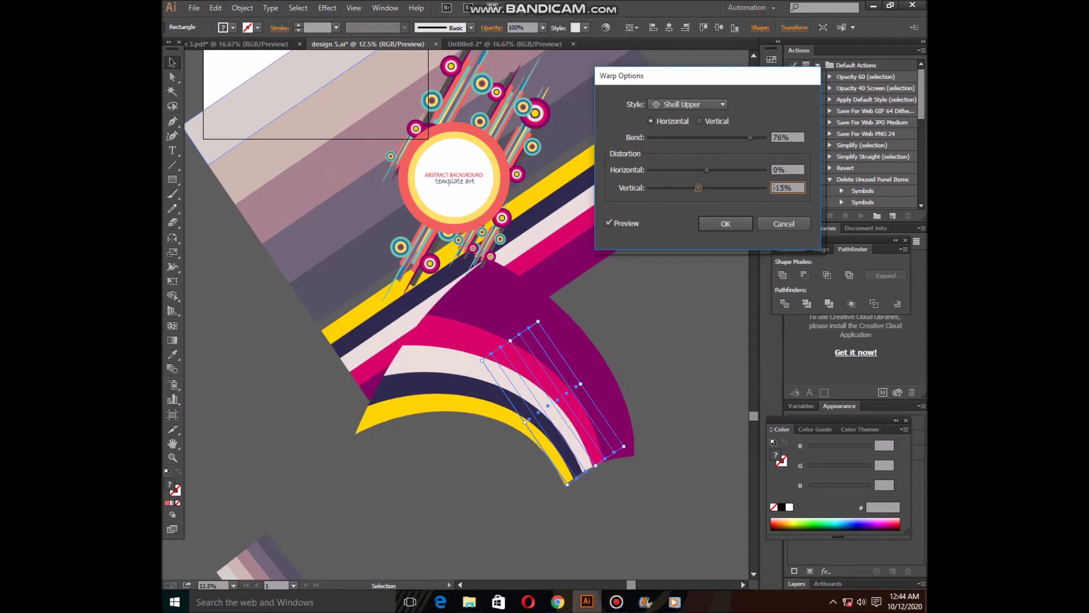
{"action": "key", "text": "Return"}
Expand the warp's appearance into shapes and move the arc group toward the artwork.
{"action": "left_click", "coordinate": [242, 8]}
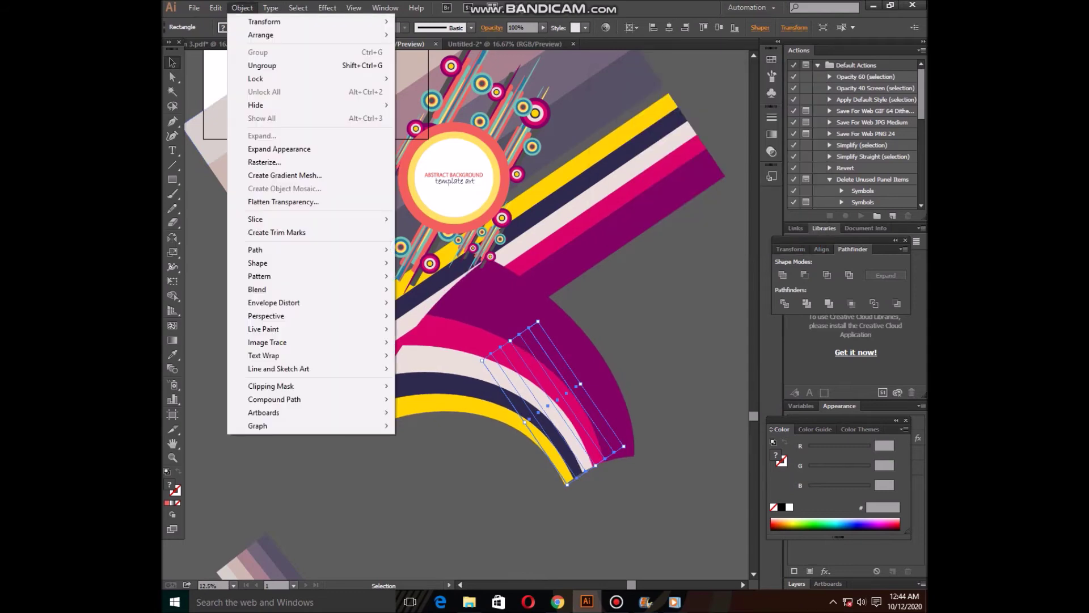
{"action": "left_click", "coordinate": [278, 149]}
{"action": "key", "text": "ctrl+shift+a"}
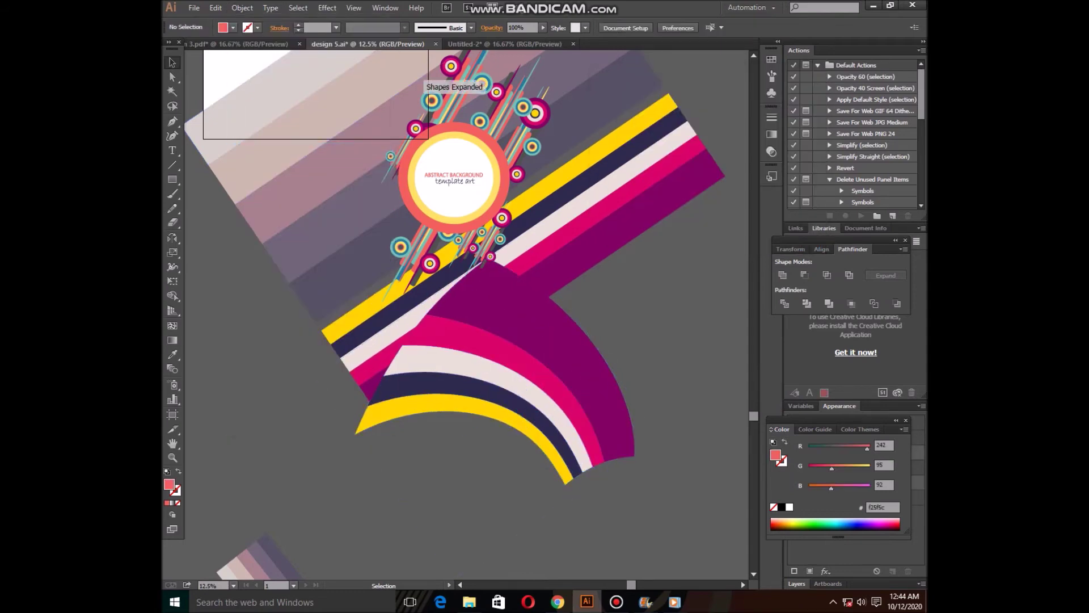
{"action": "right_click", "coordinate": [570, 451]}
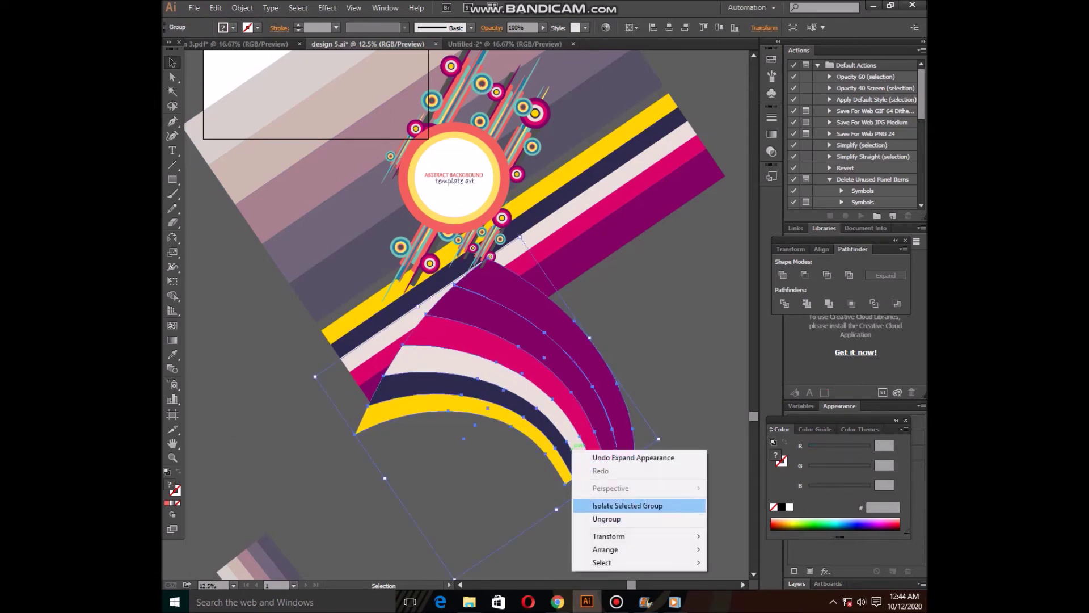
{"action": "left_click", "coordinate": [616, 408]}
{"action": "left_click_drag", "start_coordinate": [567, 432], "coordinate": [580, 237]}
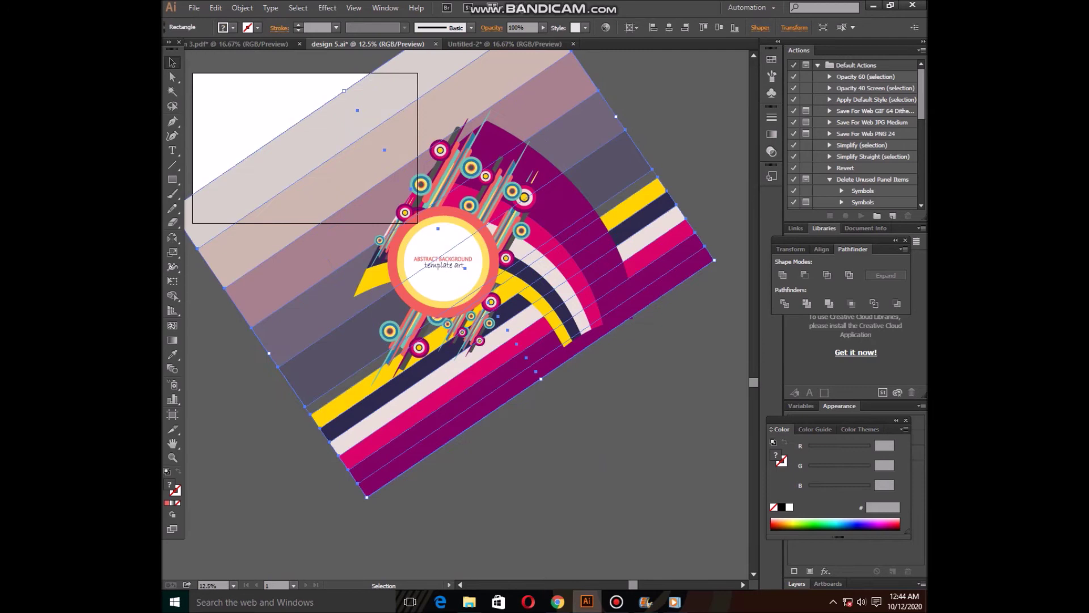
Move the striped background rectangle down and shrink it.
{"action": "left_click_drag", "start_coordinate": [550, 320], "coordinate": [579, 513]}
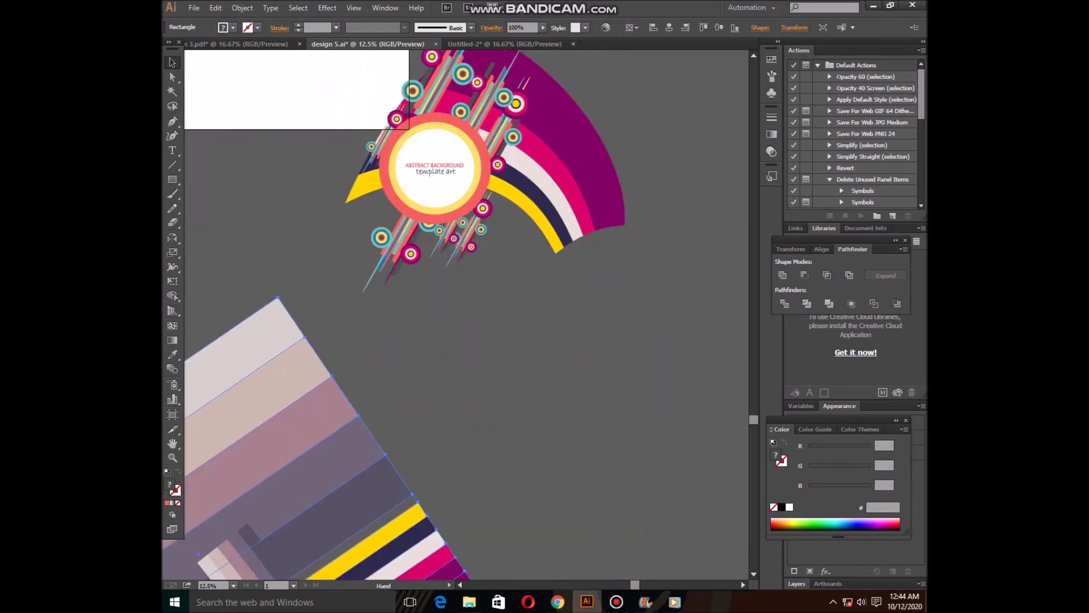
{"action": "left_click_drag", "start_coordinate": [578, 513], "coordinate": [335, 567]}
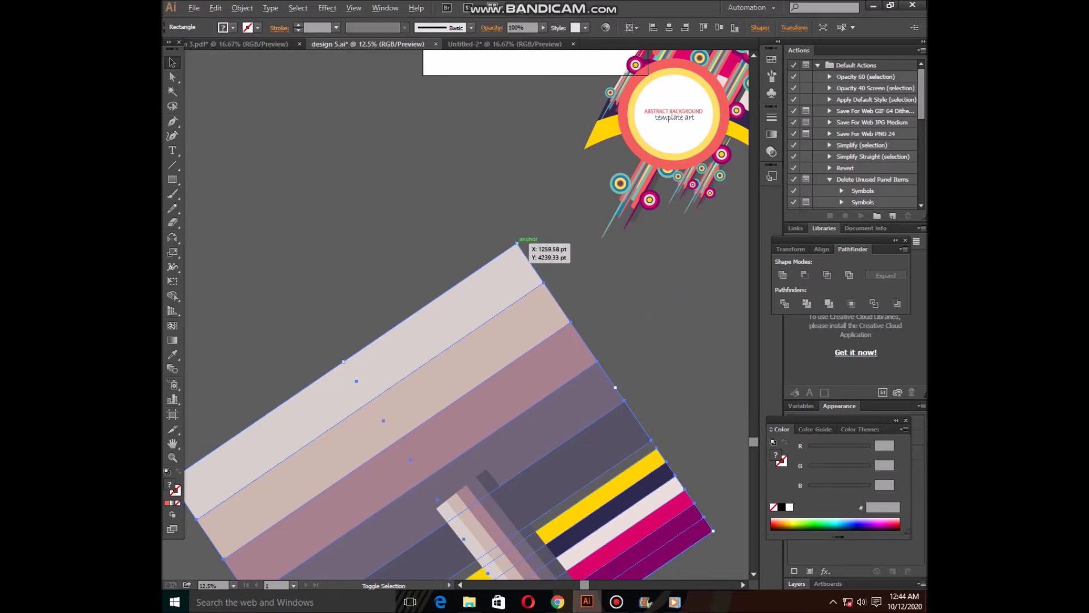
{"action": "left_click_drag", "start_coordinate": [517, 244], "coordinate": [471, 414]}
{"action": "left_click_drag", "start_coordinate": [471, 482], "coordinate": [294, 221]}
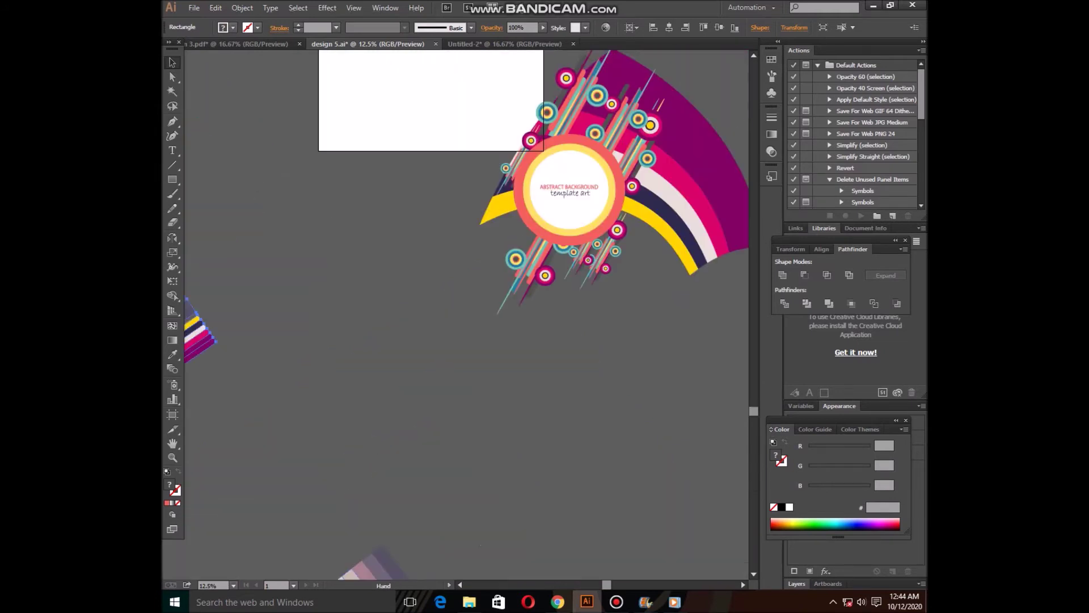
{"action": "left_click_drag", "start_coordinate": [511, 170], "coordinate": [369, 397]}
Scale the arc stripe fan up toward the top-left and shift it left and down.
{"action": "left_click", "coordinate": [619, 278]}
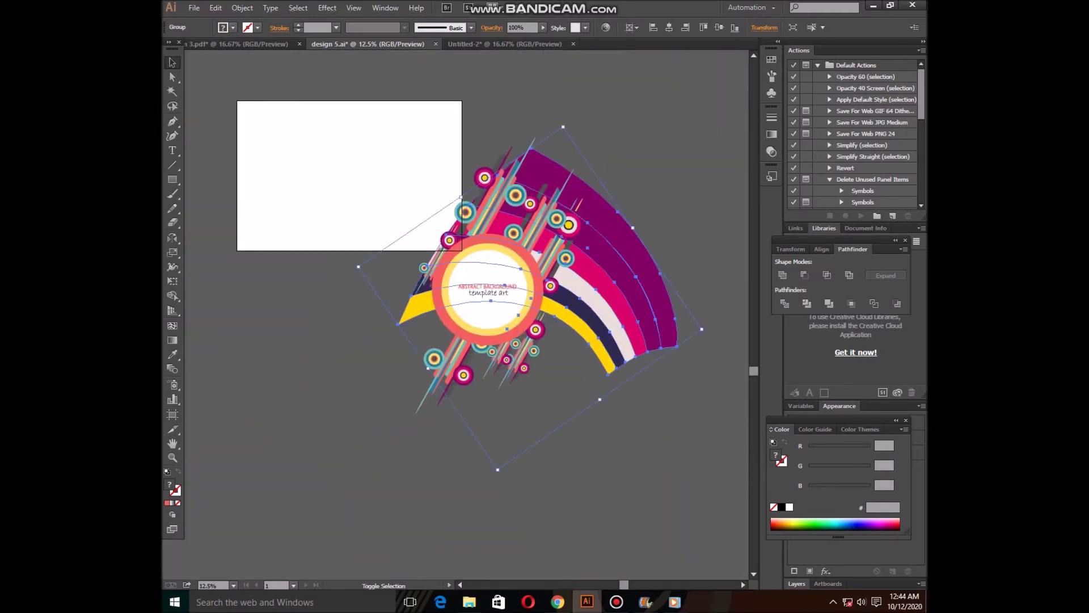
{"action": "left_click_drag", "start_coordinate": [358, 266], "coordinate": [200, 271]}
{"action": "key", "text": "ctrl+shift+a"}
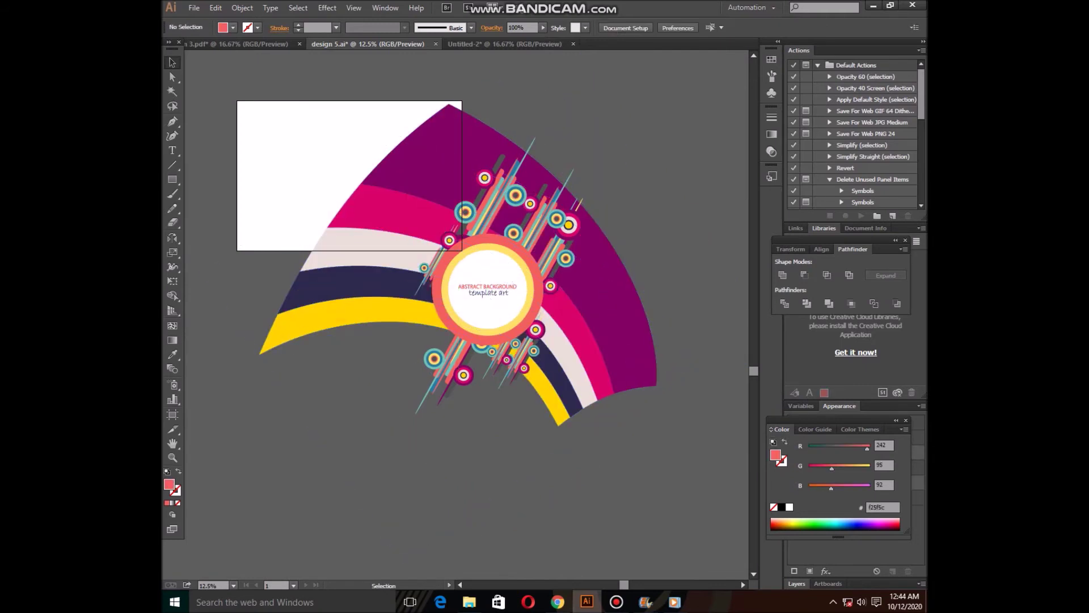
{"action": "left_click_drag", "start_coordinate": [590, 318], "coordinate": [564, 351]}
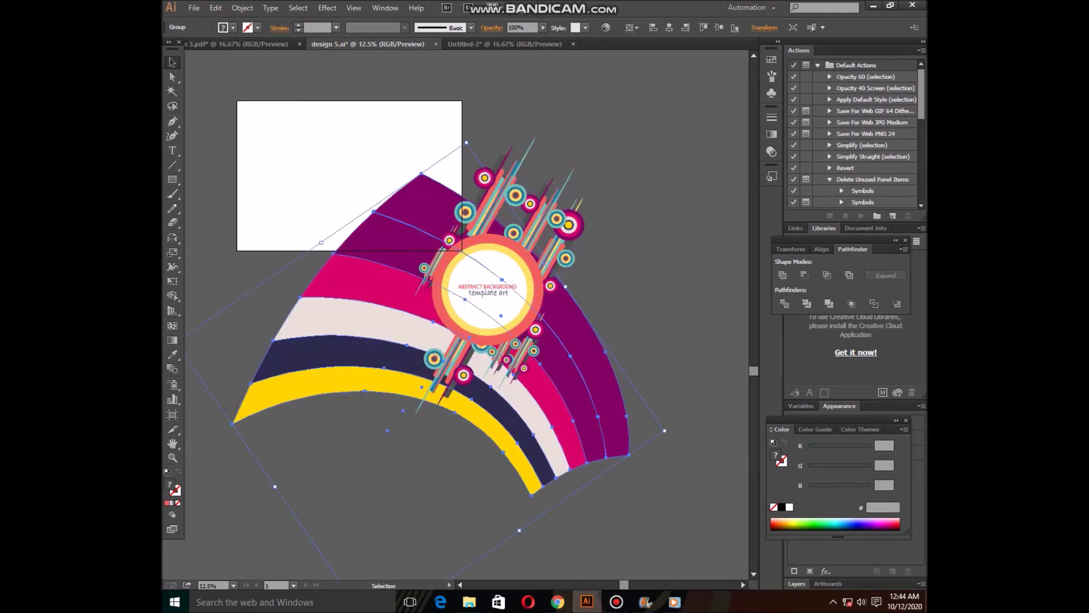
{"action": "left_click", "coordinate": [172, 179]}
Send the coral rectangle behind the artwork.
{"action": "left_click_drag", "start_coordinate": [236, 172], "coordinate": [674, 376]}
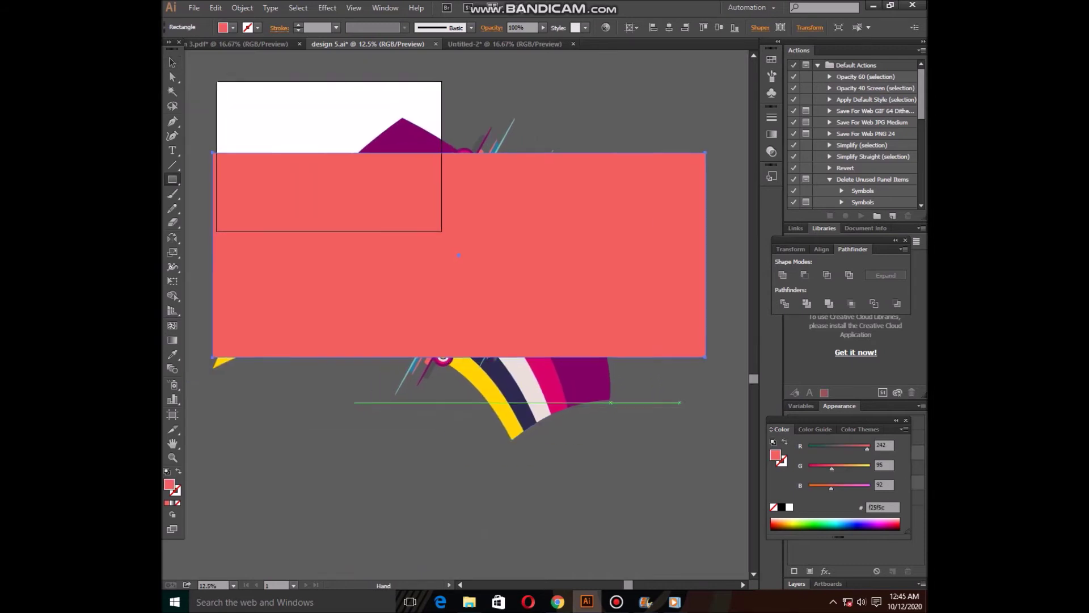
{"action": "right_click", "coordinate": [602, 298]}
{"action": "left_click", "coordinate": [768, 495]}
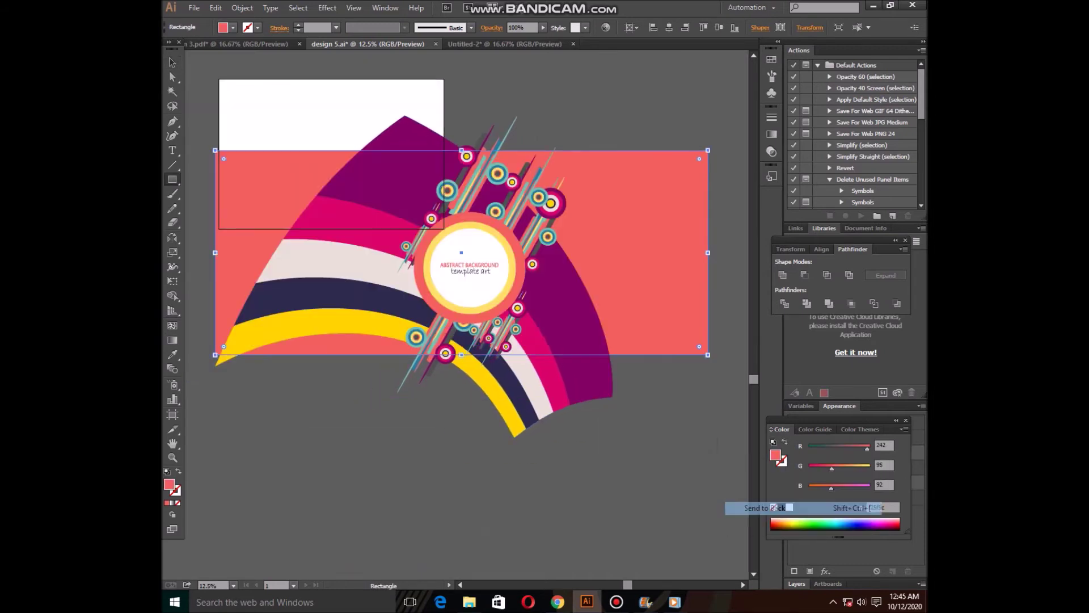
{"action": "key", "text": "v"}
{"action": "left_click", "coordinate": [227, 397]}
Slightly enlarge the circular ABSTRACT BACKGROUND emblem about its centre.
{"action": "left_click", "coordinate": [227, 343]}
{"action": "key", "text": "ctrl+shift+a"}
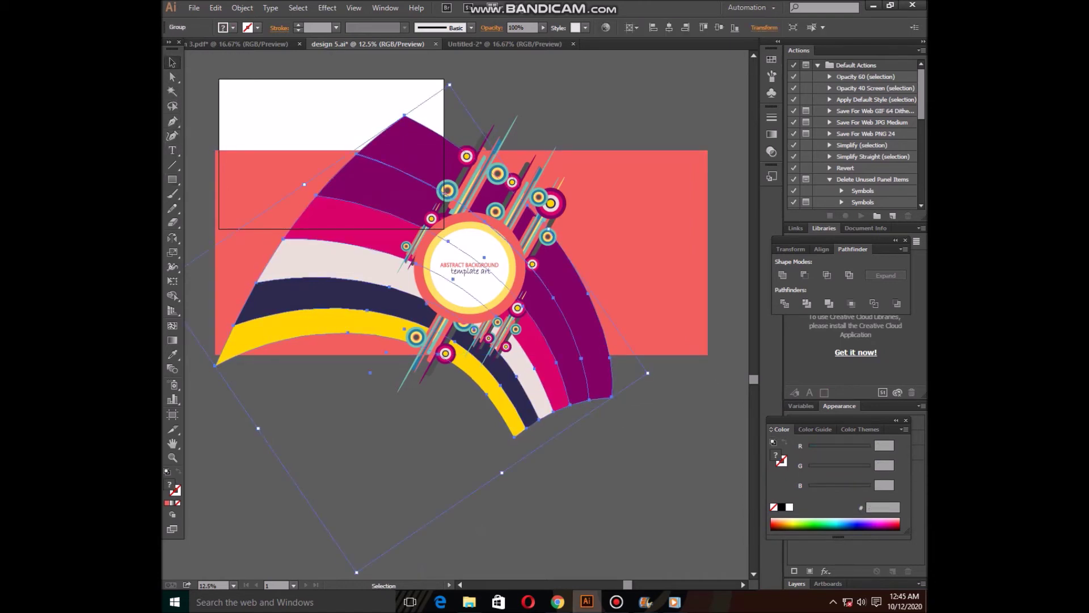
{"action": "left_click", "coordinate": [510, 289]}
{"action": "left_click_drag", "start_coordinate": [525, 324], "coordinate": [531, 329]}
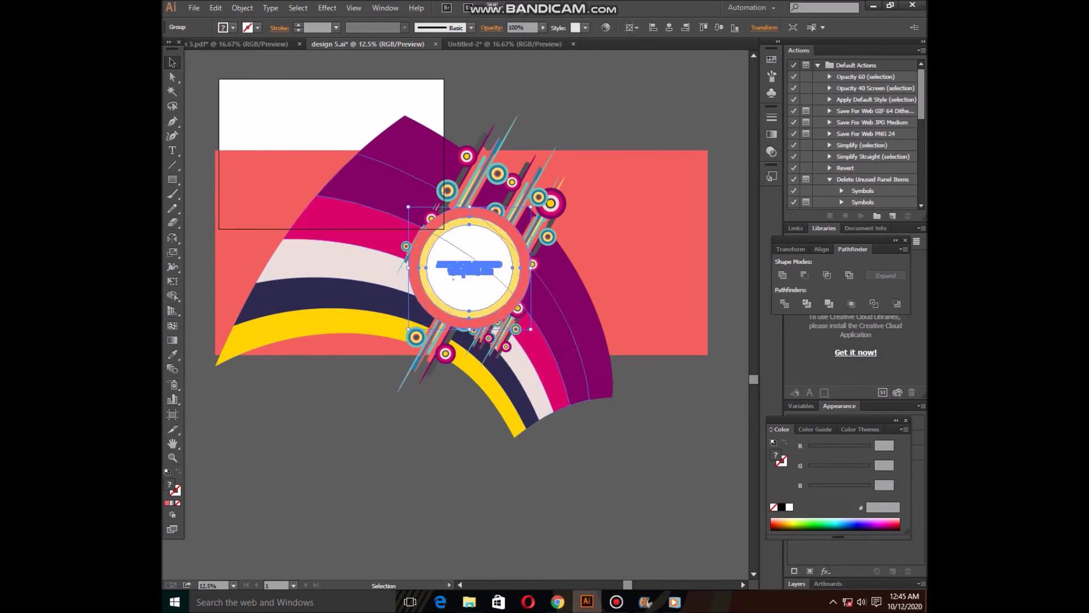
{"action": "key", "text": "ctrl+shift+a"}
Move the arc-band fan right and slightly up, and nudge the coral rectangle into place.
{"action": "left_click_drag", "start_coordinate": [584, 346], "coordinate": [723, 315]}
{"action": "key", "text": "ctrl+shift+a"}
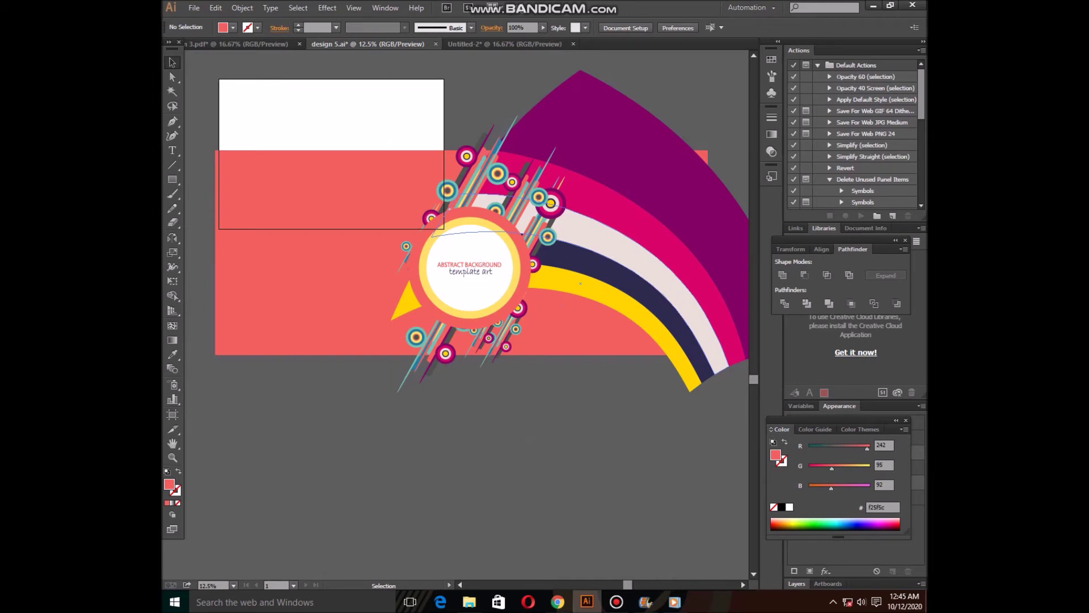
{"action": "left_click_drag", "start_coordinate": [580, 283], "coordinate": [580, 278]}
{"action": "left_click_drag", "start_coordinate": [624, 340], "coordinate": [630, 336]}
{"action": "key", "text": "ctrl+shift+a"}
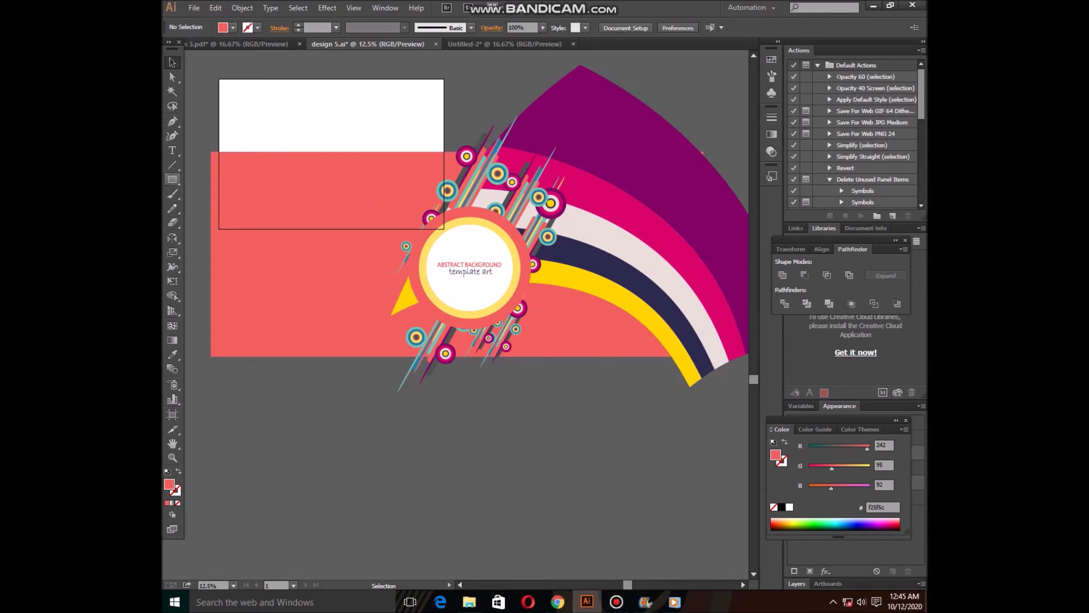
{"action": "left_click", "coordinate": [341, 284]}
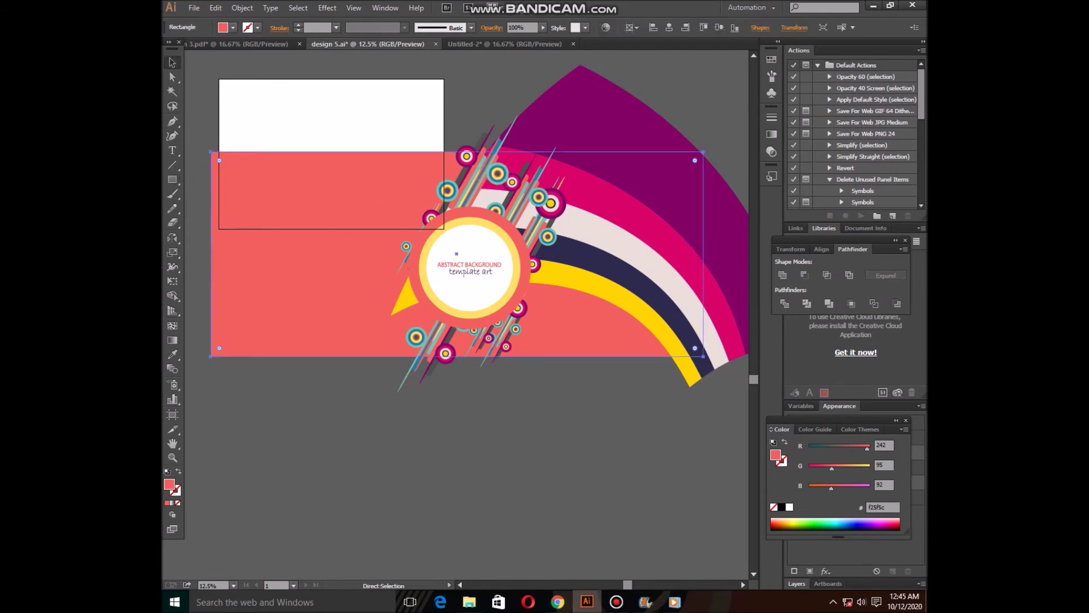
Bring the coral rectangle to the front and clip all the artwork to it with Ctrl+7.
{"action": "right_click", "coordinate": [273, 223]}
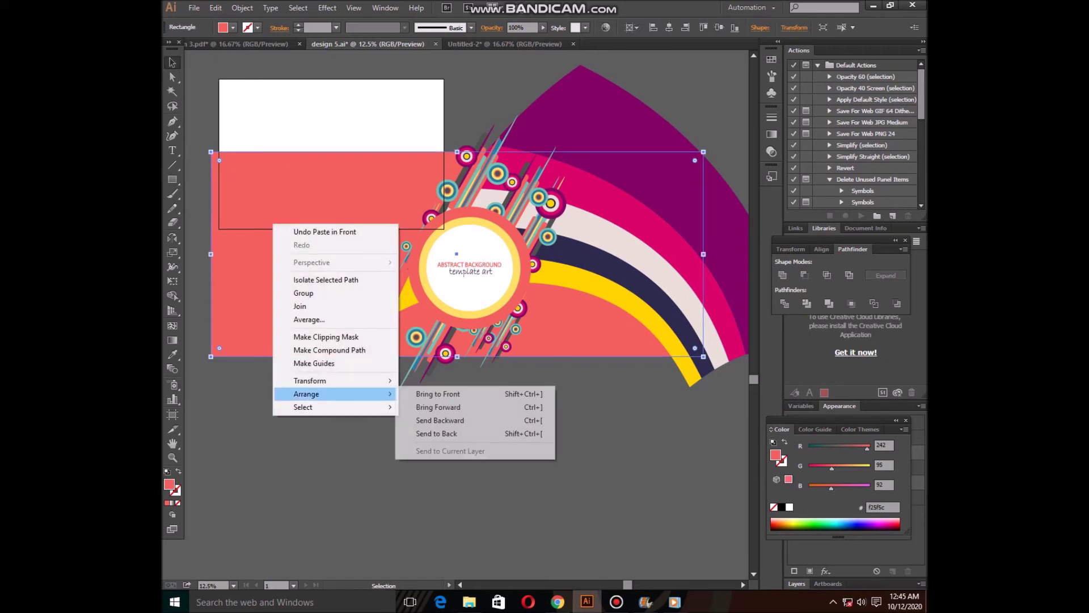
{"action": "left_click", "coordinate": [431, 392]}
{"action": "left_click_drag", "start_coordinate": [242, 104], "coordinate": [738, 329]}
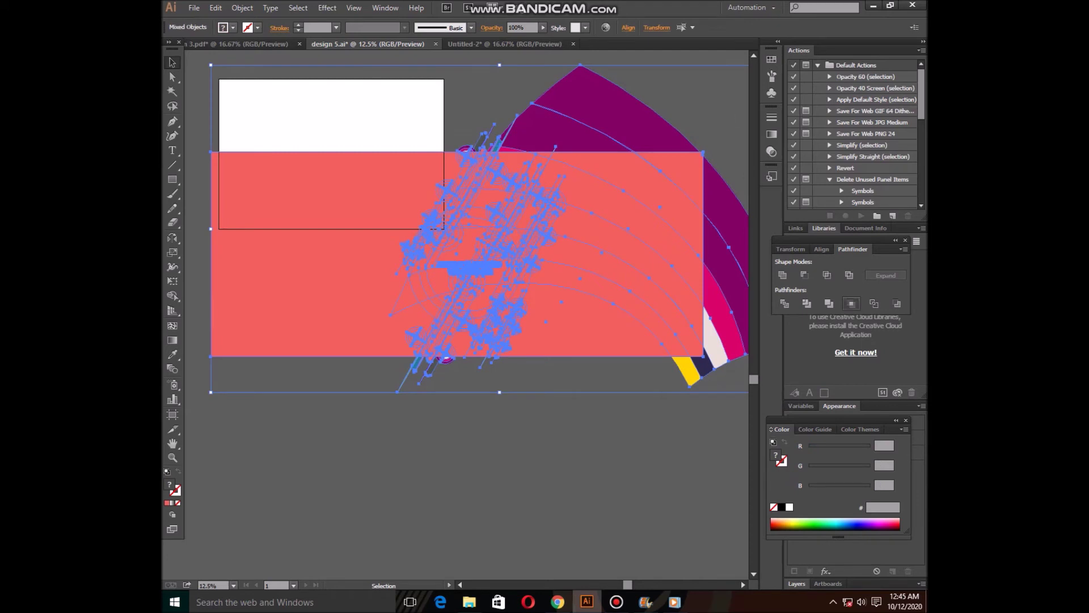
{"action": "key", "text": "ctrl+7"}
{"action": "key", "text": "ctrl+shift+a"}
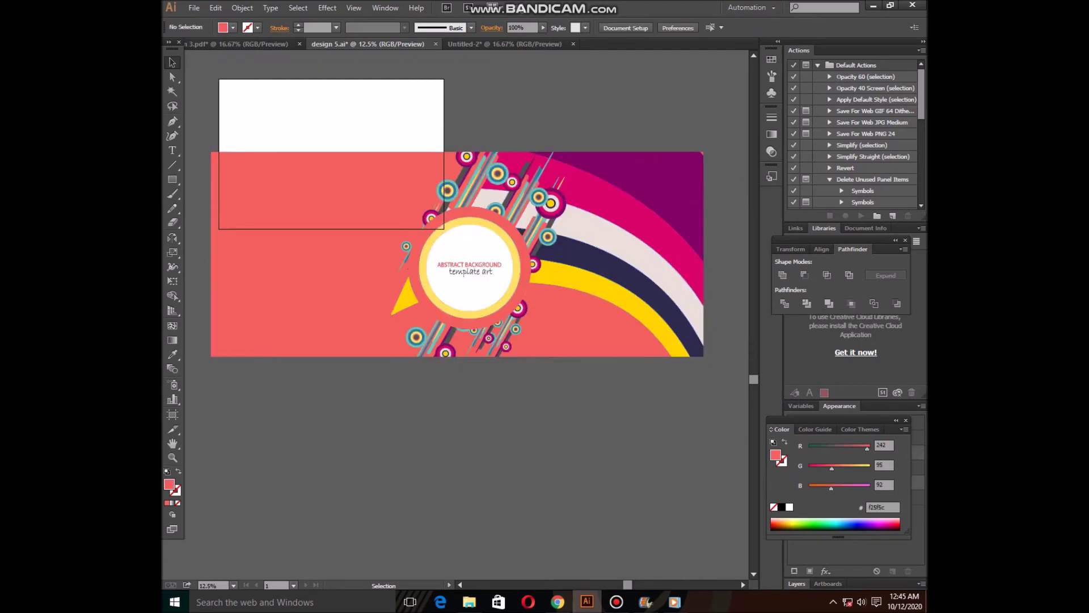
Select the whole clipped coral banner group.
{"action": "key", "text": "ctrl+a"}
{"action": "key", "text": "ctrl+shift+a"}
{"action": "key", "text": "ctrl+a"}
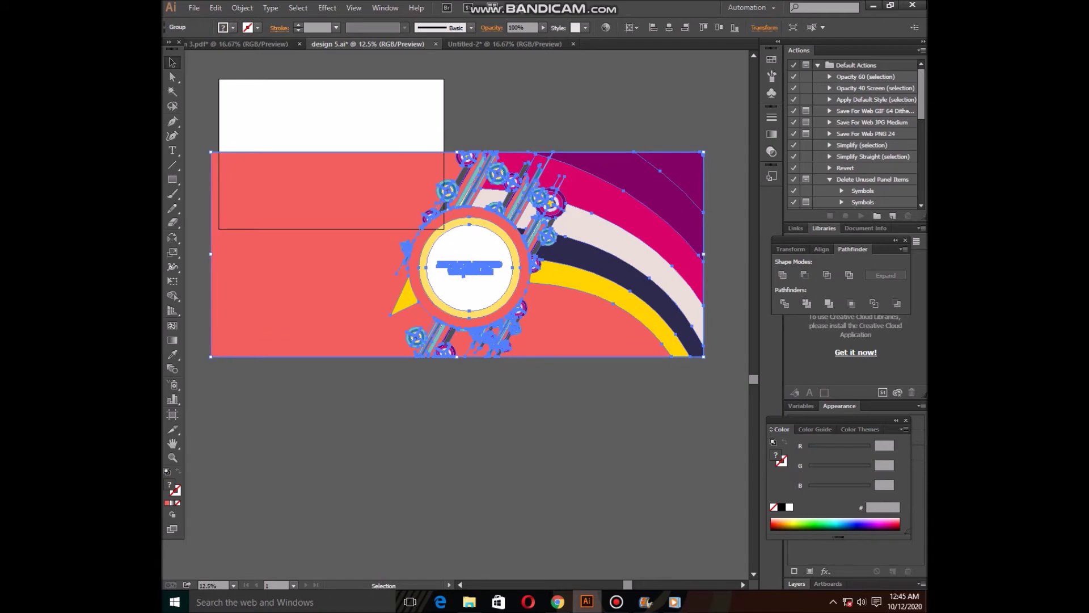
Paste a copy of the clipped coral banner into Untitled-2.
{"action": "left_click_drag", "start_coordinate": [457, 255], "coordinate": [456, 315]}
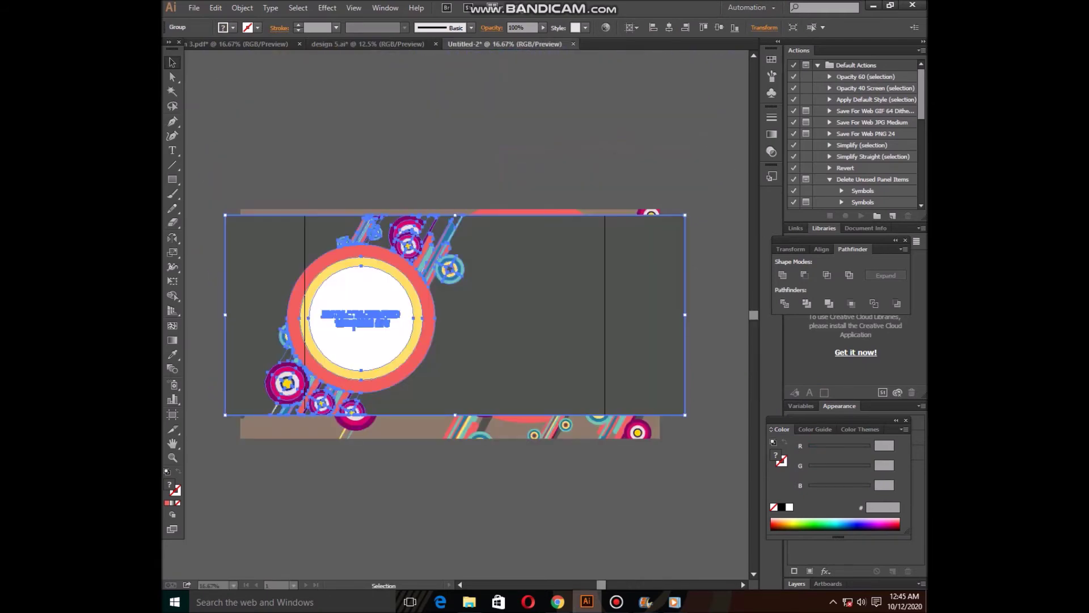
{"action": "key", "text": "ctrl+v"}
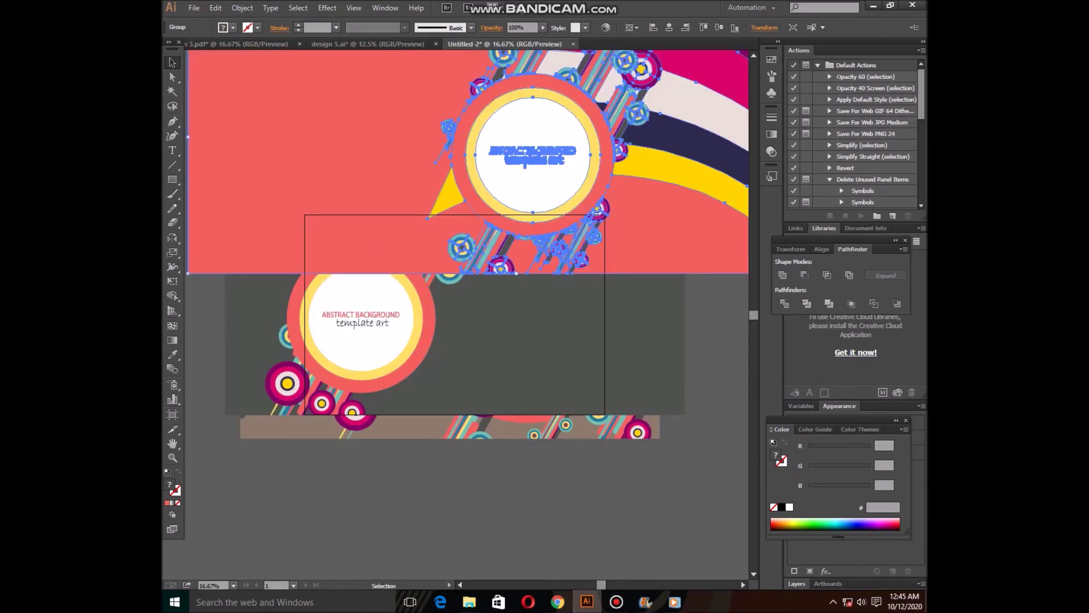
{"action": "left_click", "coordinate": [368, 43]}
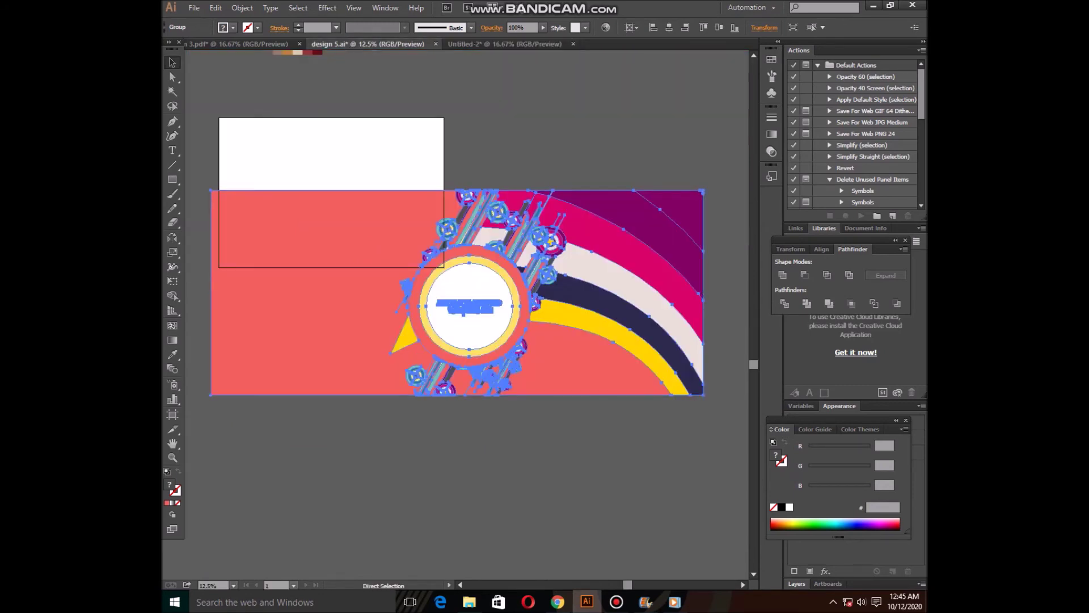
Undo the clipping in design 5.ai and move the arc-band fan far left.
{"action": "key", "text": "ctrl+z"}
{"action": "left_click_drag", "start_coordinate": [647, 317], "coordinate": [491, 342]}
{"action": "key", "text": "ctrl+shift+a"}
Undo the recent rectangle changes and enlarge the arc-band fan.
{"action": "key", "text": "ctrl+z"}
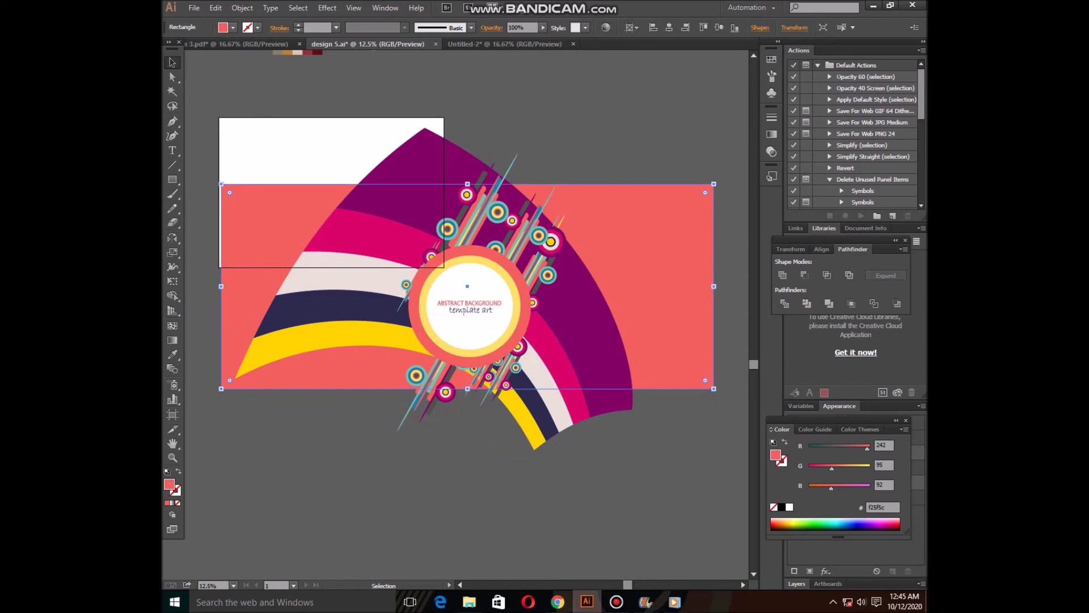
{"action": "key", "text": "ctrl+z"}
{"action": "key", "text": "ctrl+z"}
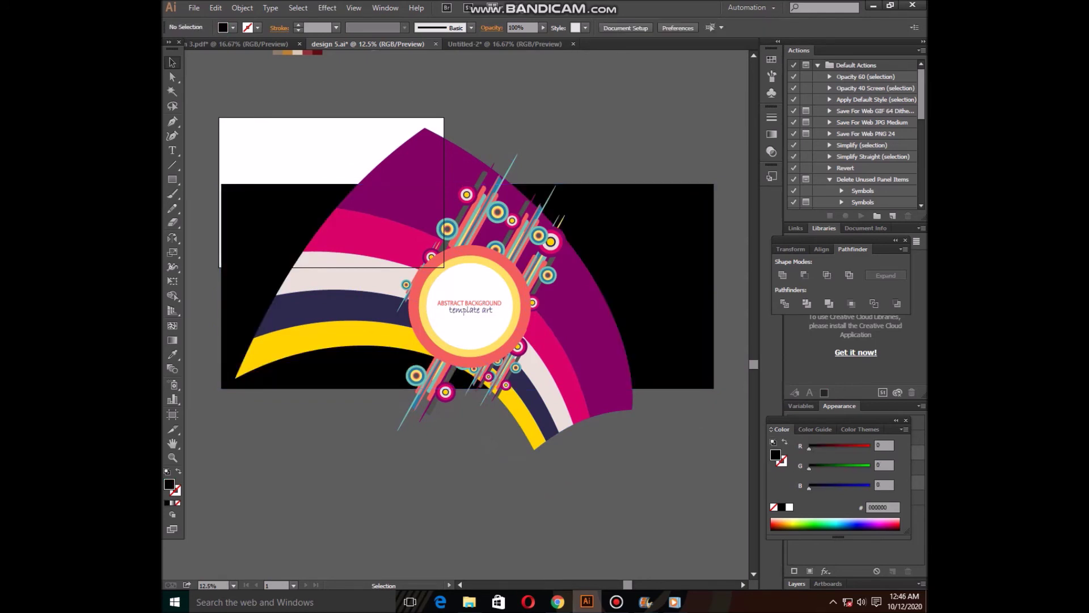
{"action": "key", "text": "ctrl+z"}
{"action": "key", "text": "ctrl+z"}
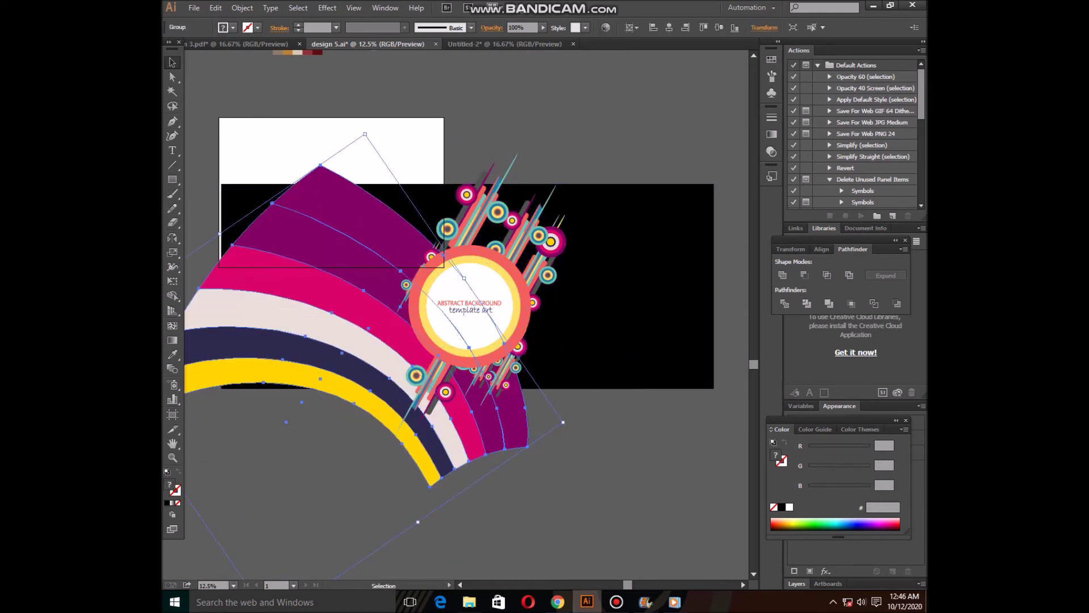
{"action": "left_click_drag", "start_coordinate": [417, 521], "coordinate": [397, 567]}
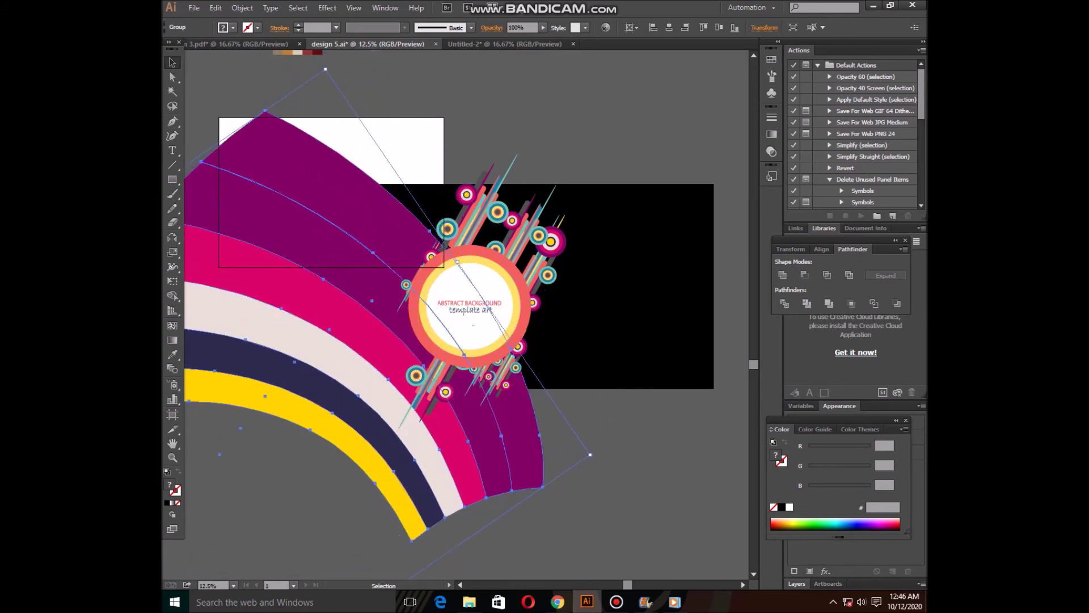
{"action": "left_click", "coordinate": [595, 454]}
Fill the background rectangle yellow by eyedropping the yellow arc band.
{"action": "left_click", "coordinate": [596, 363]}
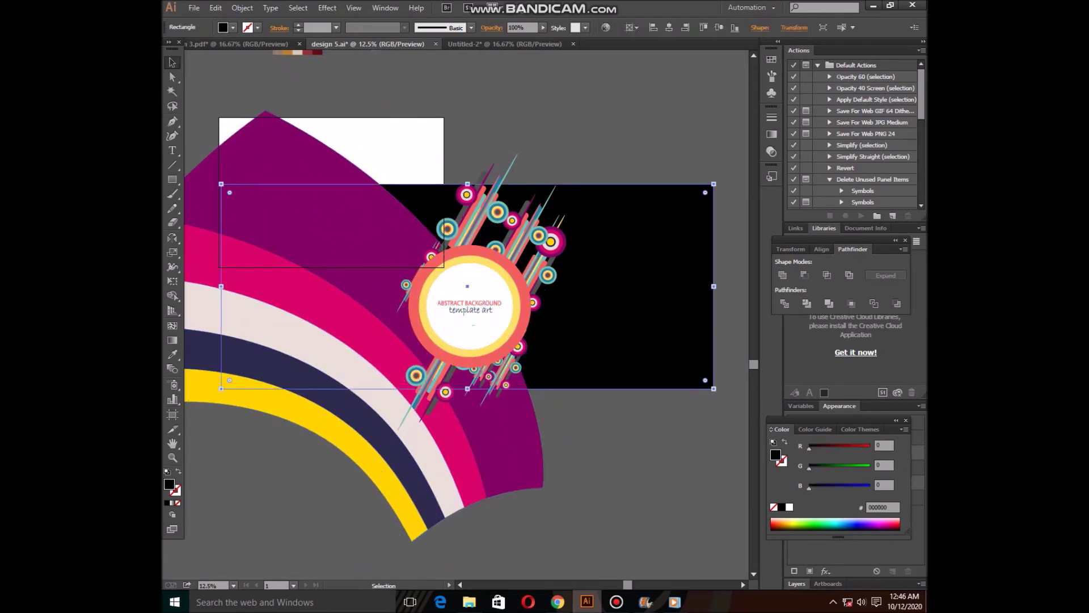
{"action": "key", "text": "i"}
{"action": "left_click", "coordinate": [295, 216]}
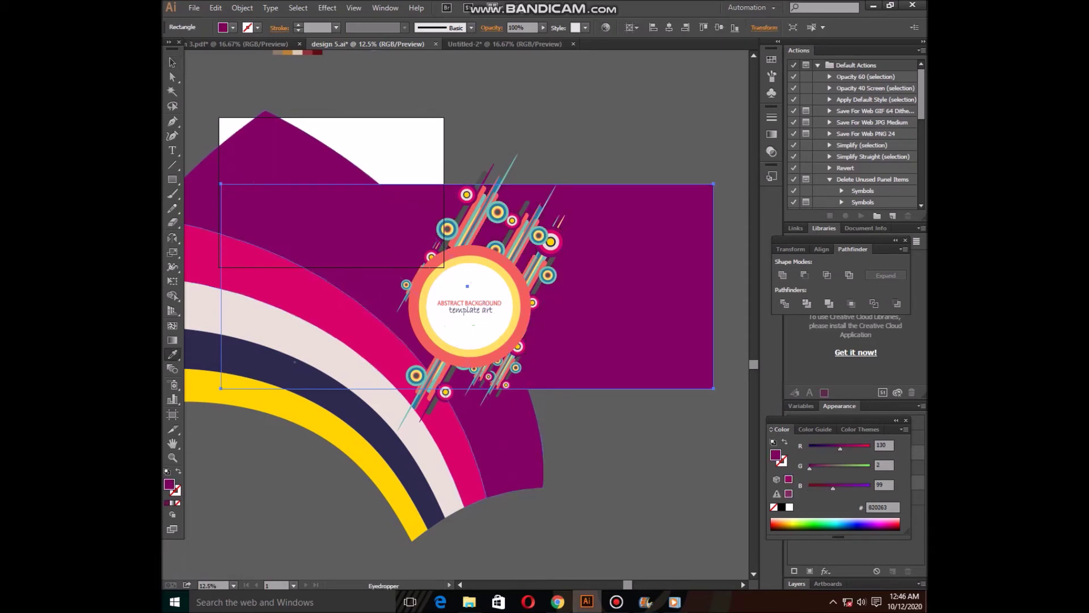
{"action": "left_click", "coordinate": [340, 471]}
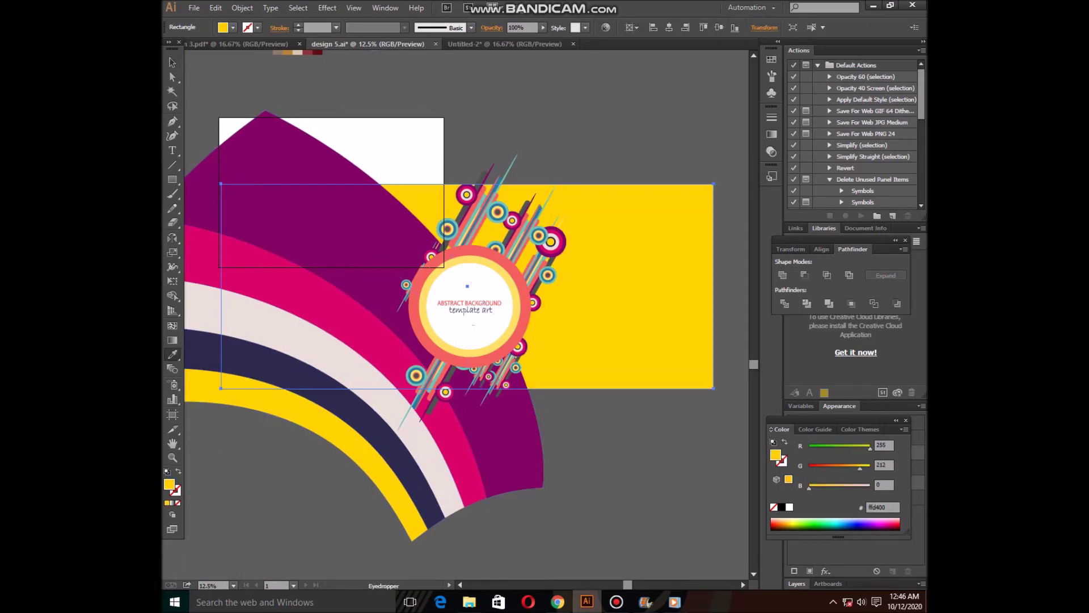
{"action": "key", "text": "m"}
{"action": "key", "text": "v"}
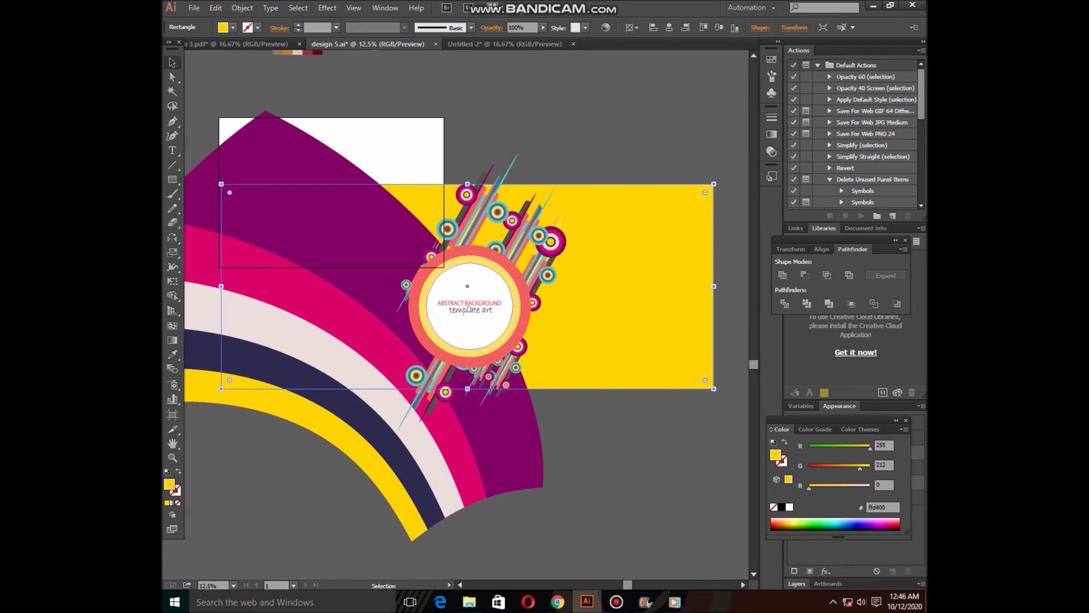
Move the yellow rectangle up out of the way and group the ring emblem pieces.
{"action": "left_click_drag", "start_coordinate": [630, 301], "coordinate": [589, 134]}
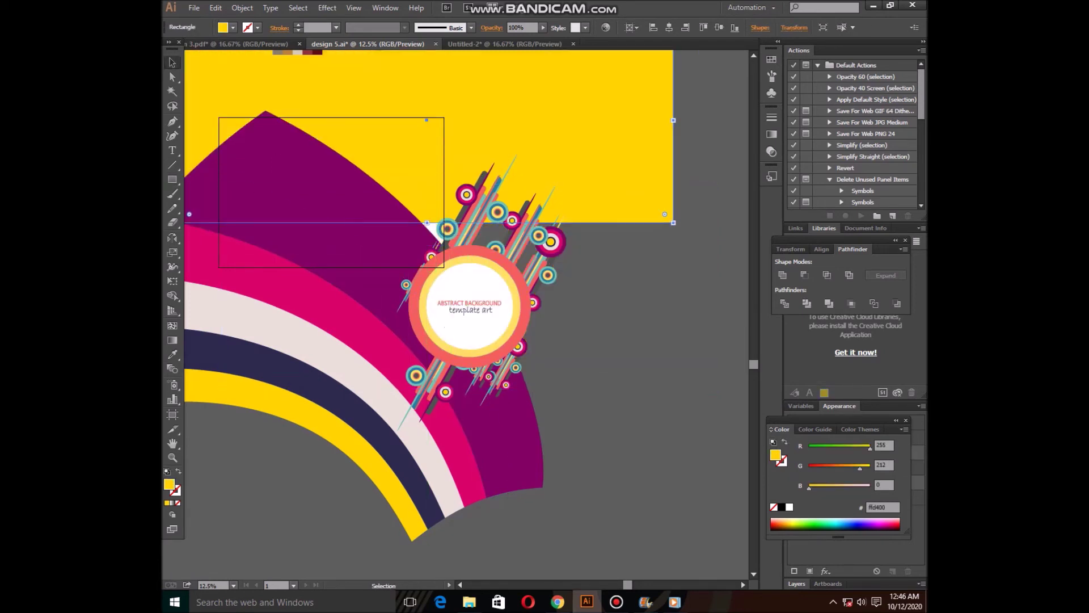
{"action": "left_click_drag", "start_coordinate": [539, 454], "coordinate": [298, 486]}
{"action": "mouse_move", "coordinate": [613, 170]}
{"action": "left_mouse_down"}
{"action": "mouse_move", "coordinate": [630, 126]}
{"action": "mouse_move", "coordinate": [678, 74]}
{"action": "left_mouse_up"}
{"action": "left_click", "coordinate": [521, 315]}
{"action": "right_click", "coordinate": [522, 316]}
{"action": "left_click", "coordinate": [553, 374]}
Set the arc fan behind the emblem, return the yellow rectangle behind them, and enlarge the arcs.
{"action": "left_click_drag", "start_coordinate": [227, 335], "coordinate": [468, 302]}
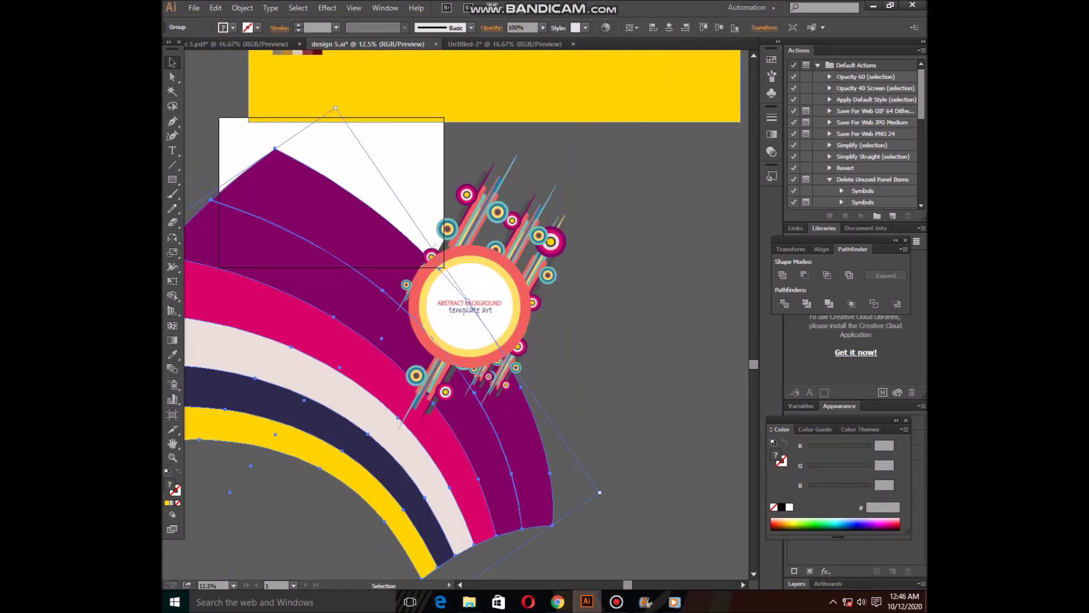
{"action": "mouse_move", "coordinate": [624, 103]}
{"action": "left_mouse_down"}
{"action": "mouse_move", "coordinate": [535, 380]}
{"action": "mouse_move", "coordinate": [407, 387]}
{"action": "mouse_move", "coordinate": [384, 374]}
{"action": "left_mouse_up"}
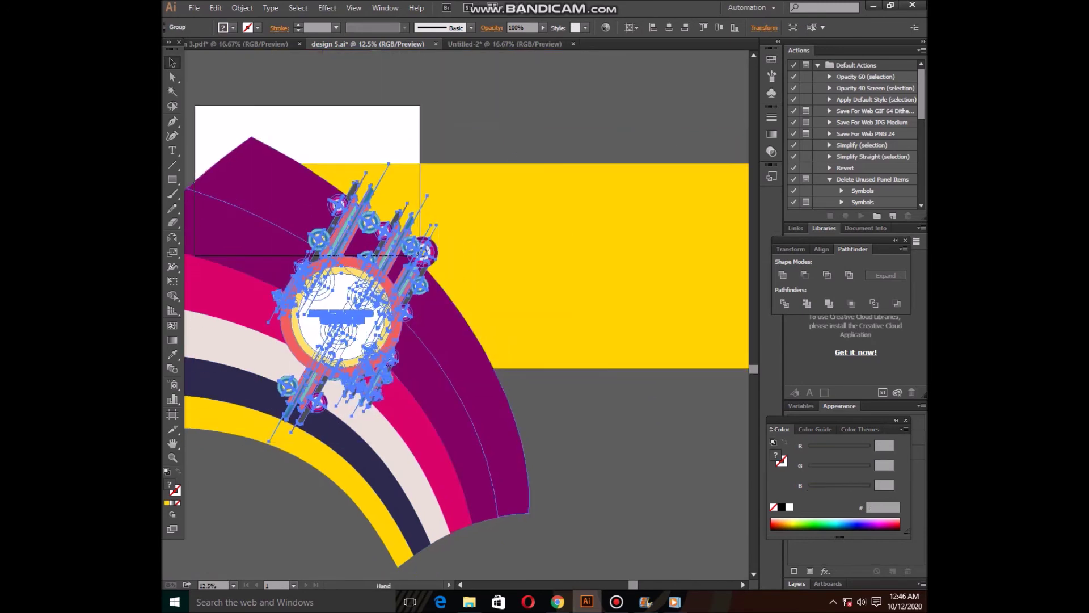
{"action": "left_click_drag", "start_coordinate": [341, 318], "coordinate": [310, 300]}
{"action": "key", "text": "ctrl+shift+a"}
{"action": "left_click_drag", "start_coordinate": [453, 397], "coordinate": [444, 361]}
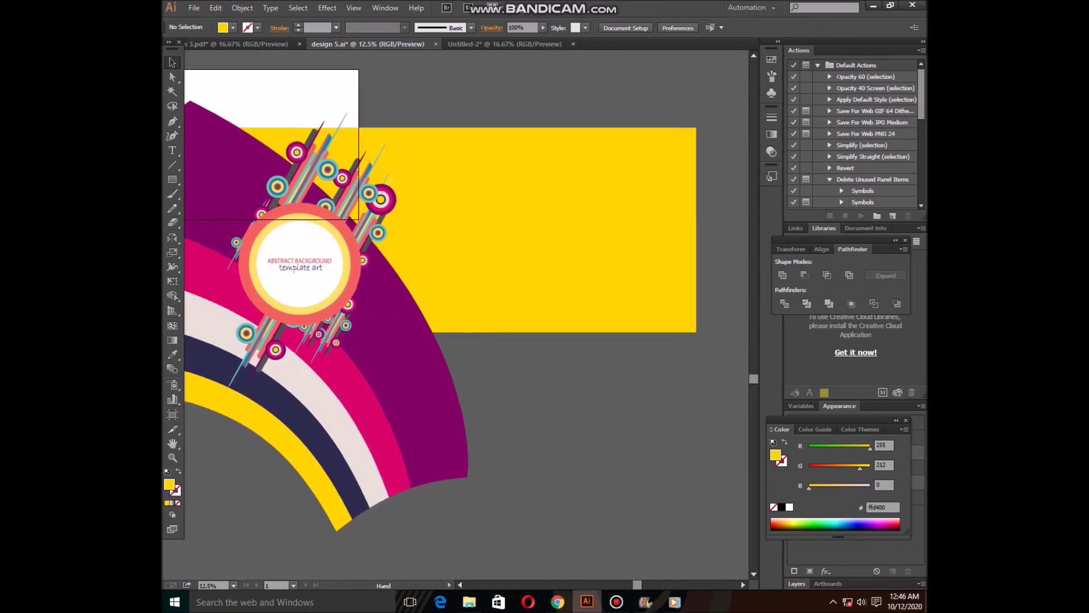
{"action": "left_click", "coordinate": [442, 397]}
{"action": "left_click_drag", "start_coordinate": [544, 318], "coordinate": [673, 399]}
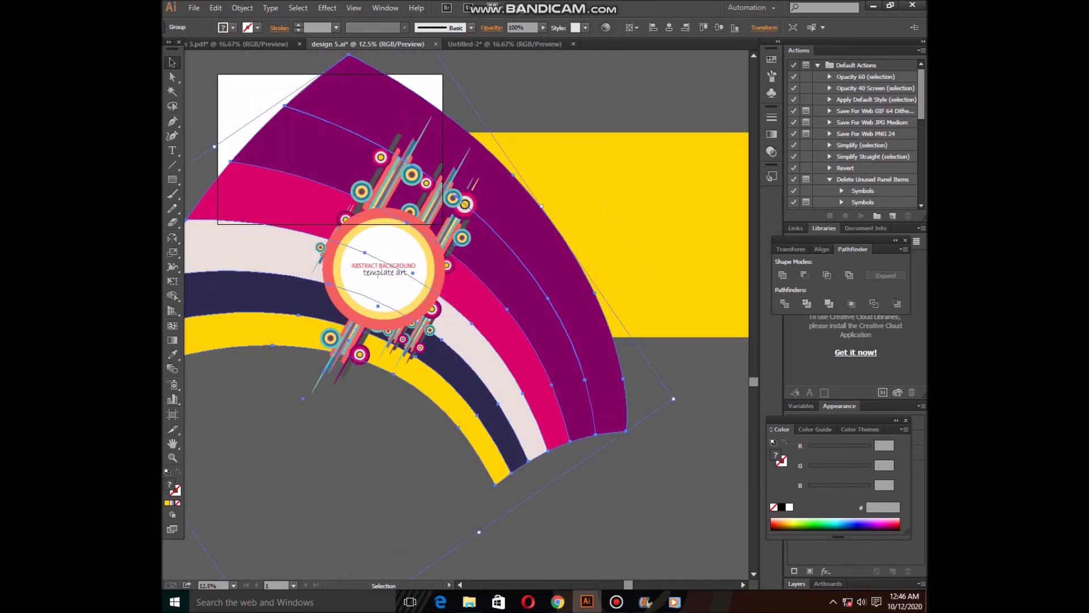
Bring the yellow rectangle to the front and clip all artwork to it.
{"action": "left_click", "coordinate": [498, 236]}
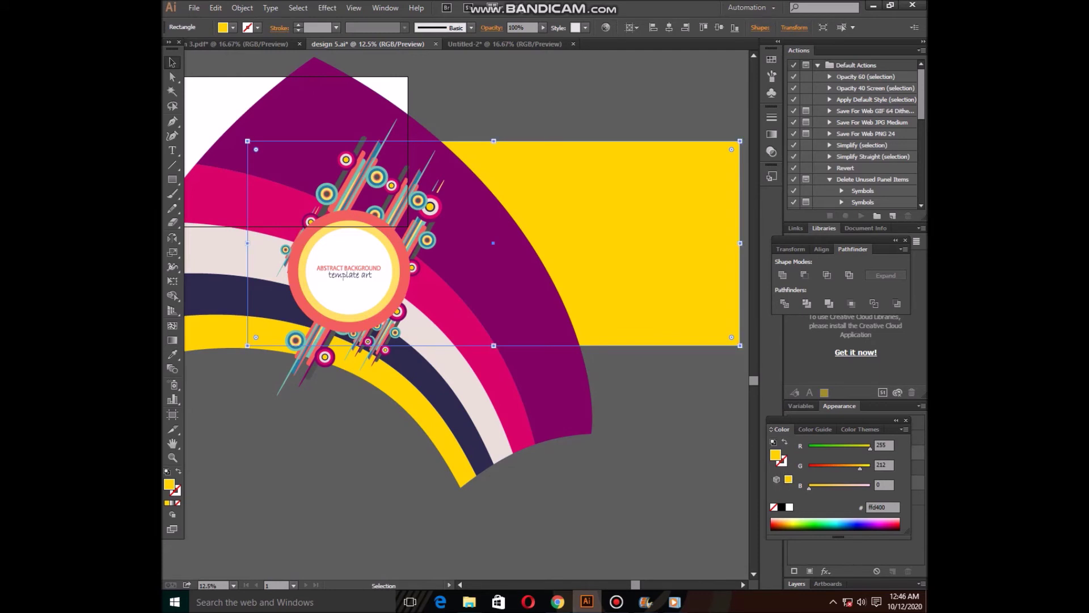
{"action": "right_click", "coordinate": [648, 335]}
{"action": "left_click", "coordinate": [534, 505]}
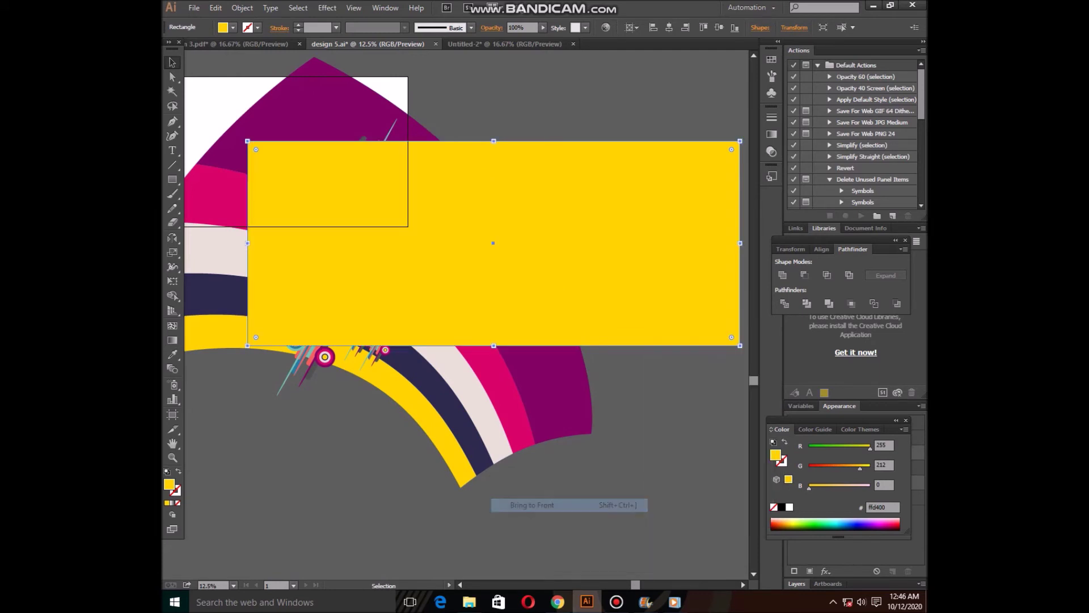
{"action": "key", "text": "ctrl+a"}
{"action": "right_click", "coordinate": [591, 214]}
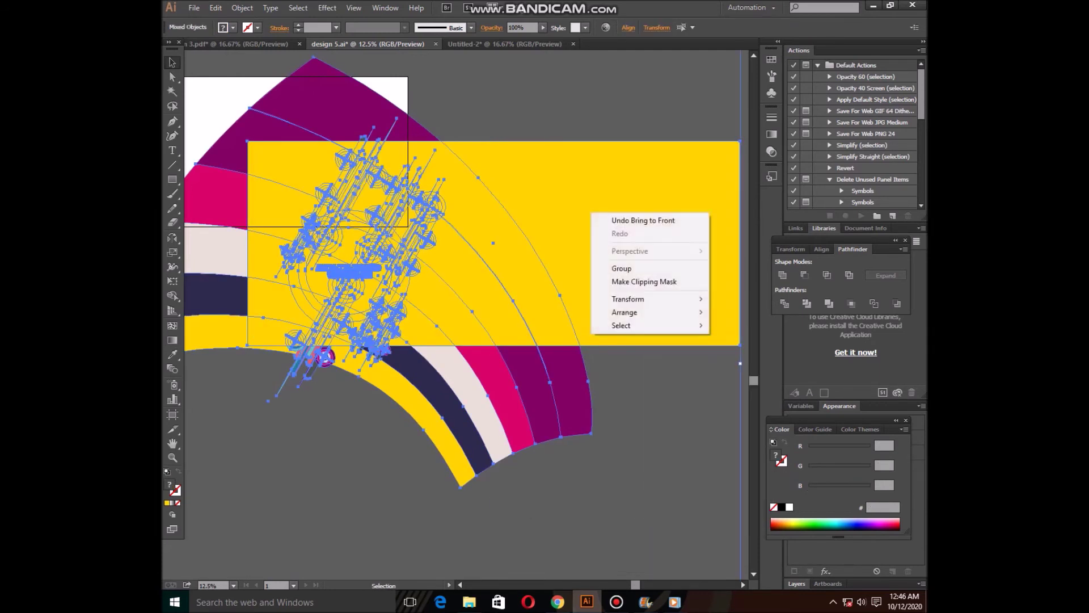
{"action": "left_click", "coordinate": [644, 282]}
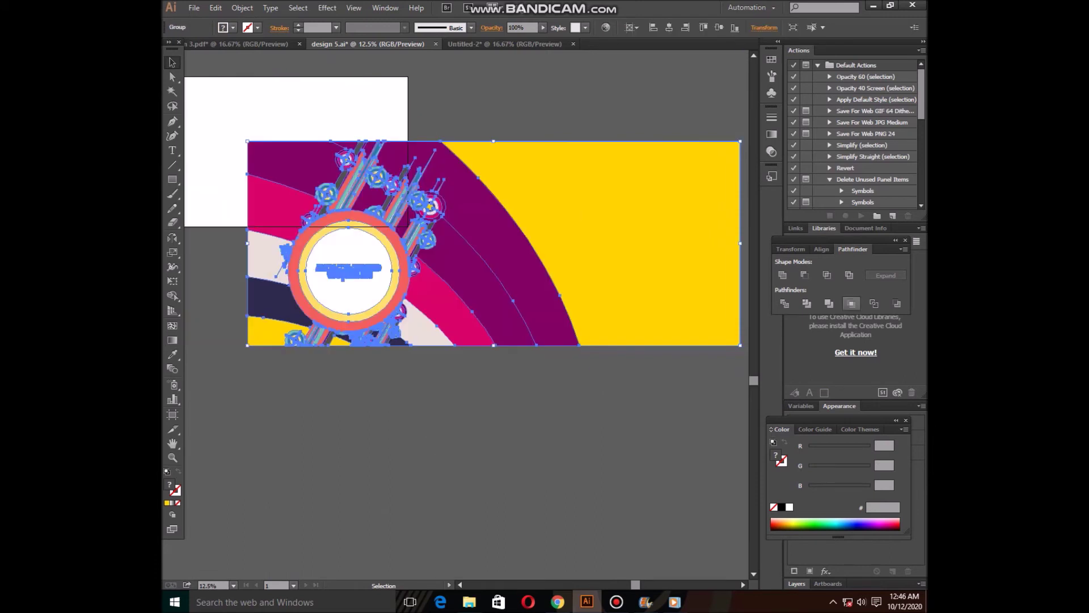
Paste a copy of the clipped yellow banner into Untitled-2.
{"action": "key", "text": "ctrl+shift+a"}
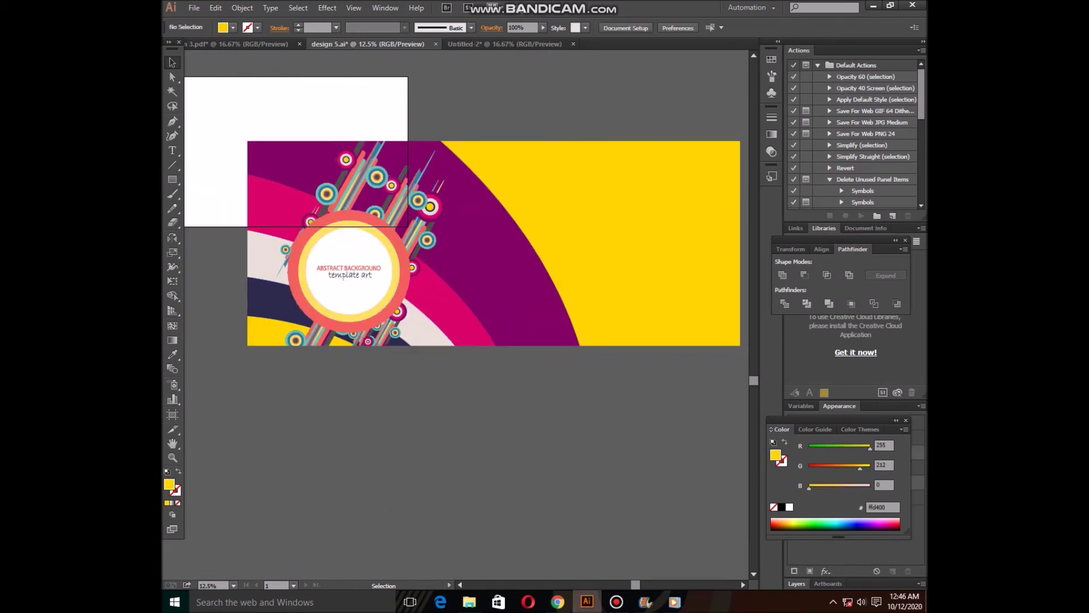
{"action": "key", "text": "a"}
{"action": "key", "text": "ctrl+a"}
{"action": "key", "text": "v"}
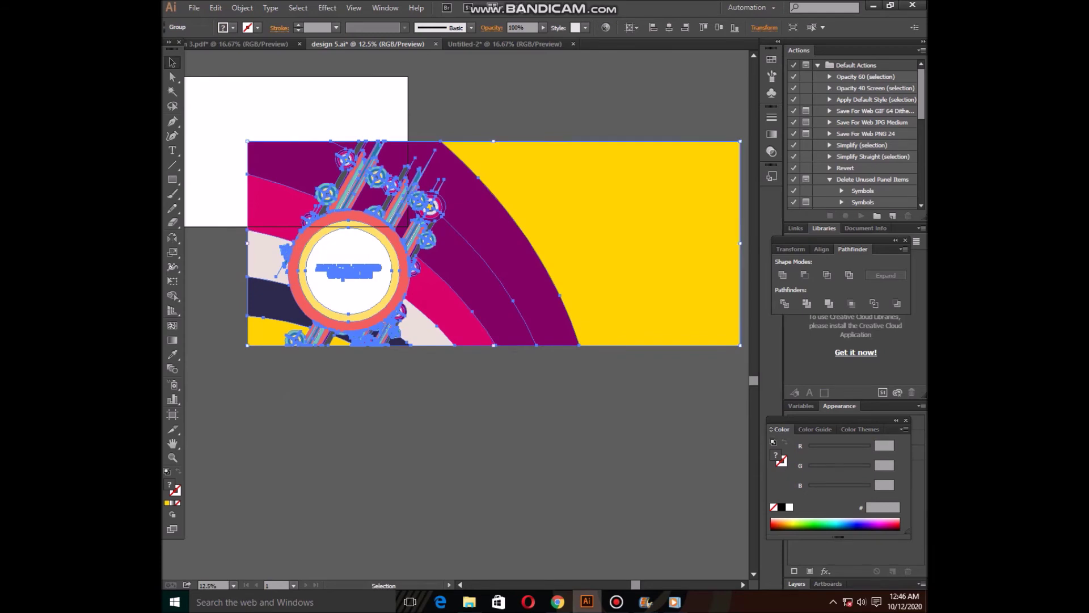
{"action": "key", "text": "ctrl+Tab"}
{"action": "key", "text": "ctrl+v"}
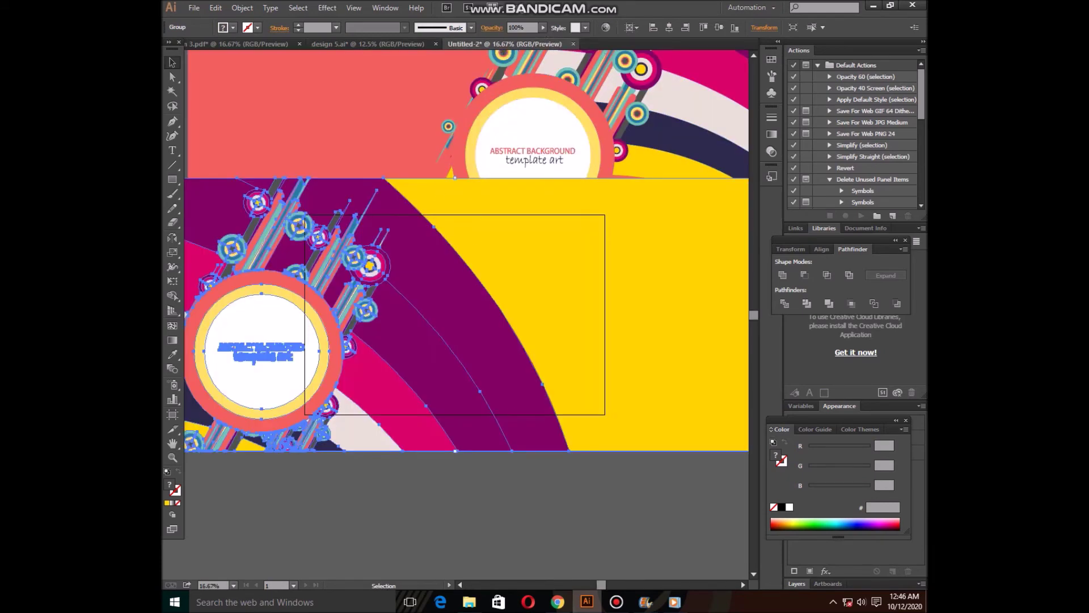
{"action": "key", "text": "ctrl+shift+Tab"}
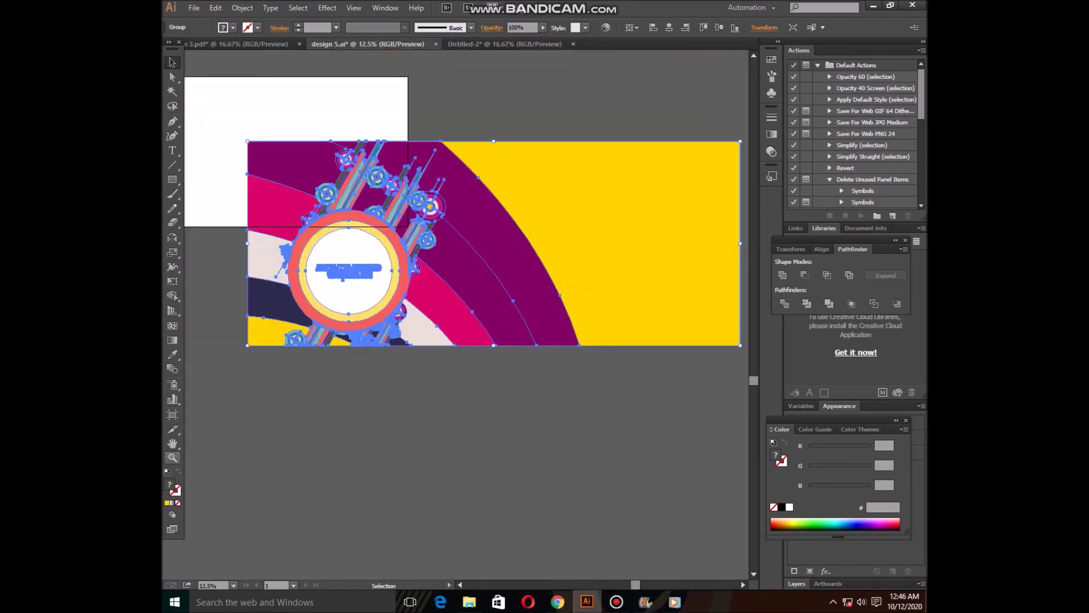
Zoom out and release the yellow banner's clipping mask with Ctrl+Alt+7.
{"action": "left_click", "coordinate": [442, 207], "text": "ctrl+alt"}
{"action": "key", "text": "v"}
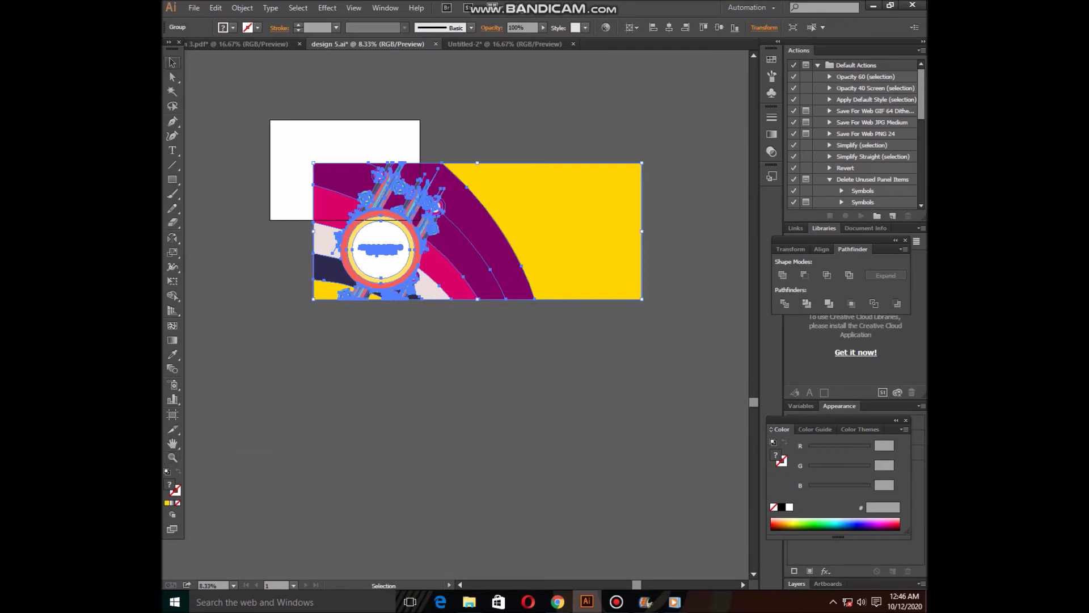
{"action": "key", "text": "ctrl+shift+a"}
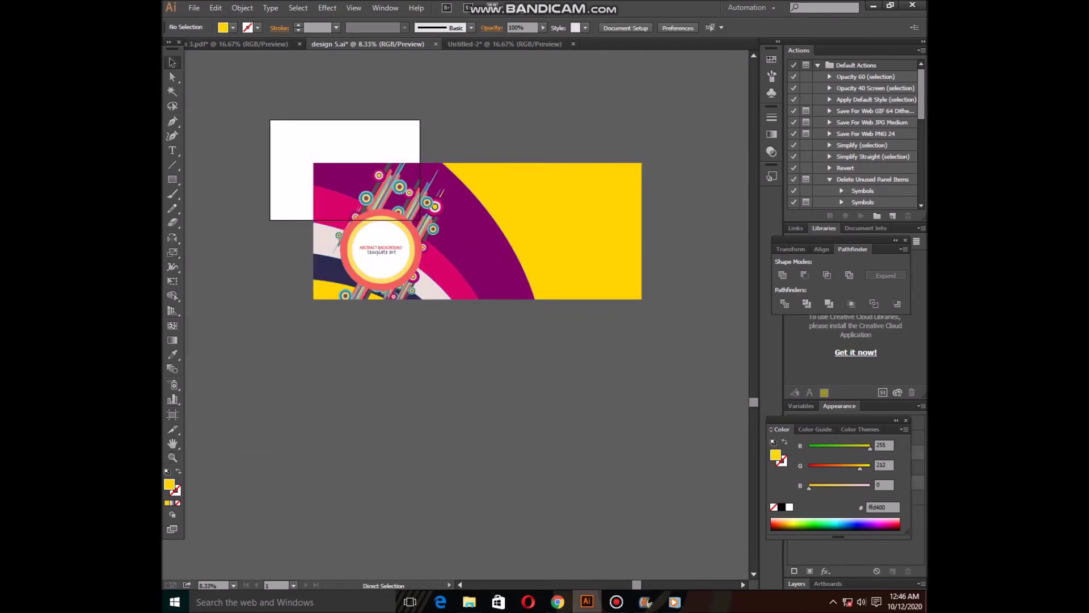
{"action": "left_click", "coordinate": [477, 231]}
{"action": "key", "text": "ctrl+alt+7"}
{"action": "key", "text": "ctrl+shift+a"}
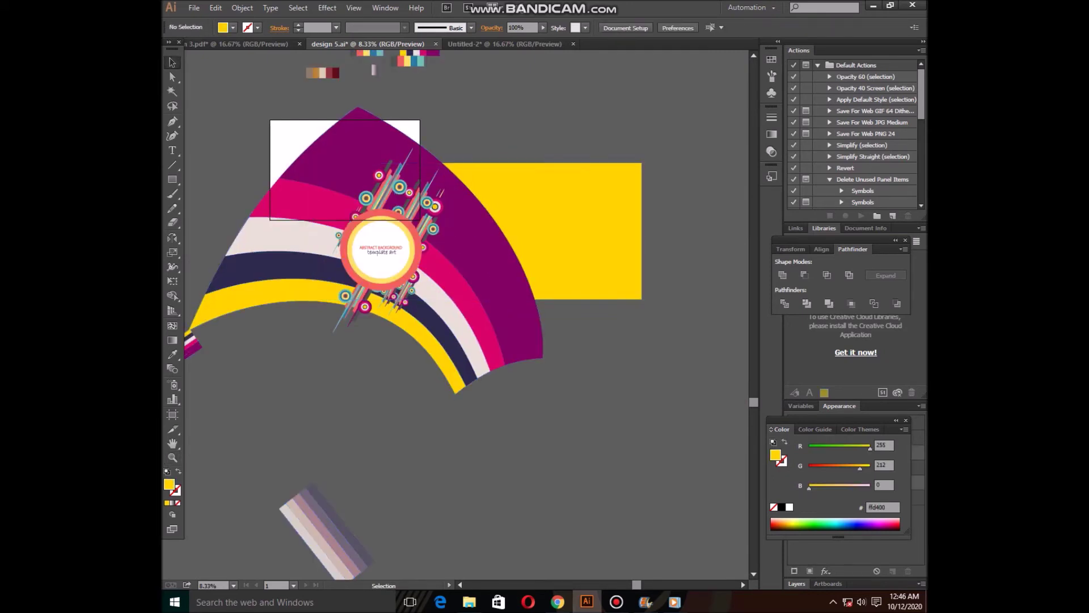
Delete the yellow rectangle and move the arc fan up and to the left.
{"action": "left_click_drag", "start_coordinate": [590, 193], "coordinate": [545, 379]}
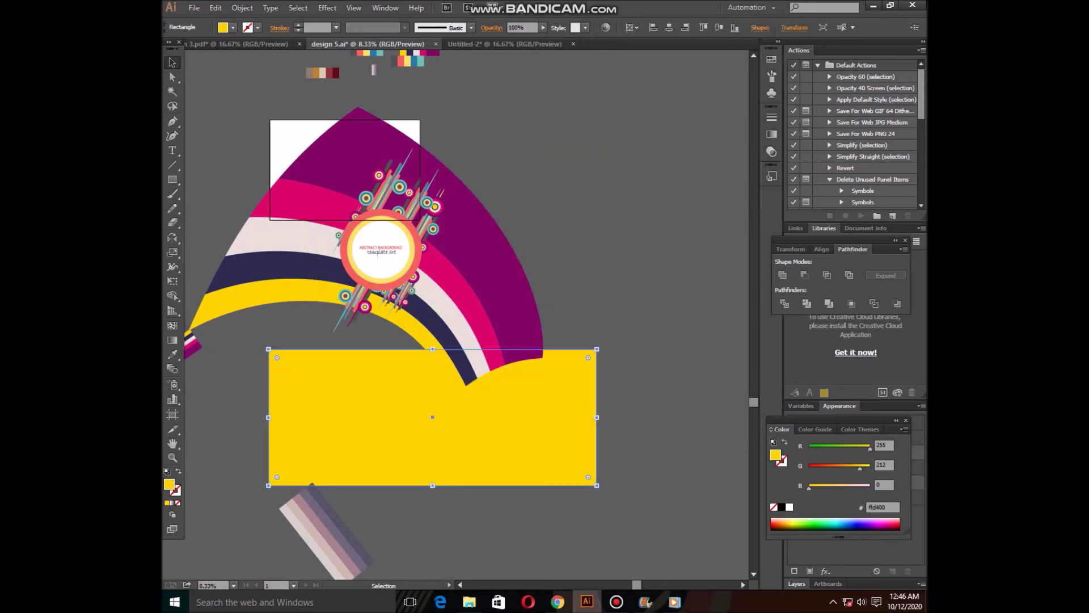
{"action": "key", "text": "Delete"}
{"action": "key", "text": "ctrl+a"}
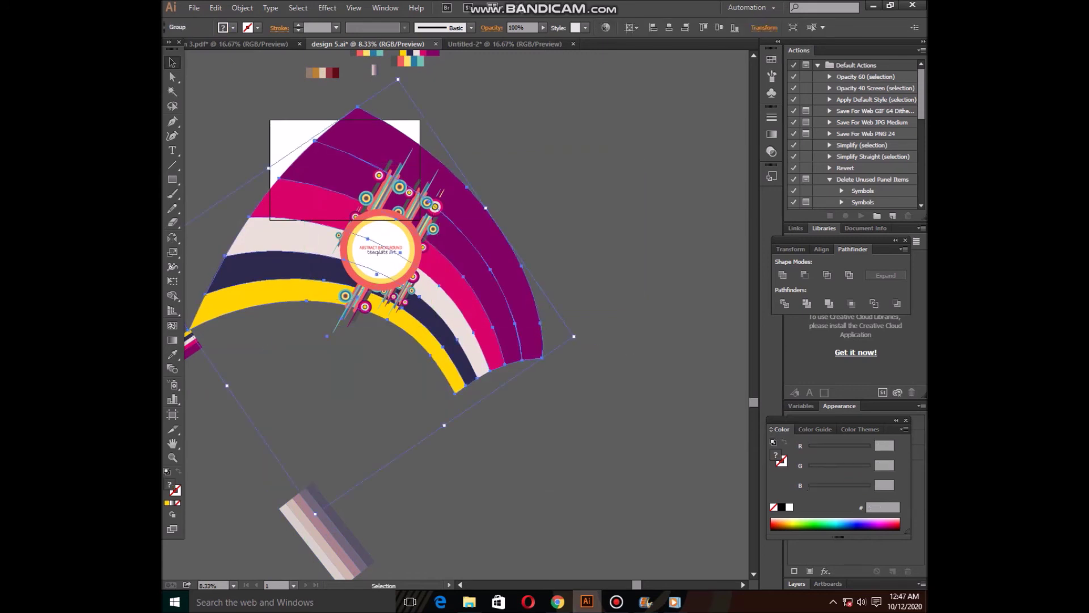
{"action": "key", "text": "ctrl+shift+a"}
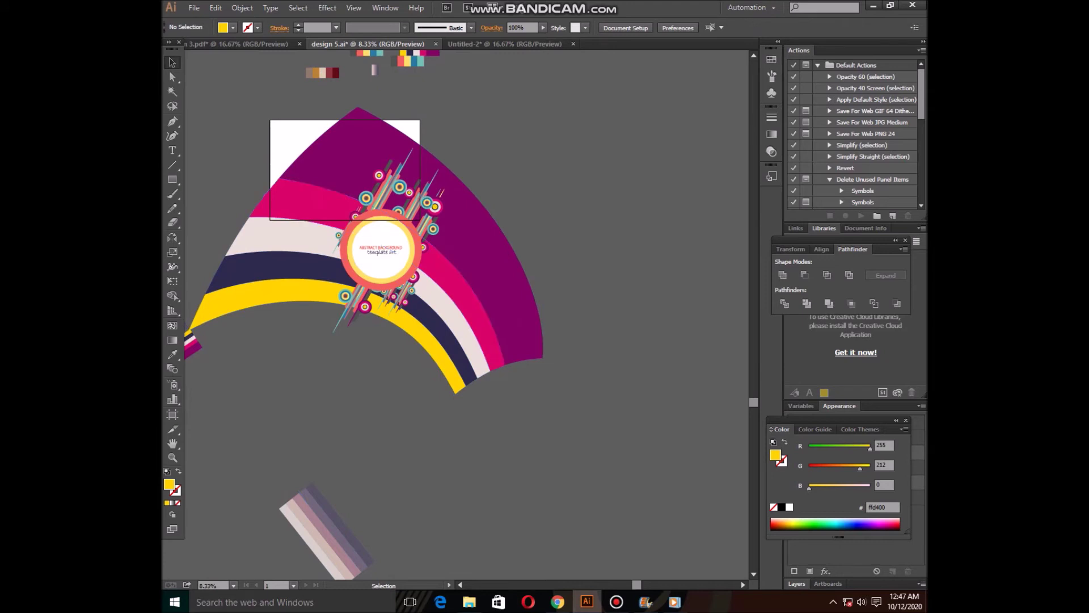
{"action": "key", "text": "ctrl+z"}
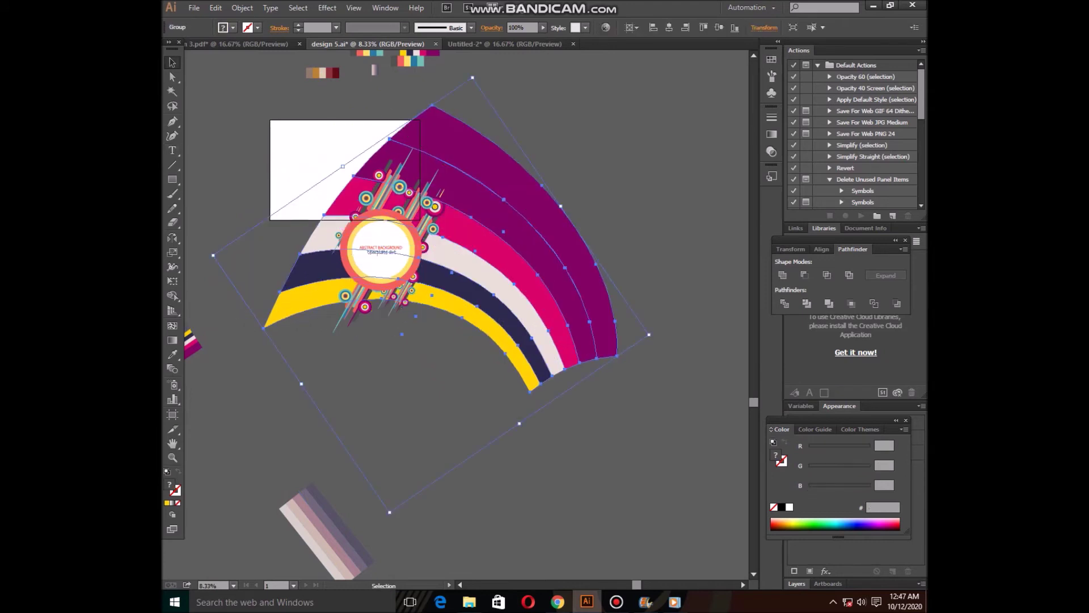
{"action": "left_click_drag", "start_coordinate": [525, 259], "coordinate": [487, 189]}
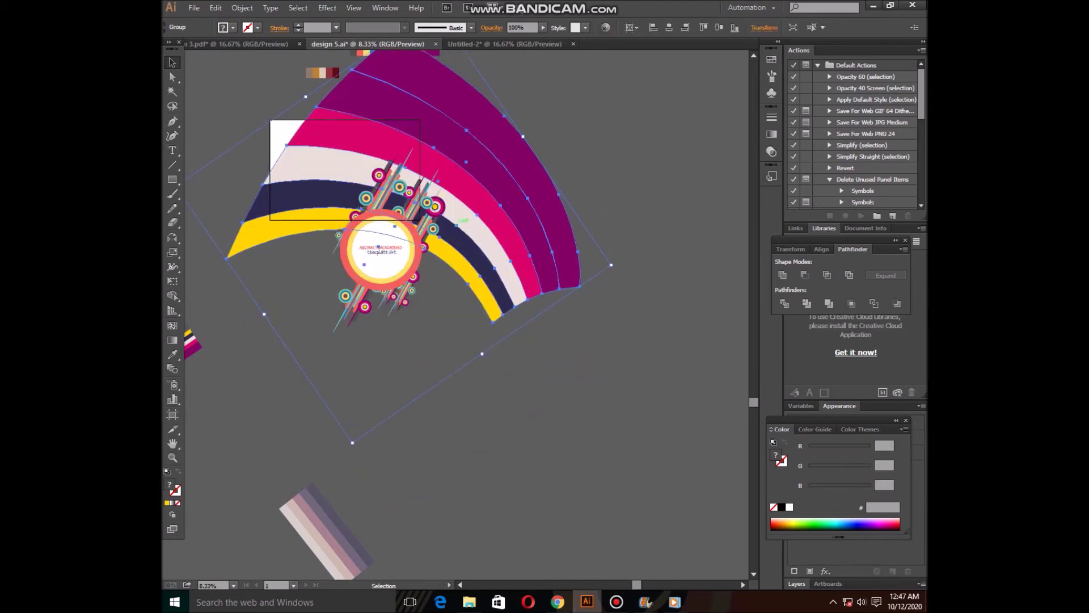
Draw a banner-sized rectangle, send it to the back, and fill it with the navy stripe colour.
{"action": "key", "text": "m"}
{"action": "left_click_drag", "start_coordinate": [270, 104], "coordinate": [657, 288]}
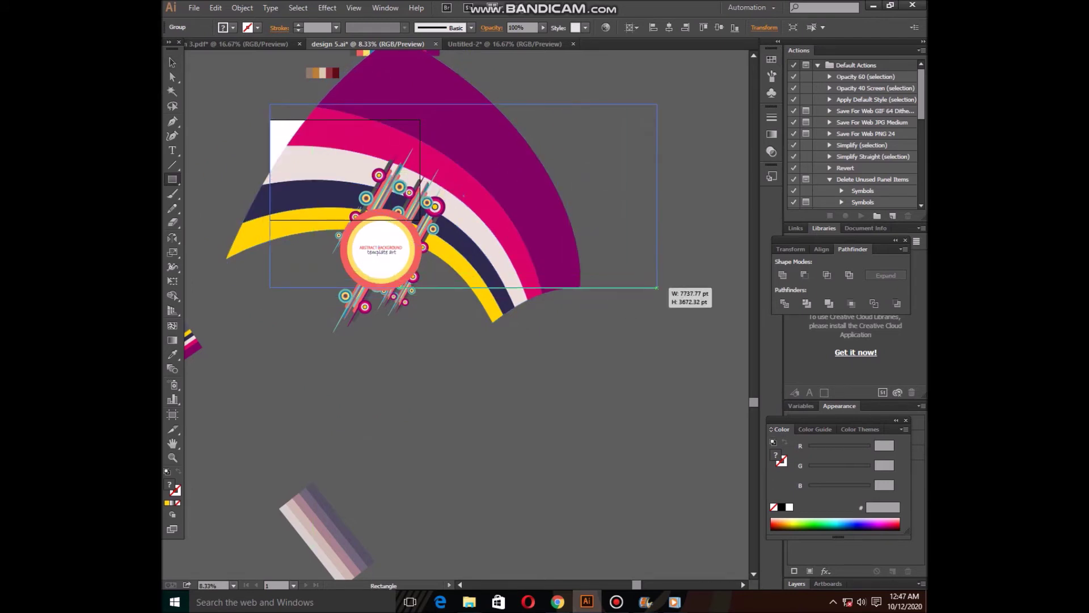
{"action": "right_click", "coordinate": [528, 236]}
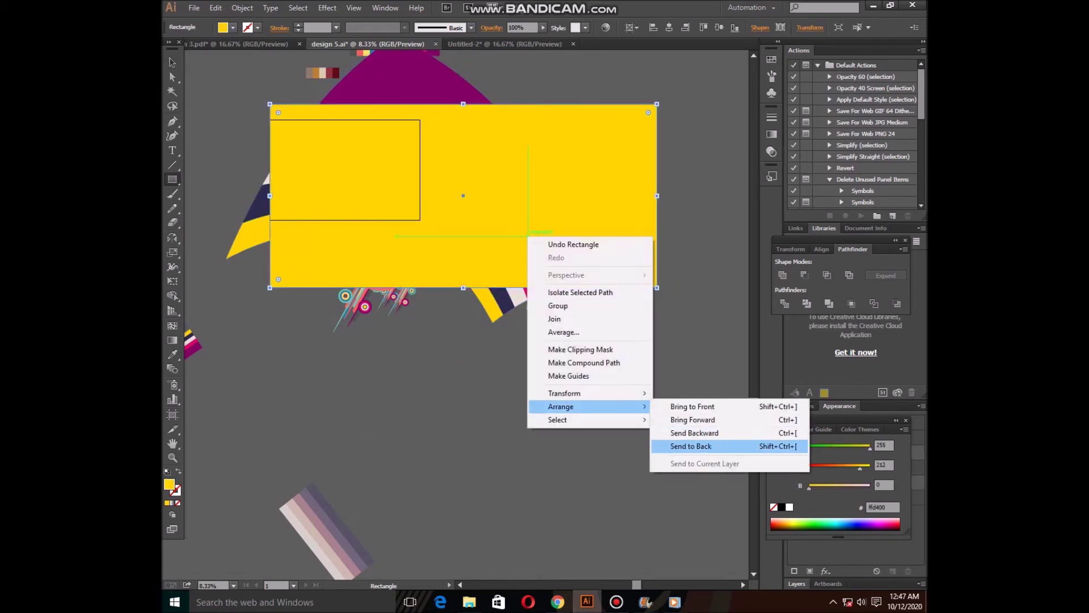
{"action": "left_click", "coordinate": [691, 446]}
{"action": "key", "text": "i"}
{"action": "left_click", "coordinate": [494, 289]}
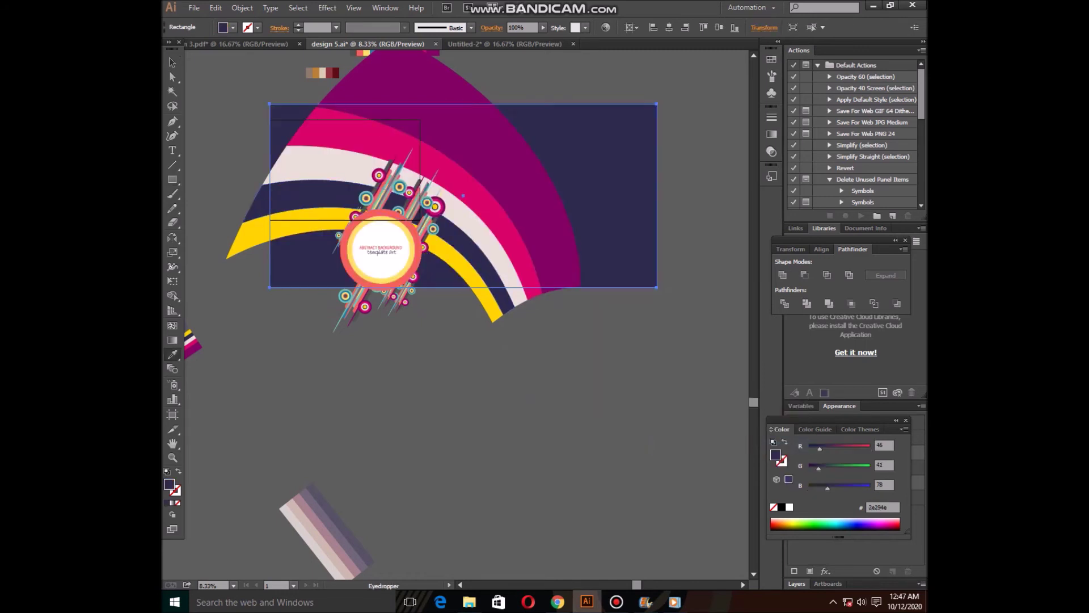
Move the ring emblem to the right and enlarge it proportionally.
{"action": "key", "text": "v"}
{"action": "left_click_drag", "start_coordinate": [463, 196], "coordinate": [463, 216]}
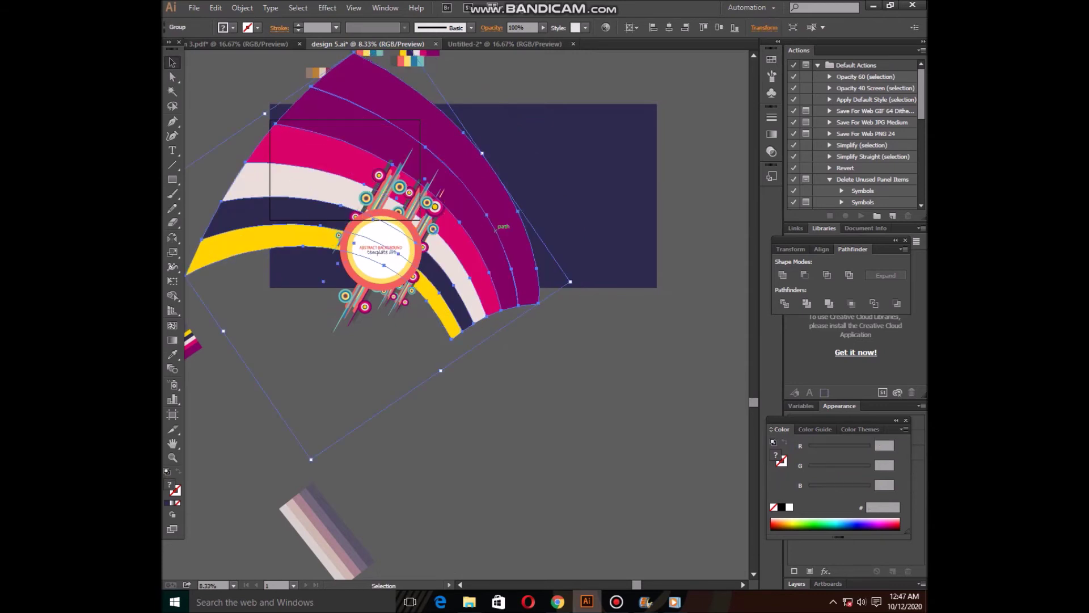
{"action": "left_click_drag", "start_coordinate": [380, 250], "coordinate": [520, 246]}
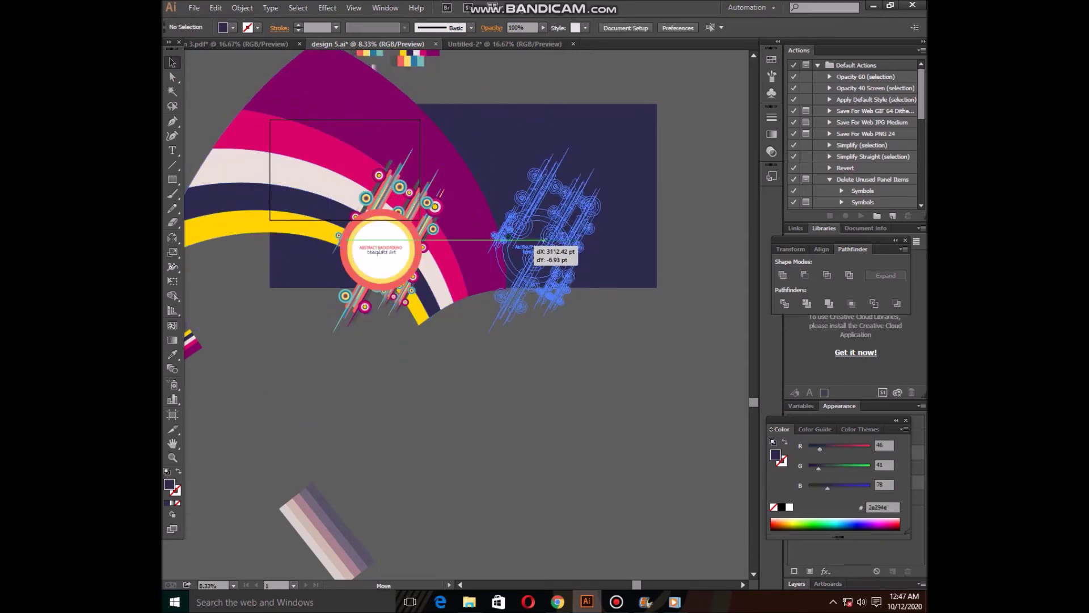
{"action": "key", "text": "ctrl+shift+a"}
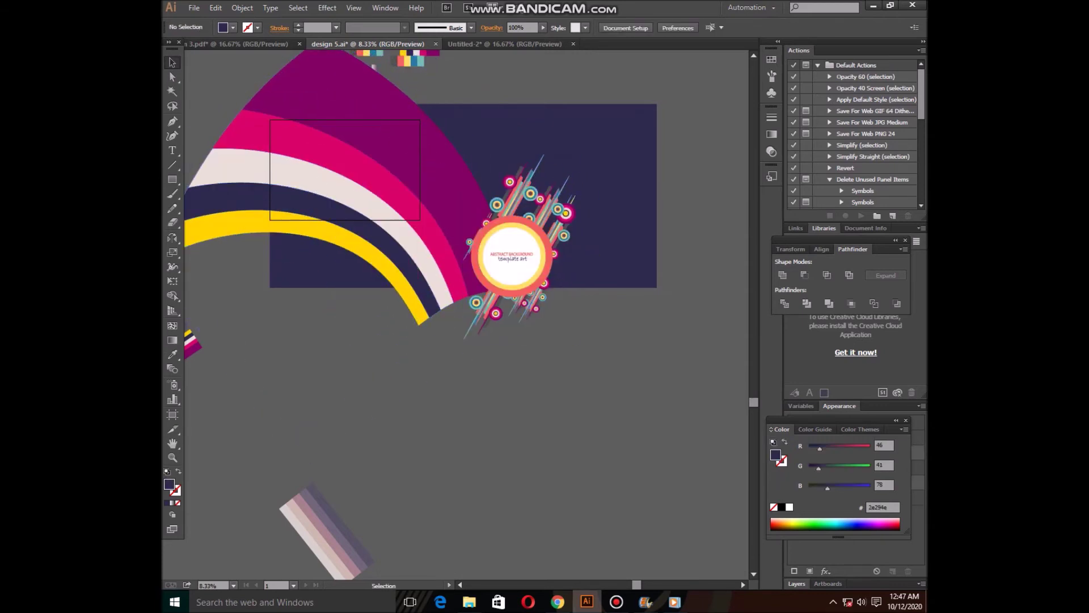
{"action": "left_click", "coordinate": [500, 238], "text": "shift"}
{"action": "left_click_drag", "start_coordinate": [576, 153], "coordinate": [609, 101]}
{"action": "key", "text": "ctrl+shift+a"}
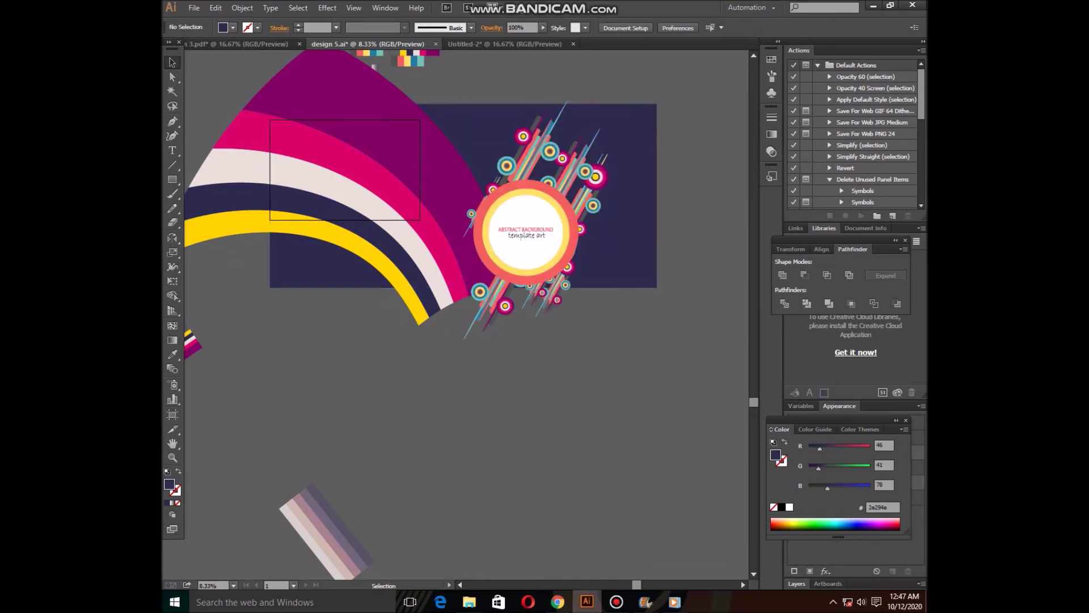
Paste a copy of the navy rectangle in front, bring it to the front, and select all.
{"action": "left_click", "coordinate": [624, 255]}
{"action": "left_click", "coordinate": [172, 179]}
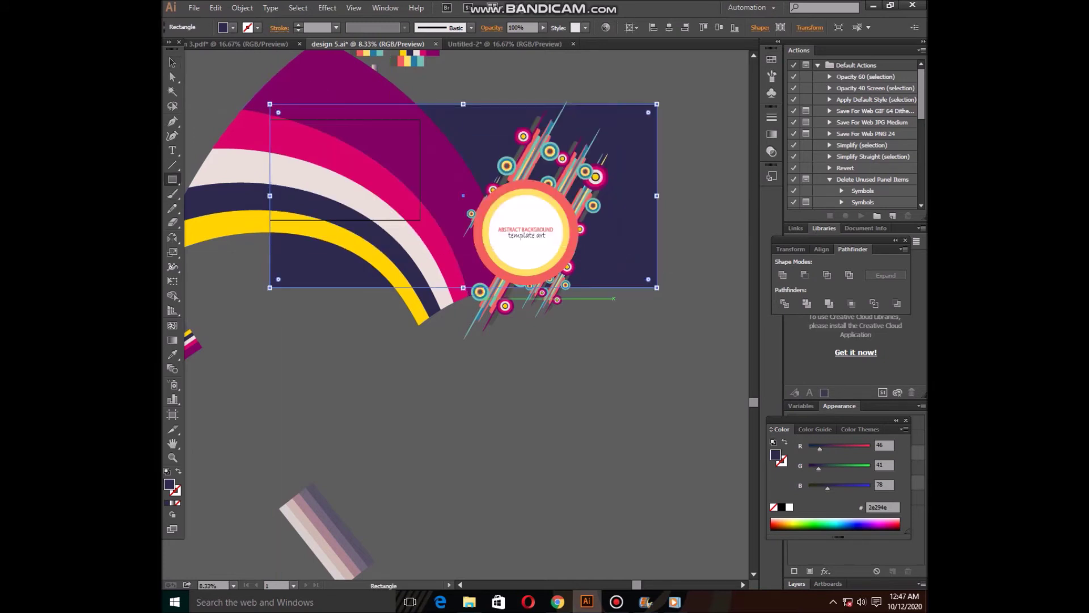
{"action": "key", "text": "v"}
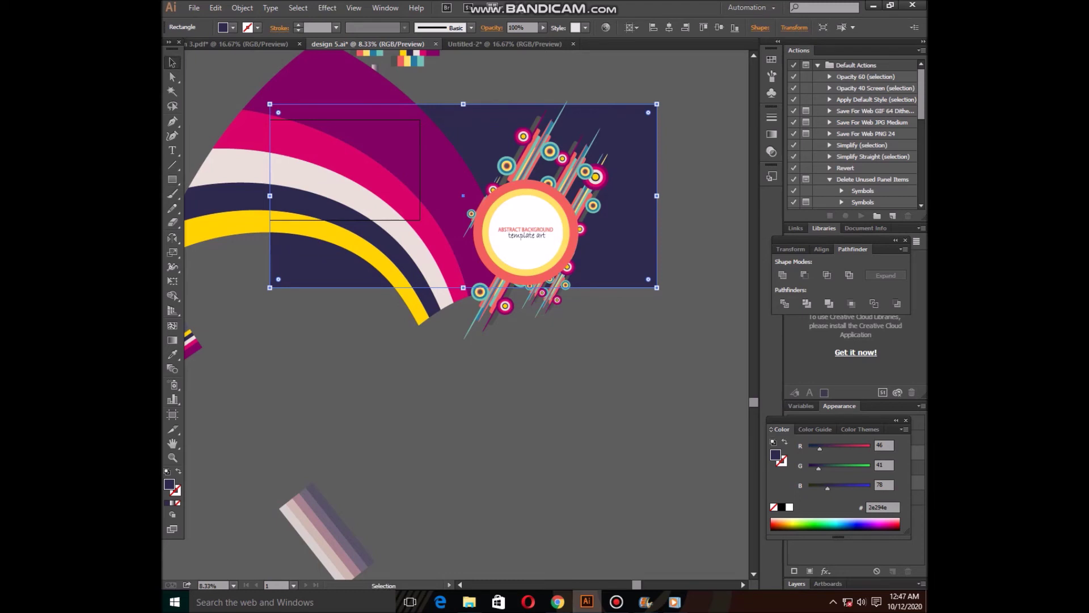
{"action": "key", "text": "a"}
{"action": "key", "text": "v"}
{"action": "right_click", "coordinate": [640, 169]}
{"action": "mouse_move", "coordinate": [673, 338]}
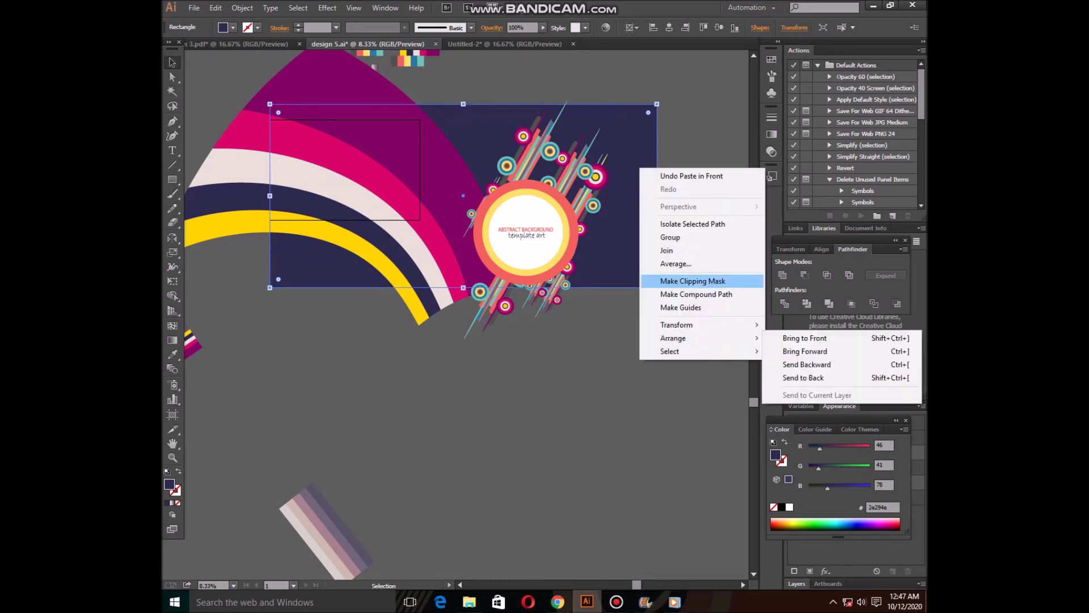
{"action": "left_click", "coordinate": [805, 338]}
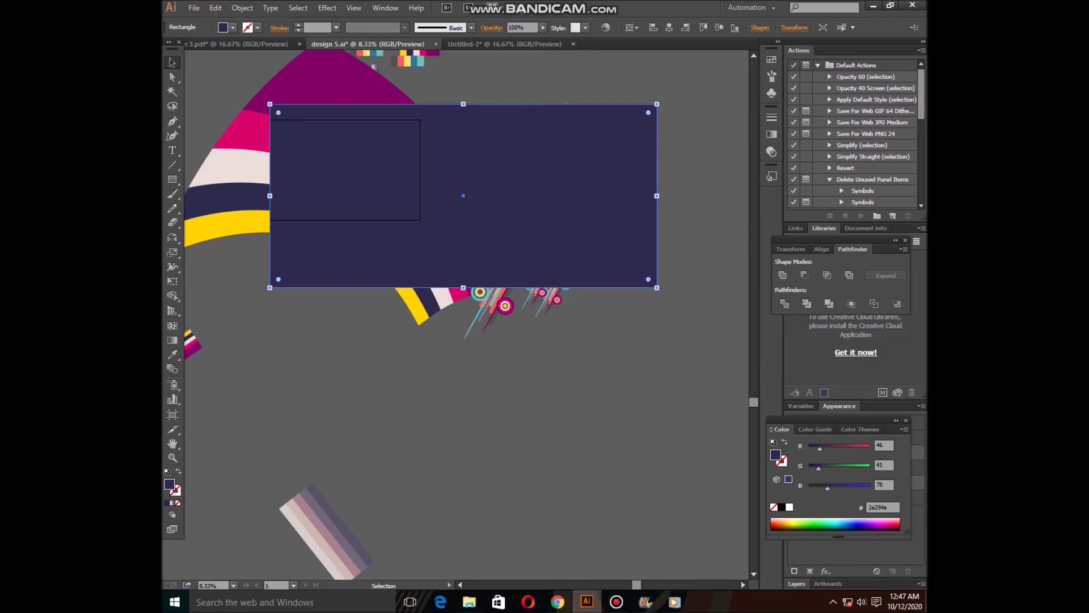
{"action": "key", "text": "ctrl+a"}
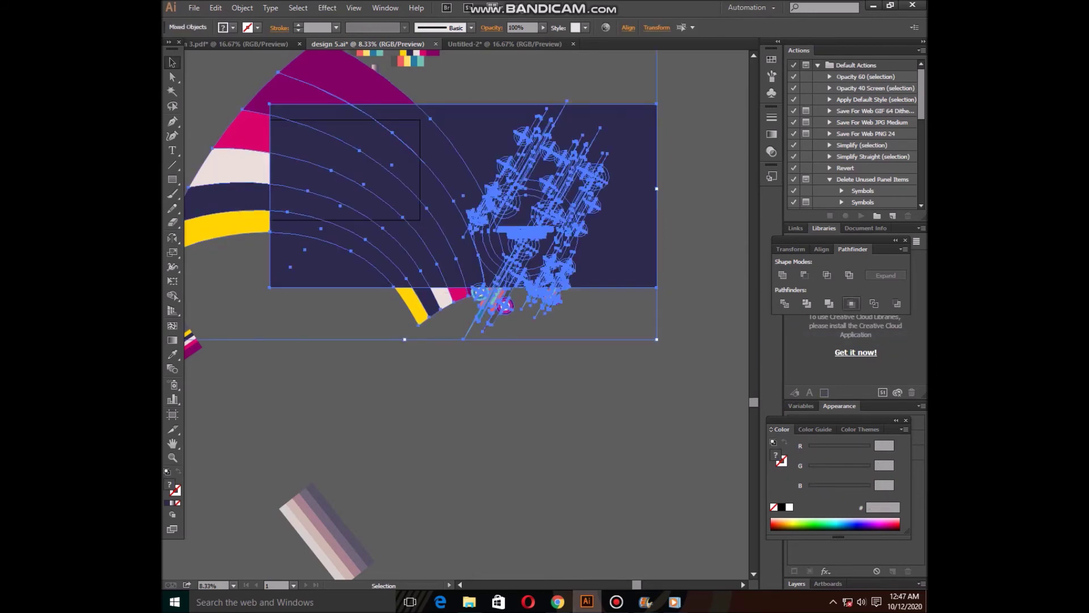
Clip the artwork to the navy rectangle and drag a copy into Untitled-2.
{"action": "key", "text": "ctrl+7"}
{"action": "key", "text": "ctrl+shift+a"}
{"action": "left_click_drag", "start_coordinate": [525, 233], "coordinate": [499, 56]}
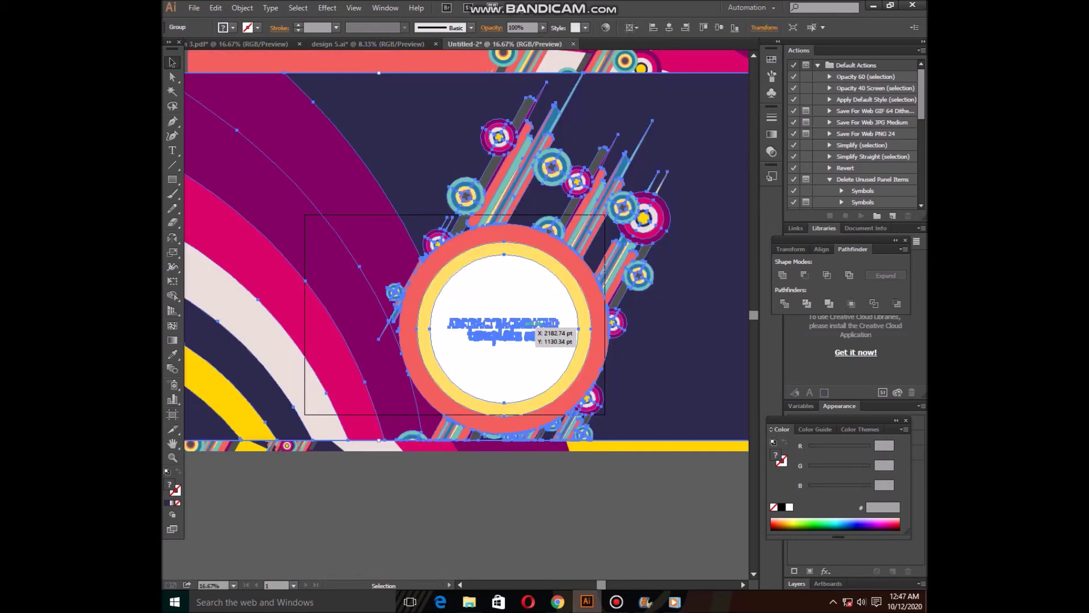
{"action": "left_click", "coordinate": [368, 44]}
Release design 5's navy clipping mask and move the ring emblem down and left.
{"action": "key", "text": "ctrl+shift+a"}
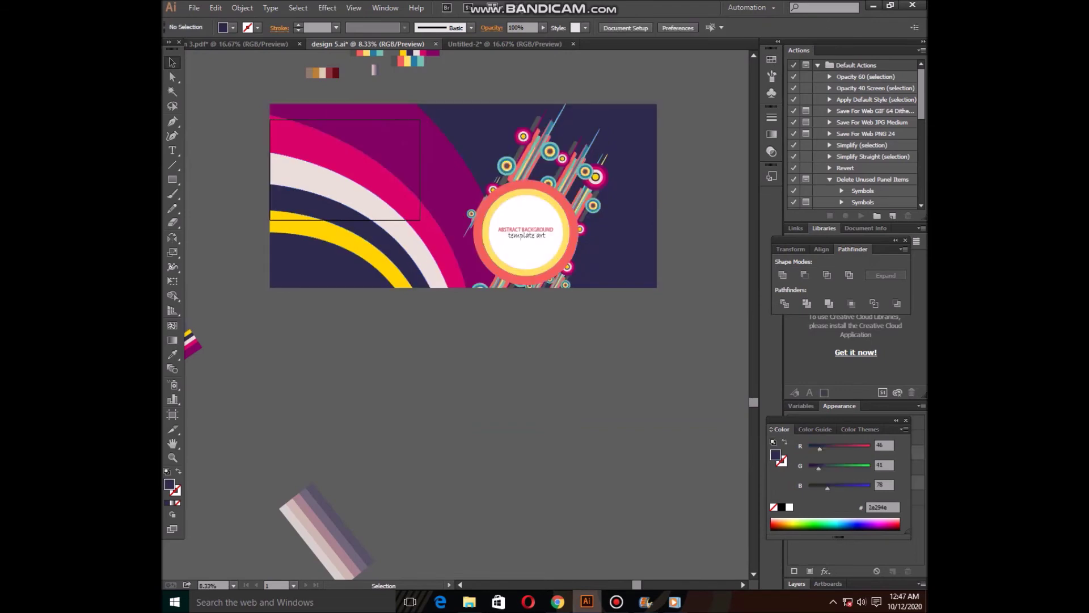
{"action": "key", "text": "ctrl+a"}
{"action": "key", "text": "ctrl+alt+7"}
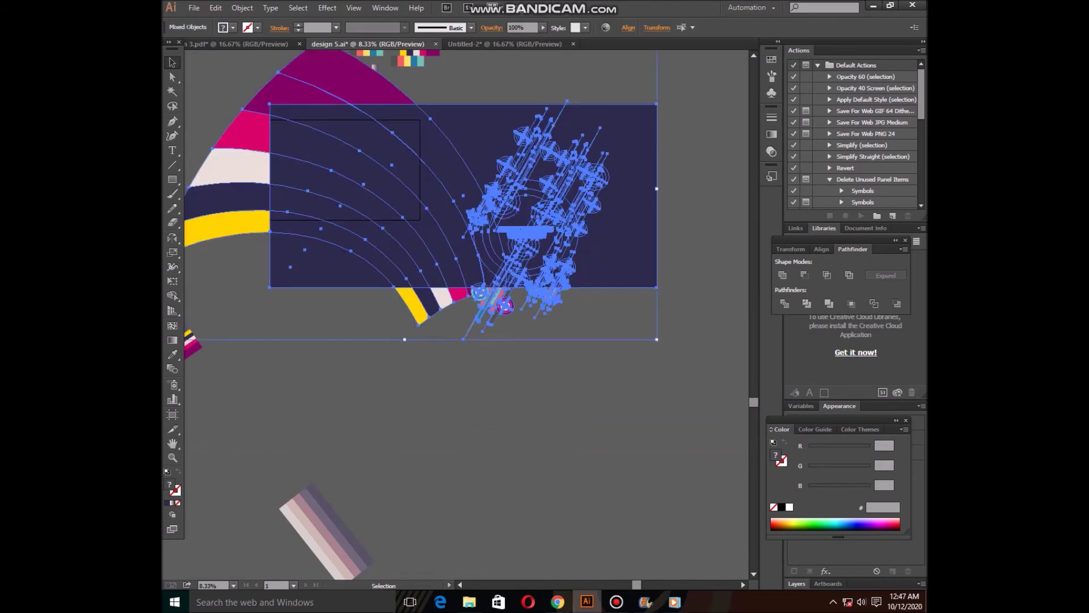
{"action": "key", "text": "ctrl+shift+a"}
{"action": "mouse_move", "coordinate": [533, 239]}
{"action": "left_mouse_down"}
{"action": "mouse_move", "coordinate": [599, 439]}
{"action": "mouse_move", "coordinate": [363, 512]}
{"action": "mouse_move", "coordinate": [548, 316]}
{"action": "left_mouse_up"}
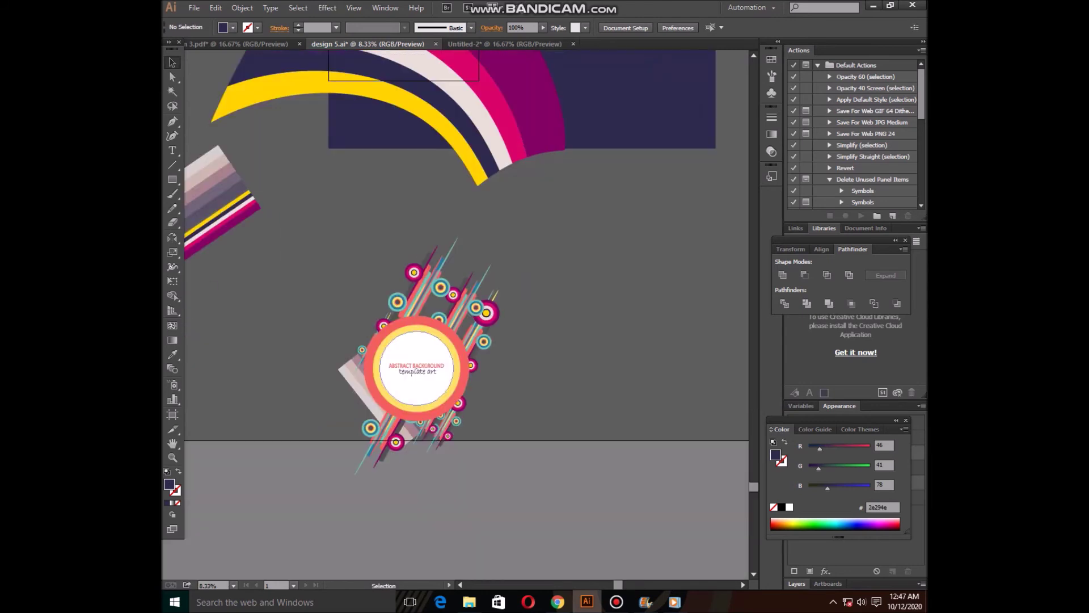
Enlarge the mauve striped rectangle behind the ring emblem and move the arc fan over it.
{"action": "left_click_drag", "start_coordinate": [392, 400], "coordinate": [514, 238]}
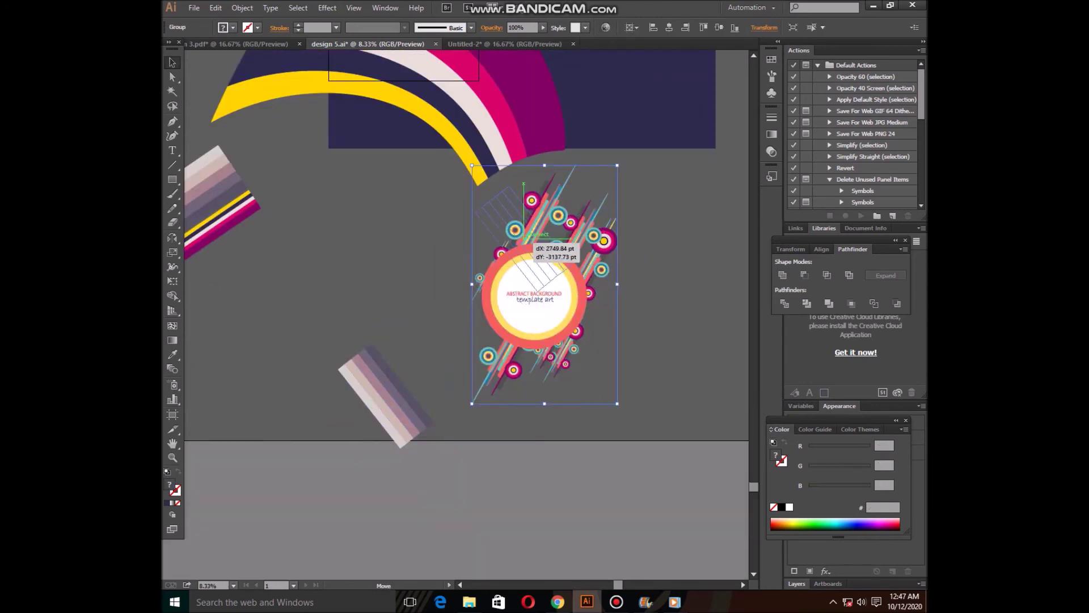
{"action": "left_click_drag", "start_coordinate": [573, 272], "coordinate": [698, 392]}
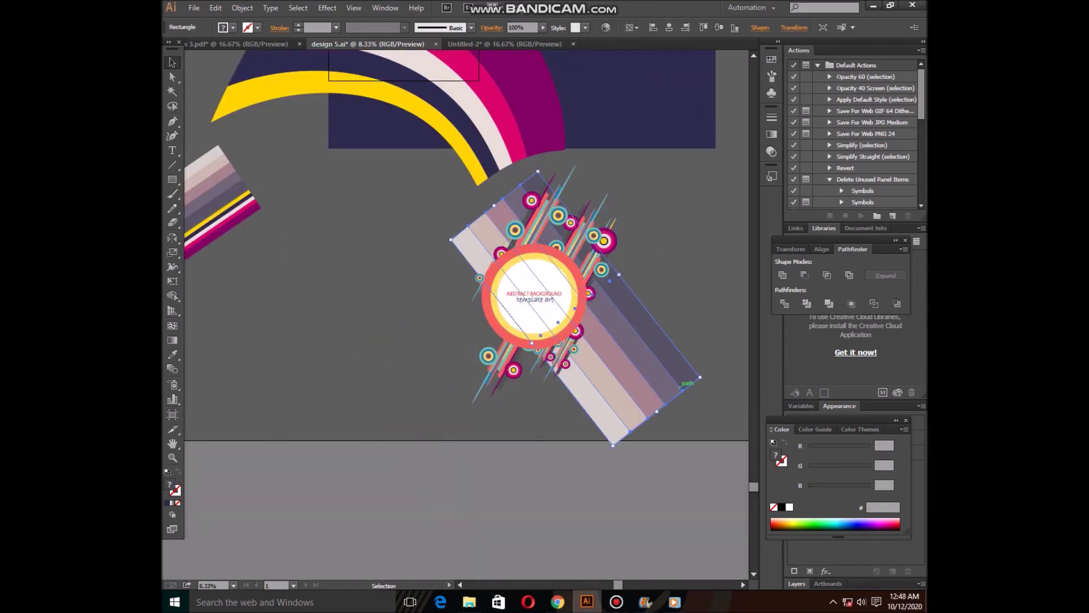
{"action": "key", "text": "ctrl+shift+a"}
{"action": "left_click_drag", "start_coordinate": [474, 115], "coordinate": [500, 393]}
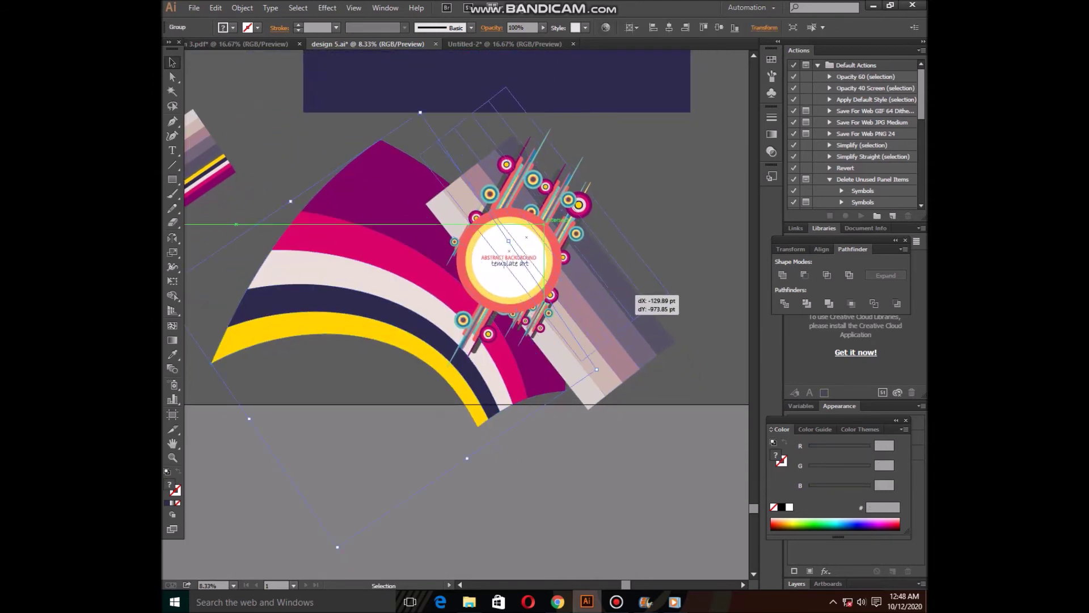
{"action": "left_click_drag", "start_coordinate": [635, 363], "coordinate": [630, 293]}
Apply an Arc warp to the striped rectangle and stretch it toward the lower right.
{"action": "left_click", "coordinate": [328, 8]}
{"action": "left_click", "coordinate": [365, 20]}
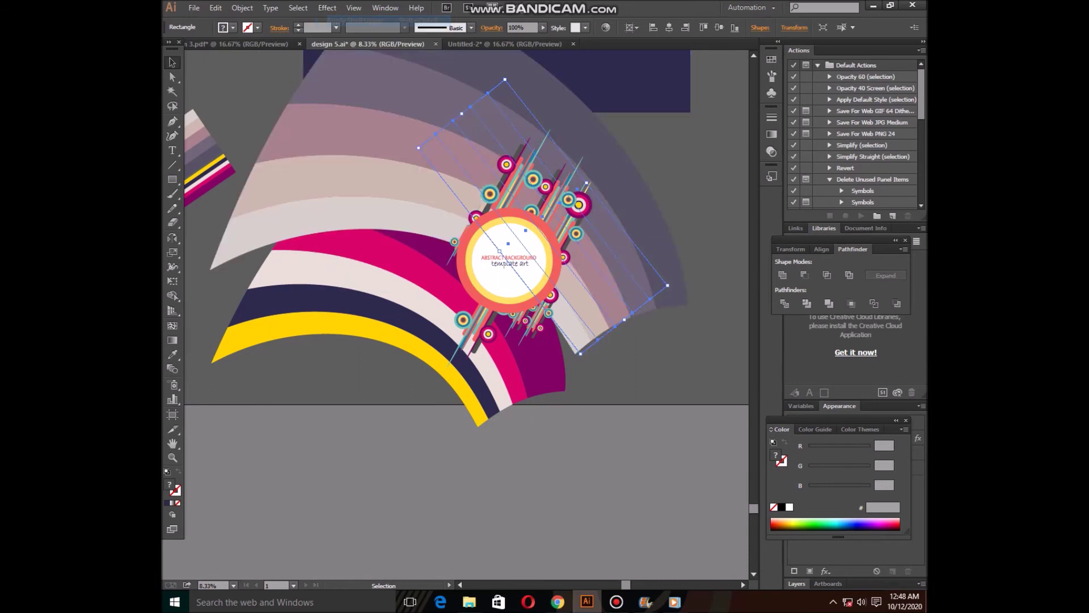
{"action": "key", "text": "ctrl+shift+a"}
{"action": "mouse_move", "coordinate": [616, 326]}
{"action": "left_mouse_down"}
{"action": "mouse_move", "coordinate": [672, 325]}
{"action": "mouse_move", "coordinate": [655, 349]}
{"action": "mouse_move", "coordinate": [653, 314]}
{"action": "left_mouse_up"}
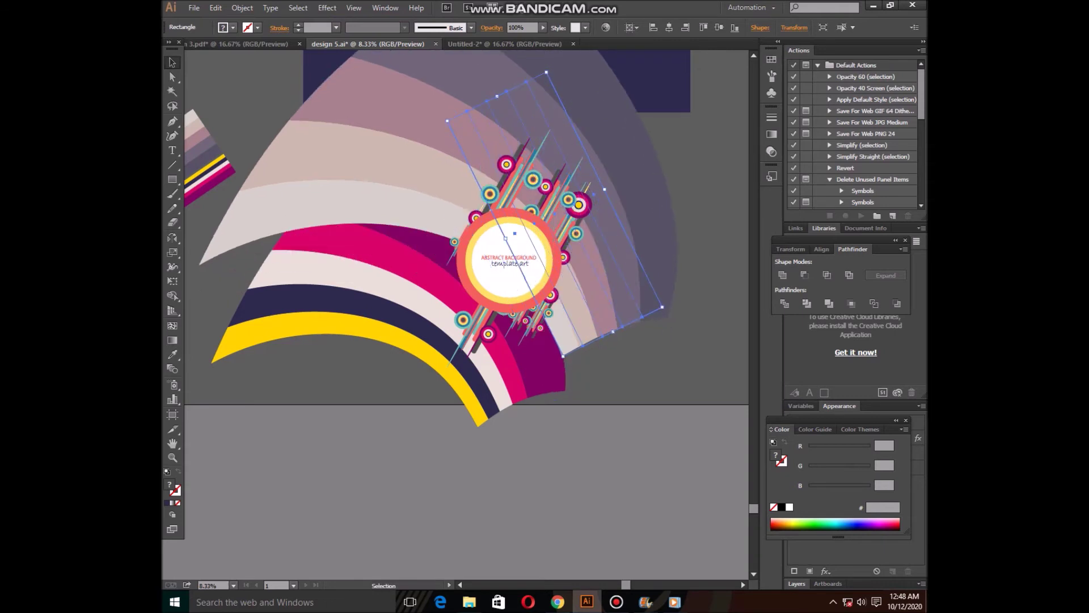
{"action": "left_click", "coordinate": [242, 8]}
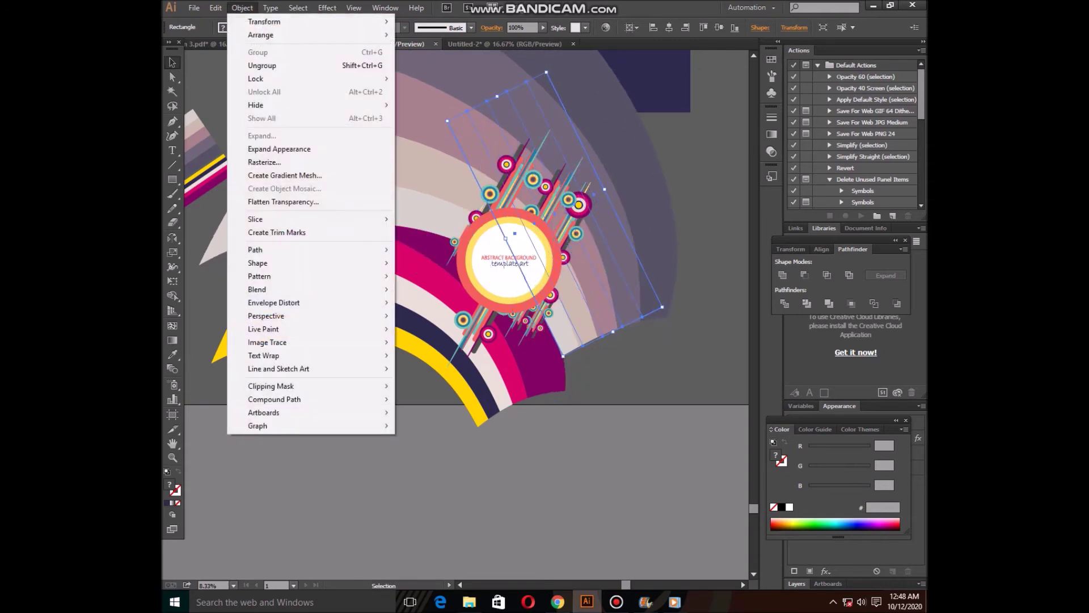
Expand the warped arc fan's appearance and rotate it clockwise.
{"action": "left_click", "coordinate": [279, 148]}
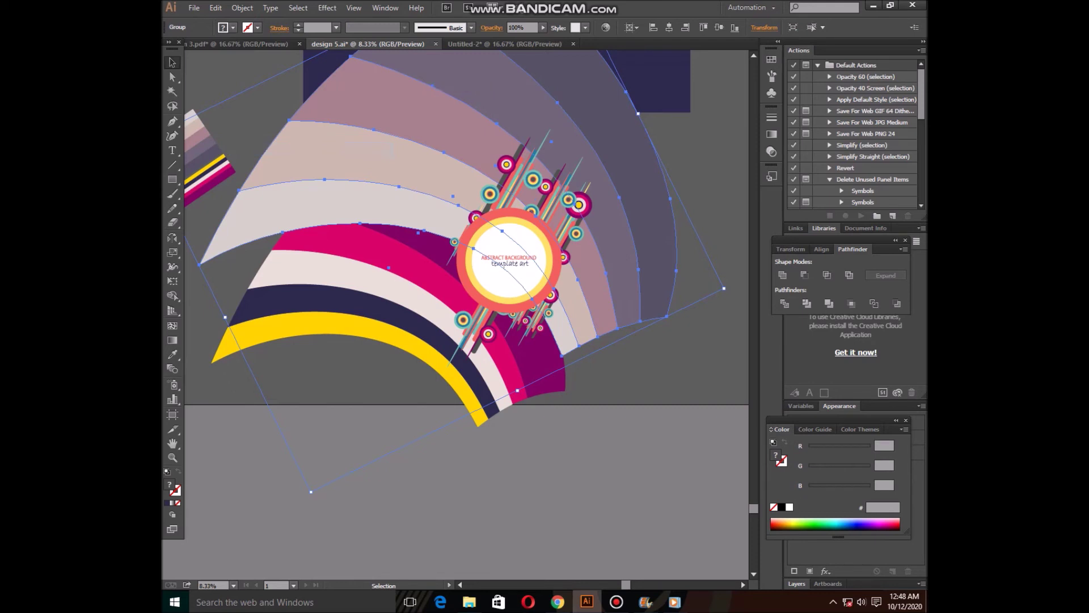
{"action": "mouse_move", "coordinate": [729, 285]}
{"action": "left_mouse_down"}
{"action": "mouse_move", "coordinate": [716, 327]}
{"action": "mouse_move", "coordinate": [652, 295]}
{"action": "left_mouse_up"}
{"action": "key", "text": "ctrl+shift+a"}
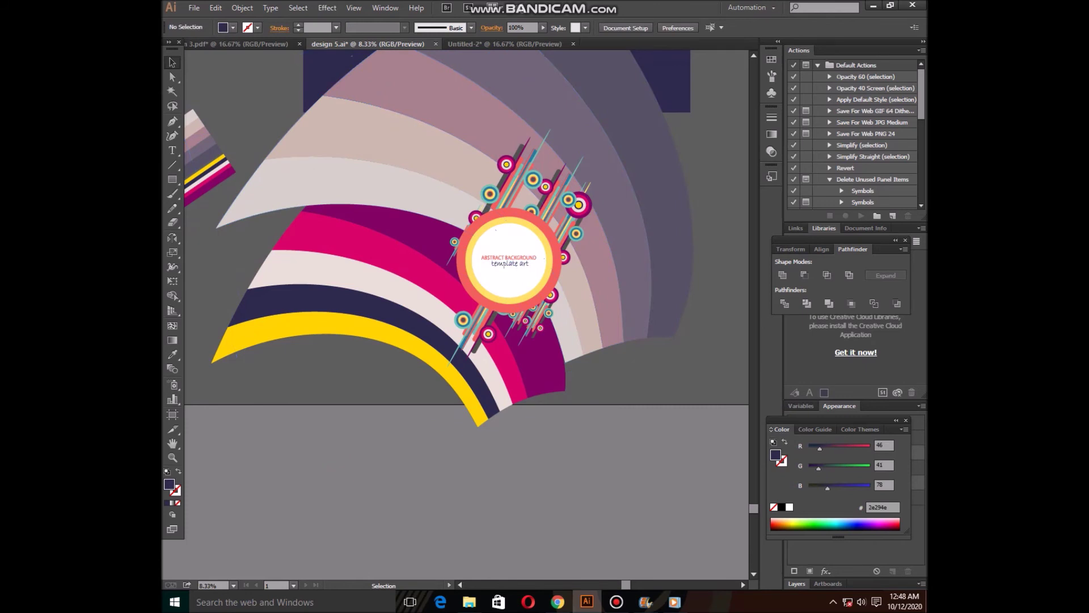
Reposition the arc fan behind the emblem and zoom out to the whole artboard.
{"action": "left_click_drag", "start_coordinate": [650, 313], "coordinate": [675, 339]}
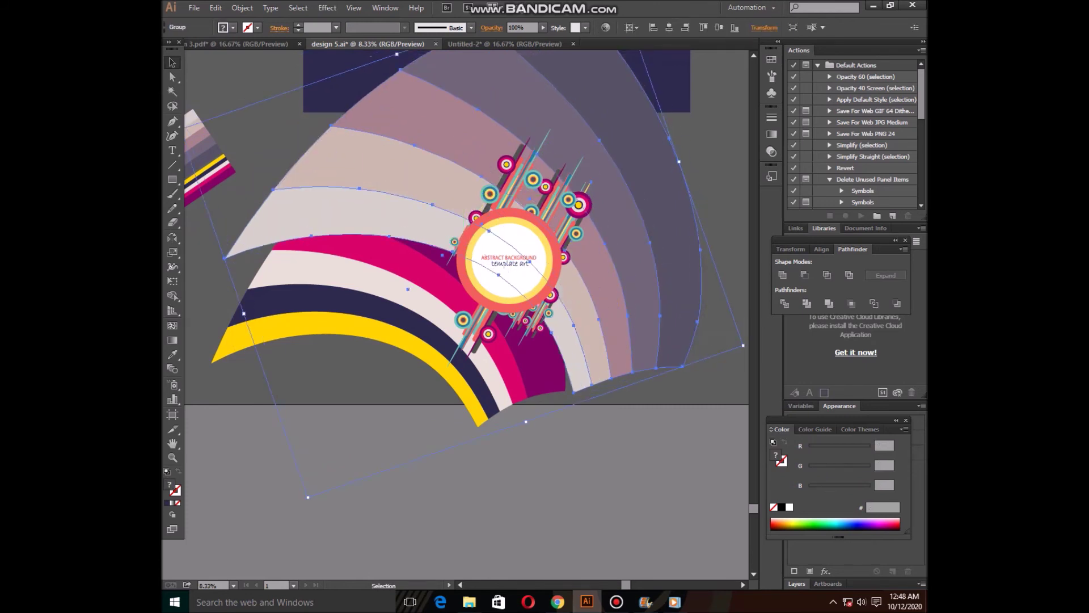
{"action": "scroll", "coordinate": [453, 312], "scroll_direction": "up", "scroll_amount": 5}
{"action": "scroll", "coordinate": [454, 312], "scroll_direction": "down", "scroll_amount": 3}
{"action": "scroll", "coordinate": [454, 312], "scroll_direction": "down", "scroll_amount": 3}
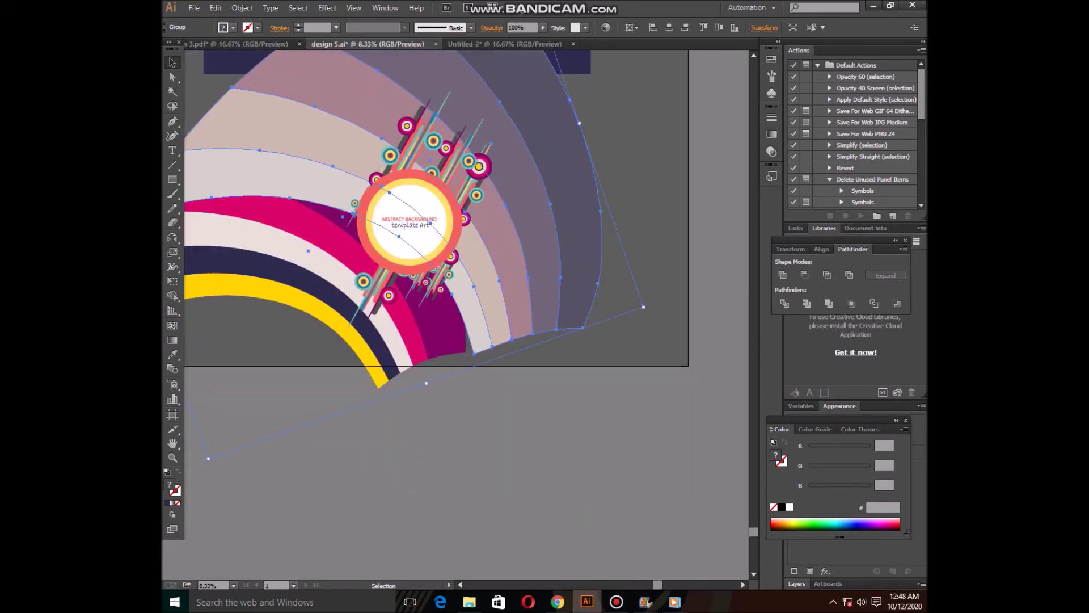
{"action": "key", "text": "ctrl+minus"}
{"action": "key", "text": "ctrl+minus"}
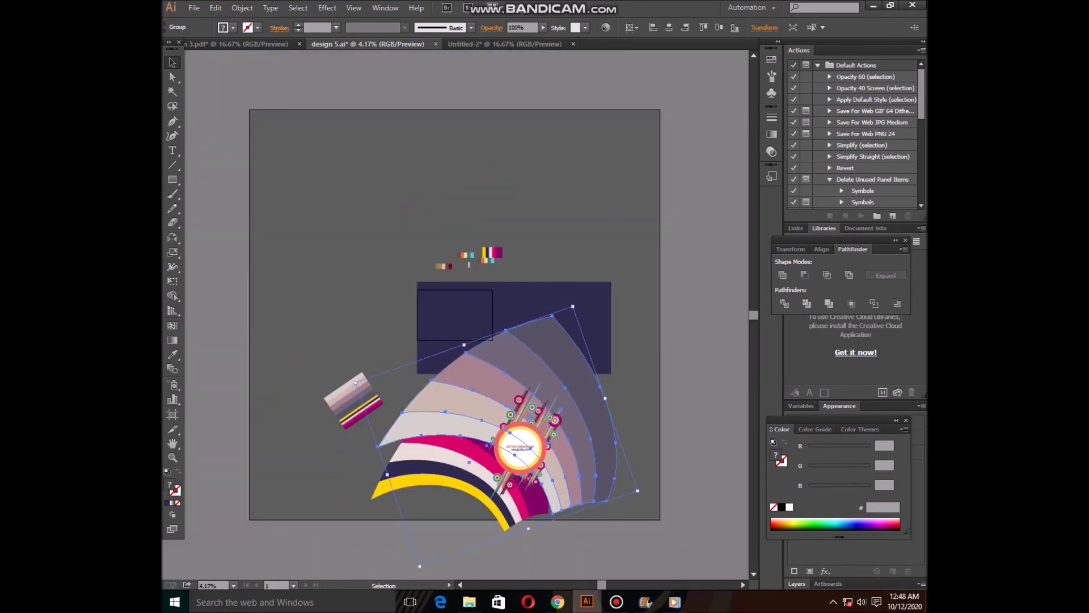
Move the small striped group up and delete the dark navy rectangle.
{"action": "key", "text": "ctrl+shift+a"}
{"action": "left_click_drag", "start_coordinate": [366, 394], "coordinate": [489, 168]}
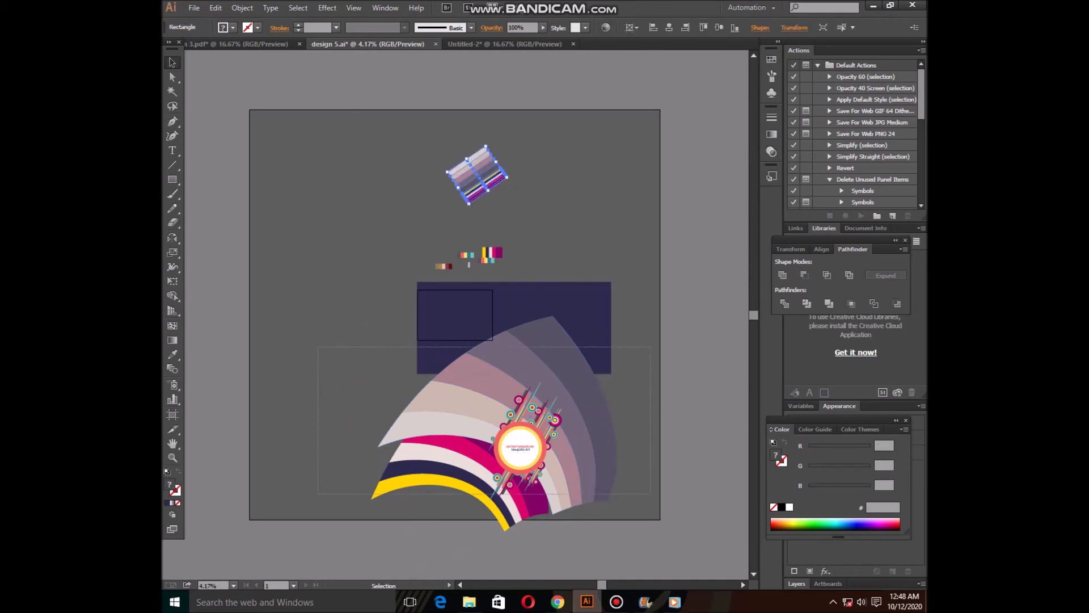
{"action": "left_click_drag", "start_coordinate": [317, 347], "coordinate": [611, 471]}
{"action": "mouse_move", "coordinate": [365, 377]}
{"action": "left_mouse_down"}
{"action": "mouse_move", "coordinate": [418, 339]}
{"action": "mouse_move", "coordinate": [420, 379]}
{"action": "left_mouse_up"}
{"action": "left_click", "coordinate": [366, 357]}
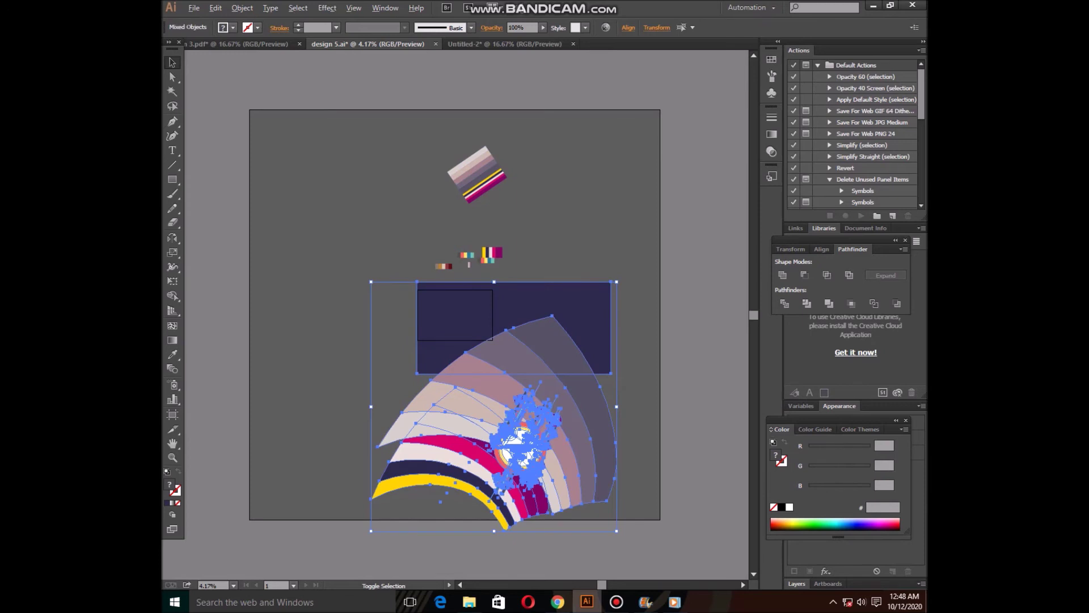
{"action": "left_click", "coordinate": [641, 292]}
{"action": "left_click", "coordinate": [590, 295]}
{"action": "key", "text": "Delete"}
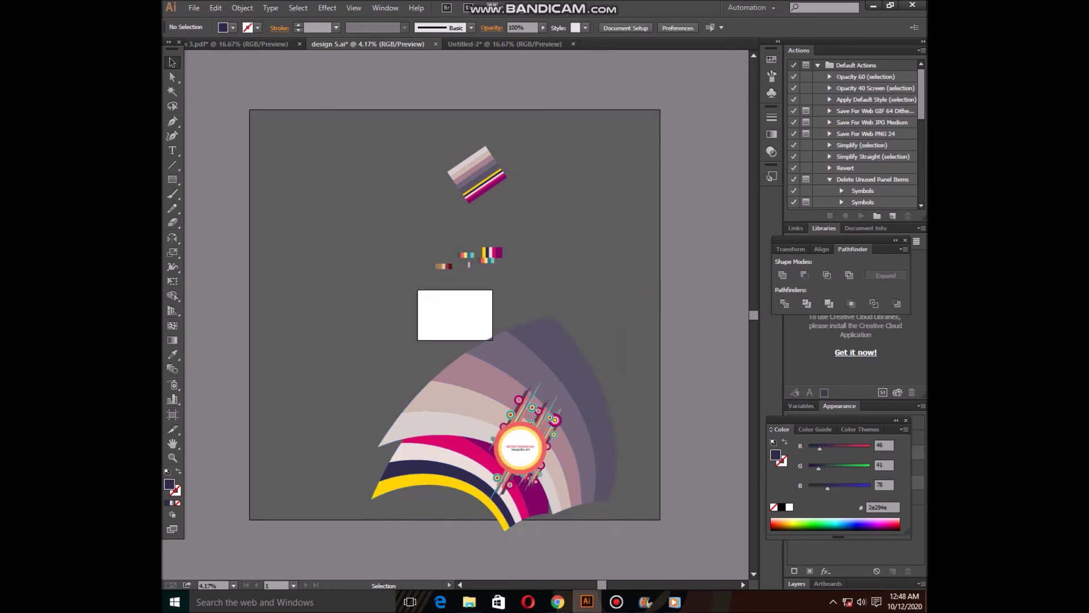
Shrink the arc artwork group around its centre.
{"action": "left_click", "coordinate": [538, 343]}
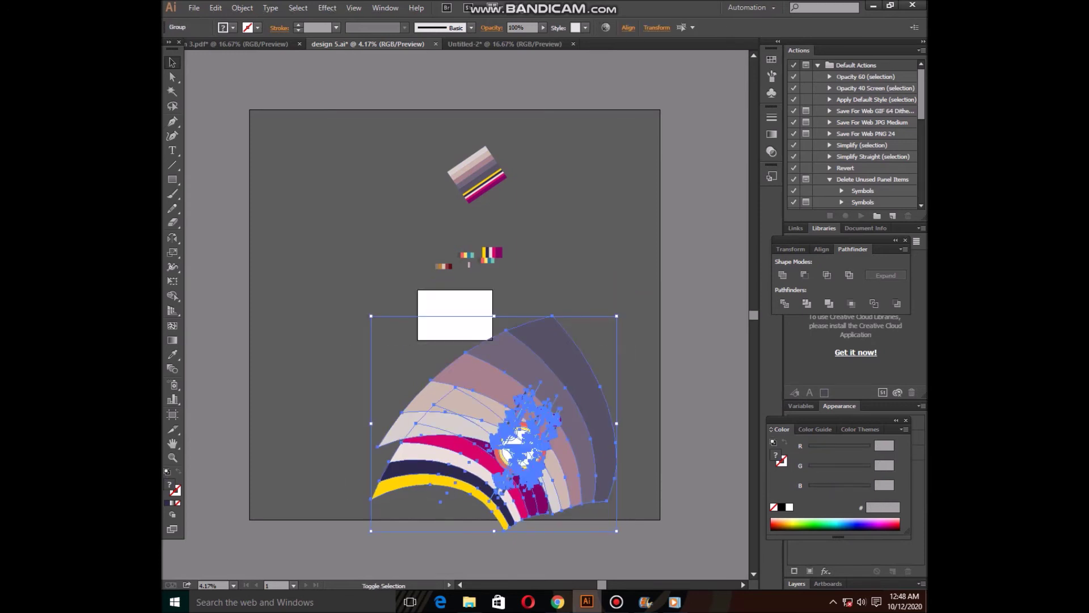
{"action": "left_click_drag", "start_coordinate": [533, 448], "coordinate": [499, 429]}
{"action": "key", "text": "ctrl+shift+a"}
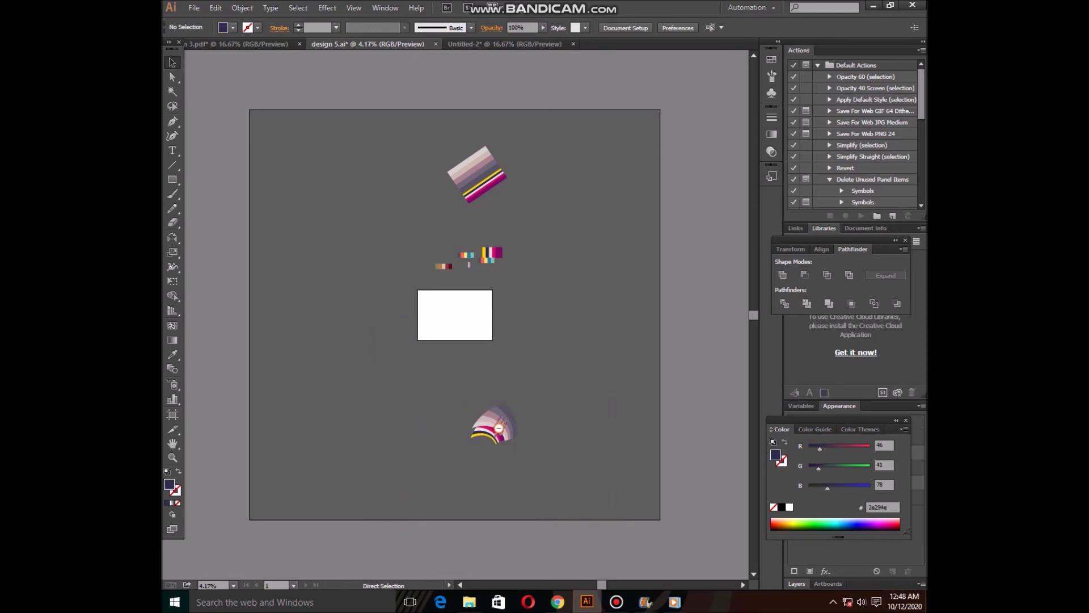
{"action": "scroll", "coordinate": [454, 315], "scroll_direction": "up", "scroll_amount": 2}
{"action": "scroll", "coordinate": [454, 316], "scroll_direction": "up", "scroll_amount": 2}
{"action": "scroll", "coordinate": [454, 315], "scroll_direction": "up", "scroll_amount": 2}
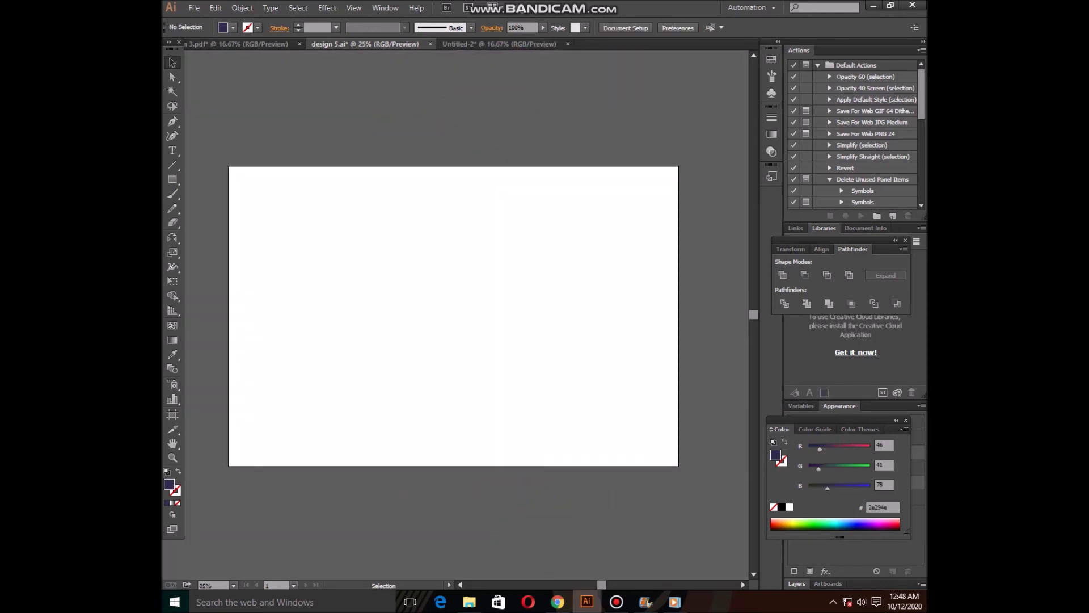
{"action": "left_click_drag", "start_coordinate": [454, 316], "coordinate": [346, 78]}
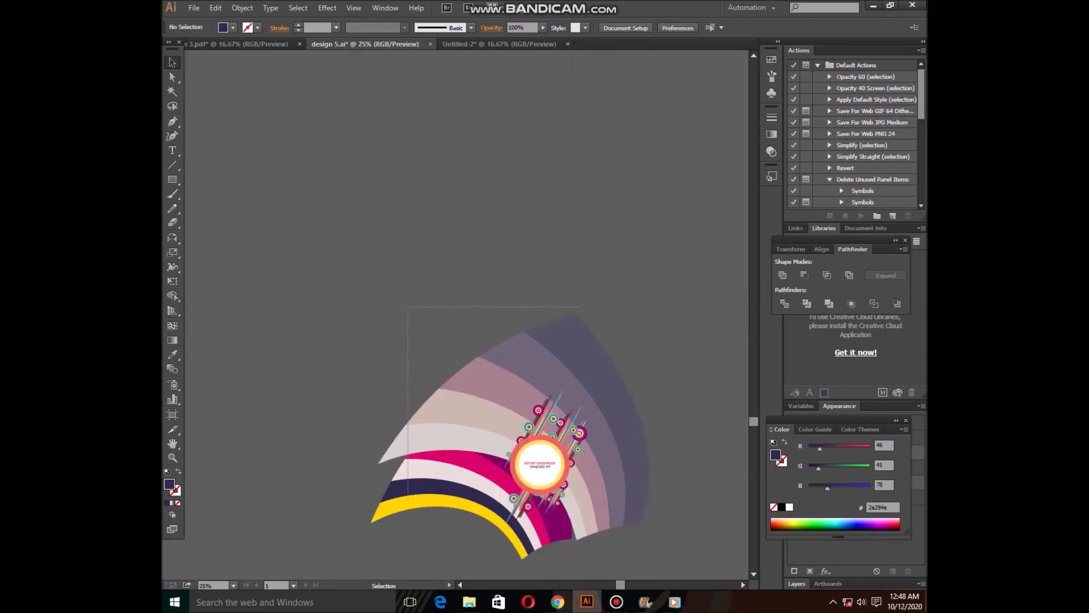
Place the arc artwork over the white artboard's top-left and rotate it nearly level.
{"action": "left_click_drag", "start_coordinate": [539, 454], "coordinate": [545, 405]}
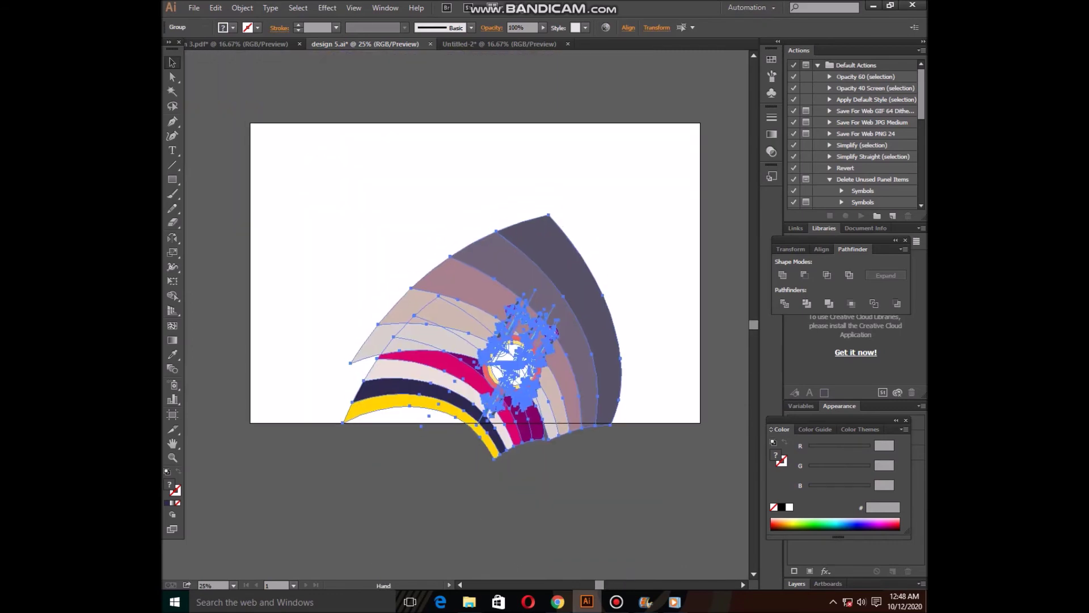
{"action": "left_click_drag", "start_coordinate": [511, 179], "coordinate": [437, 224]}
{"action": "left_click", "coordinate": [437, 227]}
{"action": "mouse_move", "coordinate": [579, 375]}
{"action": "left_mouse_down"}
{"action": "mouse_move", "coordinate": [559, 413]}
{"action": "mouse_move", "coordinate": [522, 375]}
{"action": "left_mouse_up"}
{"action": "key", "text": "ctrl+shift+a"}
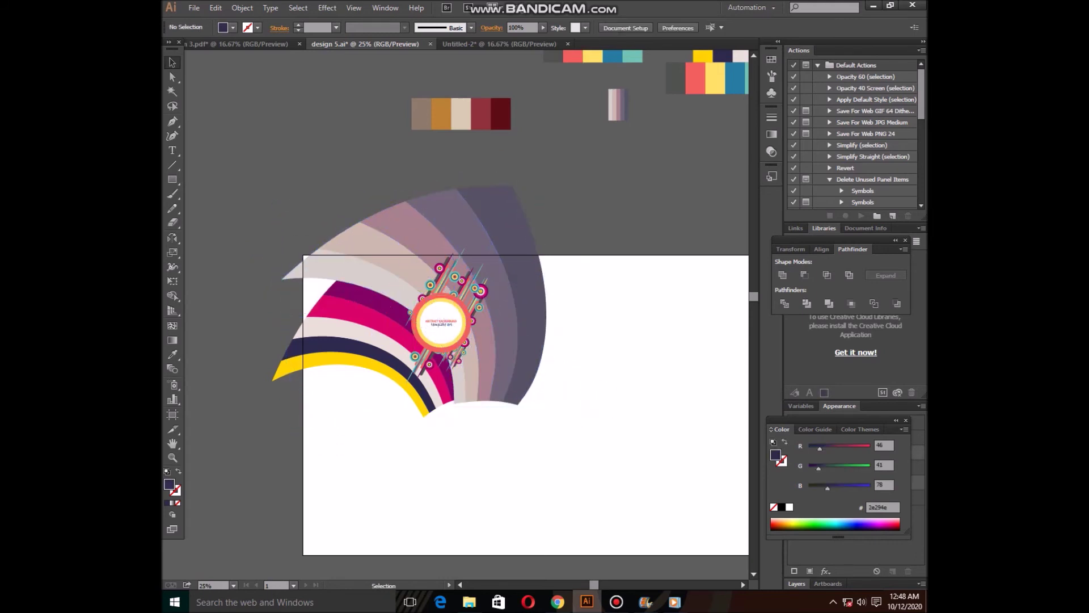
Lower the circular emblem group and enlarge it to about twice its size.
{"action": "left_click_drag", "start_coordinate": [457, 322], "coordinate": [468, 391]}
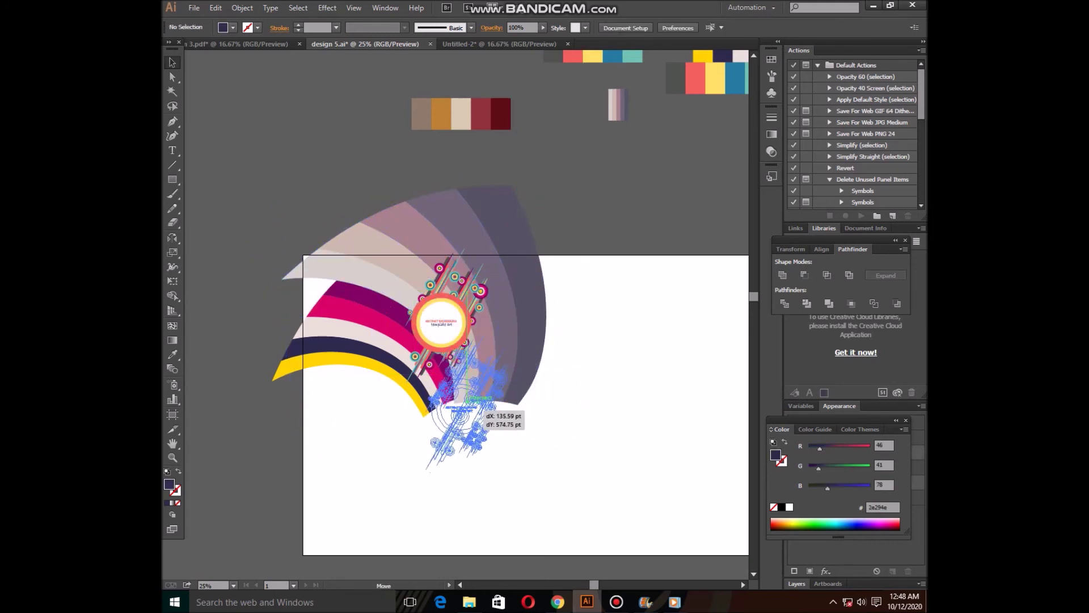
{"action": "left_click_drag", "start_coordinate": [470, 396], "coordinate": [465, 395]}
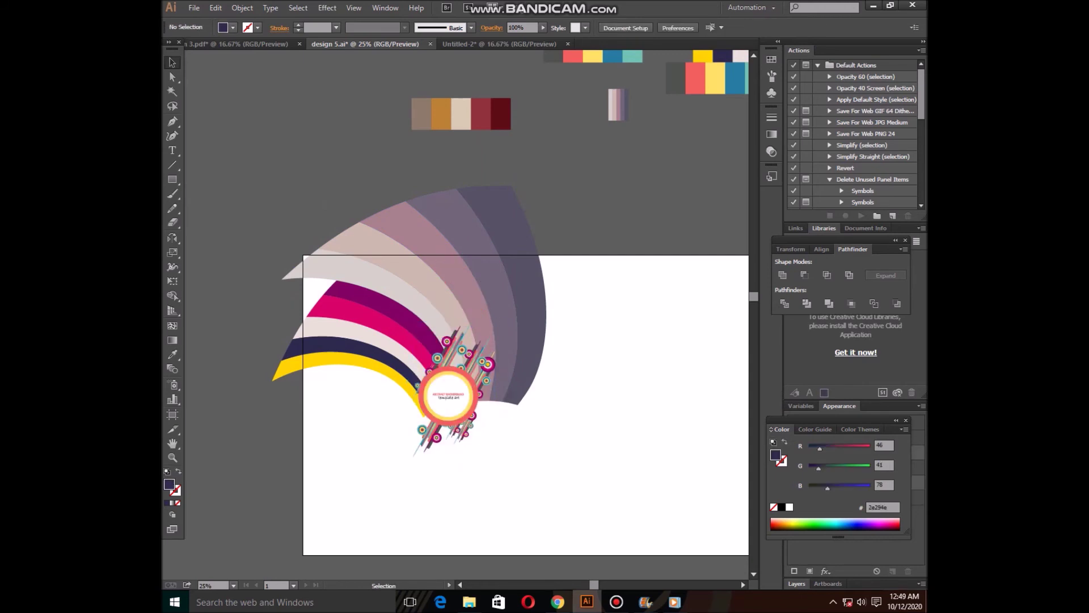
{"action": "left_click", "coordinate": [448, 396]}
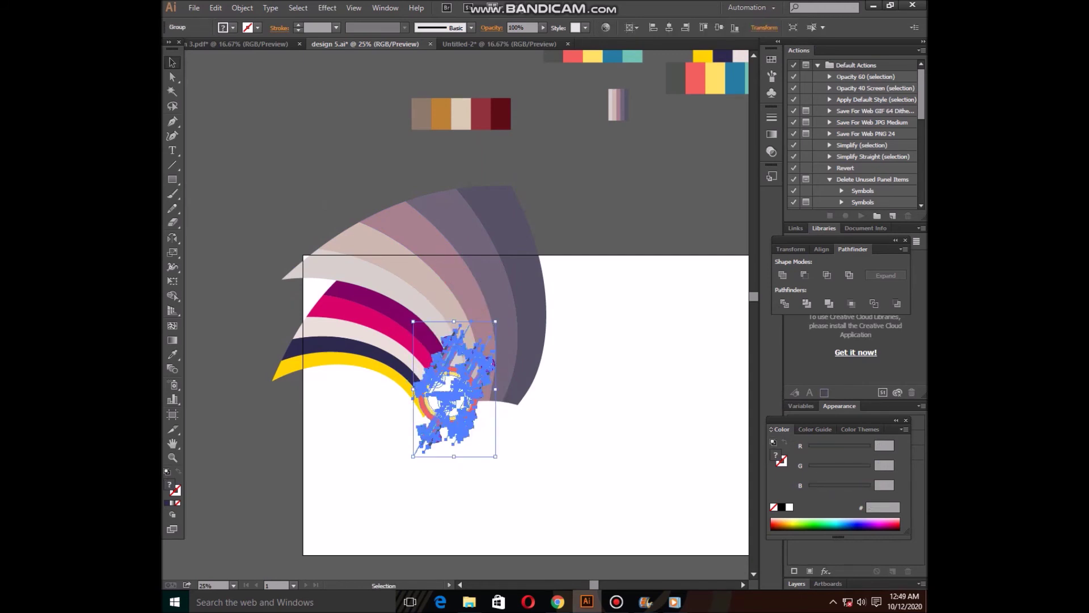
{"action": "key", "text": "ctrl+shift+b"}
{"action": "key", "text": "ctrl+z"}
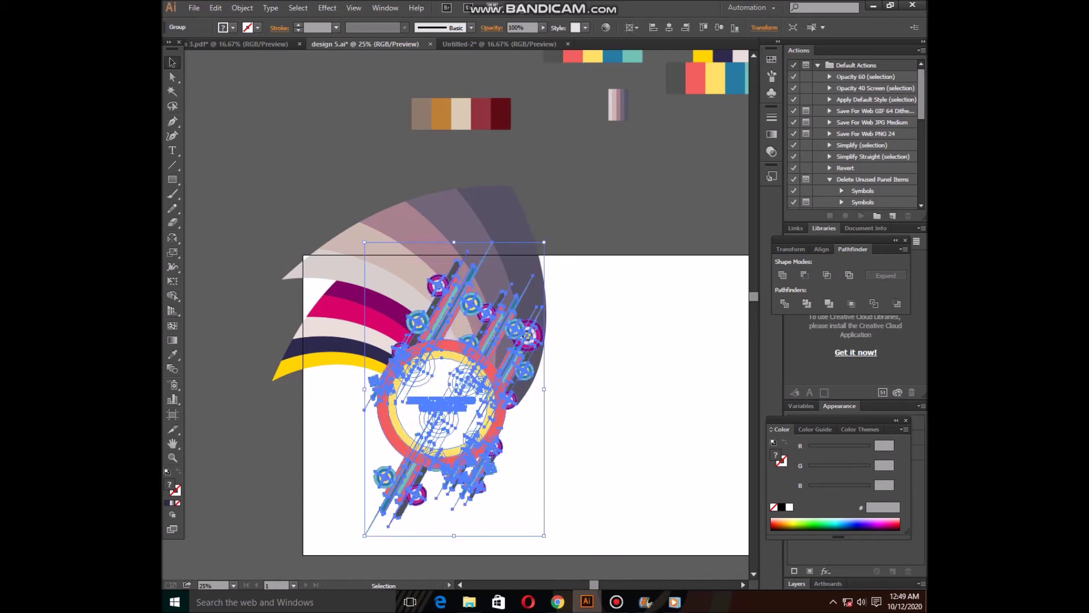
Ungroup the emblem and ring, then delete the title text inside the circle.
{"action": "right_click", "coordinate": [460, 413]}
{"action": "left_click", "coordinate": [474, 481]}
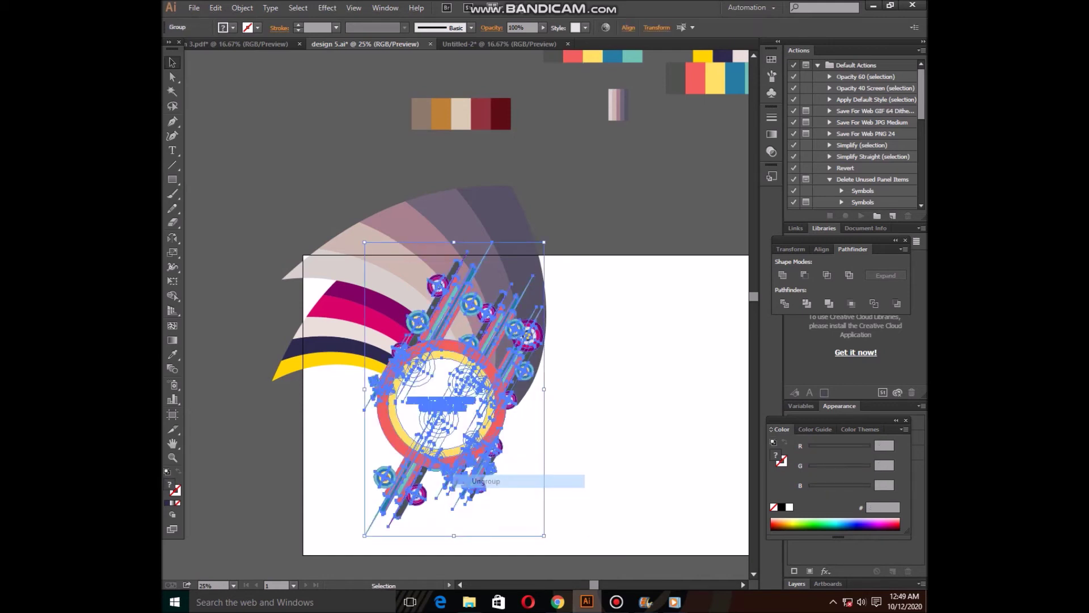
{"action": "left_click_drag", "start_coordinate": [460, 406], "coordinate": [461, 406]}
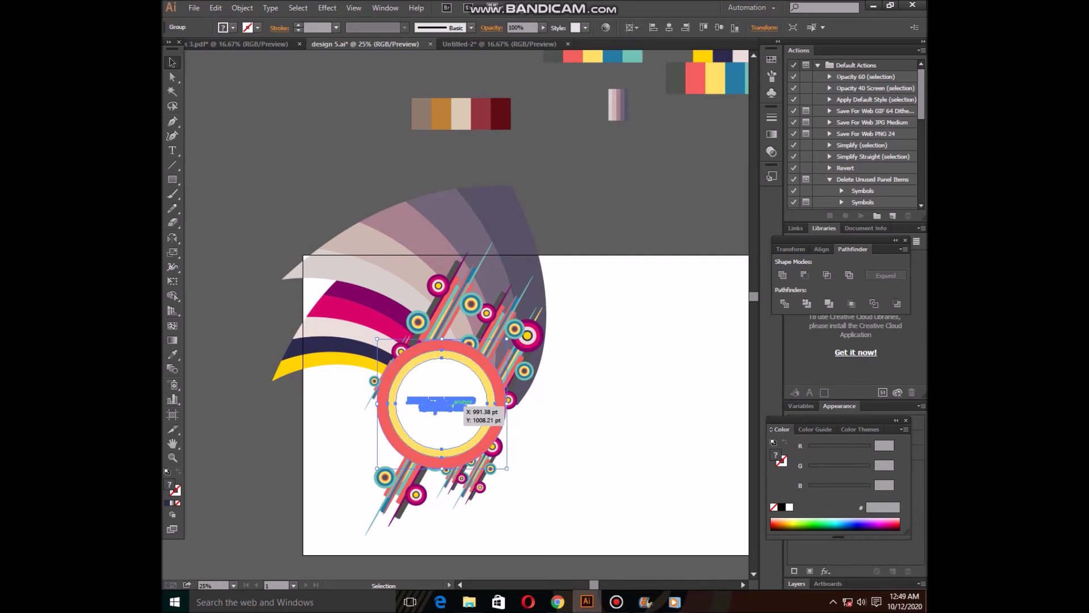
{"action": "right_click", "coordinate": [454, 404]}
{"action": "left_click", "coordinate": [471, 475]}
{"action": "left_click", "coordinate": [461, 401]}
{"action": "key", "text": "ctrl+z"}
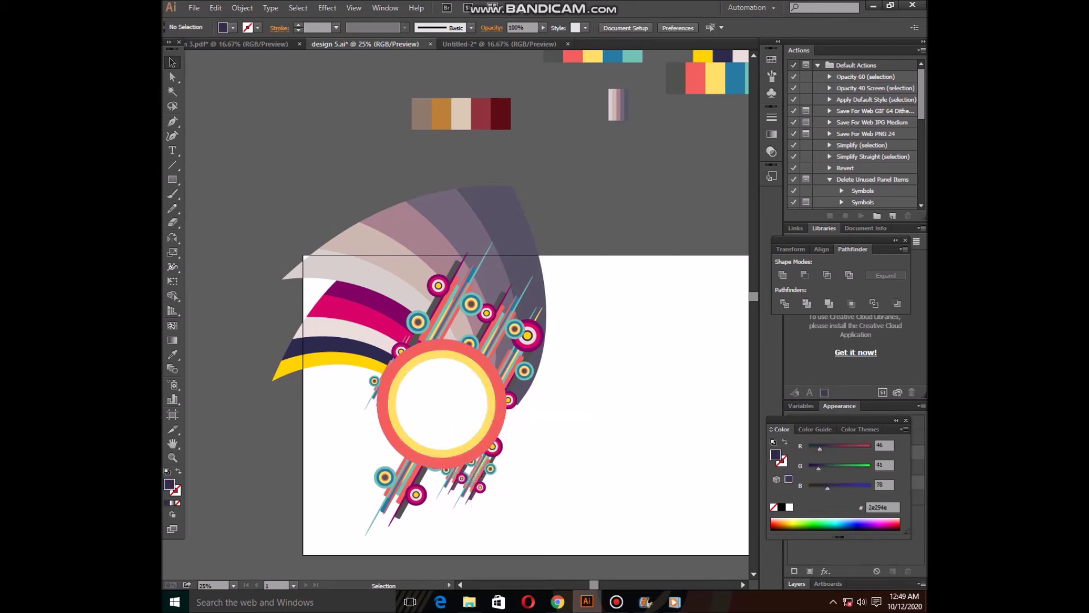
Draw a rectangle across the banner's upper area and send it behind the artwork.
{"action": "left_click_drag", "start_coordinate": [511, 318], "coordinate": [500, 299]}
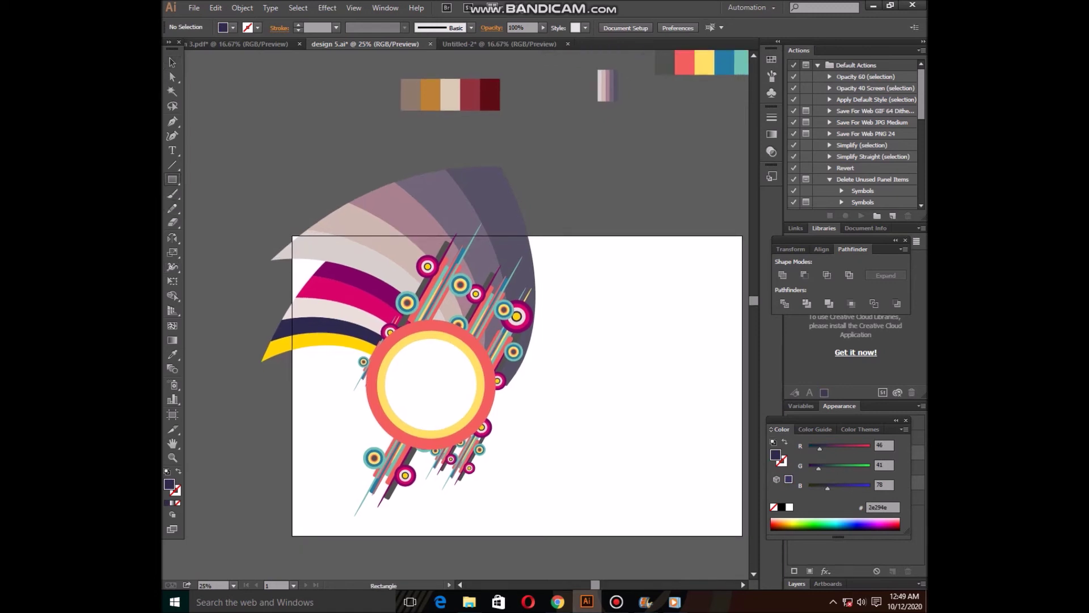
{"action": "left_click_drag", "start_coordinate": [337, 223], "coordinate": [686, 451]}
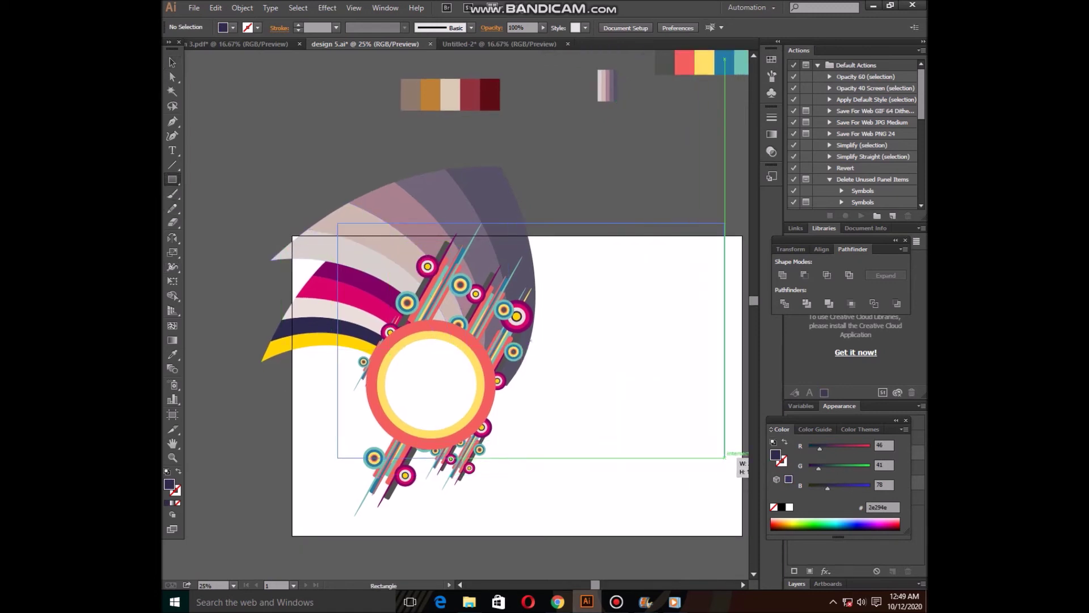
{"action": "left_click_drag", "start_coordinate": [686, 451], "coordinate": [693, 438]}
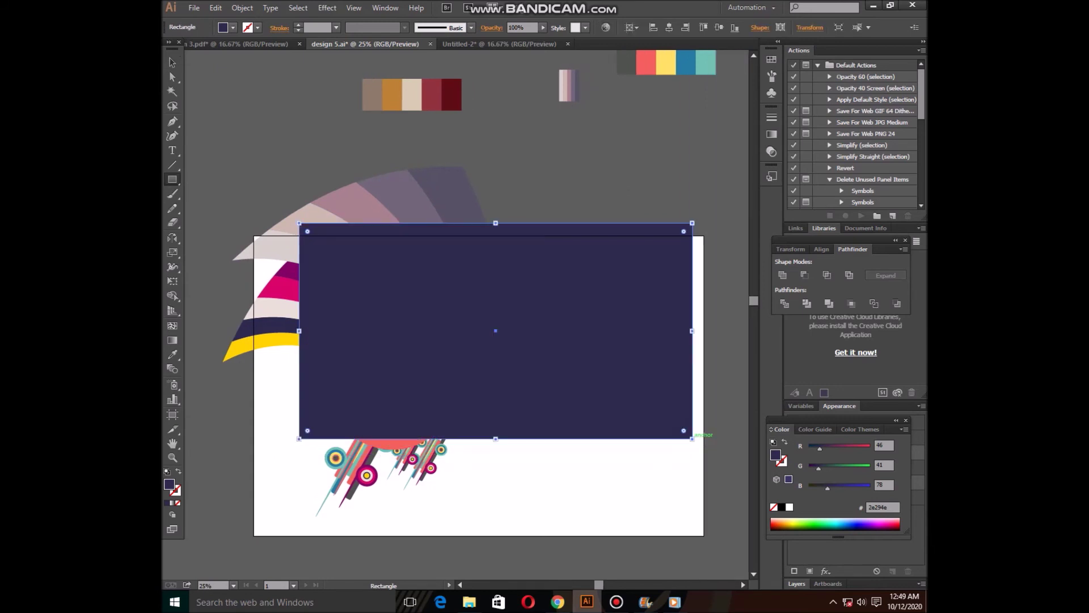
{"action": "right_click", "coordinate": [486, 331]}
{"action": "mouse_move", "coordinate": [520, 502]}
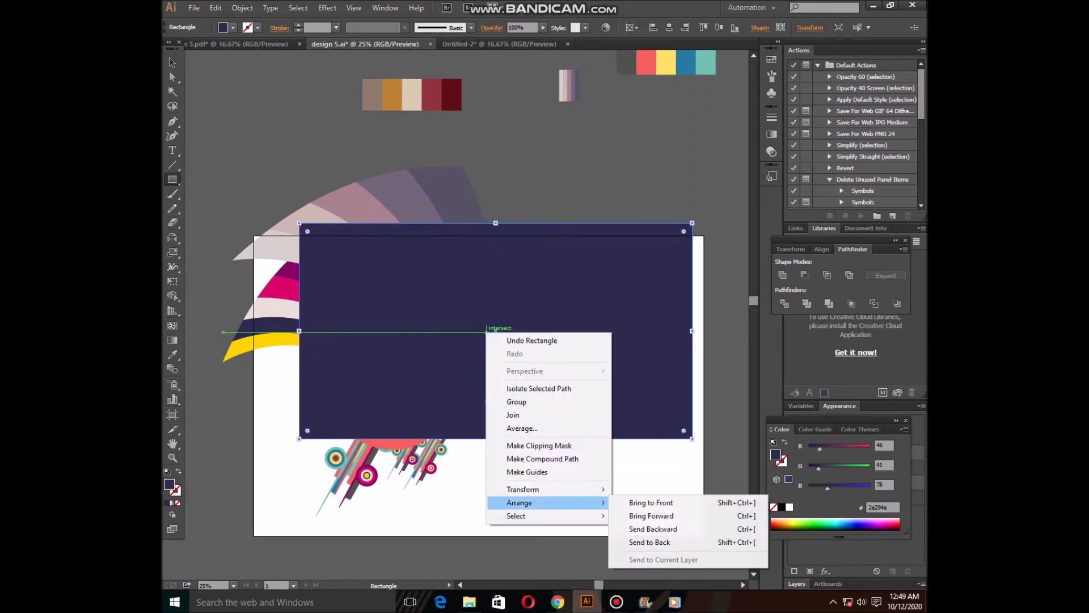
{"action": "left_click", "coordinate": [649, 542]}
Give the rectangle an orange fill.
{"action": "left_click", "coordinate": [773, 527]}
{"action": "left_click", "coordinate": [792, 523]}
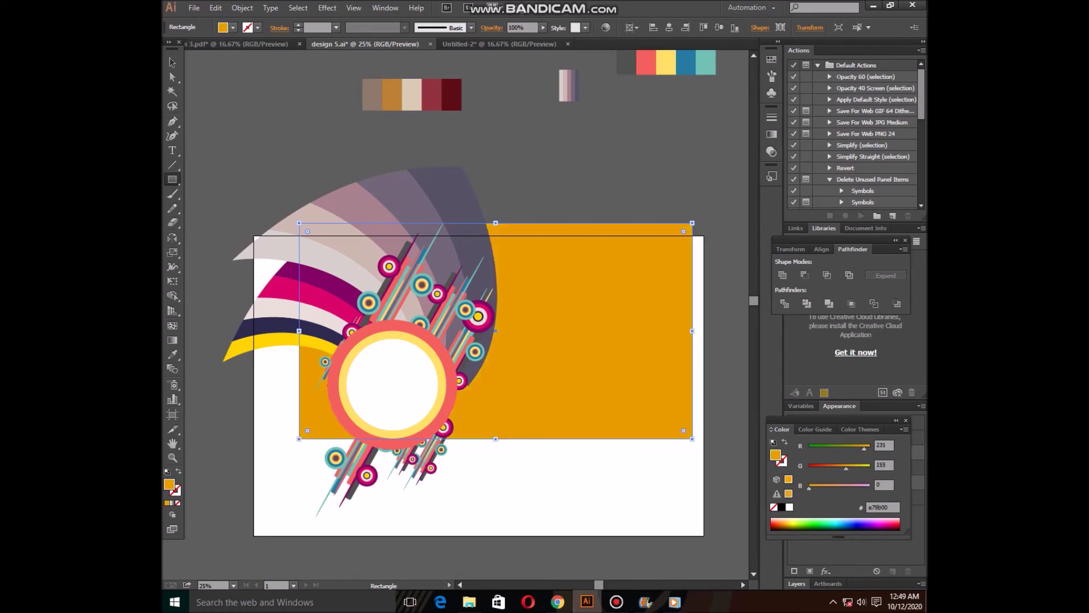
{"action": "left_click_drag", "start_coordinate": [453, 284], "coordinate": [434, 319]}
{"action": "key", "text": "v"}
Try pink, magenta, purple, teal, blue and yellow swatches, finally filling the rectangle coral.
{"action": "key", "text": "i"}
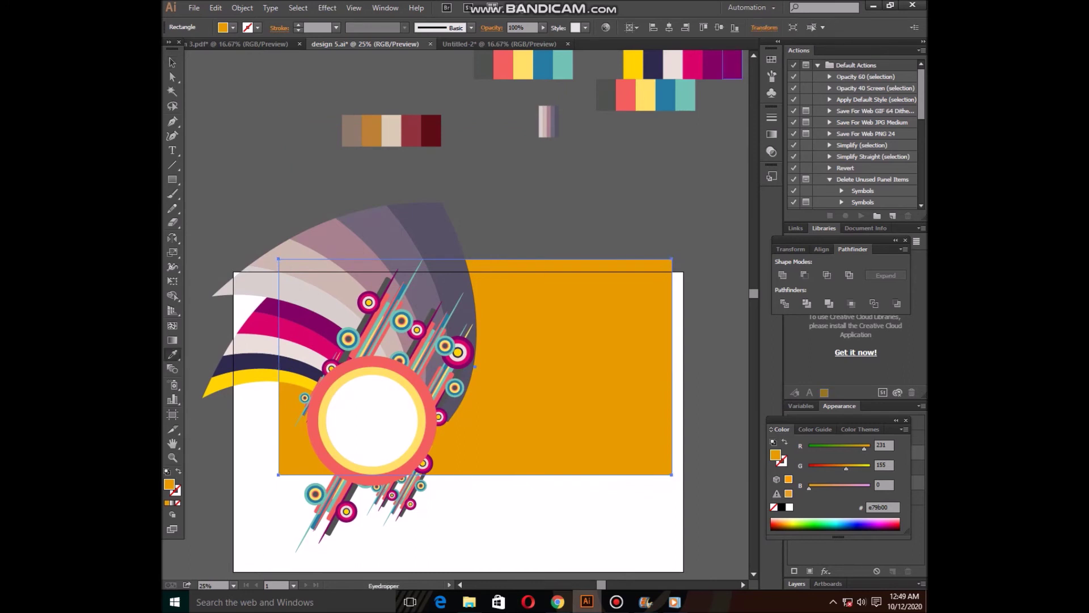
{"action": "left_click", "coordinate": [674, 64]}
{"action": "left_click", "coordinate": [695, 64]}
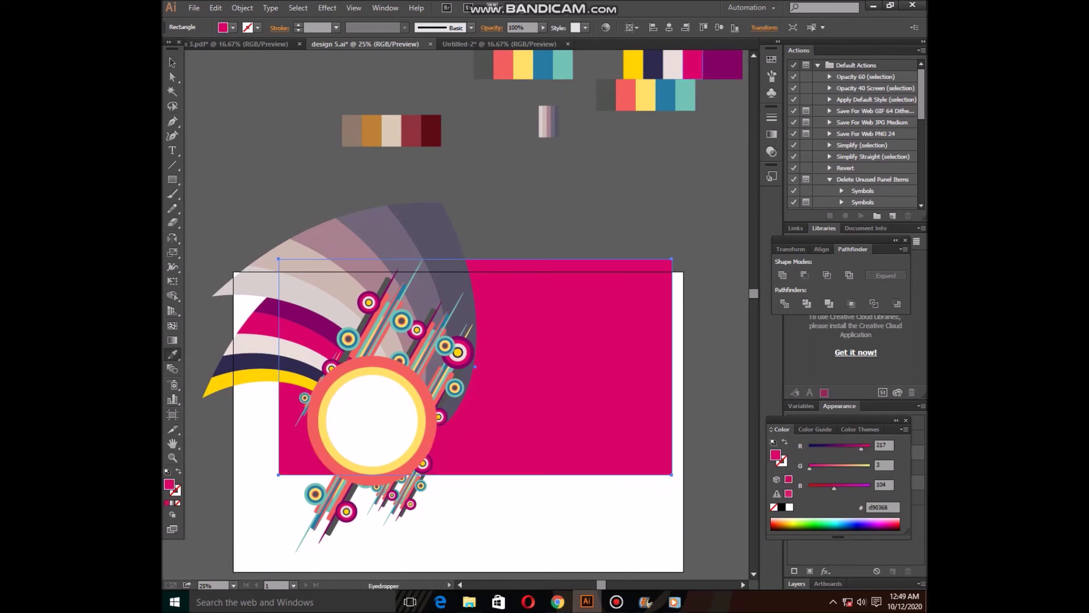
{"action": "left_click", "coordinate": [712, 65]}
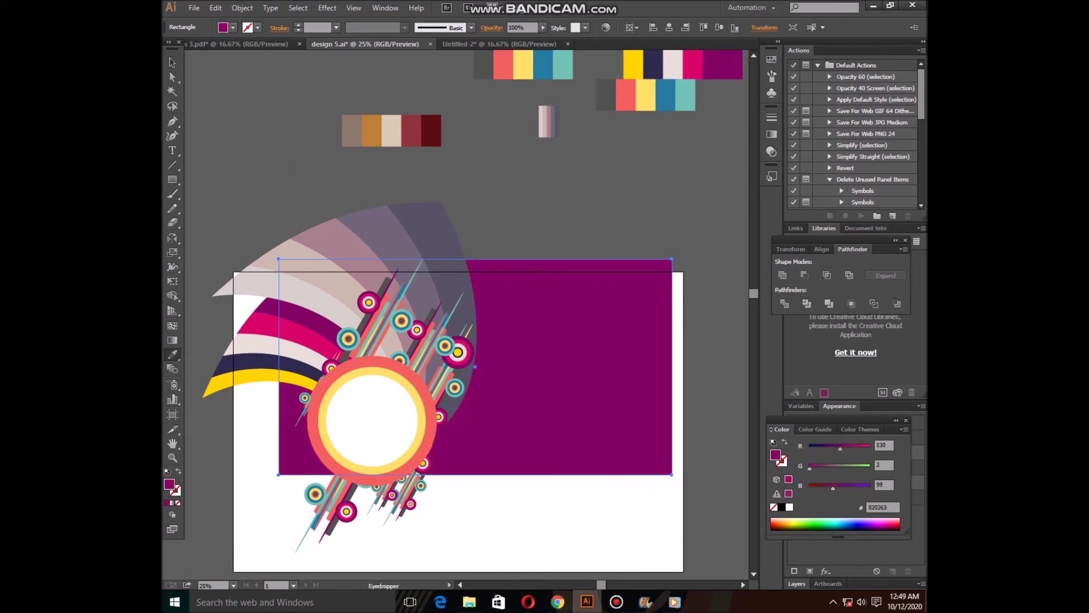
{"action": "left_click", "coordinate": [680, 95]}
{"action": "left_click", "coordinate": [663, 95]}
{"action": "left_click", "coordinate": [626, 95]}
{"action": "key", "text": "v"}
{"action": "scroll", "coordinate": [471, 340], "scroll_direction": "down", "scroll_amount": 2}
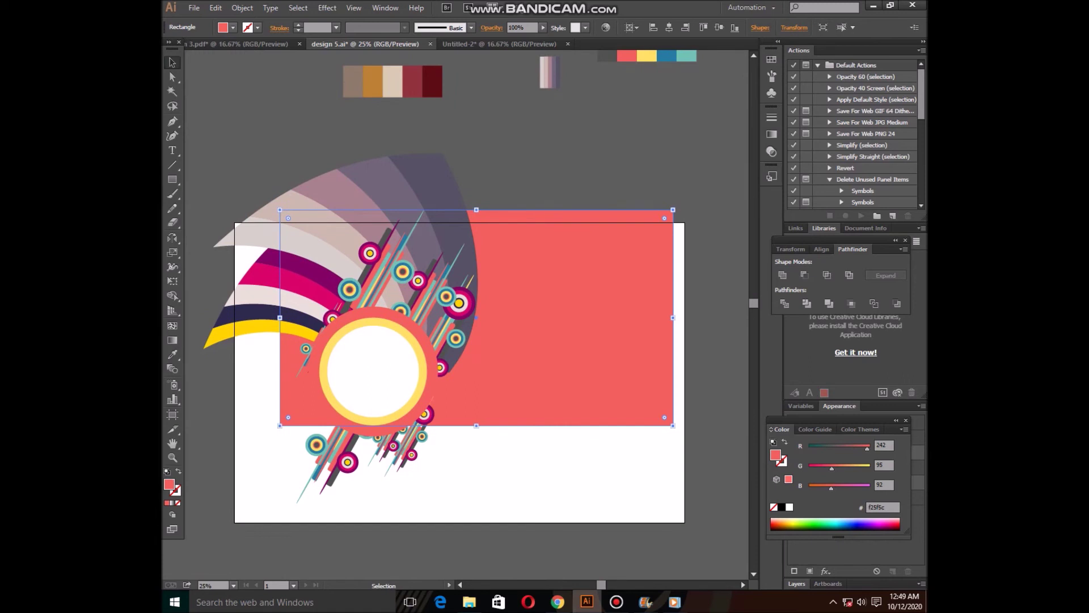
Shrink a copy of the inner circle and fill it coral instead of dark maroon.
{"action": "mouse_move", "coordinate": [373, 372]}
{"action": "left_mouse_down"}
{"action": "mouse_move", "coordinate": [438, 474]}
{"action": "mouse_move", "coordinate": [554, 334]}
{"action": "left_mouse_up"}
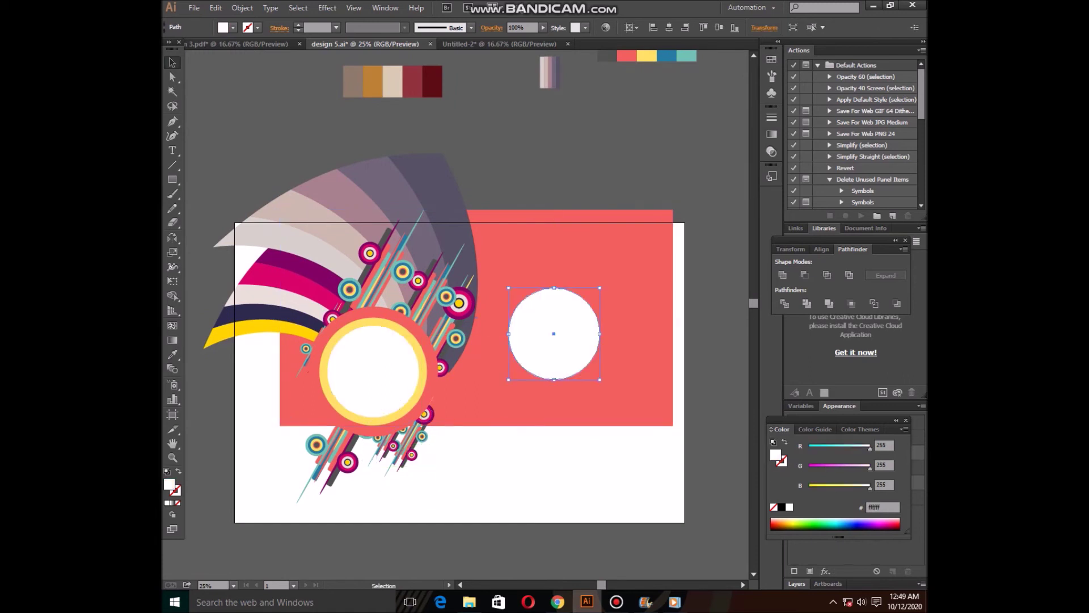
{"action": "key", "text": "ctrl+z"}
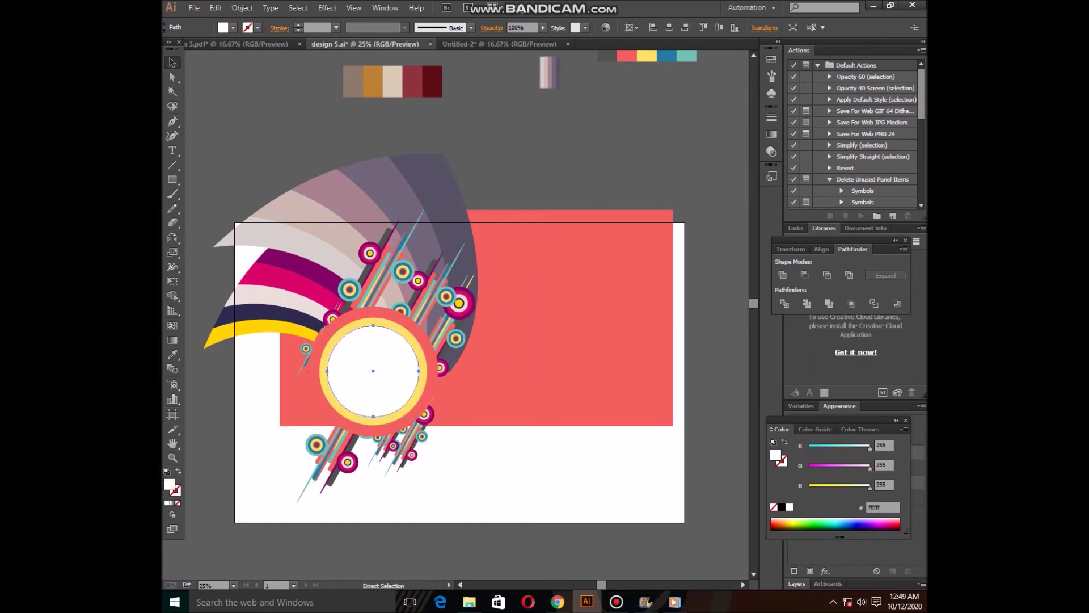
{"action": "left_click_drag", "start_coordinate": [419, 417], "coordinate": [405, 403]}
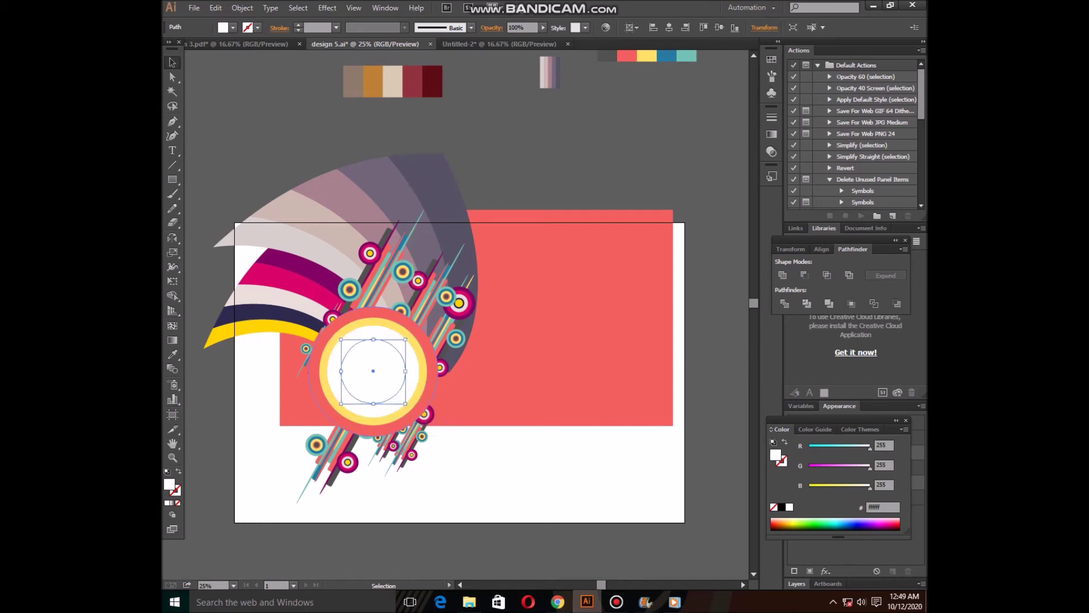
{"action": "key", "text": "i"}
{"action": "left_click", "coordinate": [432, 80]}
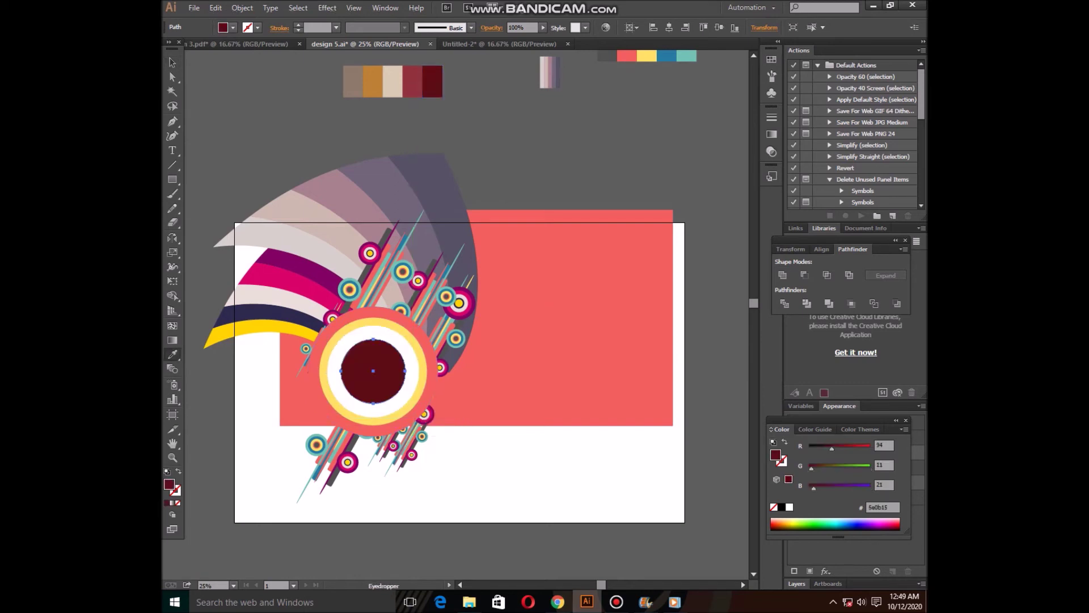
{"action": "left_click", "coordinate": [627, 55]}
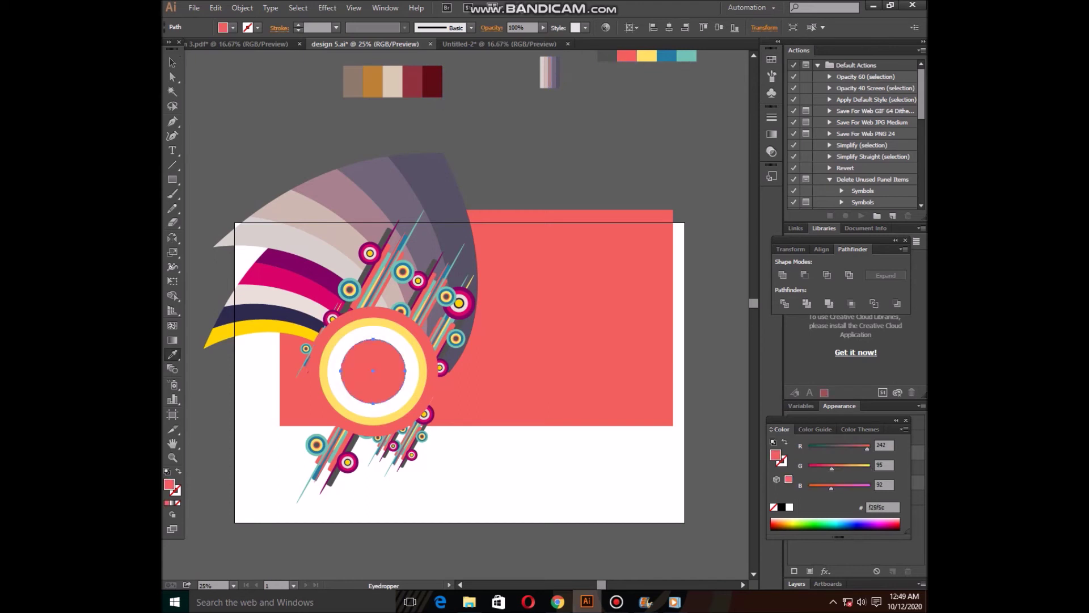
Enlarge the coral circle slightly, leaving a thin white band inside the yellow ring.
{"action": "key", "text": "v"}
{"action": "left_click", "coordinate": [522, 420]}
{"action": "left_click", "coordinate": [373, 372]}
{"action": "left_click_drag", "start_coordinate": [405, 404], "coordinate": [415, 413]}
{"action": "key", "text": "ctrl+shift+a"}
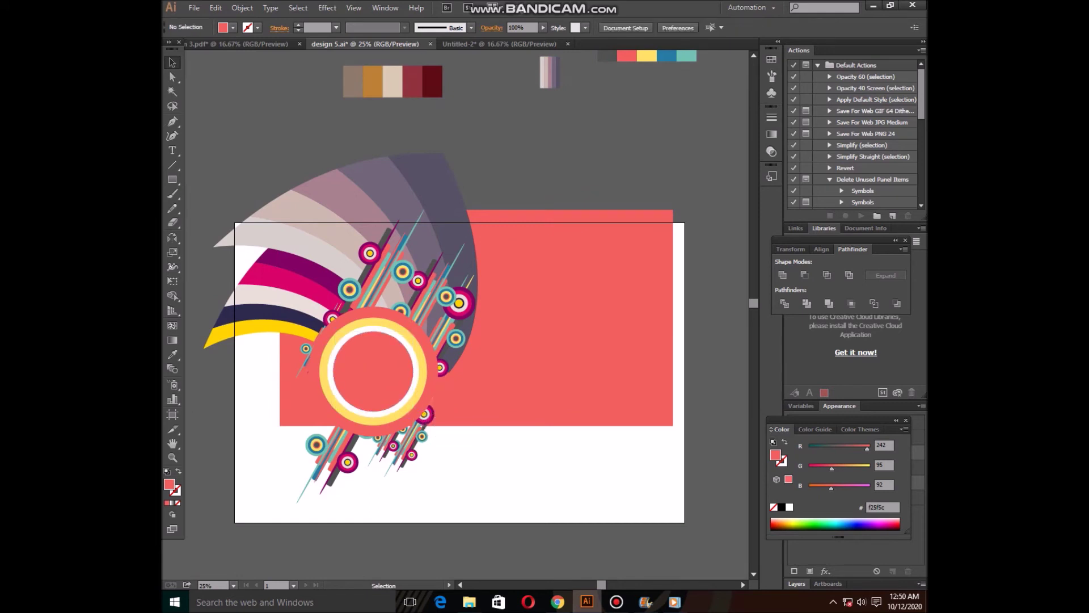
Bring the coral rectangle to the front and clip all the artwork to it with Ctrl+7.
{"action": "left_click", "coordinate": [567, 340]}
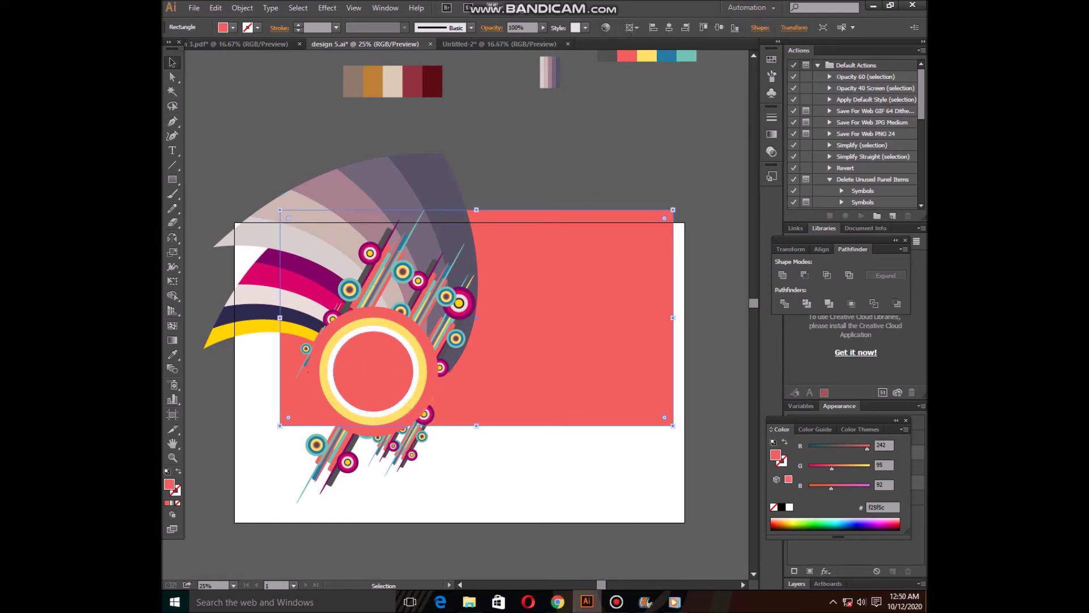
{"action": "right_click", "coordinate": [593, 364]}
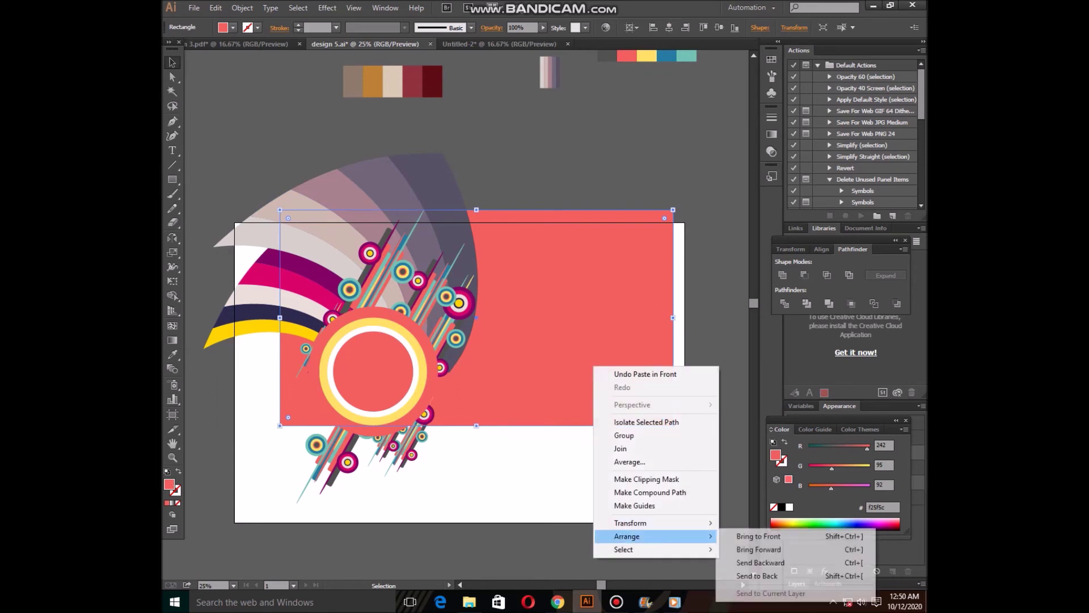
{"action": "left_click", "coordinate": [754, 536]}
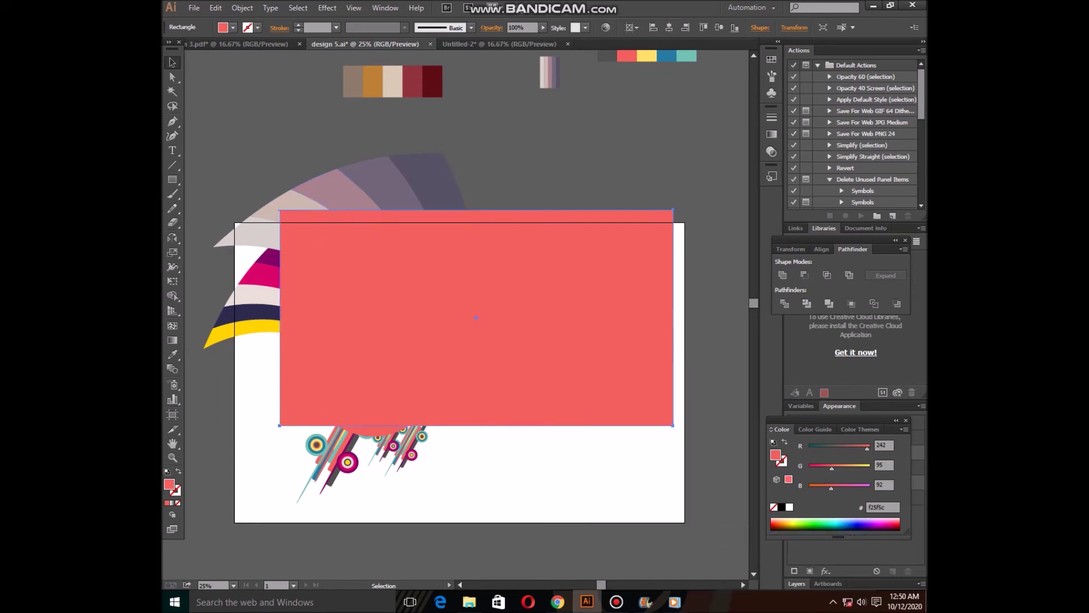
{"action": "key", "text": "ctrl+a"}
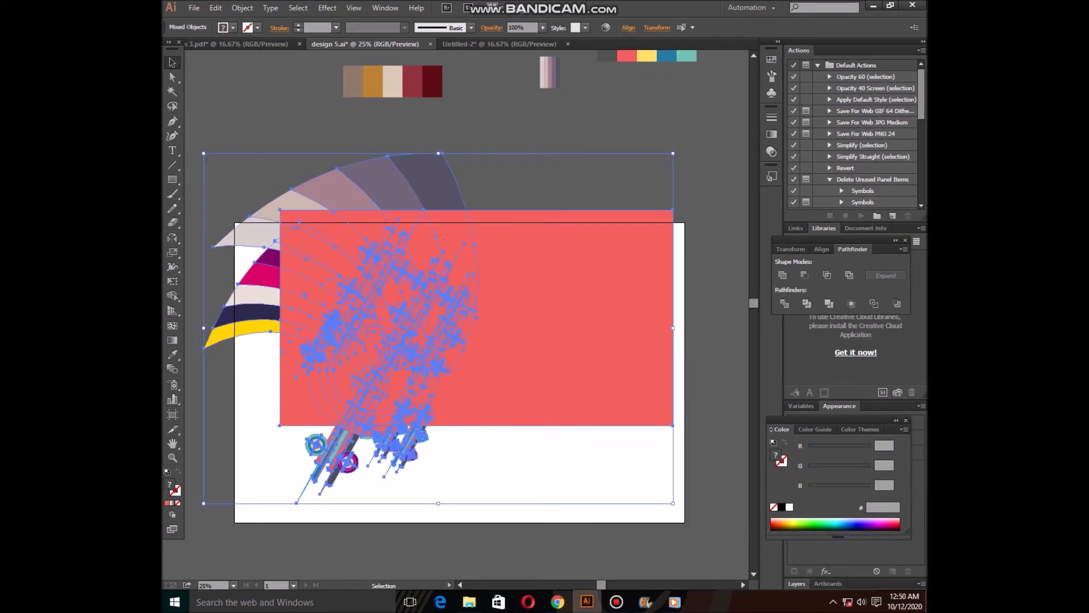
{"action": "key", "text": "ctrl+7"}
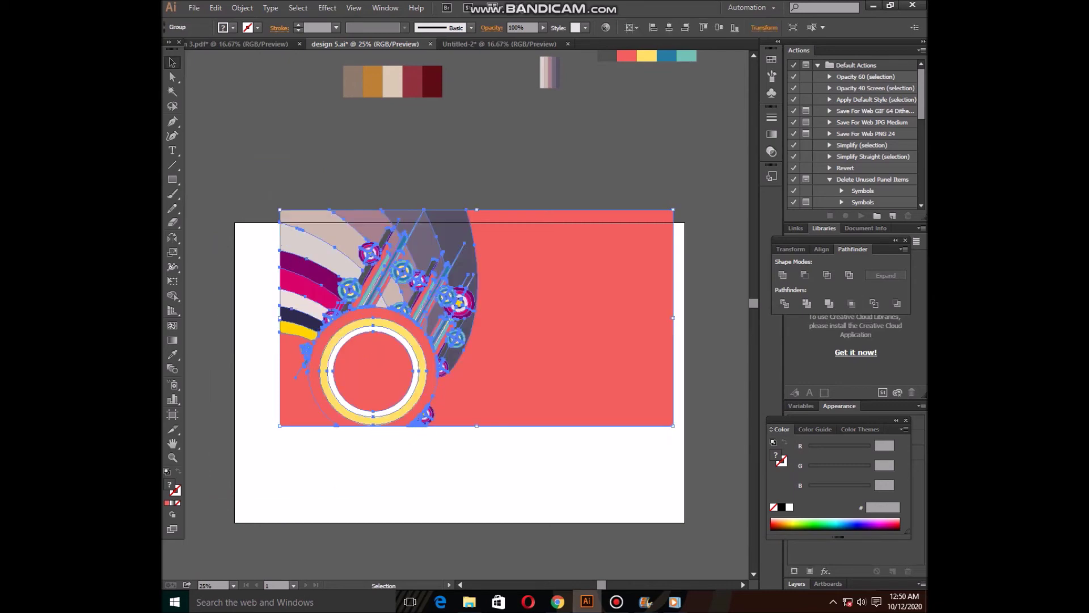
{"action": "key", "text": "ctrl+shift+a"}
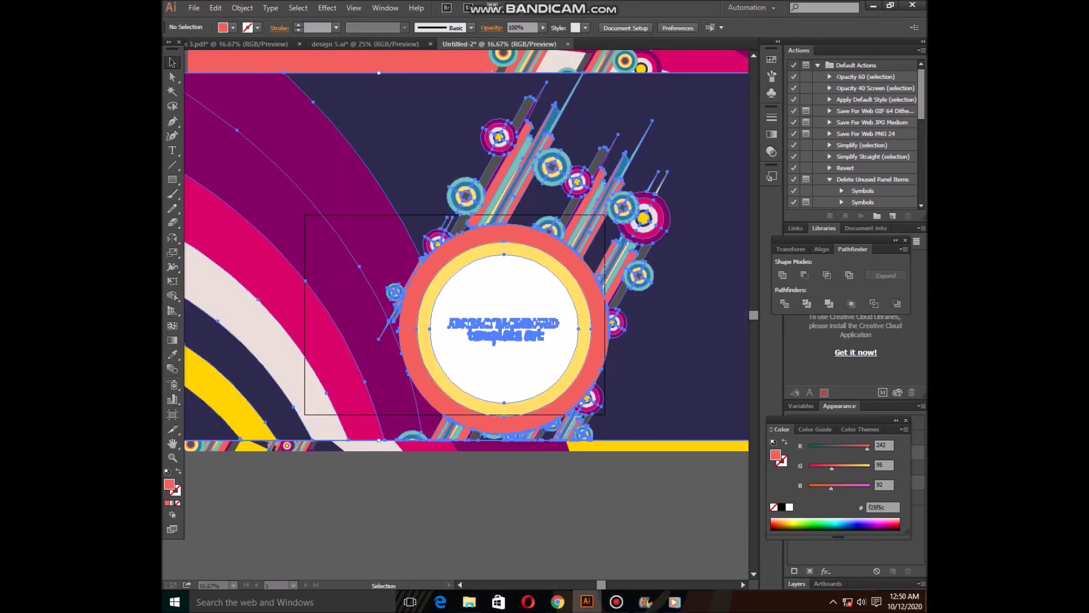
Copy the clipped banner into Untitled-2, release the clipping mask and delete the coral rectangle.
{"action": "mouse_move", "coordinate": [397, 255]}
{"action": "left_mouse_down"}
{"action": "mouse_move", "coordinate": [471, 210]}
{"action": "mouse_move", "coordinate": [454, 142]}
{"action": "left_mouse_up"}
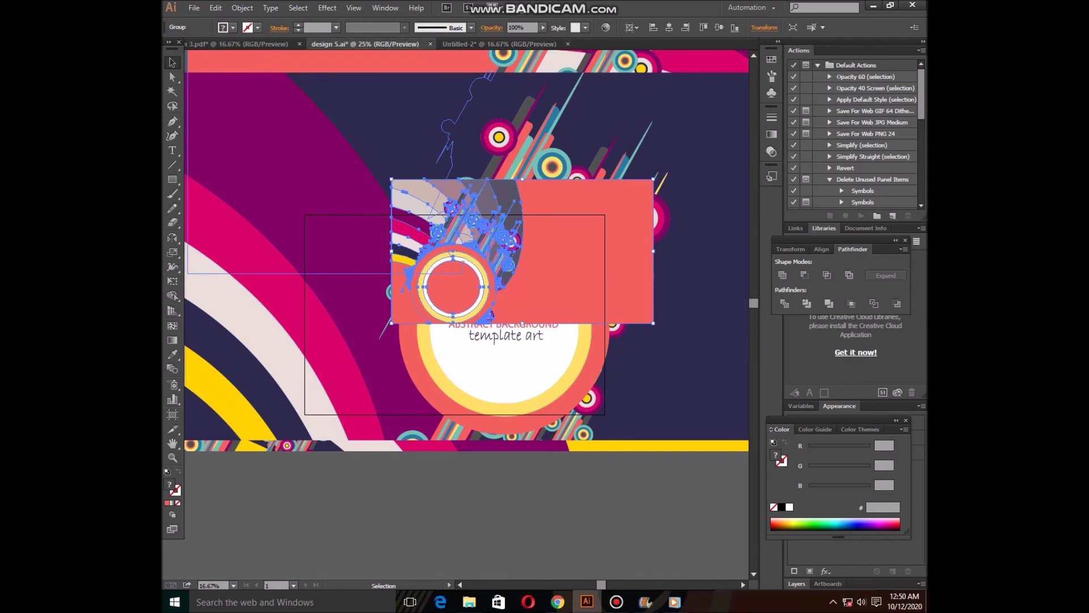
{"action": "key", "text": "ctrl+Tab"}
{"action": "left_click", "coordinate": [454, 312]}
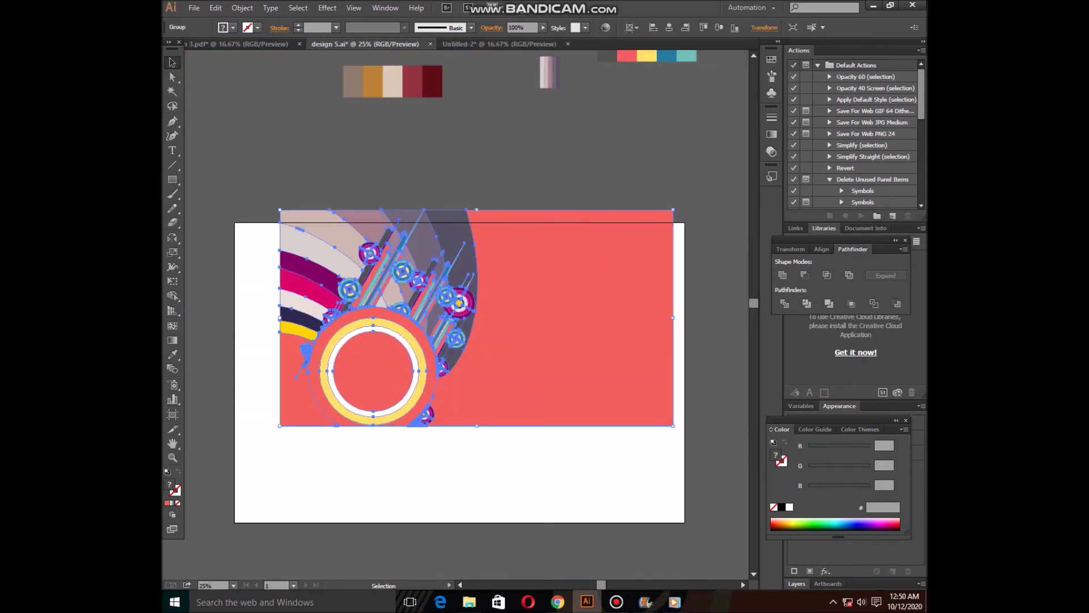
{"action": "key", "text": "ctrl+alt+7"}
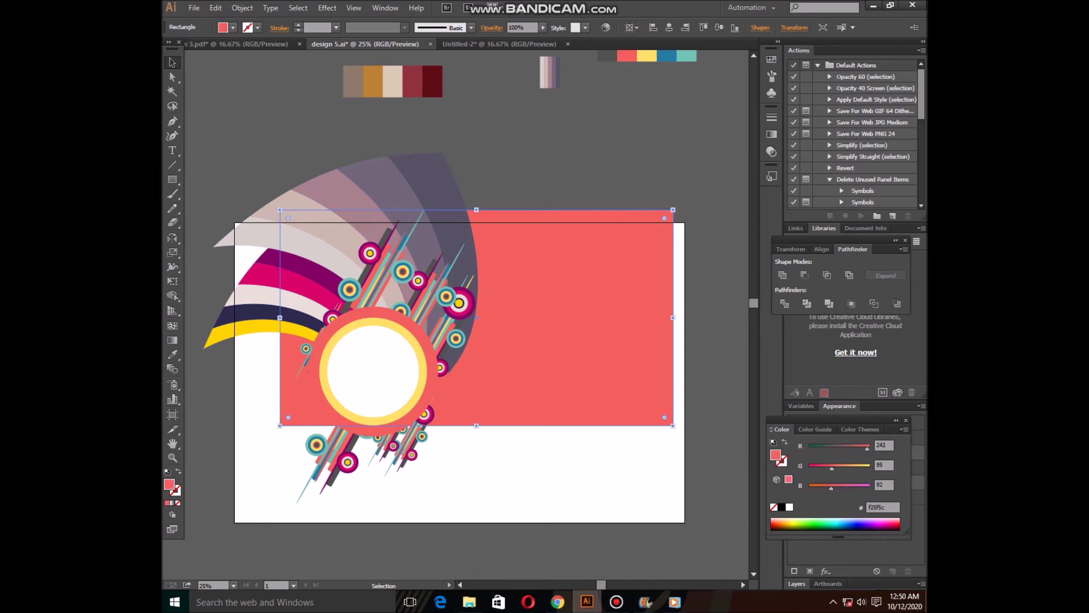
{"action": "key", "text": "Delete"}
Overlap the pale and colourful arc fans at upper right, colourful fan in front.
{"action": "left_click_drag", "start_coordinate": [408, 187], "coordinate": [635, 244]}
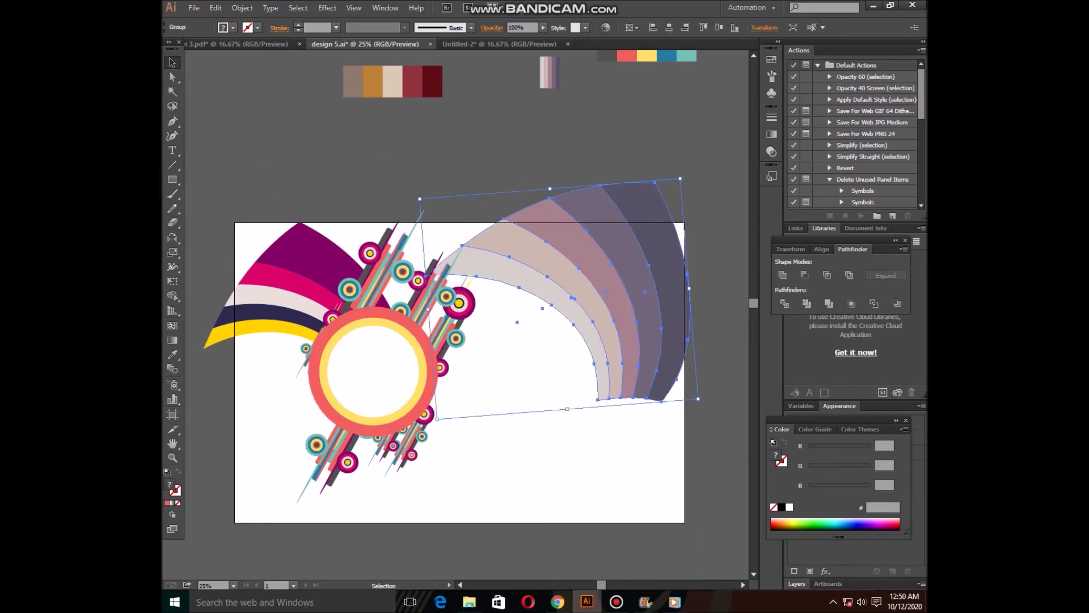
{"action": "left_click_drag", "start_coordinate": [284, 255], "coordinate": [697, 238]}
{"action": "left_click", "coordinate": [510, 141]}
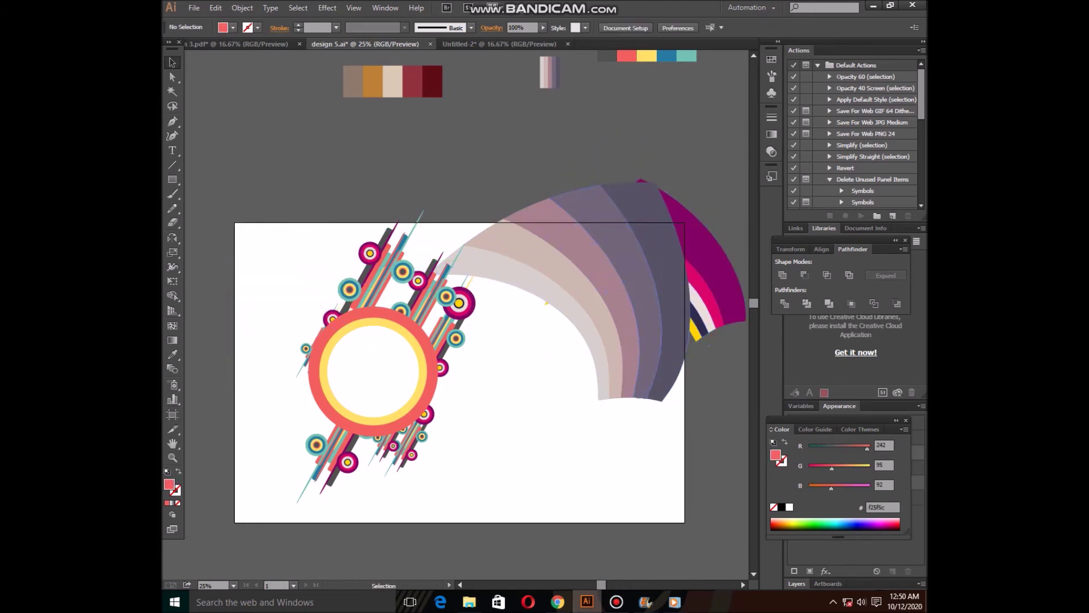
{"action": "left_click", "coordinate": [724, 327]}
{"action": "left_click_drag", "start_coordinate": [567, 340], "coordinate": [731, 318]}
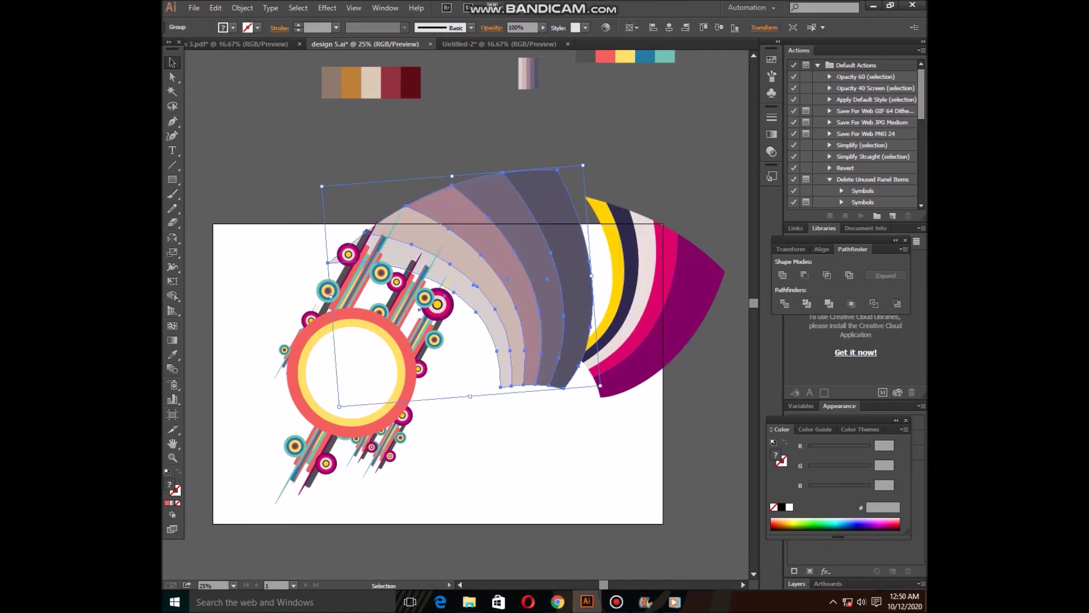
{"action": "left_click_drag", "start_coordinate": [624, 287], "coordinate": [512, 323]}
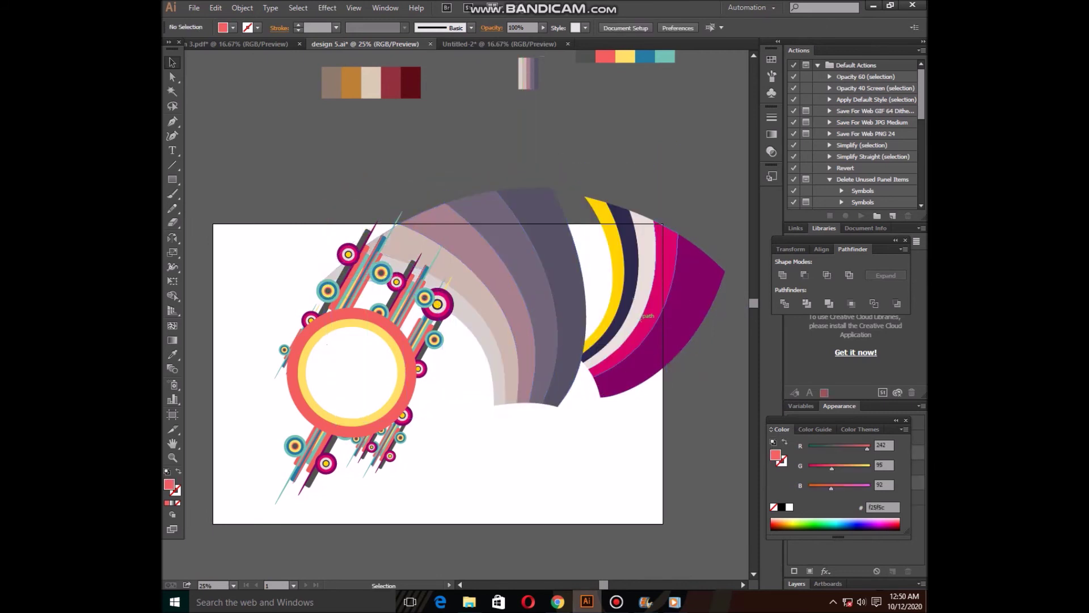
{"action": "left_click_drag", "start_coordinate": [692, 306], "coordinate": [630, 346]}
{"action": "right_click", "coordinate": [577, 364]}
{"action": "mouse_move", "coordinate": [609, 463]}
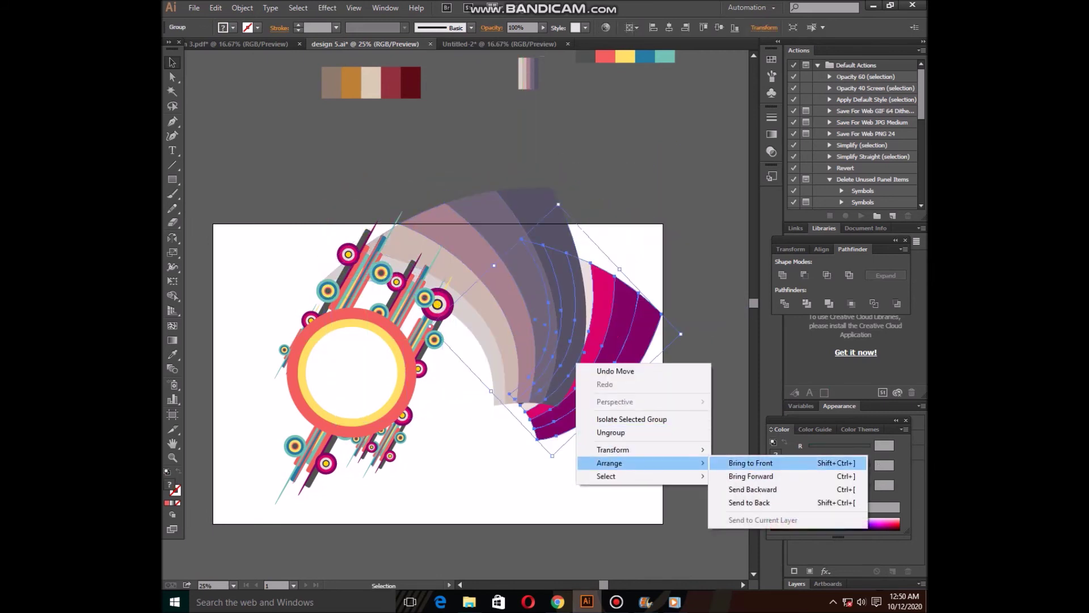
{"action": "left_click", "coordinate": [751, 463]}
Shift the combined fans up-right and move a stripe cluster to the artboard's lower right.
{"action": "key", "text": "ctrl+shift+a"}
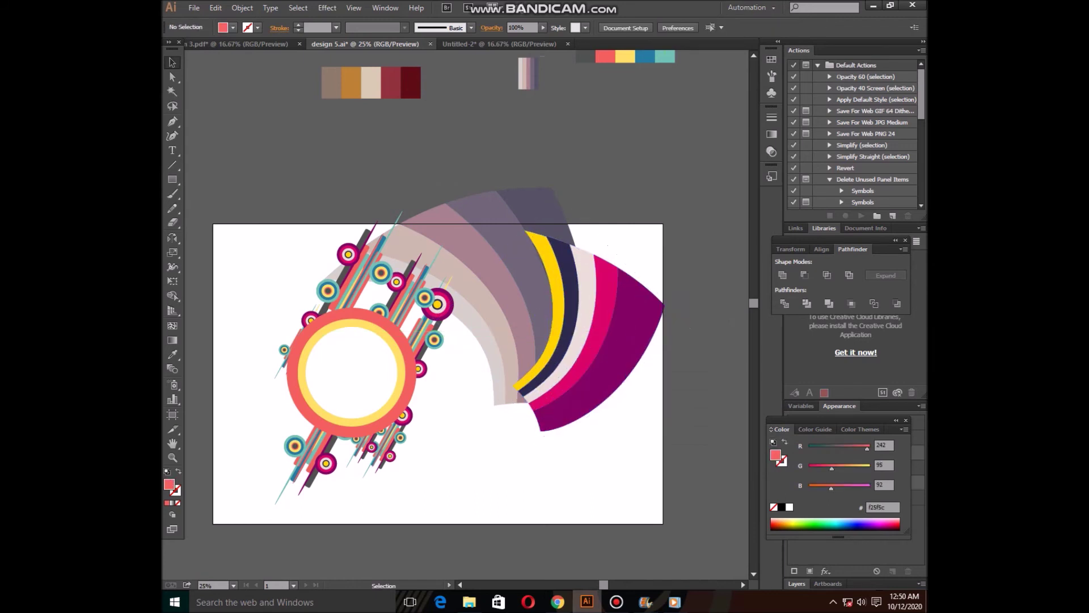
{"action": "left_click", "coordinate": [351, 372]}
{"action": "key", "text": "space"}
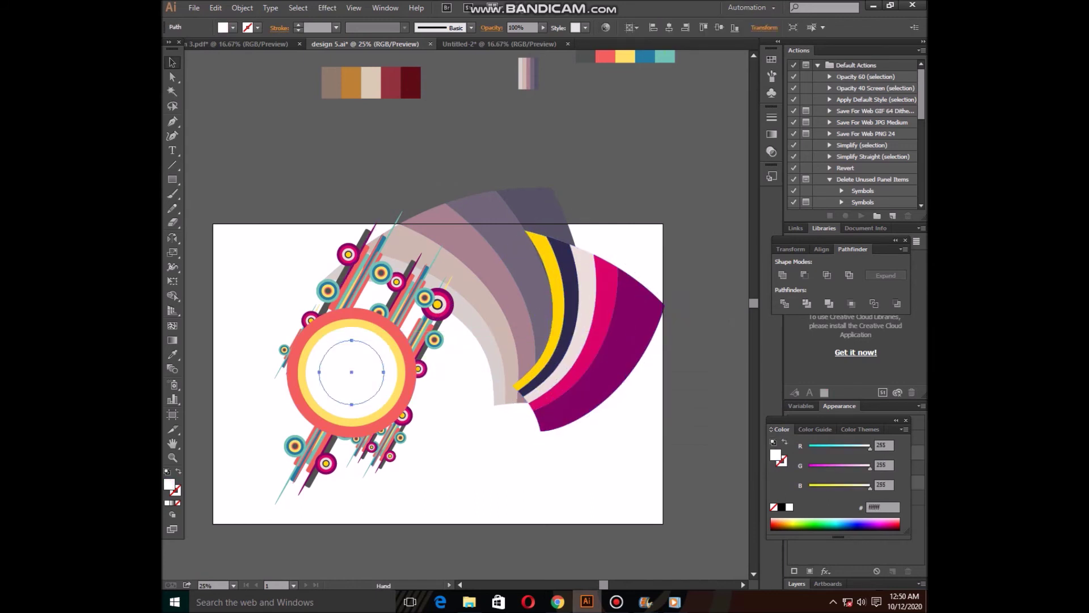
{"action": "left_click_drag", "start_coordinate": [497, 375], "coordinate": [562, 294]}
{"action": "key", "text": "ctrl+shift+a"}
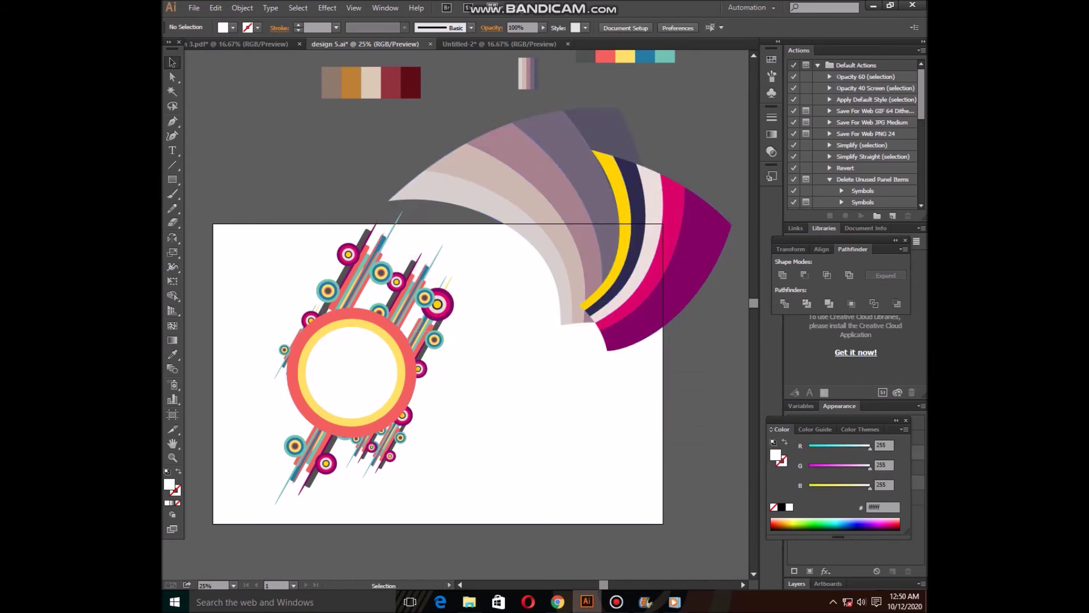
{"action": "left_click_drag", "start_coordinate": [340, 253], "coordinate": [652, 431]}
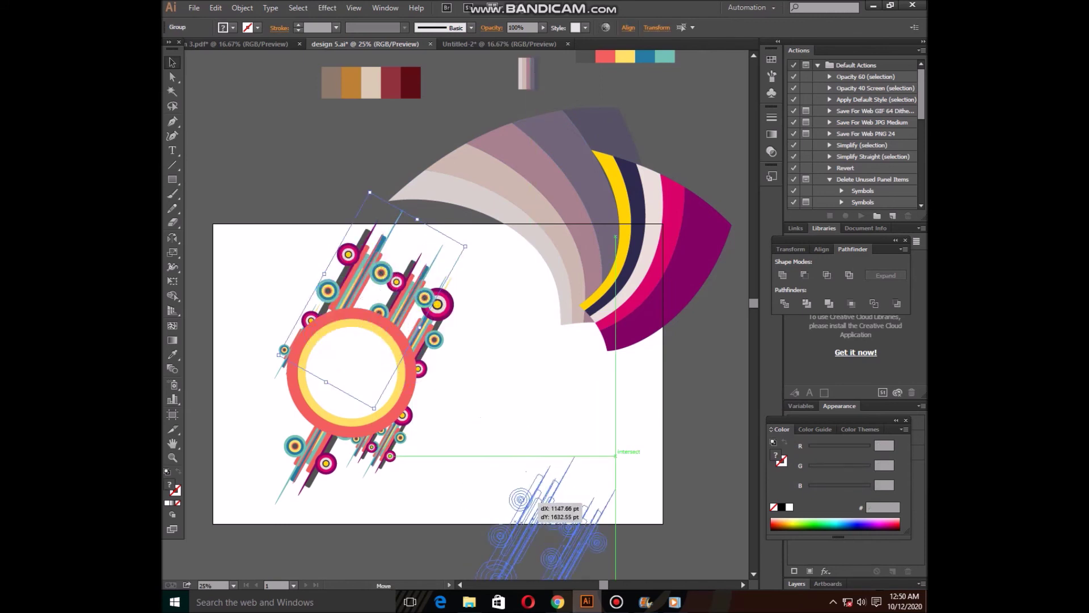
Move a smaller stripe cluster lower right, then group the ring's circles over the fan and bring them to front.
{"action": "key", "text": "ctrl+shift+a"}
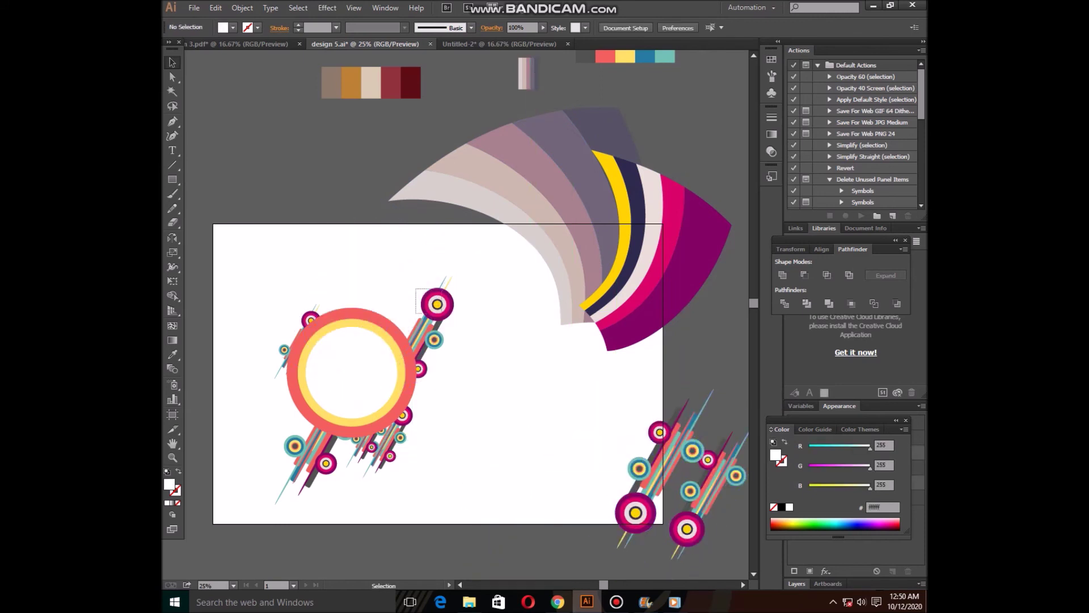
{"action": "left_click_drag", "start_coordinate": [437, 304], "coordinate": [731, 421]}
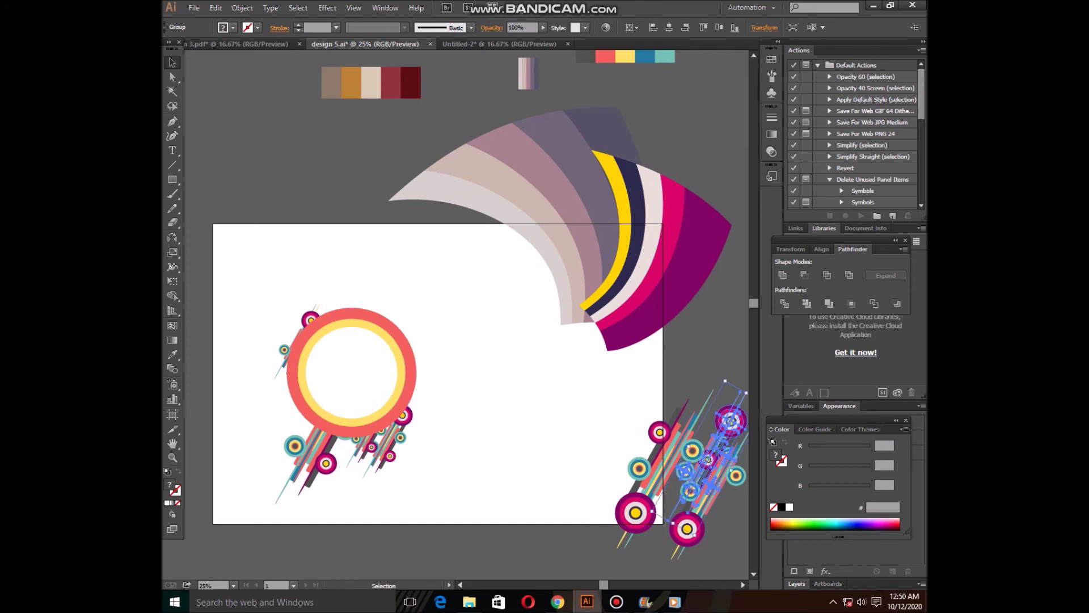
{"action": "left_click_drag", "start_coordinate": [390, 350], "coordinate": [614, 307]}
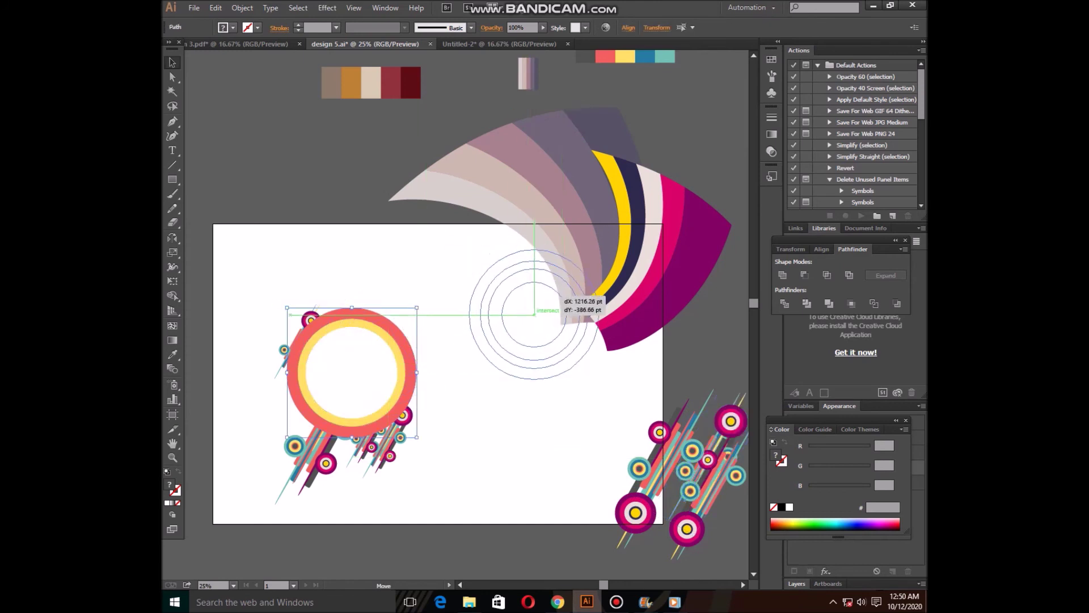
{"action": "left_click", "coordinate": [579, 323]}
{"action": "right_click", "coordinate": [576, 375]}
{"action": "key", "text": "Escape"}
{"action": "left_click_drag", "start_coordinate": [590, 408], "coordinate": [554, 346]}
{"action": "right_click", "coordinate": [553, 347]}
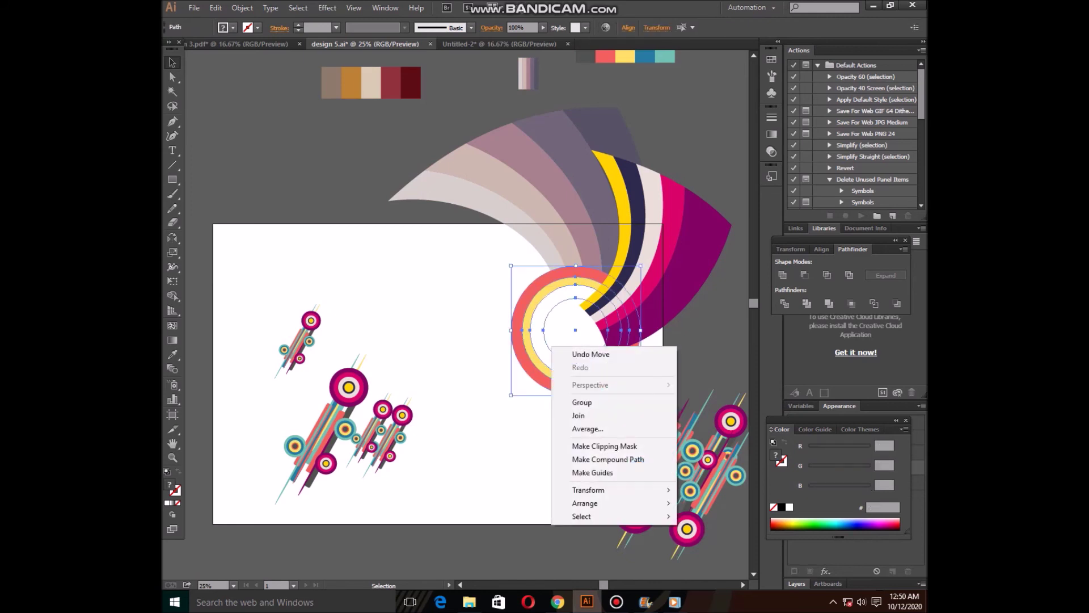
{"action": "left_click", "coordinate": [582, 402]}
{"action": "right_click", "coordinate": [574, 359]}
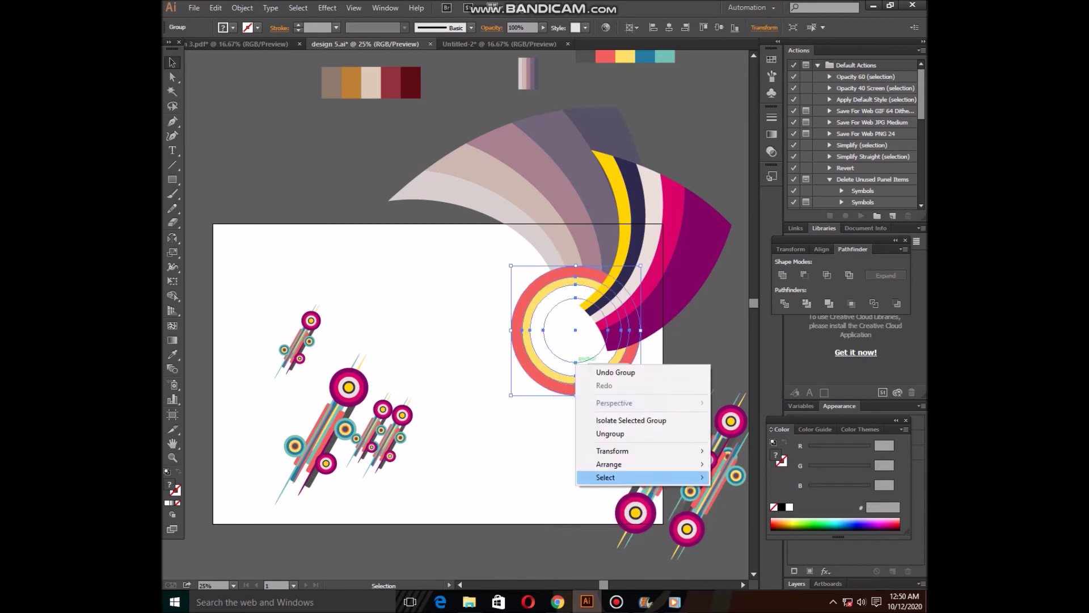
{"action": "left_click", "coordinate": [749, 464]}
Move a stripe cluster far left and send it behind the fan, then undo the move.
{"action": "mouse_move", "coordinate": [665, 473]}
{"action": "left_mouse_down"}
{"action": "mouse_move", "coordinate": [489, 509]}
{"action": "mouse_move", "coordinate": [645, 181]}
{"action": "left_mouse_up"}
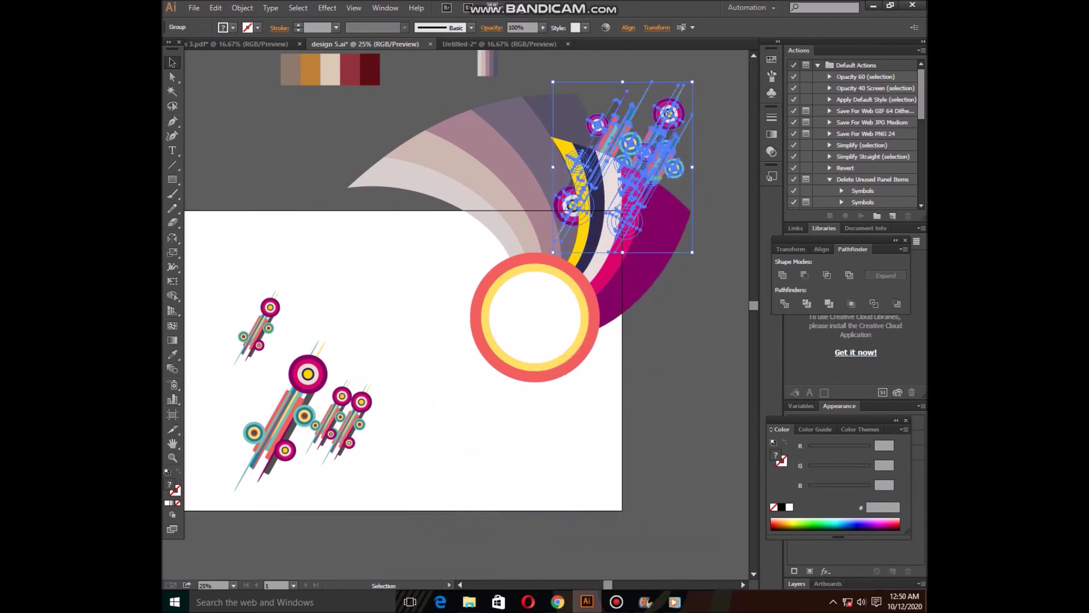
{"action": "right_click", "coordinate": [648, 182]}
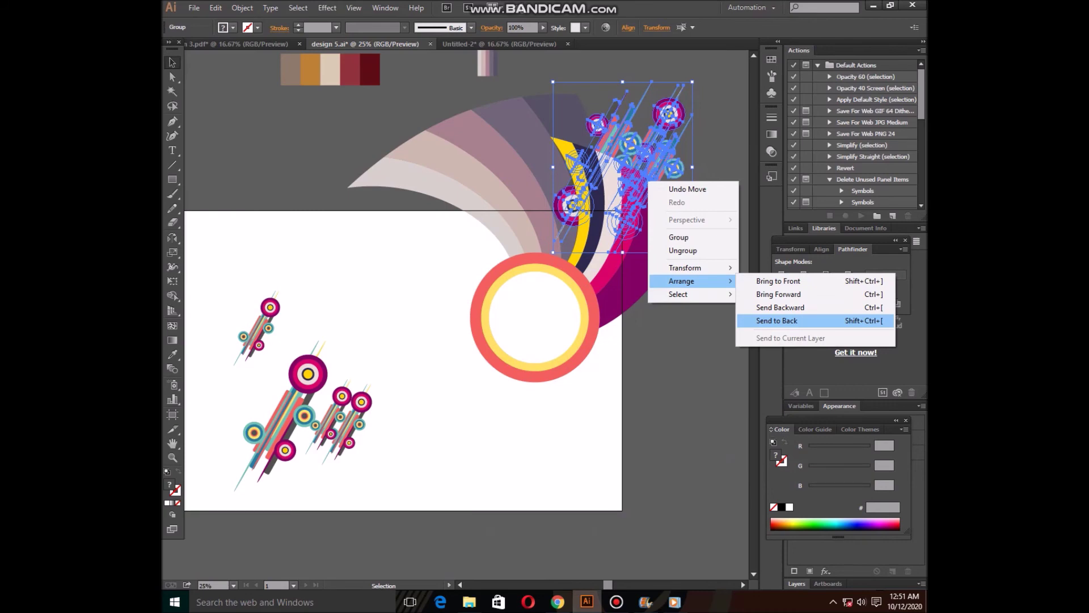
{"action": "left_click", "coordinate": [777, 320]}
{"action": "left_click_drag", "start_coordinate": [688, 131], "coordinate": [652, 312]}
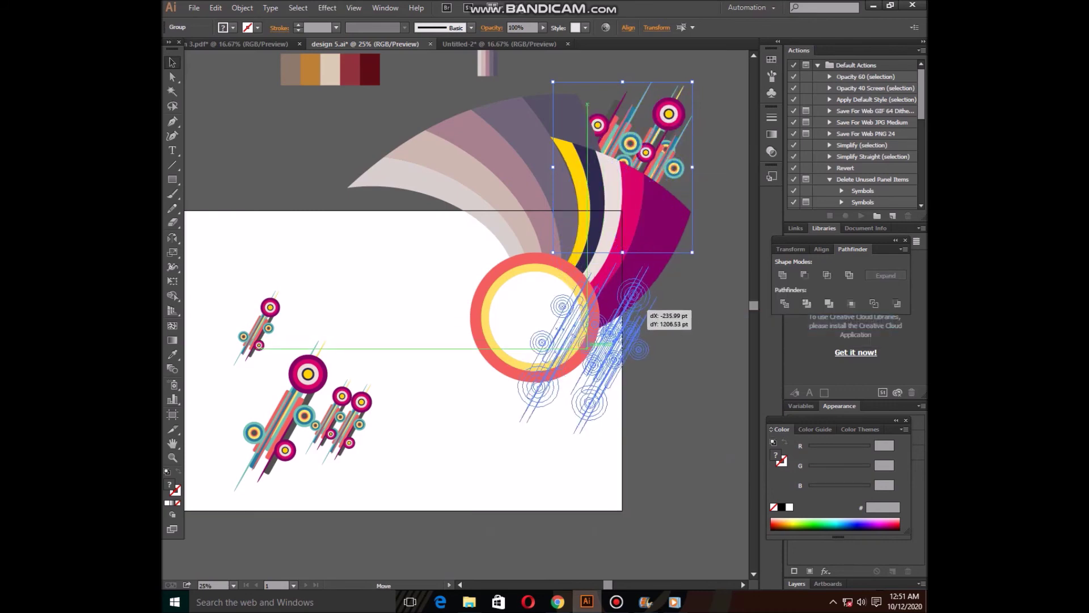
{"action": "key", "text": "ctrl+shift+a"}
{"action": "key", "text": "ctrl+z"}
{"action": "key", "text": "ctrl+z"}
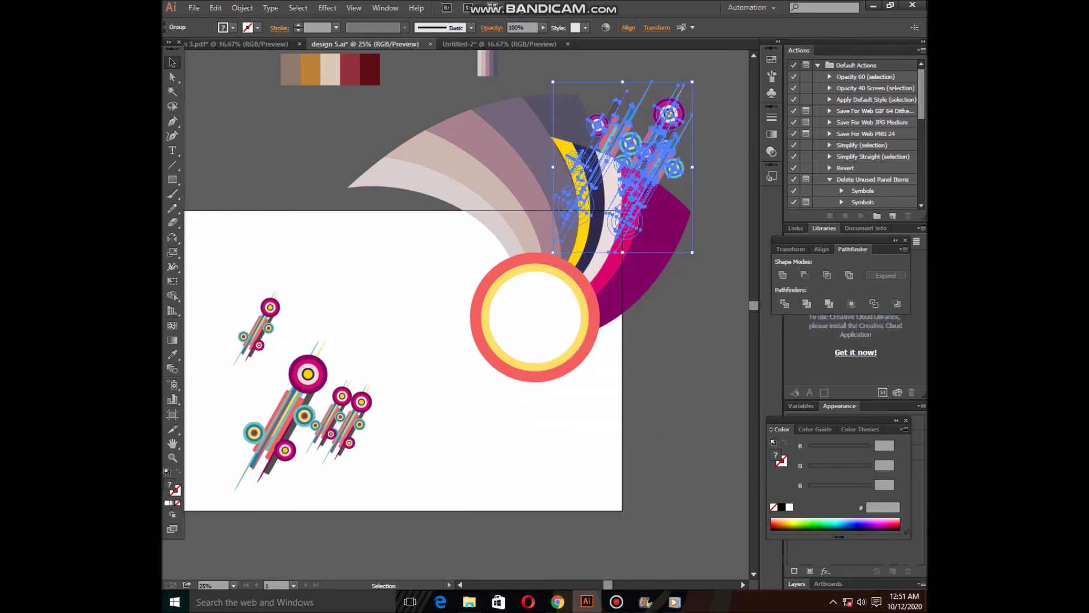
{"action": "key", "text": "ctrl+shift+a"}
Move a circles-and-stripes group onto the ring, then undo the recent cluster placements.
{"action": "left_click_drag", "start_coordinate": [674, 165], "coordinate": [490, 244]}
{"action": "key", "text": "ctrl+shift+a"}
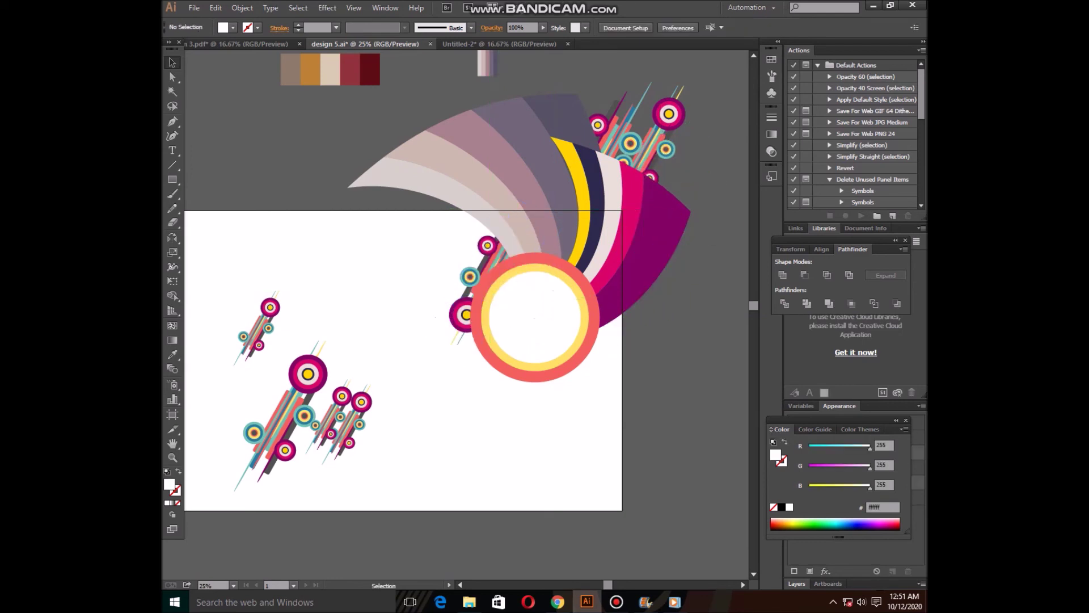
{"action": "left_click", "coordinate": [490, 244]}
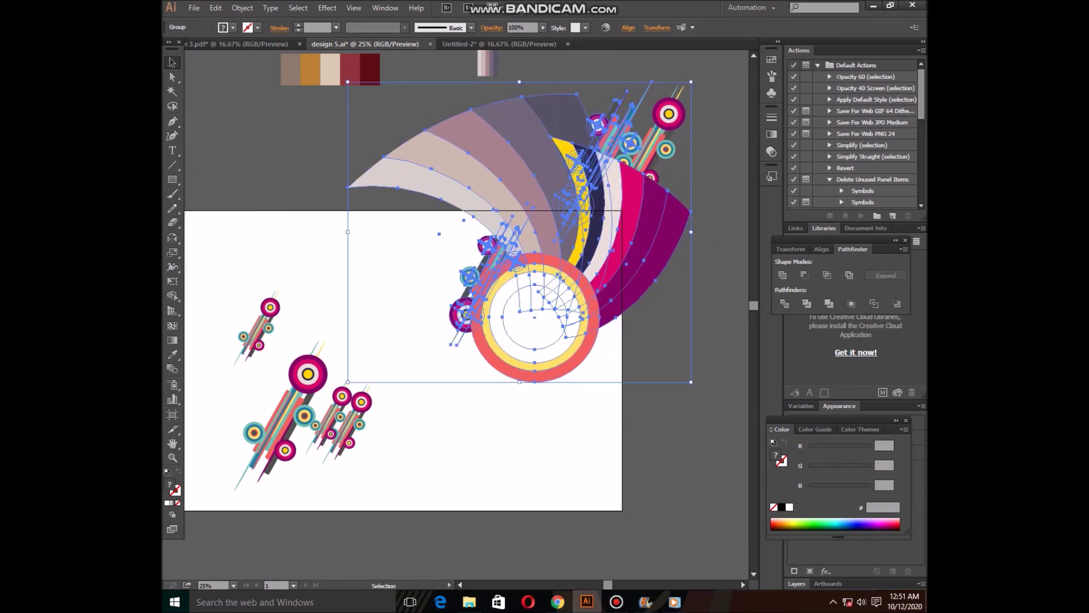
{"action": "key", "text": "ctrl+shift+a"}
{"action": "left_click", "coordinate": [669, 116]}
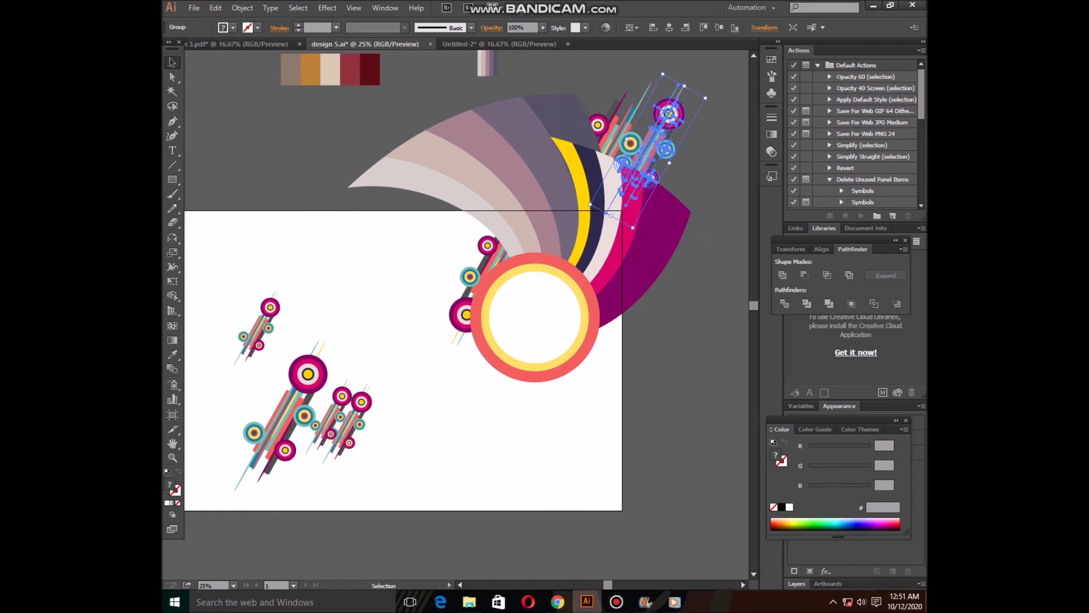
{"action": "key", "text": "ctrl+z"}
{"action": "key", "text": "ctrl+z"}
{"action": "key", "text": "ctrl+z"}
Bring the bottom-right circles-and-stripes group to front over the fan and park a cluster at the right edge.
{"action": "right_click", "coordinate": [657, 413]}
{"action": "left_click", "coordinate": [651, 465]}
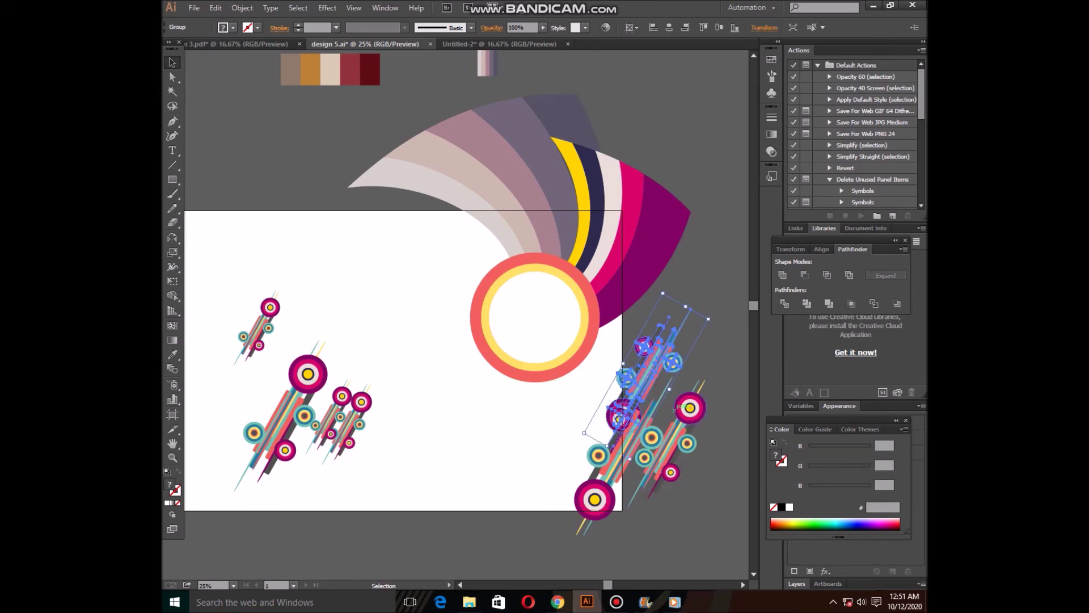
{"action": "left_click_drag", "start_coordinate": [651, 465], "coordinate": [590, 268]}
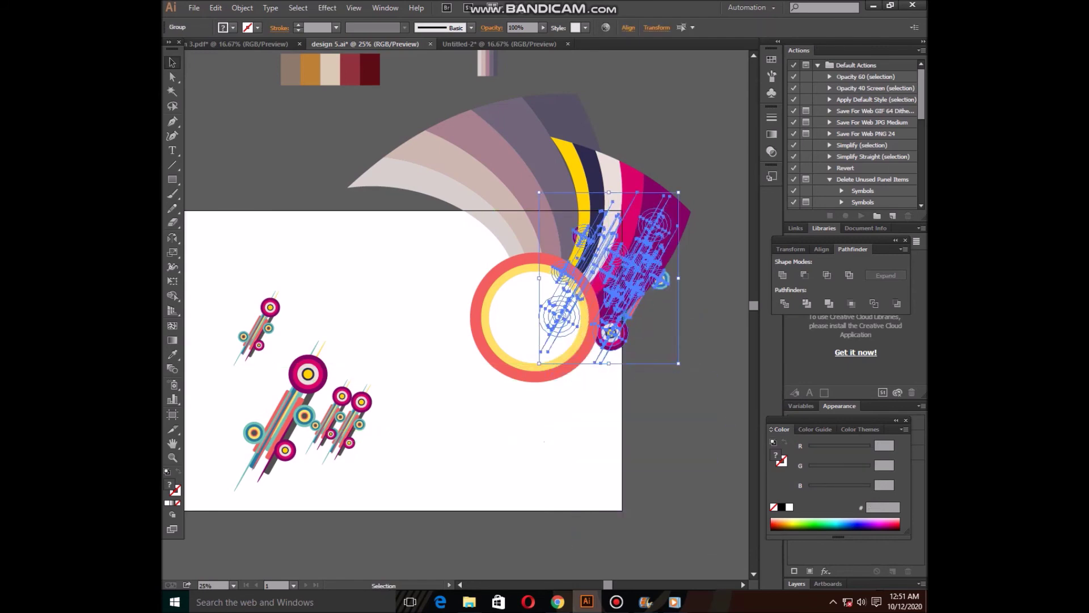
{"action": "right_click", "coordinate": [612, 278]}
{"action": "mouse_move", "coordinate": [675, 376]}
{"action": "left_click", "coordinate": [749, 377]}
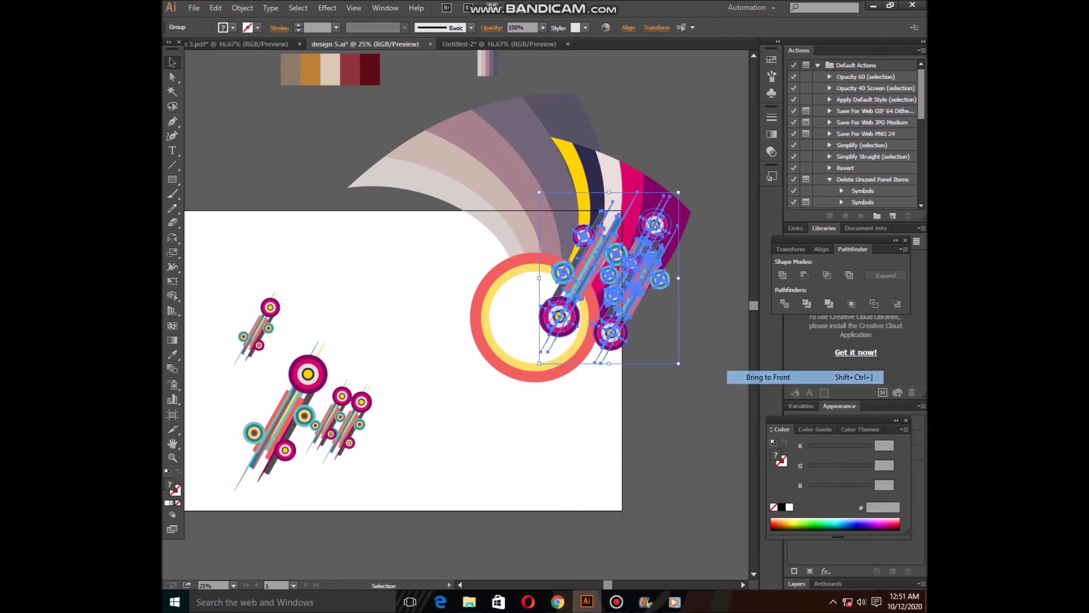
{"action": "left_click_drag", "start_coordinate": [613, 272], "coordinate": [619, 173]}
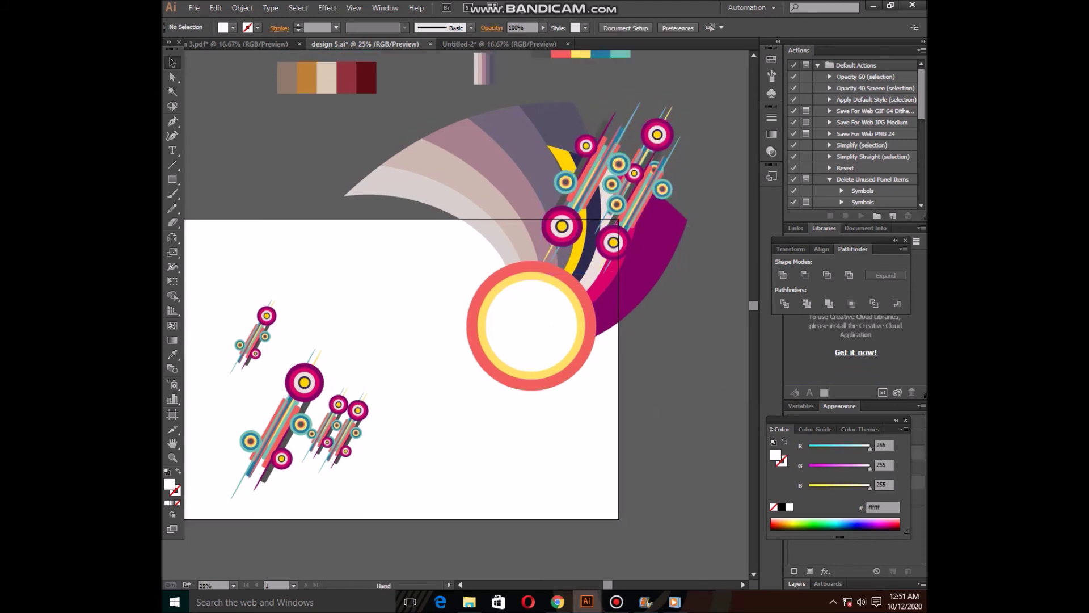
{"action": "mouse_move", "coordinate": [617, 175]}
{"action": "left_mouse_down"}
{"action": "mouse_move", "coordinate": [336, 409]}
{"action": "mouse_move", "coordinate": [641, 431]}
{"action": "mouse_move", "coordinate": [595, 363]}
{"action": "mouse_move", "coordinate": [597, 316]}
{"action": "left_mouse_up"}
{"action": "right_click", "coordinate": [597, 317]}
Ungroup the right-edge cluster and move its four circles off the artboard.
{"action": "left_click", "coordinate": [630, 388]}
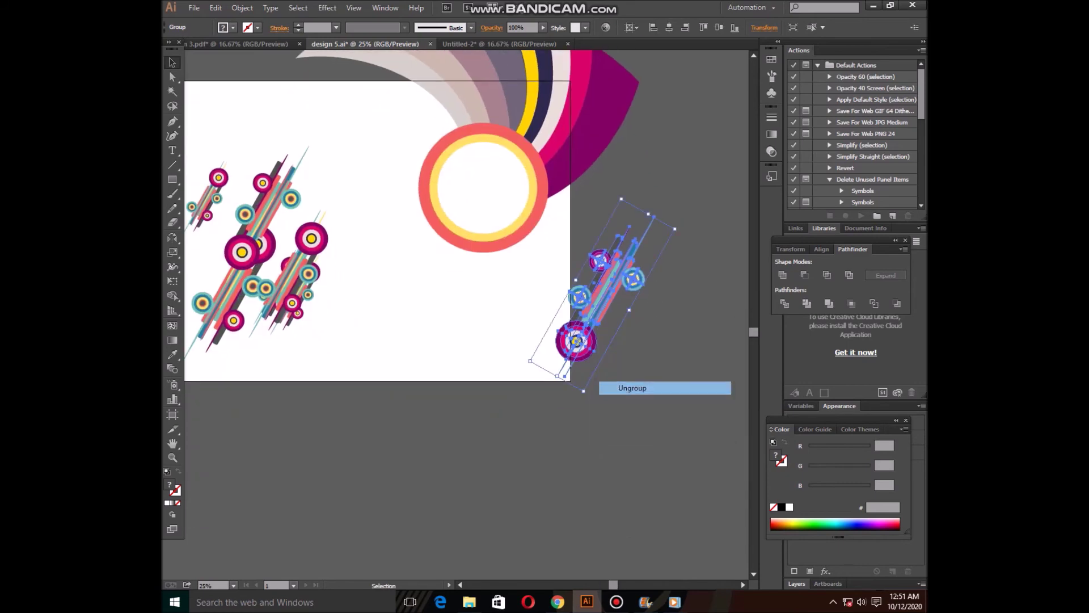
{"action": "left_click", "coordinate": [596, 305]}
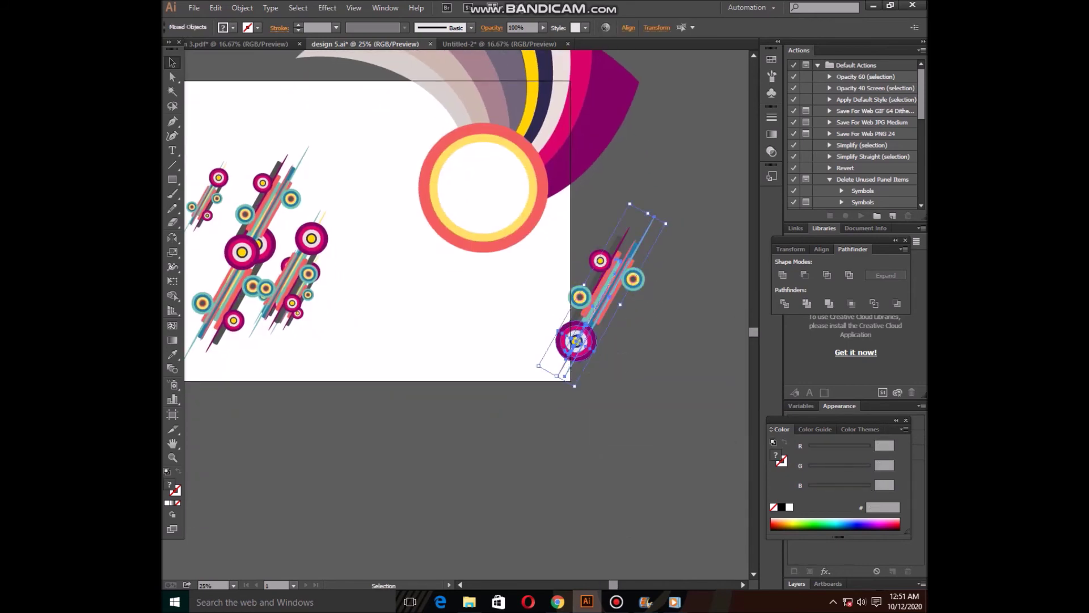
{"action": "left_click", "coordinate": [576, 340]}
{"action": "left_click_drag", "start_coordinate": [576, 341], "coordinate": [553, 412]}
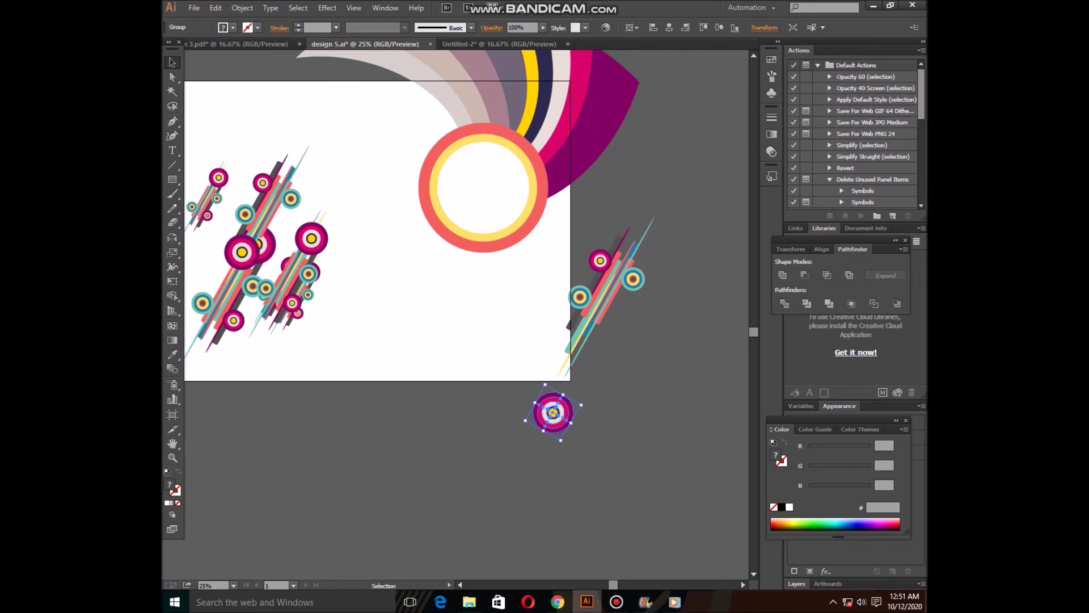
{"action": "left_click_drag", "start_coordinate": [633, 279], "coordinate": [601, 428]}
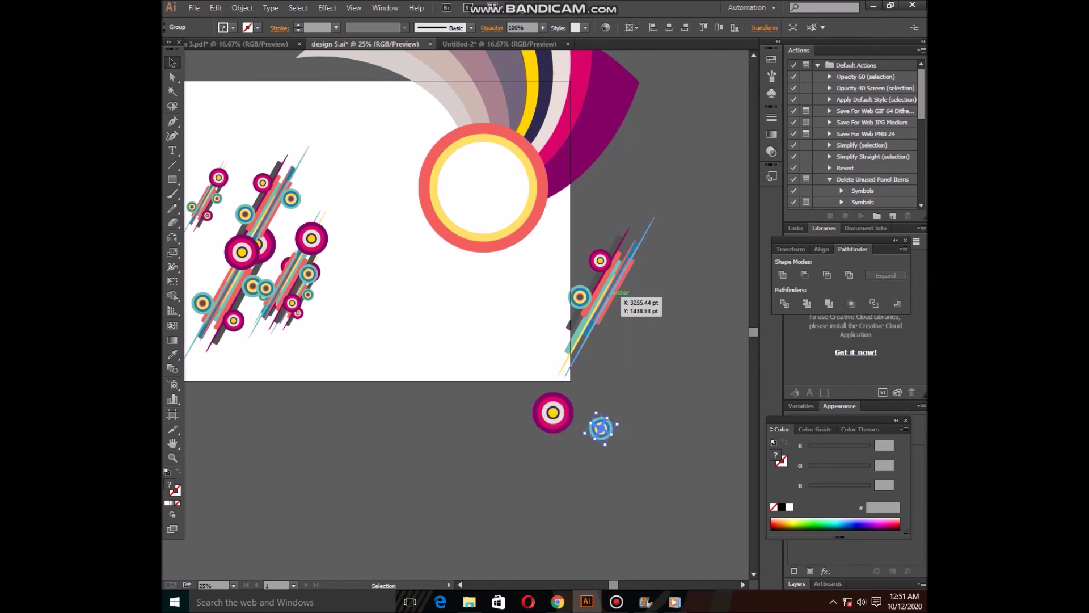
{"action": "left_click_drag", "start_coordinate": [600, 260], "coordinate": [719, 376]}
{"action": "left_click_drag", "start_coordinate": [580, 297], "coordinate": [483, 361]}
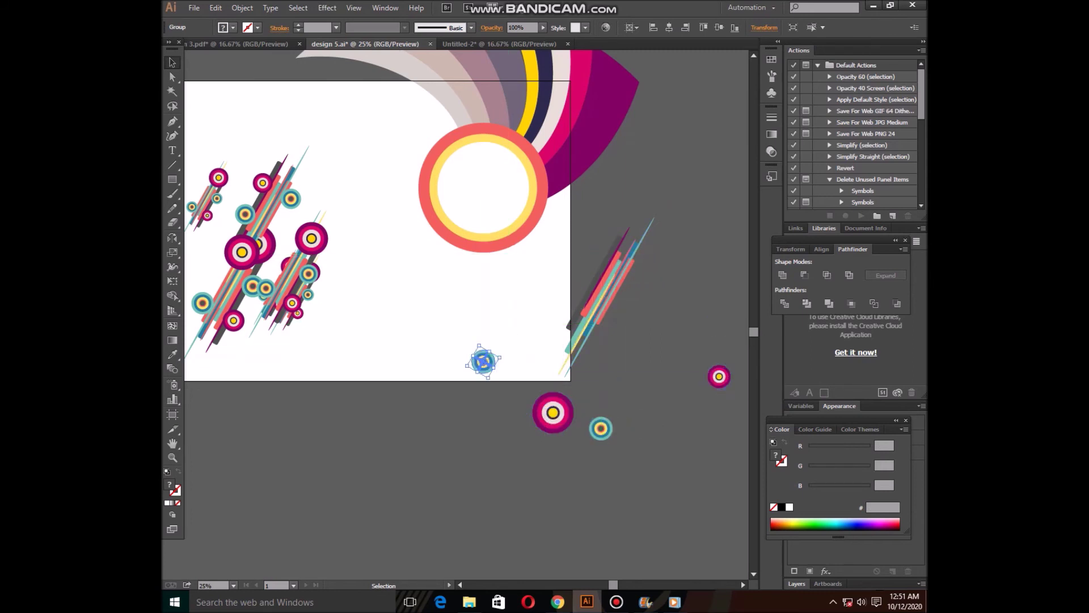
Move the bare diagonal stripes over the large ring and make copies of them.
{"action": "left_click", "coordinate": [603, 284]}
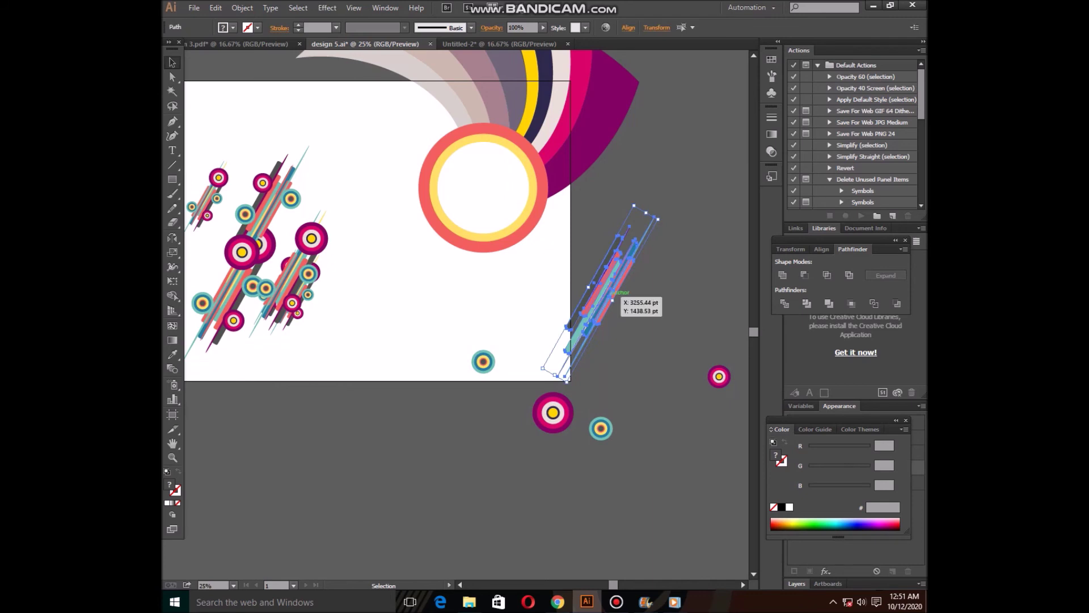
{"action": "left_click_drag", "start_coordinate": [612, 294], "coordinate": [458, 254]}
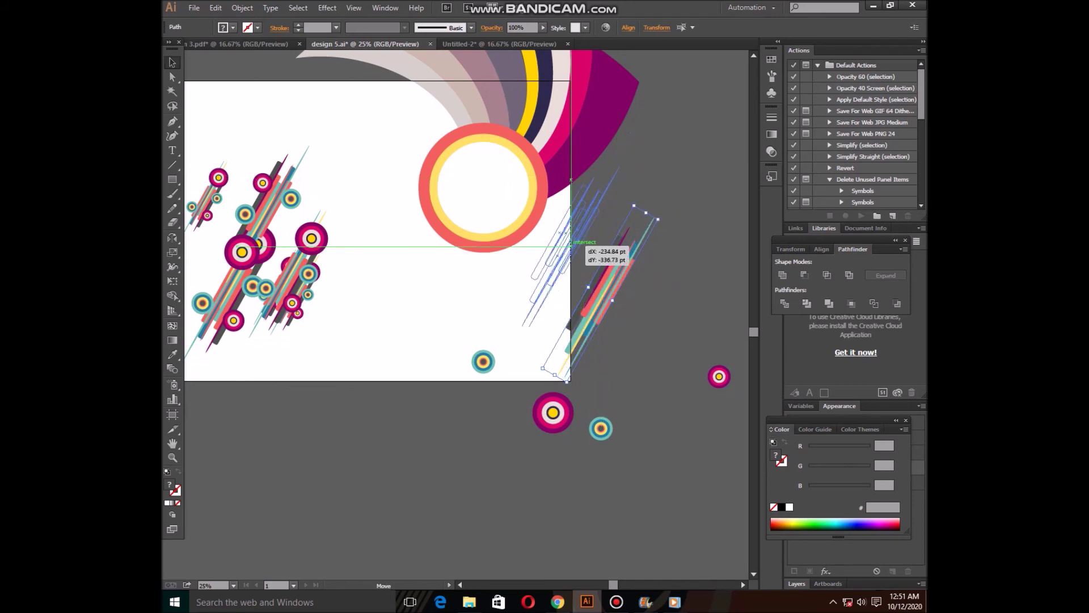
{"action": "key", "text": "ctrl+shift+a"}
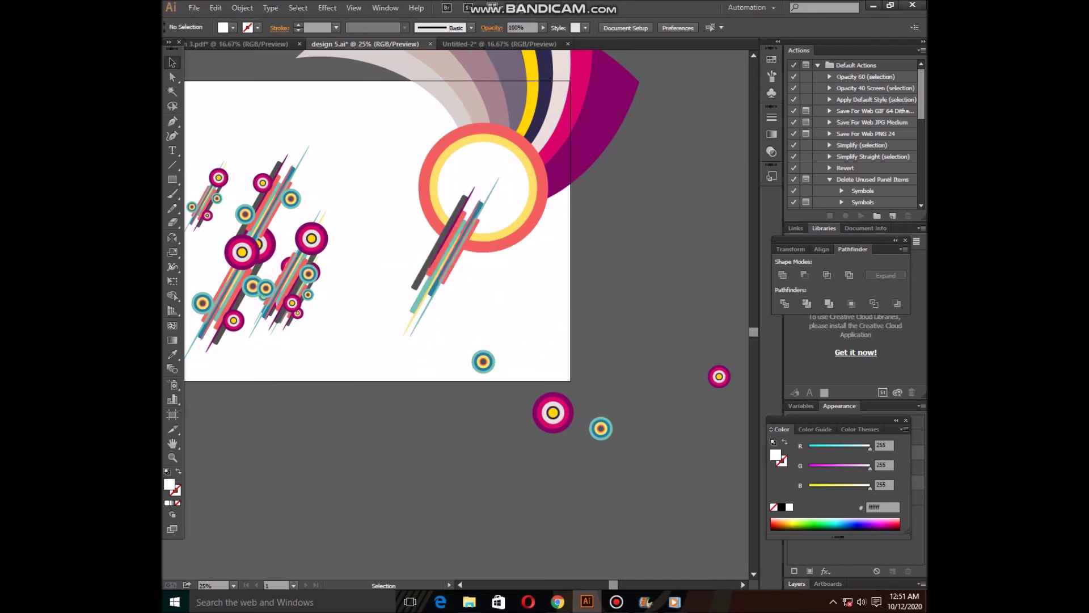
{"action": "mouse_move", "coordinate": [480, 323]}
{"action": "left_mouse_down"}
{"action": "mouse_move", "coordinate": [434, 305]}
{"action": "mouse_move", "coordinate": [560, 221]}
{"action": "left_mouse_up"}
{"action": "mouse_move", "coordinate": [457, 261]}
{"action": "left_mouse_down"}
{"action": "mouse_move", "coordinate": [453, 170]}
{"action": "mouse_move", "coordinate": [457, 261]}
{"action": "left_mouse_up"}
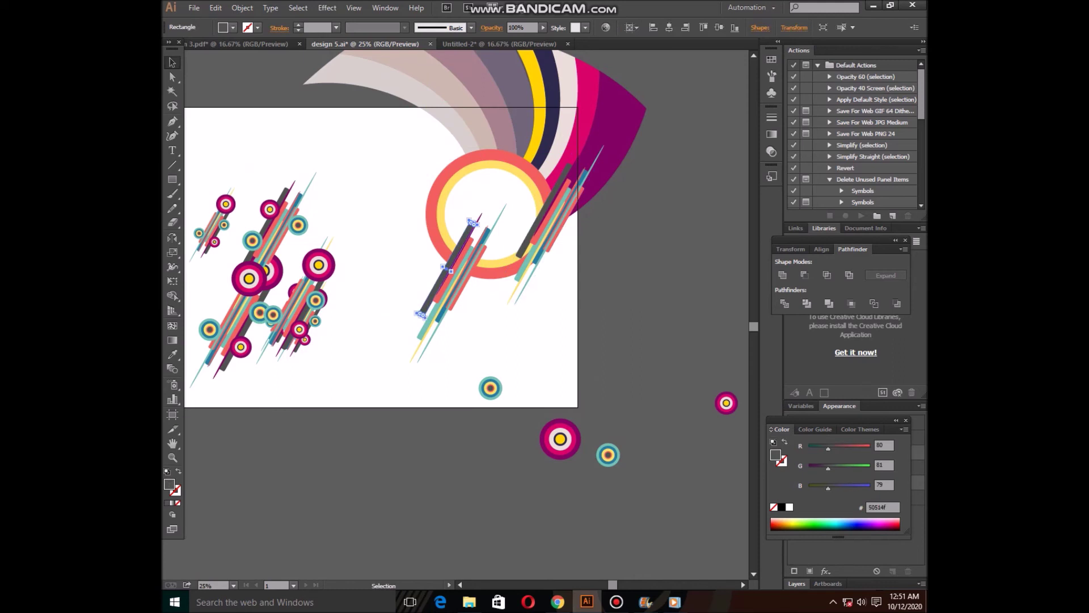
{"action": "left_click_drag", "start_coordinate": [480, 323], "coordinate": [429, 296]}
Group the stripe copies, set them across the ring's upper left, and slide the purple line in.
{"action": "left_click_drag", "start_coordinate": [456, 332], "coordinate": [456, 366]}
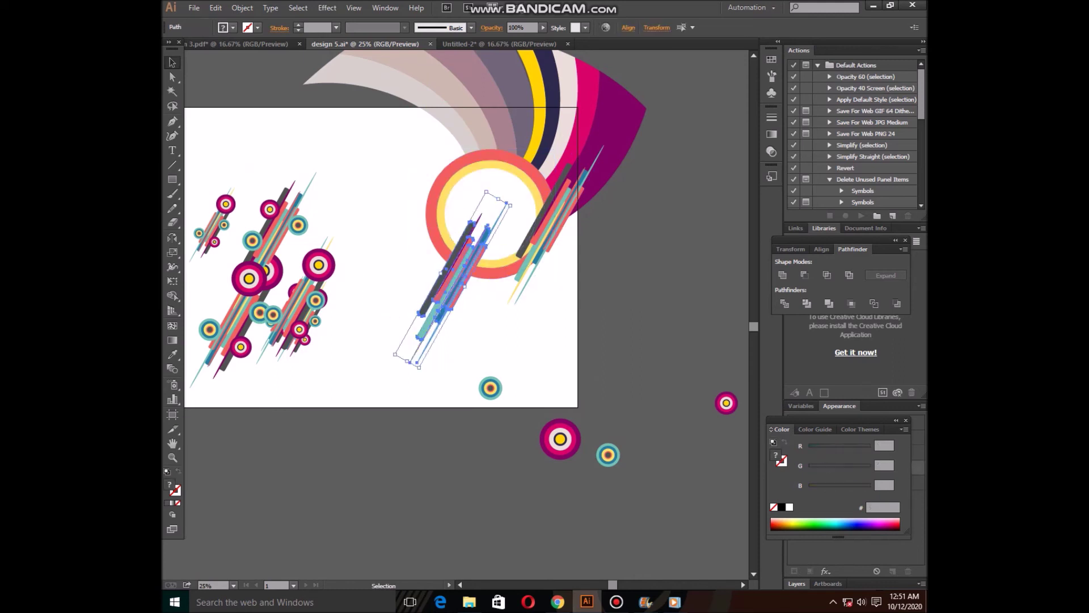
{"action": "right_click", "coordinate": [411, 295]}
{"action": "left_click", "coordinate": [426, 355]}
{"action": "mouse_move", "coordinate": [456, 278]}
{"action": "left_mouse_down"}
{"action": "mouse_move", "coordinate": [410, 200]}
{"action": "mouse_move", "coordinate": [435, 184]}
{"action": "left_mouse_up"}
{"action": "key", "text": "ctrl+shift+a"}
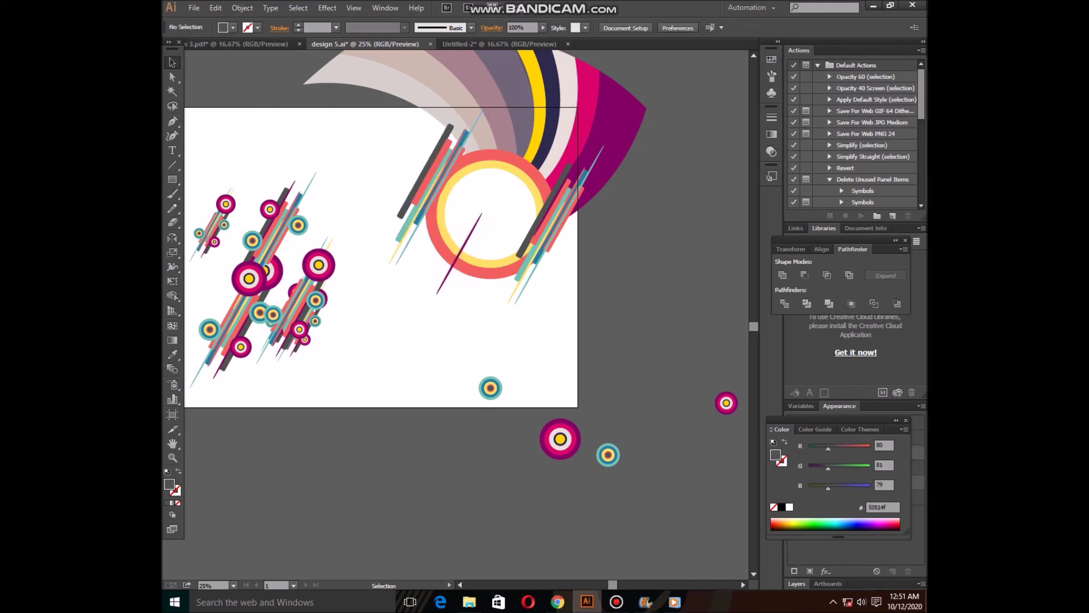
{"action": "left_click_drag", "start_coordinate": [454, 265], "coordinate": [553, 264]}
{"action": "key", "text": "ctrl+shift+a"}
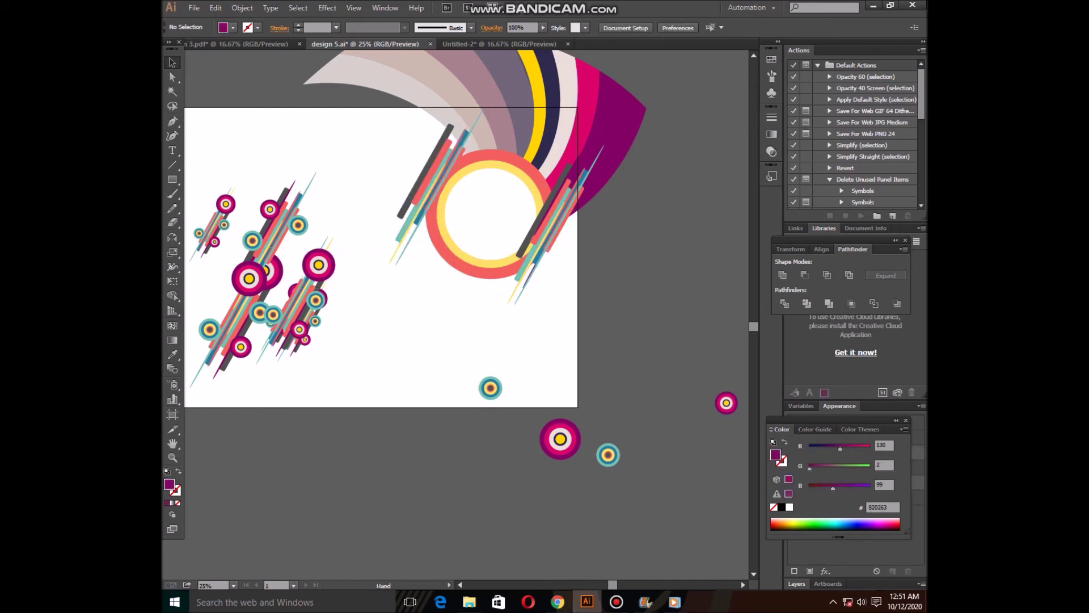
{"action": "scroll", "coordinate": [553, 264], "scroll_direction": "down", "scroll_amount": 2}
Move the large magenta circle and the striped circle group below the artboard onto the grey canvas.
{"action": "mouse_move", "coordinate": [546, 375]}
{"action": "left_mouse_down"}
{"action": "mouse_move", "coordinate": [440, 235]}
{"action": "mouse_move", "coordinate": [478, 178]}
{"action": "mouse_move", "coordinate": [445, 369]}
{"action": "mouse_move", "coordinate": [466, 272]}
{"action": "left_mouse_up"}
{"action": "left_click_drag", "start_coordinate": [349, 97], "coordinate": [447, 377]}
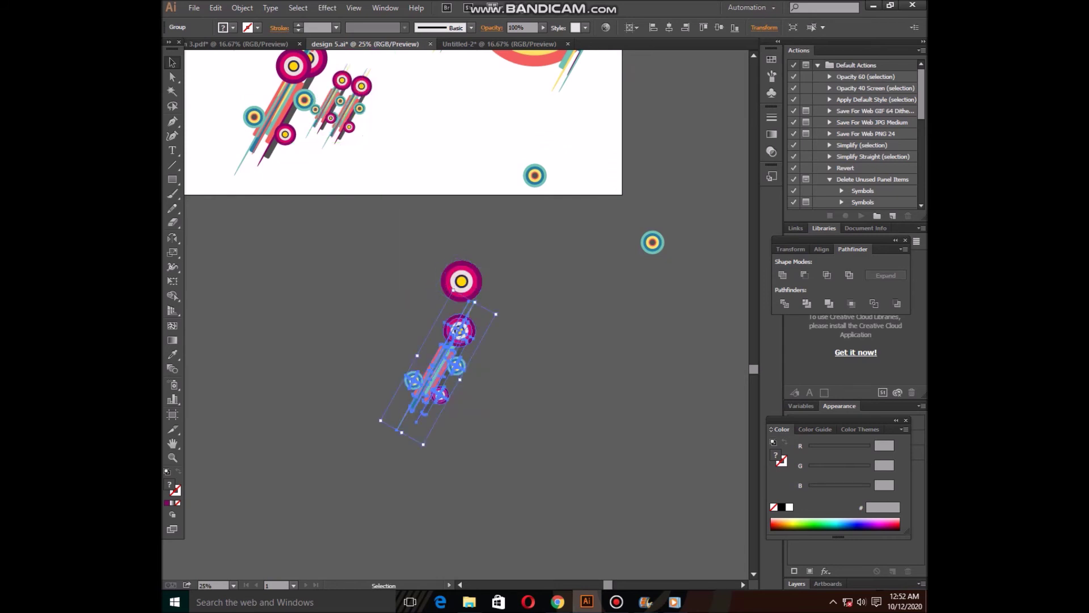
{"action": "left_click_drag", "start_coordinate": [454, 363], "coordinate": [413, 380]}
{"action": "left_click_drag", "start_coordinate": [414, 380], "coordinate": [393, 379]}
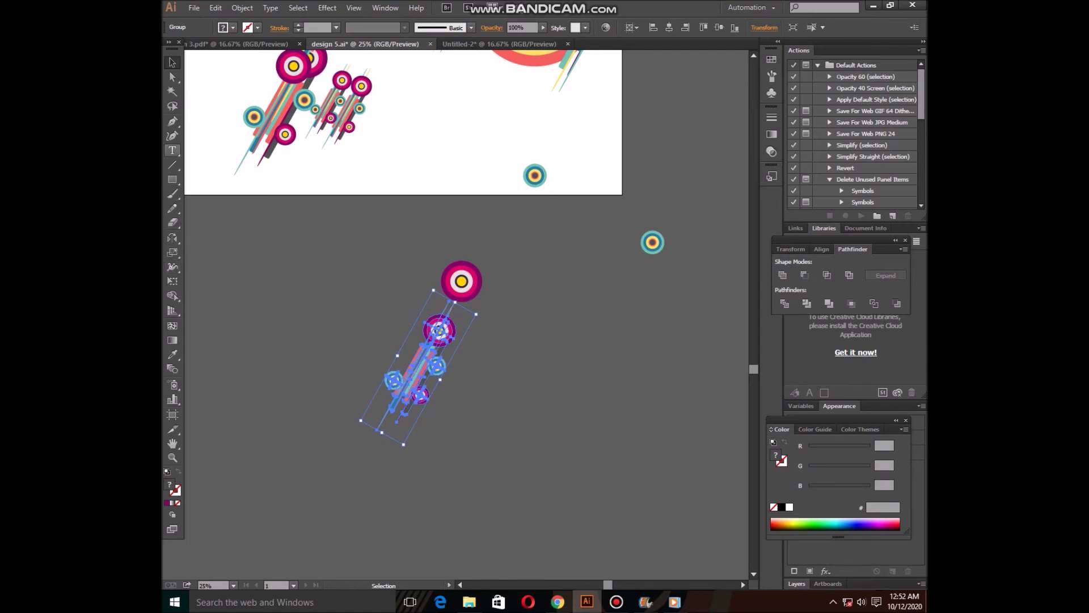
Select the striped cluster together with the large magenta circle for rotating.
{"action": "left_click", "coordinate": [173, 237]}
{"action": "key", "text": "r"}
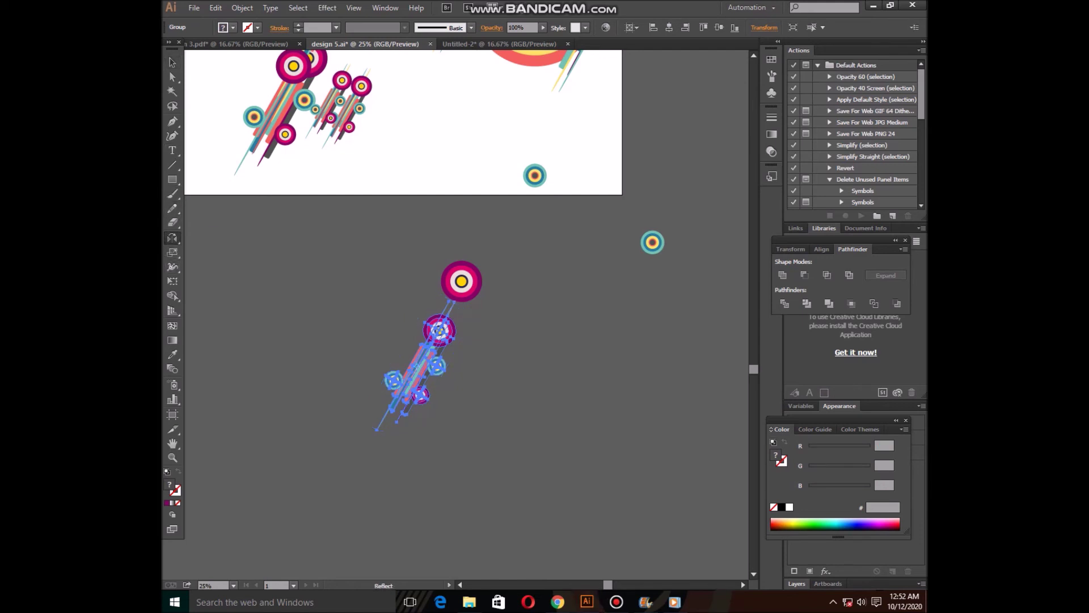
{"action": "key", "text": "v"}
{"action": "left_click_drag", "start_coordinate": [499, 250], "coordinate": [431, 416]}
{"action": "key", "text": "r"}
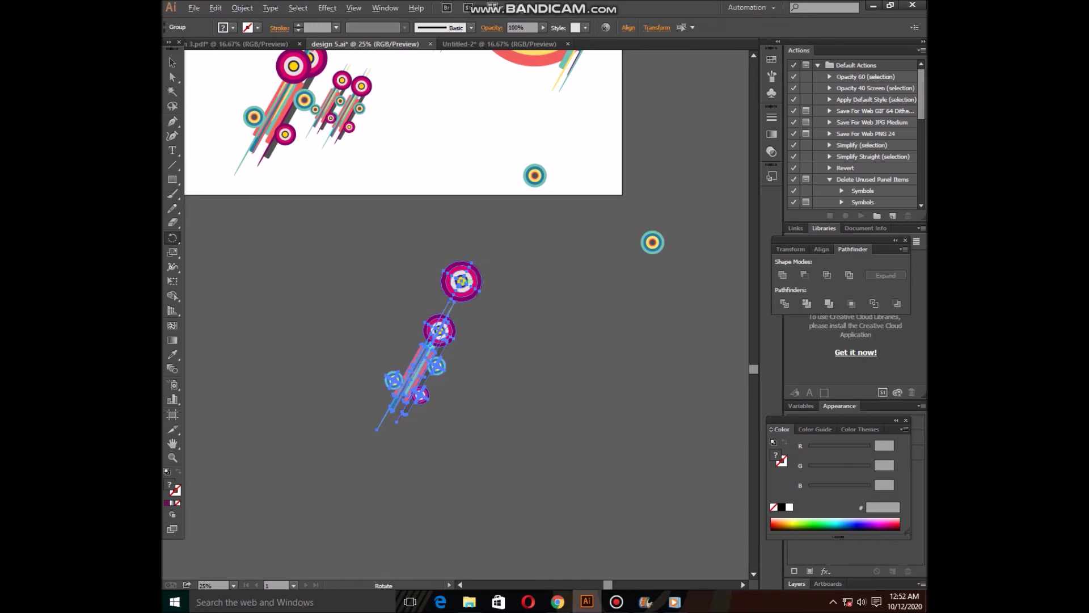
Rotate 30° copies of the circle-and-stripe arm repeatedly to form a full radial starburst.
{"action": "key", "text": "Return"}
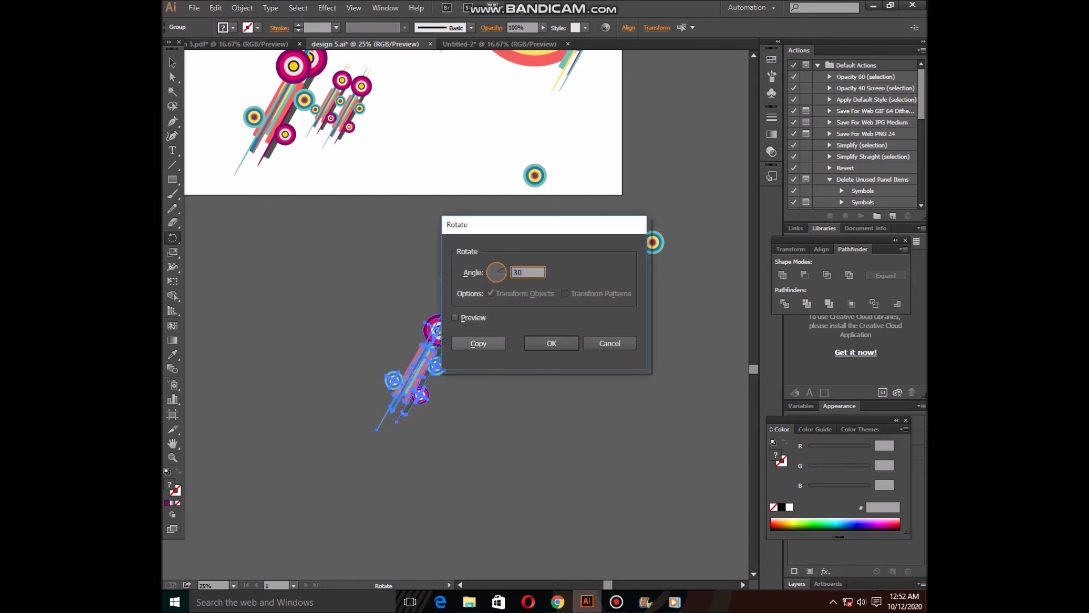
{"action": "left_click", "coordinate": [478, 344]}
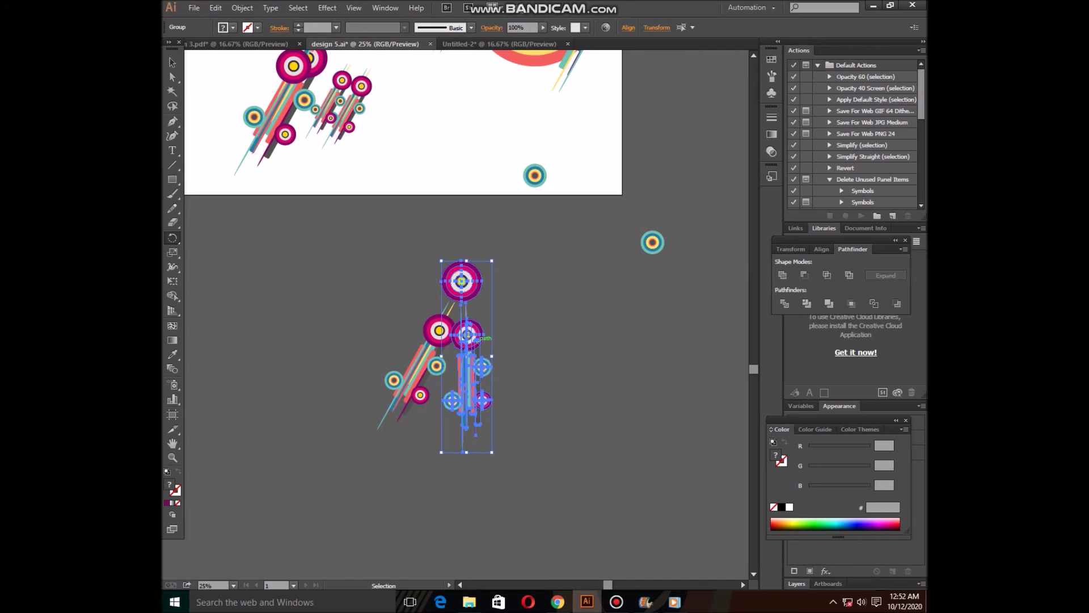
{"action": "key", "text": "ctrl+d"}
{"action": "key", "text": "ctrl+d"}
{"action": "key", "text": "ctrl+d"}
{"action": "key", "text": "ctrl+d"}
{"action": "key", "text": "ctrl+d"}
{"action": "key", "text": "ctrl+d"}
{"action": "key", "text": "ctrl+d"}
{"action": "key", "text": "ctrl+d"}
{"action": "key", "text": "ctrl+d"}
{"action": "key", "text": "ctrl+d"}
{"action": "key", "text": "ctrl+d"}
{"action": "key", "text": "ctrl+d"}
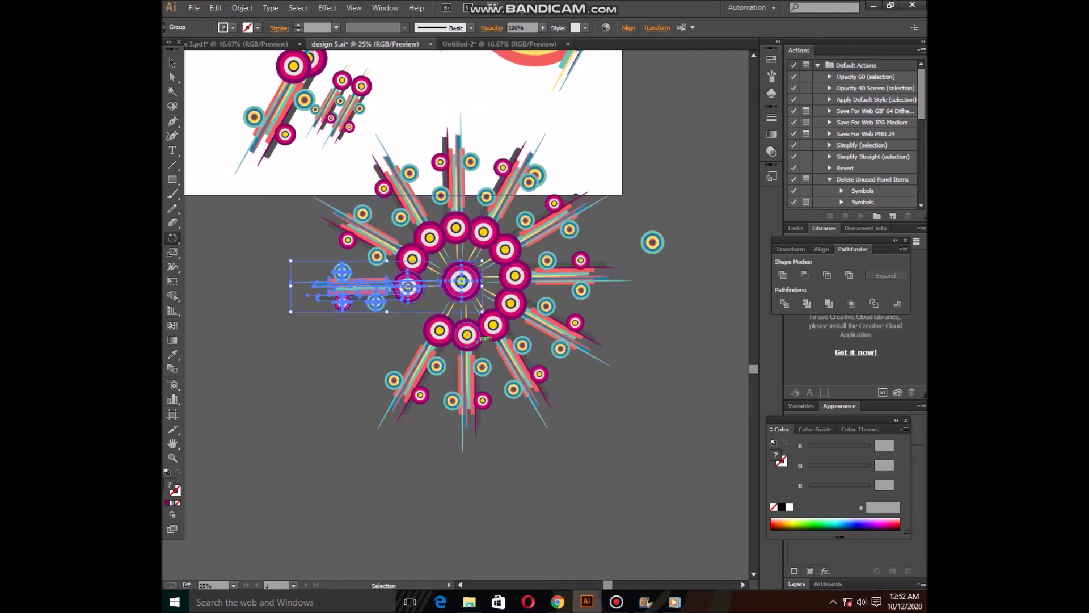
{"action": "key", "text": "r"}
{"action": "left_click_drag", "start_coordinate": [478, 340], "coordinate": [522, 295]}
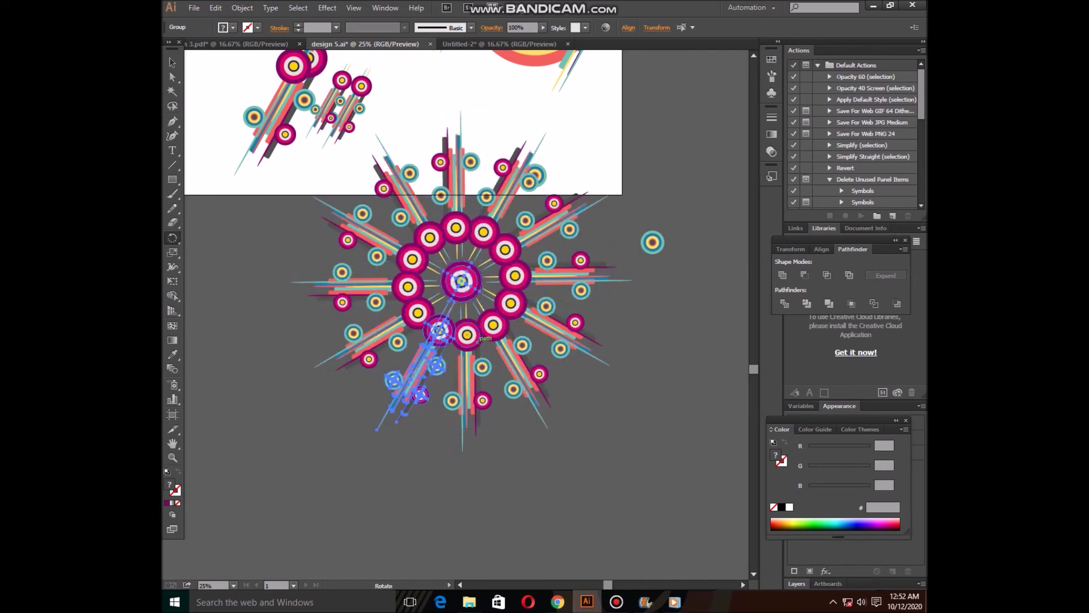
Select the whole starburst, move it down and shrink it to a small emblem.
{"action": "left_click", "coordinate": [172, 62]}
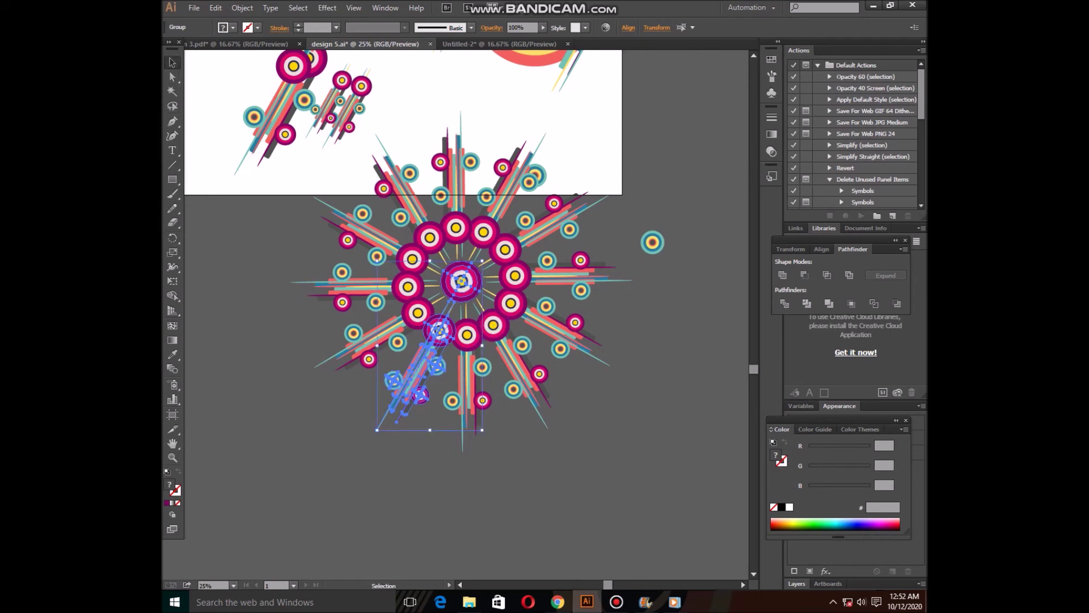
{"action": "left_click_drag", "start_coordinate": [632, 454], "coordinate": [295, 187]}
{"action": "left_click_drag", "start_coordinate": [457, 253], "coordinate": [425, 417]}
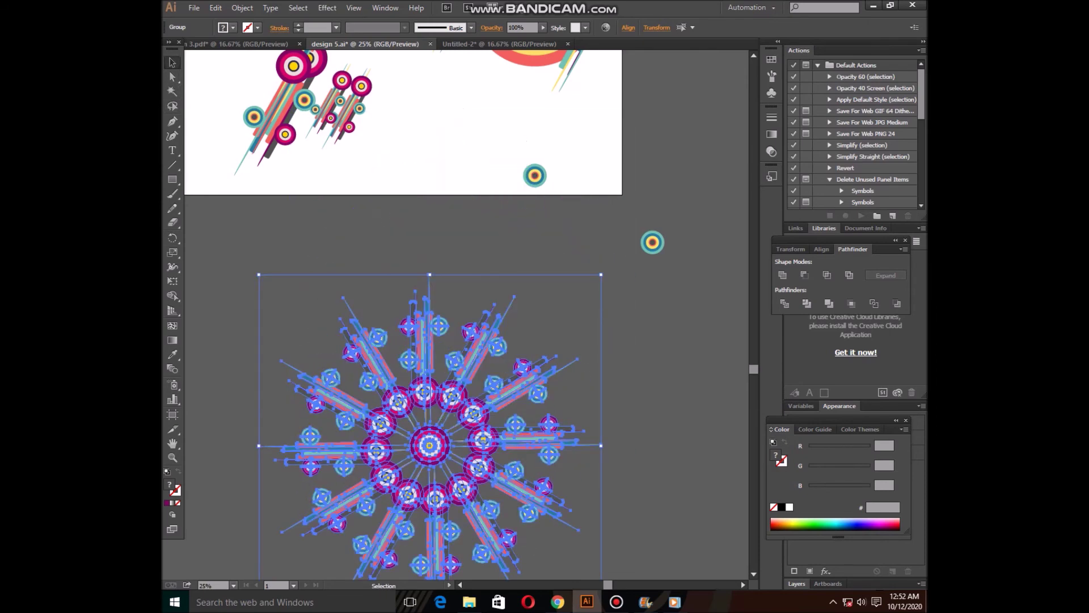
{"action": "left_click_drag", "start_coordinate": [601, 275], "coordinate": [494, 381]}
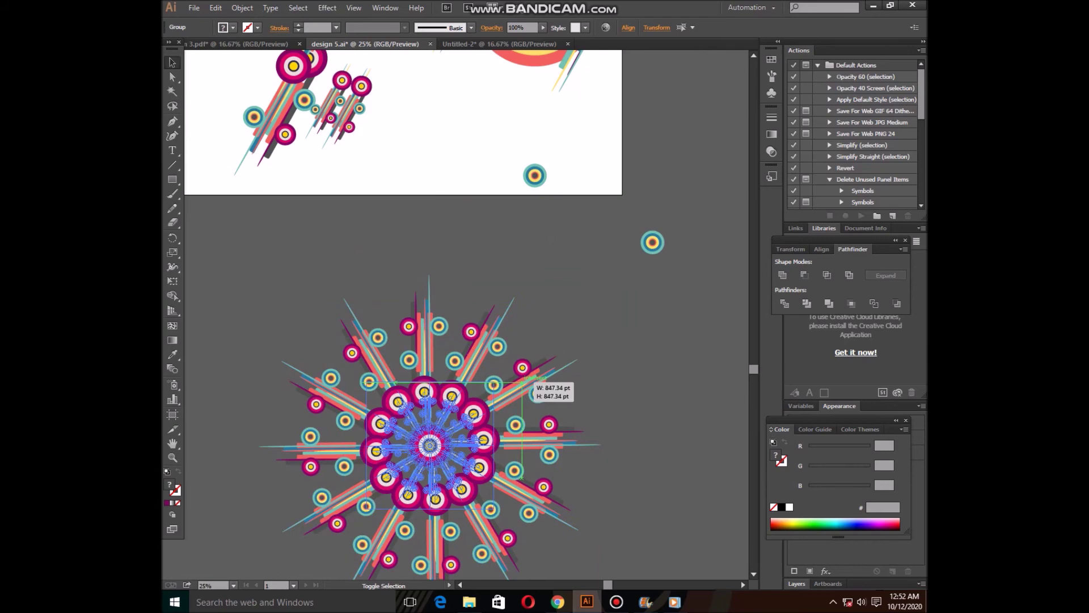
{"action": "scroll", "coordinate": [454, 312], "scroll_direction": "down", "scroll_amount": 3}
{"action": "scroll", "coordinate": [454, 227], "scroll_direction": "up", "scroll_amount": 3}
{"action": "left_click_drag", "start_coordinate": [453, 135], "coordinate": [642, 249]}
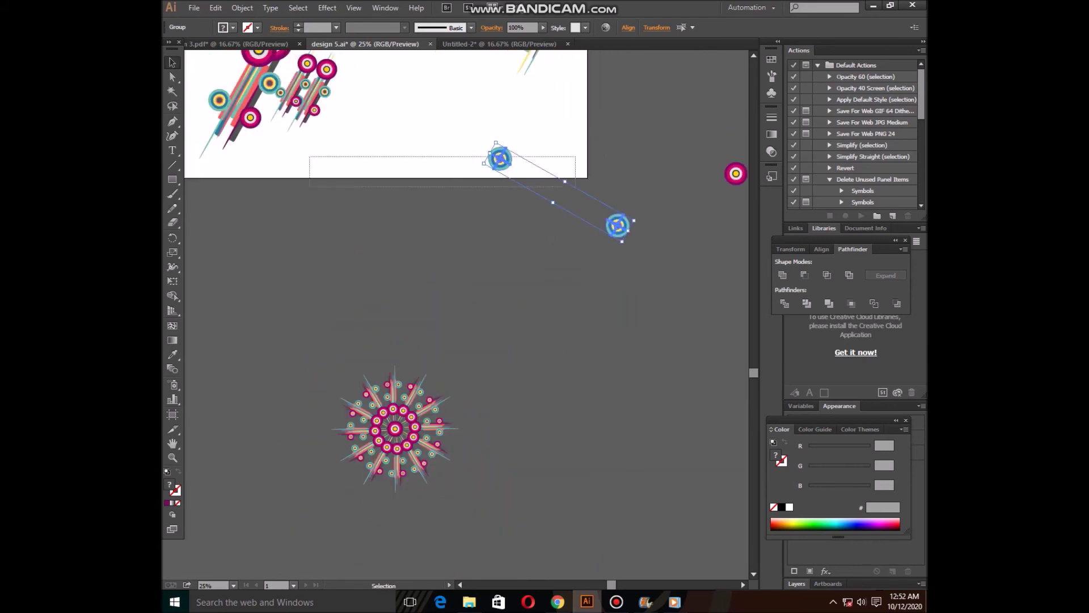
Delete the stray small circles, undoing an accidental line segment.
{"action": "key", "text": "Delete"}
{"action": "key", "text": "backslash"}
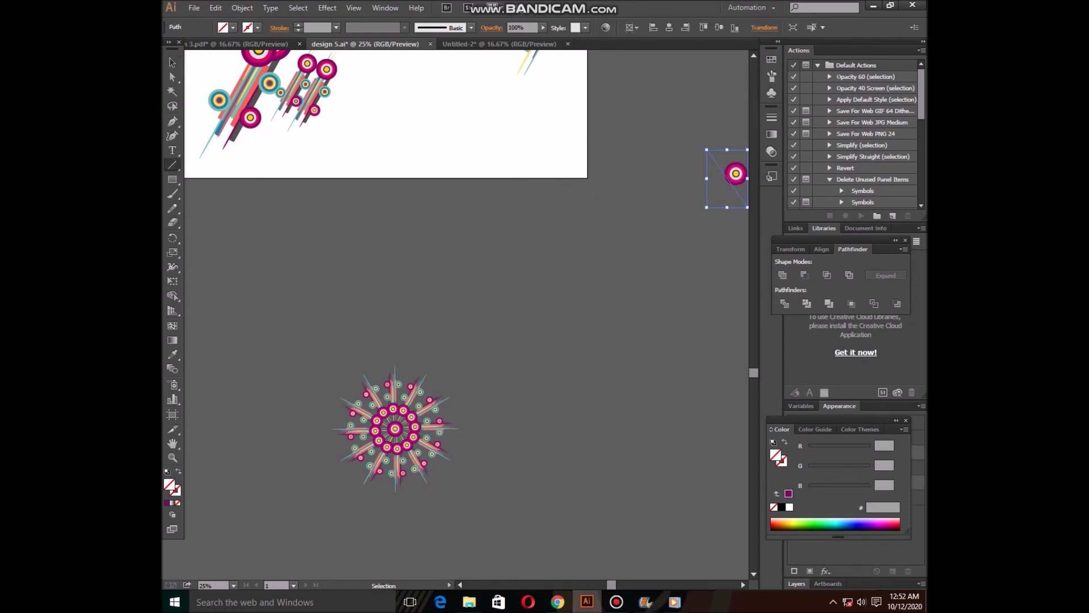
{"action": "key", "text": "ctrl+z"}
{"action": "left_click_drag", "start_coordinate": [572, 160], "coordinate": [501, 227]}
{"action": "key", "text": "v"}
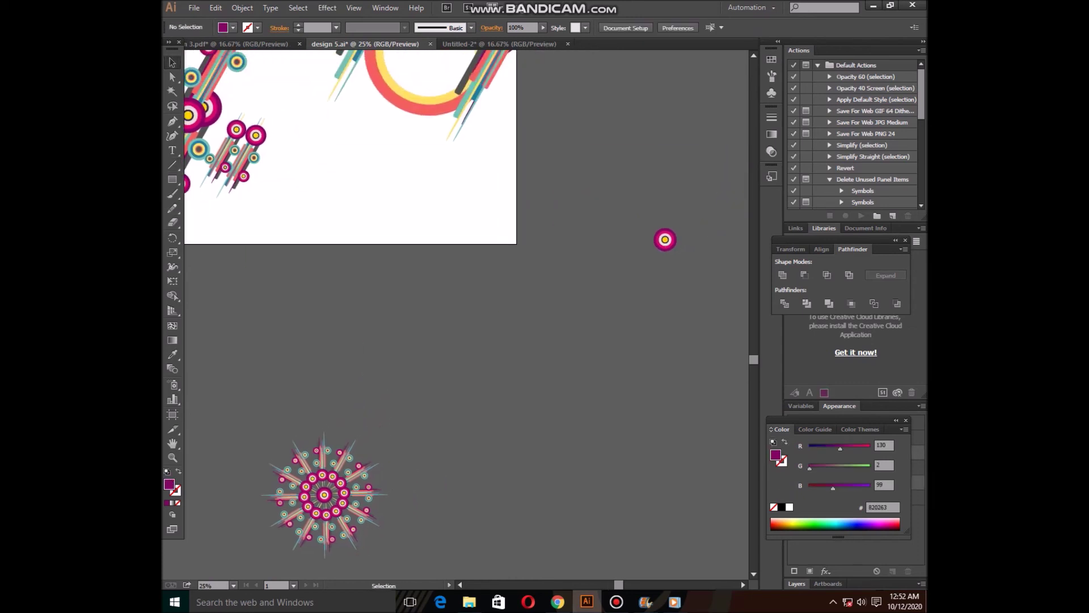
{"action": "left_click", "coordinate": [665, 240]}
{"action": "key", "text": "Delete"}
Group the starburst and move it inside the red-and-yellow ring.
{"action": "left_click_drag", "start_coordinate": [349, 508], "coordinate": [514, 370]}
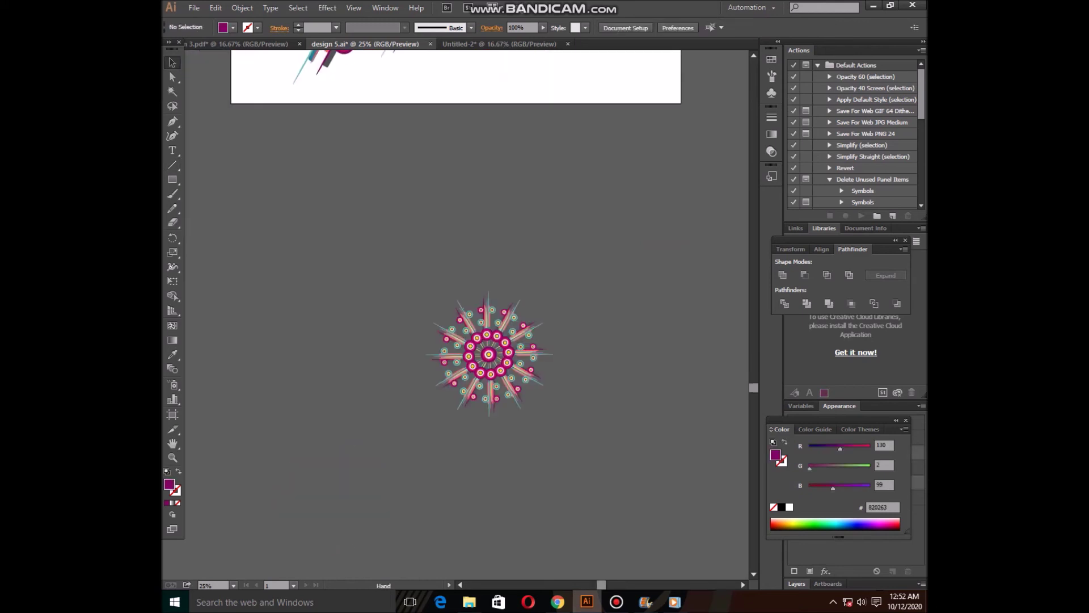
{"action": "right_click", "coordinate": [514, 370]}
{"action": "left_click", "coordinate": [545, 425]}
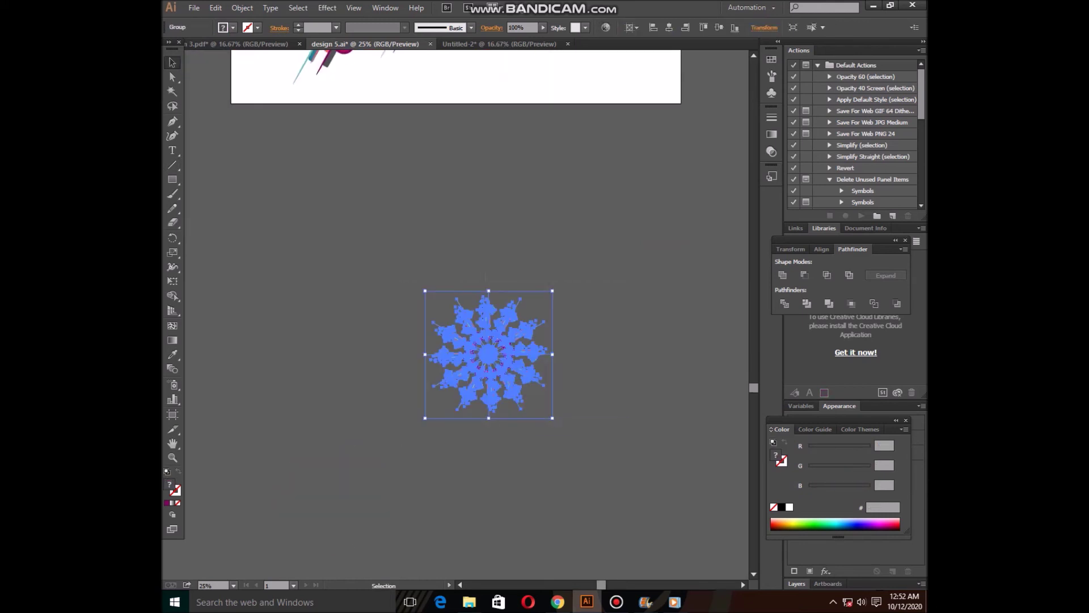
{"action": "left_click_drag", "start_coordinate": [538, 381], "coordinate": [582, 201]}
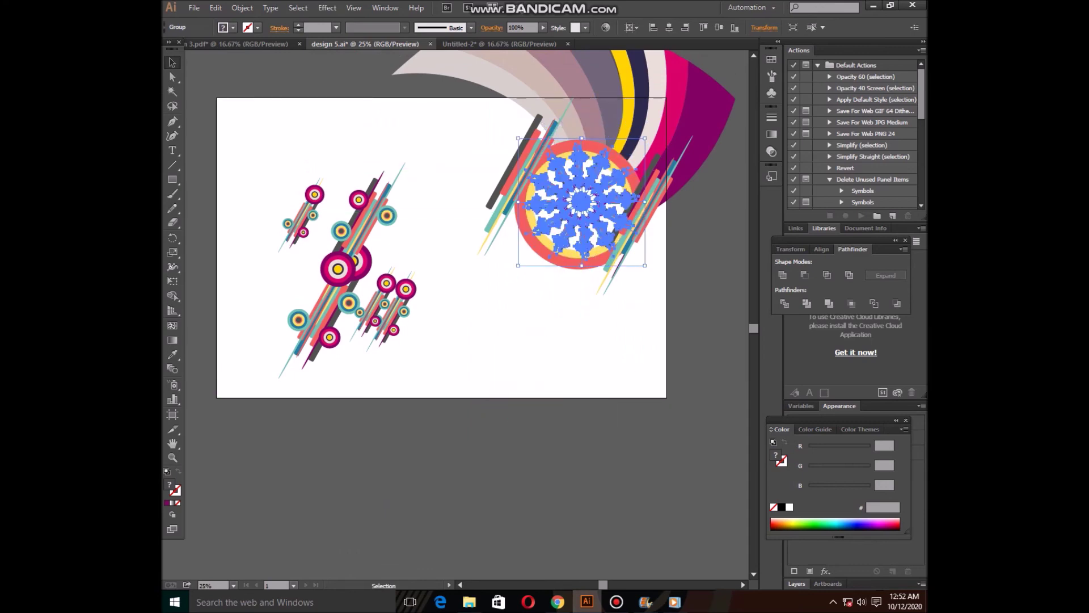
Move the left circle cluster below the artboard and the starburst to the artboard's left side.
{"action": "right_click", "coordinate": [579, 210]}
{"action": "left_click", "coordinate": [592, 219]}
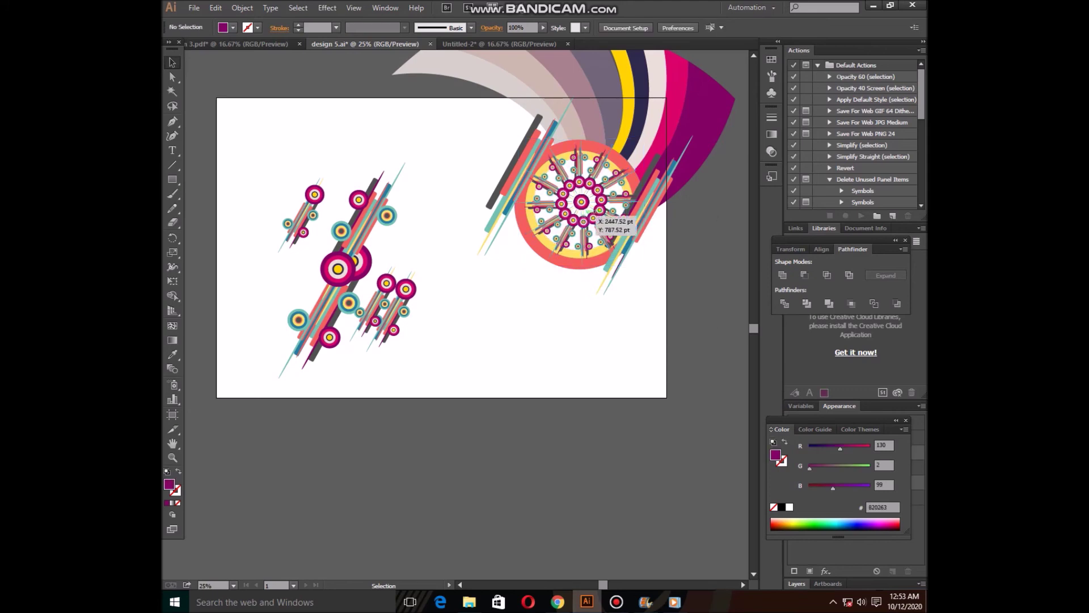
{"action": "left_click_drag", "start_coordinate": [590, 213], "coordinate": [544, 338]}
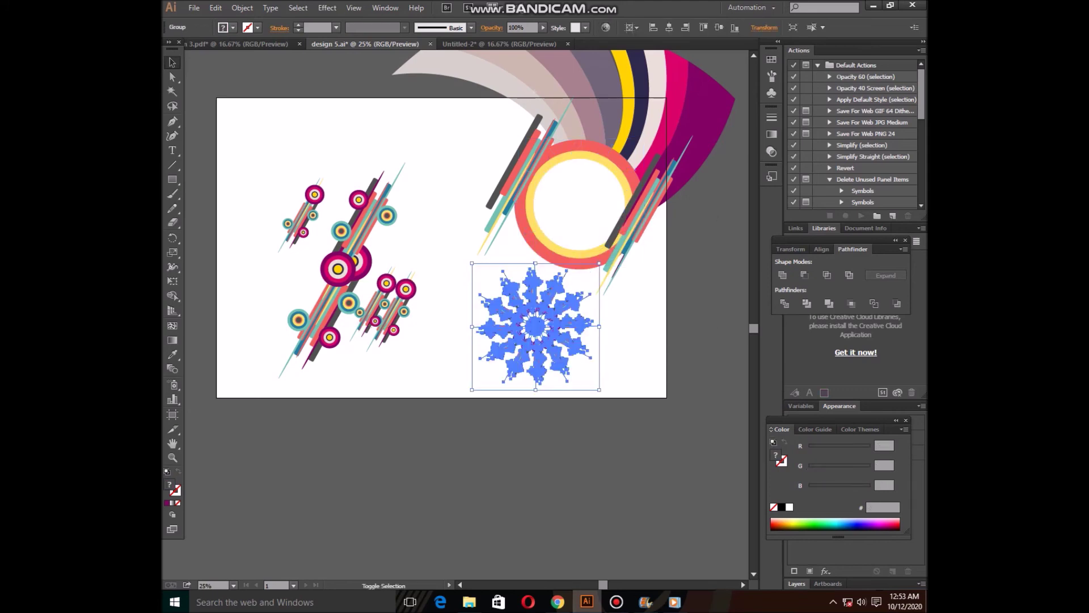
{"action": "key", "text": "ctrl+shift+a"}
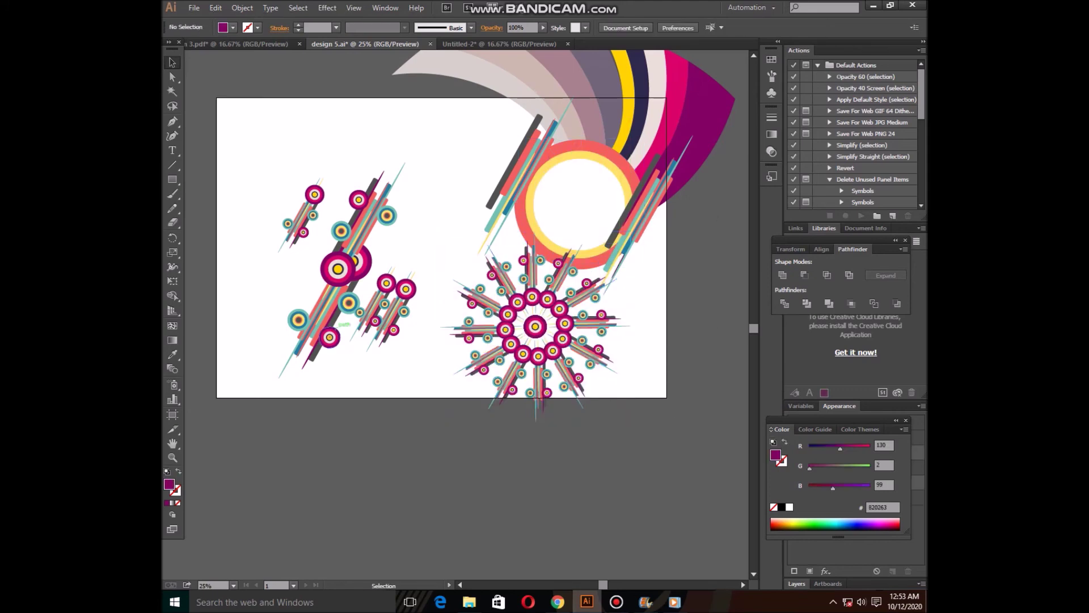
{"action": "left_click_drag", "start_coordinate": [339, 321], "coordinate": [280, 576]}
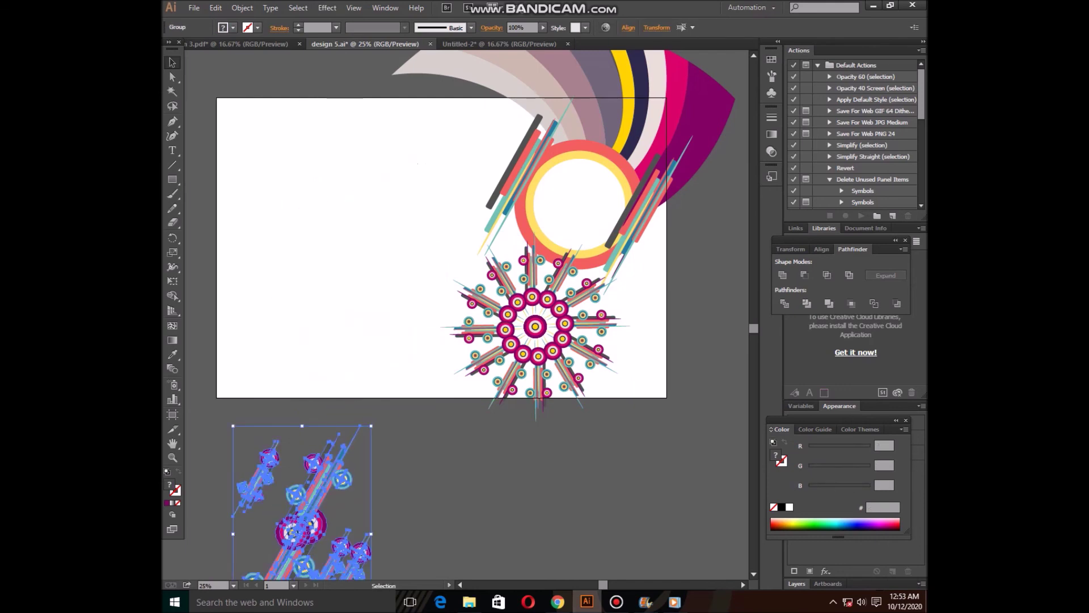
{"action": "left_click_drag", "start_coordinate": [557, 377], "coordinate": [392, 316]}
{"action": "key", "text": "ctrl+shift+a"}
Move the red-and-yellow ring onto the starburst, shrink it and centre it.
{"action": "scroll", "coordinate": [480, 315], "scroll_direction": "up", "scroll_amount": 3}
{"action": "scroll", "coordinate": [479, 315], "scroll_direction": "up", "scroll_amount": 1}
{"action": "scroll", "coordinate": [480, 315], "scroll_direction": "up", "scroll_amount": 1}
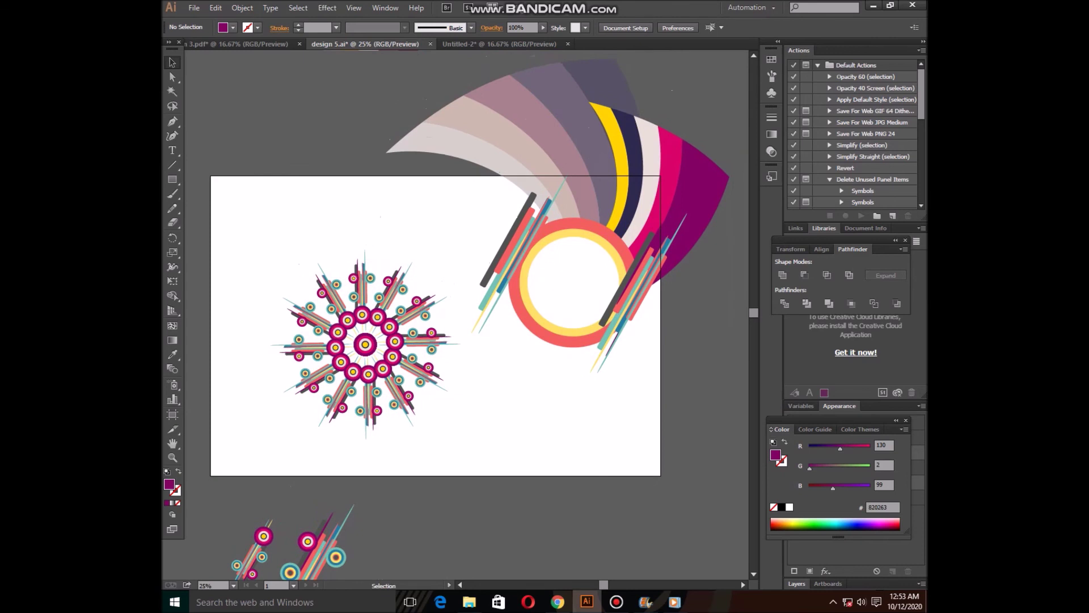
{"action": "left_click", "coordinate": [528, 332]}
{"action": "left_click_drag", "start_coordinate": [527, 331], "coordinate": [326, 389]}
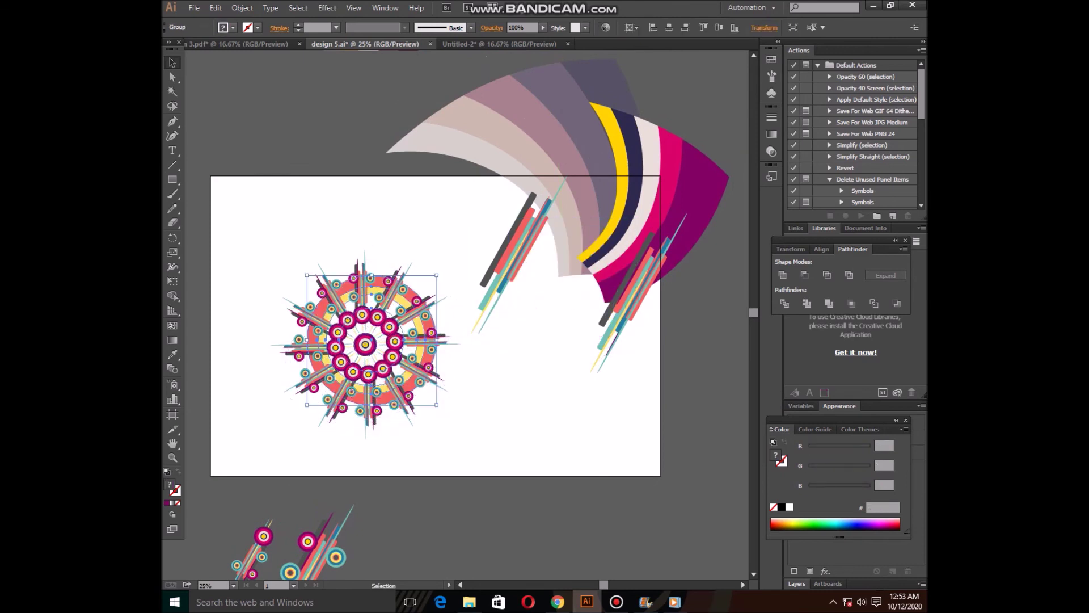
{"action": "left_click_drag", "start_coordinate": [436, 275], "coordinate": [410, 321]}
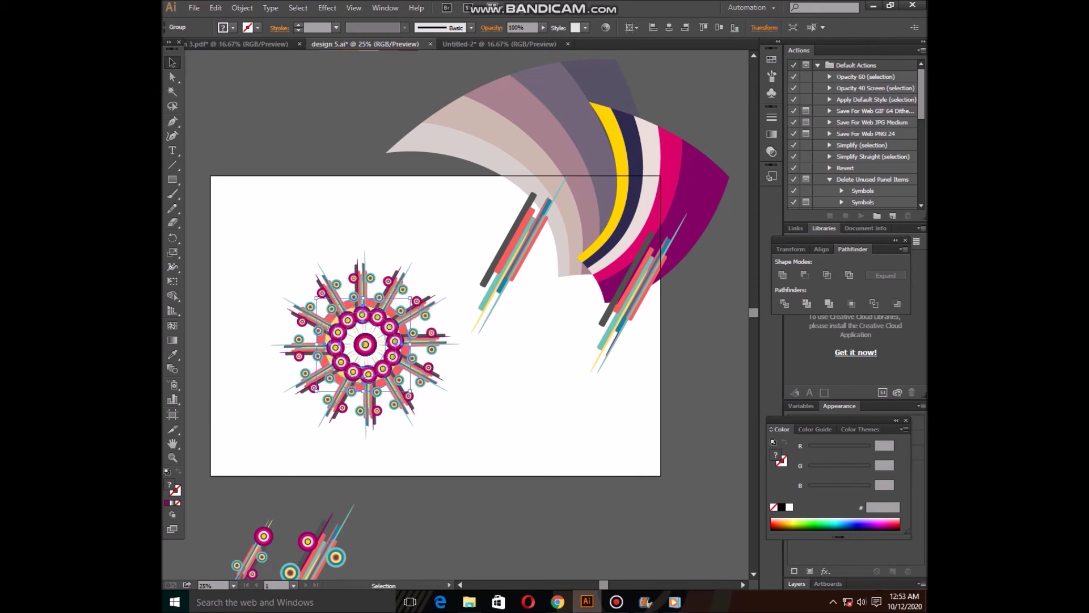
{"action": "left_click_drag", "start_coordinate": [396, 335], "coordinate": [398, 334]}
{"action": "key", "text": "ctrl+shift+a"}
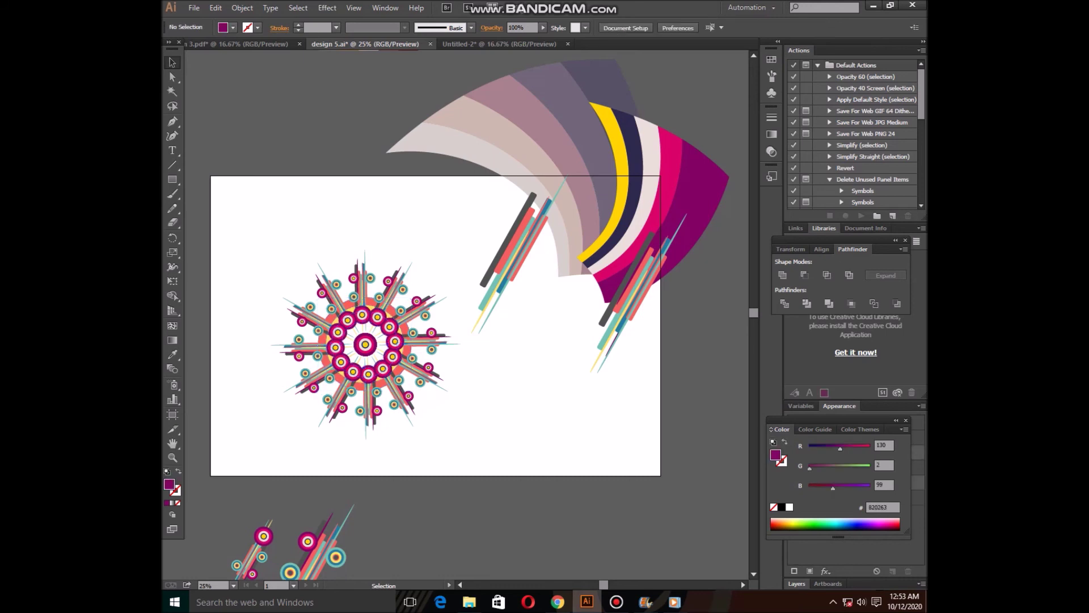
Group the starburst together with the ring behind it.
{"action": "left_click", "coordinate": [366, 344]}
{"action": "right_click", "coordinate": [390, 361]}
{"action": "left_click", "coordinate": [420, 417]}
{"action": "key", "text": "ctrl+shift+a"}
{"action": "left_click", "coordinate": [511, 255]}
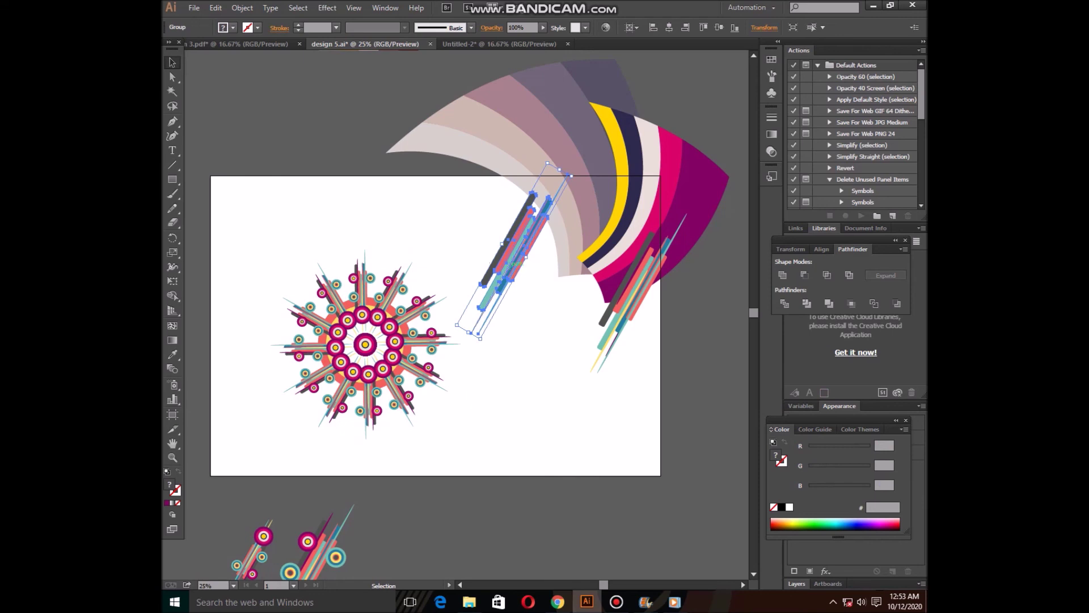
Shift the rainbow fan left and gather the diagonal stripes into one narrower bunch.
{"action": "left_click_drag", "start_coordinate": [511, 255], "coordinate": [623, 434]}
{"action": "left_click", "coordinate": [615, 397]}
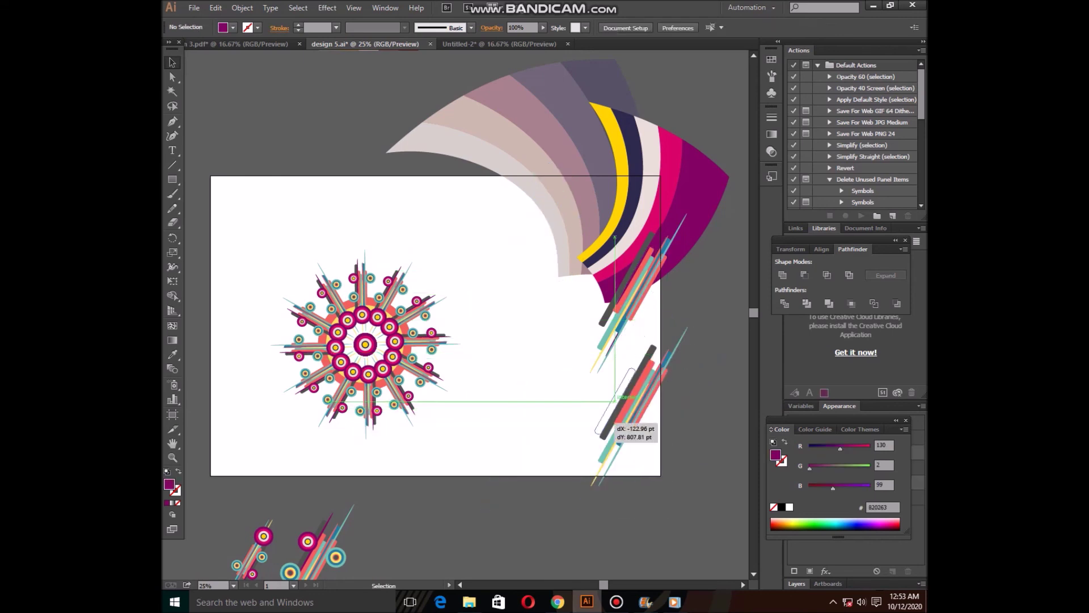
{"action": "mouse_move", "coordinate": [542, 181]}
{"action": "left_mouse_down"}
{"action": "mouse_move", "coordinate": [234, 182]}
{"action": "mouse_move", "coordinate": [329, 240]}
{"action": "left_mouse_up"}
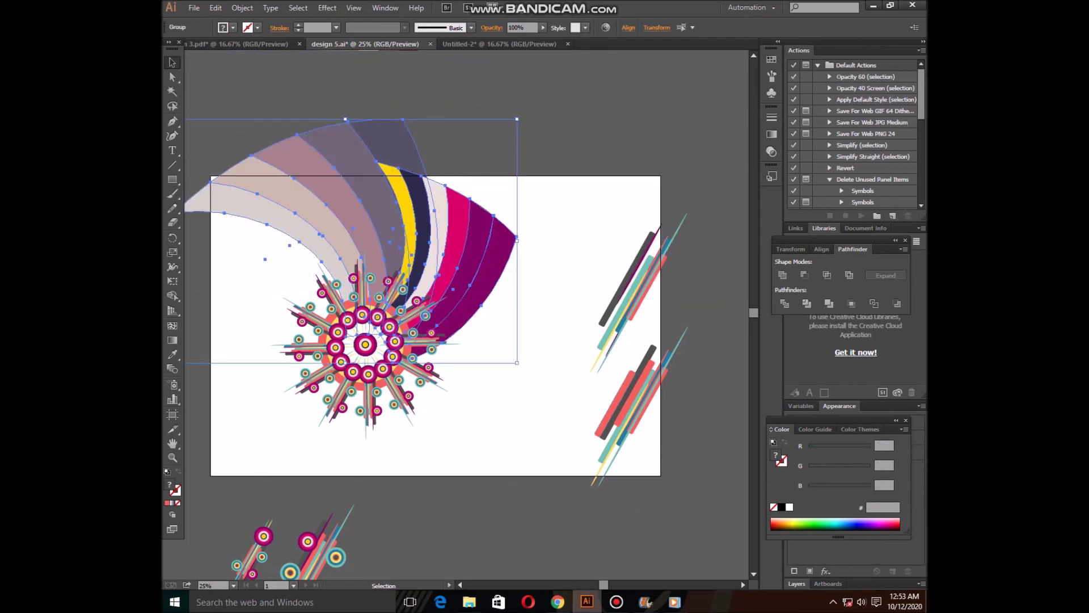
{"action": "key", "text": "ctrl+shift+a"}
{"action": "left_click_drag", "start_coordinate": [644, 281], "coordinate": [483, 421]}
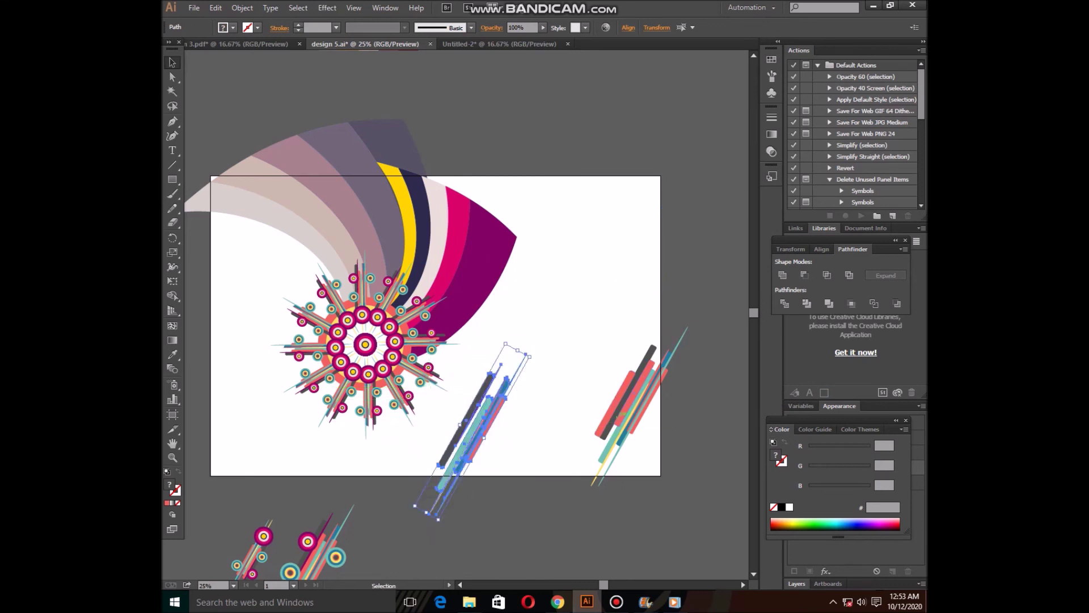
{"action": "left_click_drag", "start_coordinate": [483, 421], "coordinate": [522, 446]}
{"action": "mouse_move", "coordinate": [616, 403]}
{"action": "left_mouse_down"}
{"action": "mouse_move", "coordinate": [514, 437]}
{"action": "mouse_move", "coordinate": [561, 437]}
{"action": "left_mouse_up"}
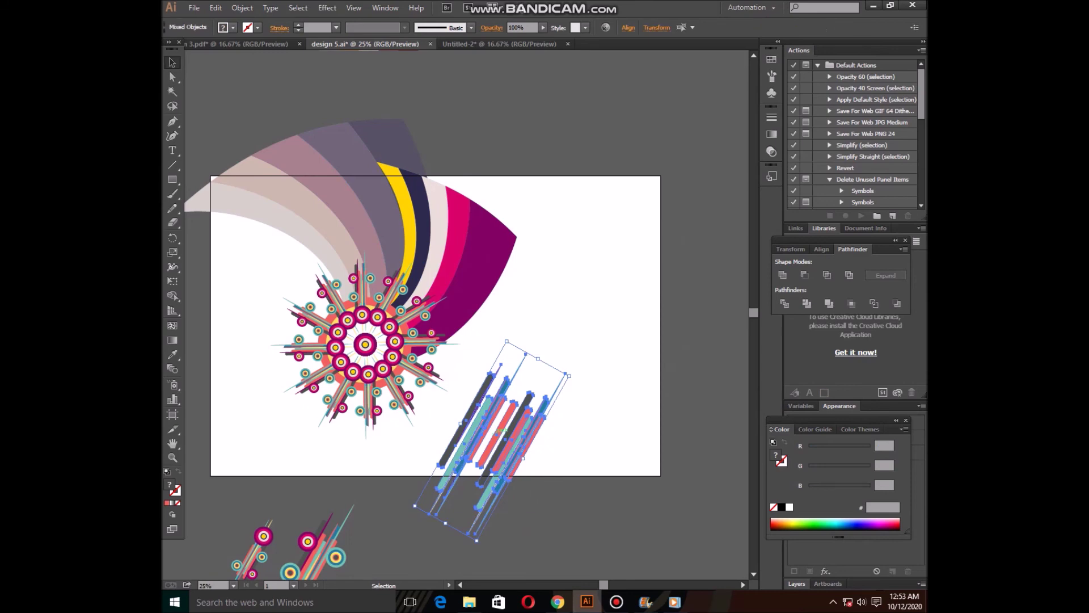
{"action": "left_click_drag", "start_coordinate": [461, 423], "coordinate": [520, 445]}
Reapply the last Effect > Warp to arch the stripe bunch into a curve.
{"action": "left_click", "coordinate": [327, 8]}
{"action": "left_click", "coordinate": [351, 21]}
{"action": "right_click", "coordinate": [523, 446]}
{"action": "key", "text": "Escape"}
Expand the warped stripes' appearance and expand them into plain shapes.
{"action": "left_click", "coordinate": [242, 8]}
{"action": "left_click", "coordinate": [255, 145]}
{"action": "key", "text": "ctrl+shift+a"}
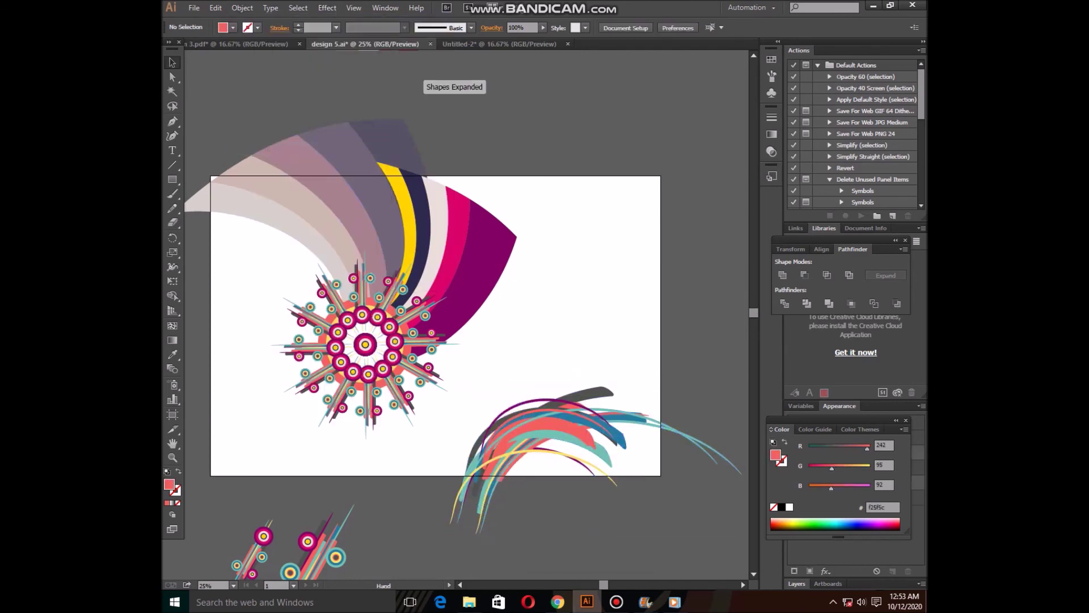
{"action": "left_click_drag", "start_coordinate": [510, 482], "coordinate": [511, 414]}
{"action": "left_click", "coordinate": [477, 397]}
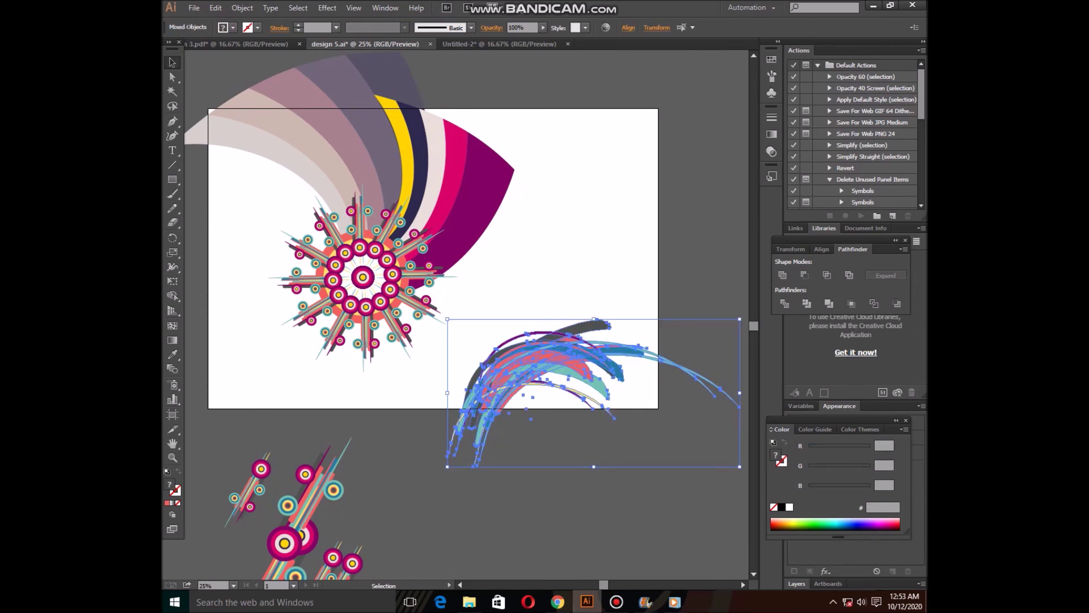
{"action": "left_click", "coordinate": [242, 8]}
{"action": "left_click", "coordinate": [261, 135]}
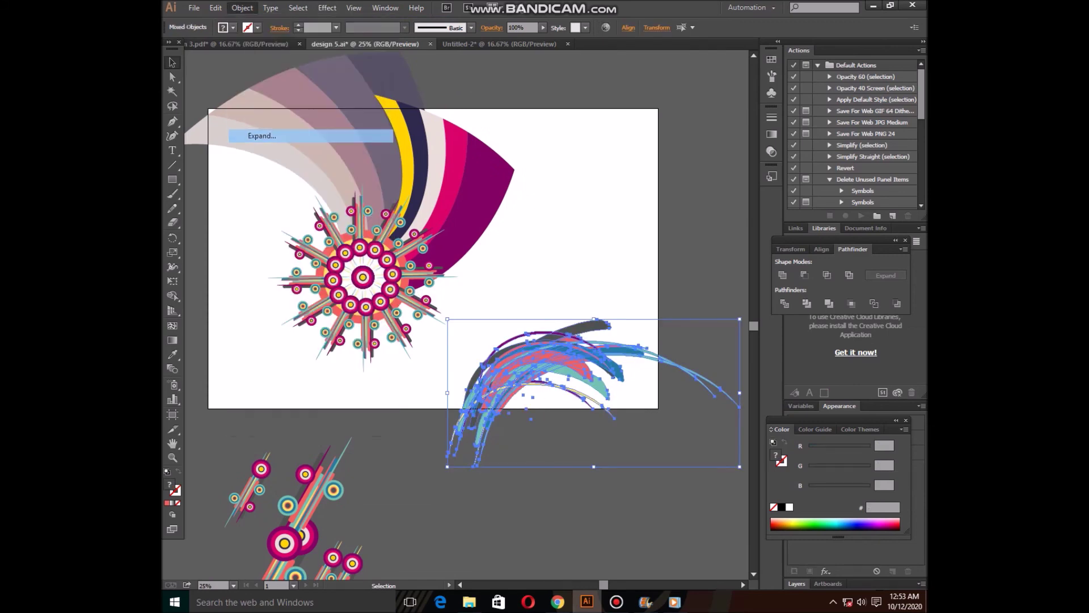
{"action": "key", "text": "ctrl+shift+a"}
Group the curved stripes beside the starburst, plus a smaller copy rotated upright.
{"action": "left_click_drag", "start_coordinate": [487, 342], "coordinate": [505, 357]}
{"action": "right_click", "coordinate": [513, 360]}
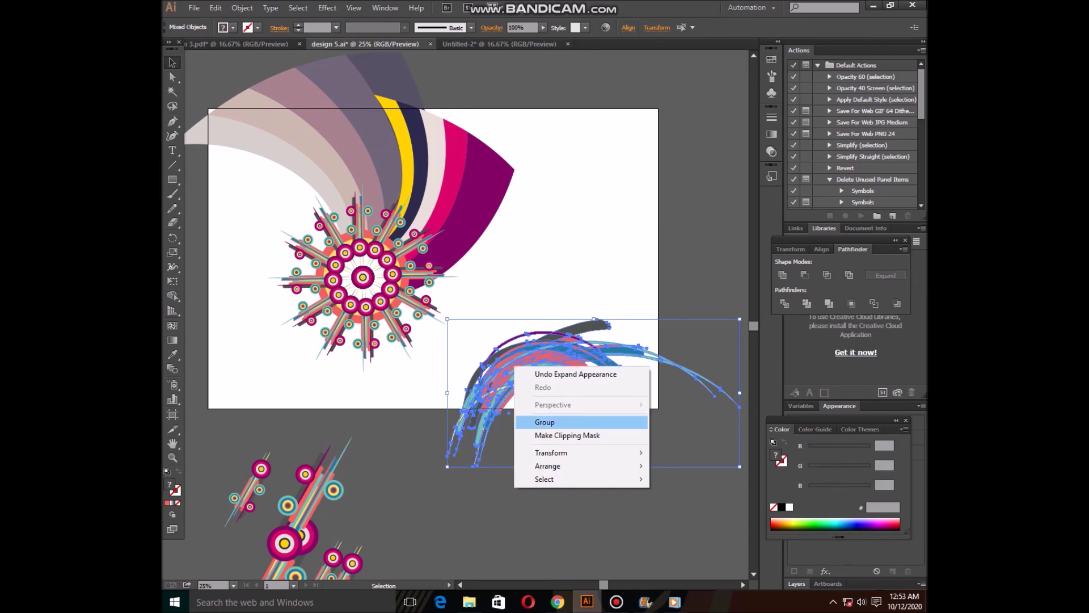
{"action": "left_click", "coordinate": [554, 422]}
{"action": "mouse_move", "coordinate": [595, 392]}
{"action": "left_mouse_down"}
{"action": "mouse_move", "coordinate": [624, 258]}
{"action": "mouse_move", "coordinate": [542, 143]}
{"action": "mouse_move", "coordinate": [560, 184]}
{"action": "mouse_move", "coordinate": [571, 295]}
{"action": "left_mouse_up"}
{"action": "key", "text": "ctrl+shift+a"}
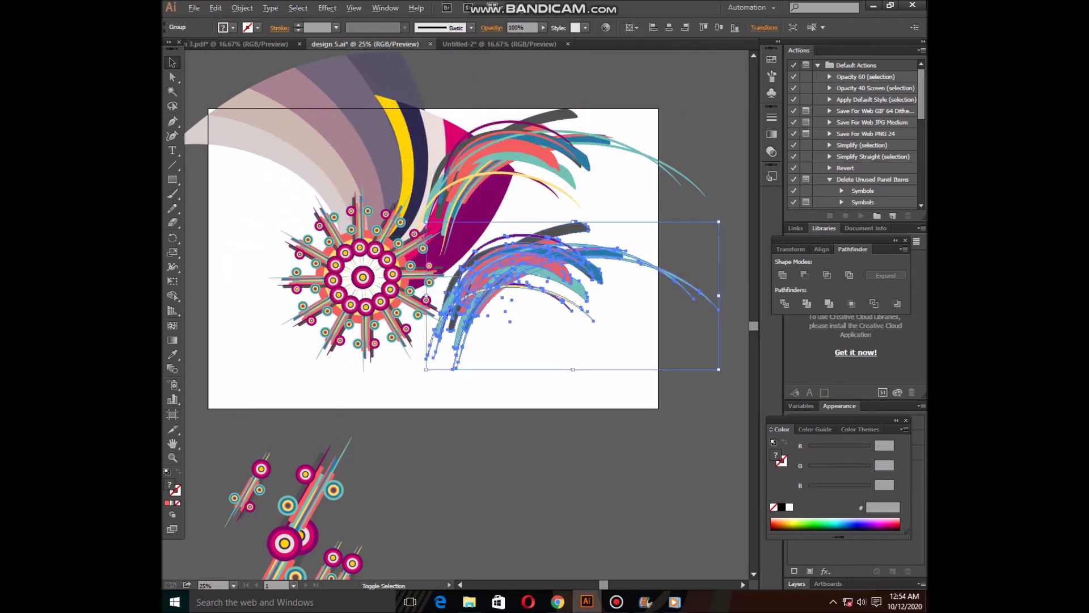
{"action": "mouse_move", "coordinate": [719, 222]}
{"action": "left_mouse_down"}
{"action": "mouse_move", "coordinate": [662, 250]}
{"action": "mouse_move", "coordinate": [542, 196]}
{"action": "left_mouse_up"}
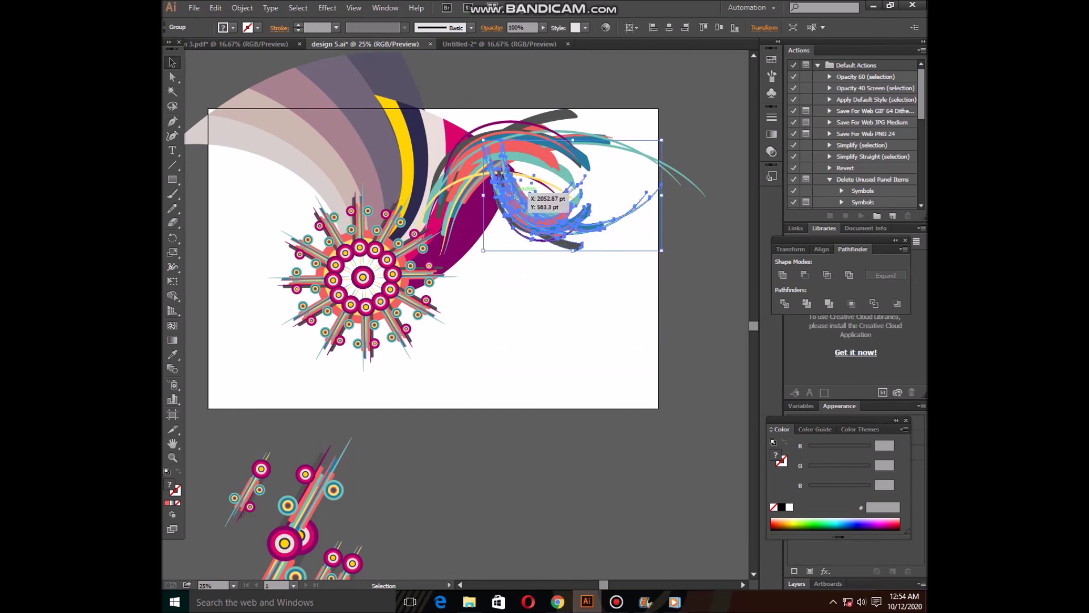
{"action": "left_click_drag", "start_coordinate": [667, 354], "coordinate": [618, 178]}
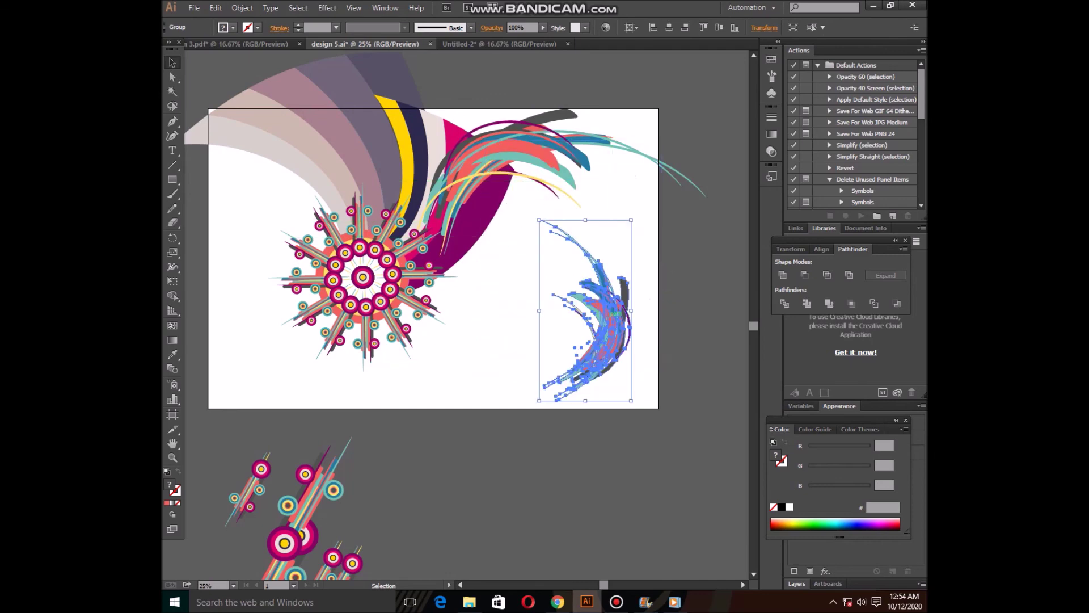
Move the purple arc group off the artboard and group the starburst with its feathers.
{"action": "mouse_move", "coordinate": [616, 317]}
{"action": "left_mouse_down"}
{"action": "mouse_move", "coordinate": [445, 178]}
{"action": "mouse_move", "coordinate": [411, 471]}
{"action": "left_mouse_up"}
{"action": "left_click_drag", "start_coordinate": [316, 166], "coordinate": [442, 545]}
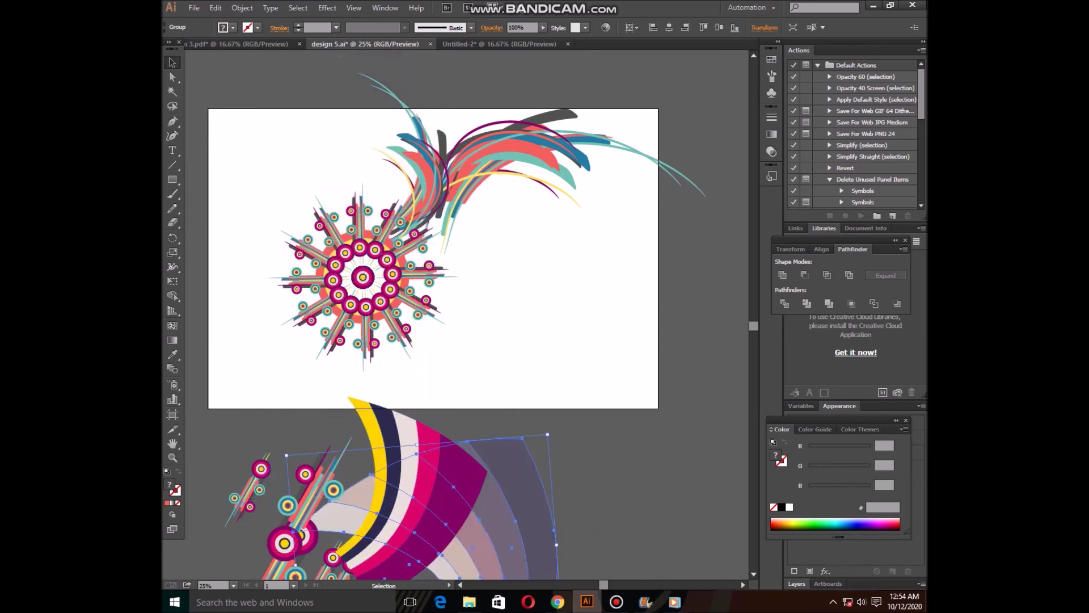
{"action": "mouse_move", "coordinate": [377, 141]}
{"action": "left_mouse_down"}
{"action": "mouse_move", "coordinate": [431, 124]}
{"action": "mouse_move", "coordinate": [471, 211]}
{"action": "left_mouse_up"}
{"action": "right_click", "coordinate": [472, 211]}
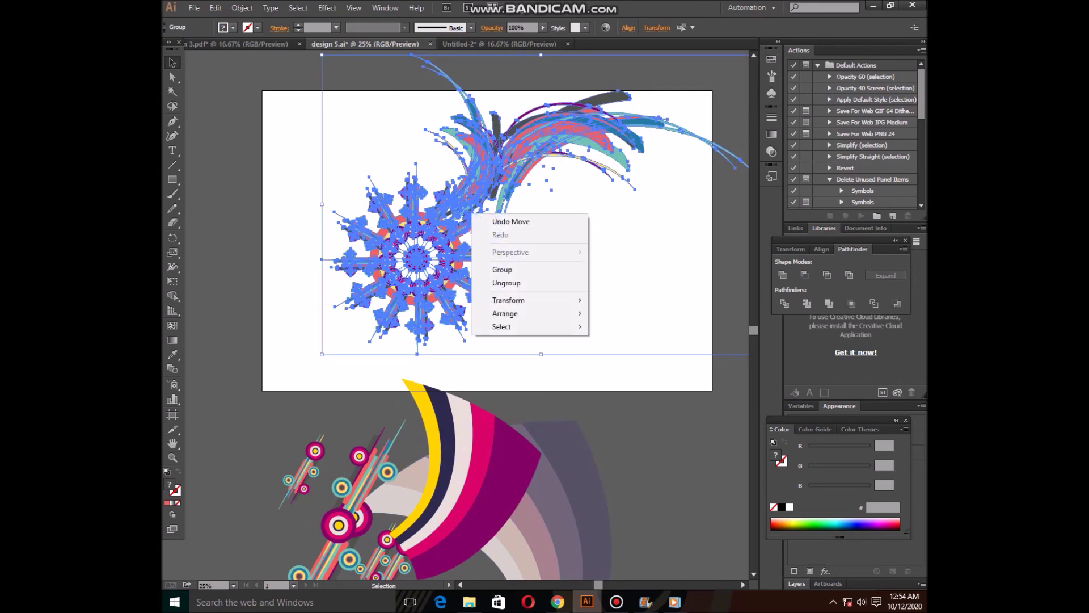
{"action": "left_click", "coordinate": [499, 268]}
{"action": "scroll", "coordinate": [454, 312], "scroll_direction": "right", "scroll_amount": 5}
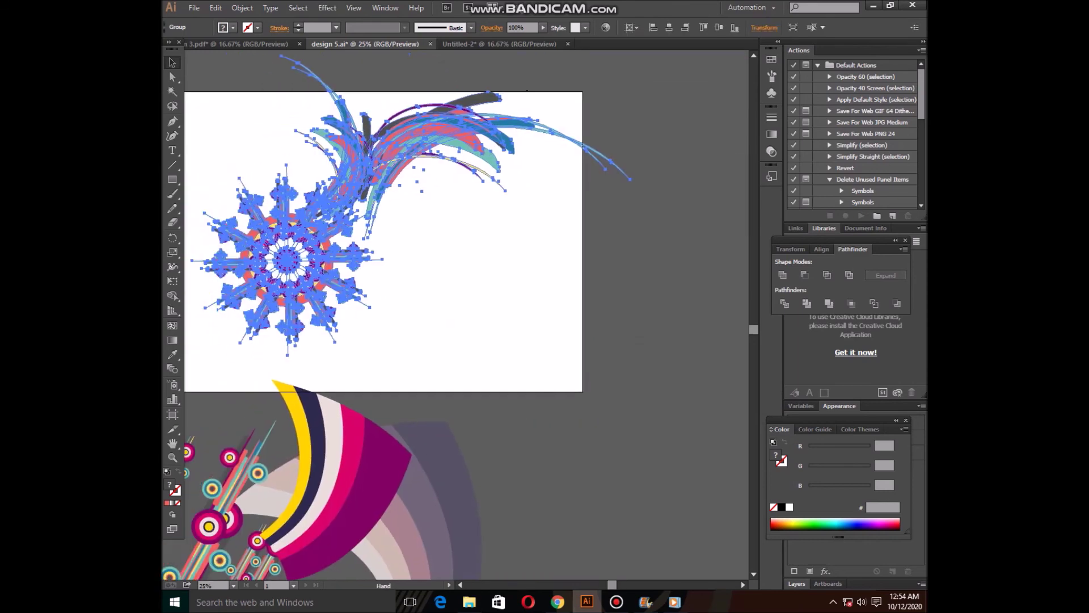
{"action": "scroll", "coordinate": [453, 312], "scroll_direction": "left", "scroll_amount": 4}
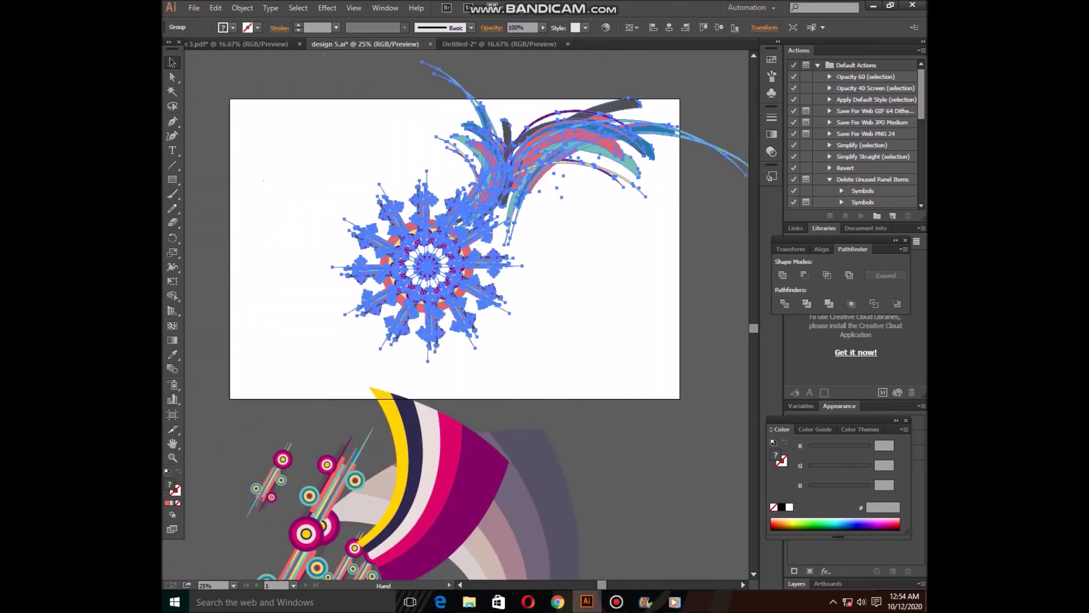
Shrink and reposition the starburst-and-feather motif, shift the lower arc group, then ungroup the motif.
{"action": "left_click_drag", "start_coordinate": [332, 361], "coordinate": [348, 342]}
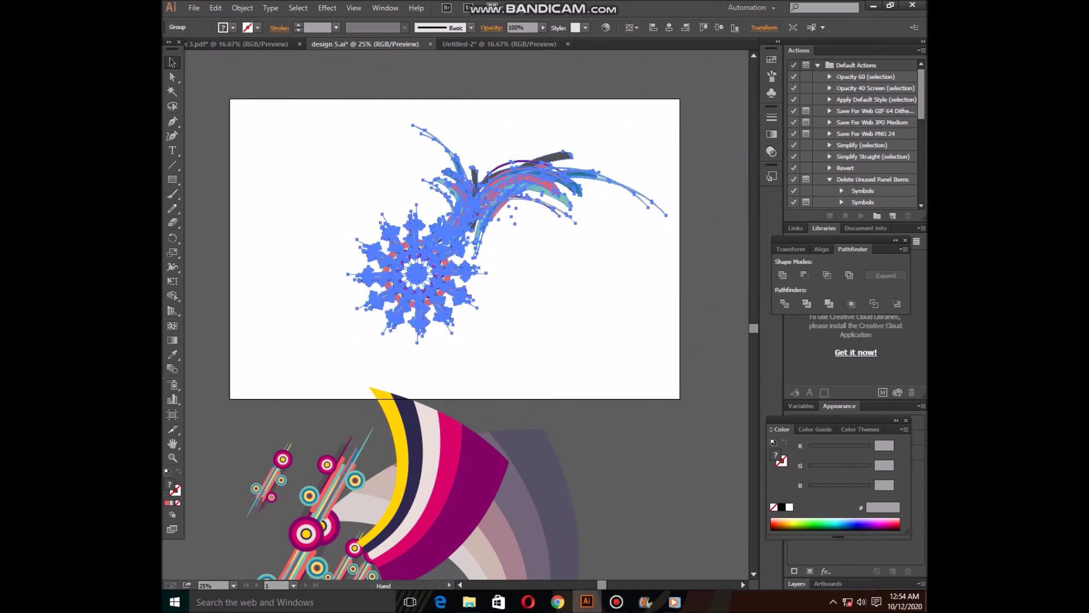
{"action": "scroll", "coordinate": [463, 314], "scroll_direction": "down", "scroll_amount": 2}
{"action": "left_click_drag", "start_coordinate": [482, 432], "coordinate": [369, 472]}
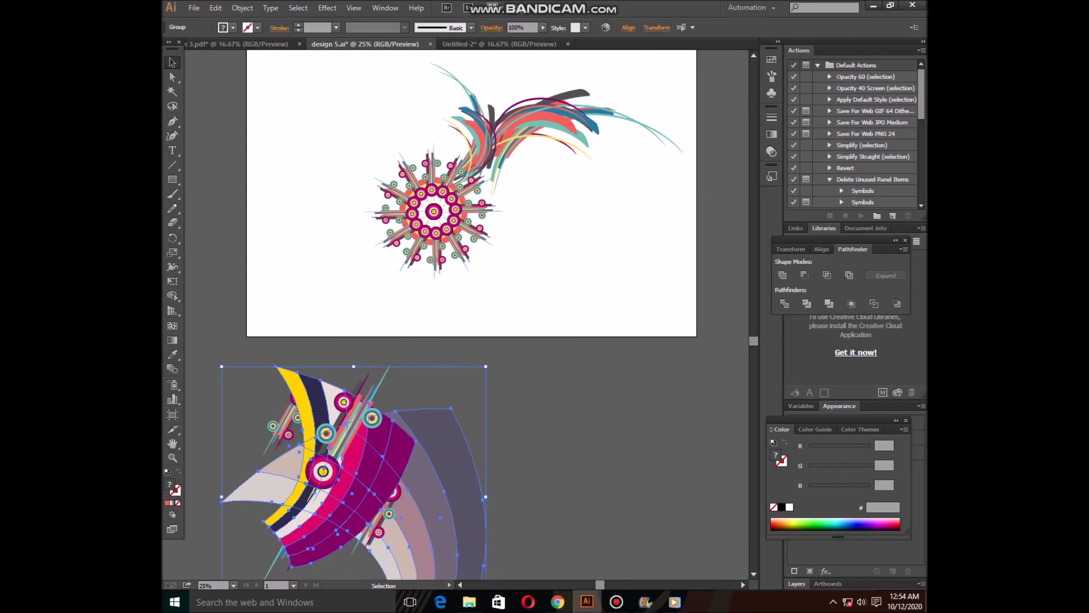
{"action": "scroll", "coordinate": [463, 315], "scroll_direction": "up", "scroll_amount": 1}
{"action": "mouse_move", "coordinate": [449, 250]}
{"action": "left_mouse_down"}
{"action": "mouse_move", "coordinate": [461, 238]}
{"action": "mouse_move", "coordinate": [451, 237]}
{"action": "left_mouse_up"}
{"action": "right_click", "coordinate": [449, 236]}
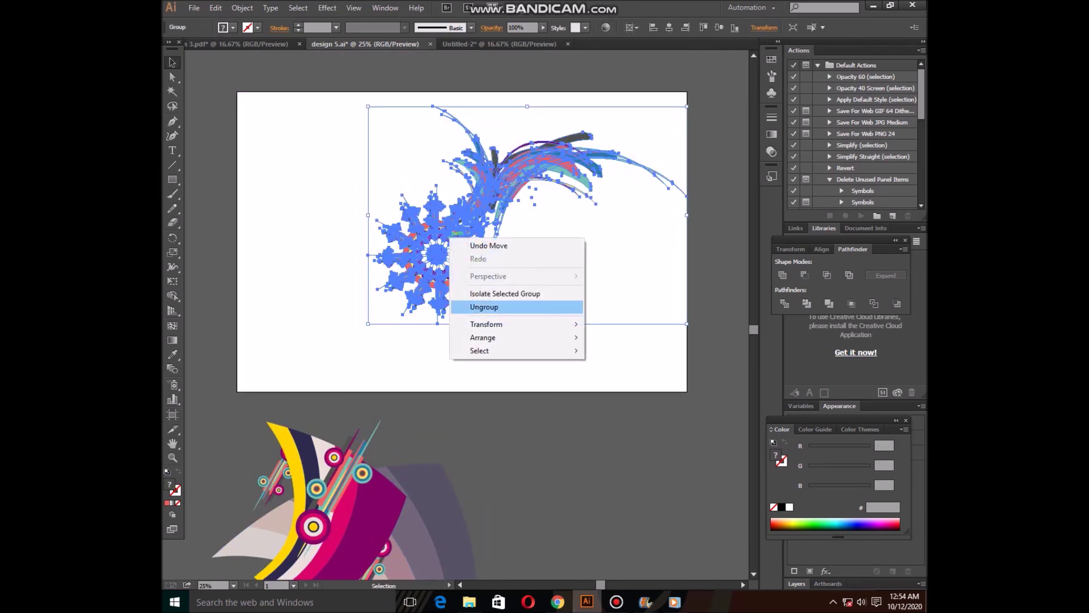
{"action": "left_click", "coordinate": [482, 307]}
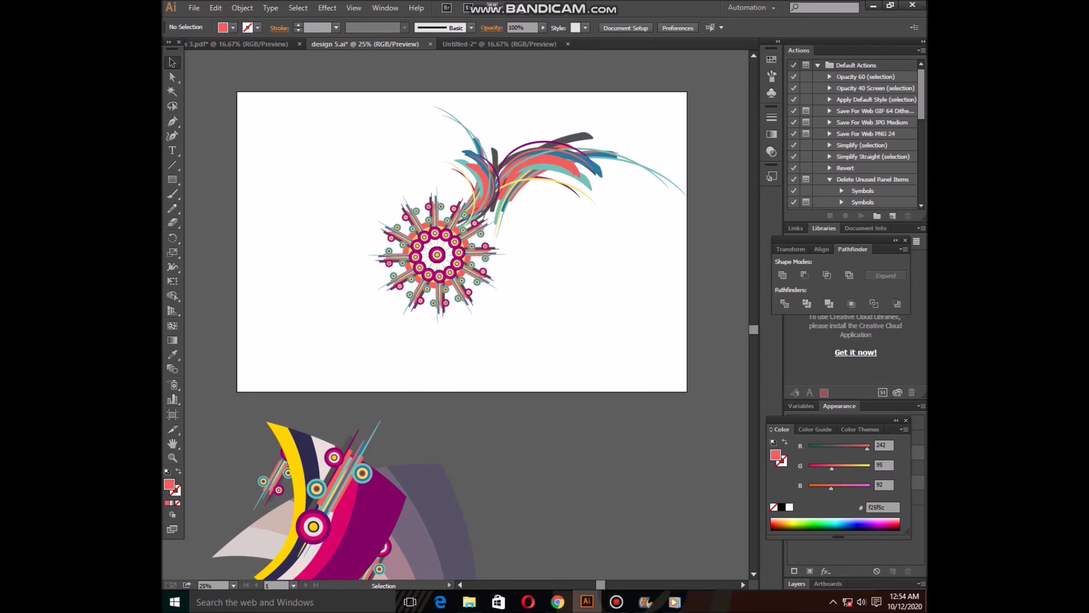
Shrink a copy of the starburst motif, rotate it and place it below-left of the original.
{"action": "left_click_drag", "start_coordinate": [472, 317], "coordinate": [703, 186]}
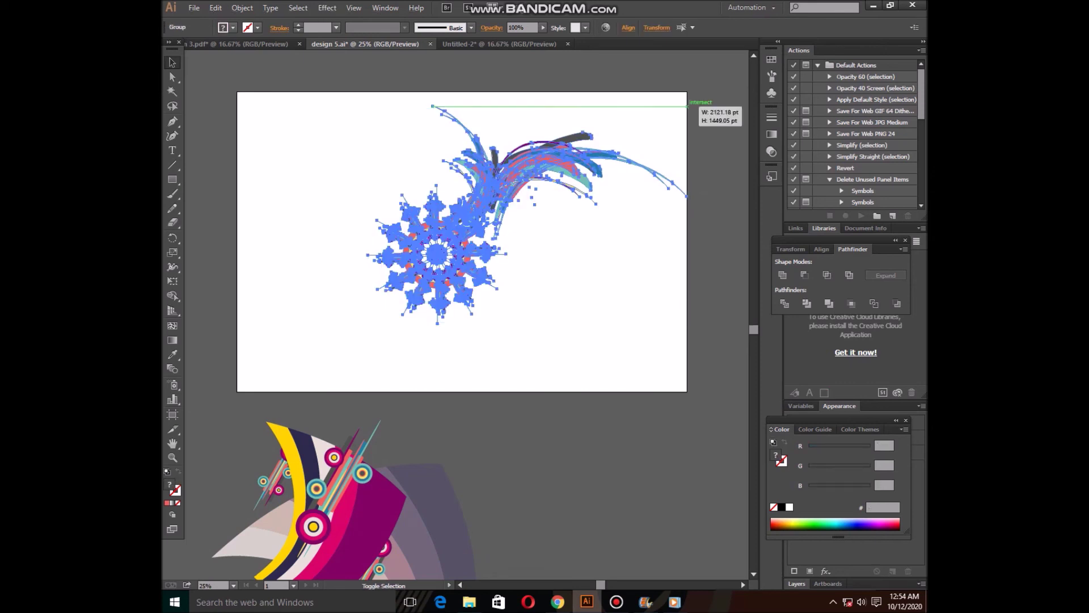
{"action": "left_click_drag", "start_coordinate": [687, 106], "coordinate": [620, 134]}
{"action": "left_click_drag", "start_coordinate": [462, 244], "coordinate": [464, 298]}
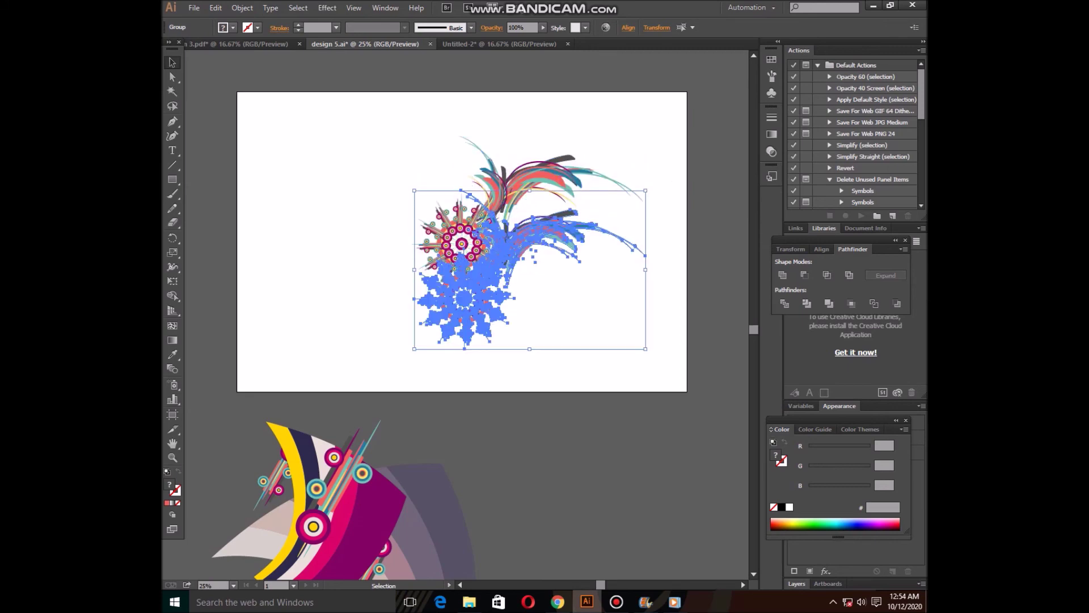
{"action": "left_click_drag", "start_coordinate": [647, 187], "coordinate": [584, 182]}
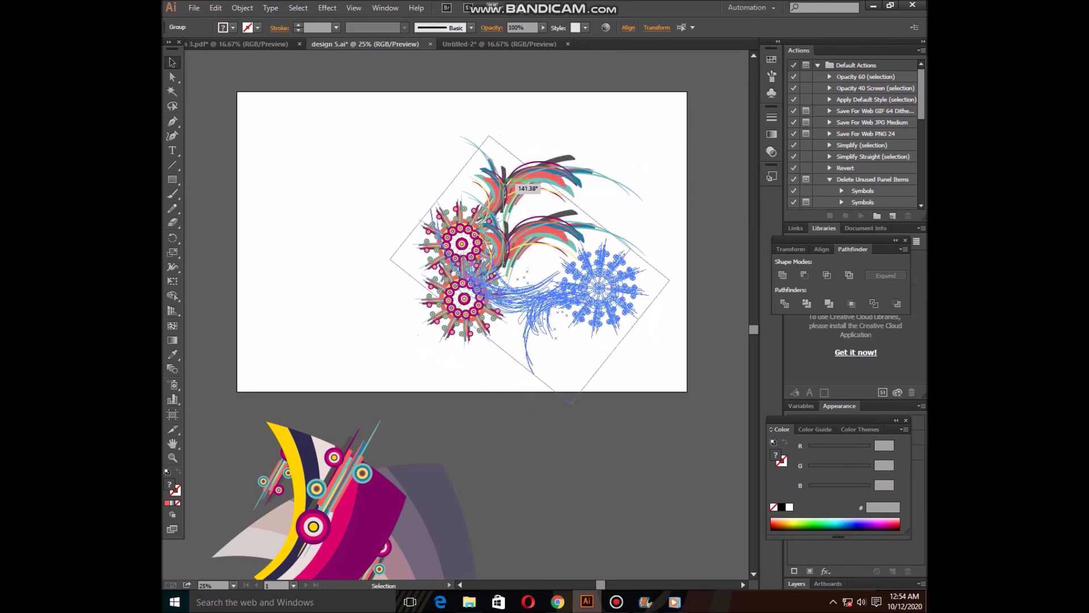
{"action": "left_click_drag", "start_coordinate": [610, 296], "coordinate": [485, 327]}
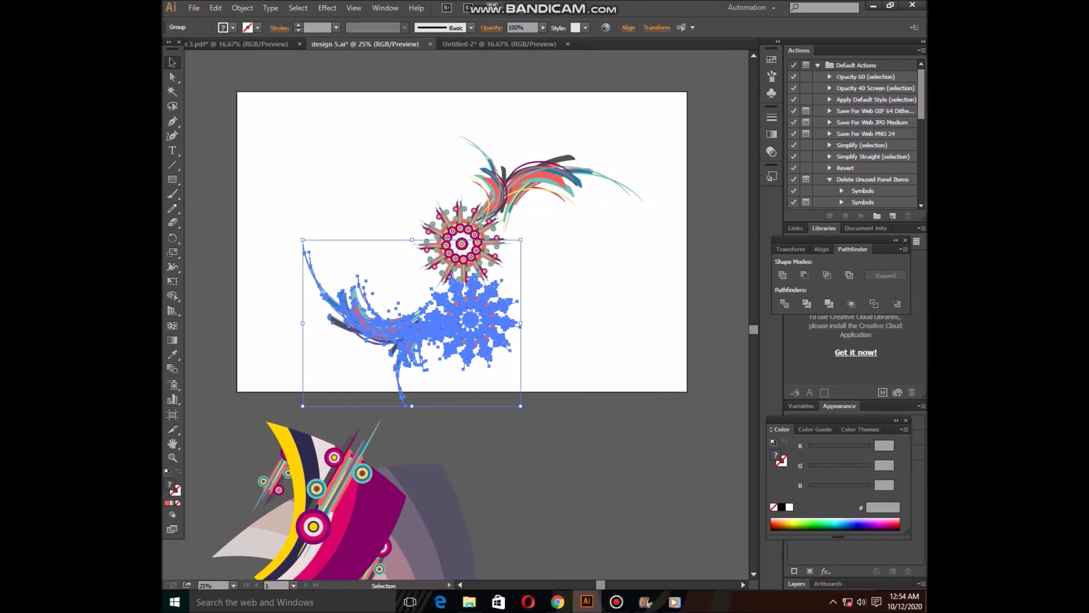
{"action": "left_click", "coordinate": [539, 298]}
{"action": "left_click", "coordinate": [485, 318]}
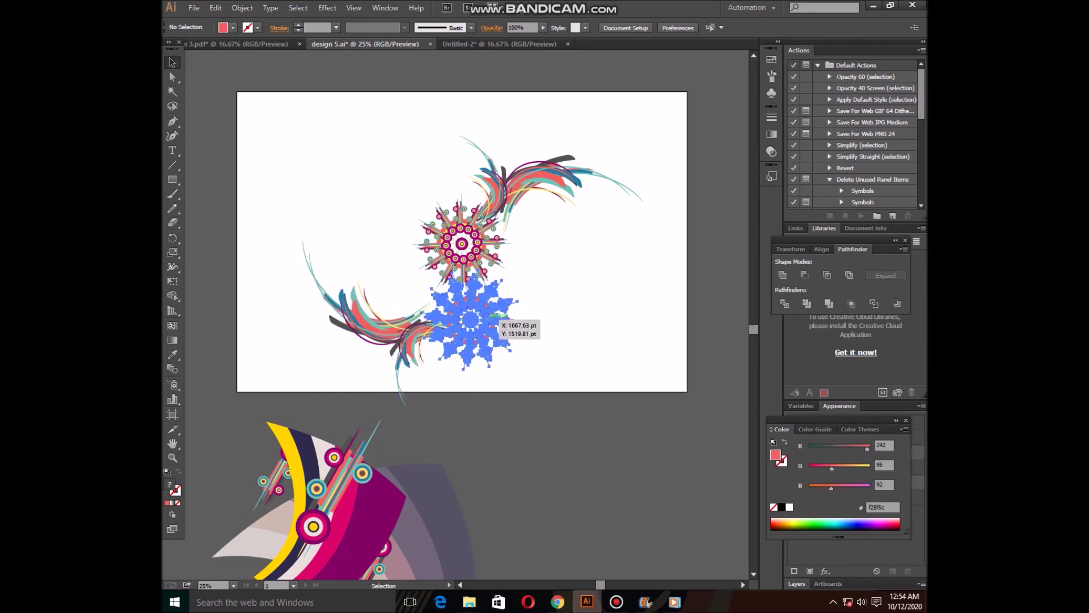
{"action": "left_click_drag", "start_coordinate": [536, 284], "coordinate": [553, 309]}
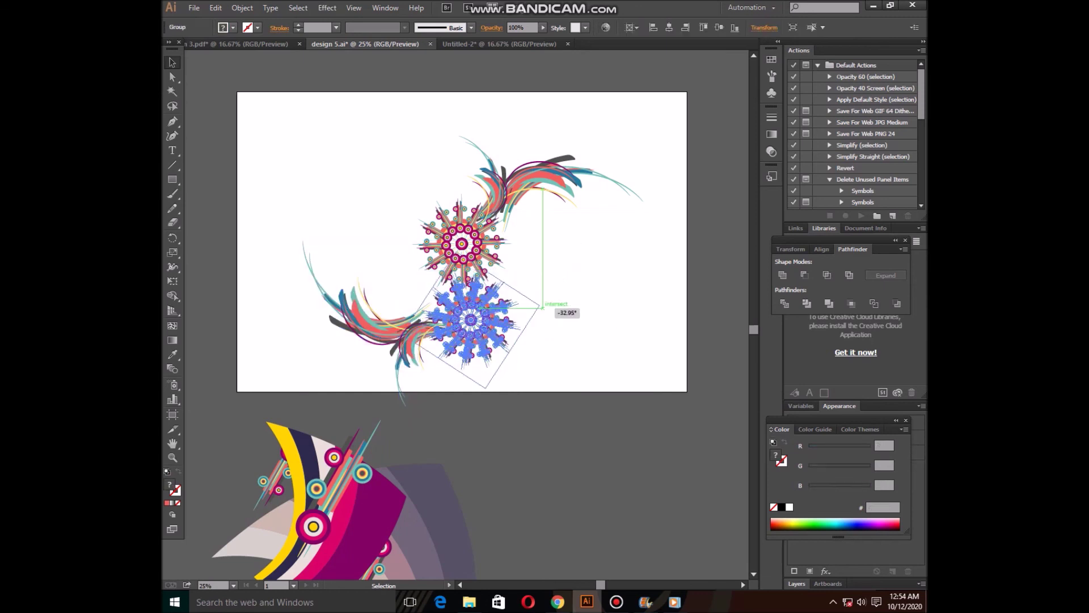
{"action": "left_click", "coordinate": [553, 309]}
Group the lower starburst copy with its swirl.
{"action": "scroll", "coordinate": [559, 329], "scroll_direction": "down", "scroll_amount": 2}
{"action": "mouse_move", "coordinate": [561, 344]}
{"action": "left_mouse_down"}
{"action": "mouse_move", "coordinate": [397, 276]}
{"action": "mouse_move", "coordinate": [360, 272]}
{"action": "left_mouse_up"}
{"action": "right_click", "coordinate": [424, 290]}
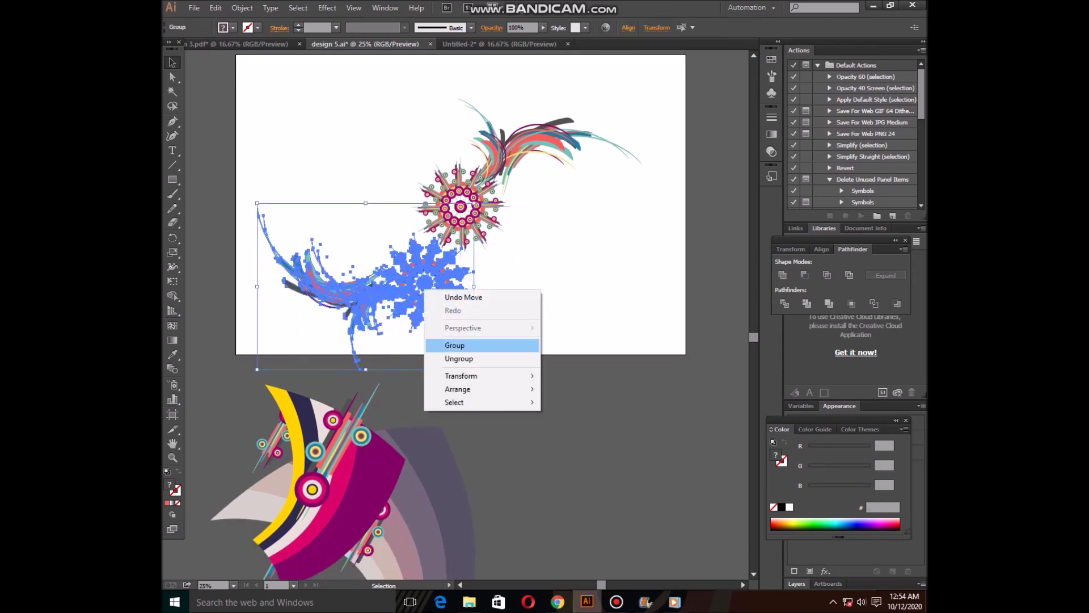
{"action": "left_click", "coordinate": [454, 345]}
Rotate the lower motif a quarter turn and set the enlarged grey striped arc at lower right.
{"action": "mouse_move", "coordinate": [478, 372]}
{"action": "left_mouse_down"}
{"action": "mouse_move", "coordinate": [417, 326]}
{"action": "mouse_move", "coordinate": [434, 281]}
{"action": "mouse_move", "coordinate": [402, 250]}
{"action": "mouse_move", "coordinate": [382, 199]}
{"action": "left_mouse_up"}
{"action": "left_click_drag", "start_coordinate": [440, 475], "coordinate": [652, 284]}
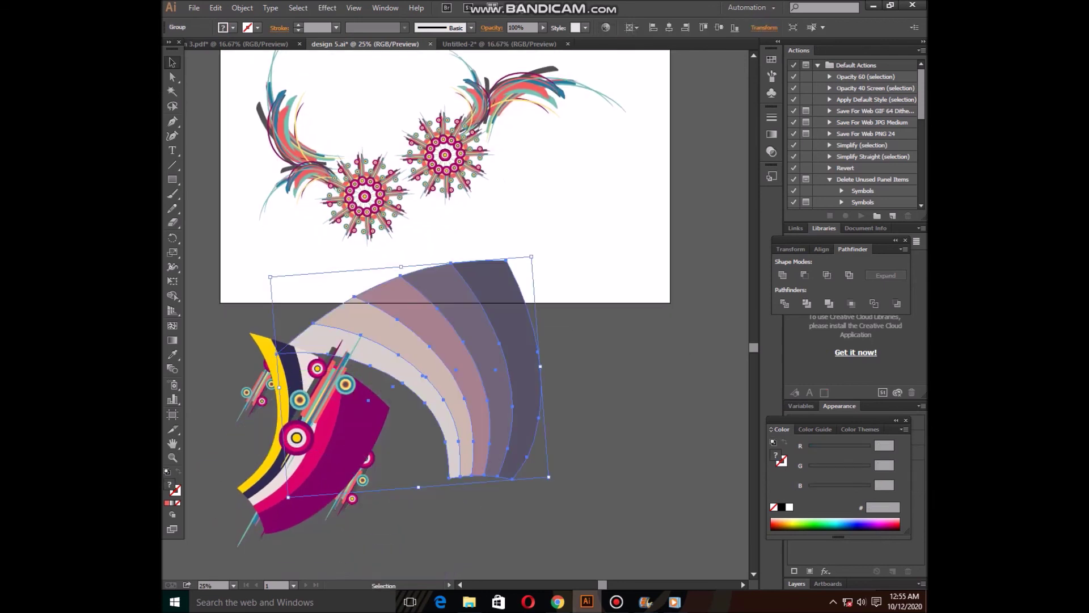
{"action": "left_click_drag", "start_coordinate": [424, 426], "coordinate": [523, 426]}
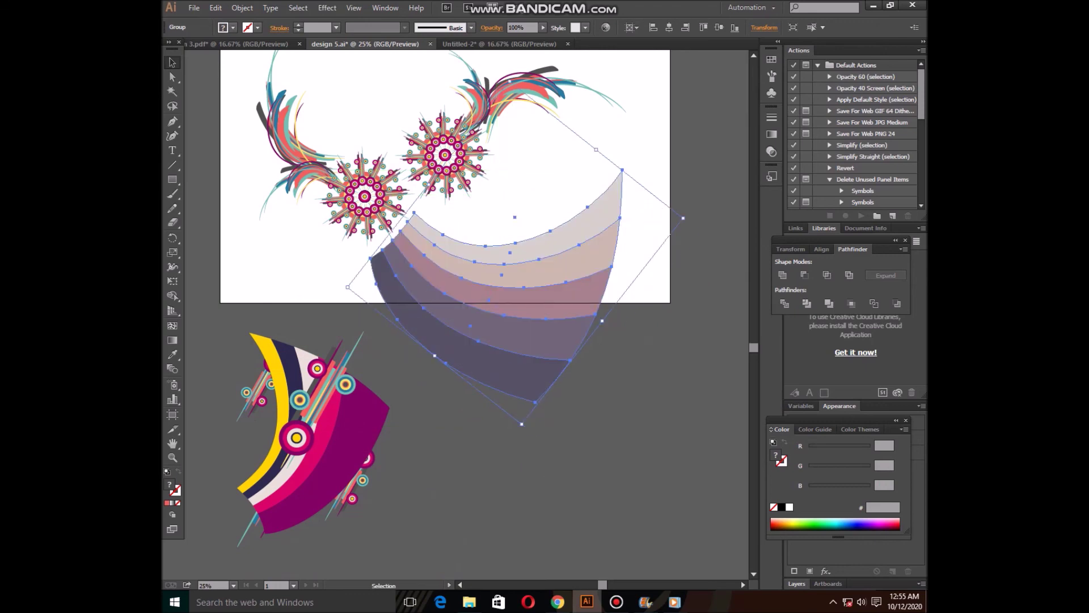
{"action": "left_click_drag", "start_coordinate": [596, 149], "coordinate": [679, 215]}
{"action": "key", "text": "ctrl+shift+a"}
Move the yellow-and-magenta rainbow arcs to the artboard's upper left and enlarge them.
{"action": "left_click_drag", "start_coordinate": [315, 434], "coordinate": [593, 145]}
{"action": "scroll", "coordinate": [431, 284], "scroll_direction": "up", "scroll_amount": 3}
{"action": "left_click_drag", "start_coordinate": [574, 222], "coordinate": [385, 115]}
{"action": "key", "text": "ctrl+shift+a"}
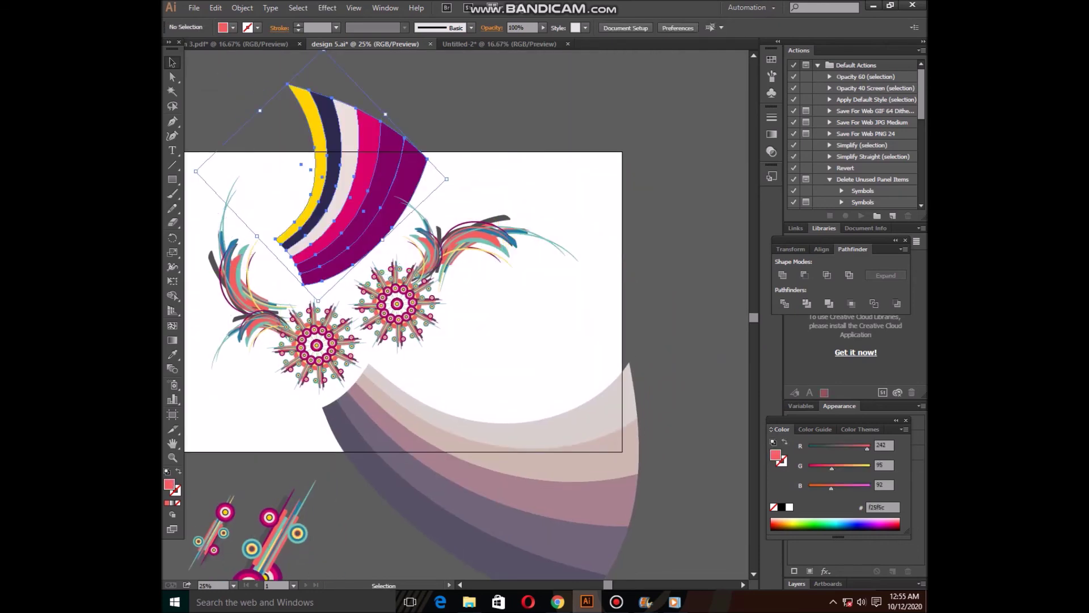
{"action": "left_click", "coordinate": [617, 602]}
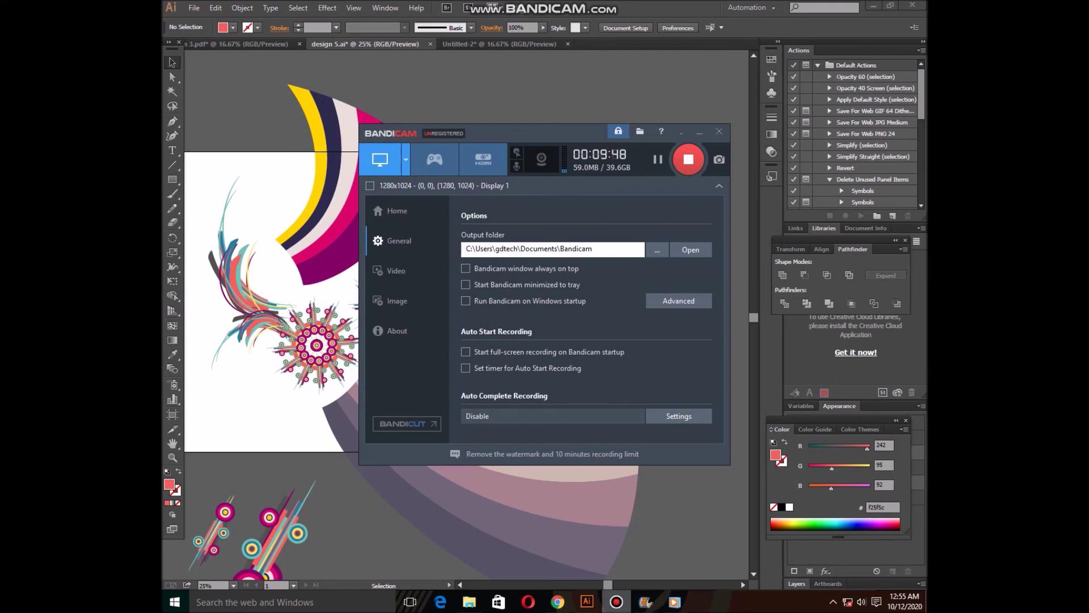
{"action": "left_click", "coordinate": [616, 601]}
{"action": "left_click", "coordinate": [340, 187]}
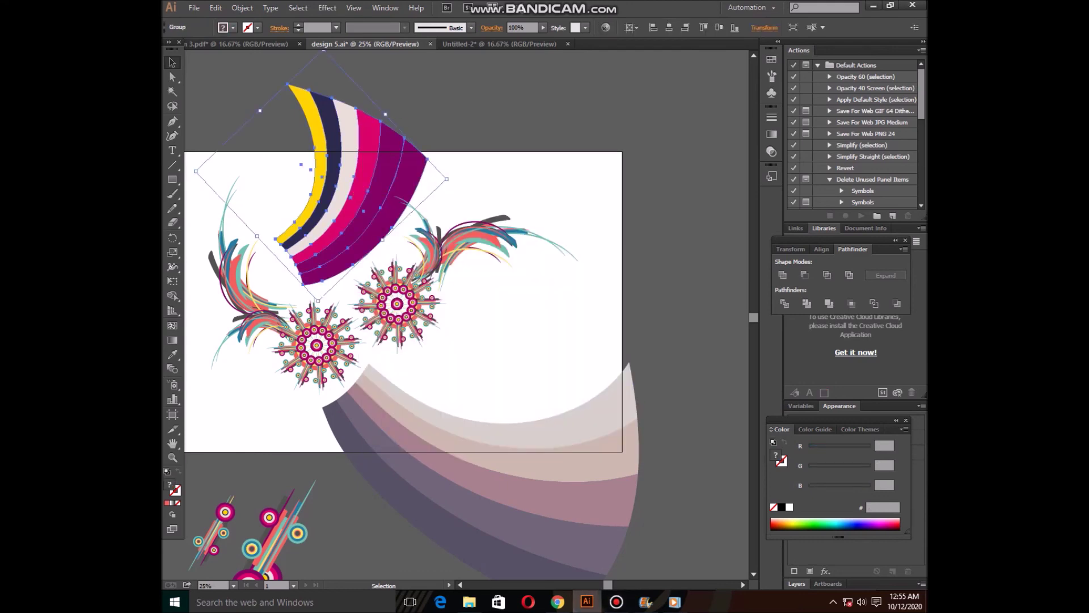
{"action": "left_click_drag", "start_coordinate": [446, 179], "coordinate": [600, 152]}
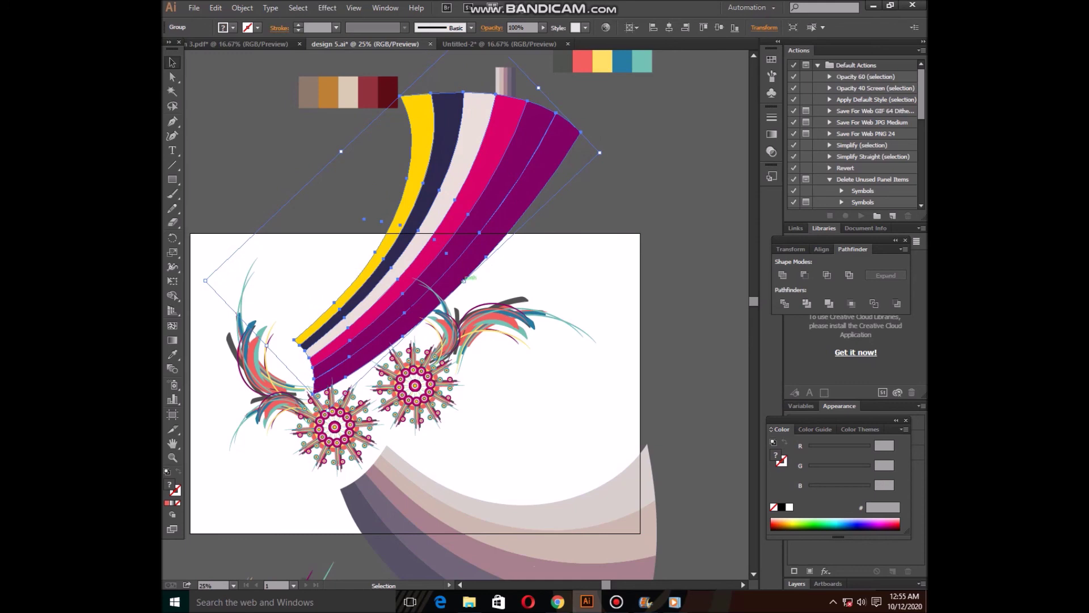
{"action": "left_click_drag", "start_coordinate": [464, 279], "coordinate": [485, 305]}
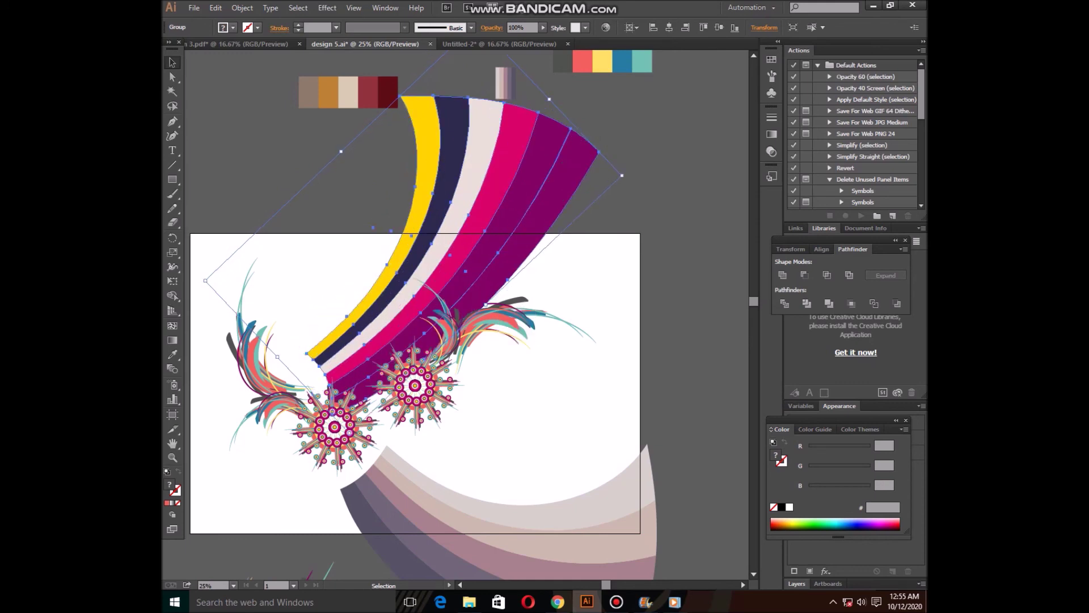
{"action": "left_click_drag", "start_coordinate": [485, 304], "coordinate": [426, 236]}
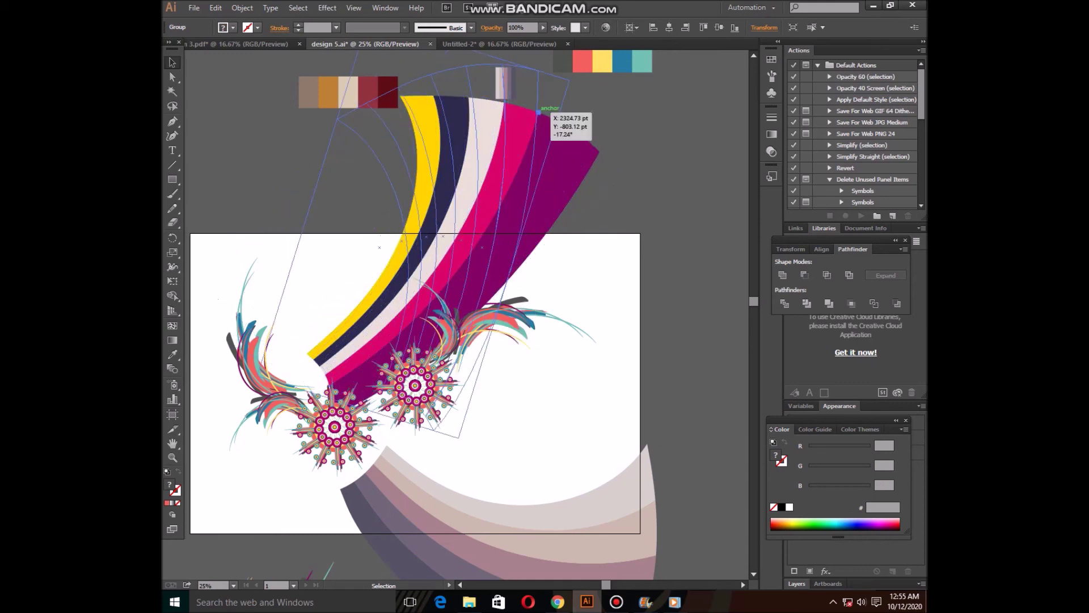
{"action": "left_click_drag", "start_coordinate": [436, 202], "coordinate": [436, 202]}
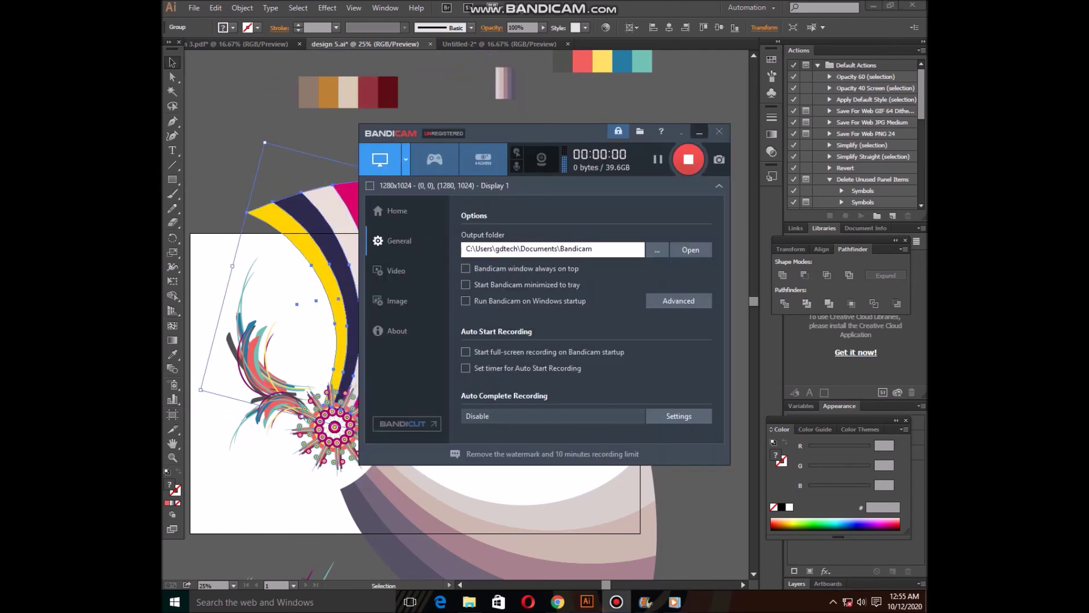
Try moving the grey arcs near the rainbow arcs, undo it, and recentre the view.
{"action": "left_click_drag", "start_coordinate": [454, 527], "coordinate": [430, 492]}
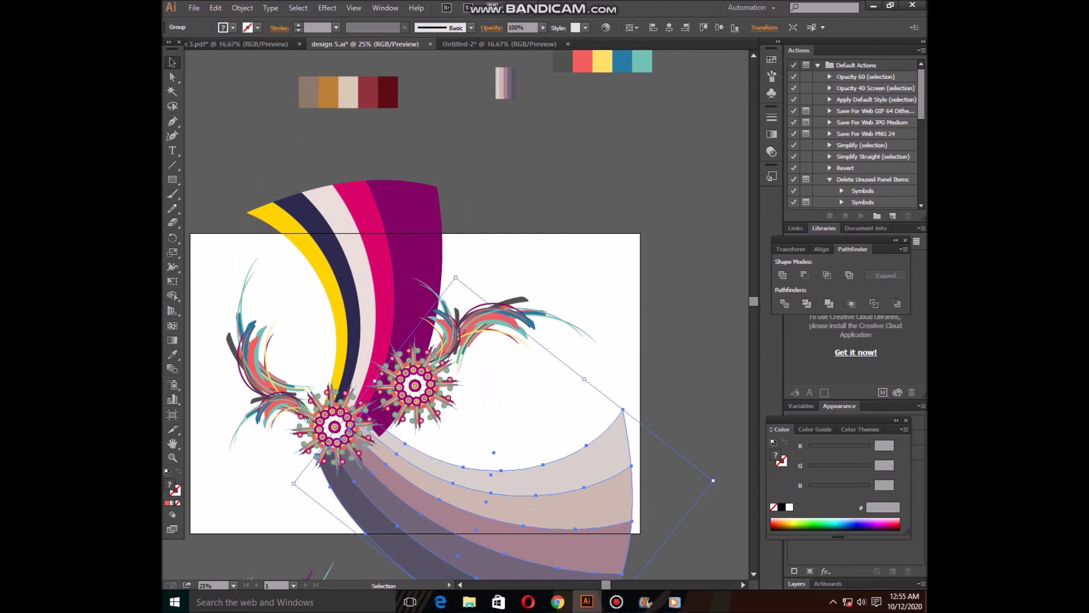
{"action": "left_click_drag", "start_coordinate": [430, 492], "coordinate": [387, 235]}
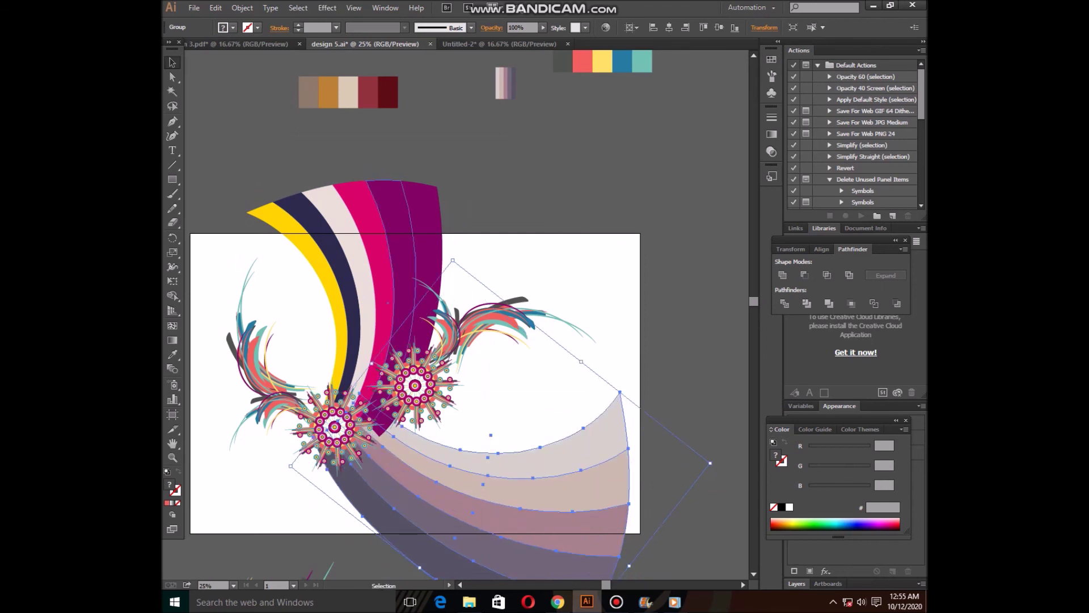
{"action": "key", "text": "ctrl+z"}
{"action": "scroll", "coordinate": [463, 269], "scroll_direction": "down", "scroll_amount": 5}
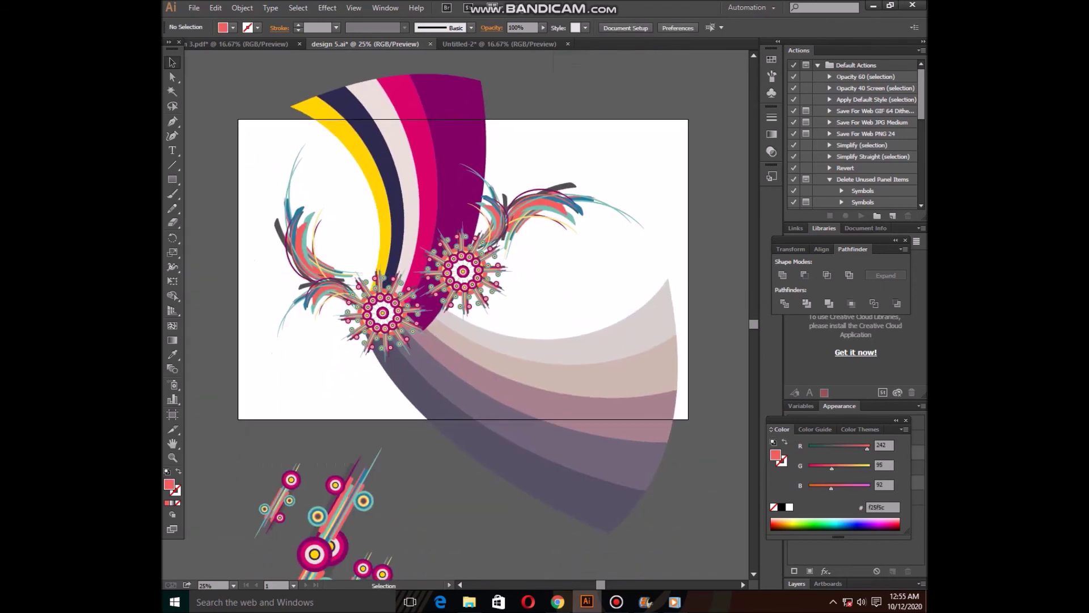
{"action": "left_click_drag", "start_coordinate": [463, 270], "coordinate": [467, 239]}
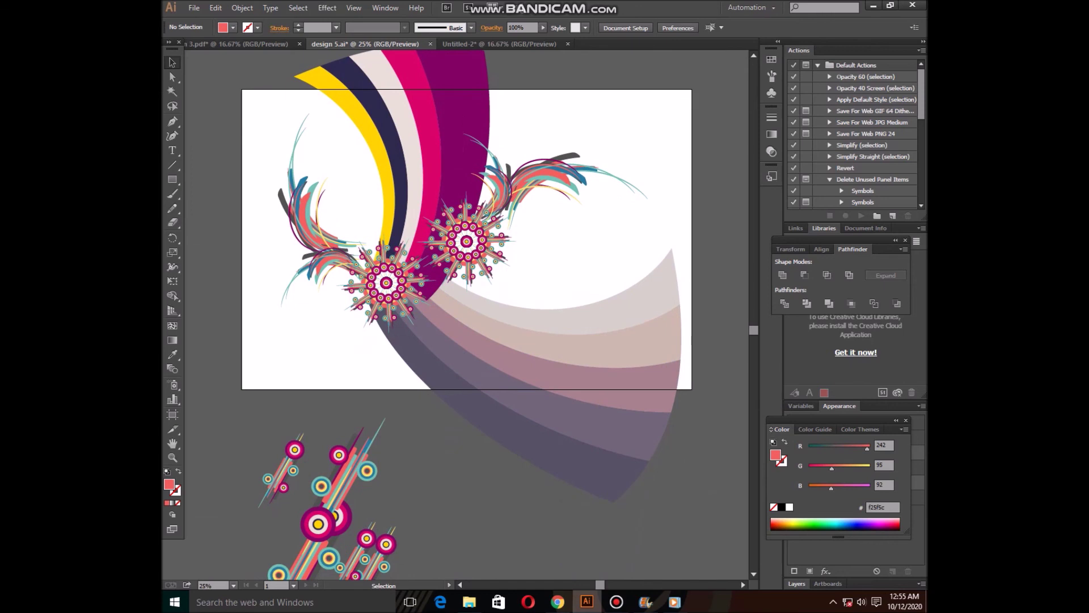
Draw an artboard-sized rectangle, select it with all artwork, and apply Pathfinder Crop.
{"action": "left_click_drag", "start_coordinate": [236, 98], "coordinate": [728, 389]}
{"action": "right_click", "coordinate": [370, 172]}
{"action": "mouse_move", "coordinate": [431, 343]}
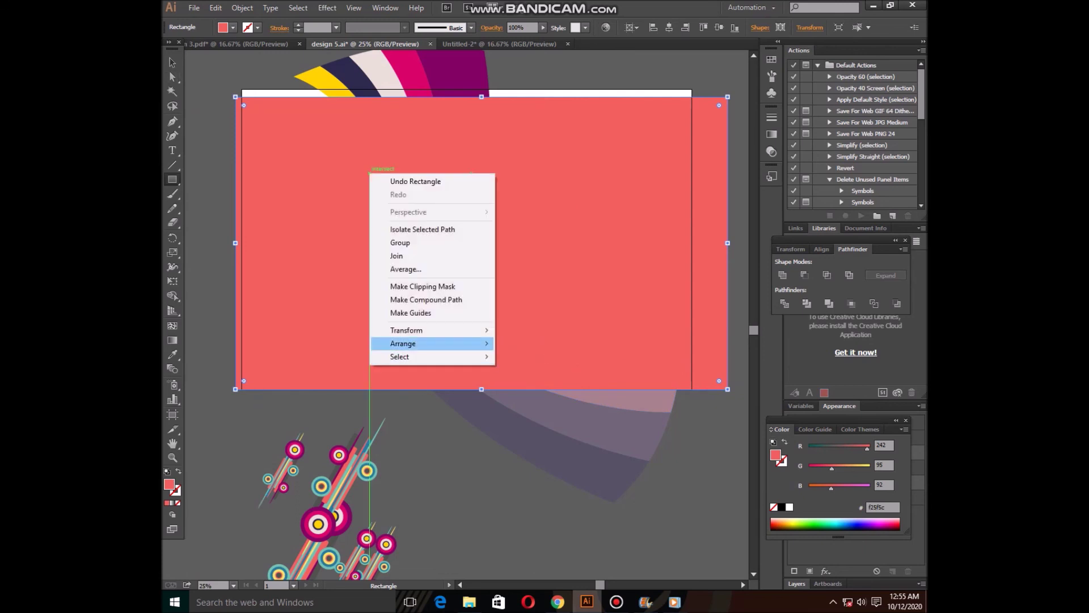
{"action": "left_click", "coordinate": [557, 383]}
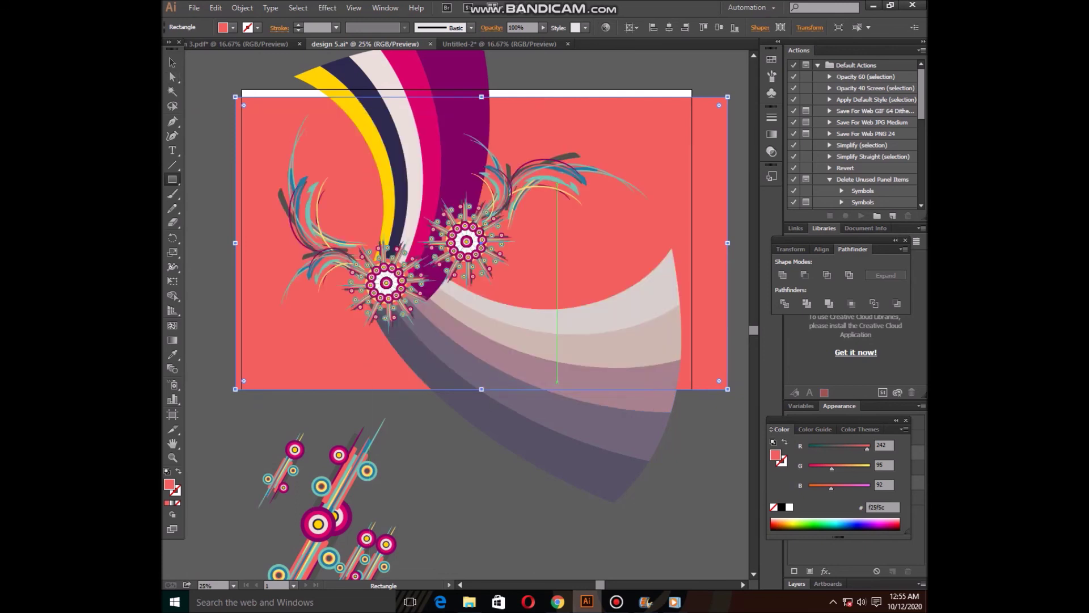
{"action": "key", "text": "ctrl+z"}
{"action": "key", "text": "v"}
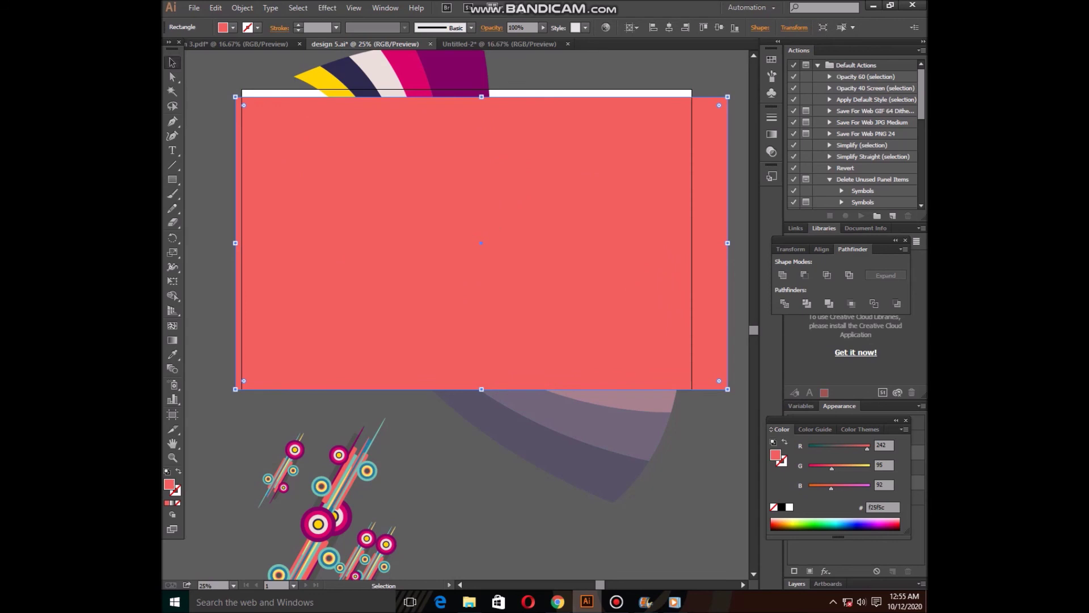
{"action": "key", "text": "ctrl+a"}
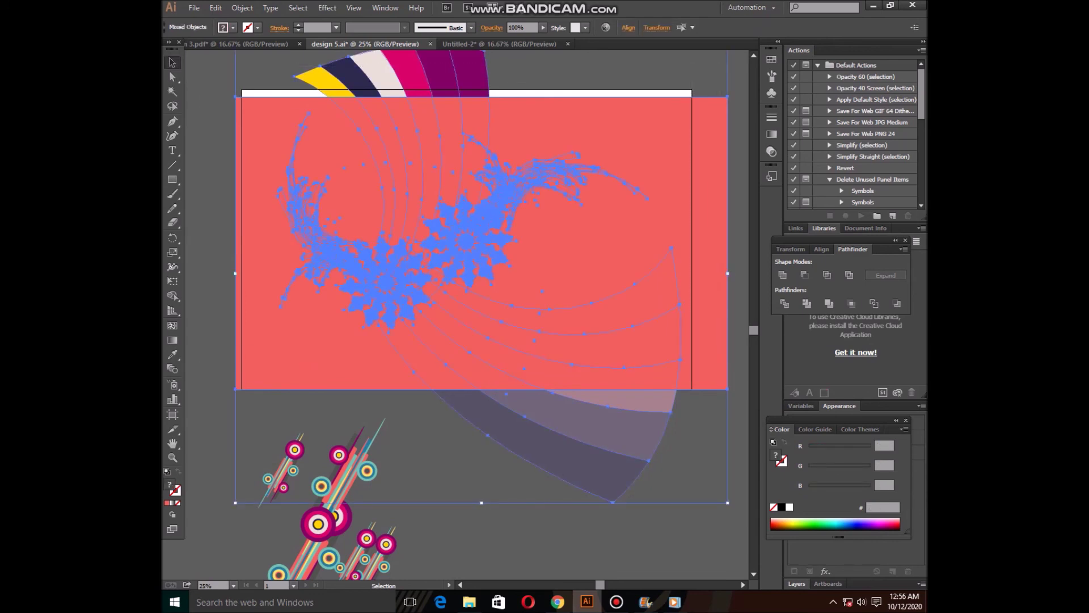
{"action": "left_click", "coordinate": [851, 304]}
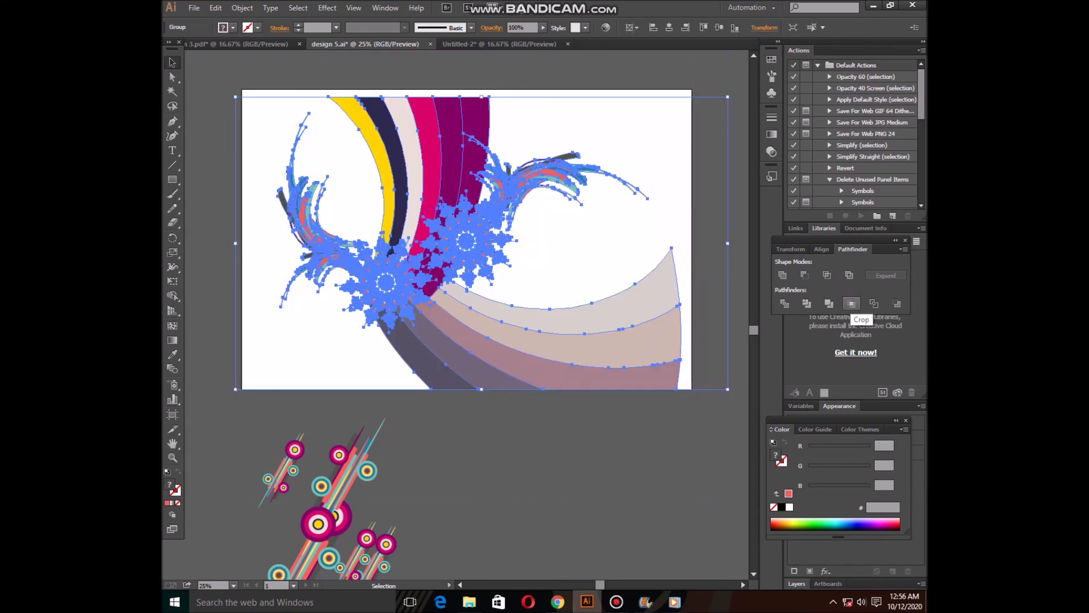
Copy the cropped artwork group and paste it into Untitled-2.
{"action": "key", "text": "ctrl+shift+a"}
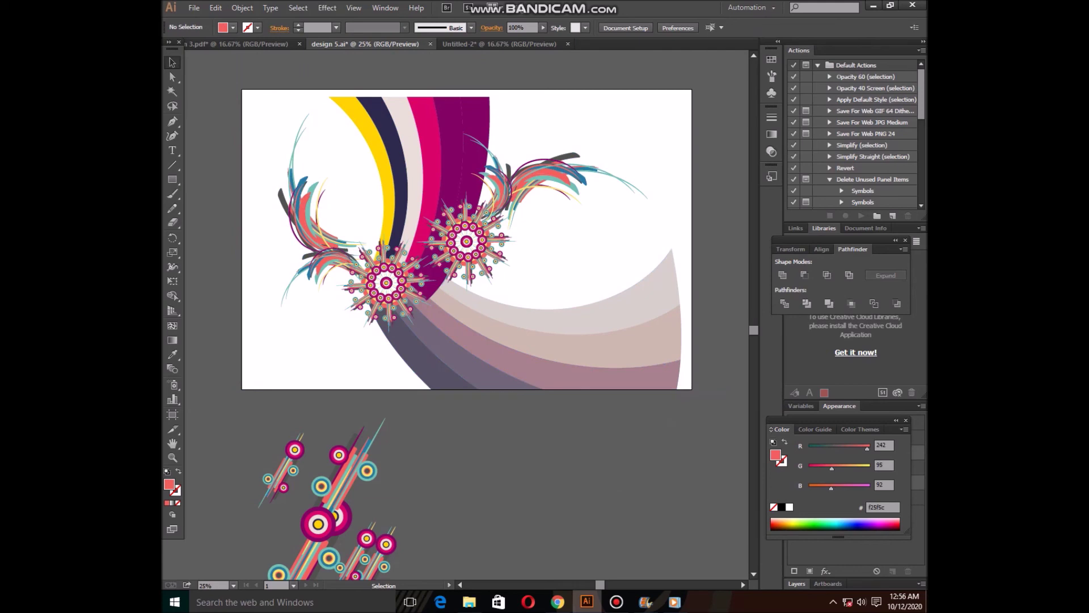
{"action": "left_click", "coordinate": [604, 364]}
{"action": "scroll", "coordinate": [482, 312], "scroll_direction": "down", "scroll_amount": 3}
{"action": "scroll", "coordinate": [482, 312], "scroll_direction": "down", "scroll_amount": 2}
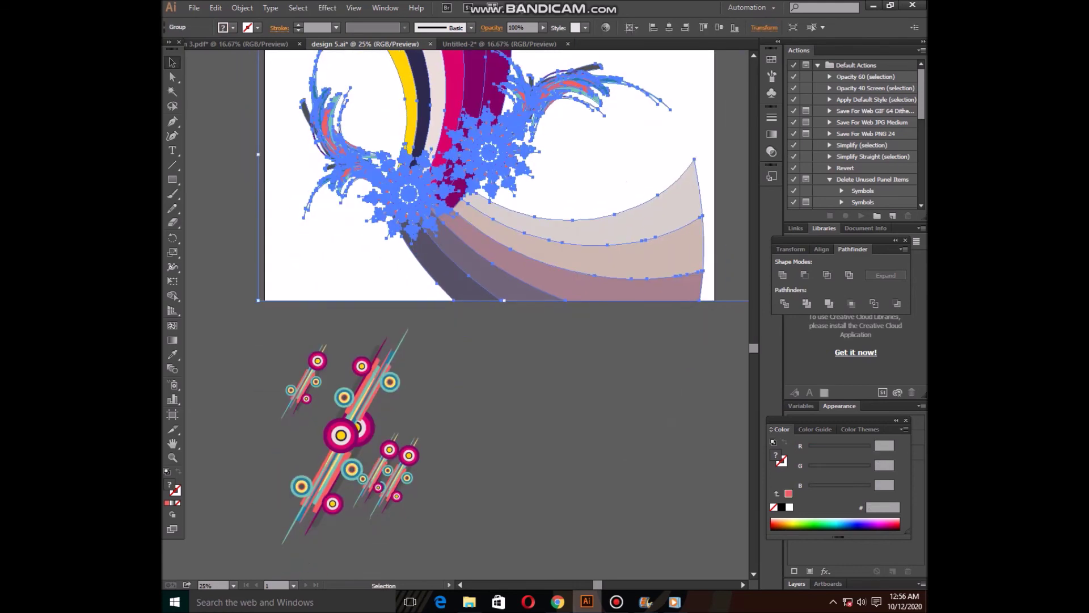
{"action": "scroll", "coordinate": [499, 312], "scroll_direction": "up", "scroll_amount": 5}
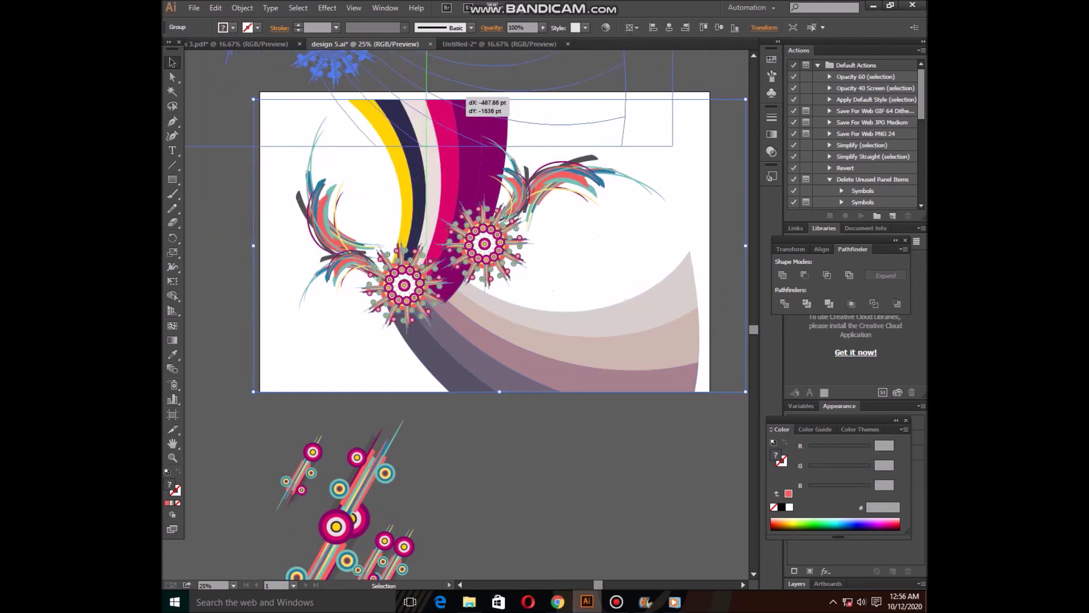
{"action": "key", "text": "ctrl+Tab"}
{"action": "key", "text": "ctrl+v"}
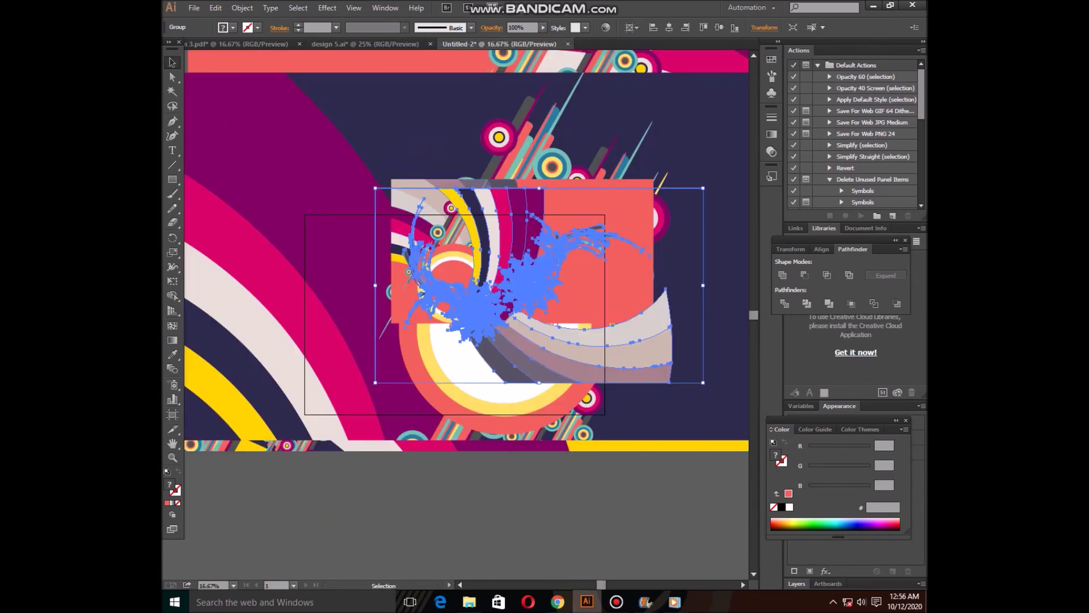
Back in design 5.ai, move the rainbow strip toward the right starburst and save.
{"action": "key", "text": "ctrl+shift+Tab"}
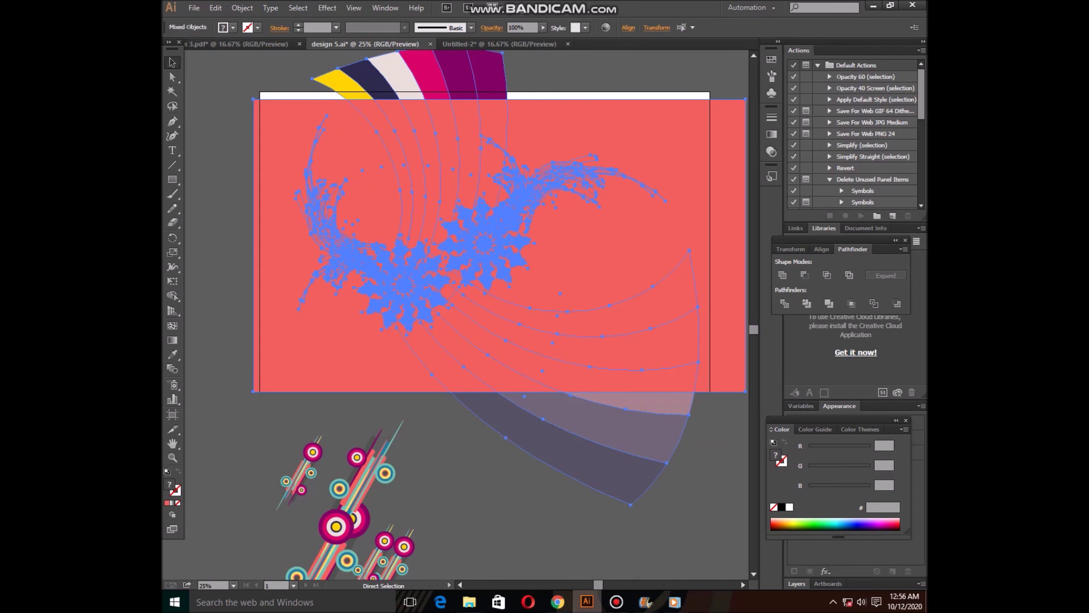
{"action": "left_click_drag", "start_coordinate": [423, 244], "coordinate": [498, 221]}
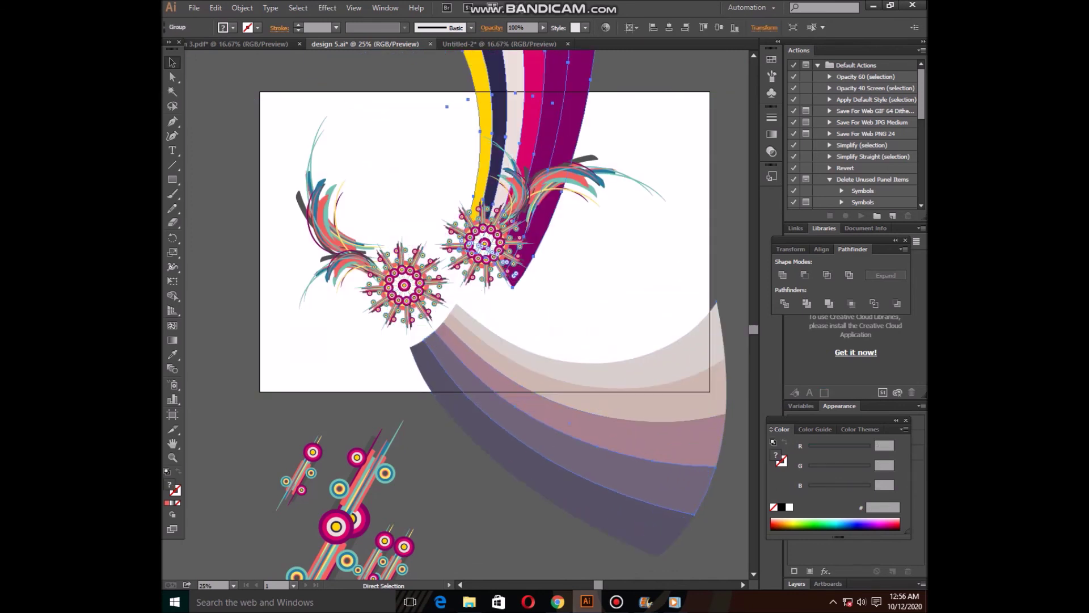
{"action": "key", "text": "ctrl+s"}
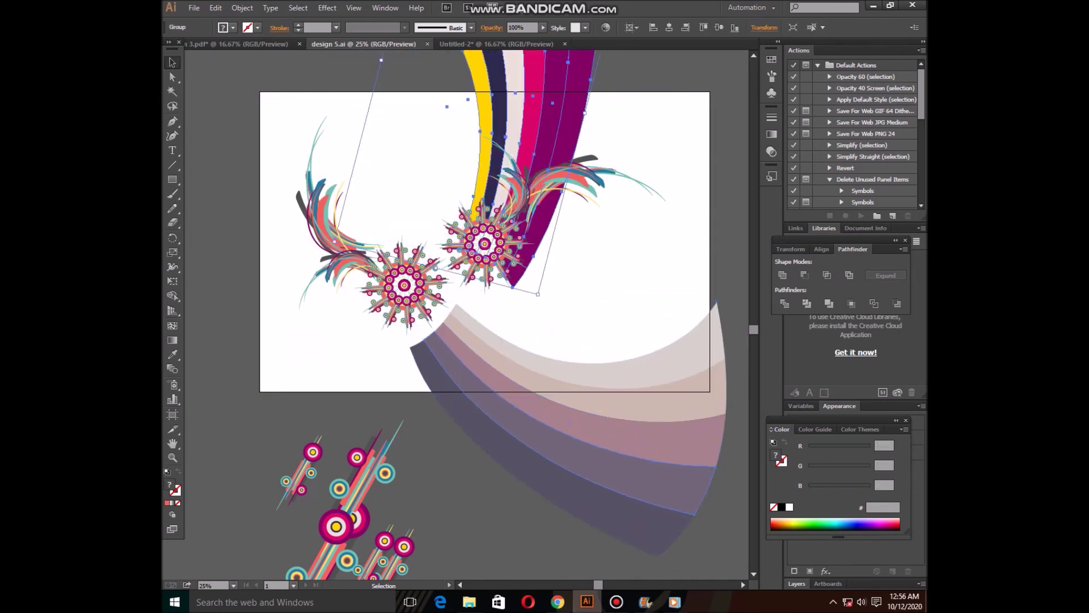
{"action": "key", "text": "alt+f"}
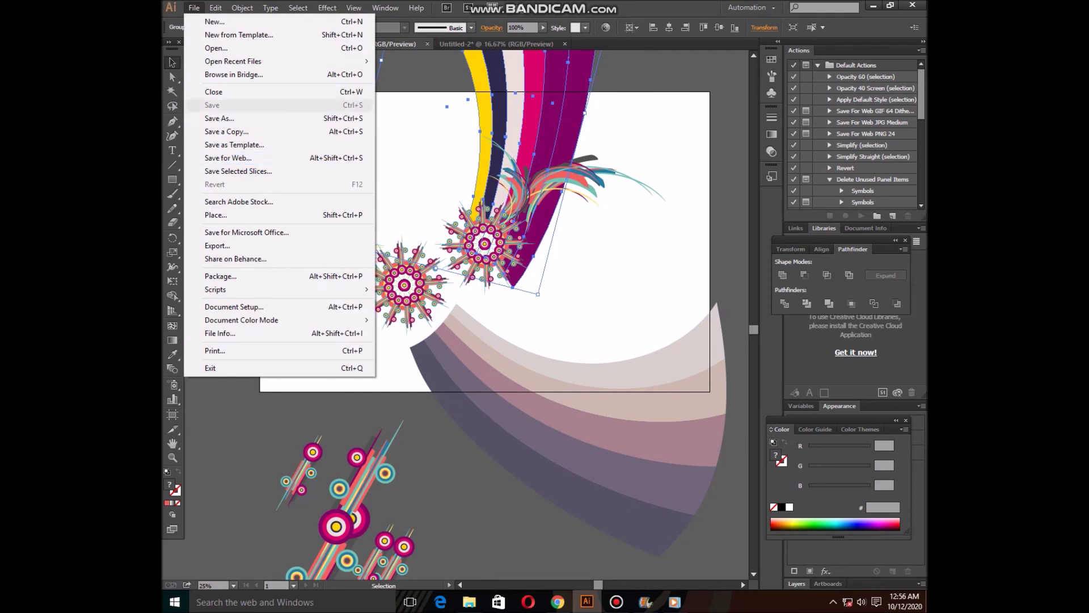
Clear the selection and close the design 5.ai document.
{"action": "left_click", "coordinate": [588, 345]}
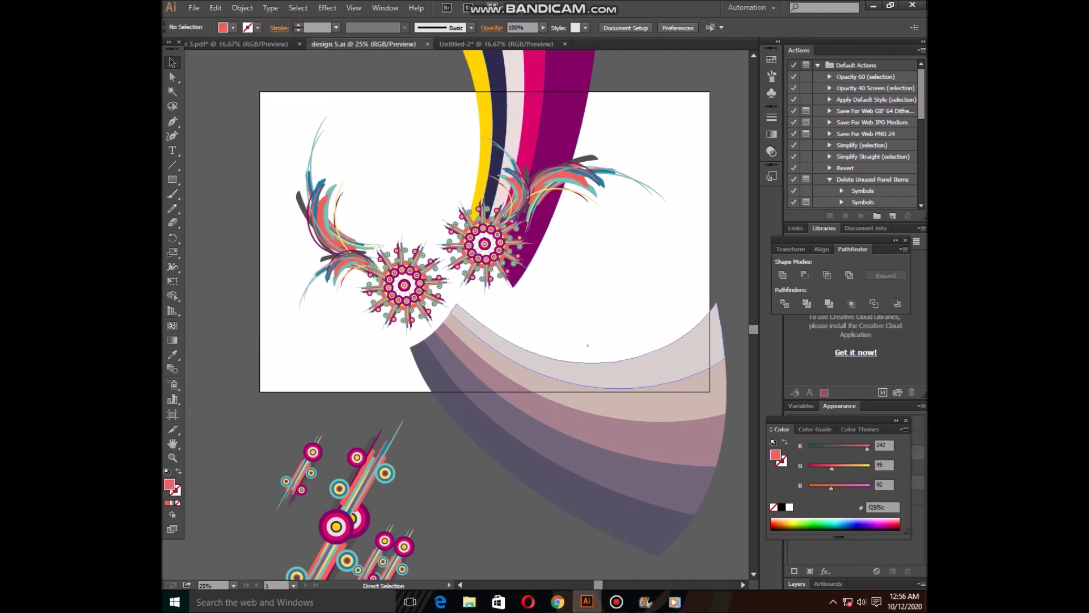
{"action": "key", "text": "ctrl+w"}
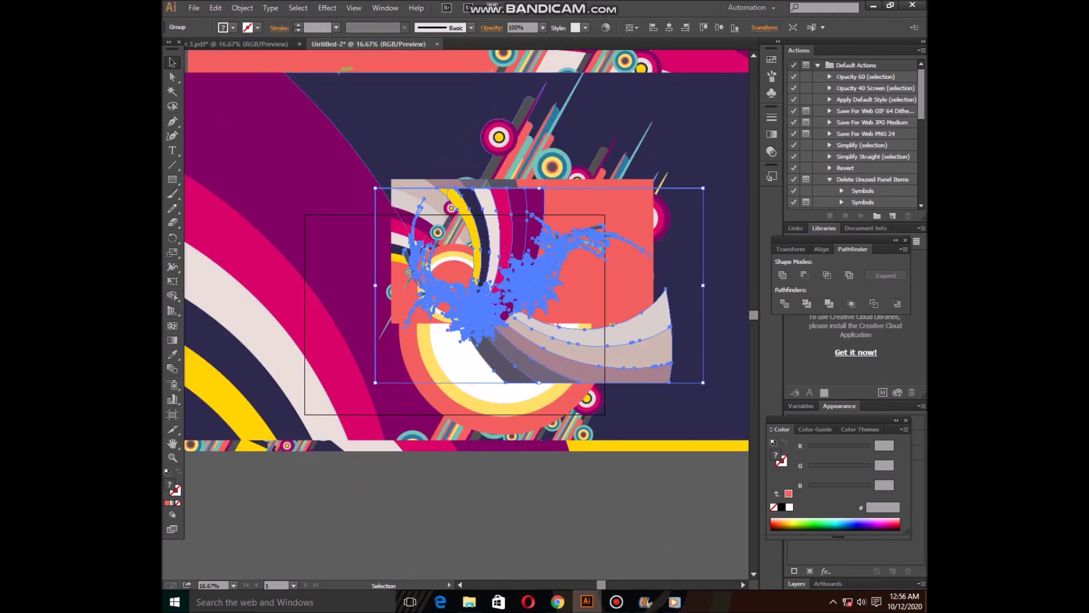
{"action": "left_click", "coordinate": [238, 44]}
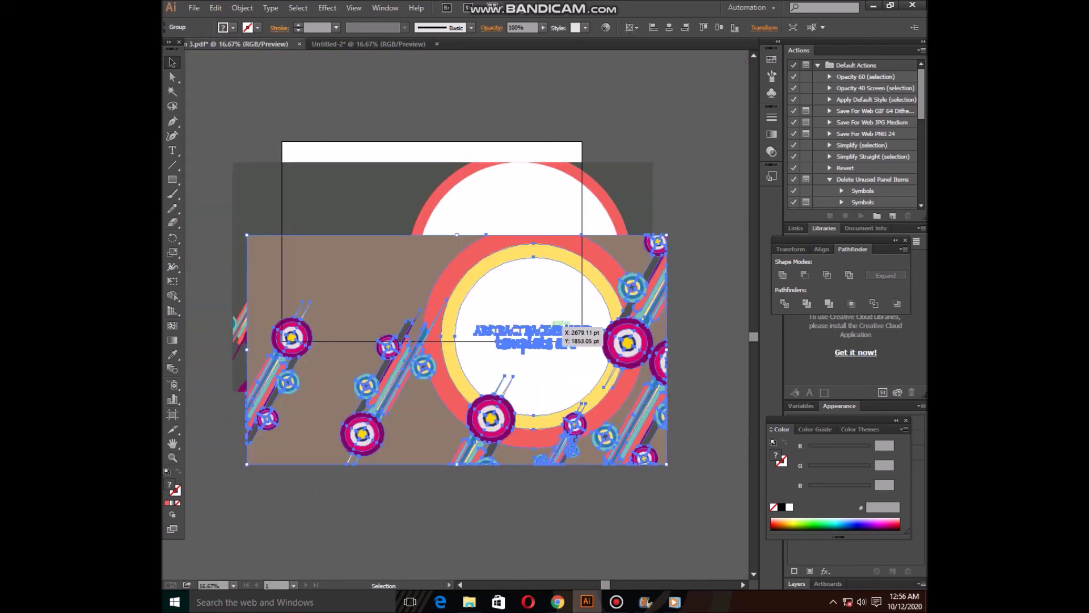
Create a blank 3000 × 2000 pt Untitled-3 document, then return to Untitled-2.
{"action": "left_click", "coordinate": [193, 7]}
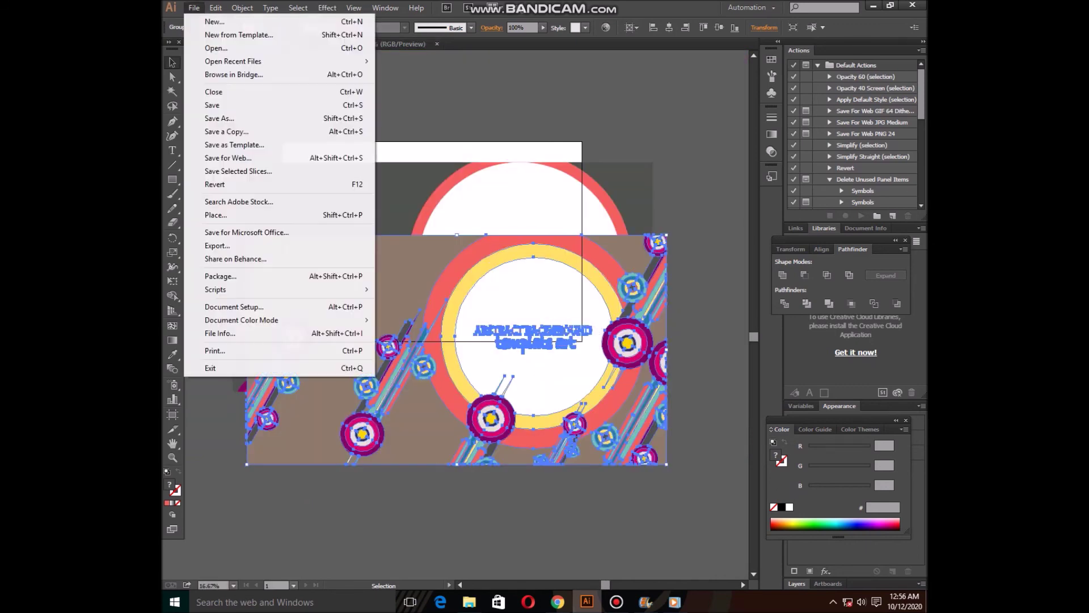
{"action": "left_click", "coordinate": [204, 21]}
{"action": "key", "text": "Return"}
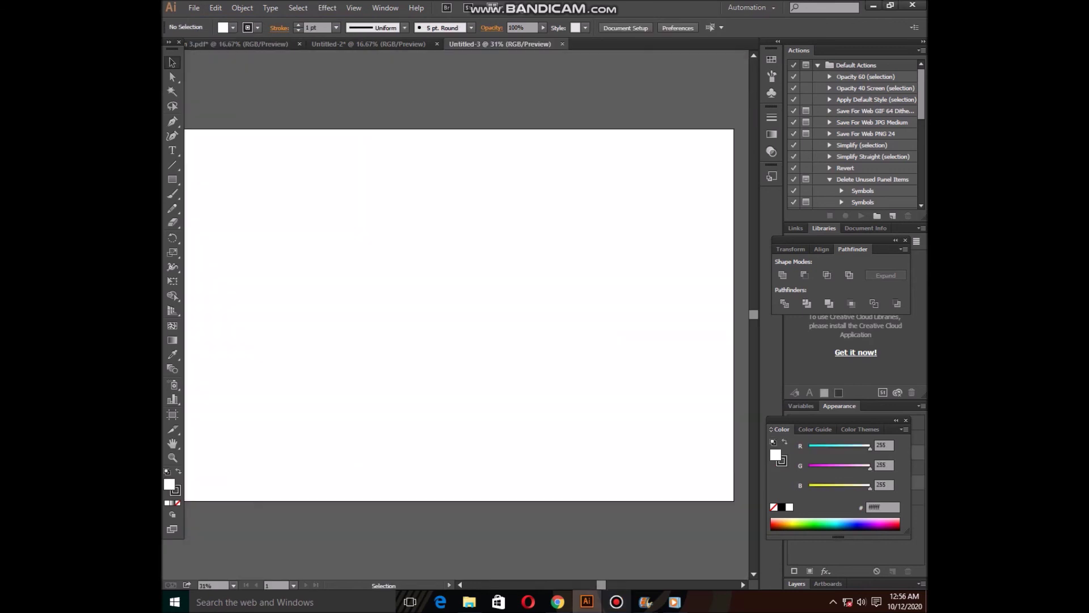
{"action": "left_click", "coordinate": [368, 43]}
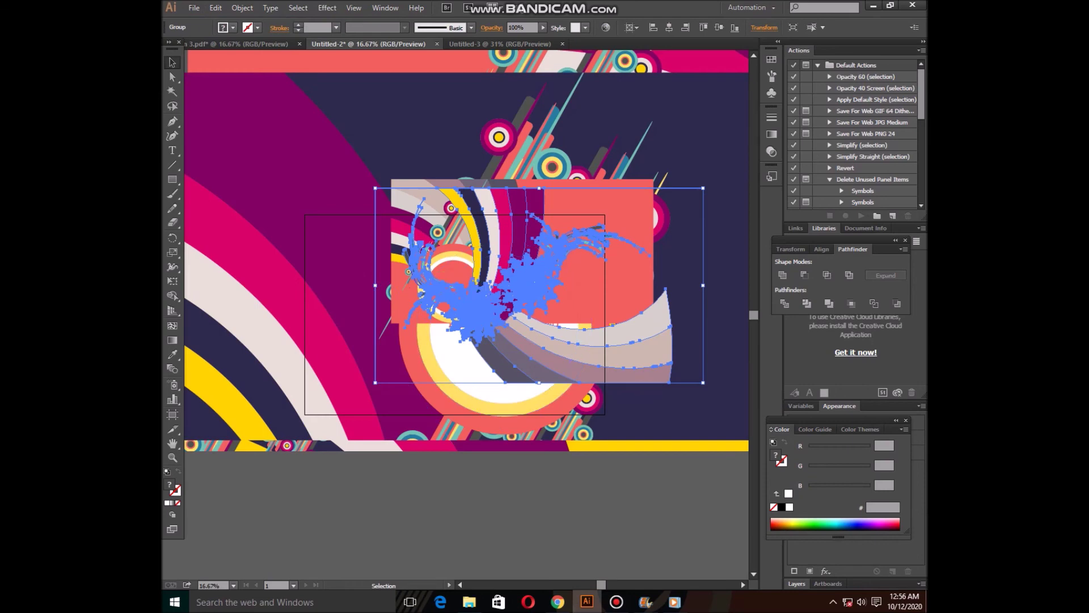
Undo the last three stray artwork moves and zoom out to see the whole canvas.
{"action": "key", "text": "ctrl+z"}
{"action": "key", "text": "ctrl+z"}
{"action": "key", "text": "ctrl+z"}
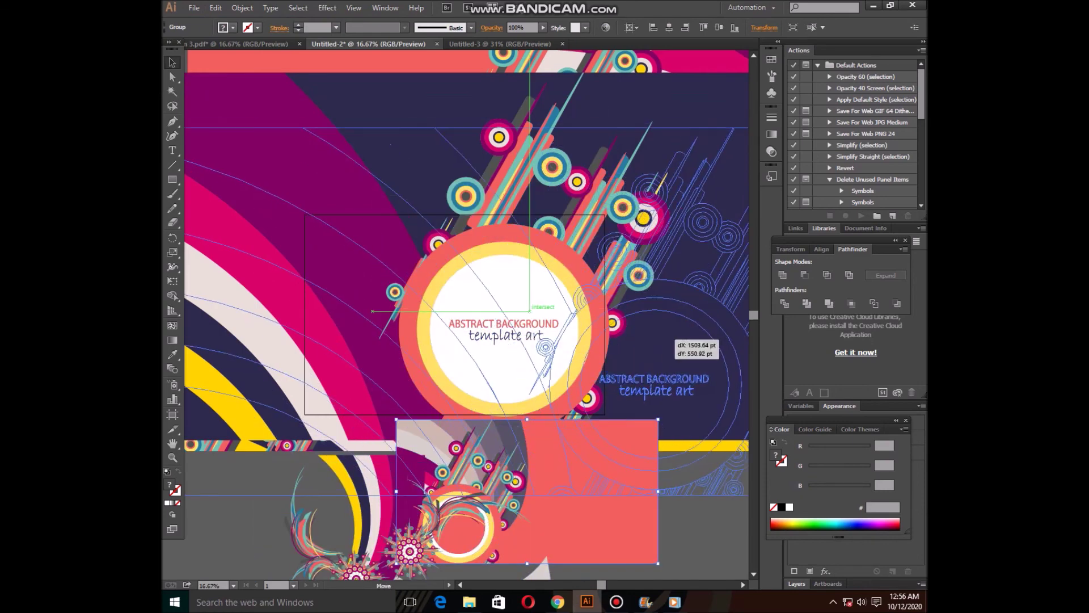
{"action": "key", "text": "ctrl+z"}
{"action": "key", "text": "ctrl+z"}
{"action": "key", "text": "ctrl+z"}
{"action": "key", "text": "ctrl+z"}
{"action": "key", "text": "ctrl+z"}
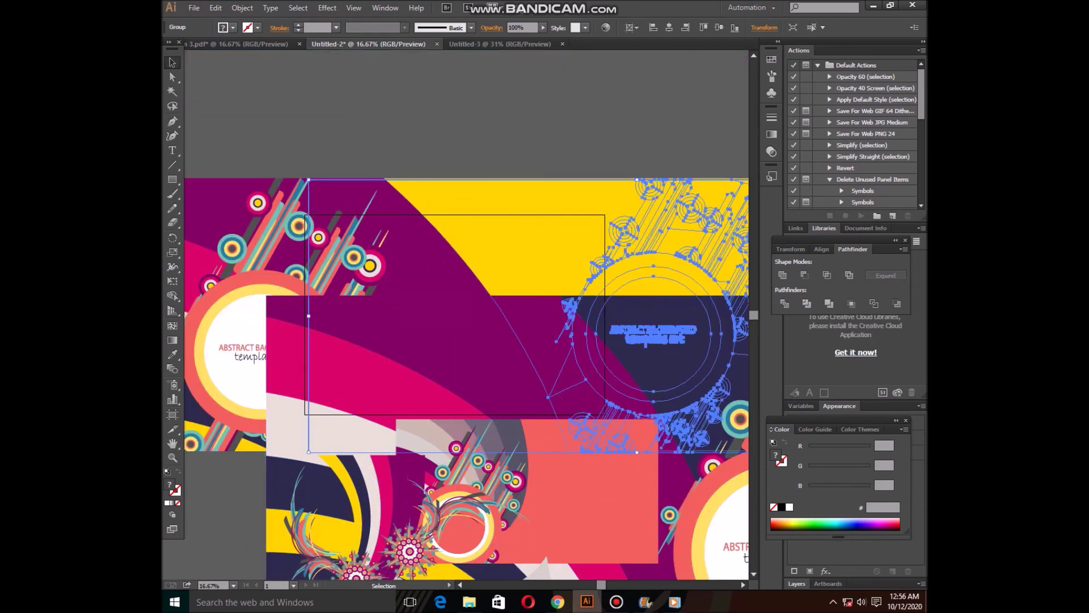
{"action": "key", "text": "ctrl+z"}
{"action": "key", "text": "ctrl+z"}
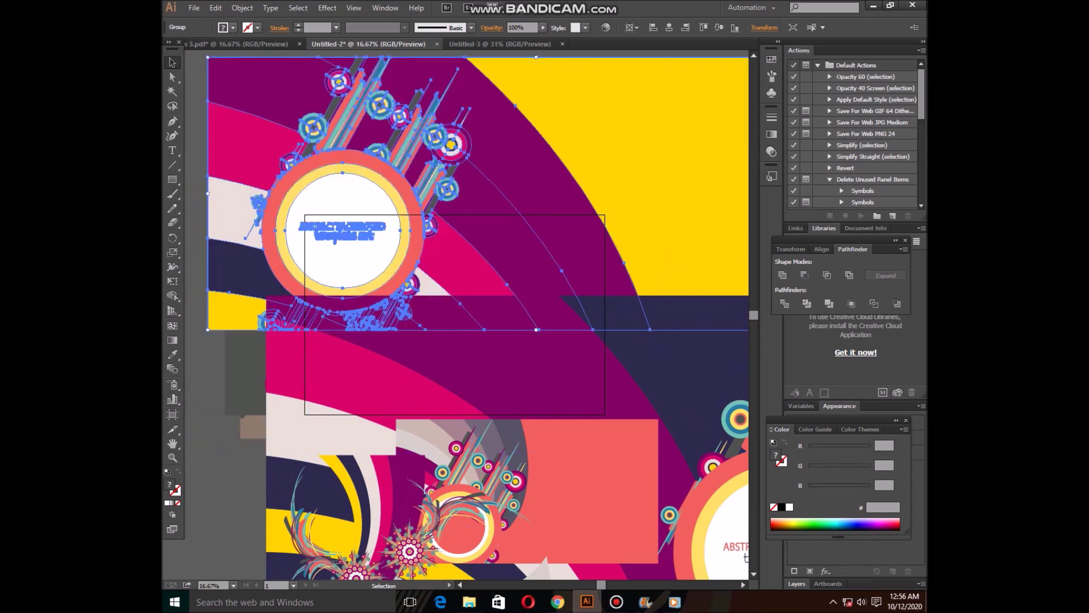
{"action": "key", "text": "ctrl+minus"}
{"action": "key", "text": "ctrl+minus"}
{"action": "key", "text": "ctrl+minus"}
{"action": "key", "text": "v"}
Arrange the banners: yellow-and-purple top left, pink upper right, purple at bottom, circle badge left.
{"action": "left_click_drag", "start_coordinate": [430, 200], "coordinate": [301, 108]}
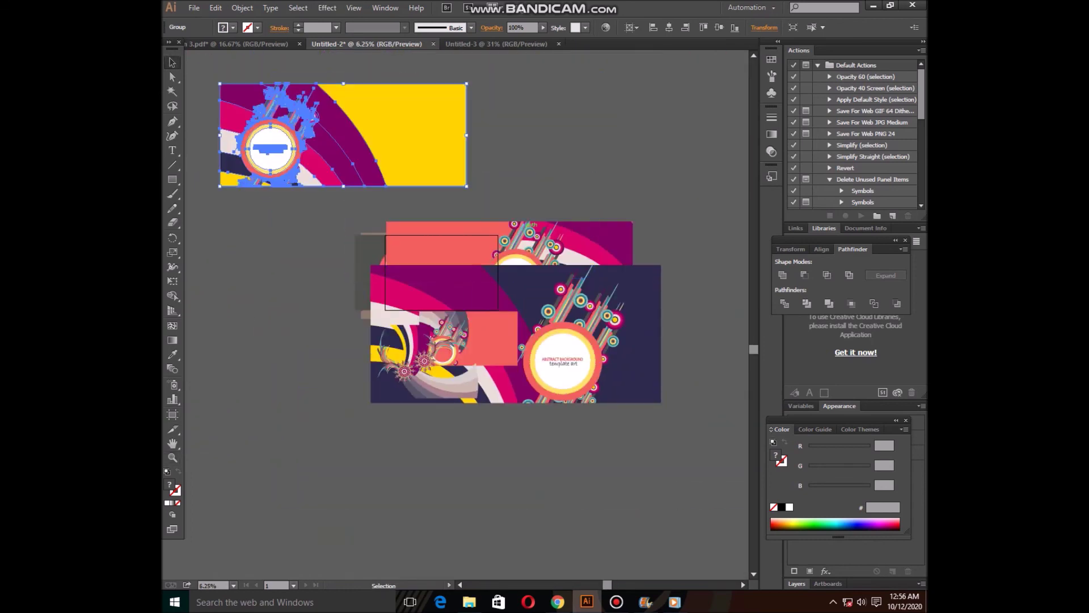
{"action": "left_click_drag", "start_coordinate": [489, 261], "coordinate": [593, 136]}
{"action": "left_click_drag", "start_coordinate": [553, 326], "coordinate": [489, 459]}
{"action": "left_click_drag", "start_coordinate": [482, 340], "coordinate": [669, 310]}
{"action": "left_click_drag", "start_coordinate": [491, 267], "coordinate": [274, 239]}
Position the brown circle group, swirl on the white rectangle, and pink card beside the brown group.
{"action": "left_click_drag", "start_coordinate": [420, 284], "coordinate": [531, 274]}
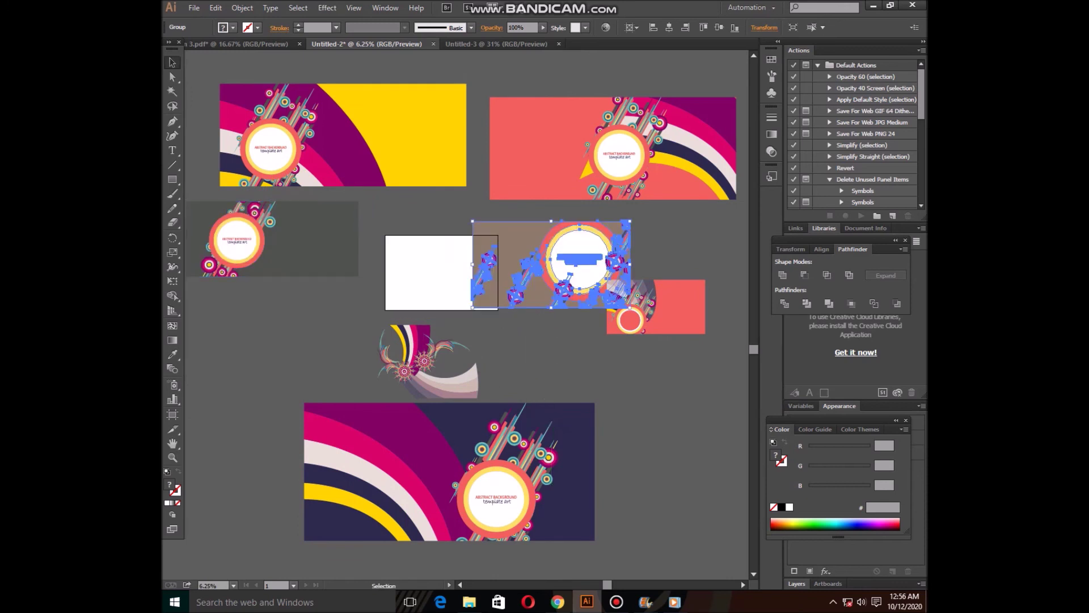
{"action": "left_click_drag", "start_coordinate": [441, 387], "coordinate": [382, 307]}
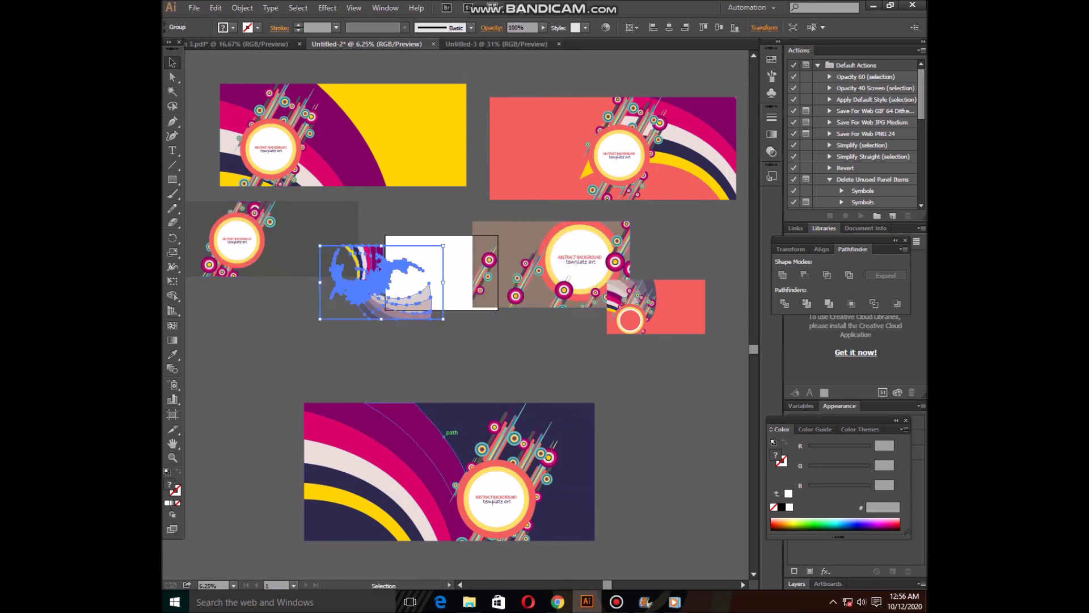
{"action": "left_click_drag", "start_coordinate": [454, 471], "coordinate": [471, 423]}
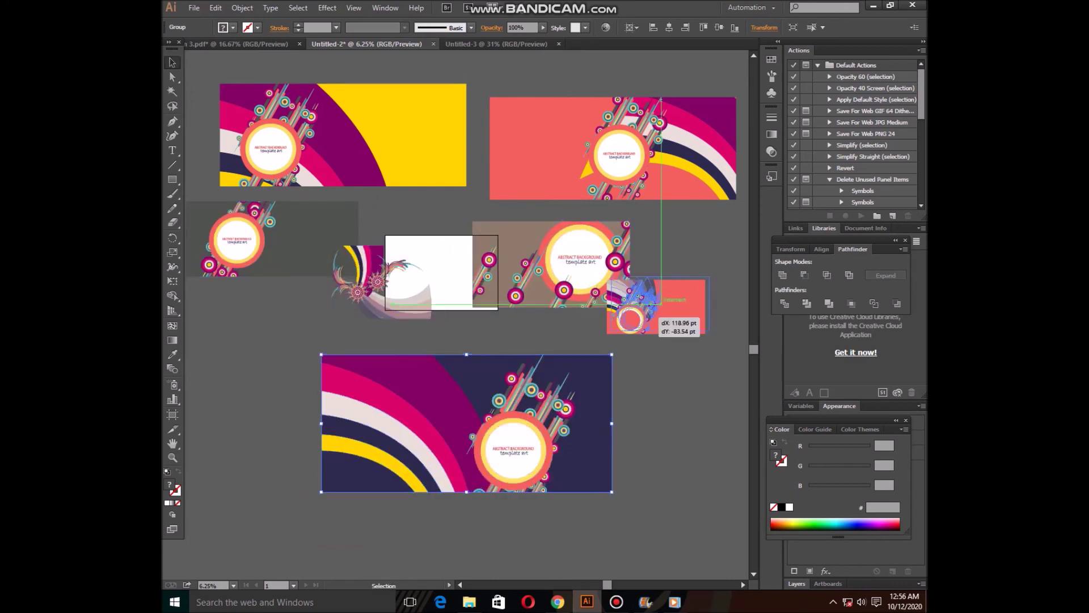
{"action": "left_click_drag", "start_coordinate": [658, 309], "coordinate": [697, 261]}
{"action": "left_click_drag", "start_coordinate": [517, 270], "coordinate": [538, 295]}
{"action": "left_click", "coordinate": [363, 281]}
Paste the brown badge artwork into Untitled-3 and move it up and left on the artboard.
{"action": "left_click", "coordinate": [238, 44]}
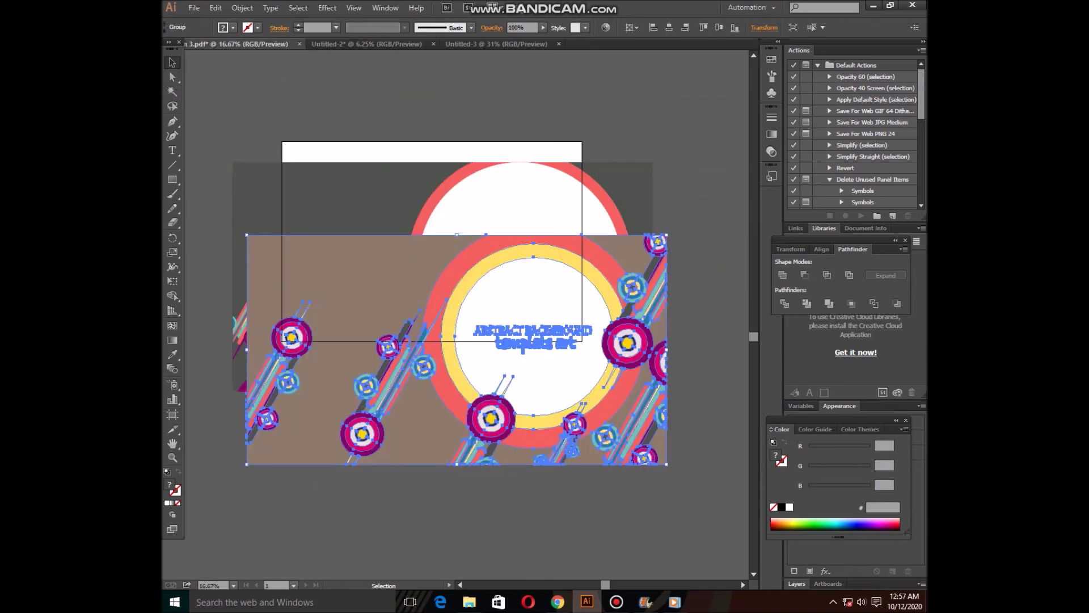
{"action": "left_click", "coordinate": [497, 44]}
{"action": "key", "text": "ctrl+v"}
{"action": "left_click_drag", "start_coordinate": [494, 369], "coordinate": [493, 224]}
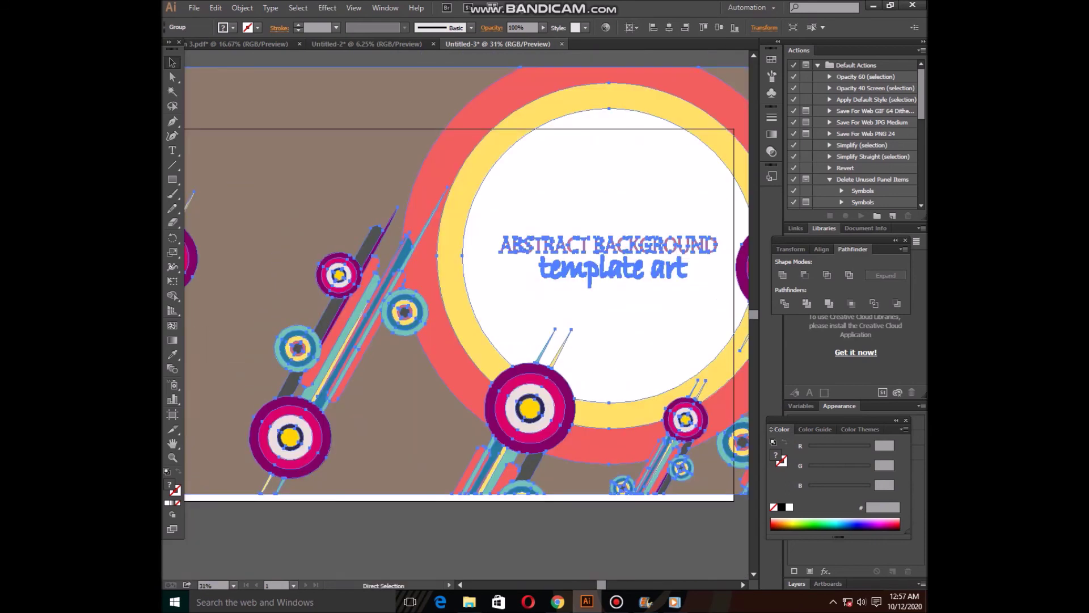
{"action": "key", "text": "ctrl+minus"}
{"action": "key", "text": "ctrl+minus"}
{"action": "mouse_move", "coordinate": [670, 410]}
{"action": "left_mouse_down"}
{"action": "mouse_move", "coordinate": [530, 223]}
{"action": "mouse_move", "coordinate": [443, 323]}
{"action": "left_mouse_up"}
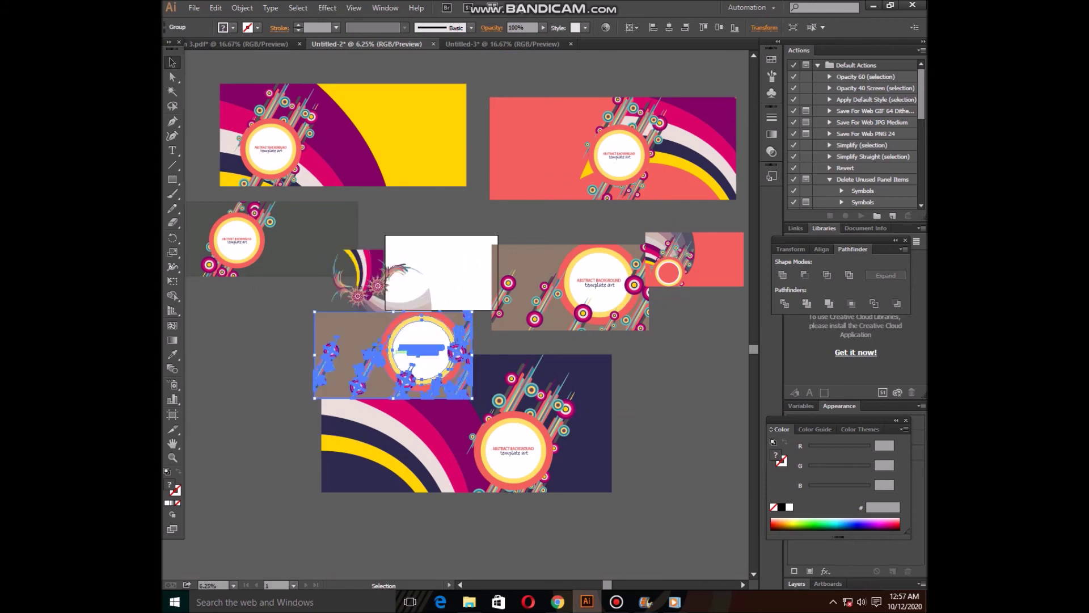
In 3.pdf, move the swirl artwork to the lower right and the brown circle to the far left.
{"action": "key", "text": "ctrl+shift+Tab"}
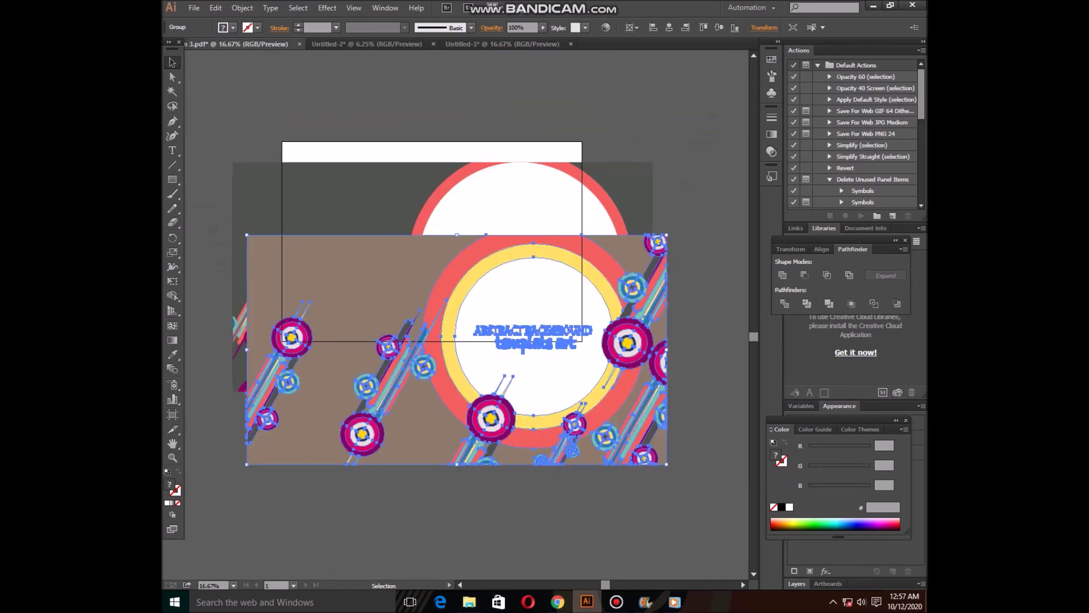
{"action": "left_click_drag", "start_coordinate": [442, 340], "coordinate": [535, 454]}
{"action": "mouse_move", "coordinate": [362, 185]}
{"action": "left_mouse_down"}
{"action": "mouse_move", "coordinate": [352, 71]}
{"action": "mouse_move", "coordinate": [697, 443]}
{"action": "left_mouse_up"}
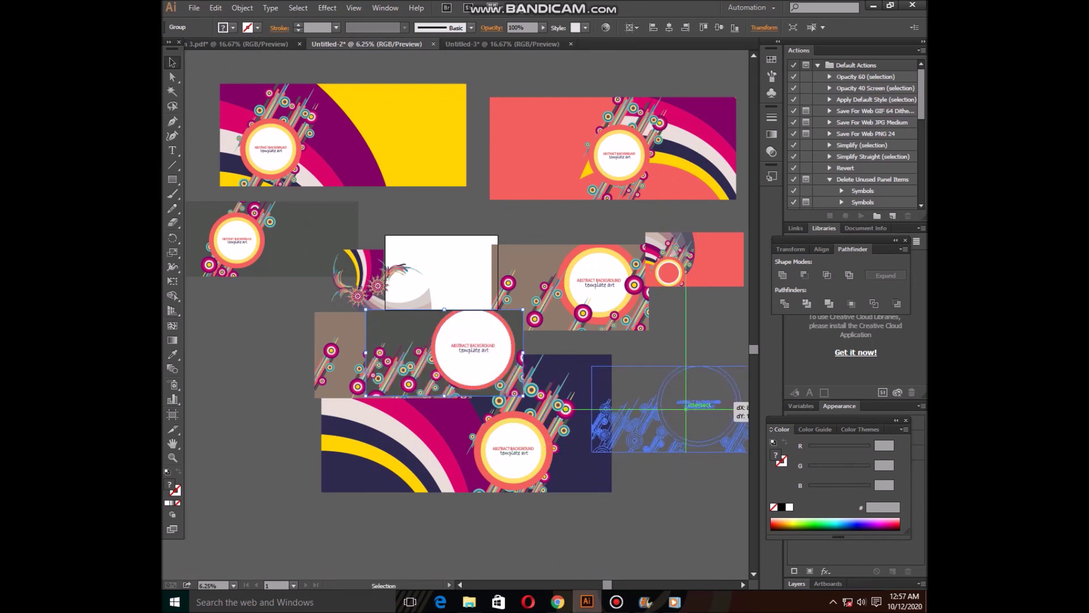
{"action": "left_click_drag", "start_coordinate": [698, 442], "coordinate": [697, 408]}
{"action": "left_click_drag", "start_coordinate": [471, 354], "coordinate": [261, 347]}
{"action": "left_click", "coordinate": [511, 431]}
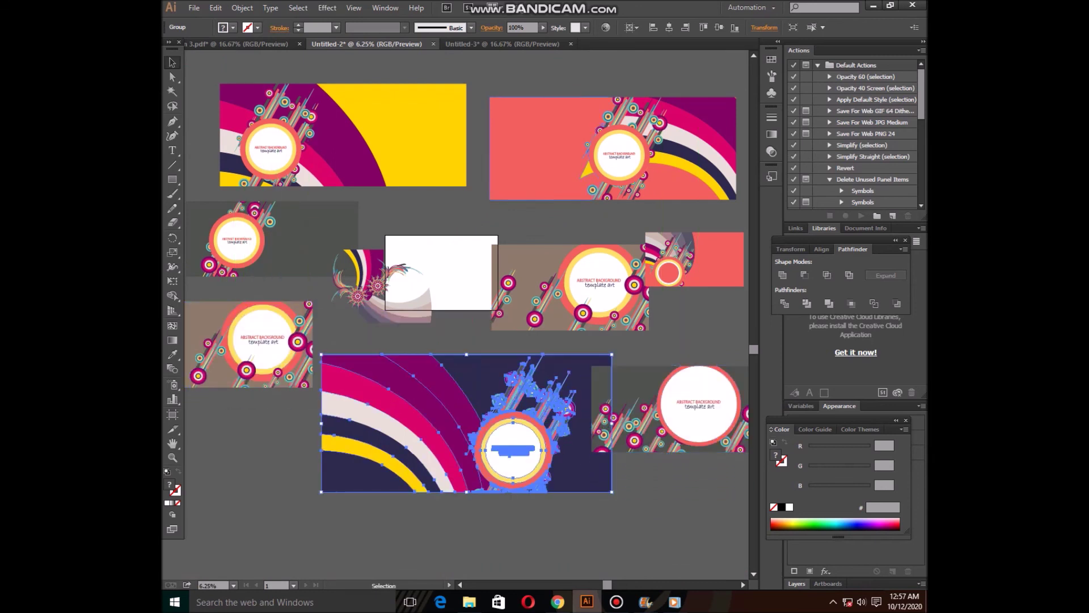
Cycle through the open documents back to 3.pdf and drag an artwork group upward.
{"action": "scroll", "coordinate": [454, 312], "scroll_direction": "down", "scroll_amount": 1}
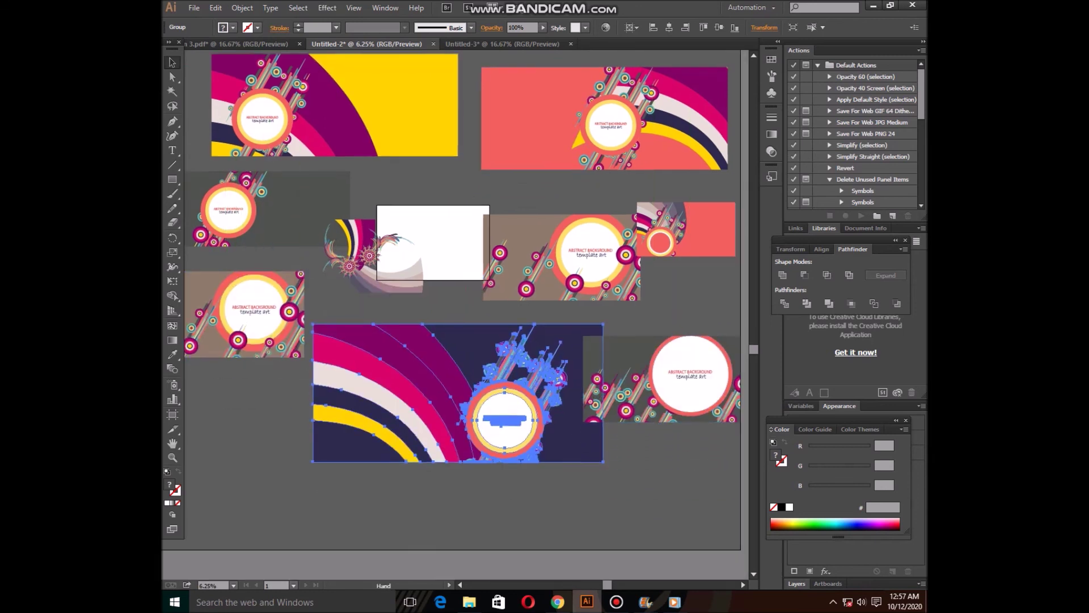
{"action": "scroll", "coordinate": [453, 312], "scroll_direction": "up", "scroll_amount": 2}
{"action": "scroll", "coordinate": [454, 312], "scroll_direction": "up", "scroll_amount": 2}
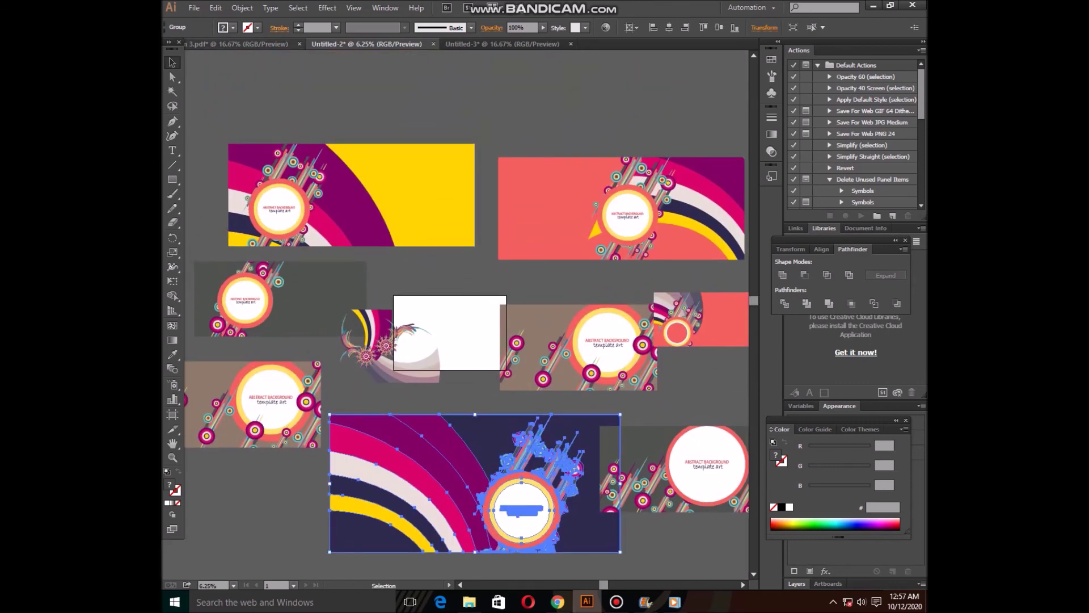
{"action": "key", "text": "ctrl+shift+Tab"}
{"action": "key", "text": "ctrl+shift+Tab"}
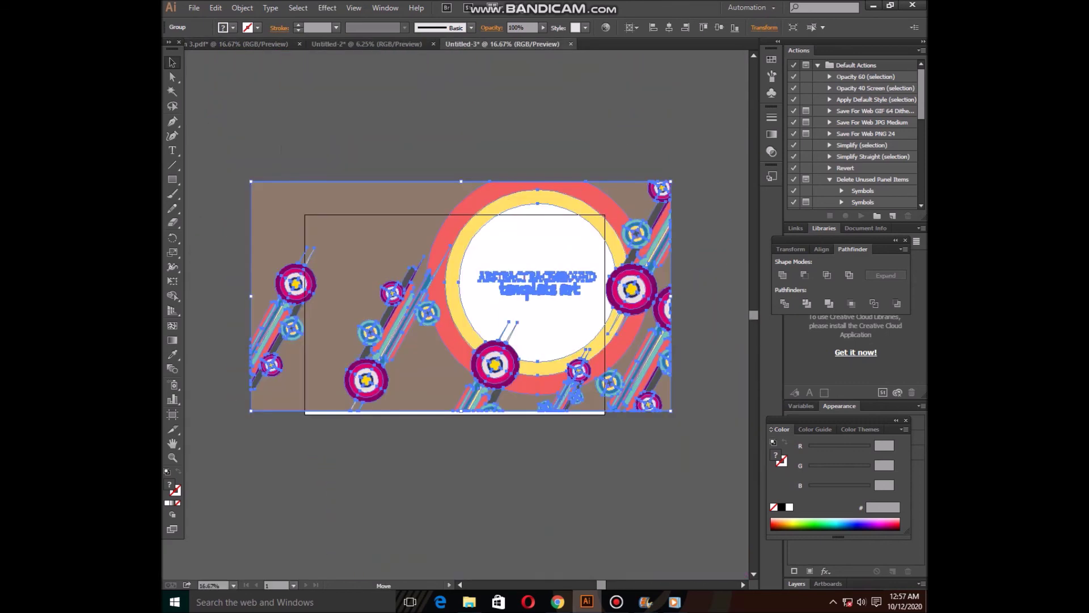
{"action": "key", "text": "ctrl+shift+Tab"}
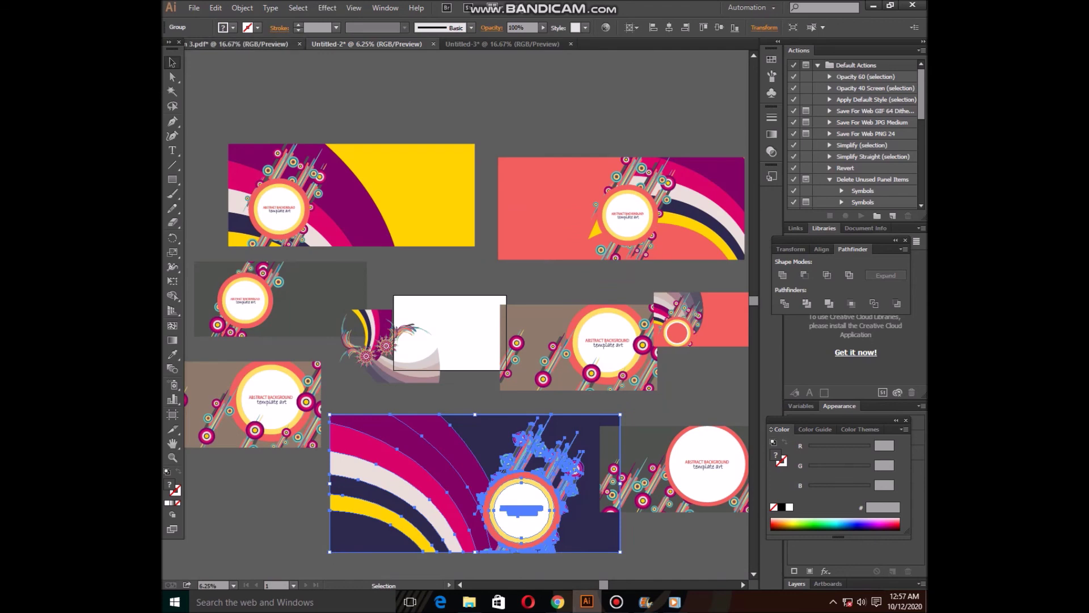
{"action": "key", "text": "ctrl+shift+Tab"}
{"action": "left_click_drag", "start_coordinate": [488, 318], "coordinate": [384, 158]}
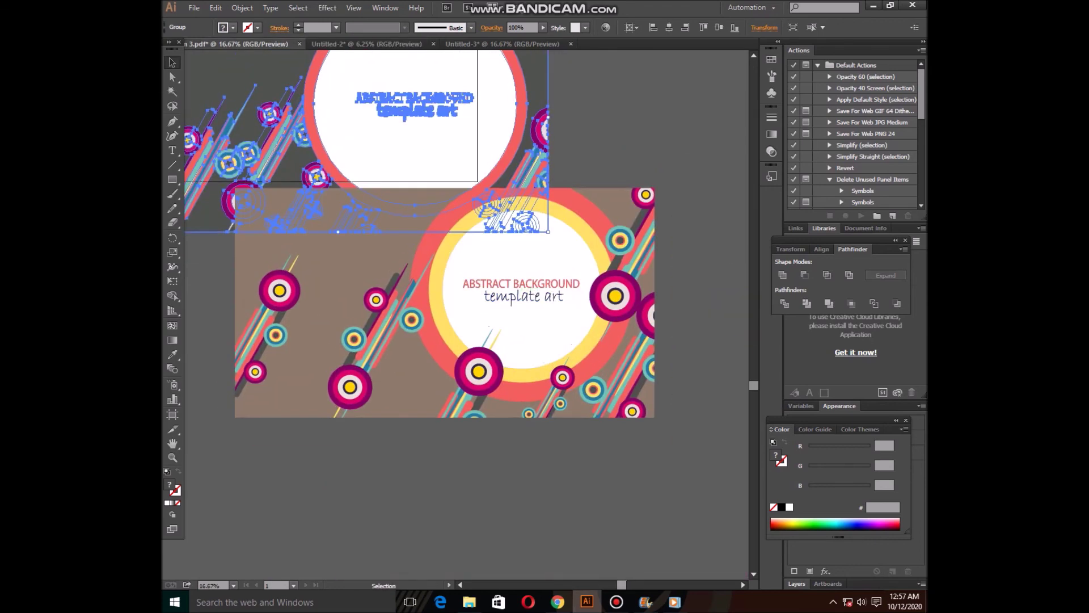